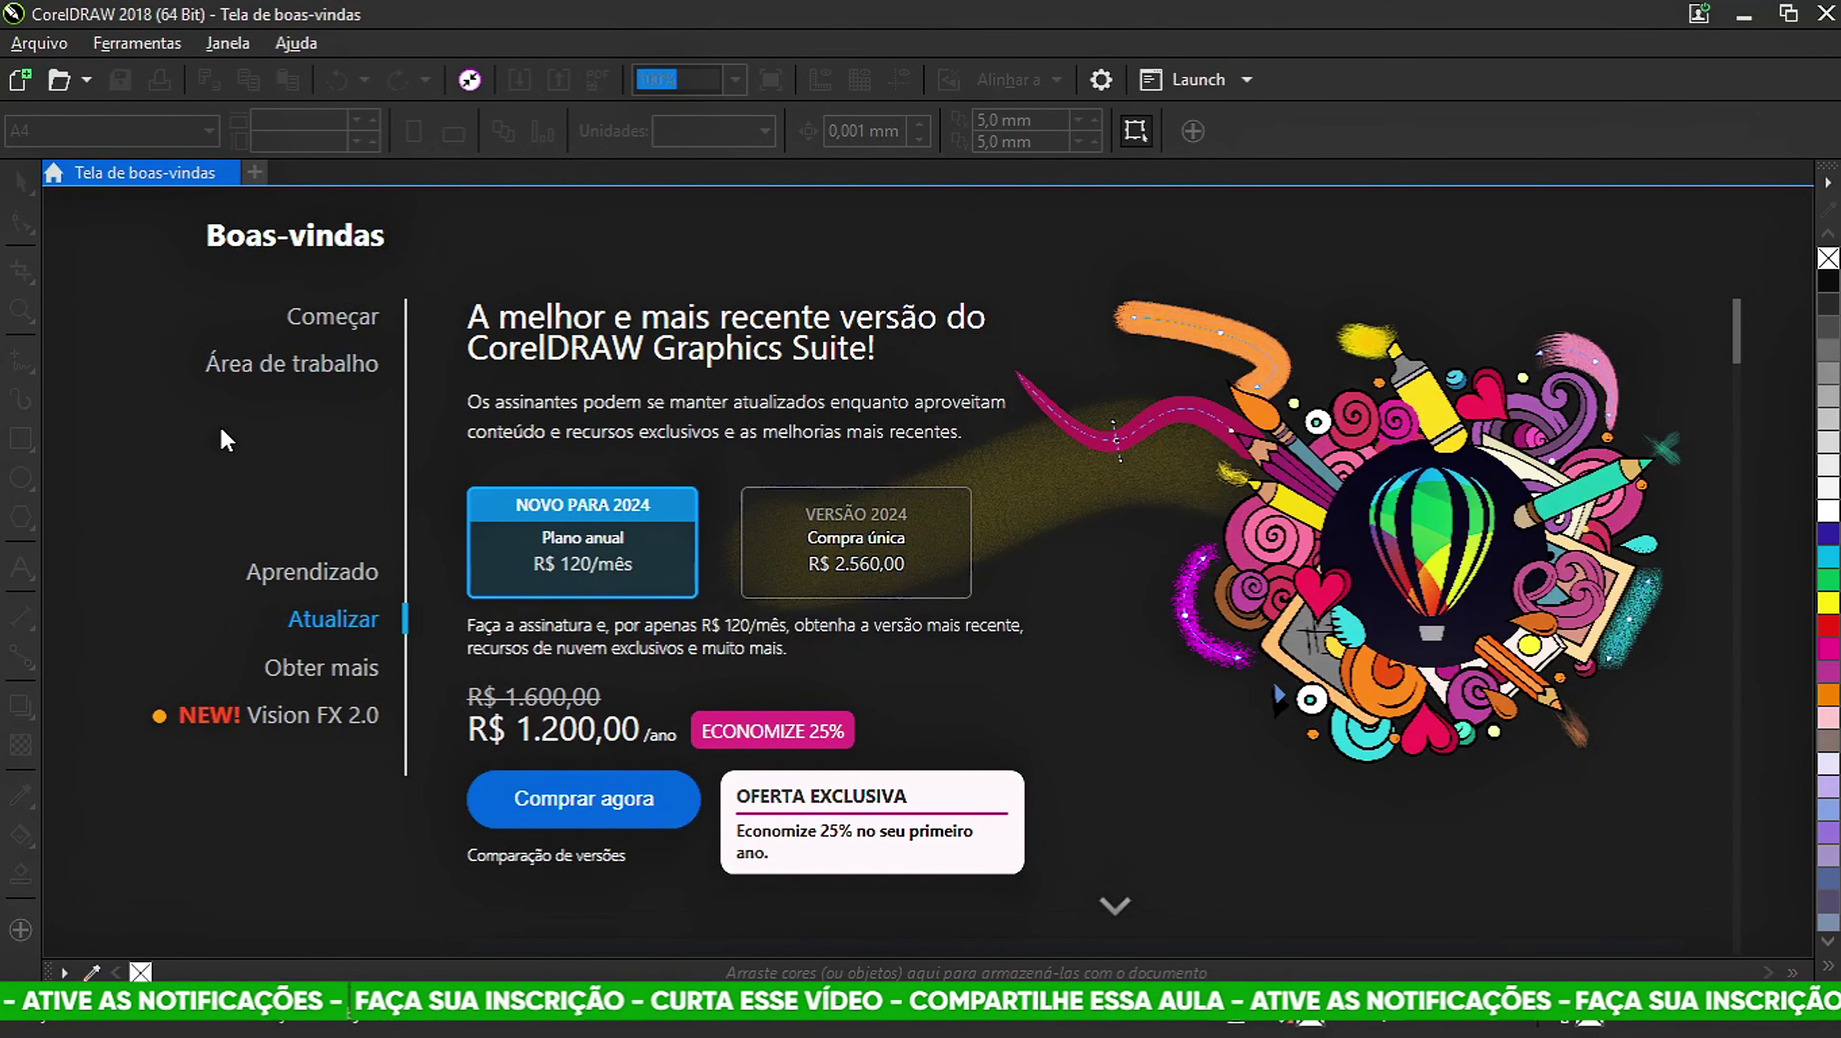
Create a new document with the A3 page size in portrait orientation, using centimetres as the unit.
key("ctrl+n")
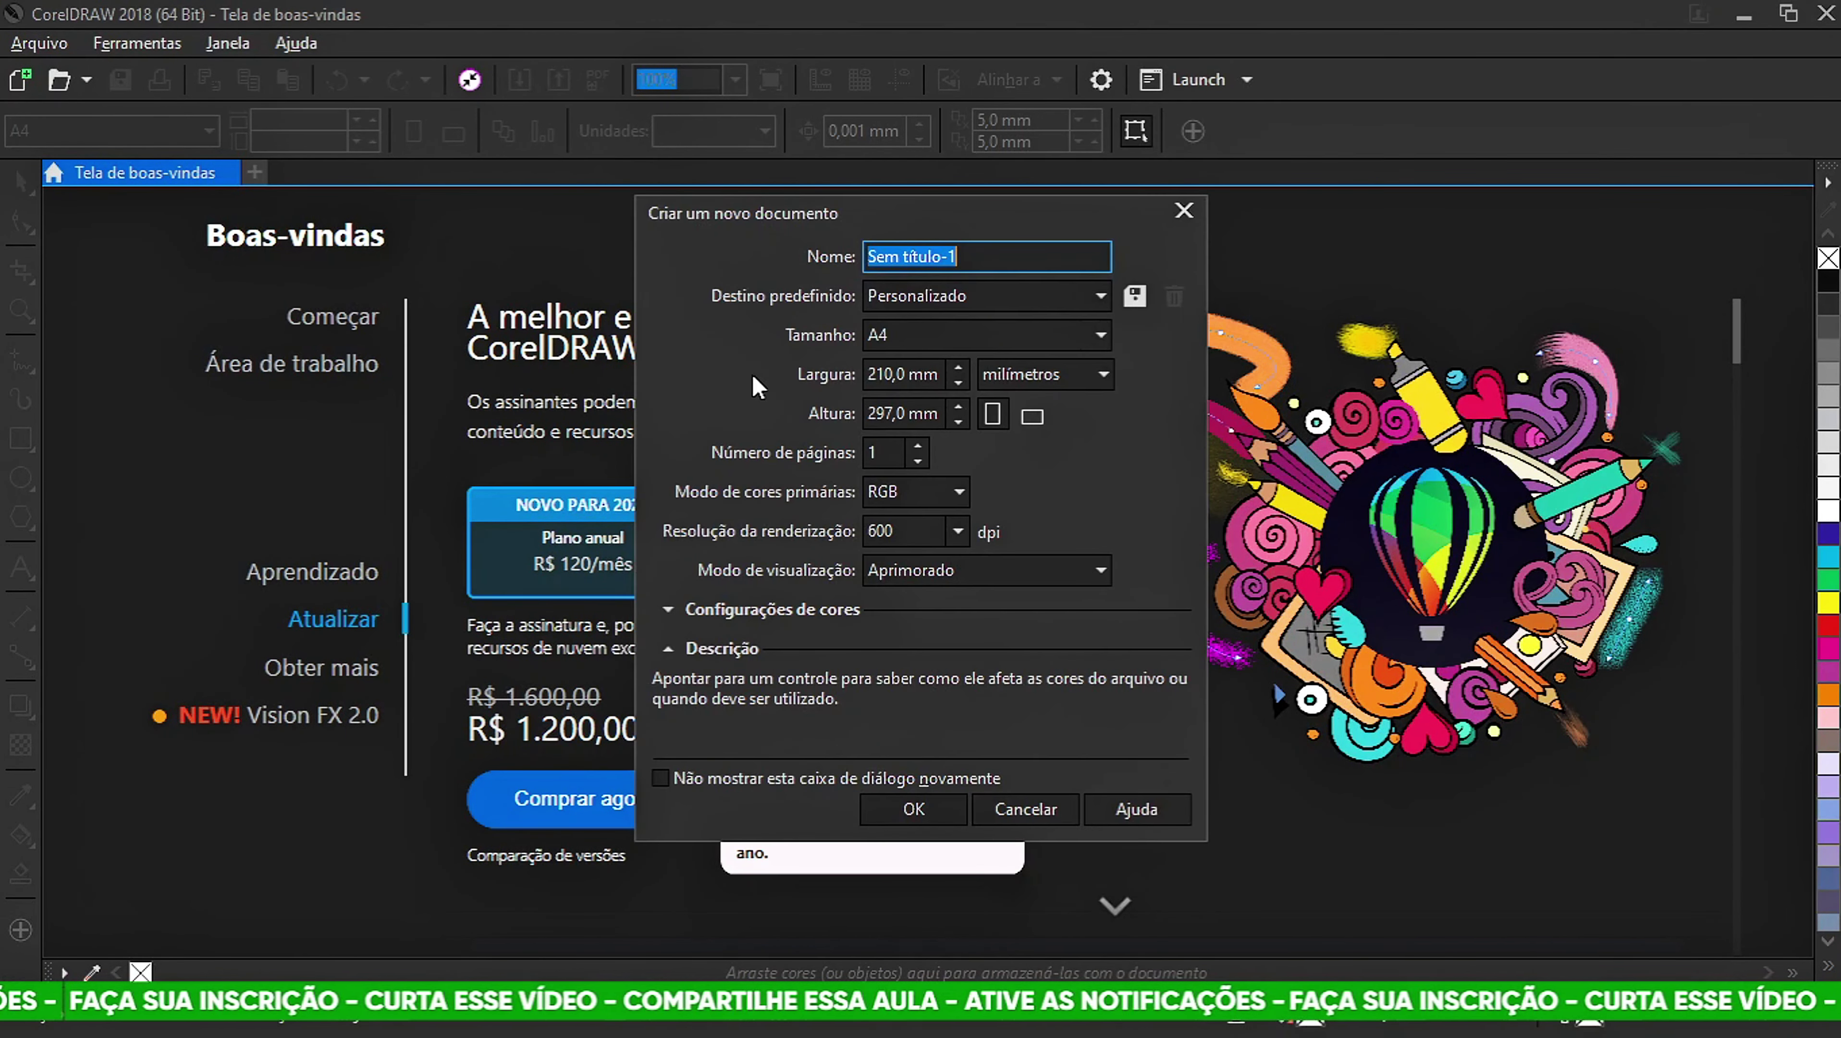
left_click(926, 373)
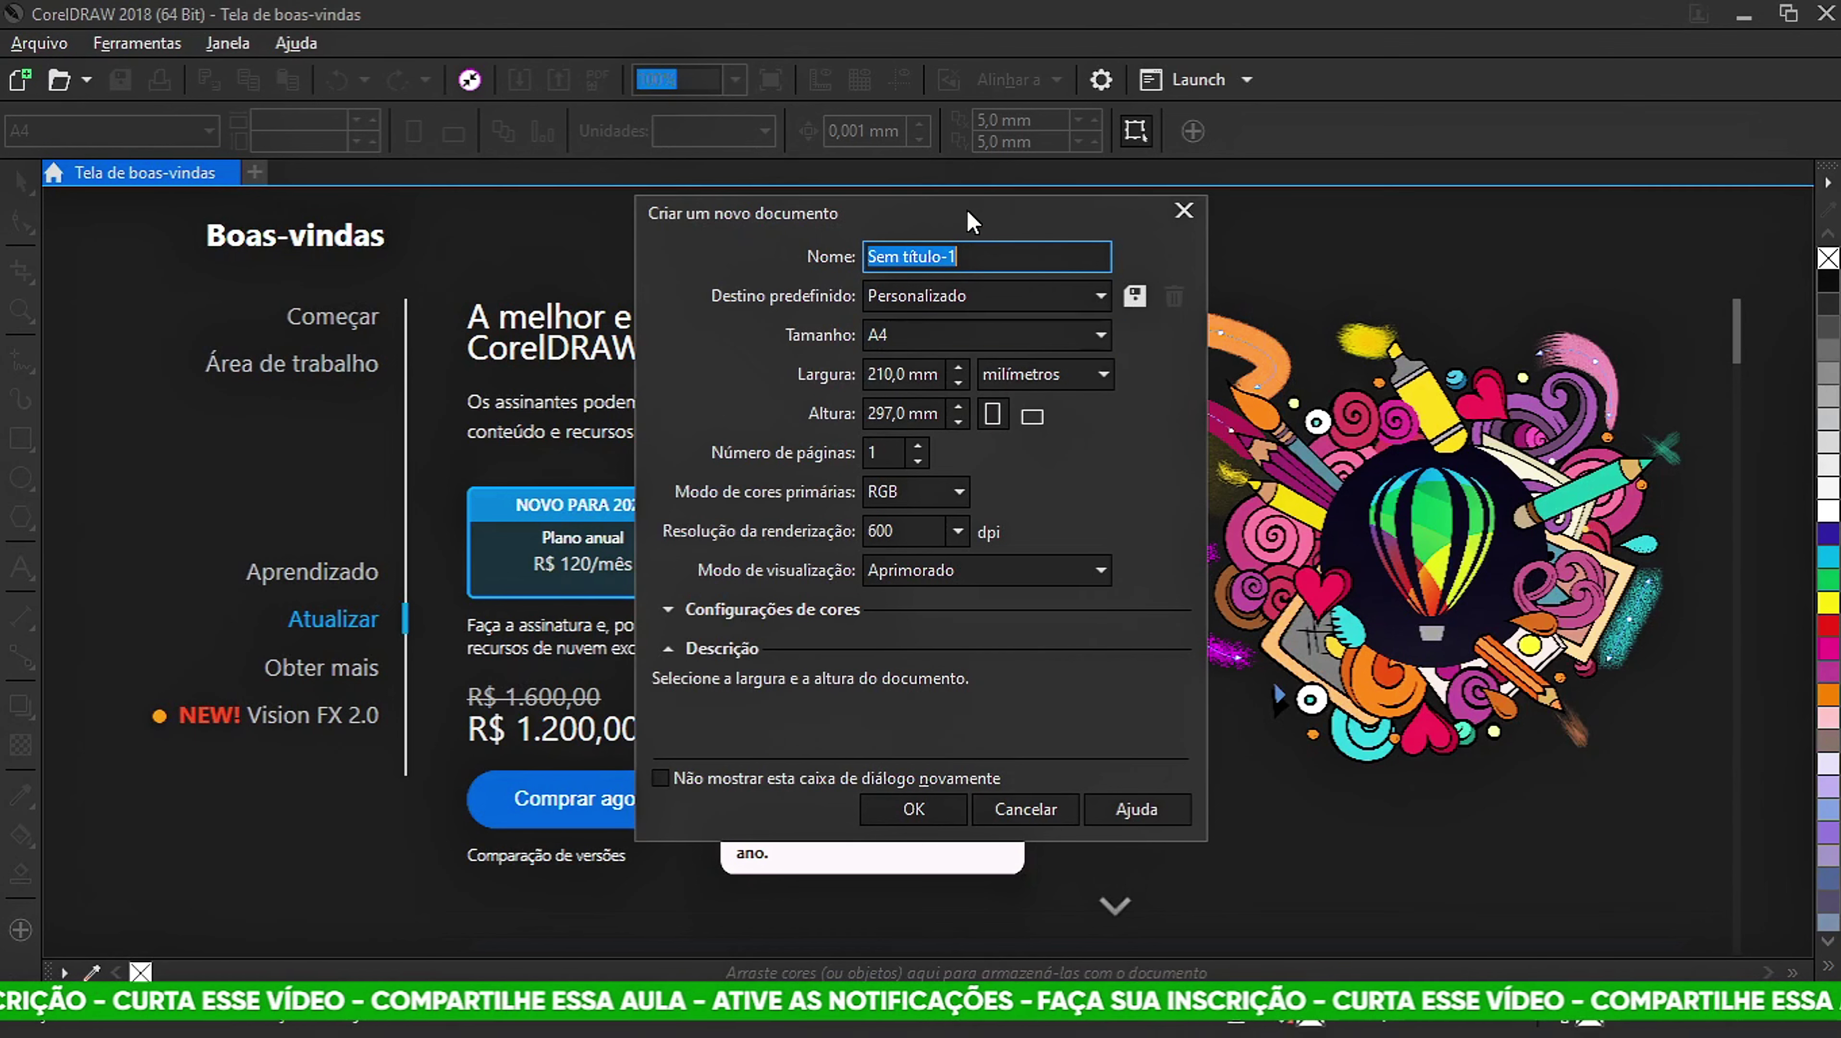
left_click(939, 340)
left_click(883, 398)
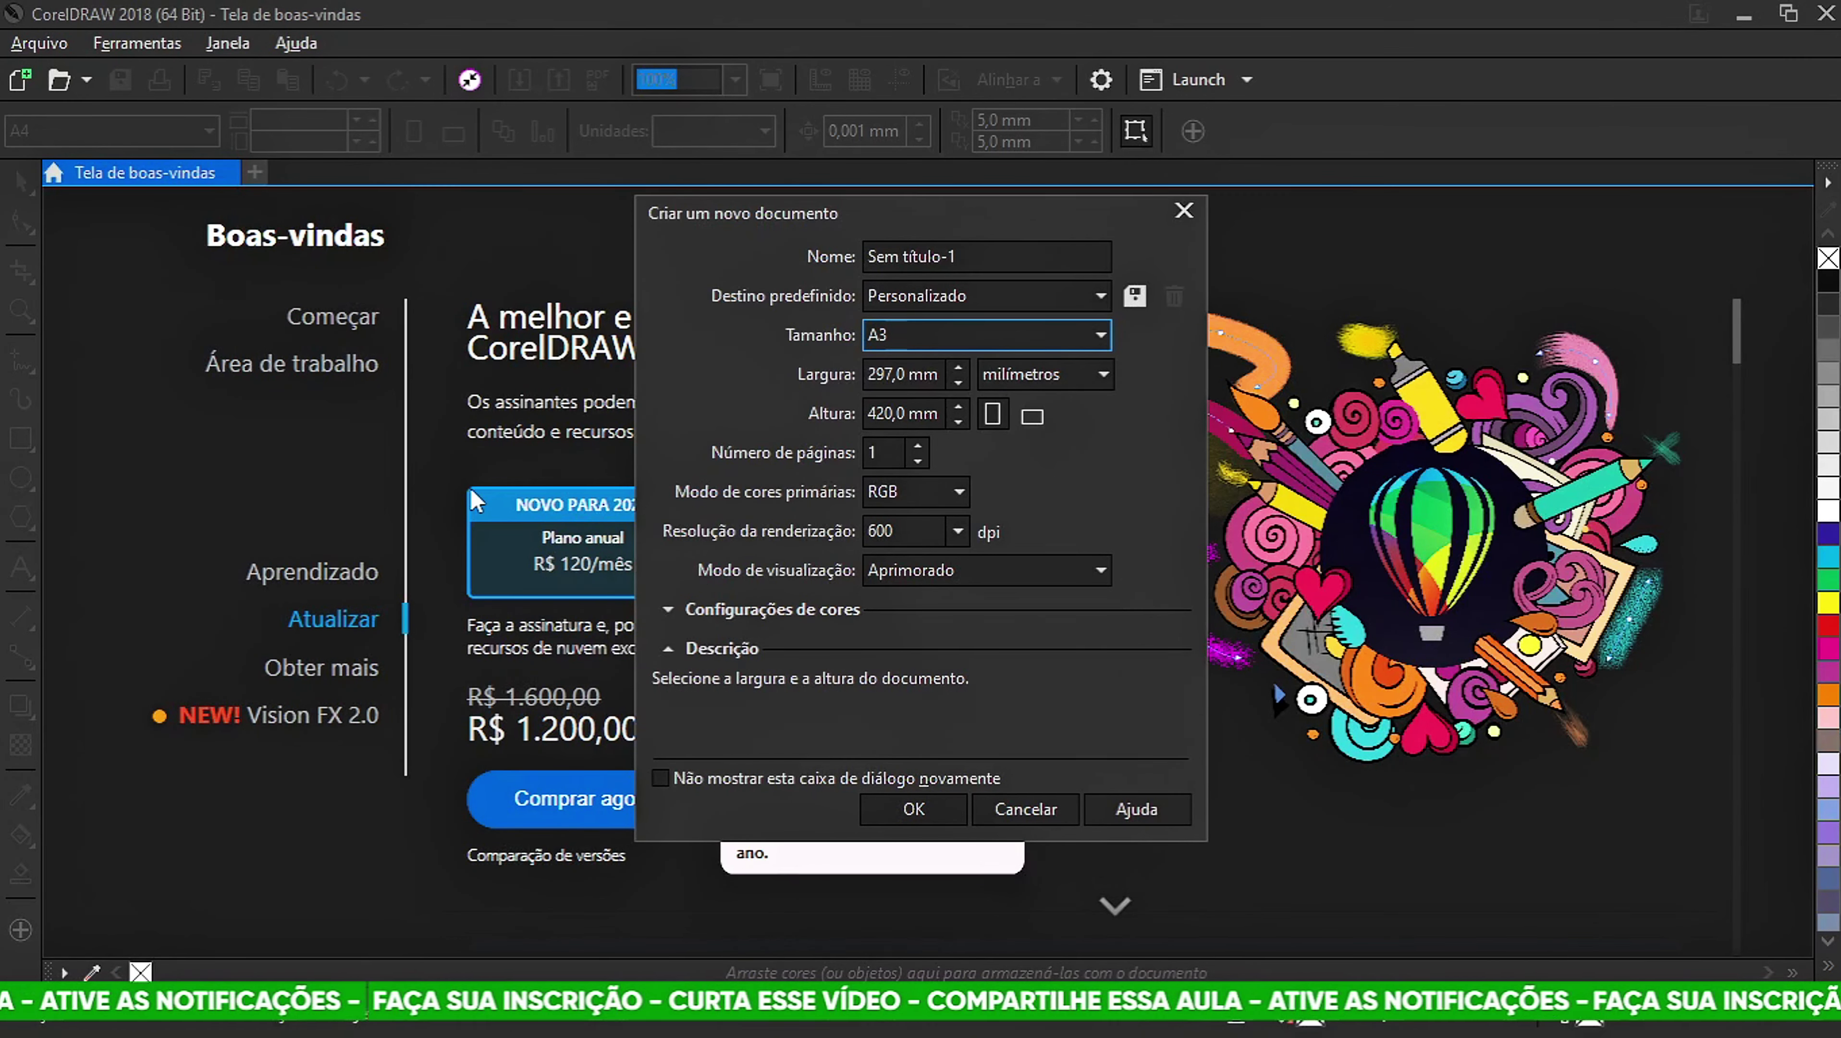
left_click(1046, 374)
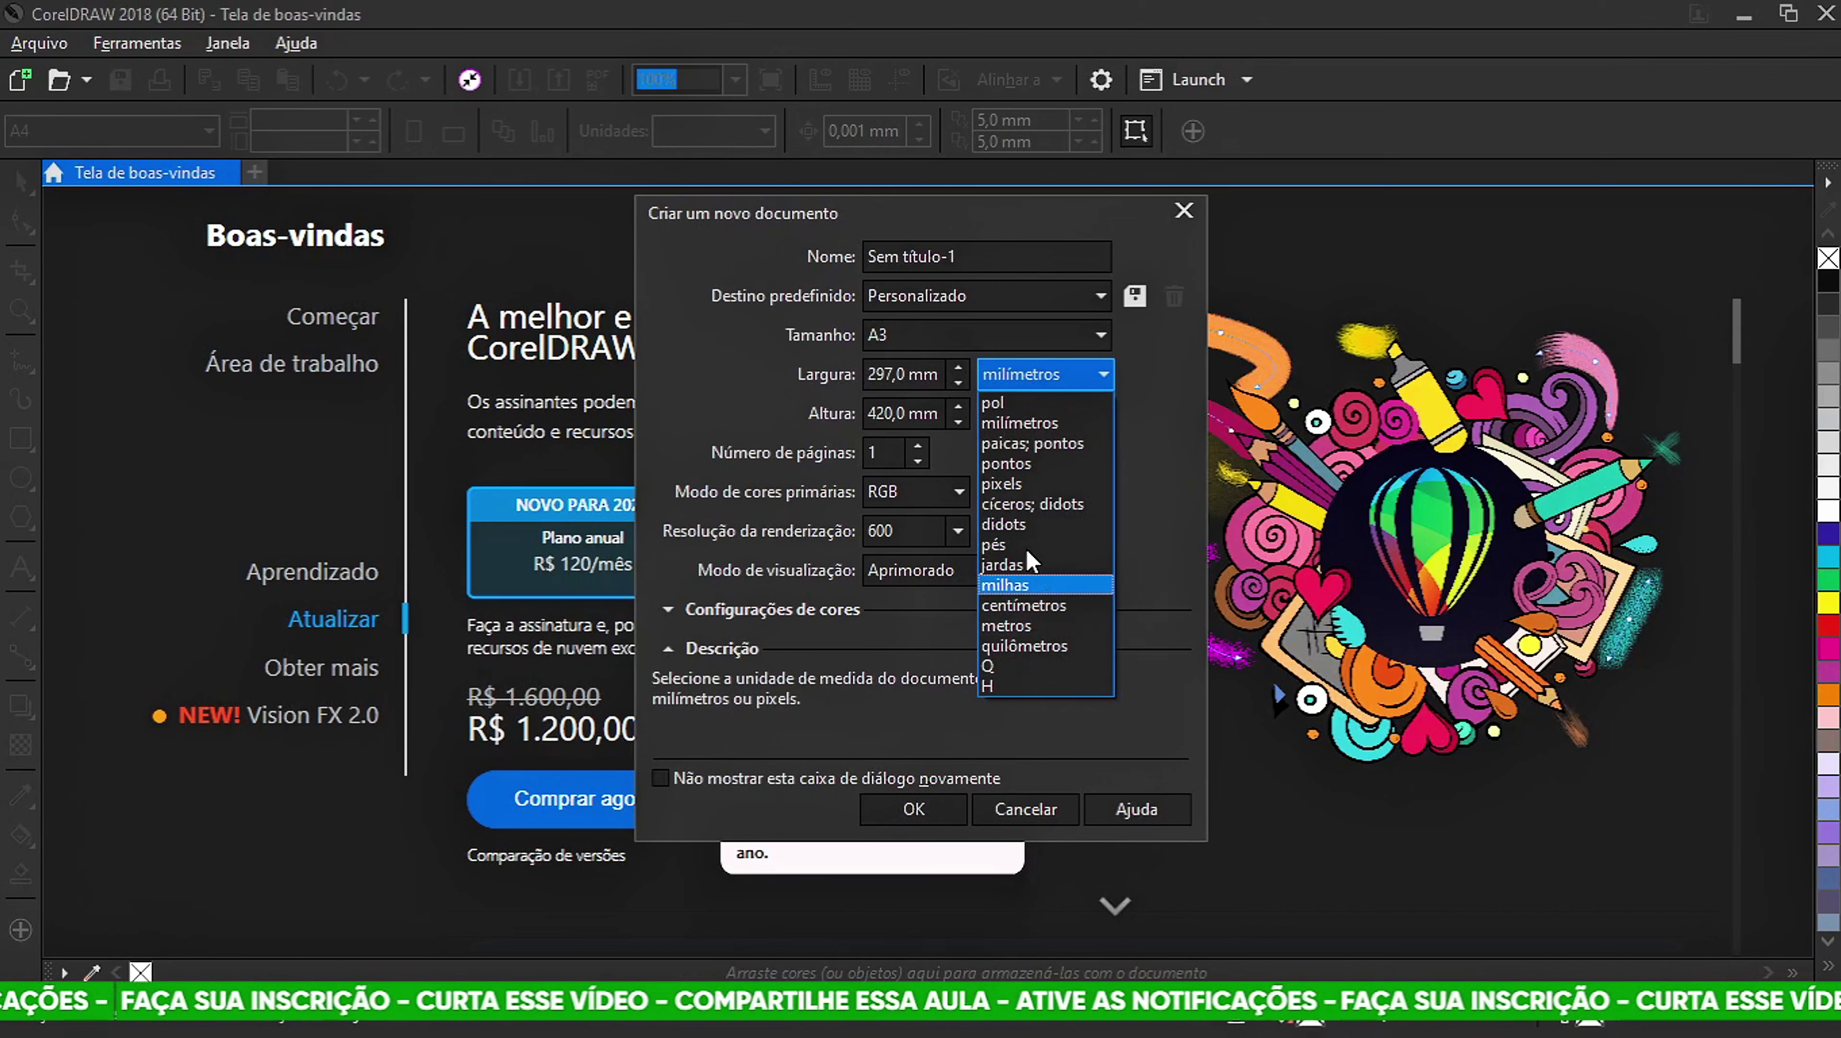
left_click(1025, 605)
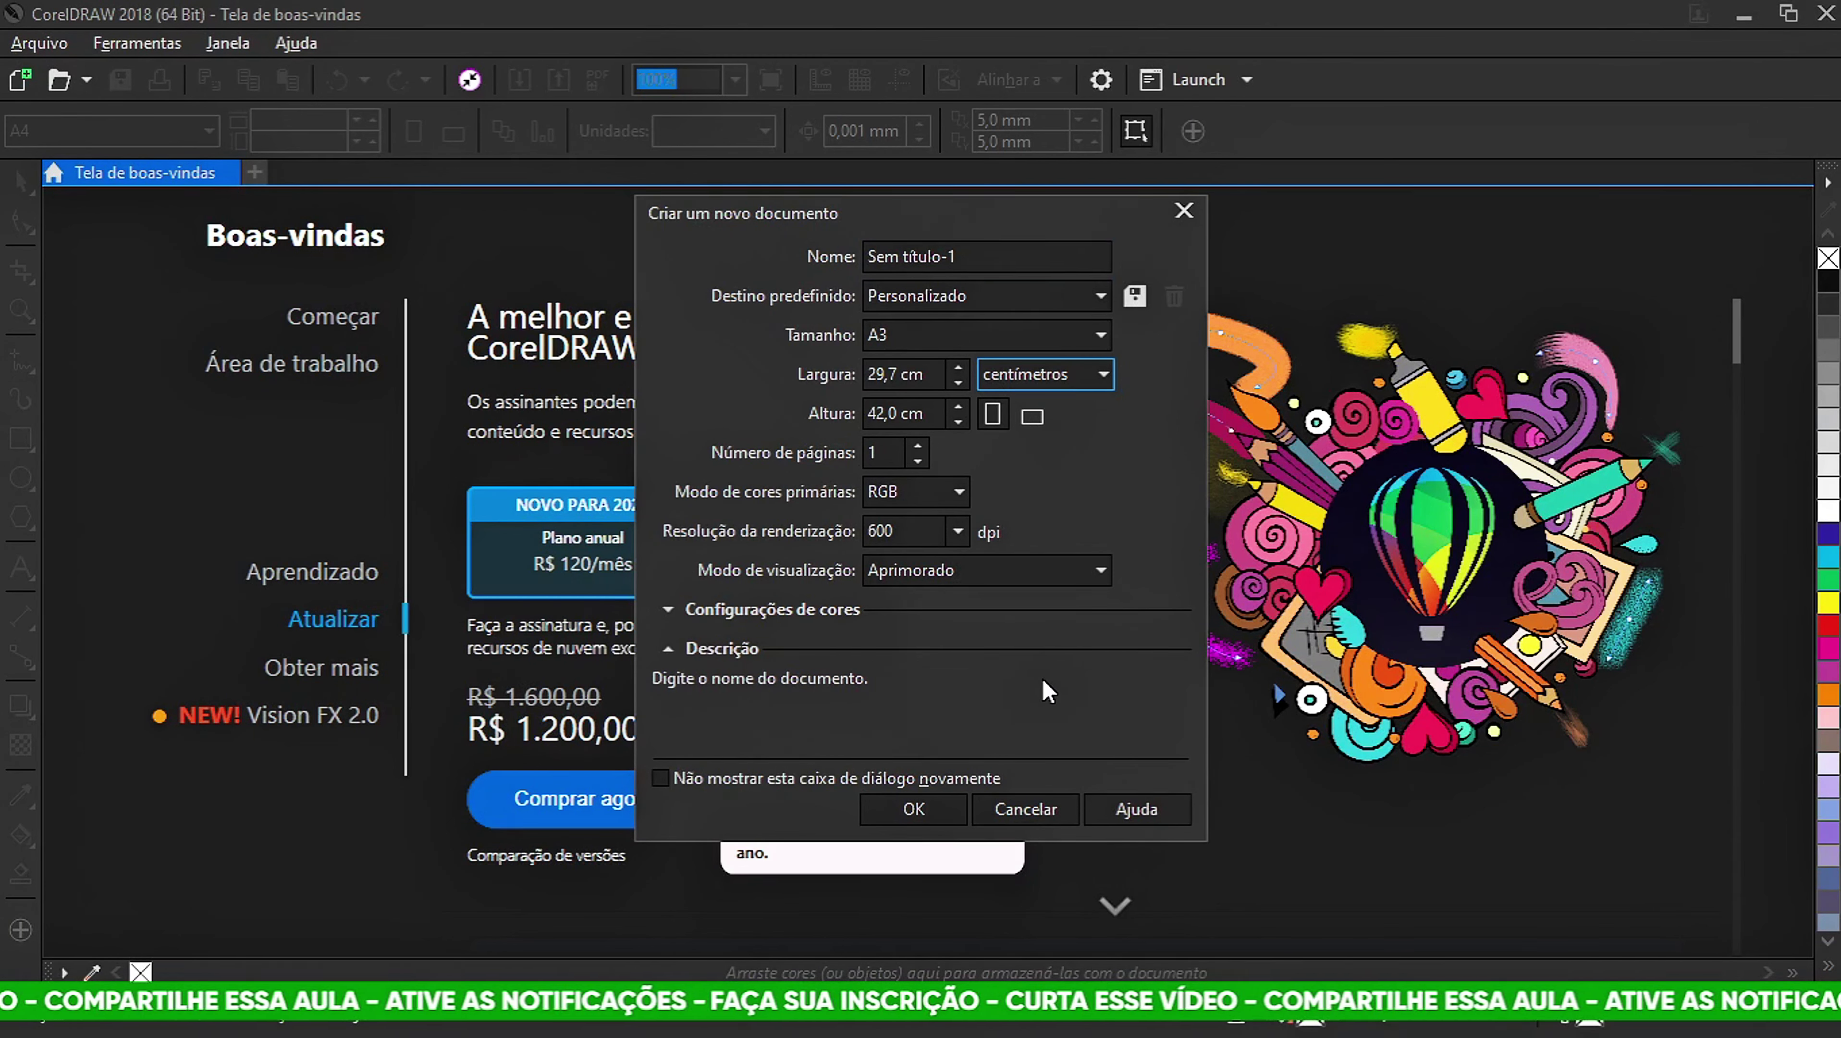
left_click(929, 819)
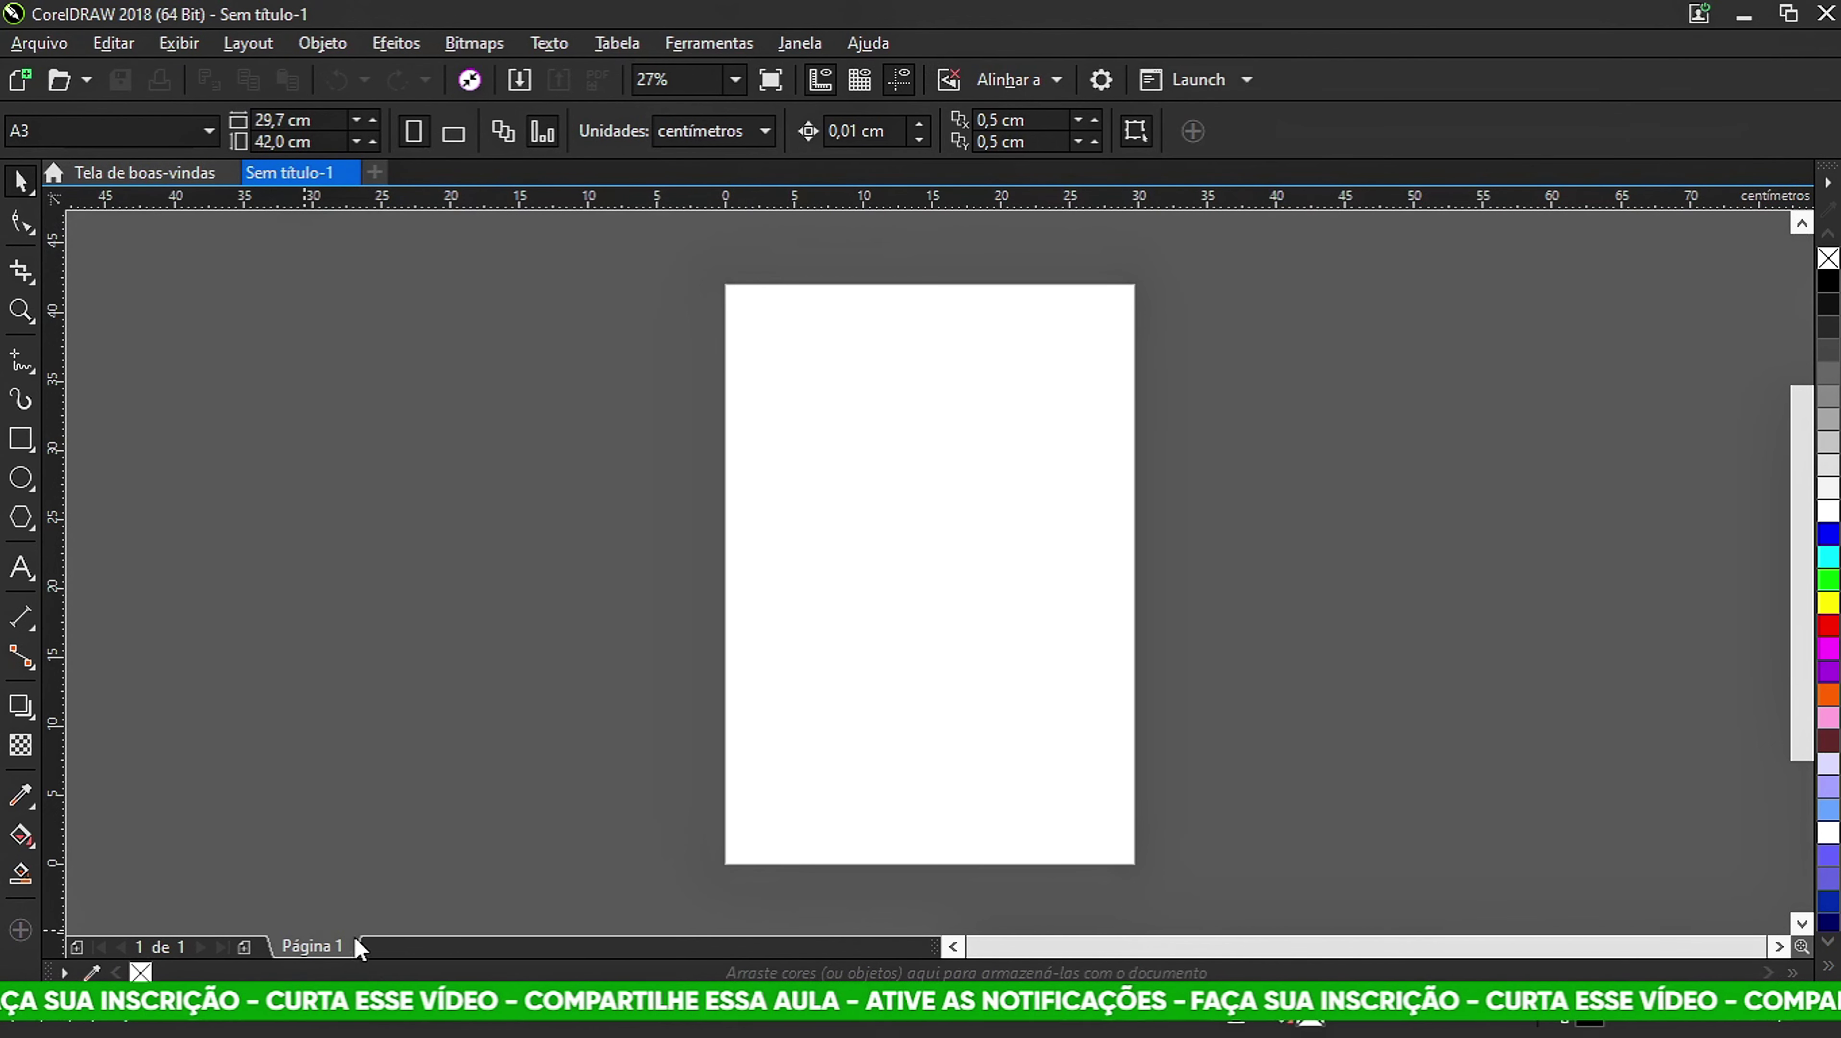
Rename the first page CRIAÇÃO and make page size changes apply to the current page only.
right_click(324, 942)
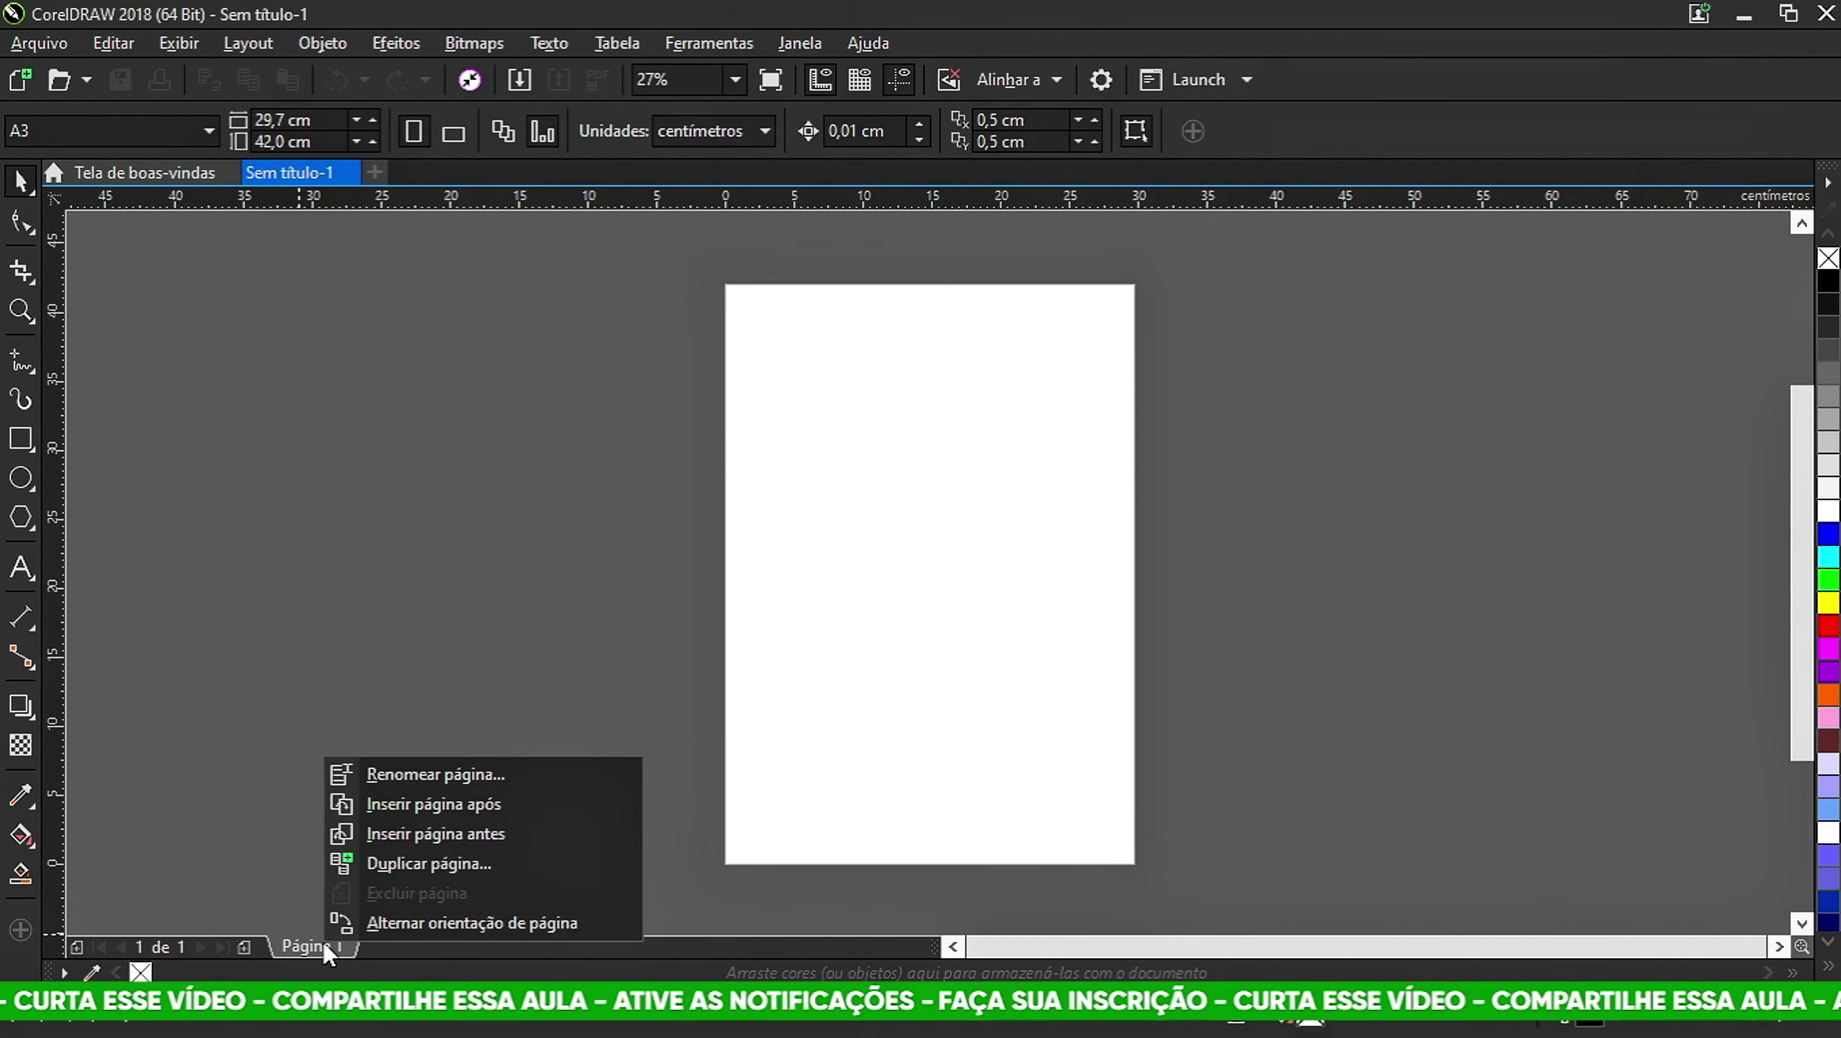
left_click(440, 774)
type("CRIAÇÃO")
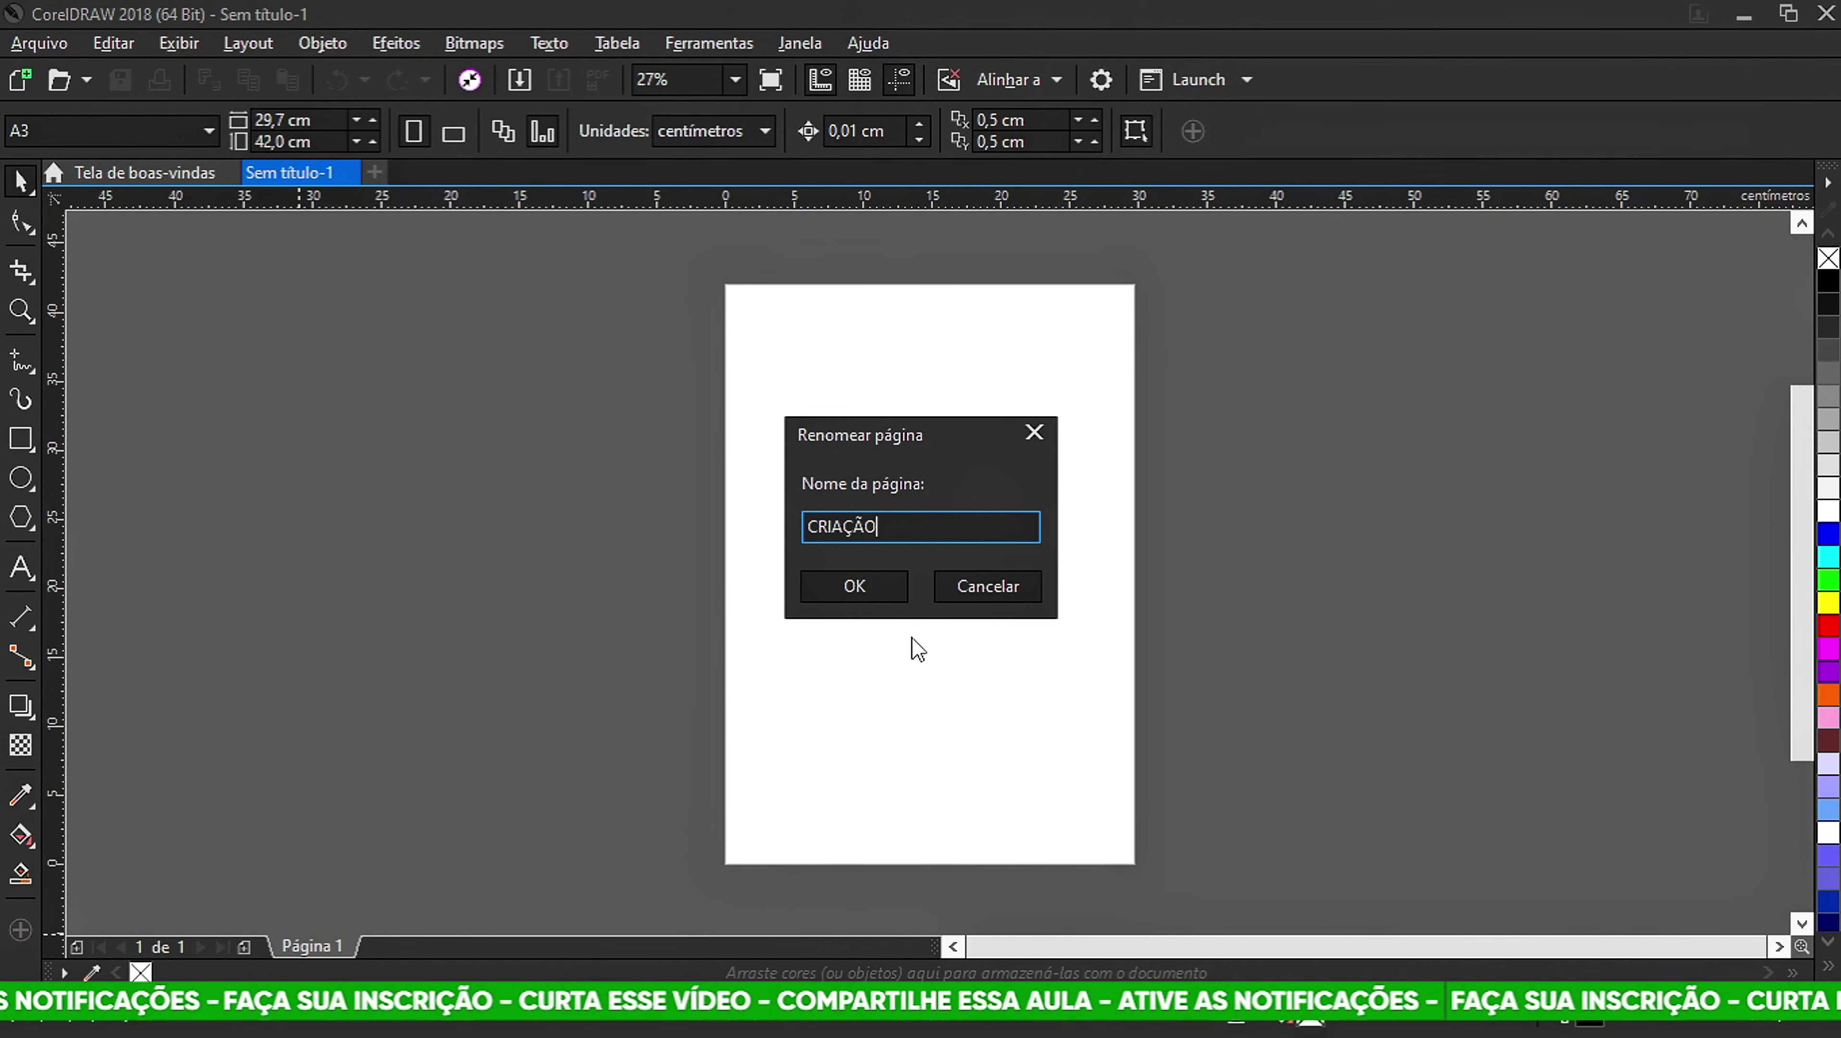
left_click(871, 590)
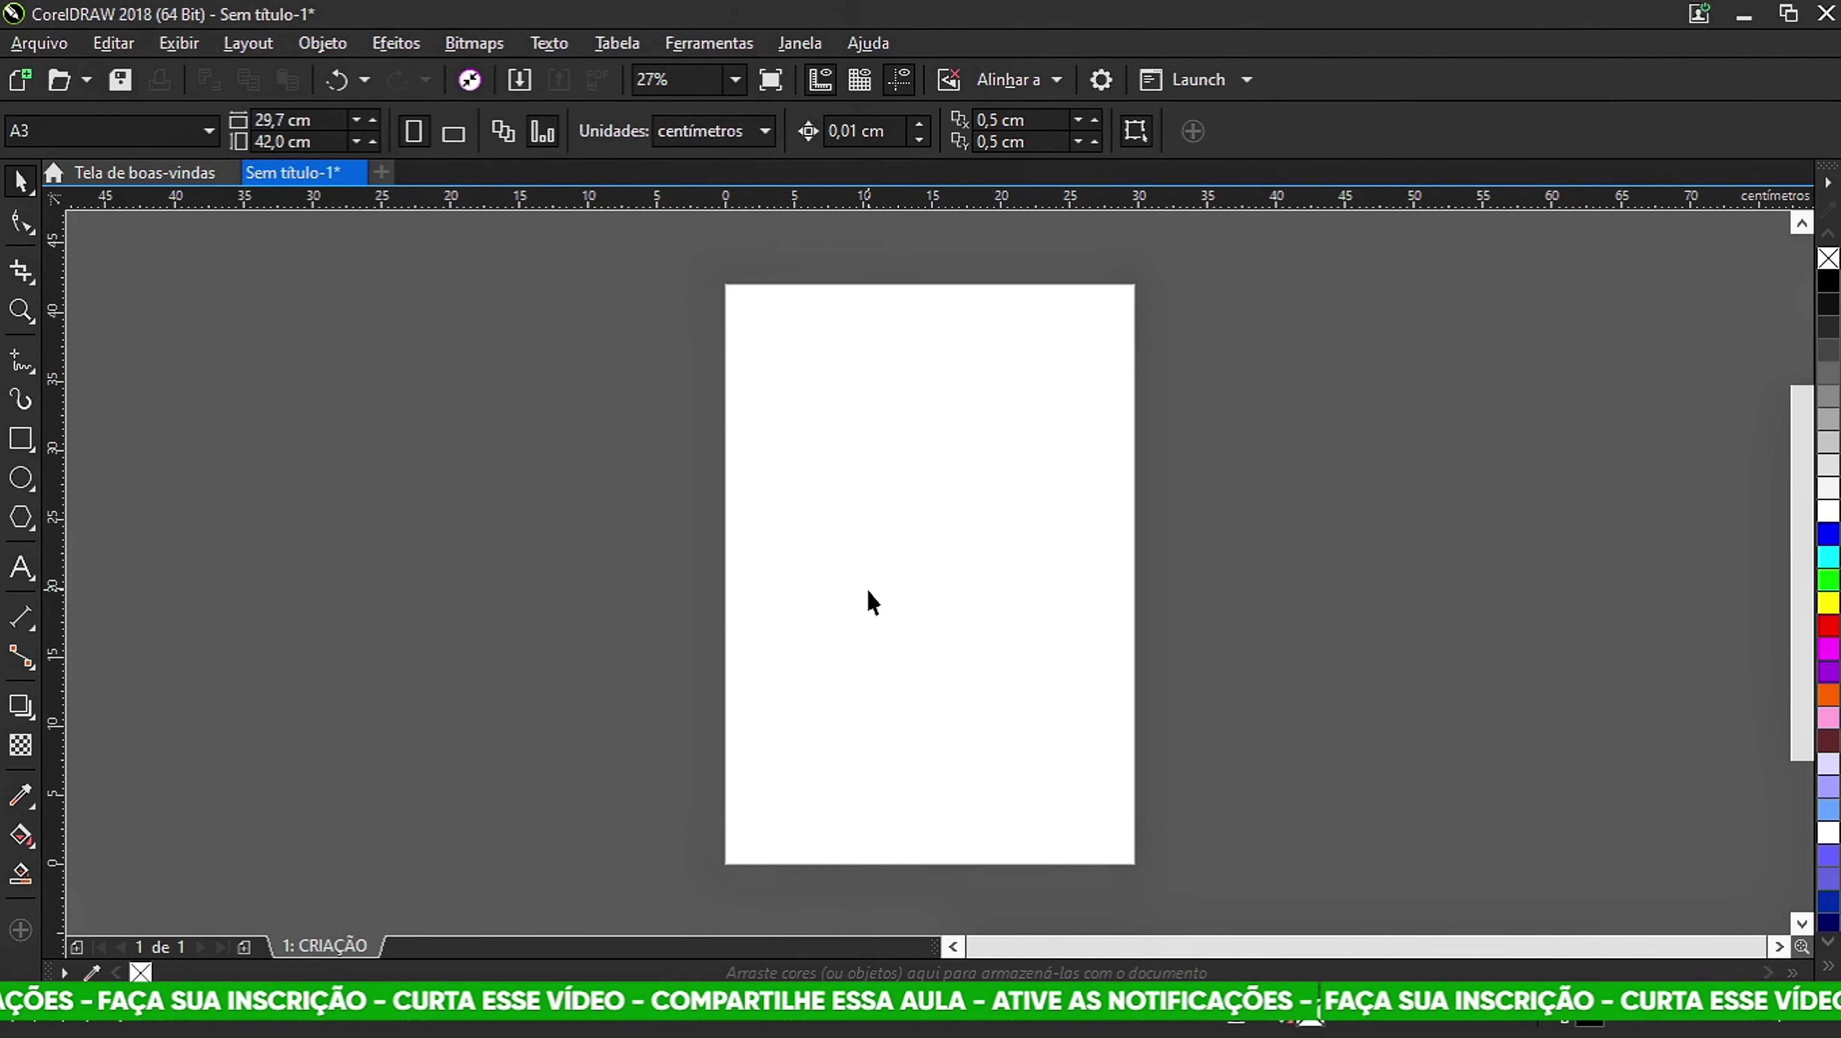
right_click(339, 939)
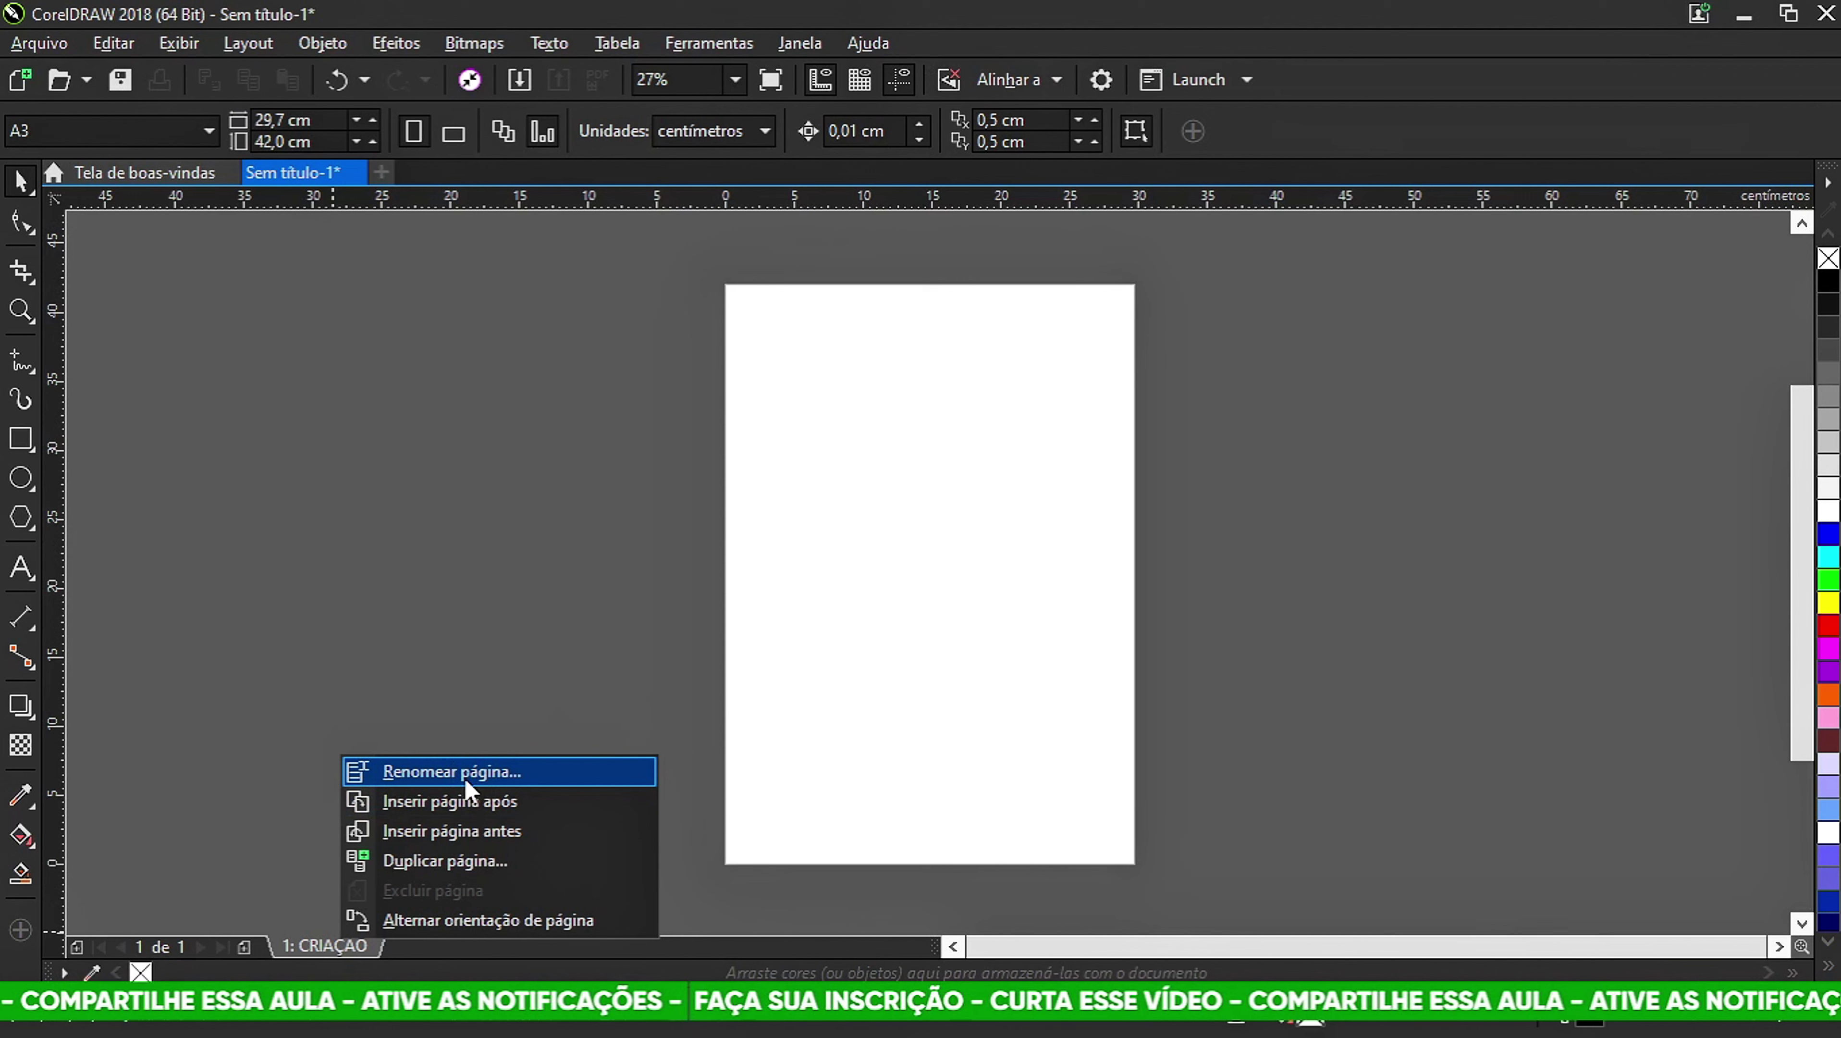
left_click(486, 574)
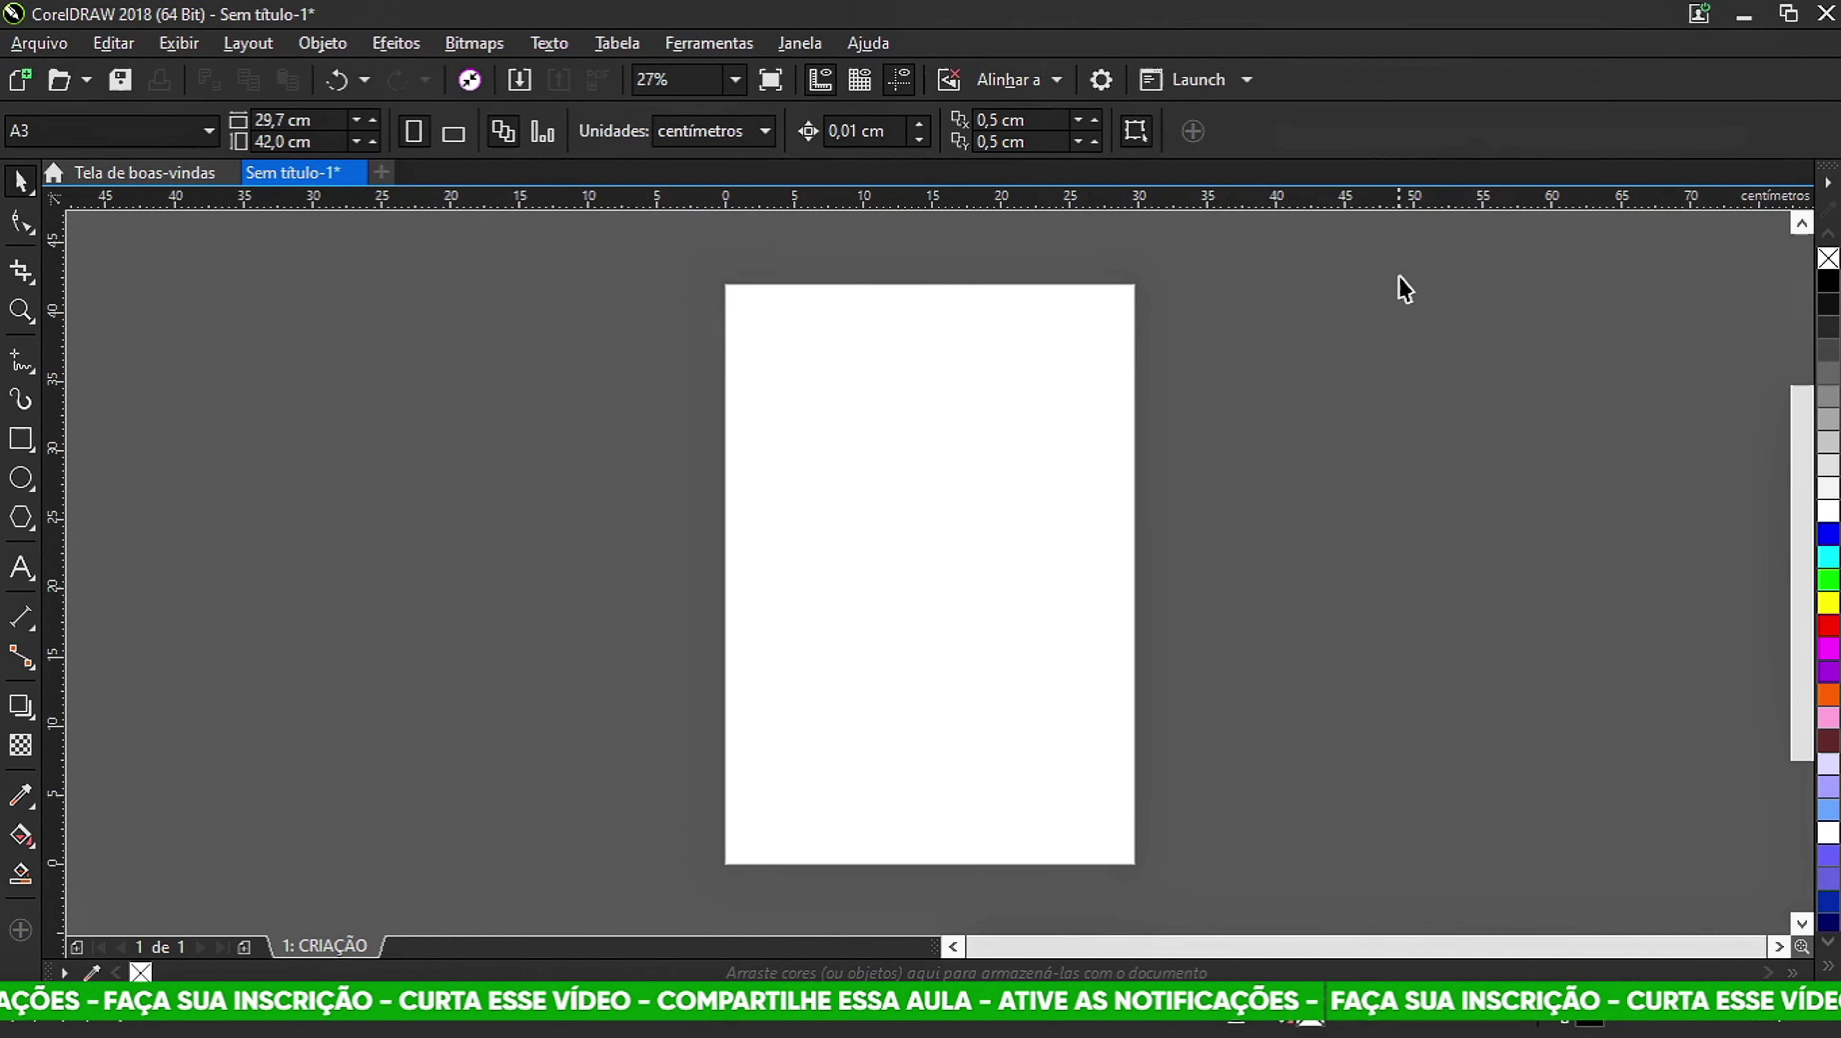
left_click(538, 136)
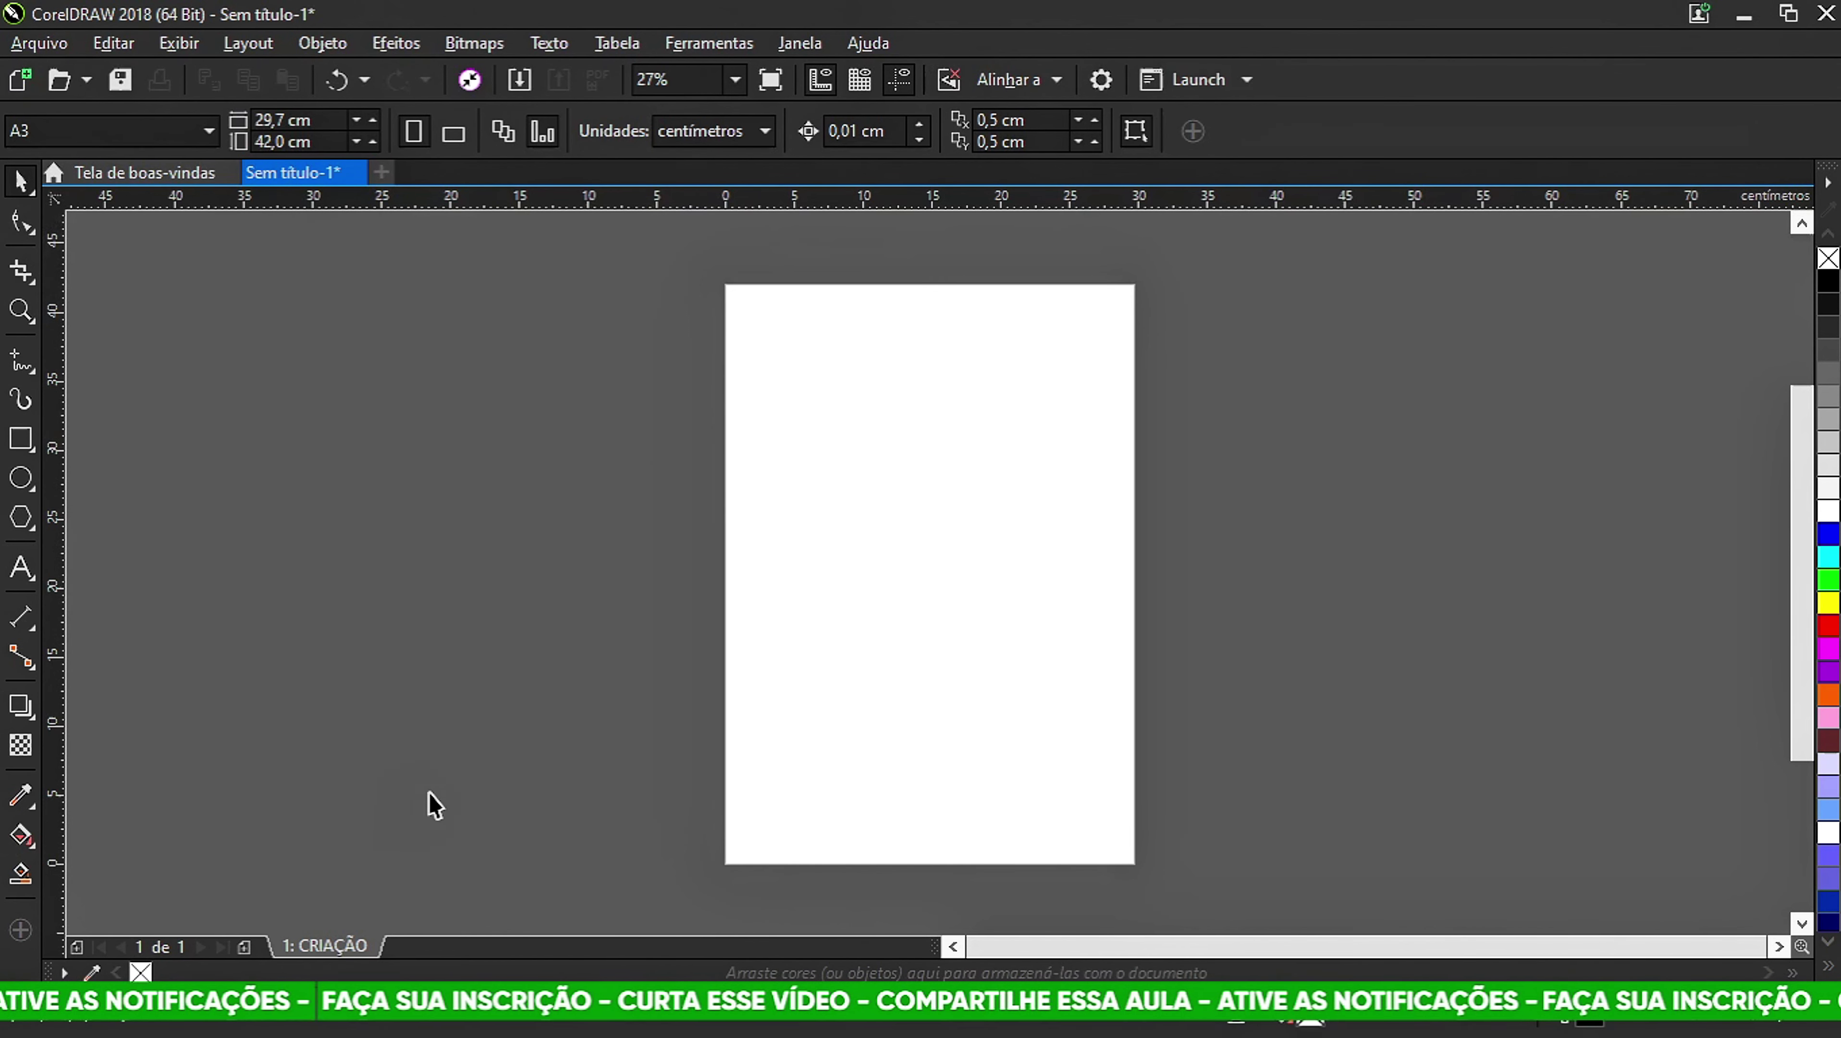
Add a second page after CRIAÇÃO and rename it MOLDE-TAMANHO.
left_click(245, 948)
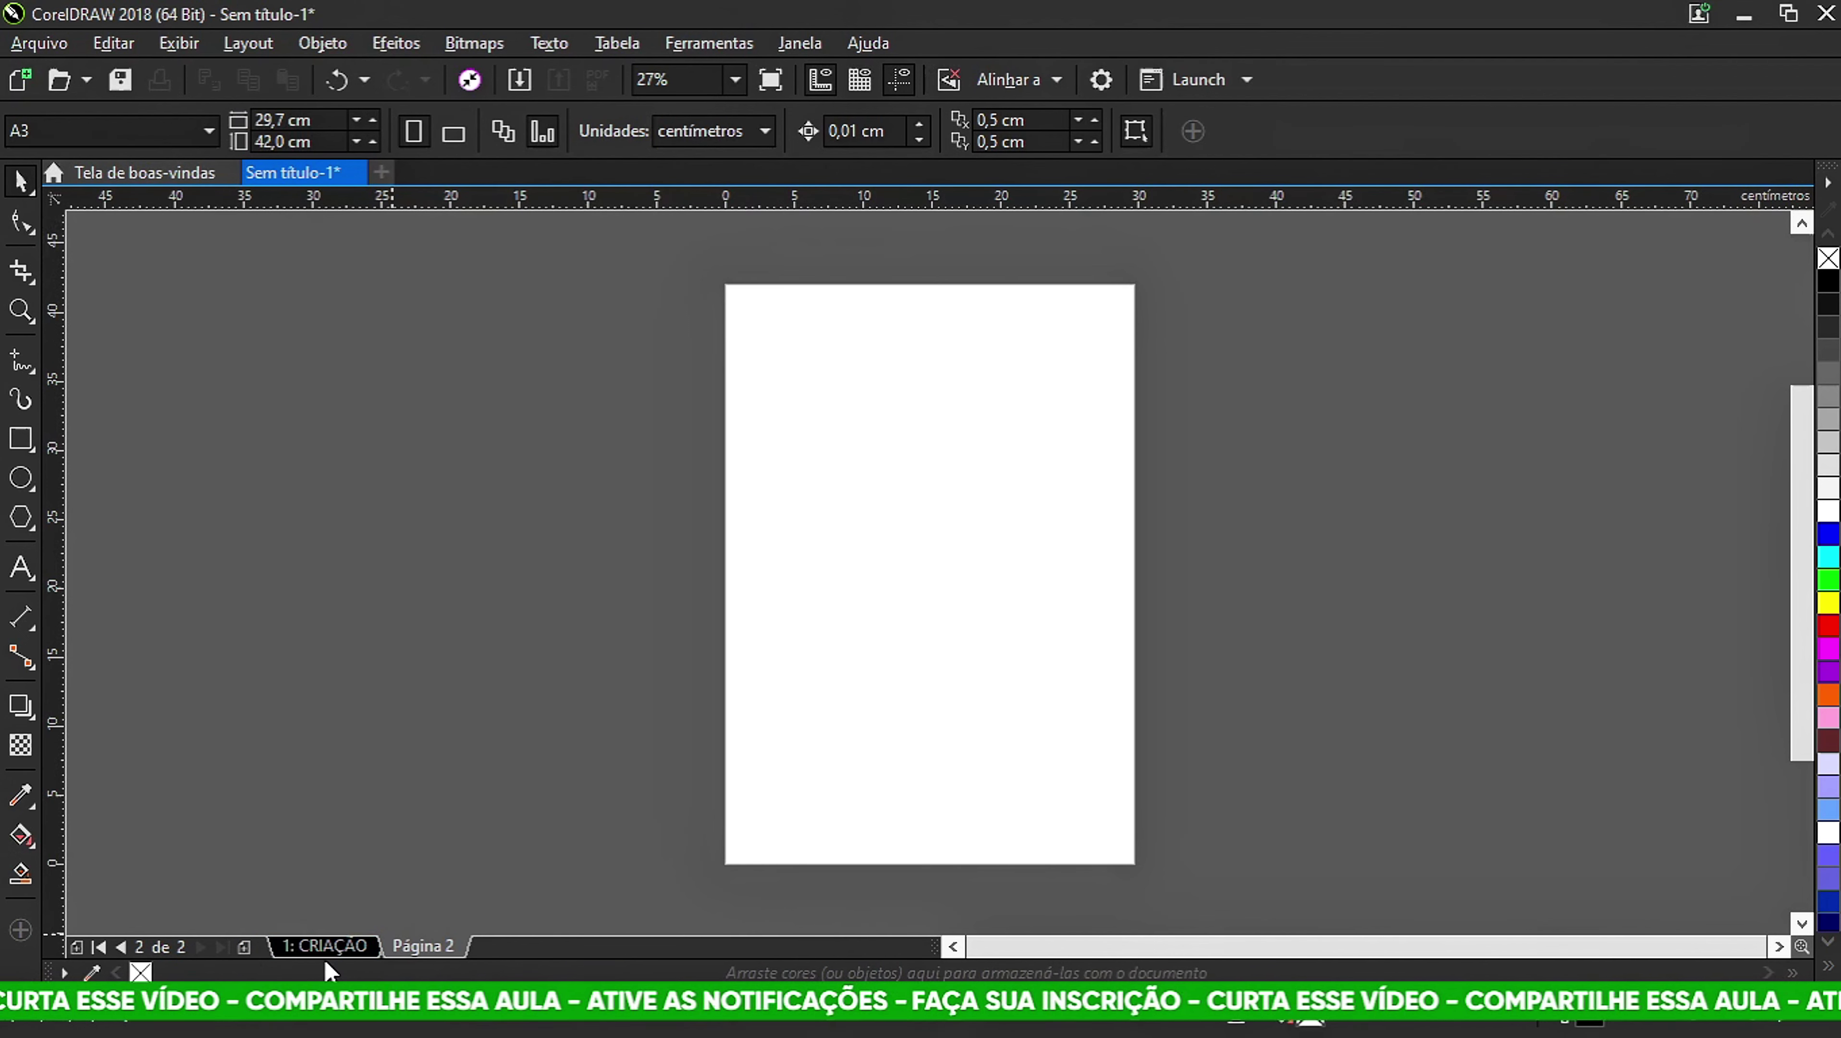
right_click(430, 948)
left_click(535, 780)
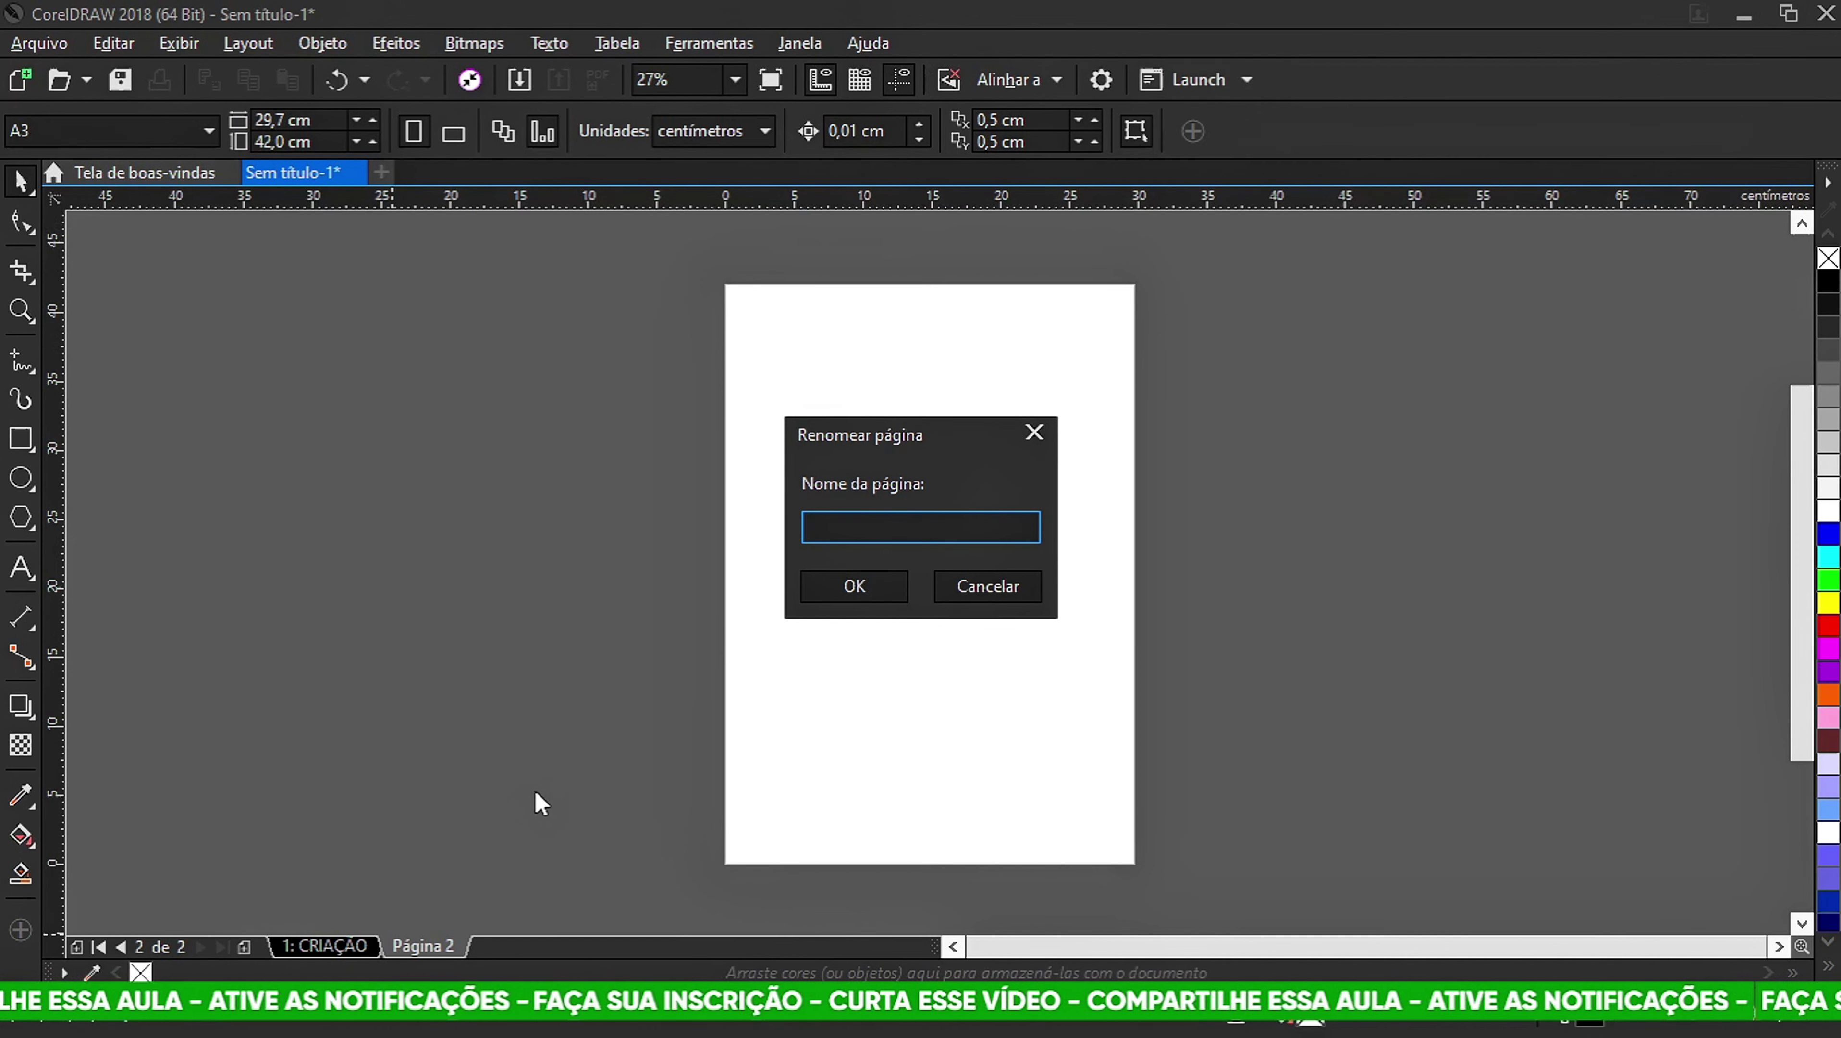
type("MOLDE")
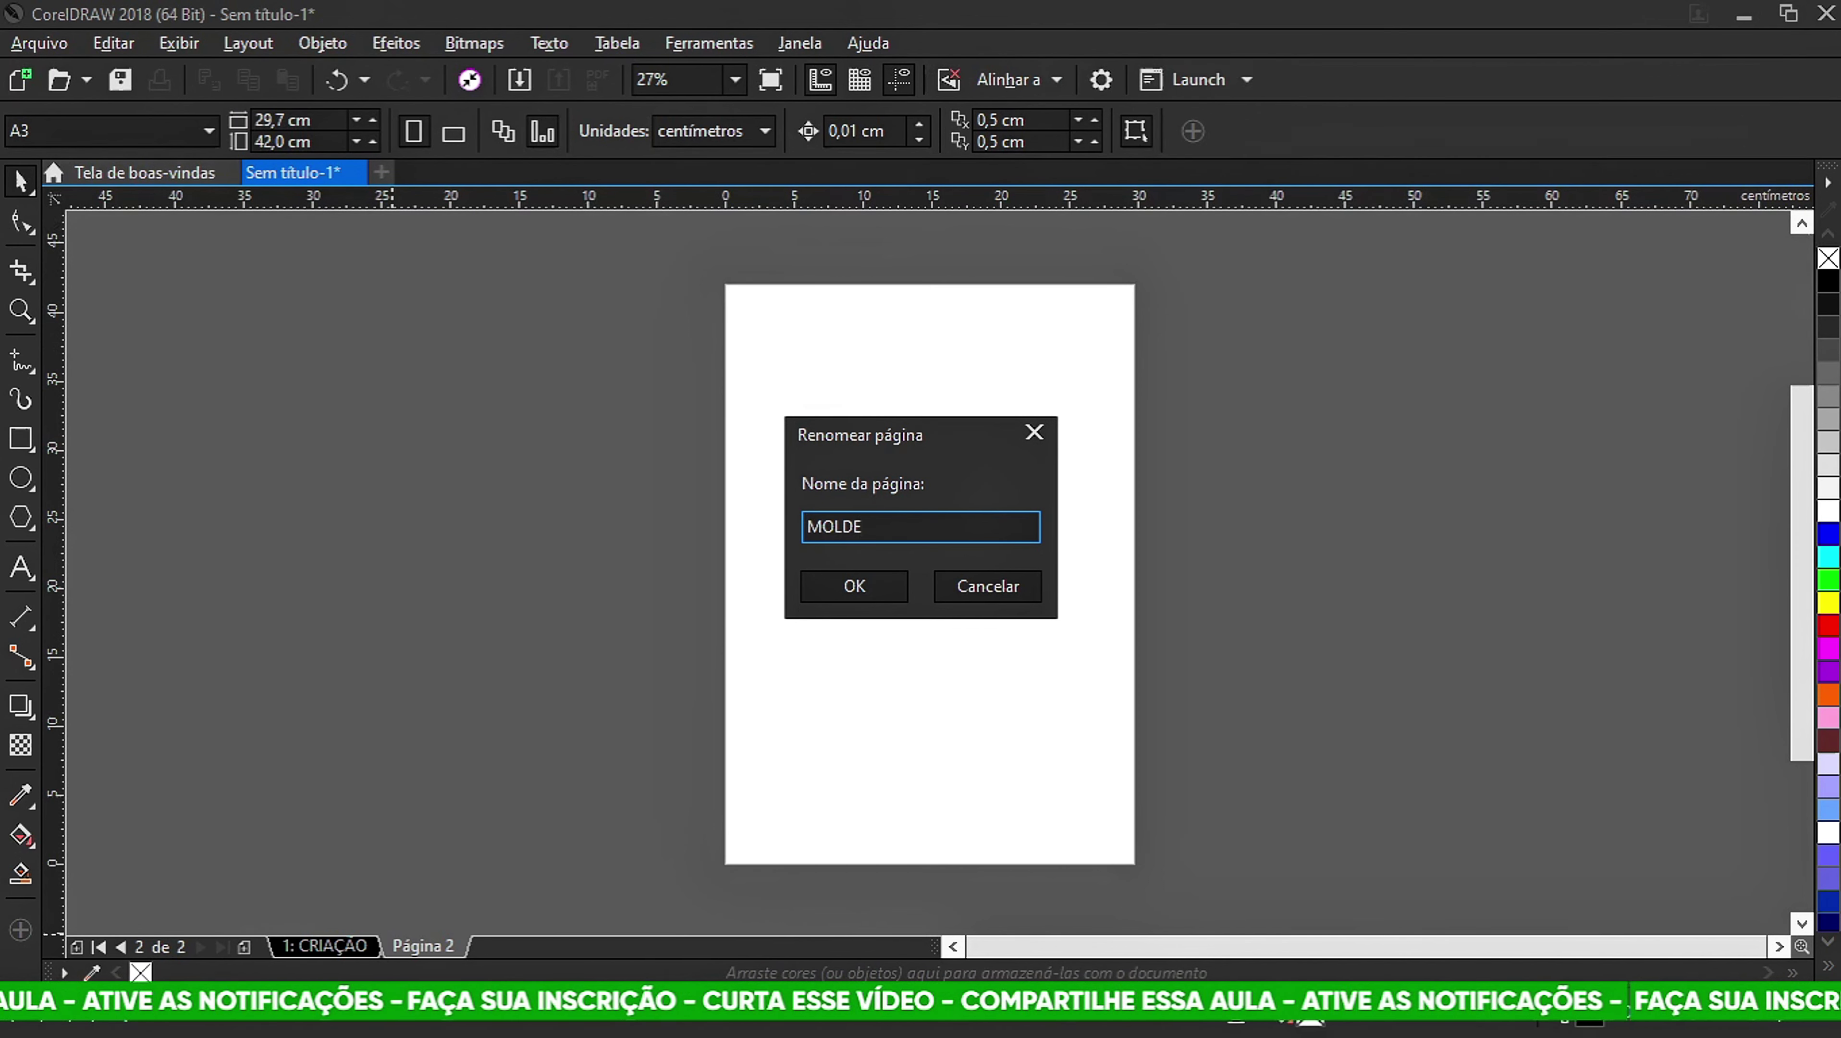
type("-TAMNHO")
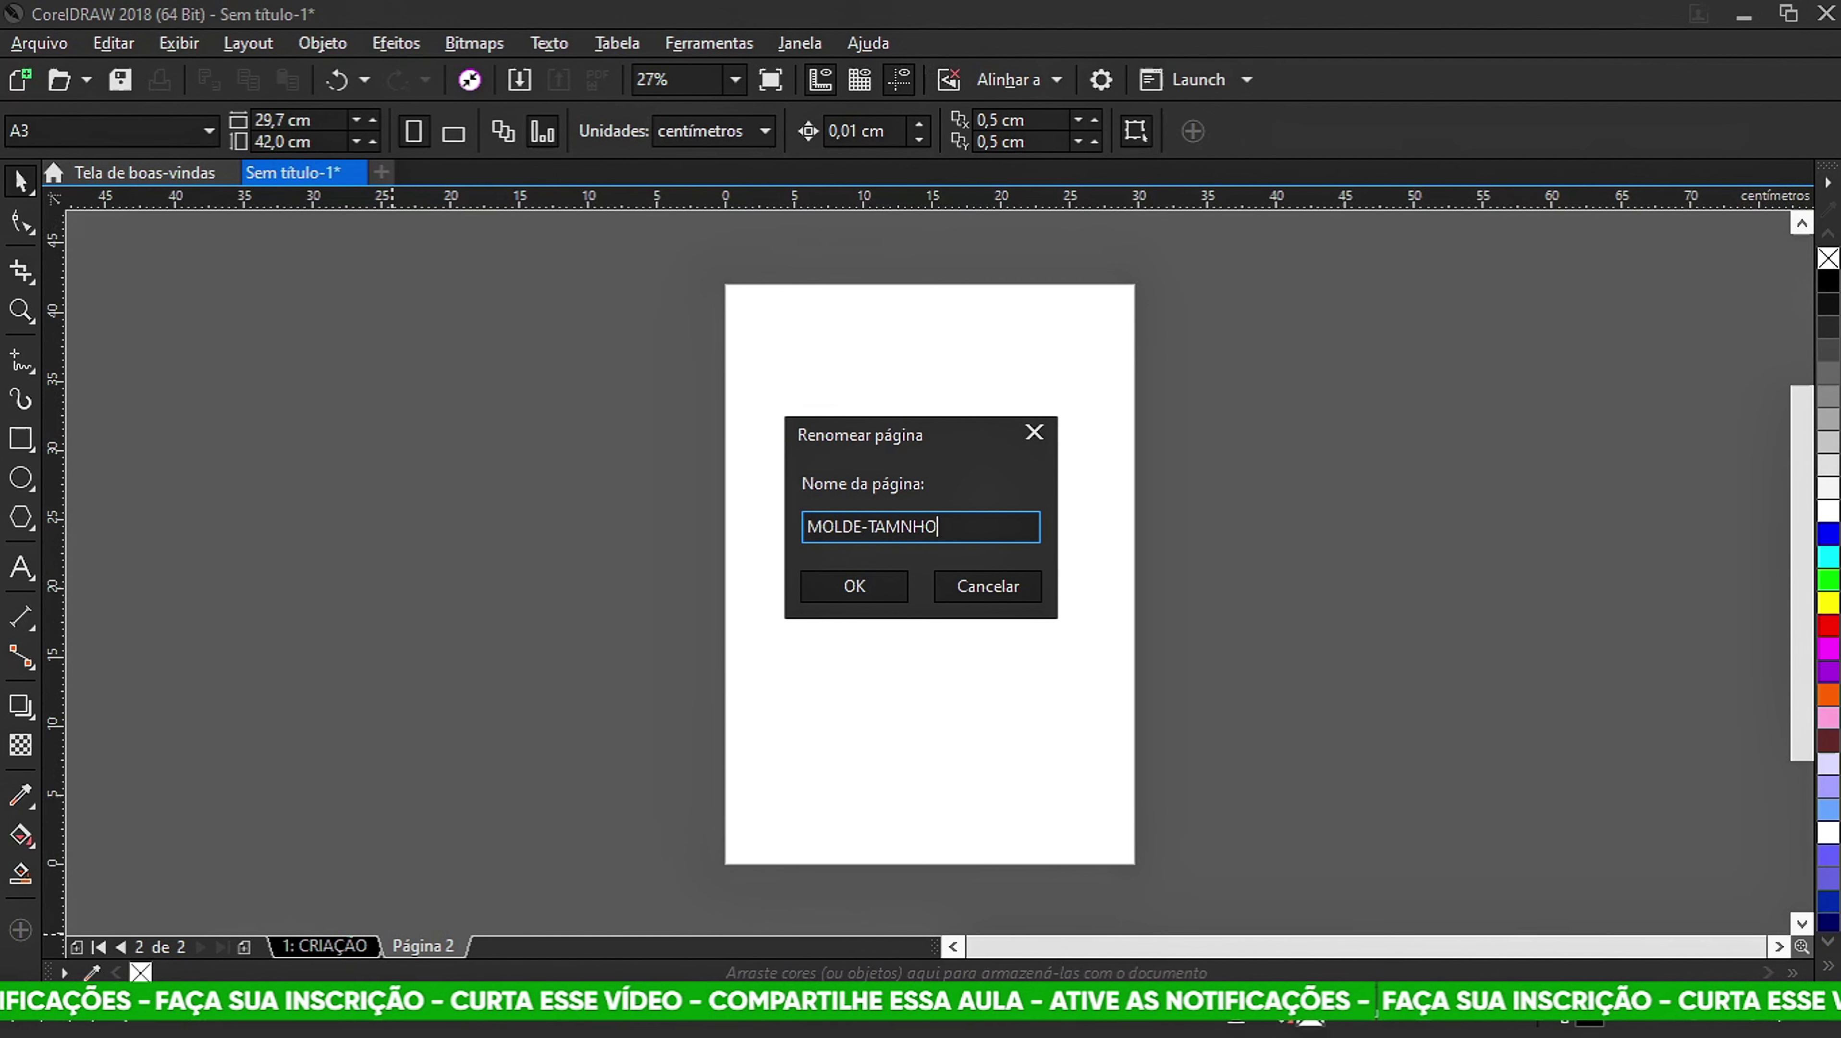
key("BackSpace")
key("BackSpace")
key("BackSpace")
type("ANHO")
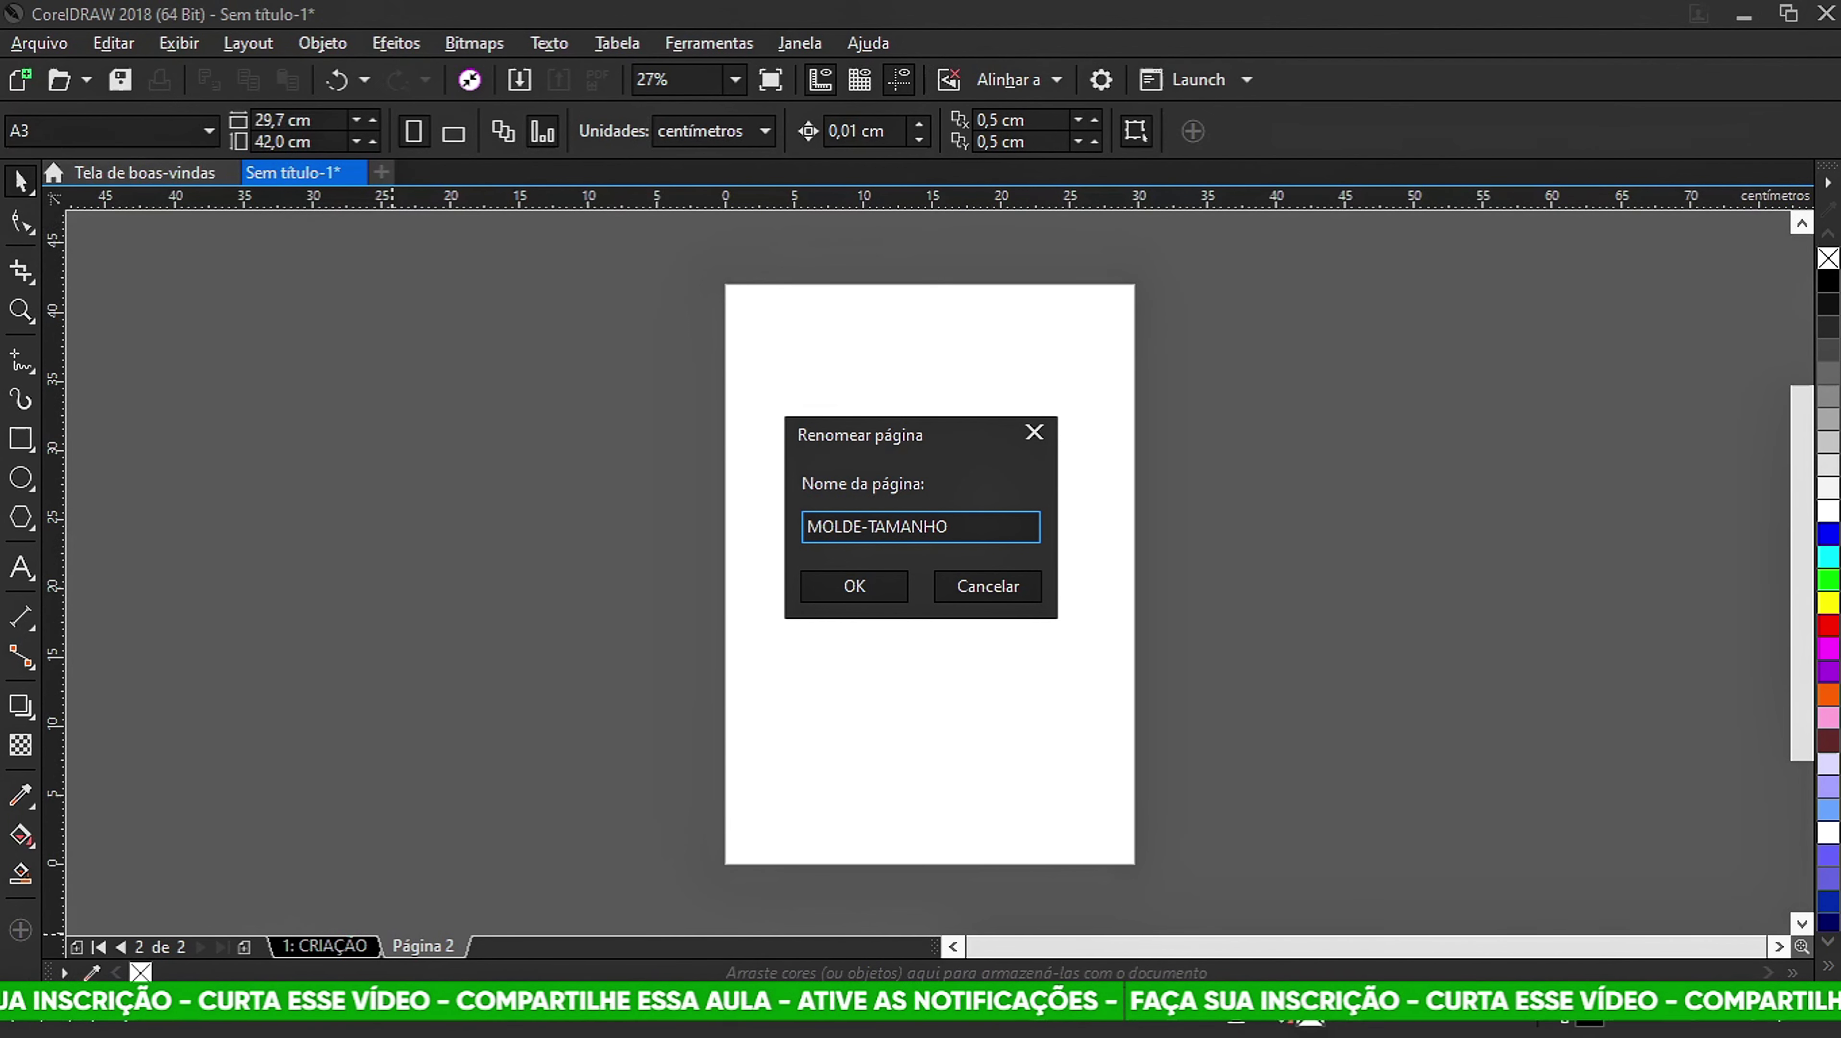
left_click(863, 585)
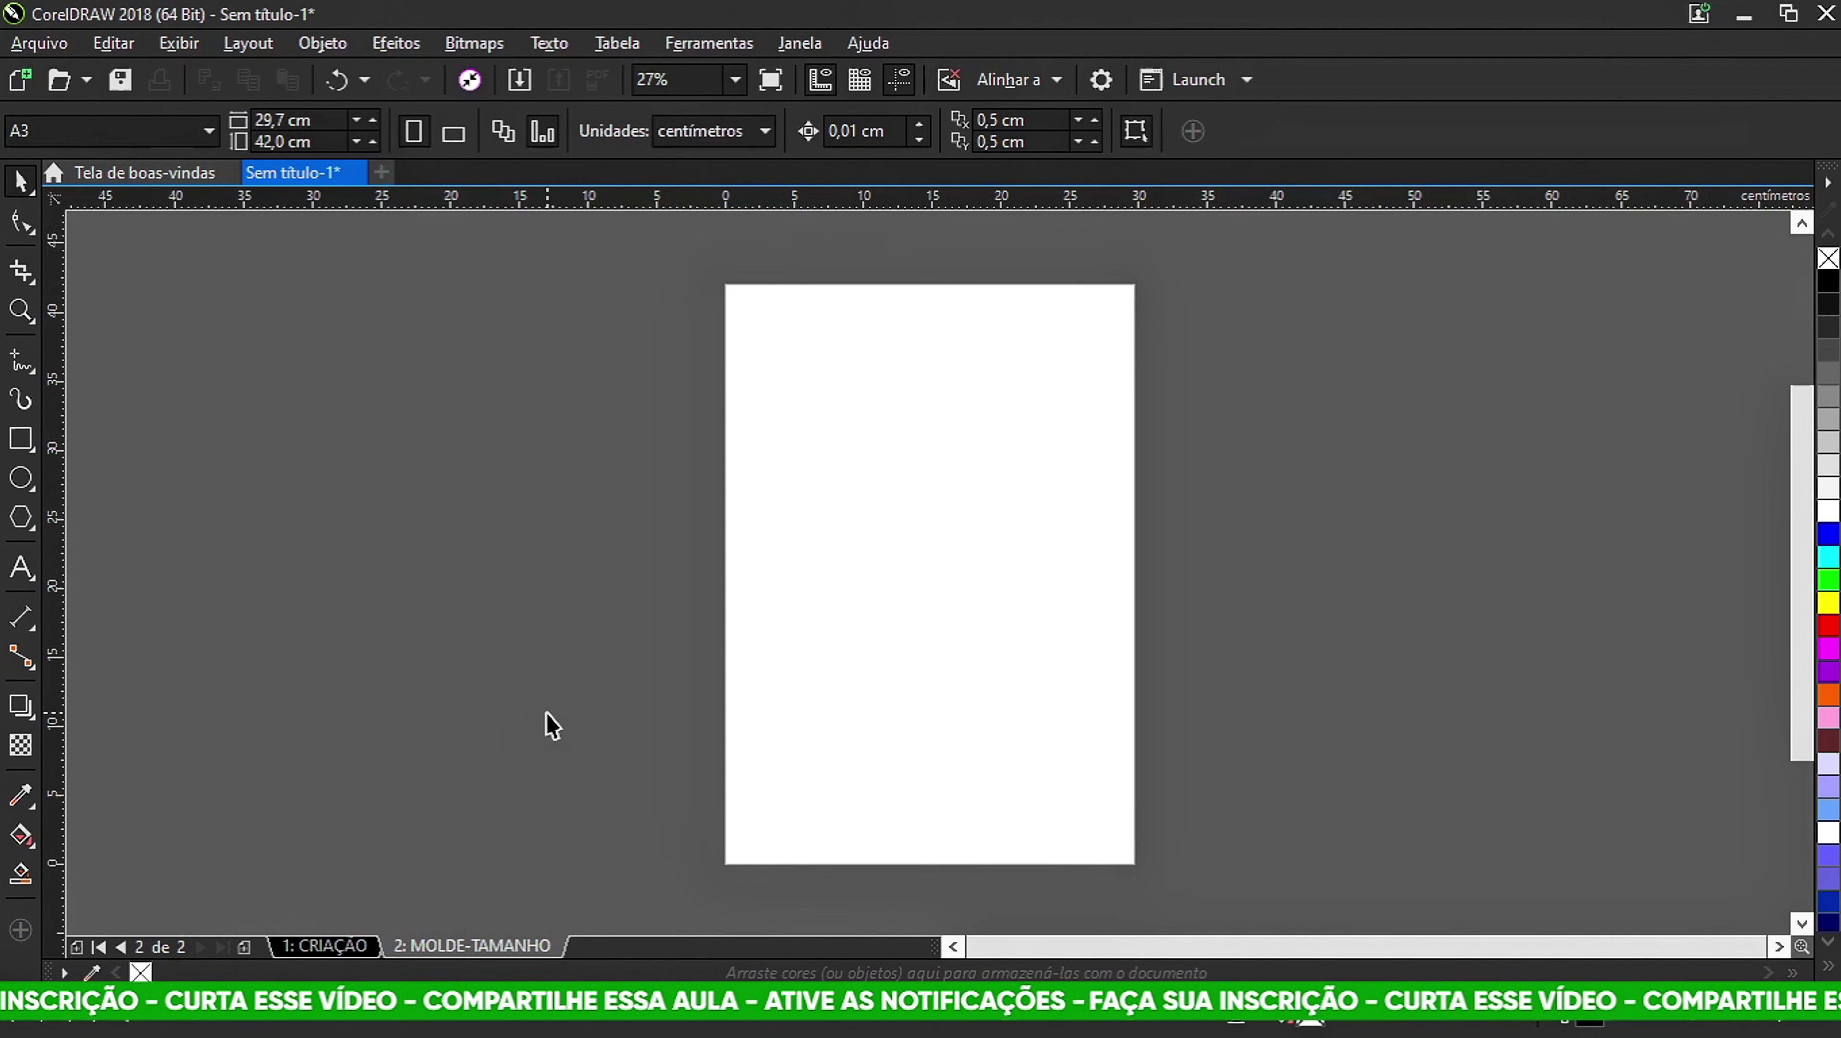
Insert the shirt pattern from the local symbol library CAMISETA TAMANHO G onto the MOLDE-TAMANHO page.
key("ctrl+F3")
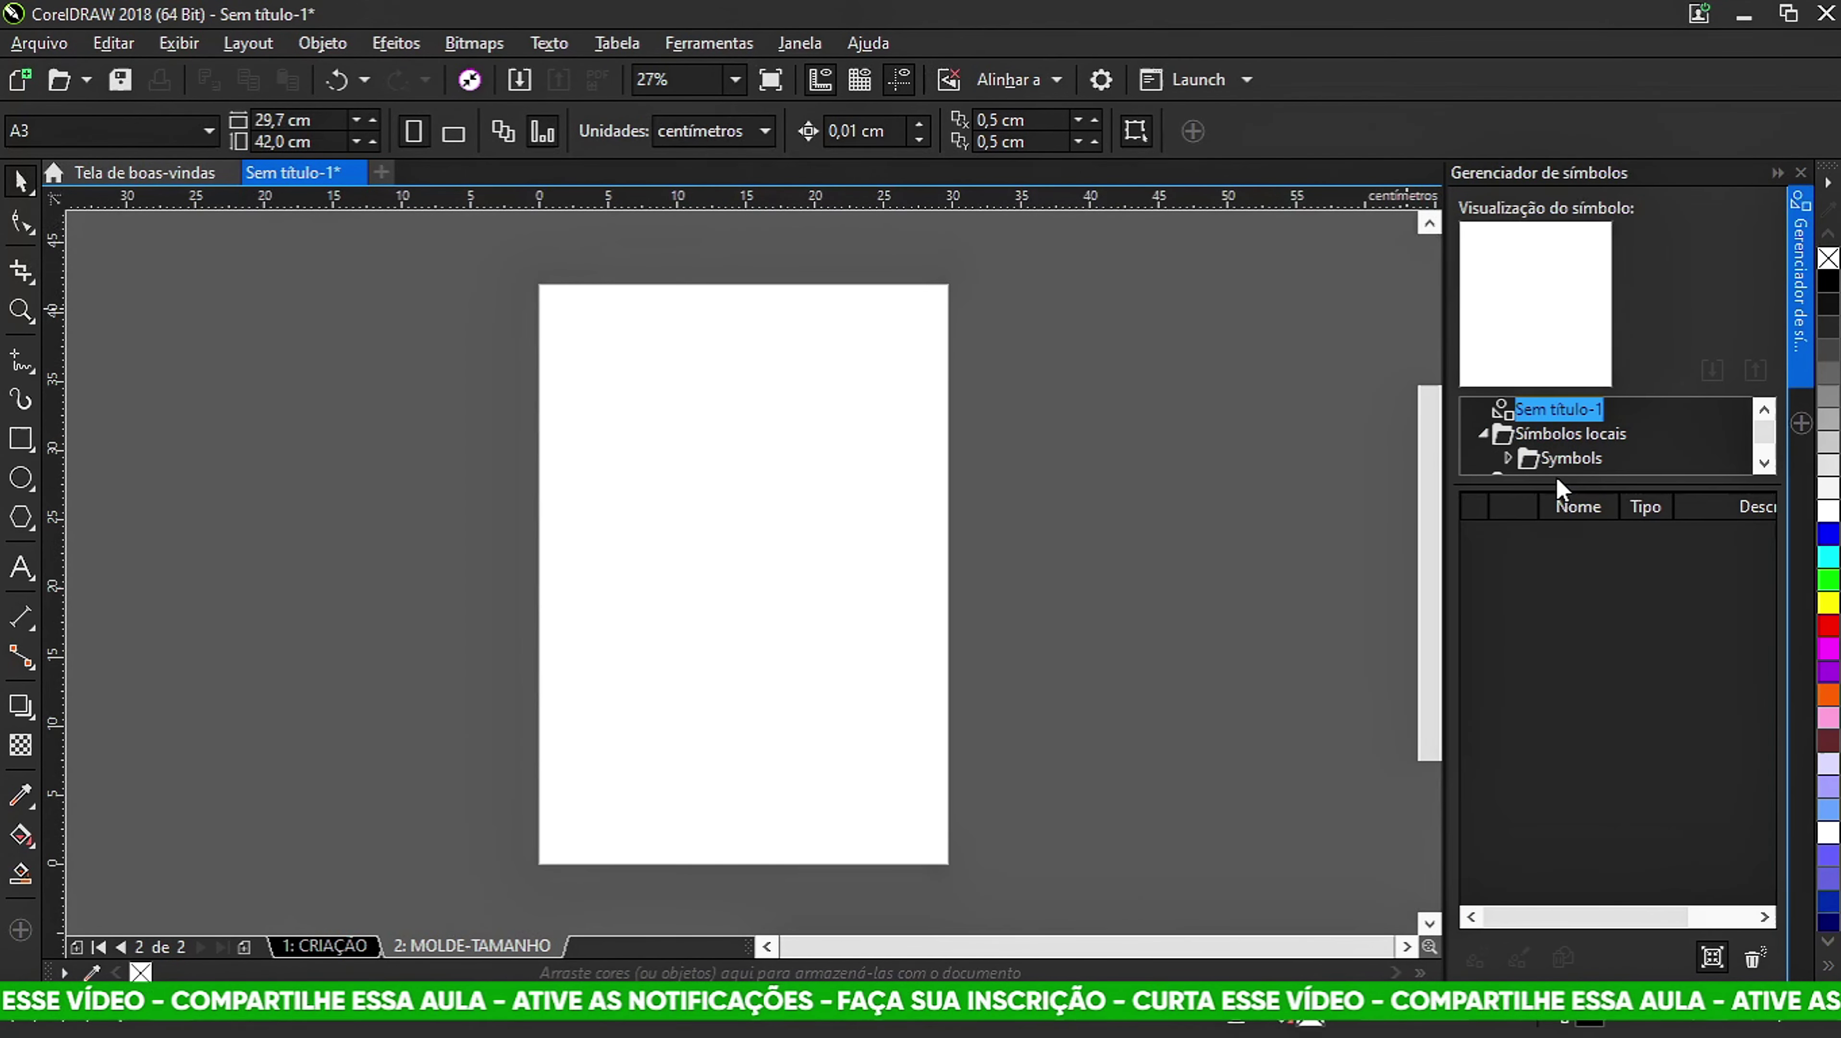
left_click_drag(1587, 483, 1546, 679)
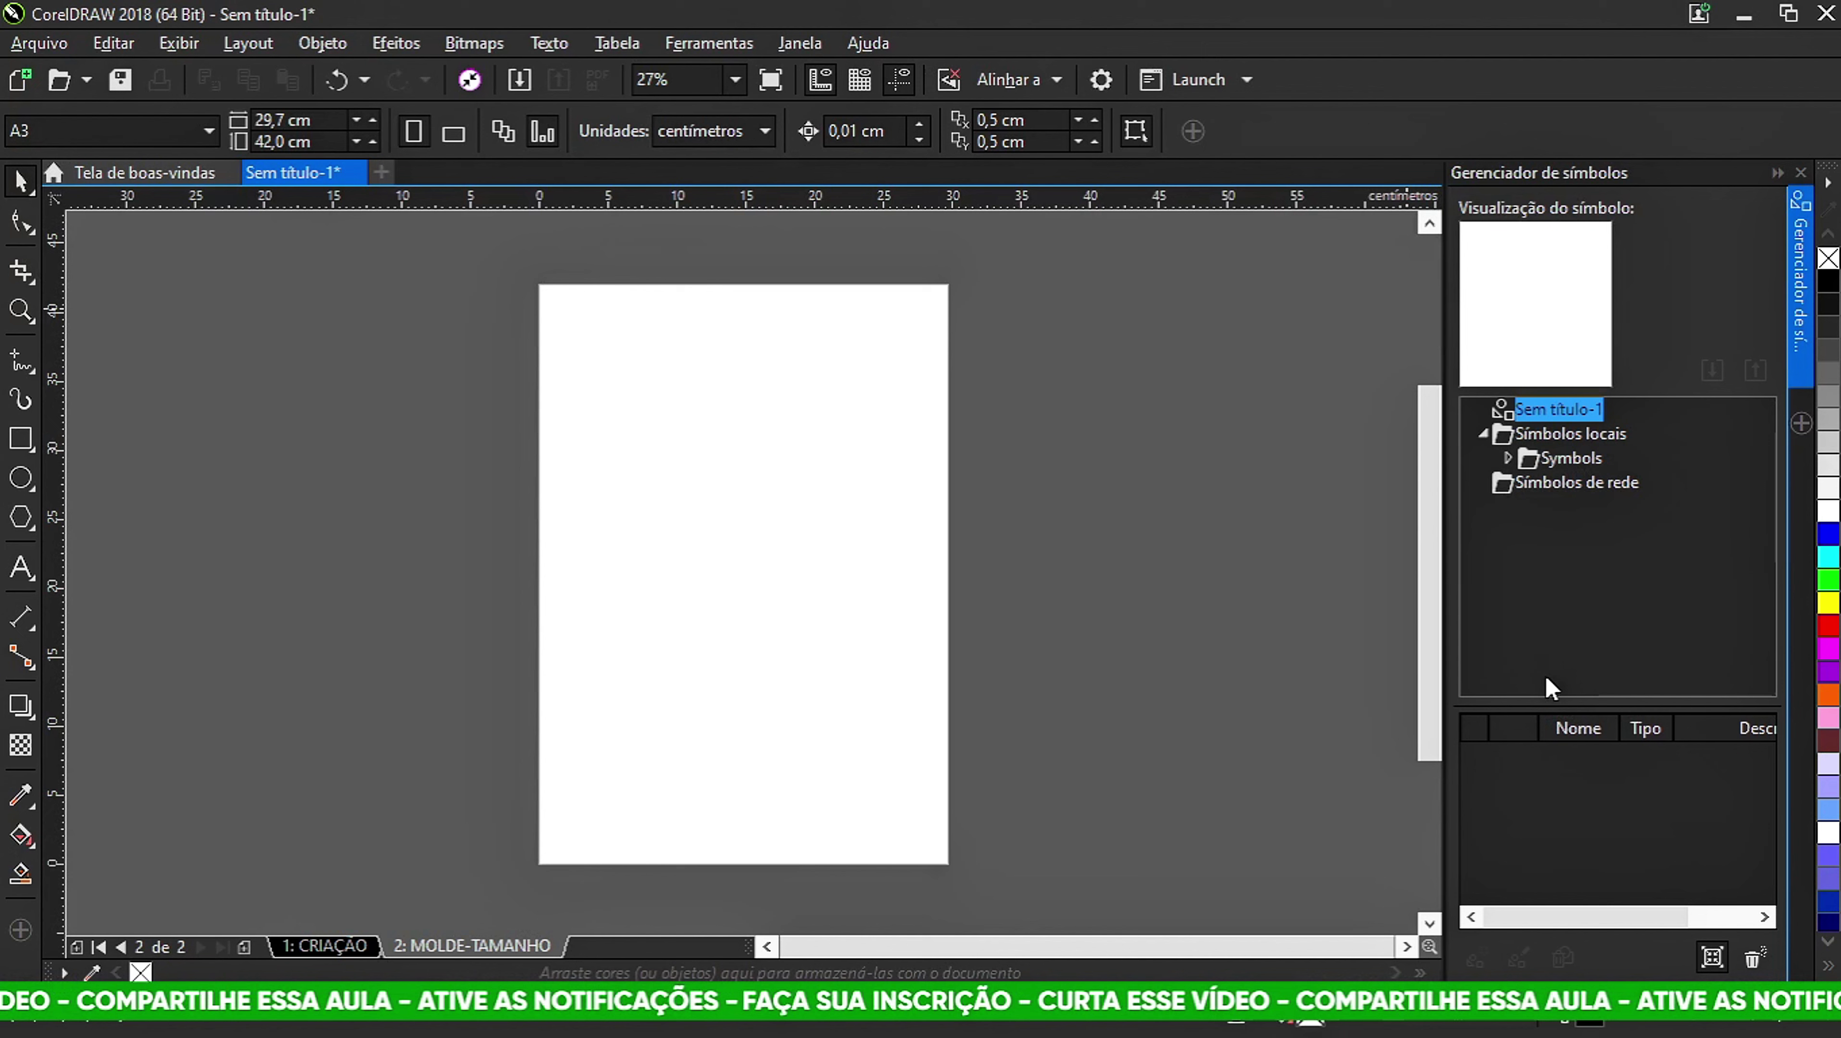
left_click(1508, 458)
scroll(1609, 594, "down", 1)
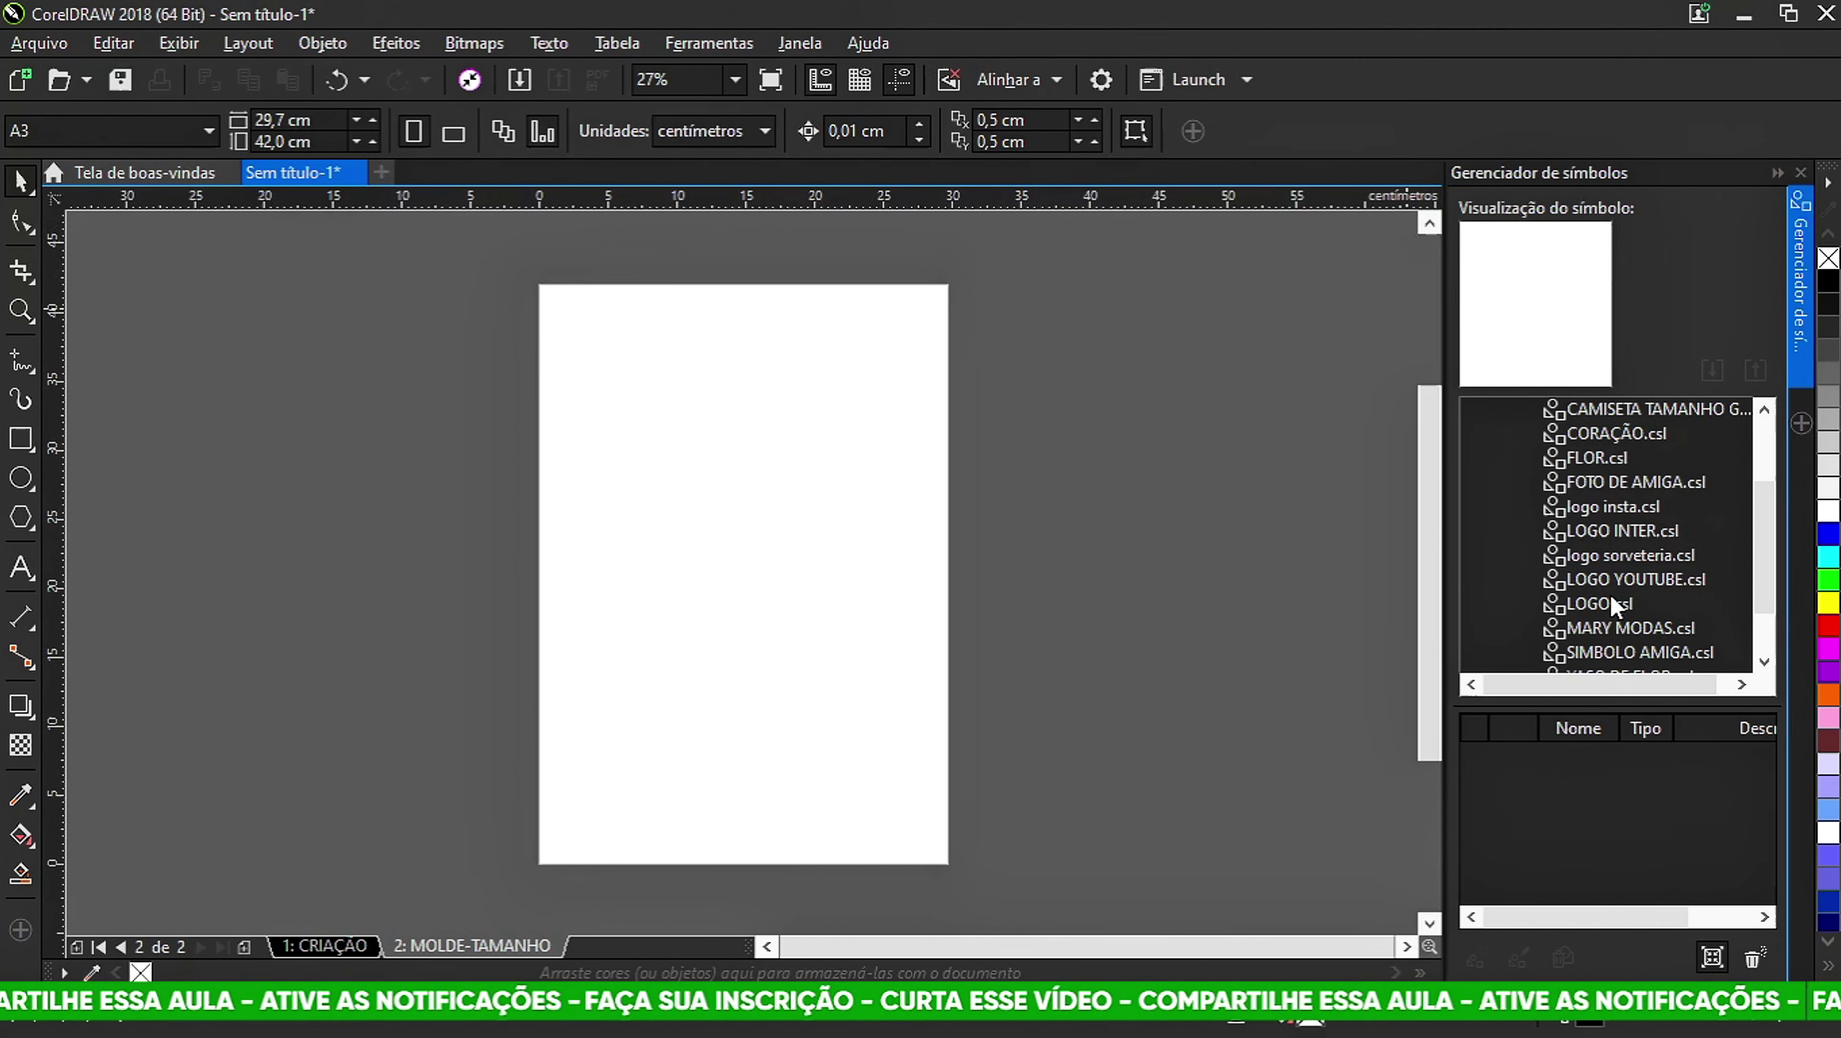
scroll(1657, 555, "down", 1)
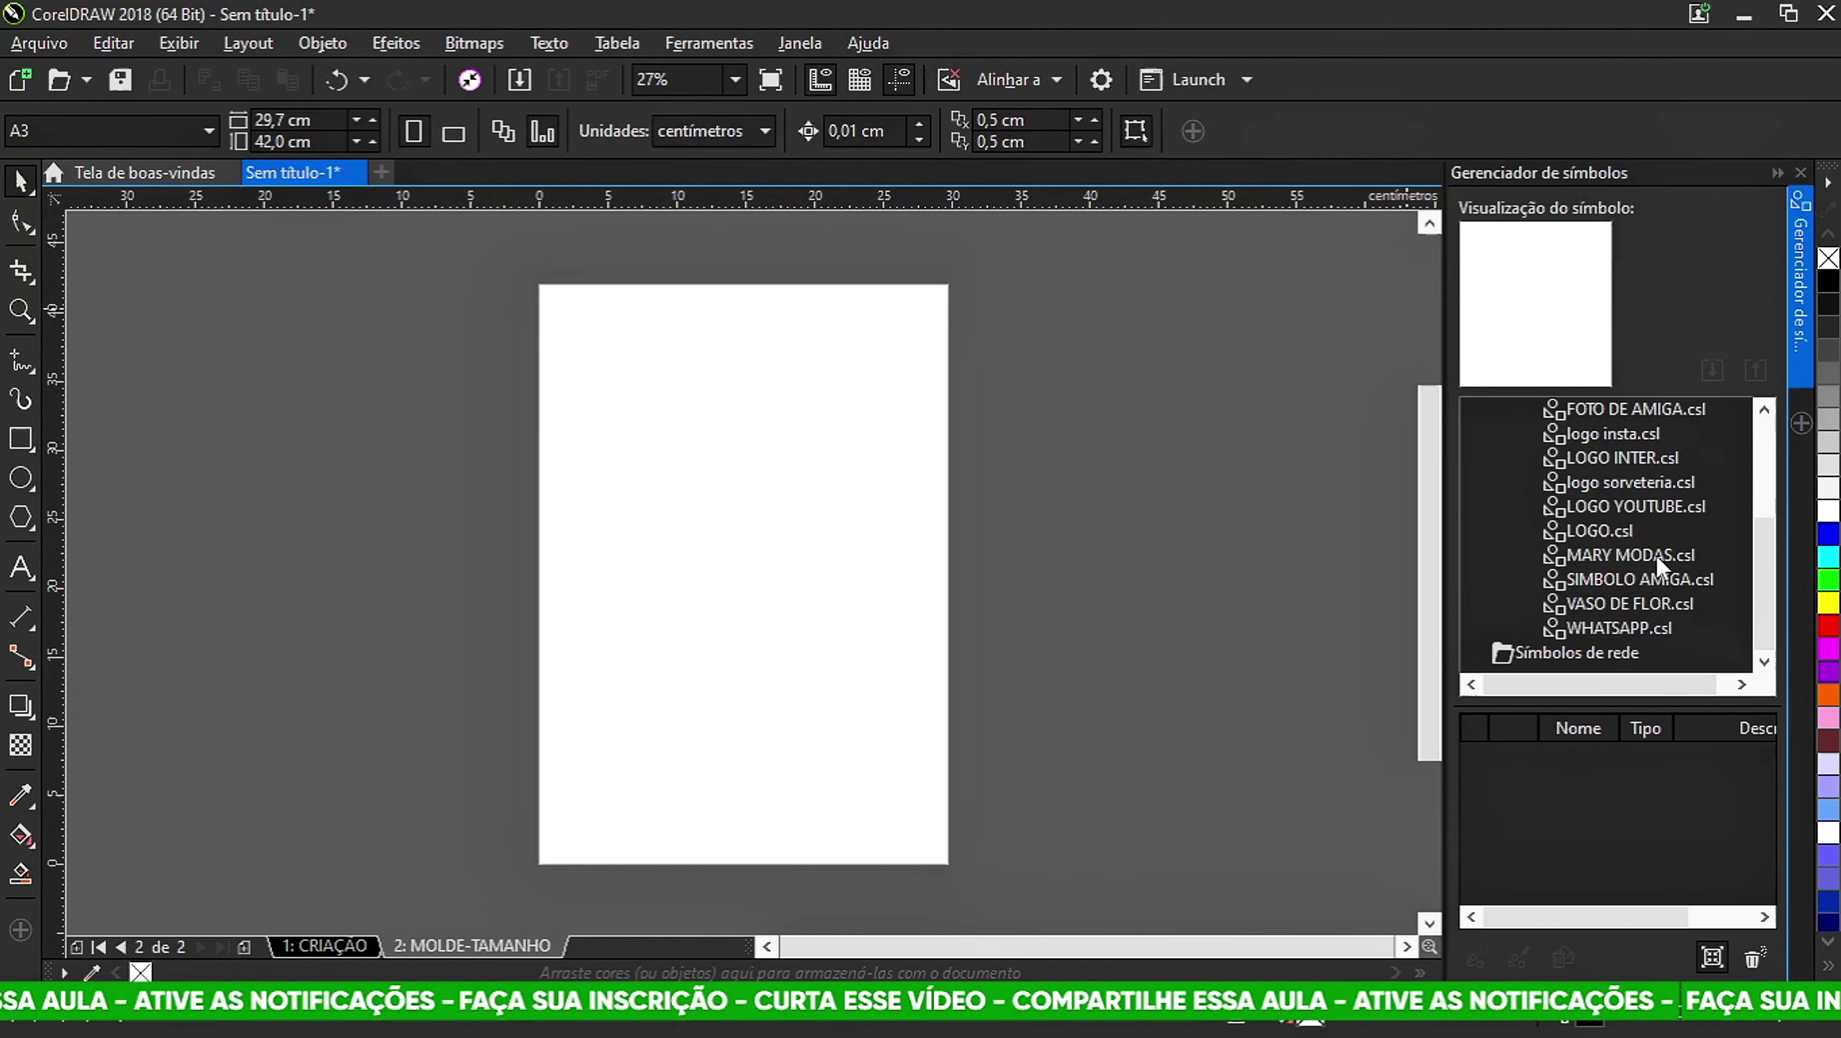
scroll(1654, 596, "up", 1)
scroll(1647, 635, "up", 1)
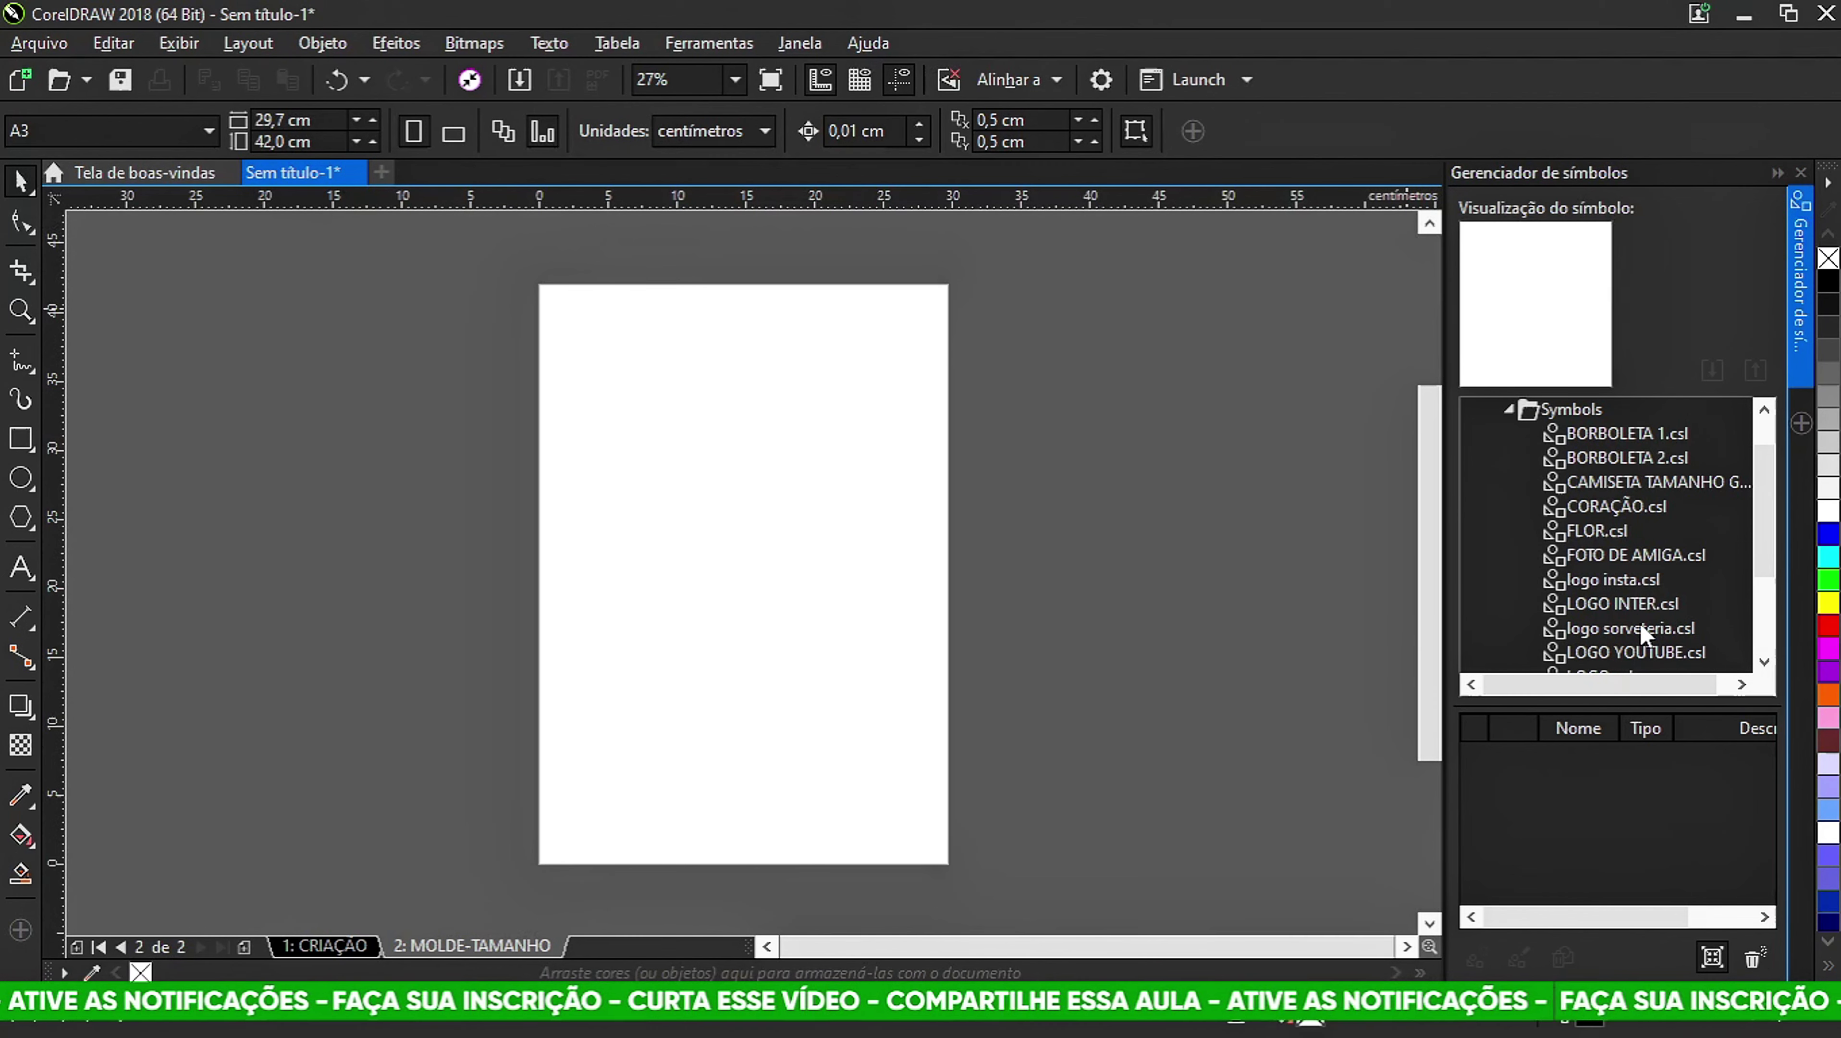
left_click(1619, 493)
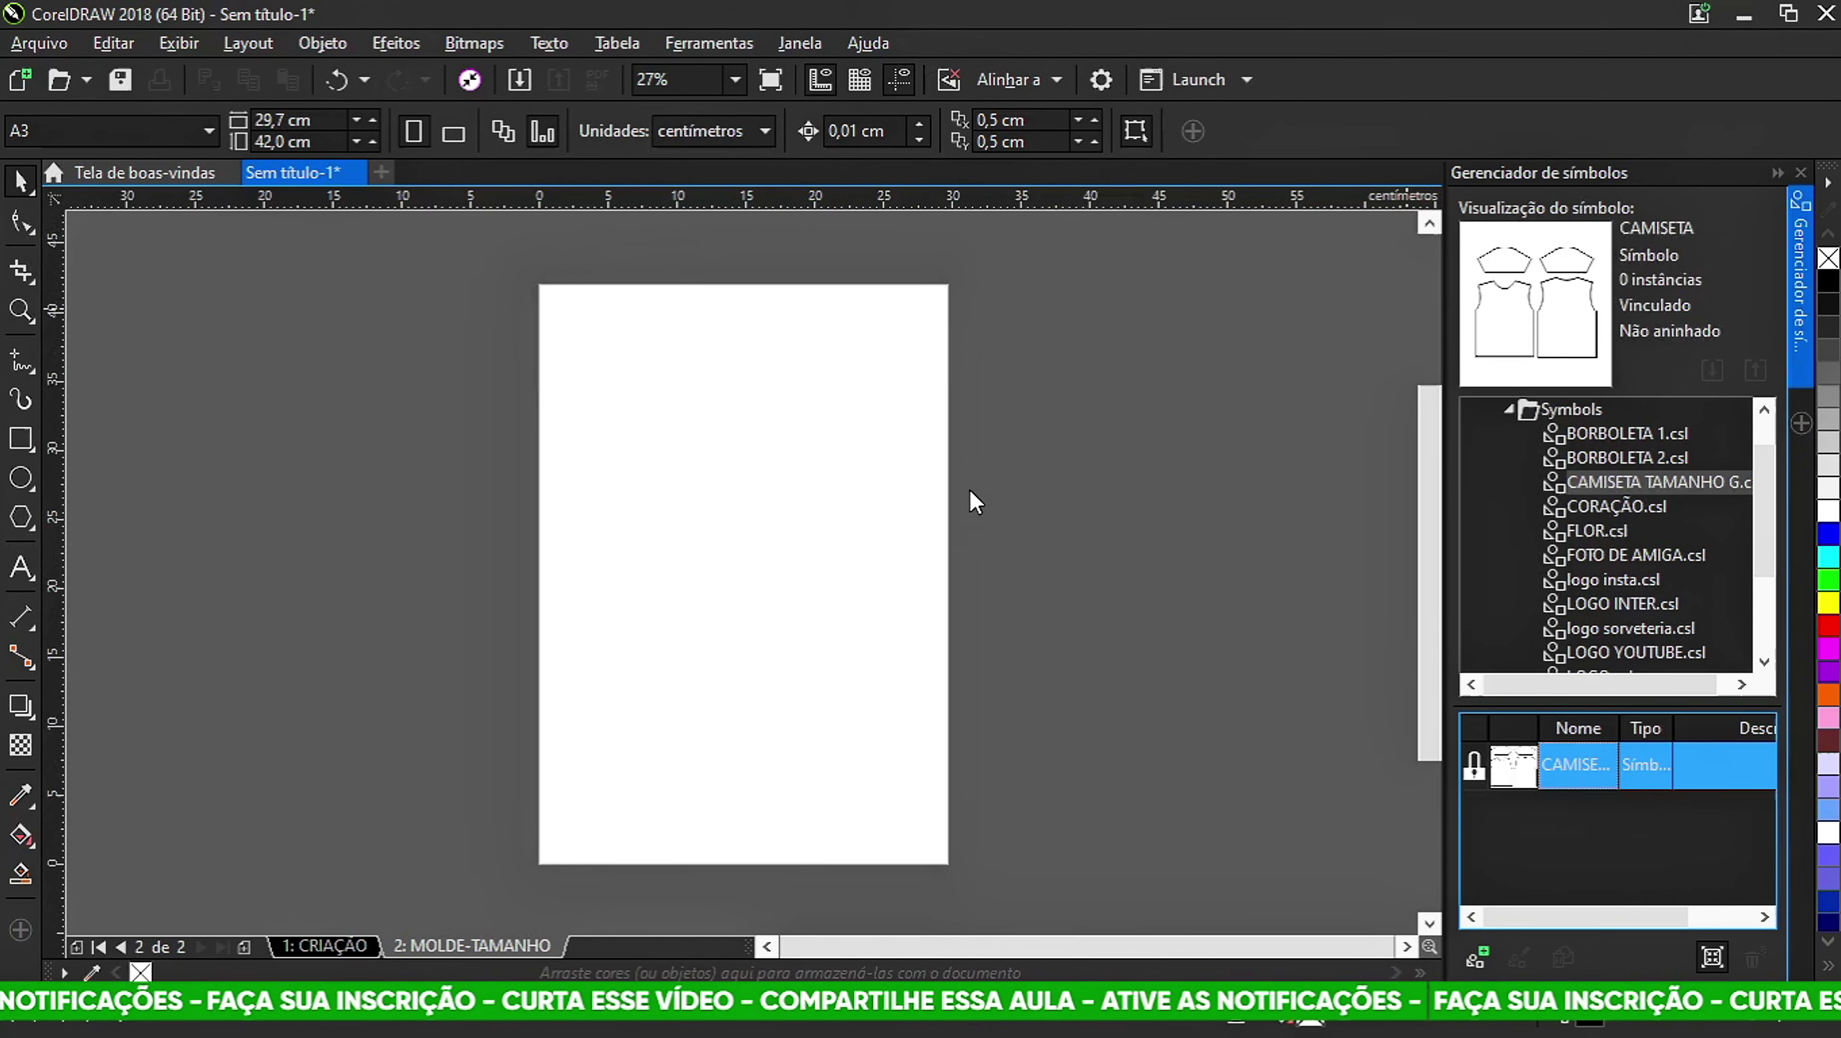
left_click_drag(961, 494, 1179, 579)
scroll(1168, 493, "down", 3)
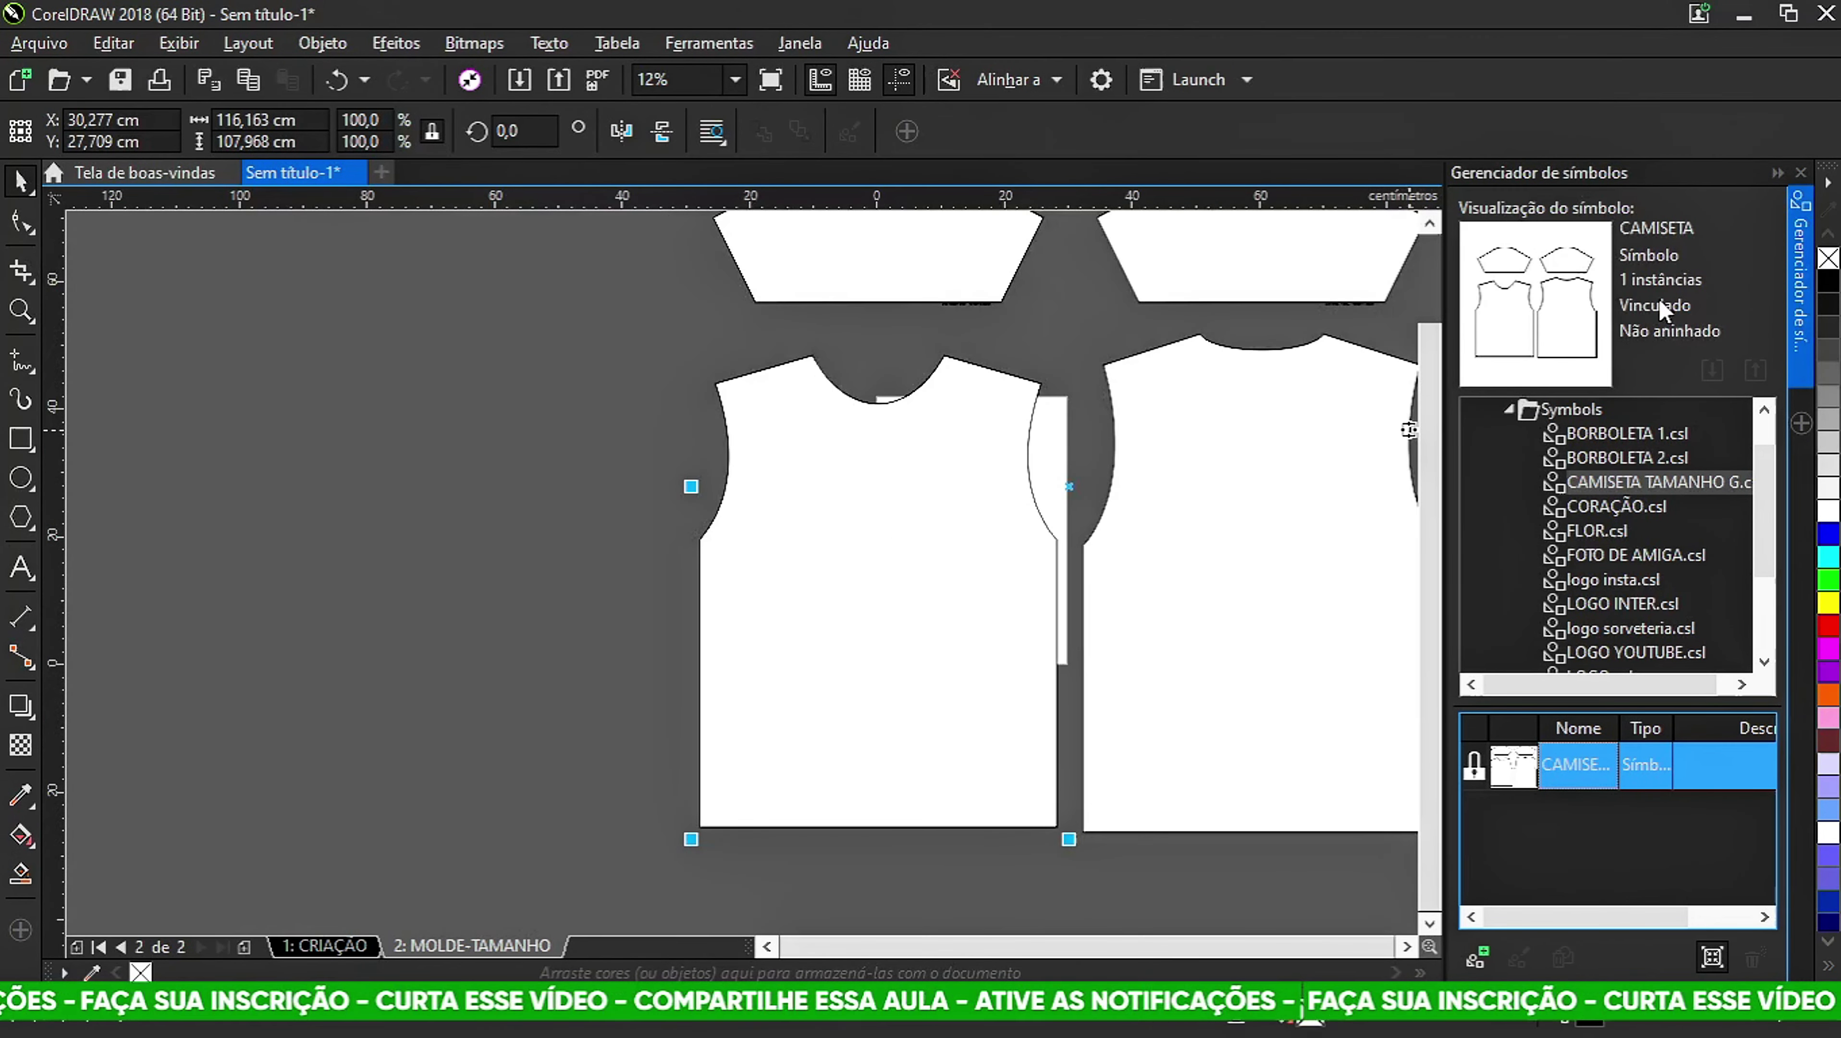
scroll(818, 469, "down", 2)
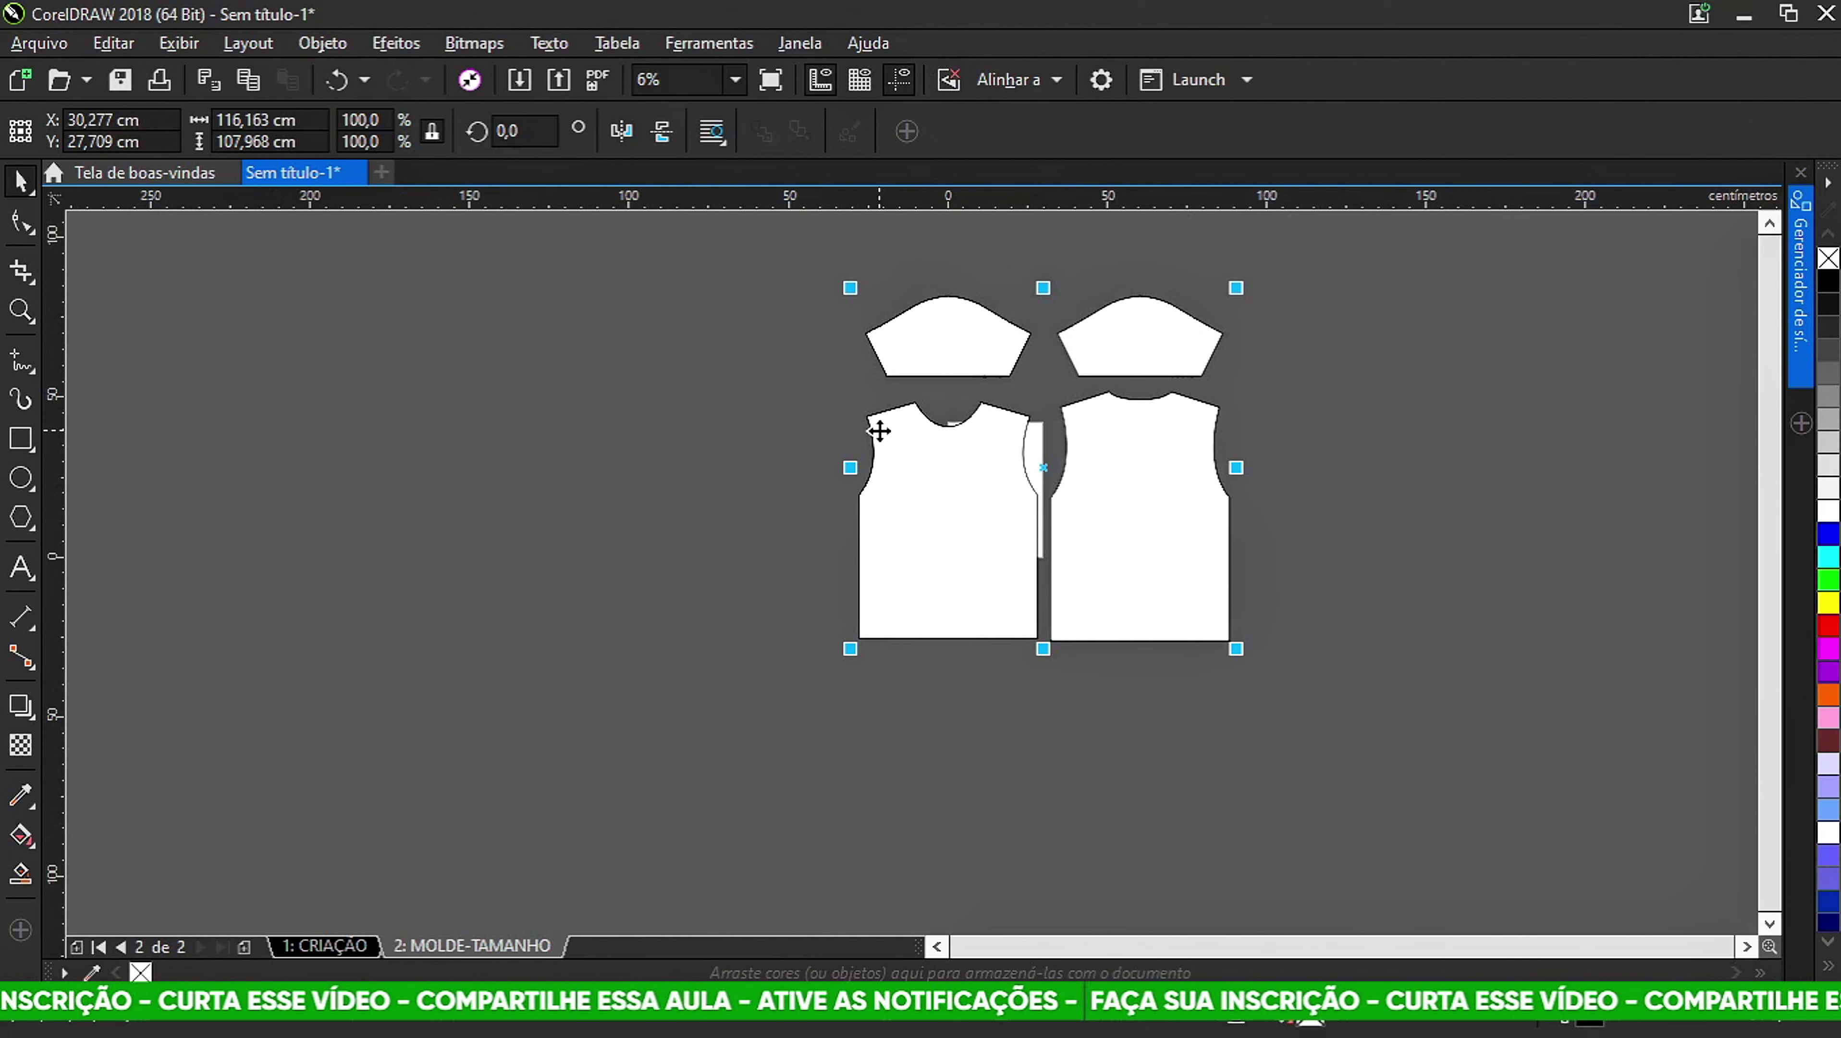
Center the shirt pattern symbol on the page and break its link to the symbol library.
key("p")
right_click(946, 488)
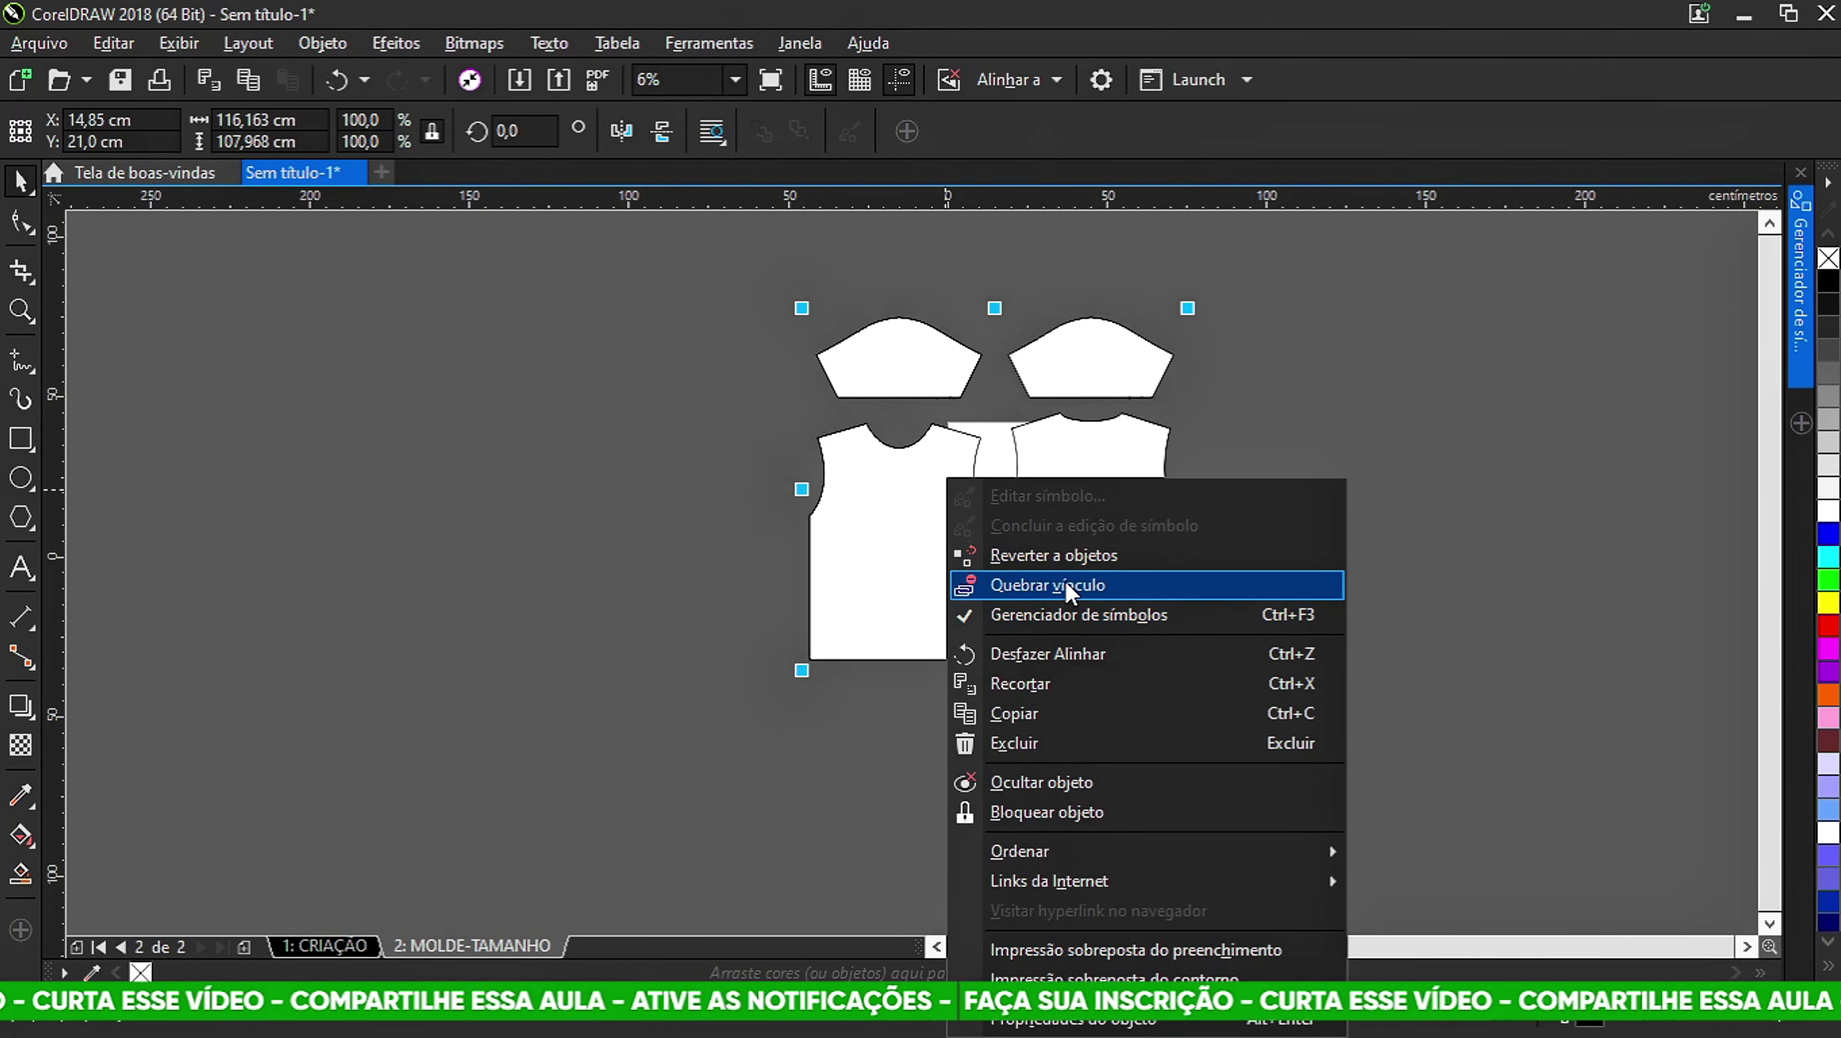
left_click(1027, 580)
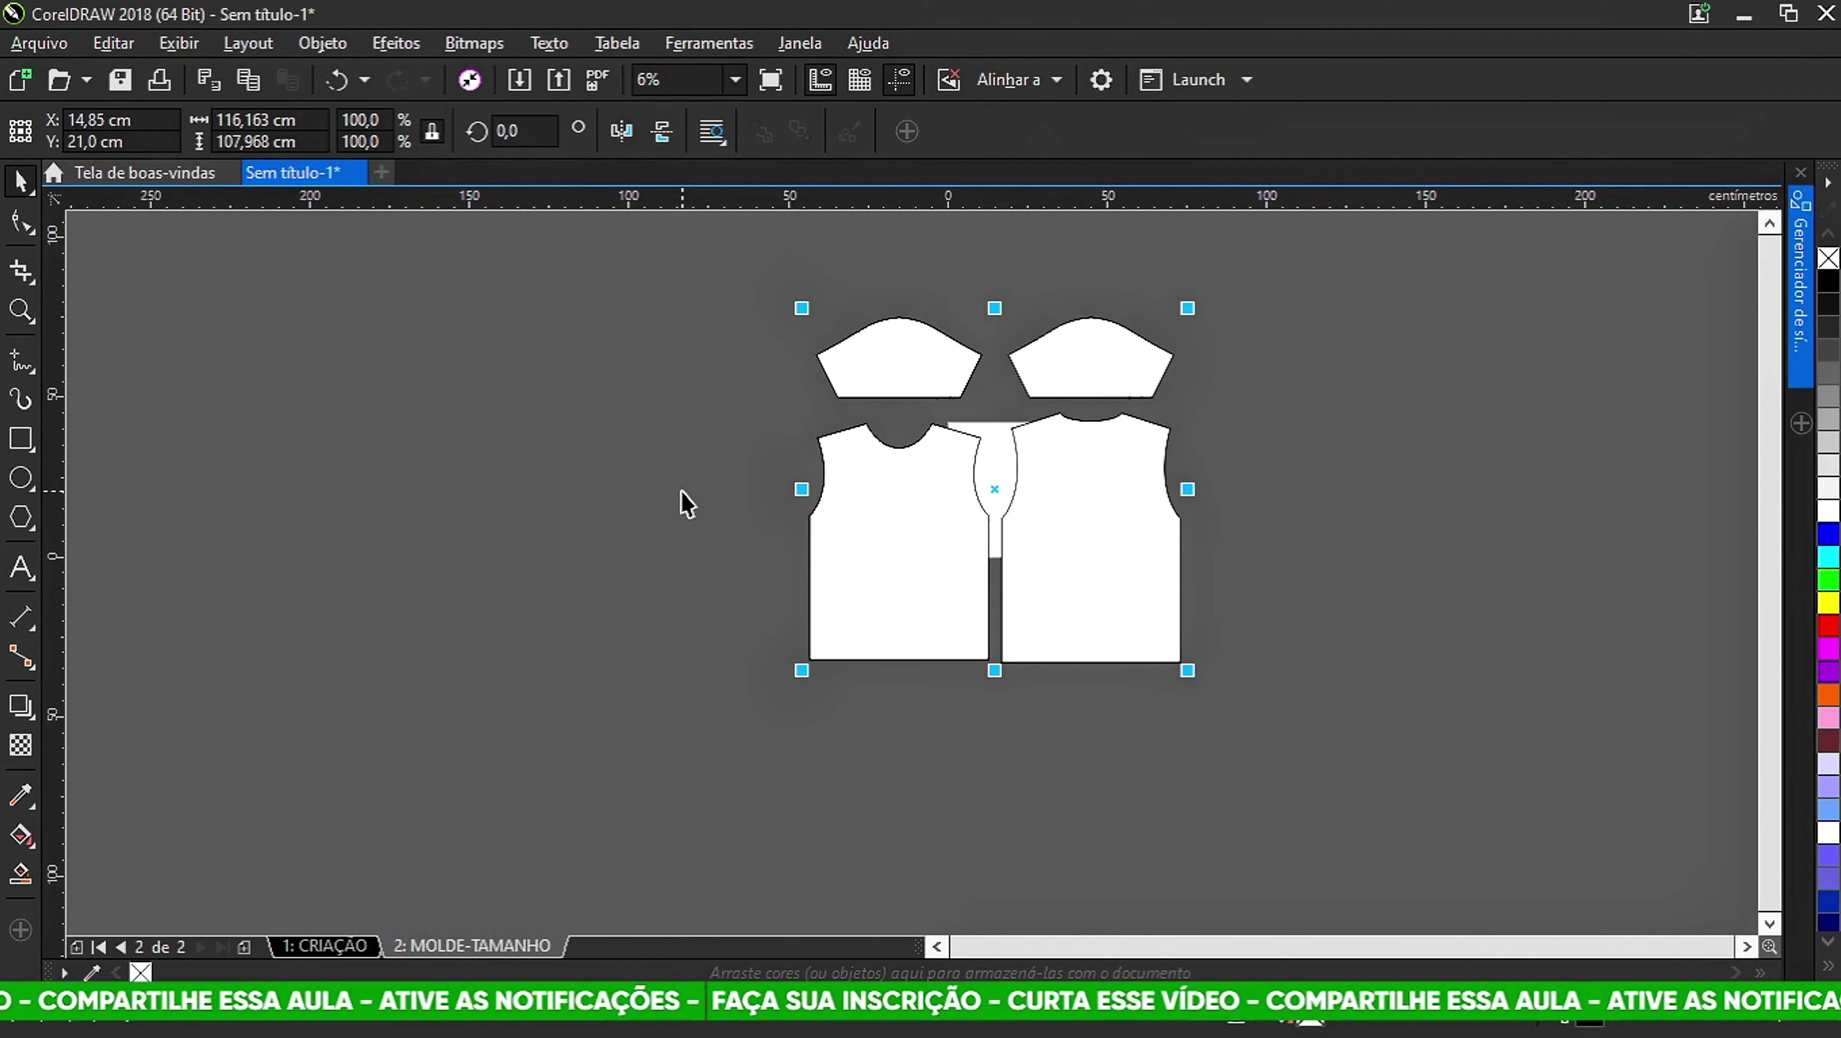
left_click(596, 542)
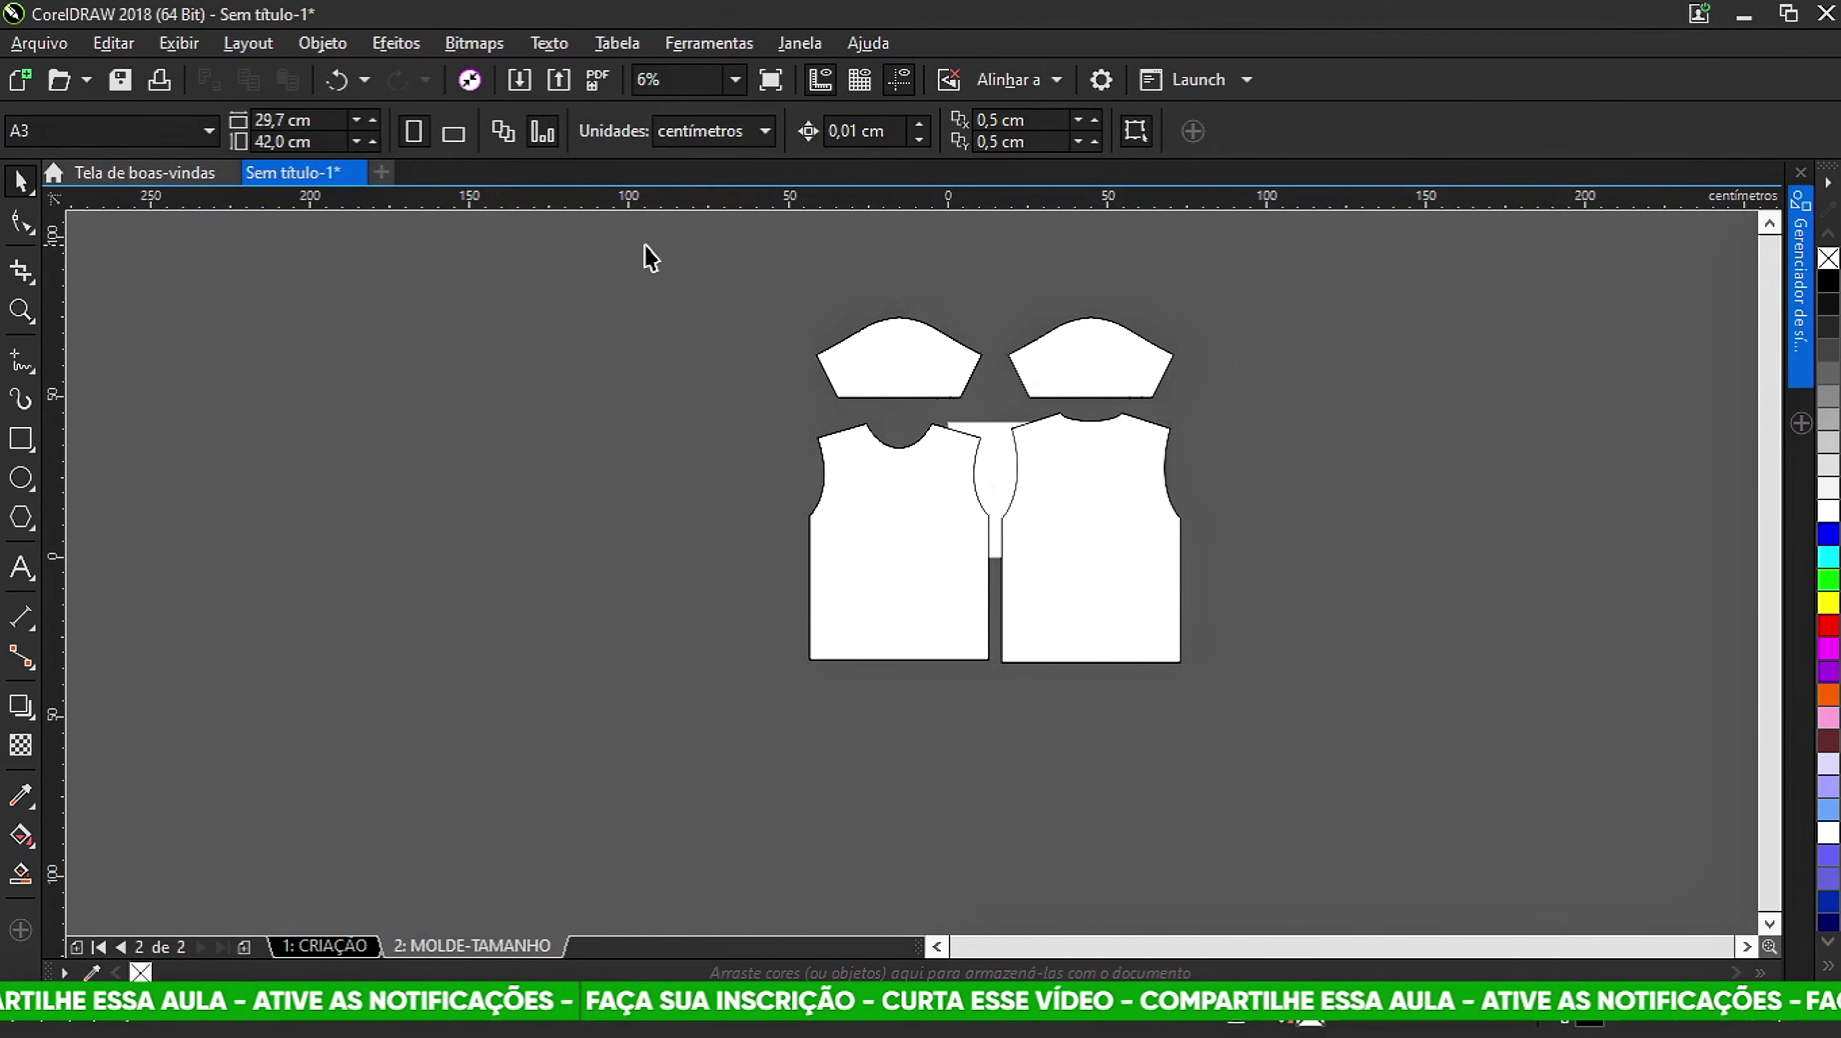
Resize the MOLDE-TAMANHO page to 130 cm wide by 120 cm high so it holds the whole shirt pattern.
left_click_drag(989, 338, 1370, 748)
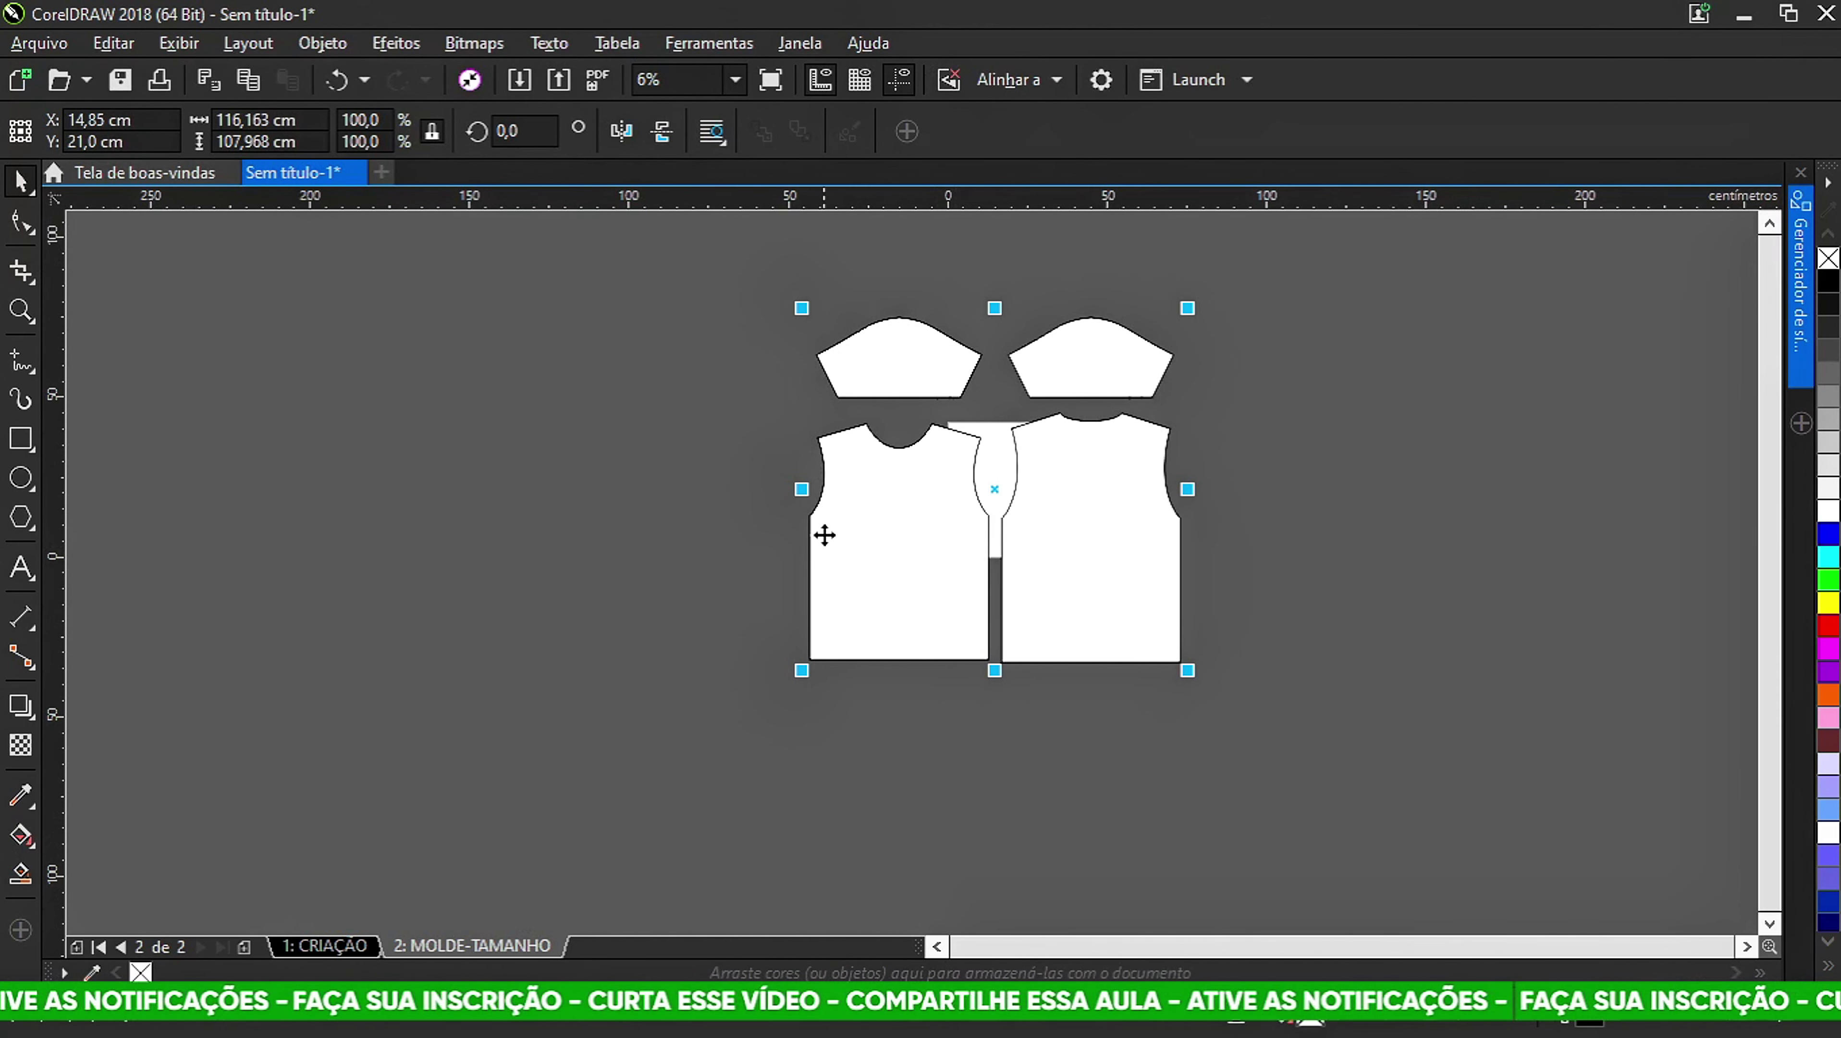
left_click(356, 343)
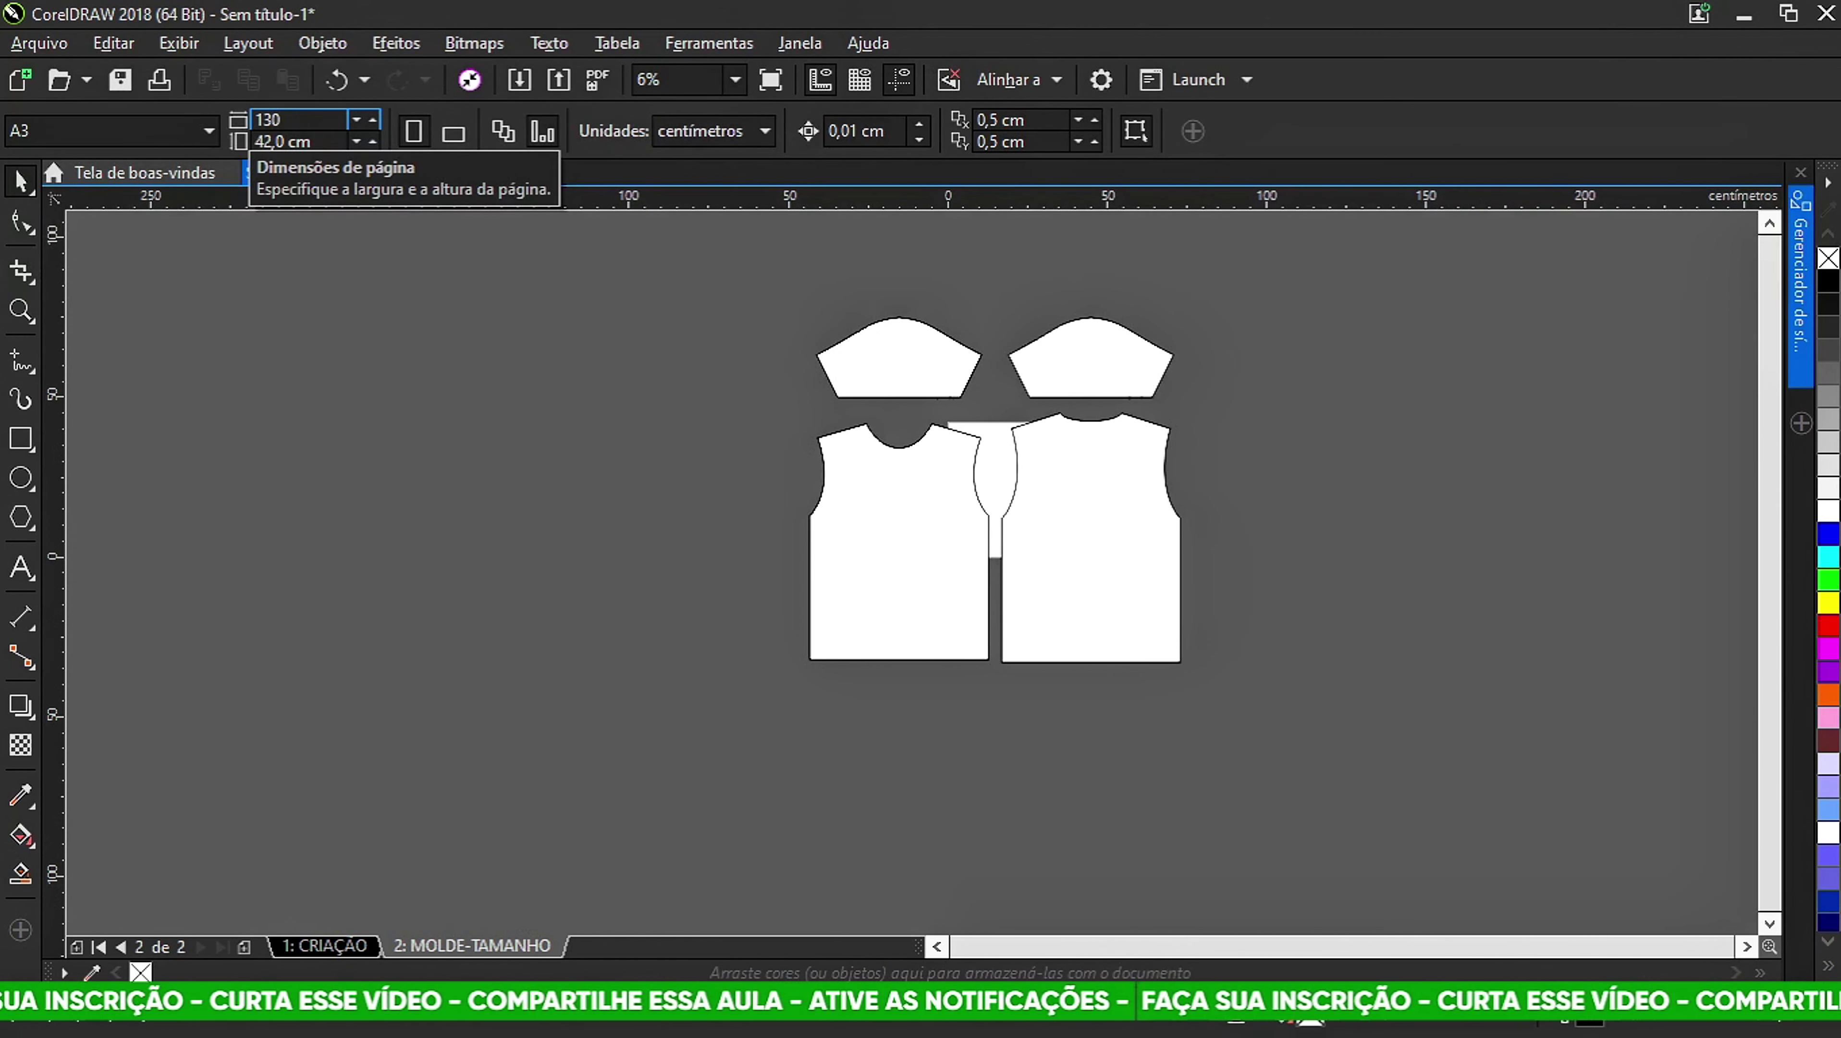
left_click(320, 141)
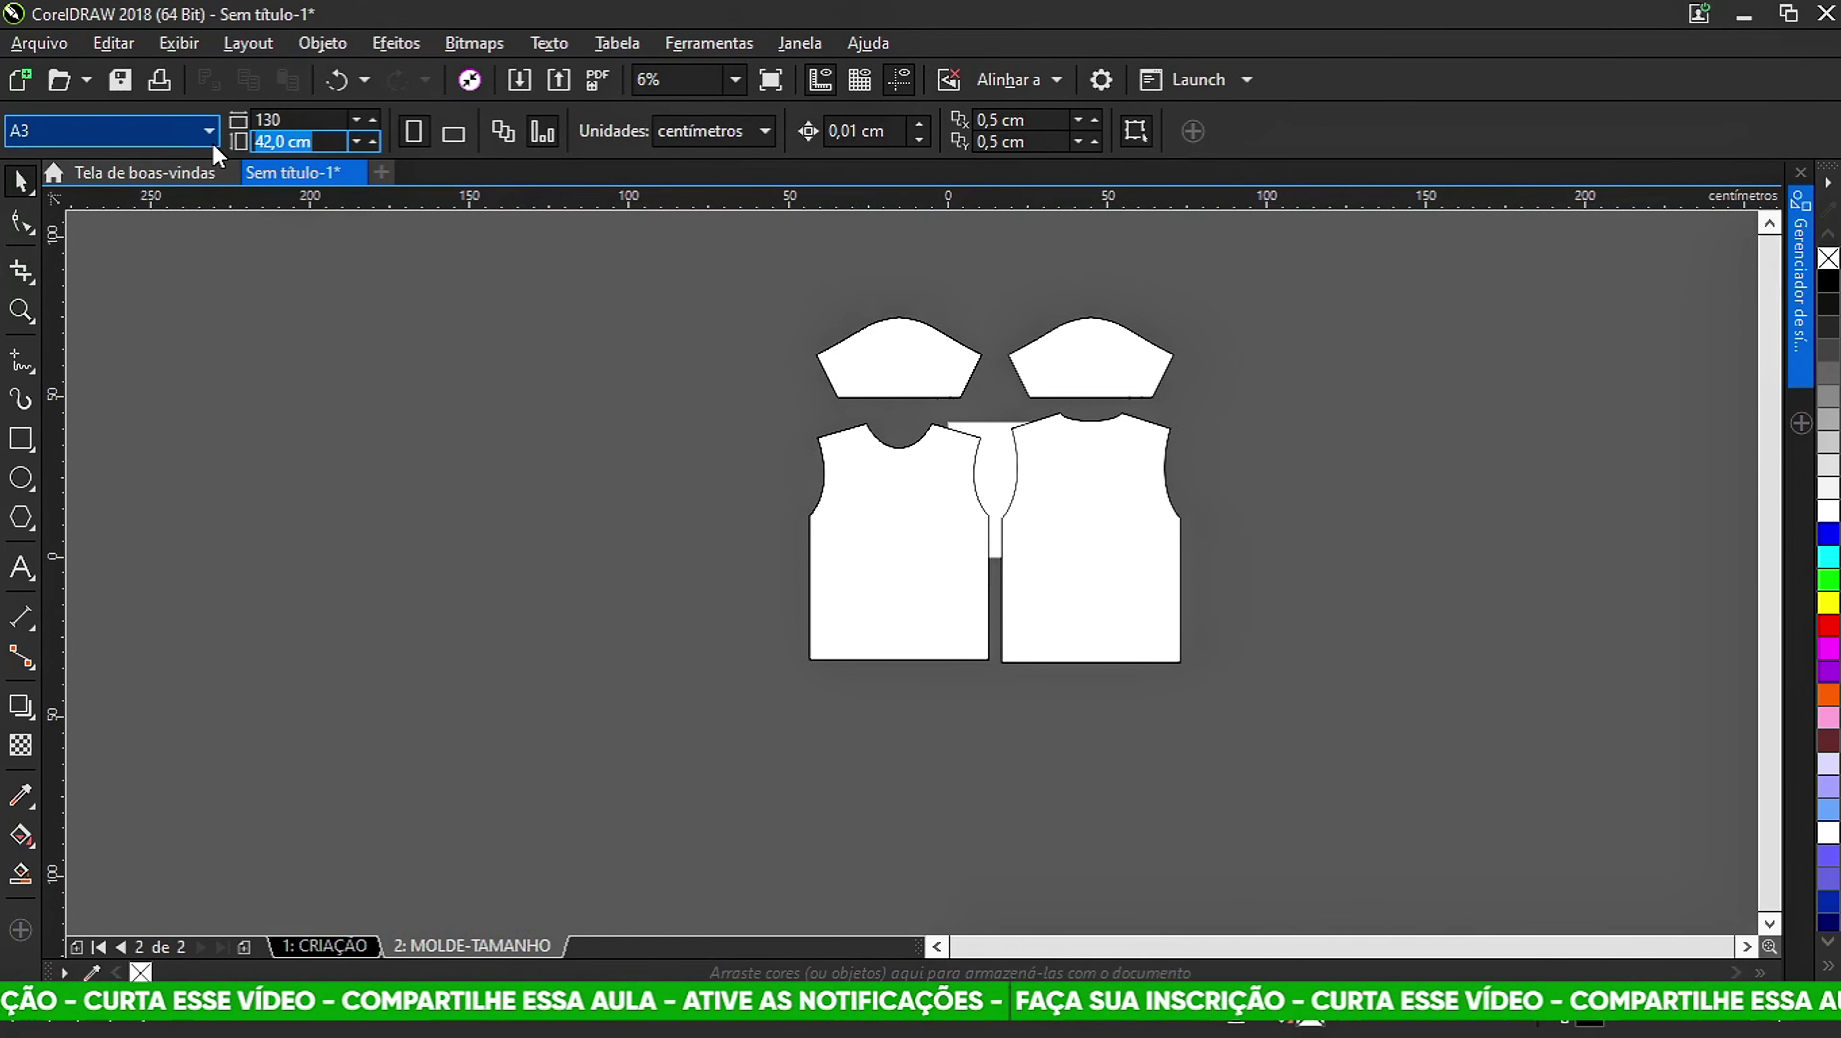
type("120")
key("Return")
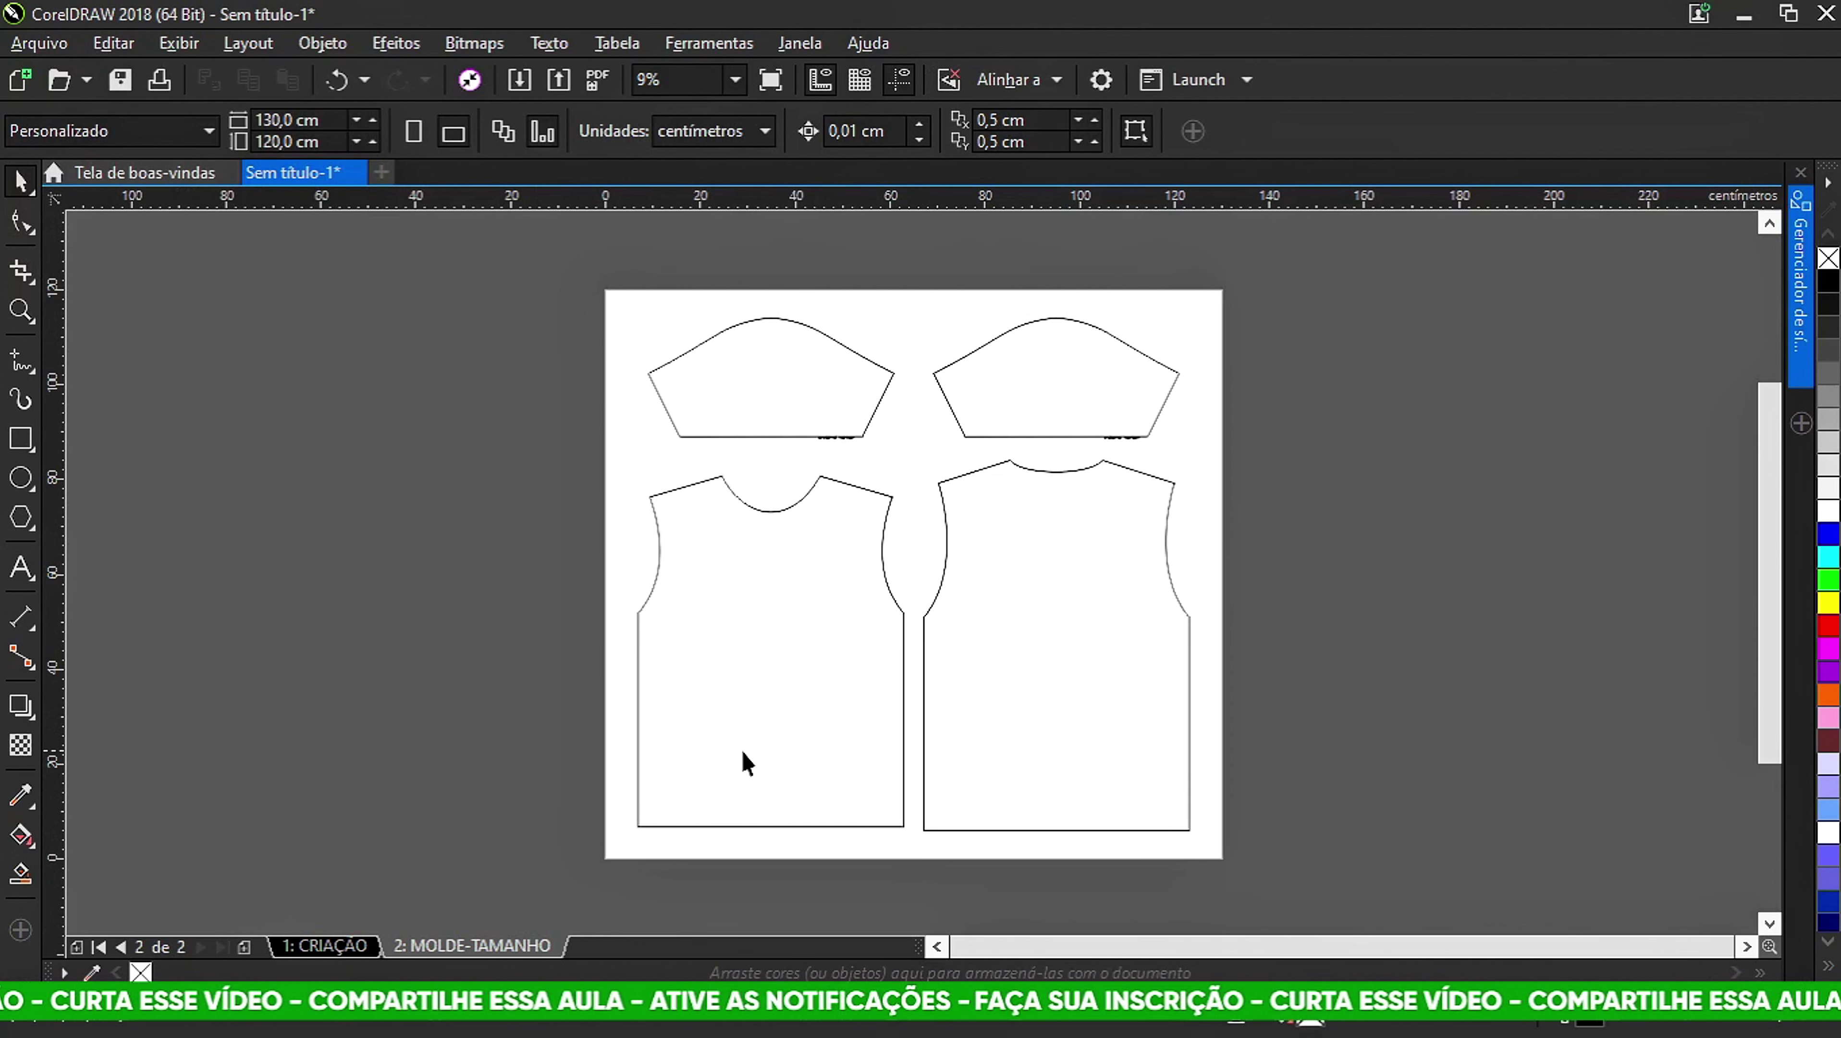
Select the whole shirt pattern and add a third page after MOLDE-TAMANHO.
key("ctrl+a")
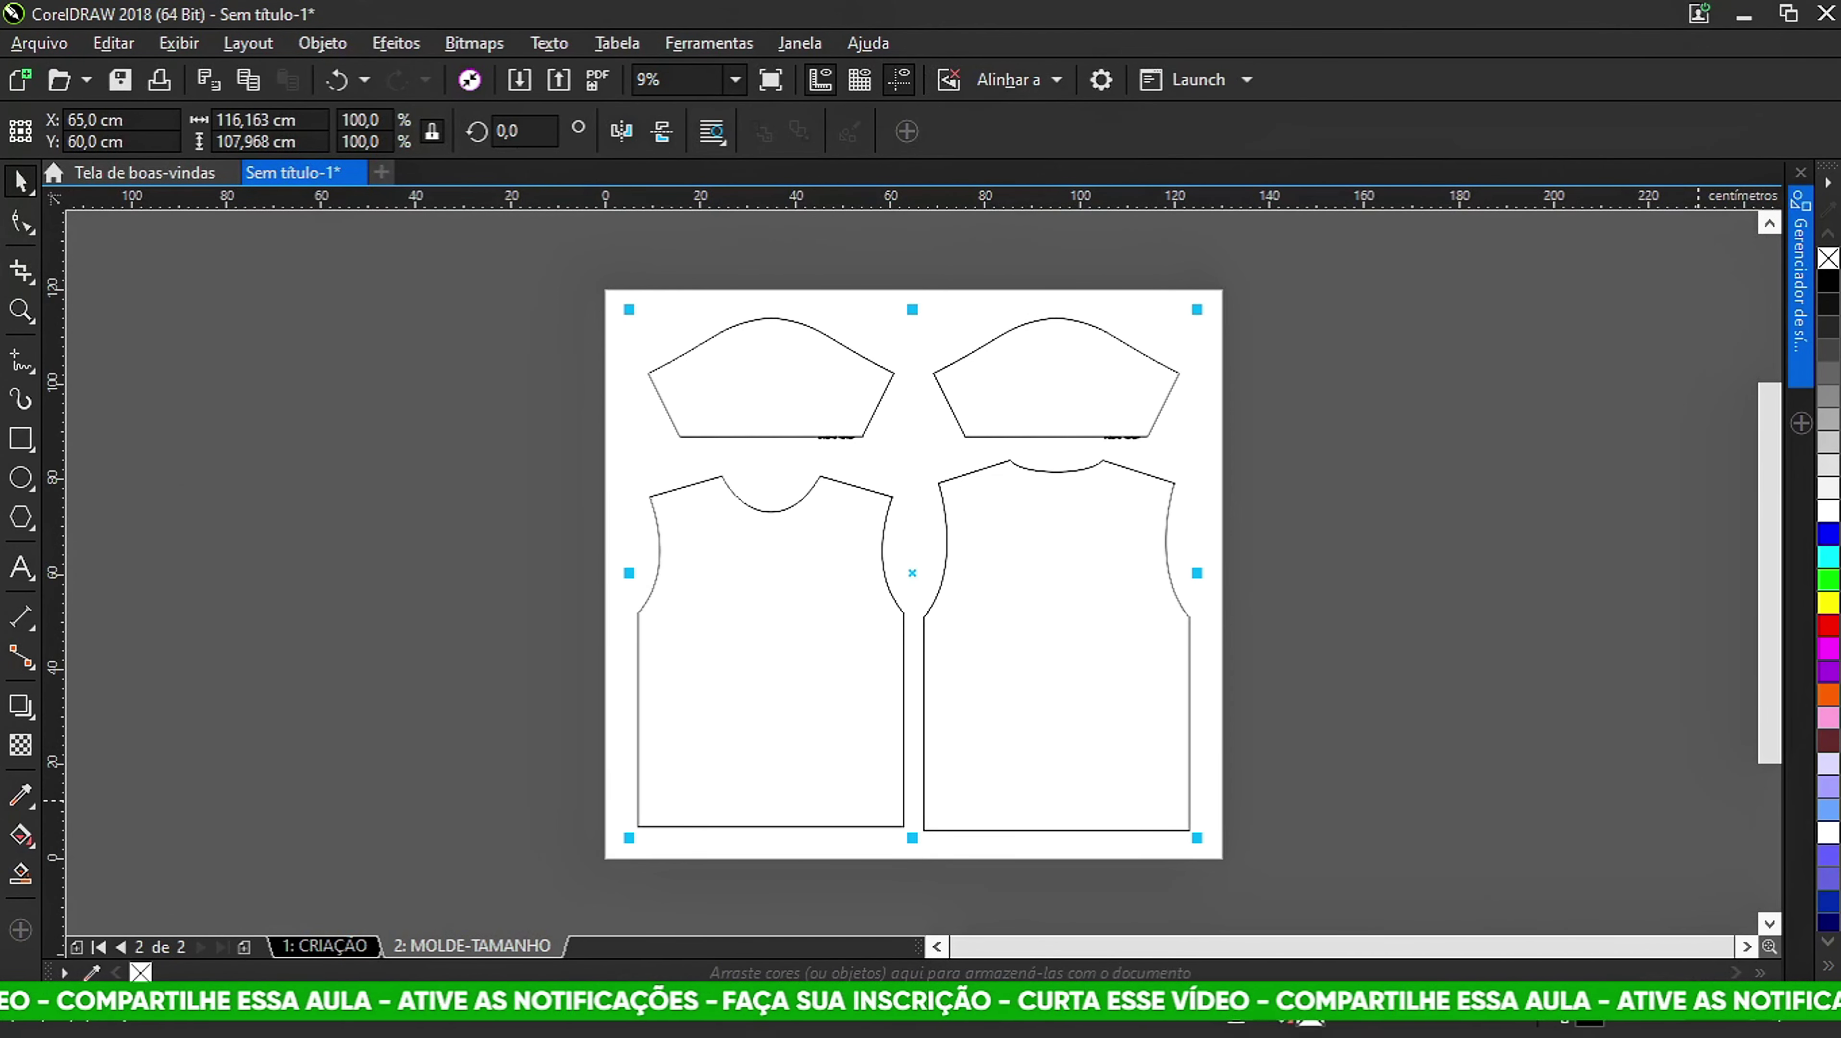
left_click(244, 945)
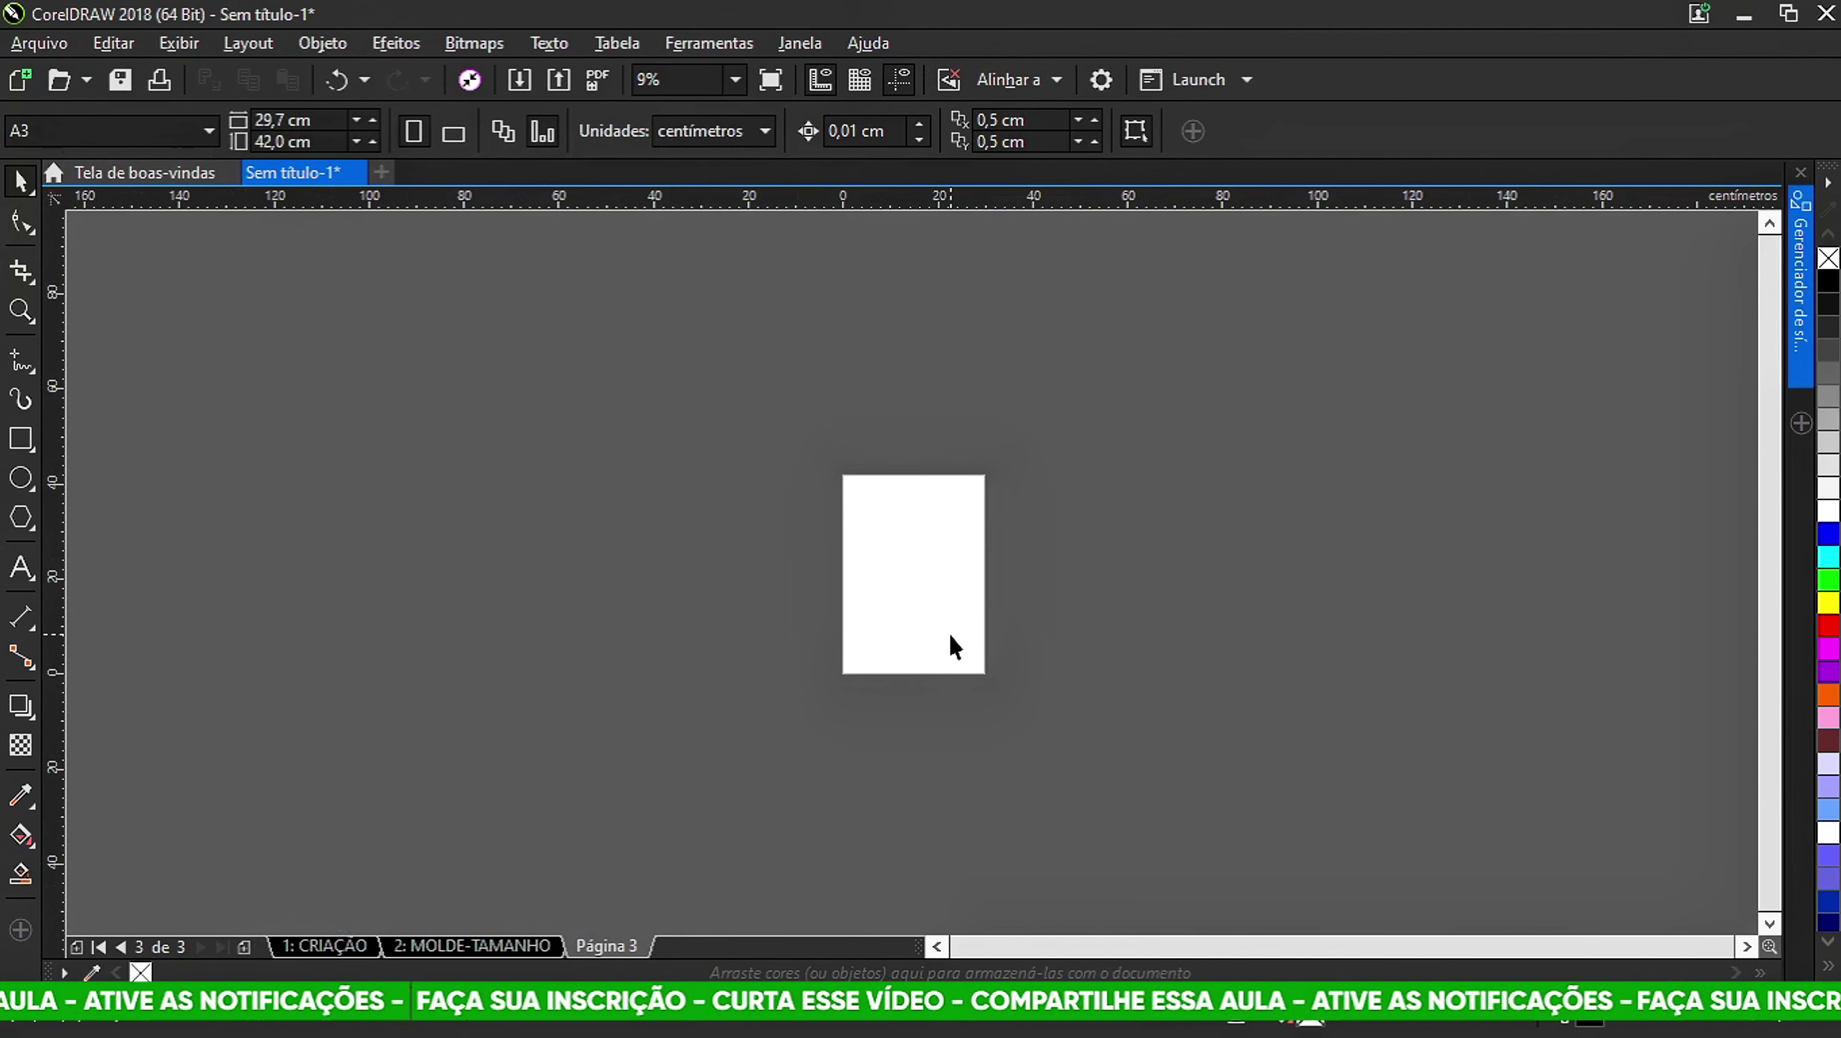
Change the units to pixels and resize the third page to 255 px wide by 255 px high.
scroll(884, 497, "up", 2)
left_click_drag(978, 645, 809, 509)
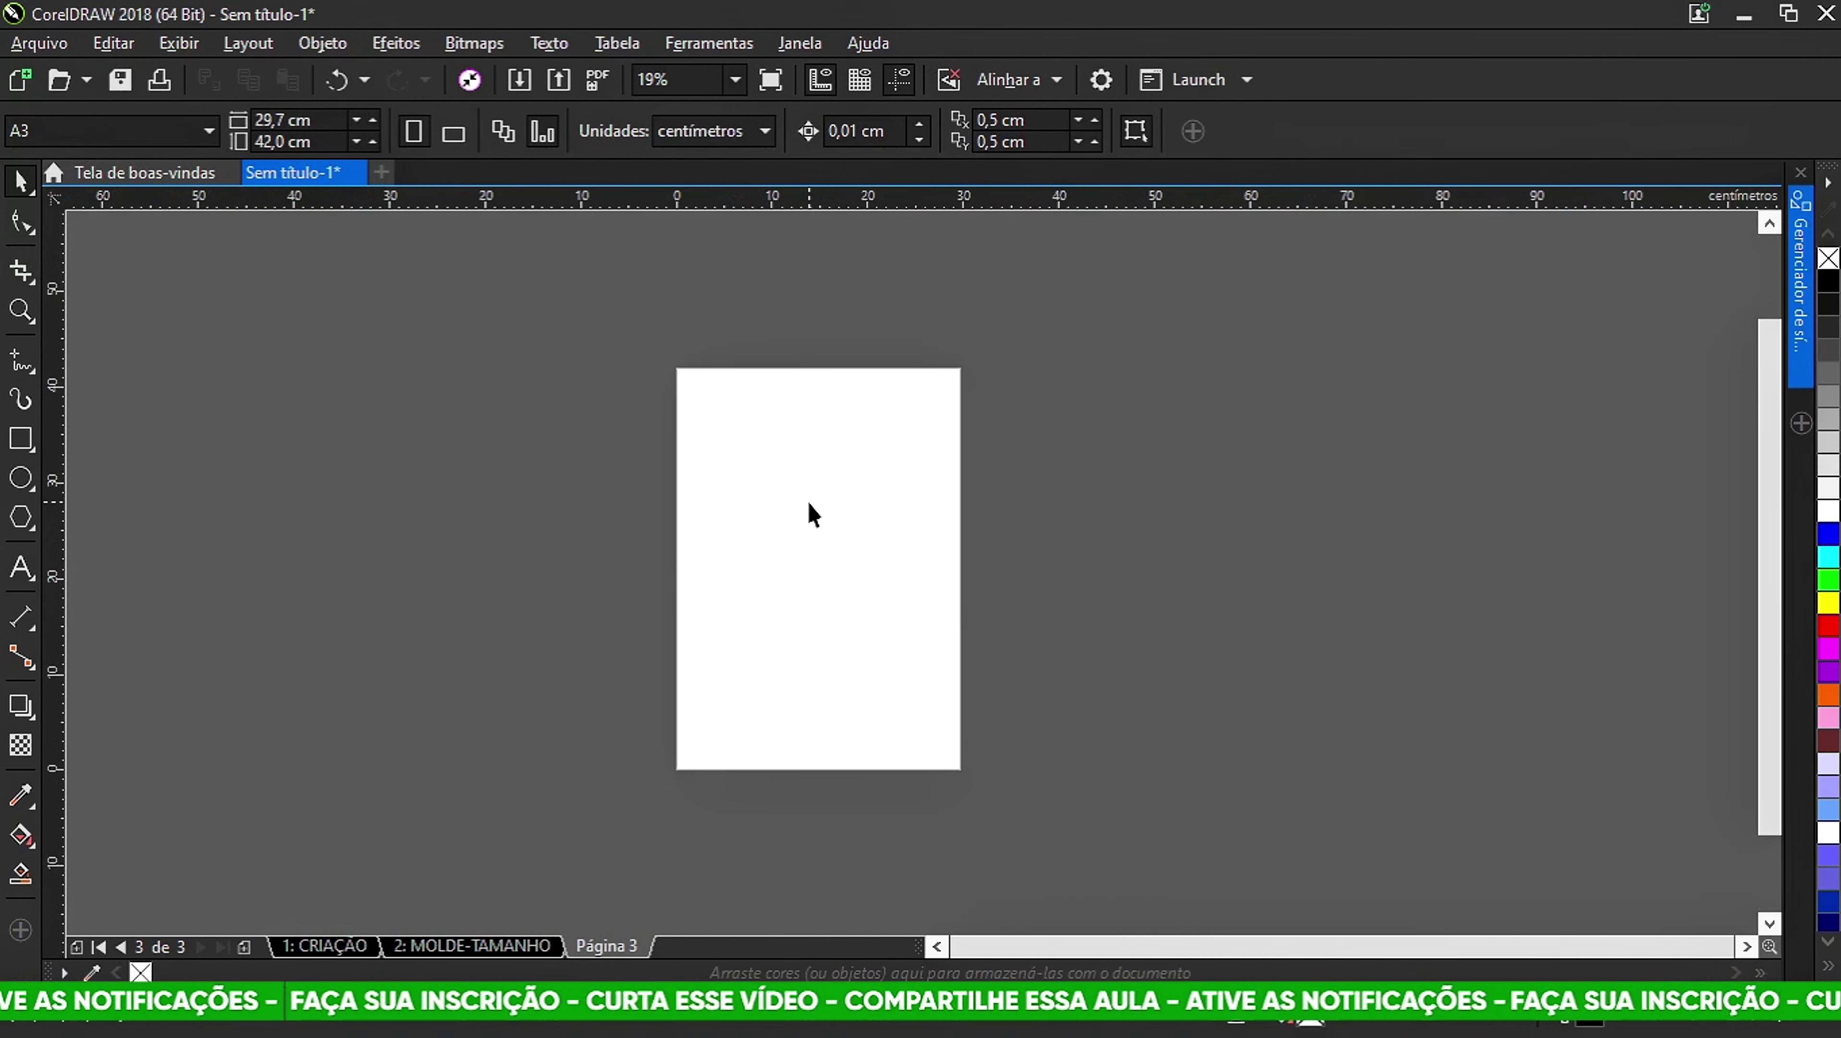
left_click(766, 130)
left_click(719, 279)
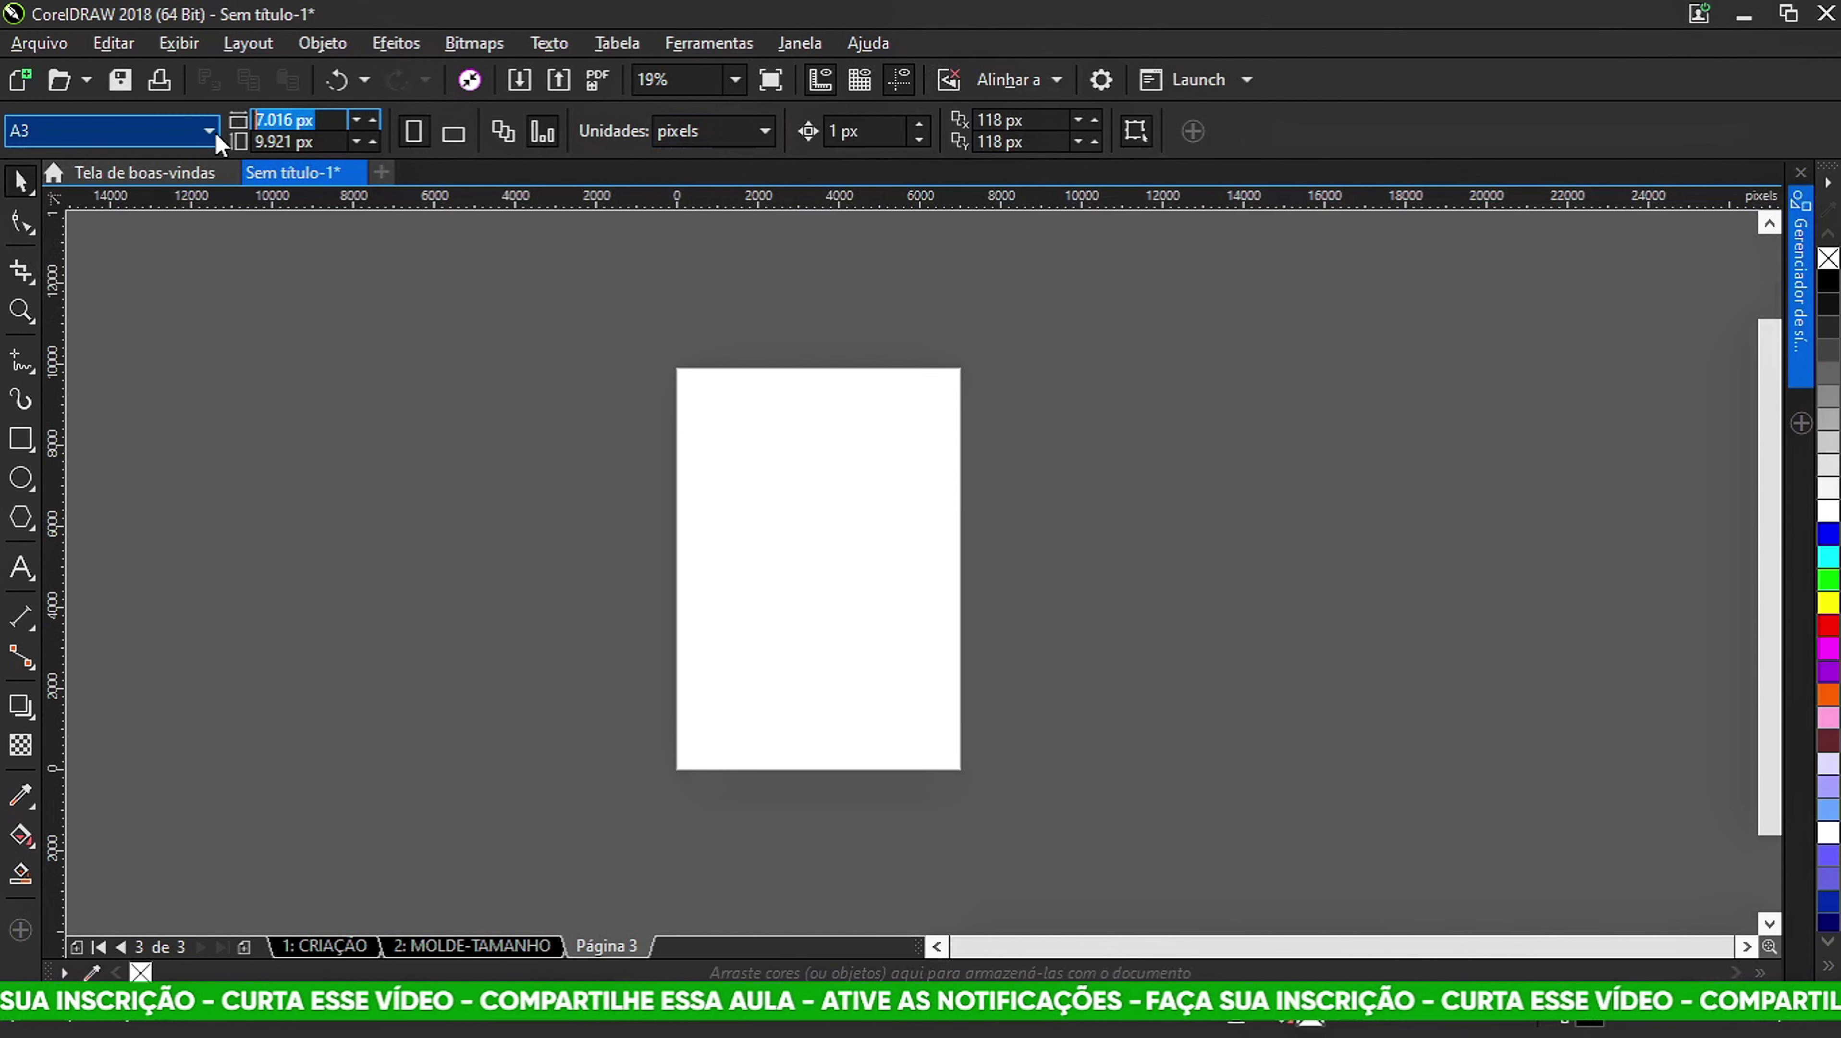
type("255")
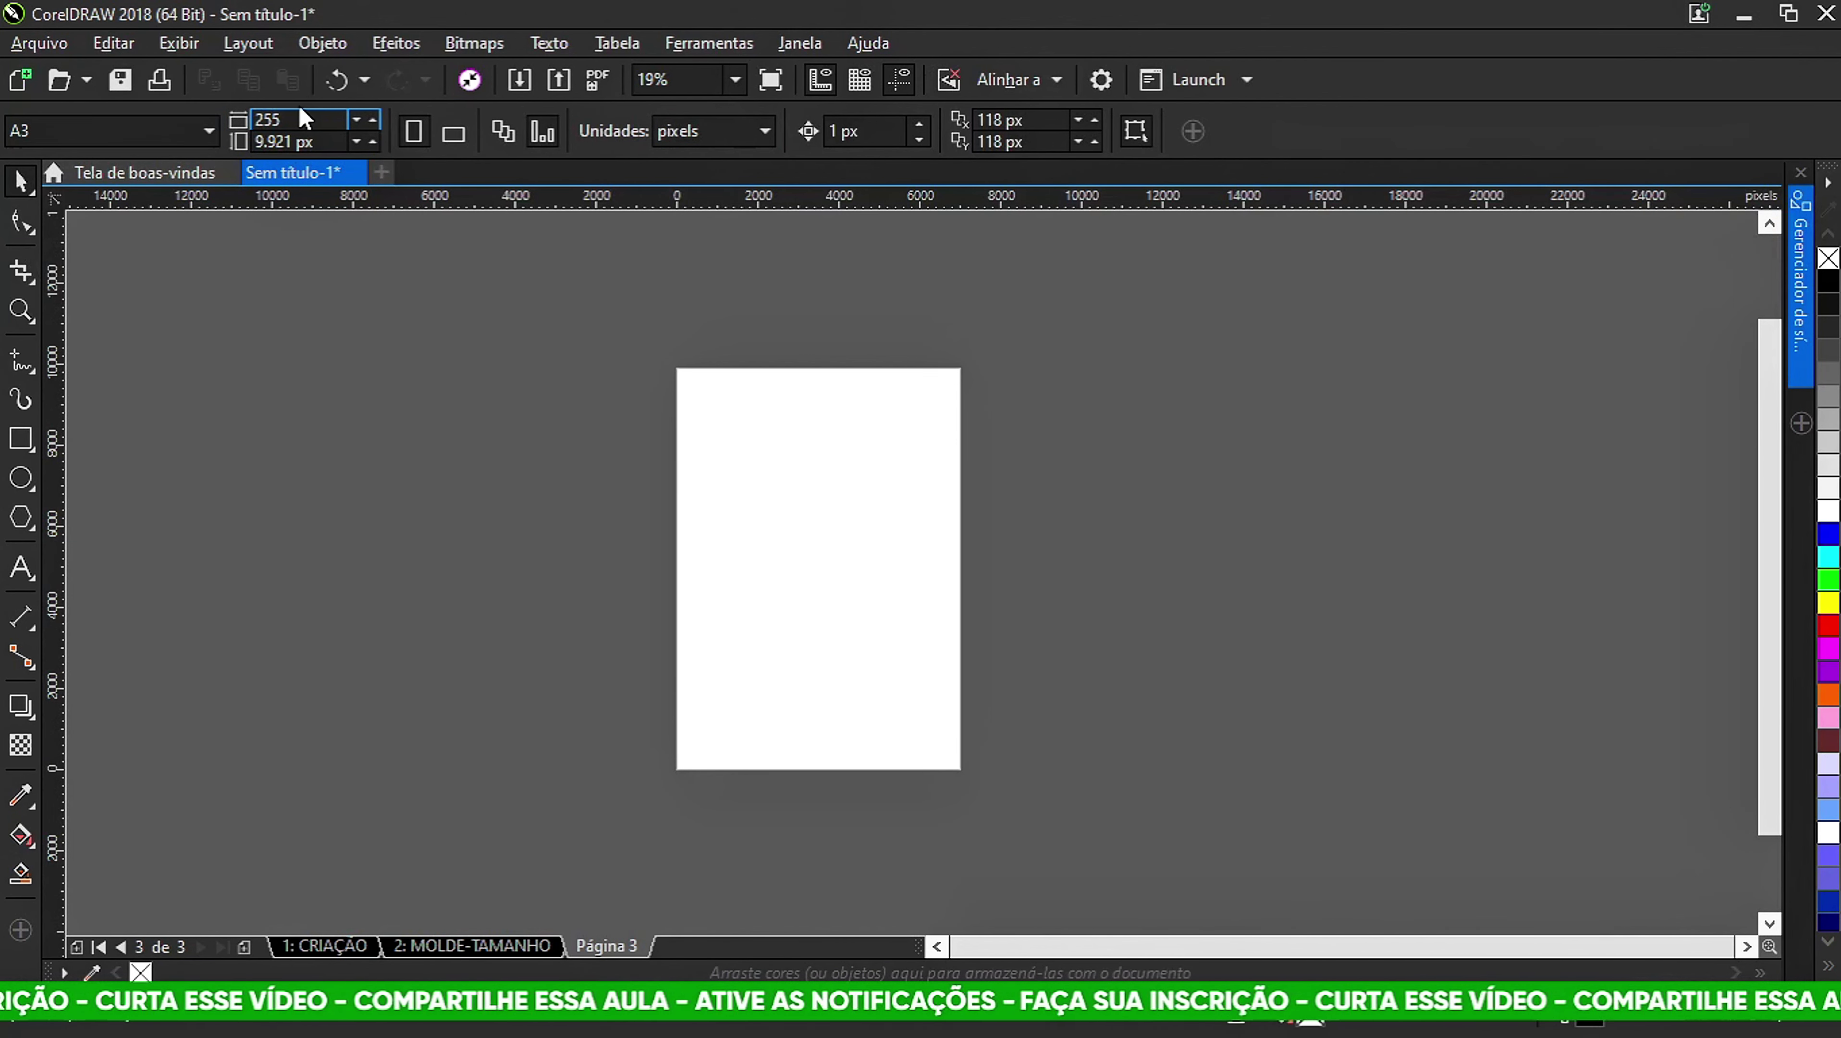
key("Tab")
type("2")
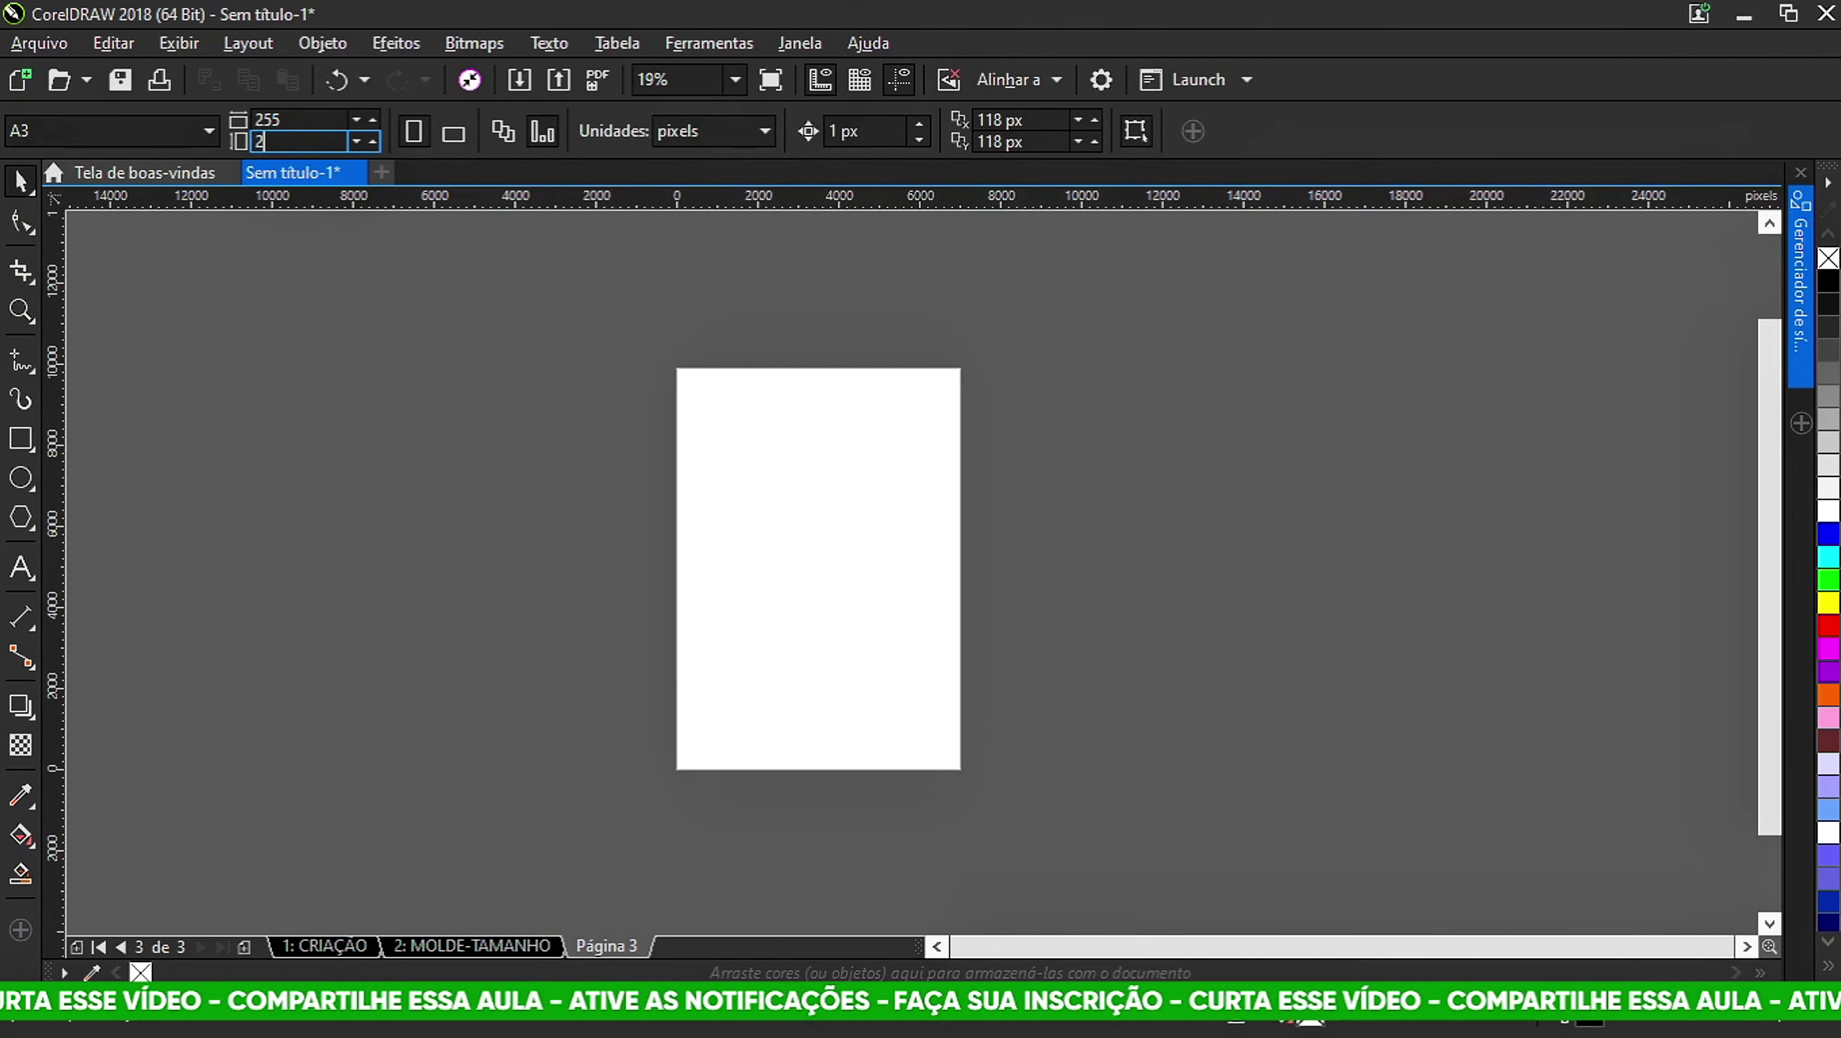
type("55")
key("Return")
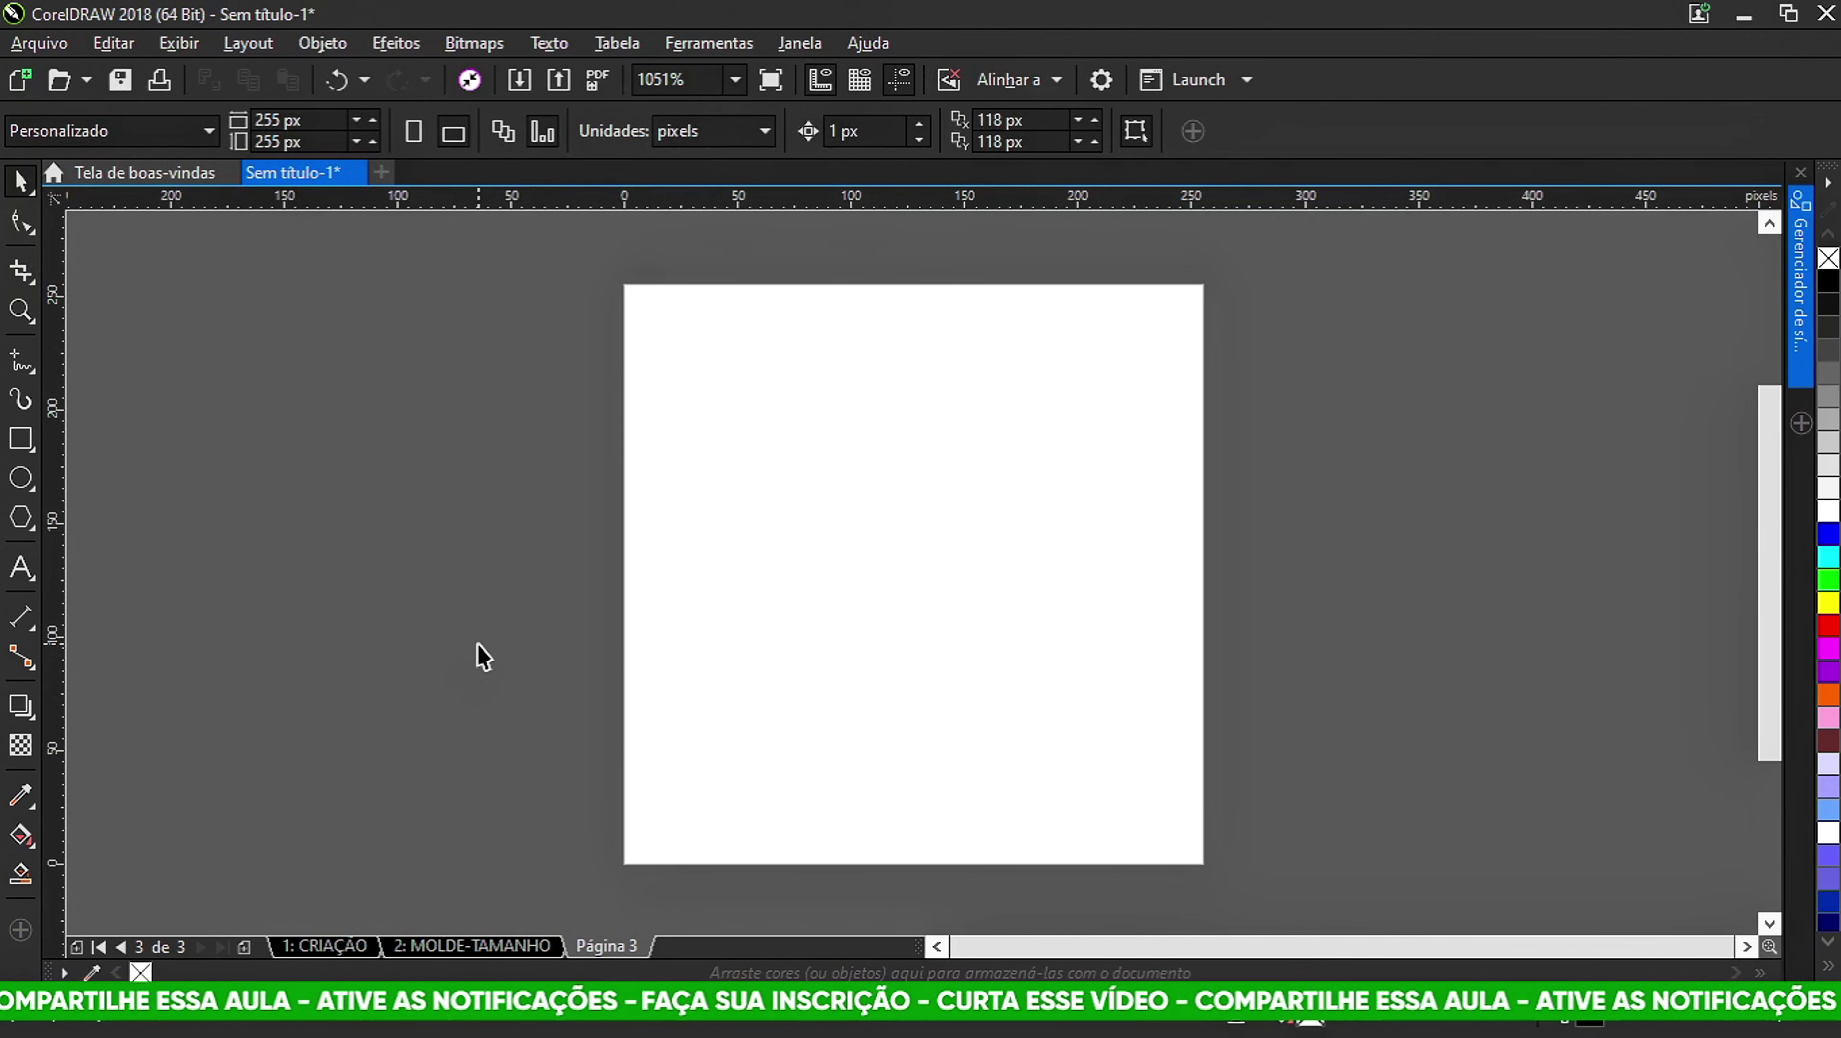
Rename the third page as MOCKUP.
right_click(616, 950)
left_click(723, 780)
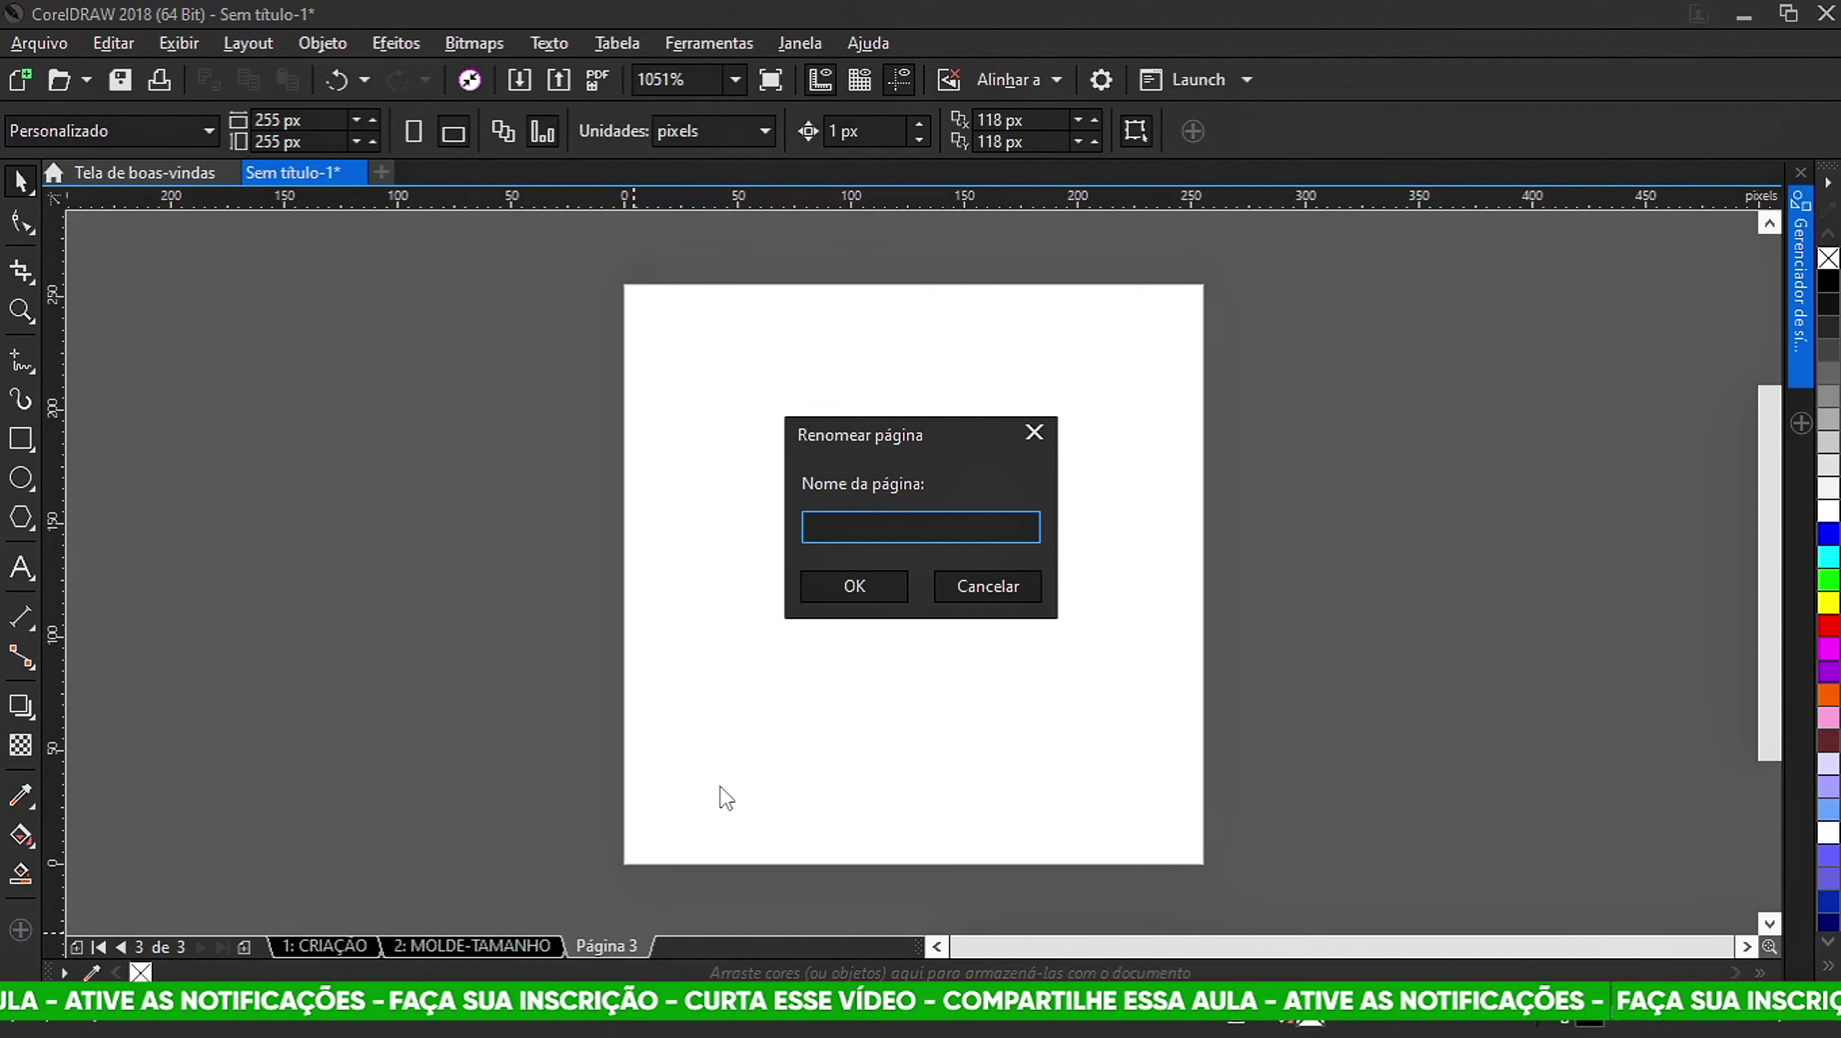
type("MOCKU")
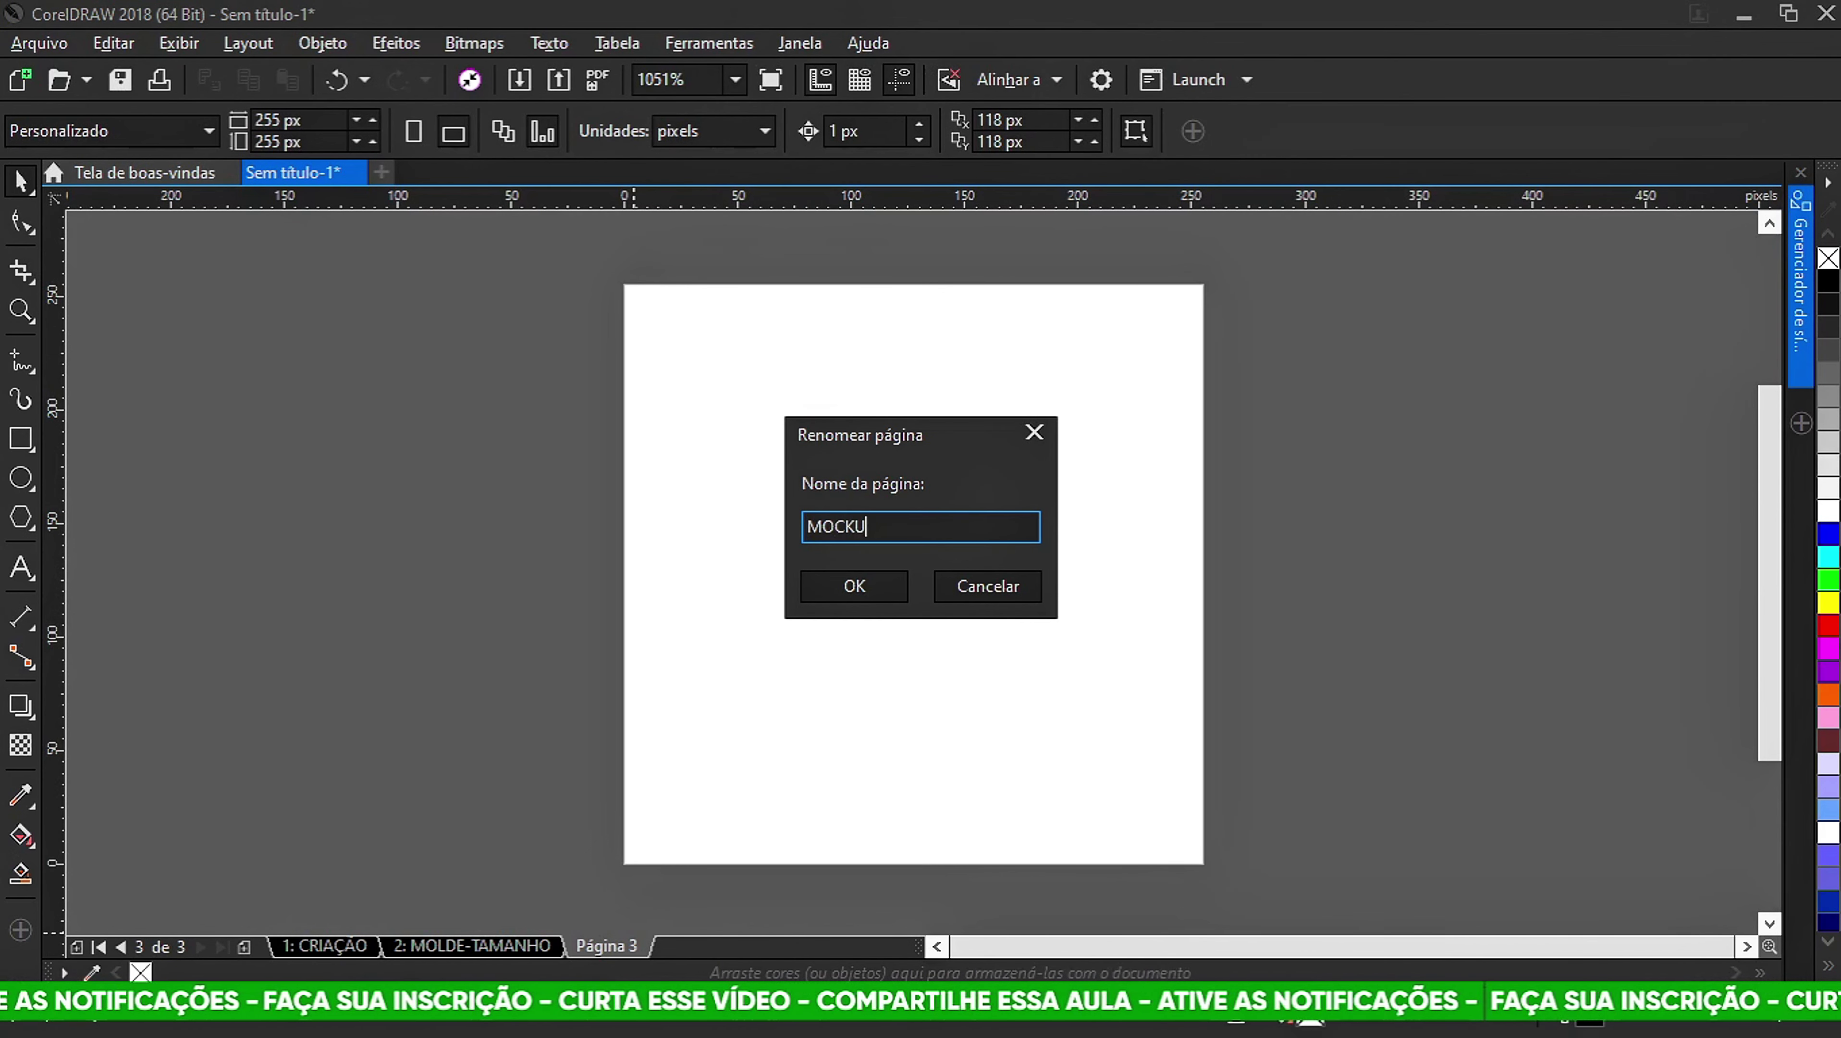
type("P")
key("Return")
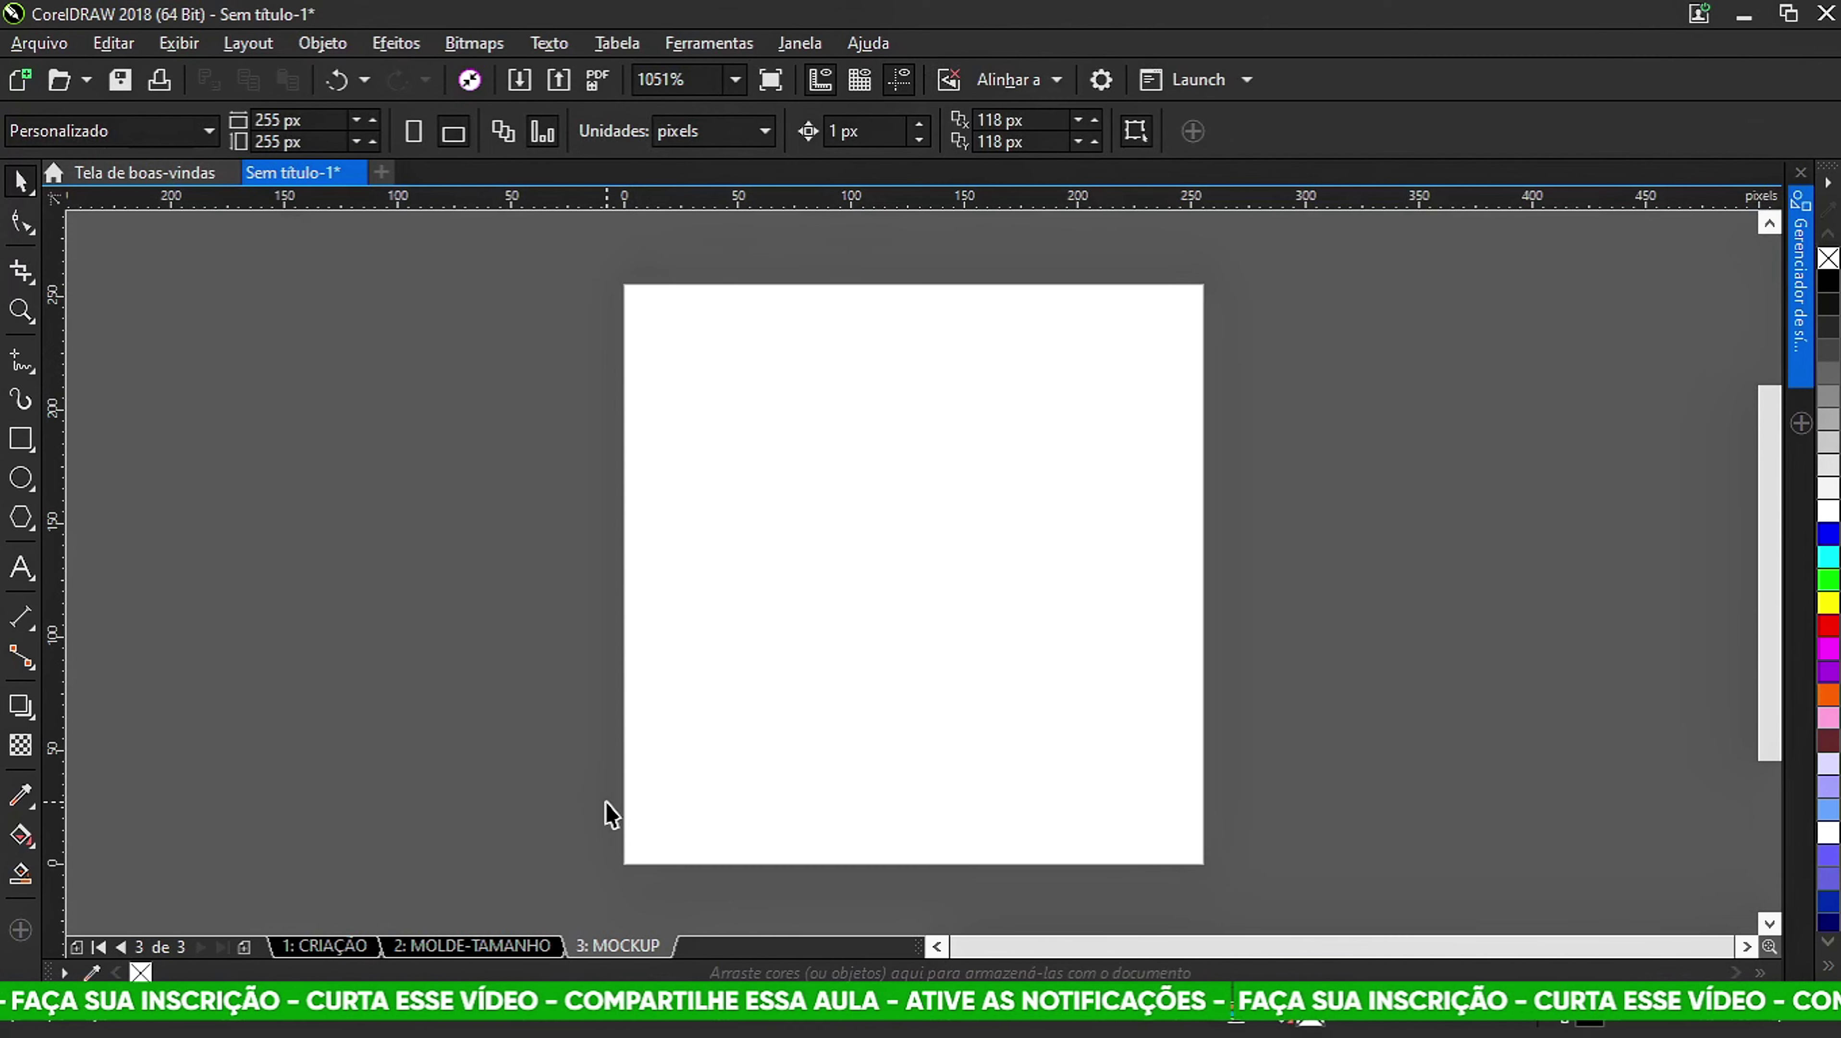
Look through the CRIAÇÃO, MOLDE-TAMANHO and MOCKUP pages to compare their sizes.
left_click(465, 944)
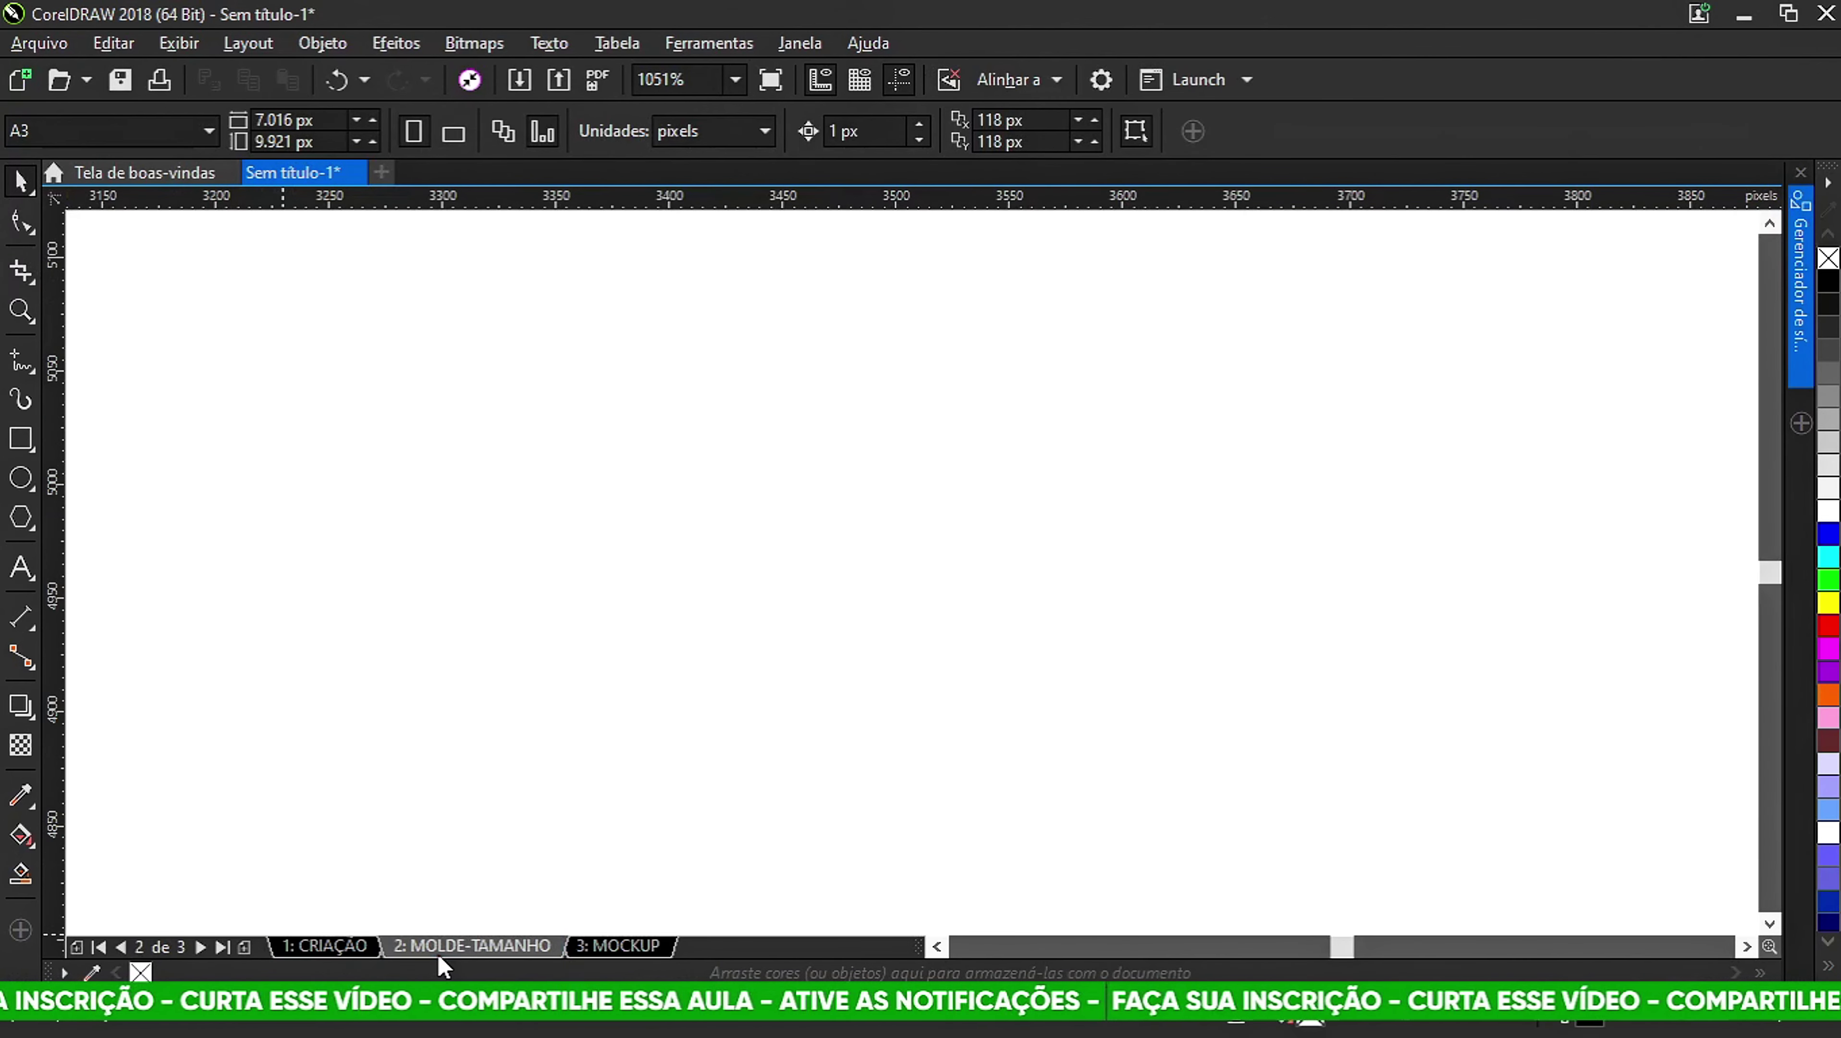
left_click(625, 945)
left_click(465, 944)
left_click(324, 945)
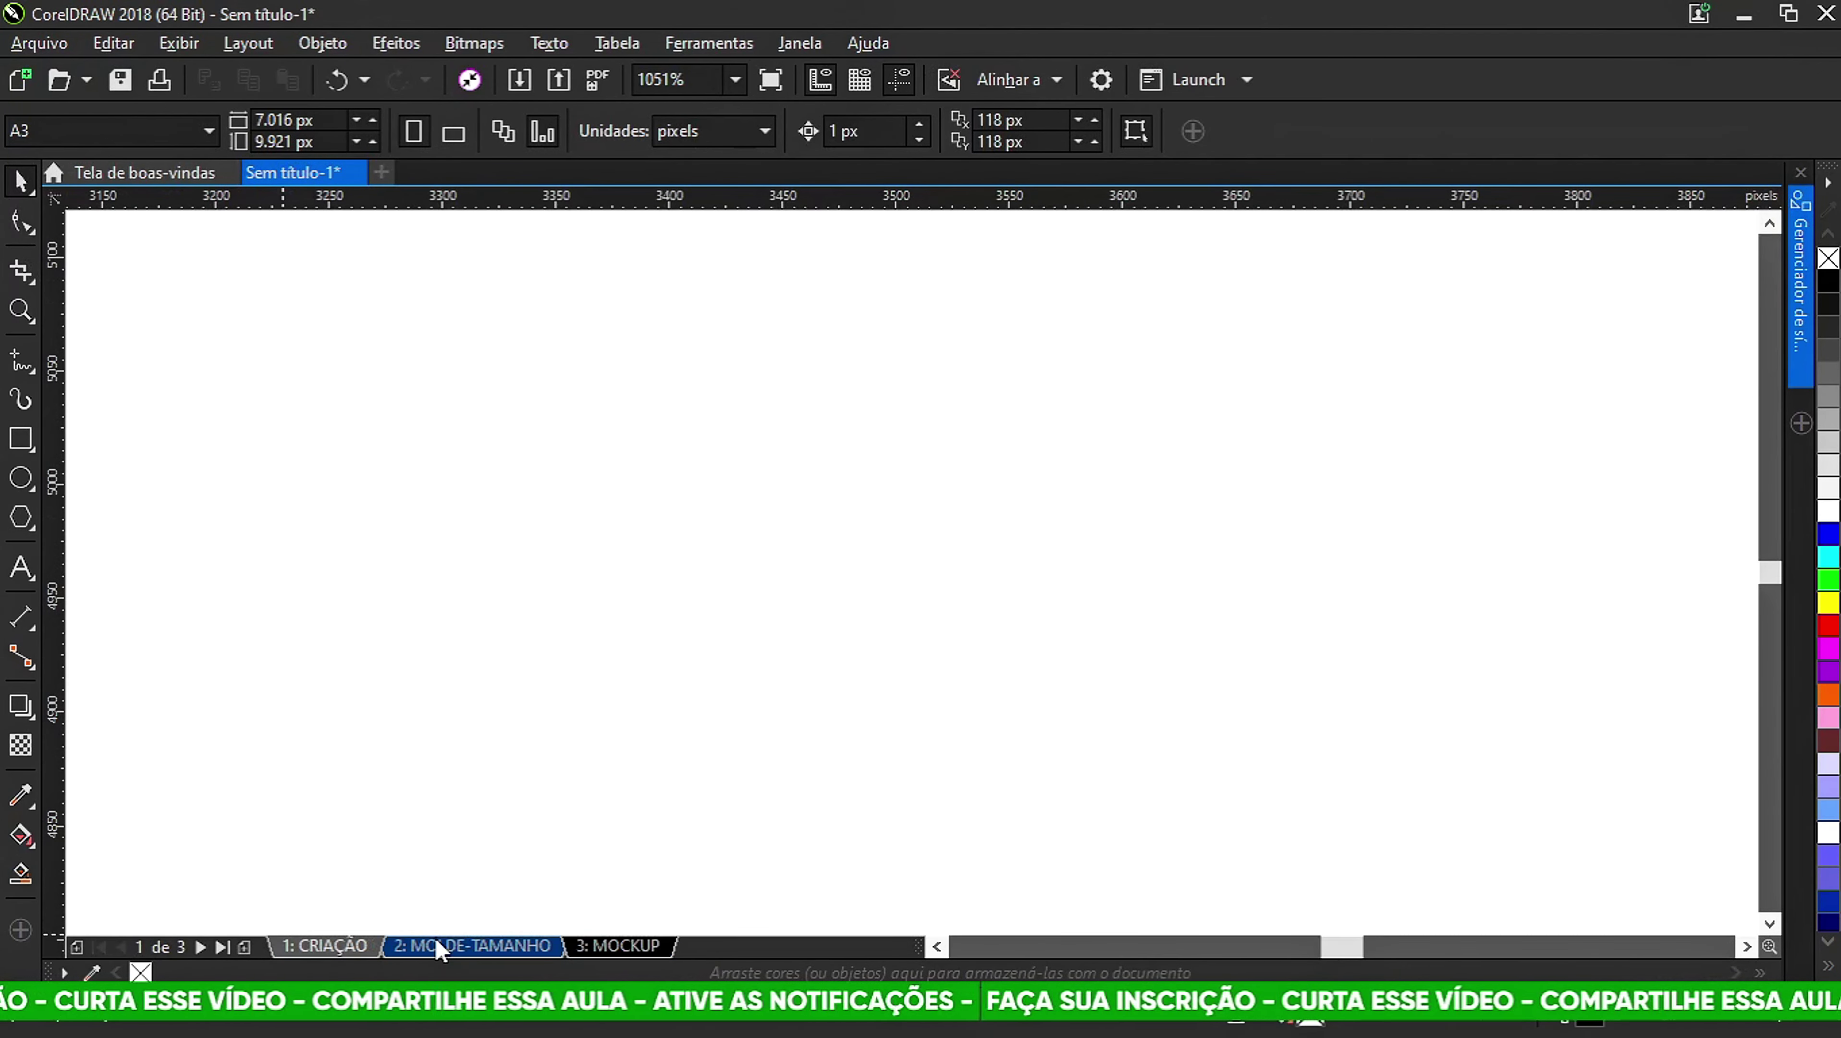
left_click(603, 944)
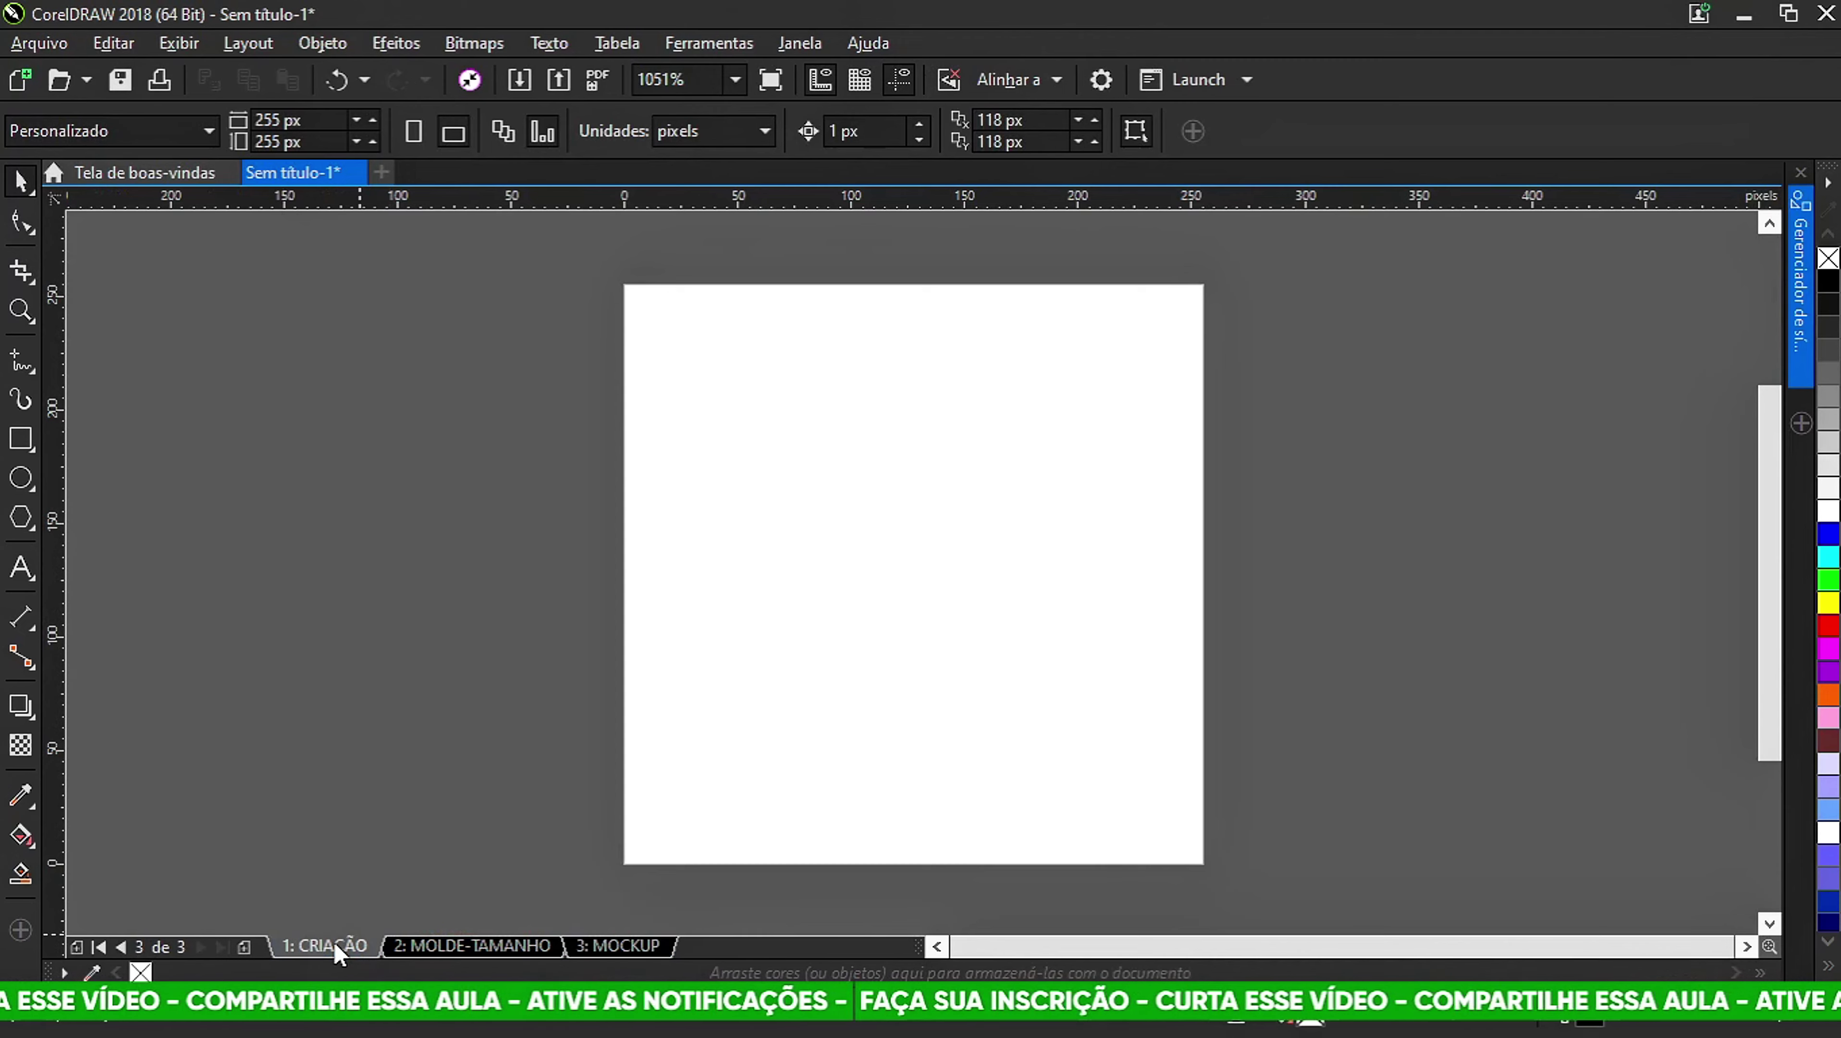
left_click(334, 943)
left_click(469, 944)
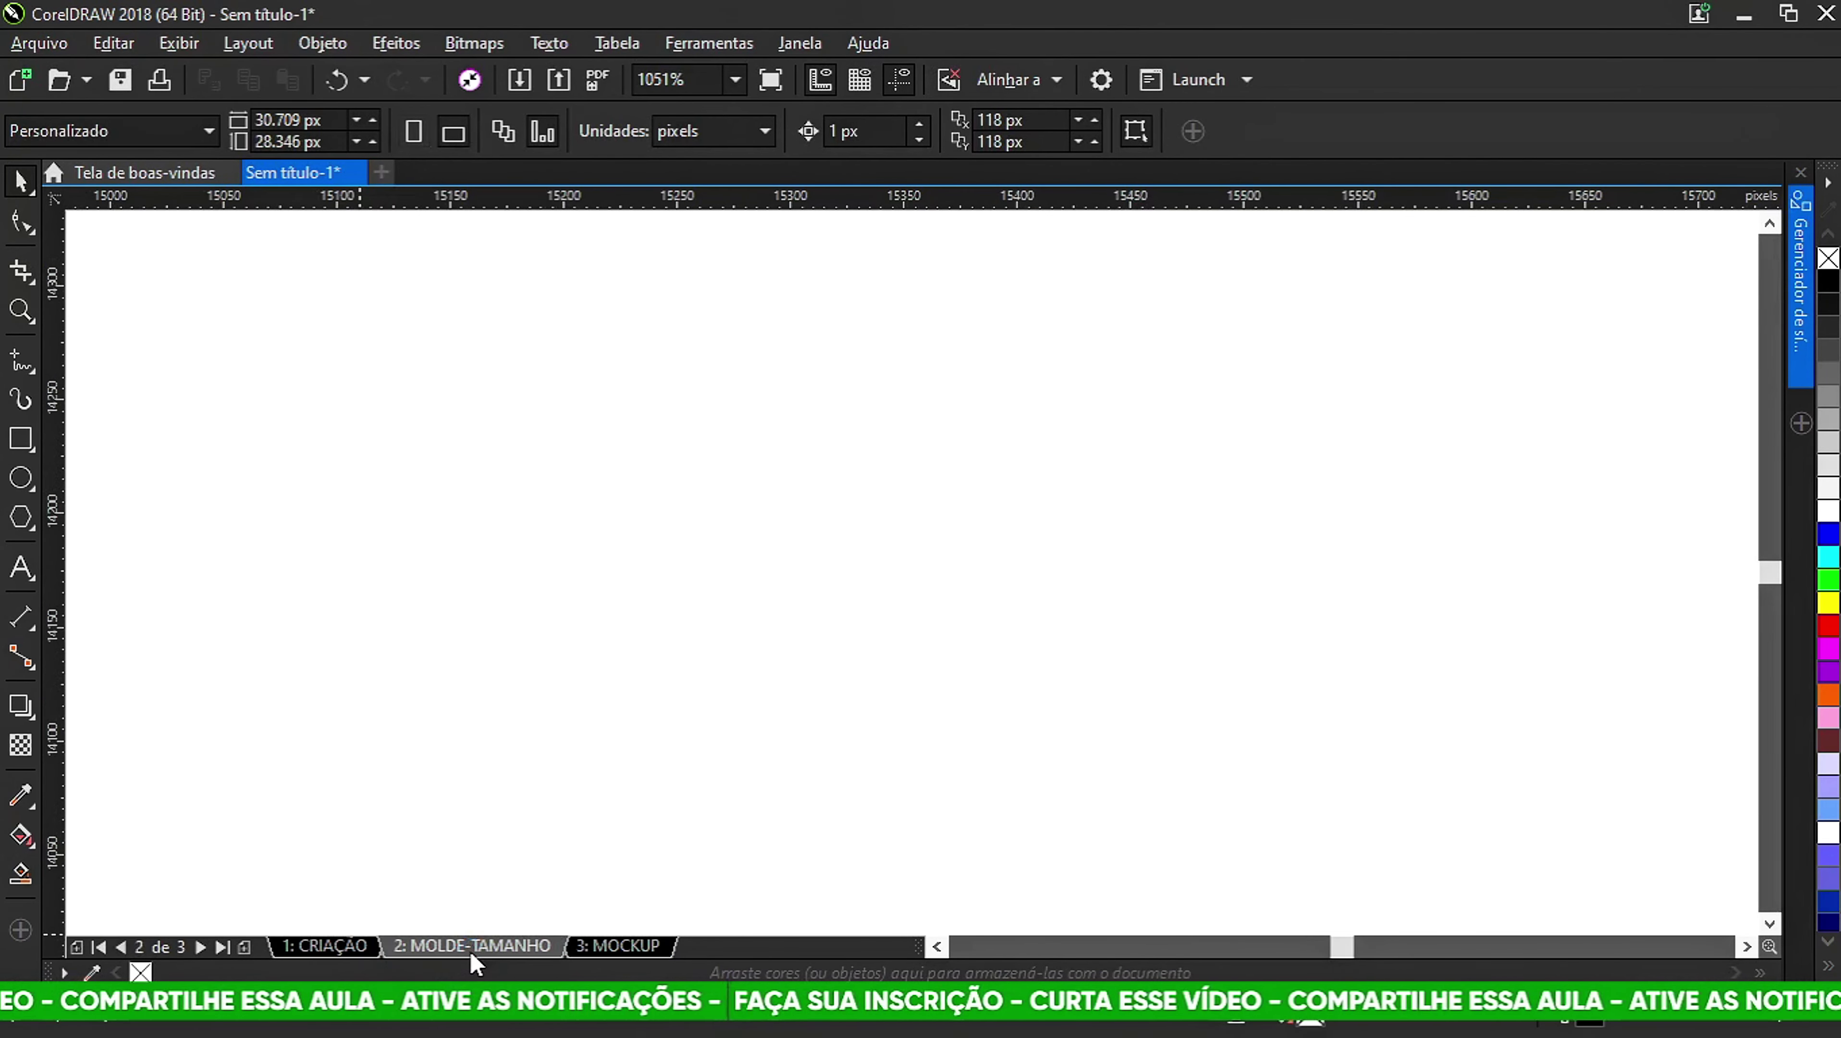
left_click(610, 946)
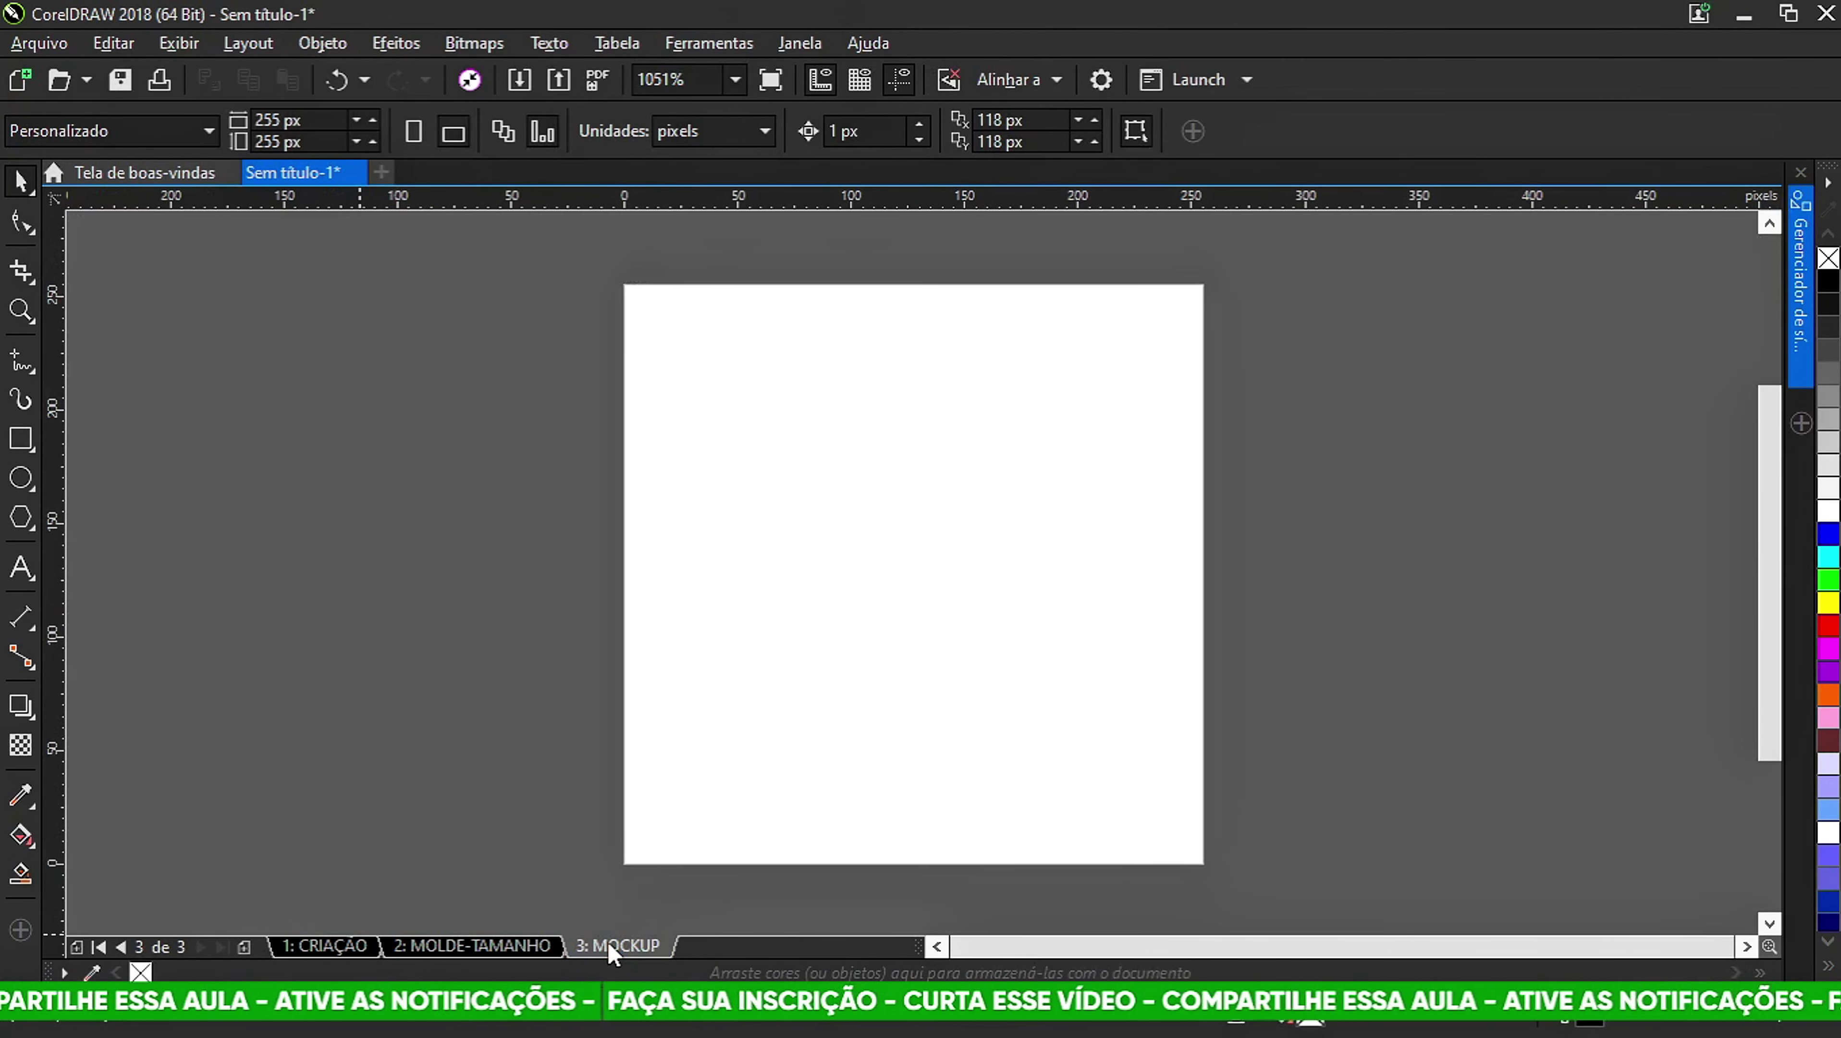
Add the text "Amiga amo você..." on the pasteboard beside the CRIAÇÃO page.
left_click(334, 946)
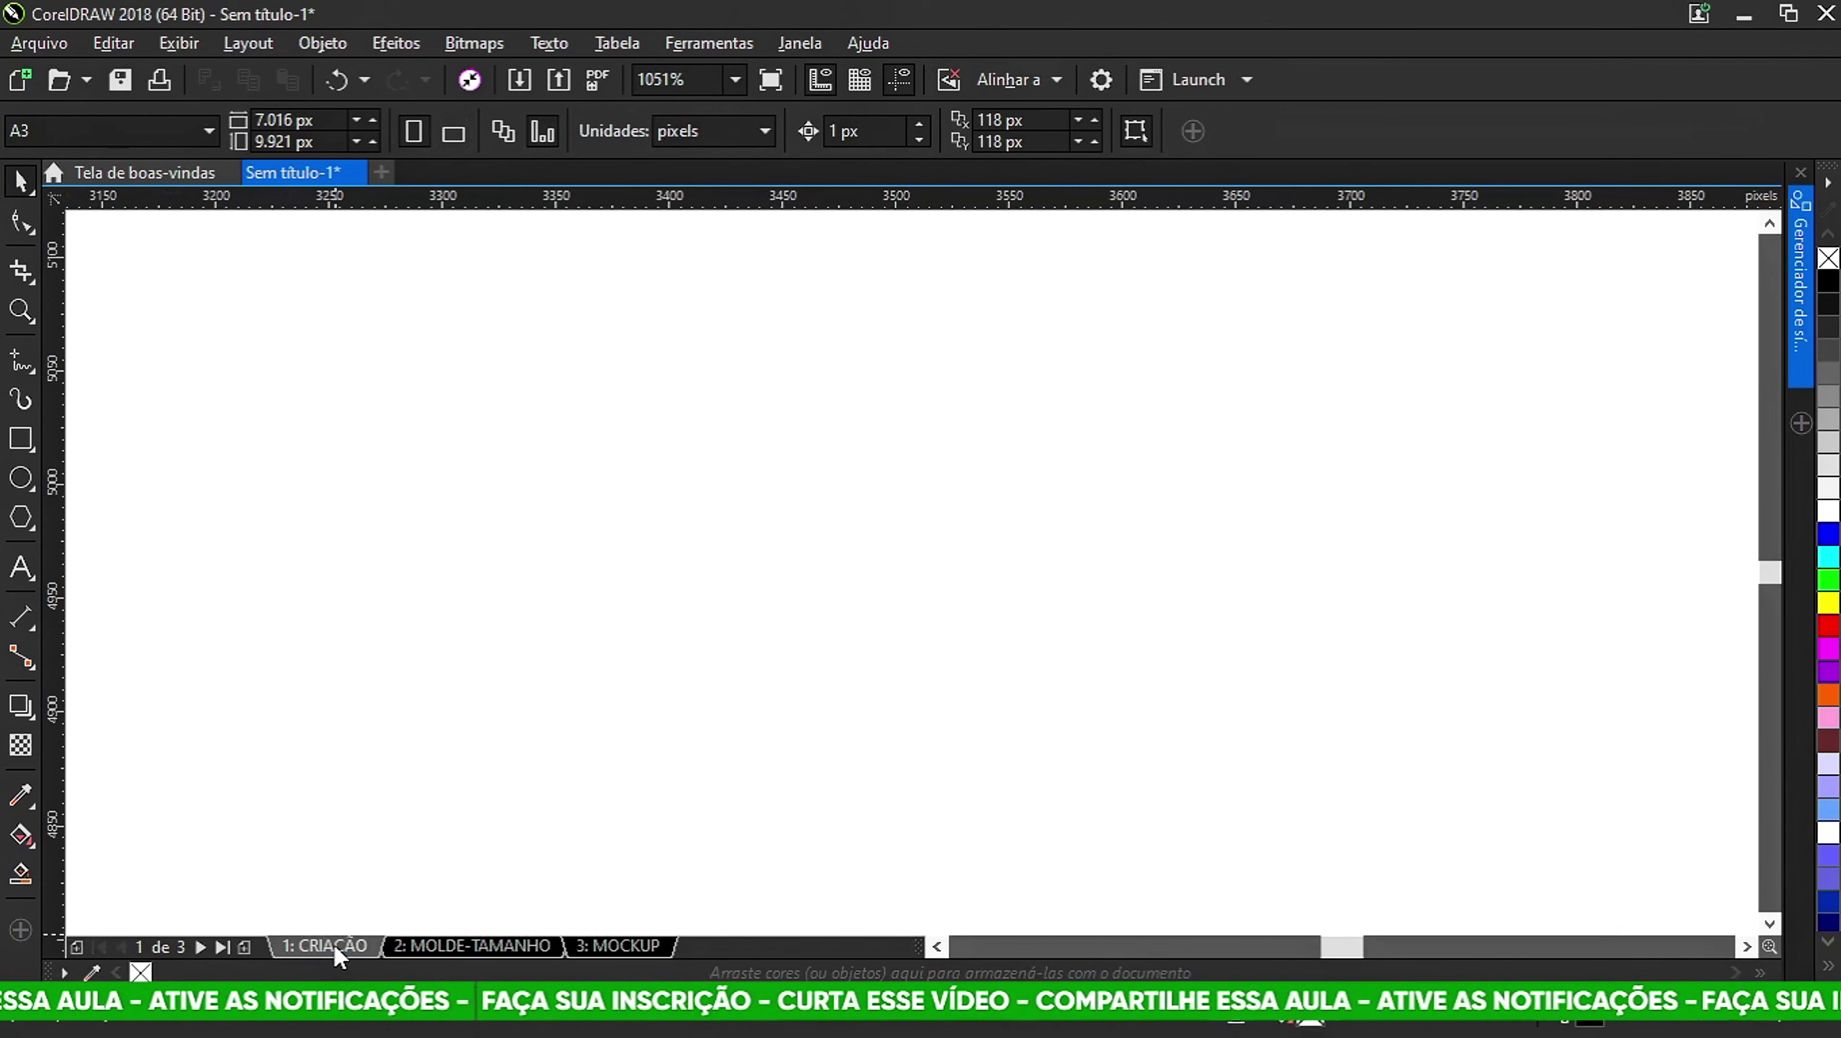
key("z")
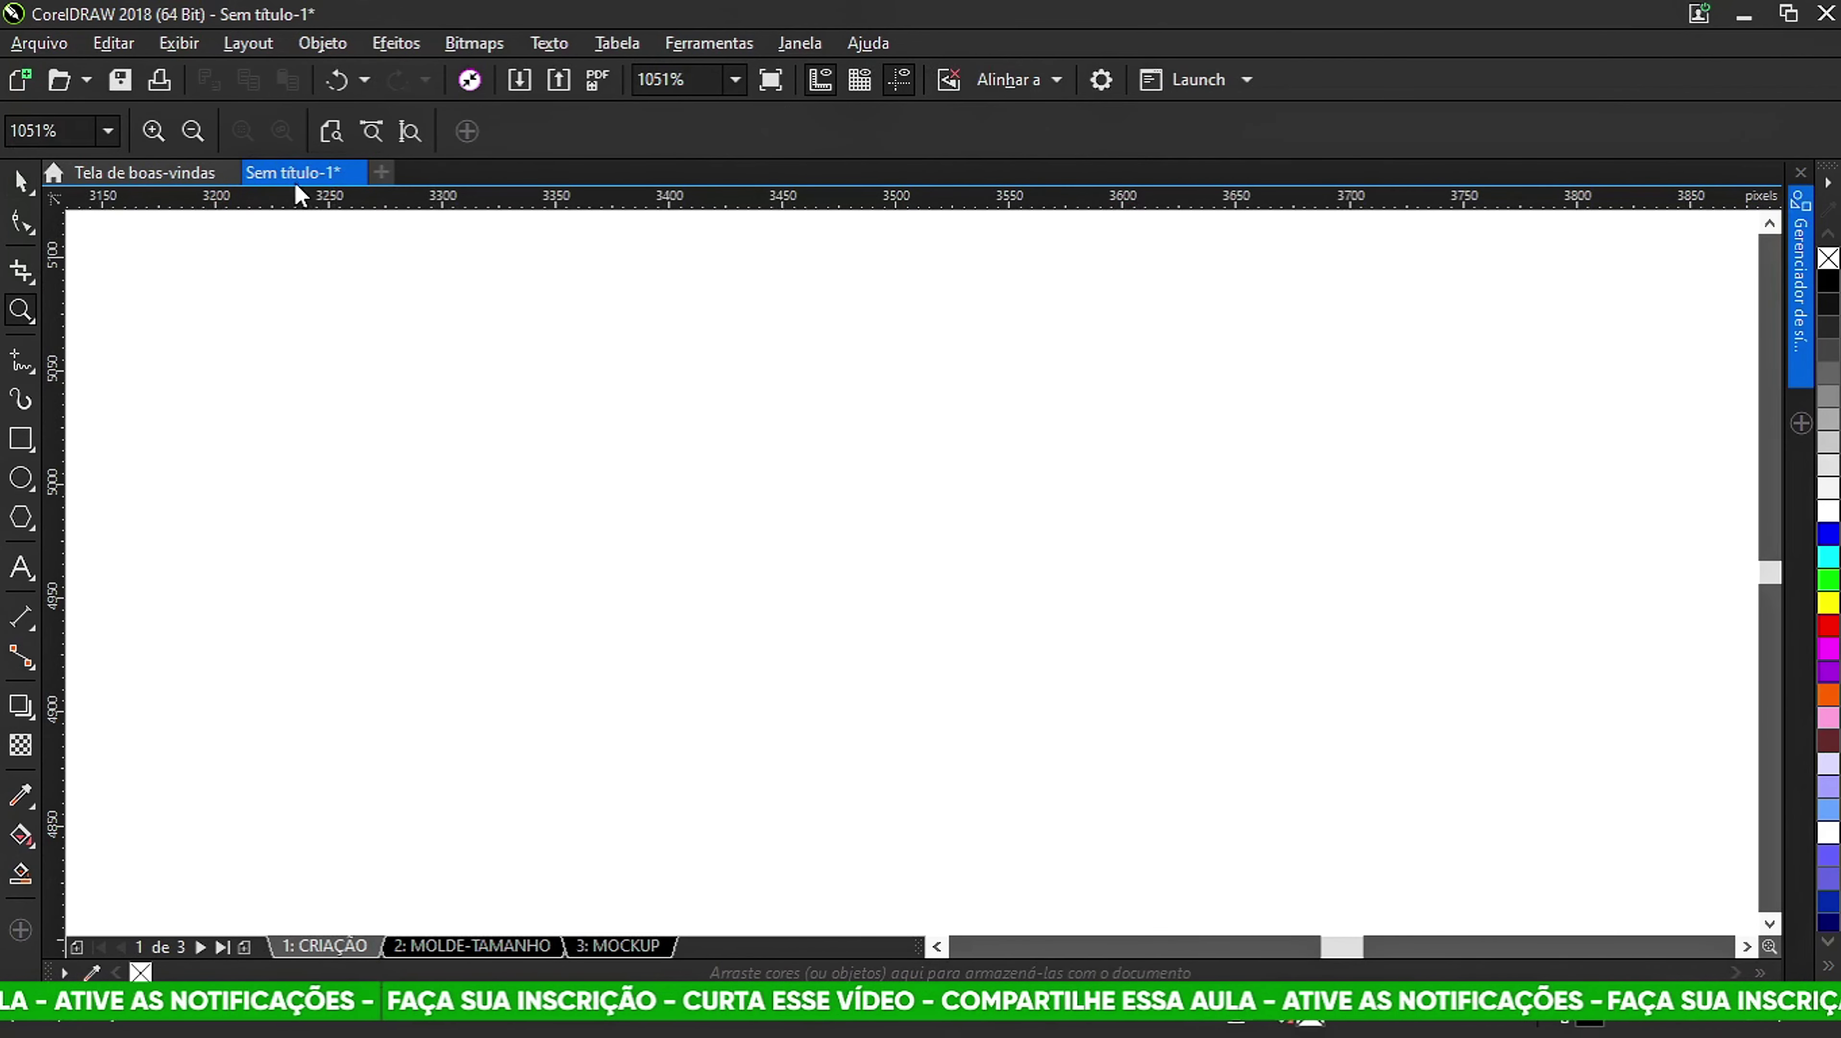
left_click(409, 131)
left_click(20, 181)
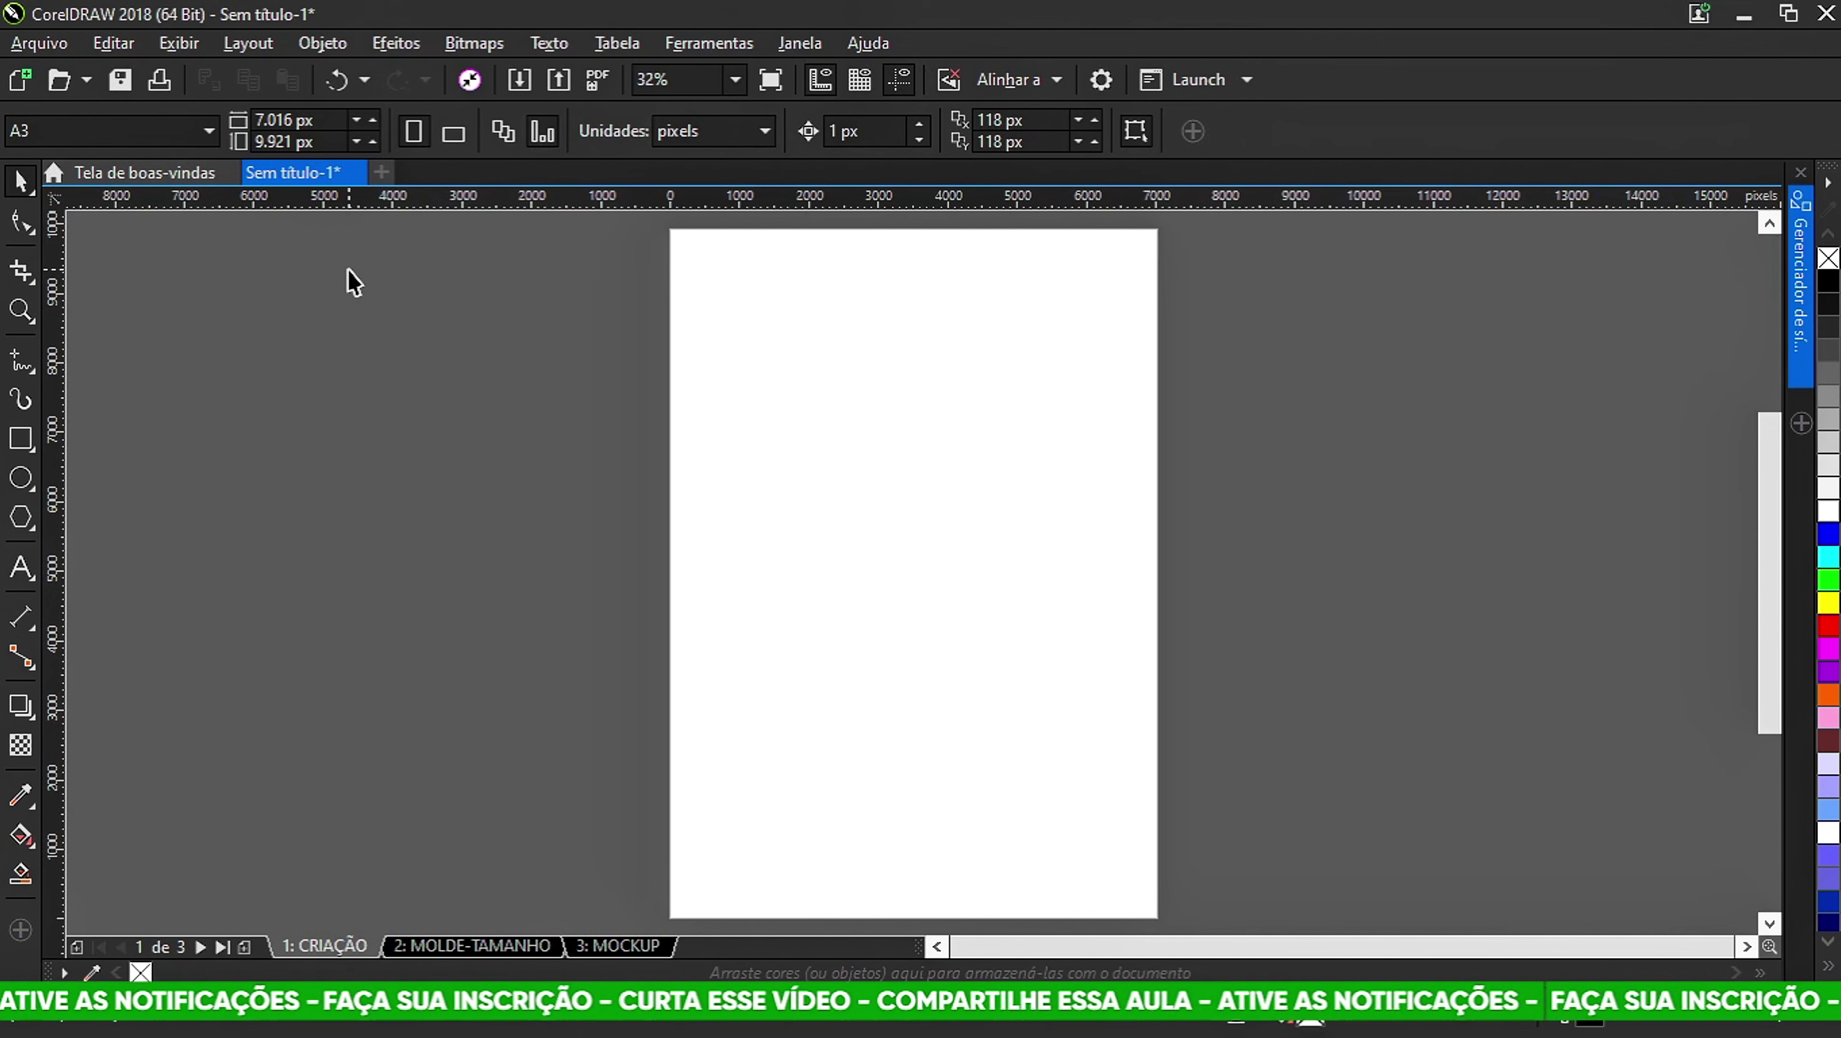
key("F8")
left_click(461, 412)
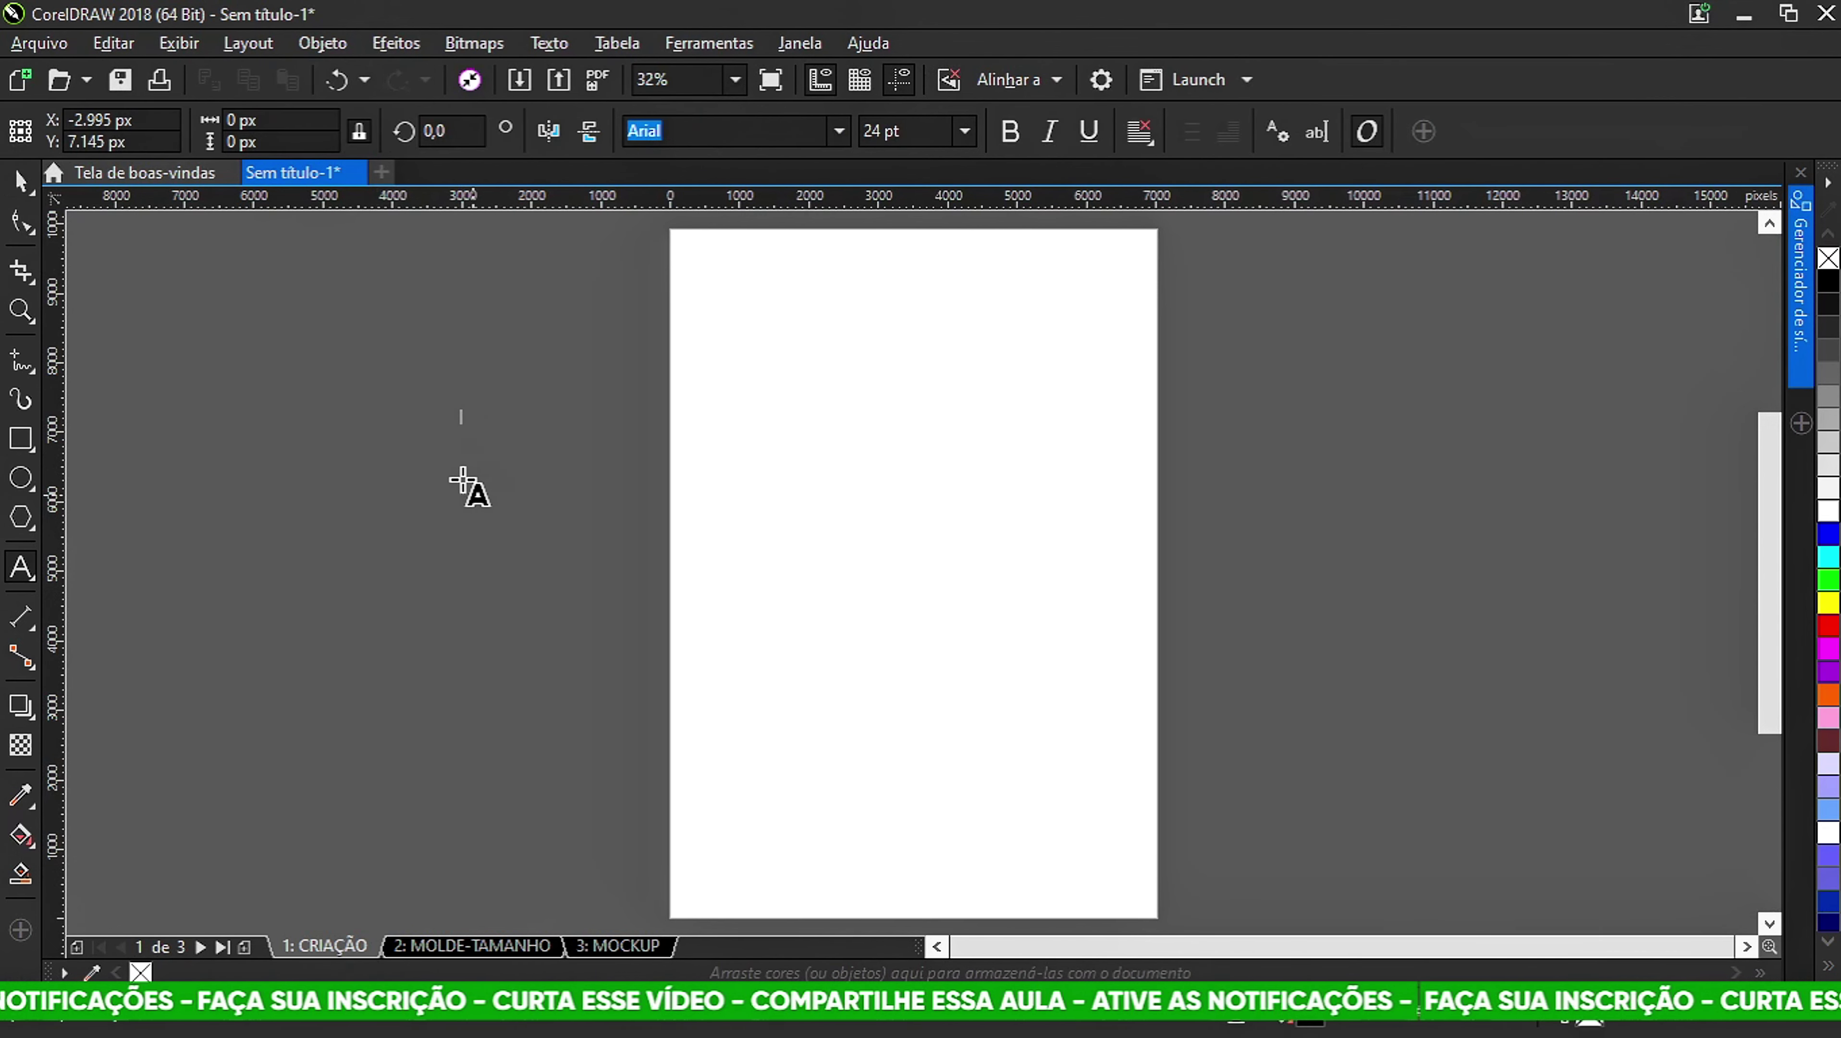
scroll(429, 422, "up", 2)
scroll(429, 422, "up", 2)
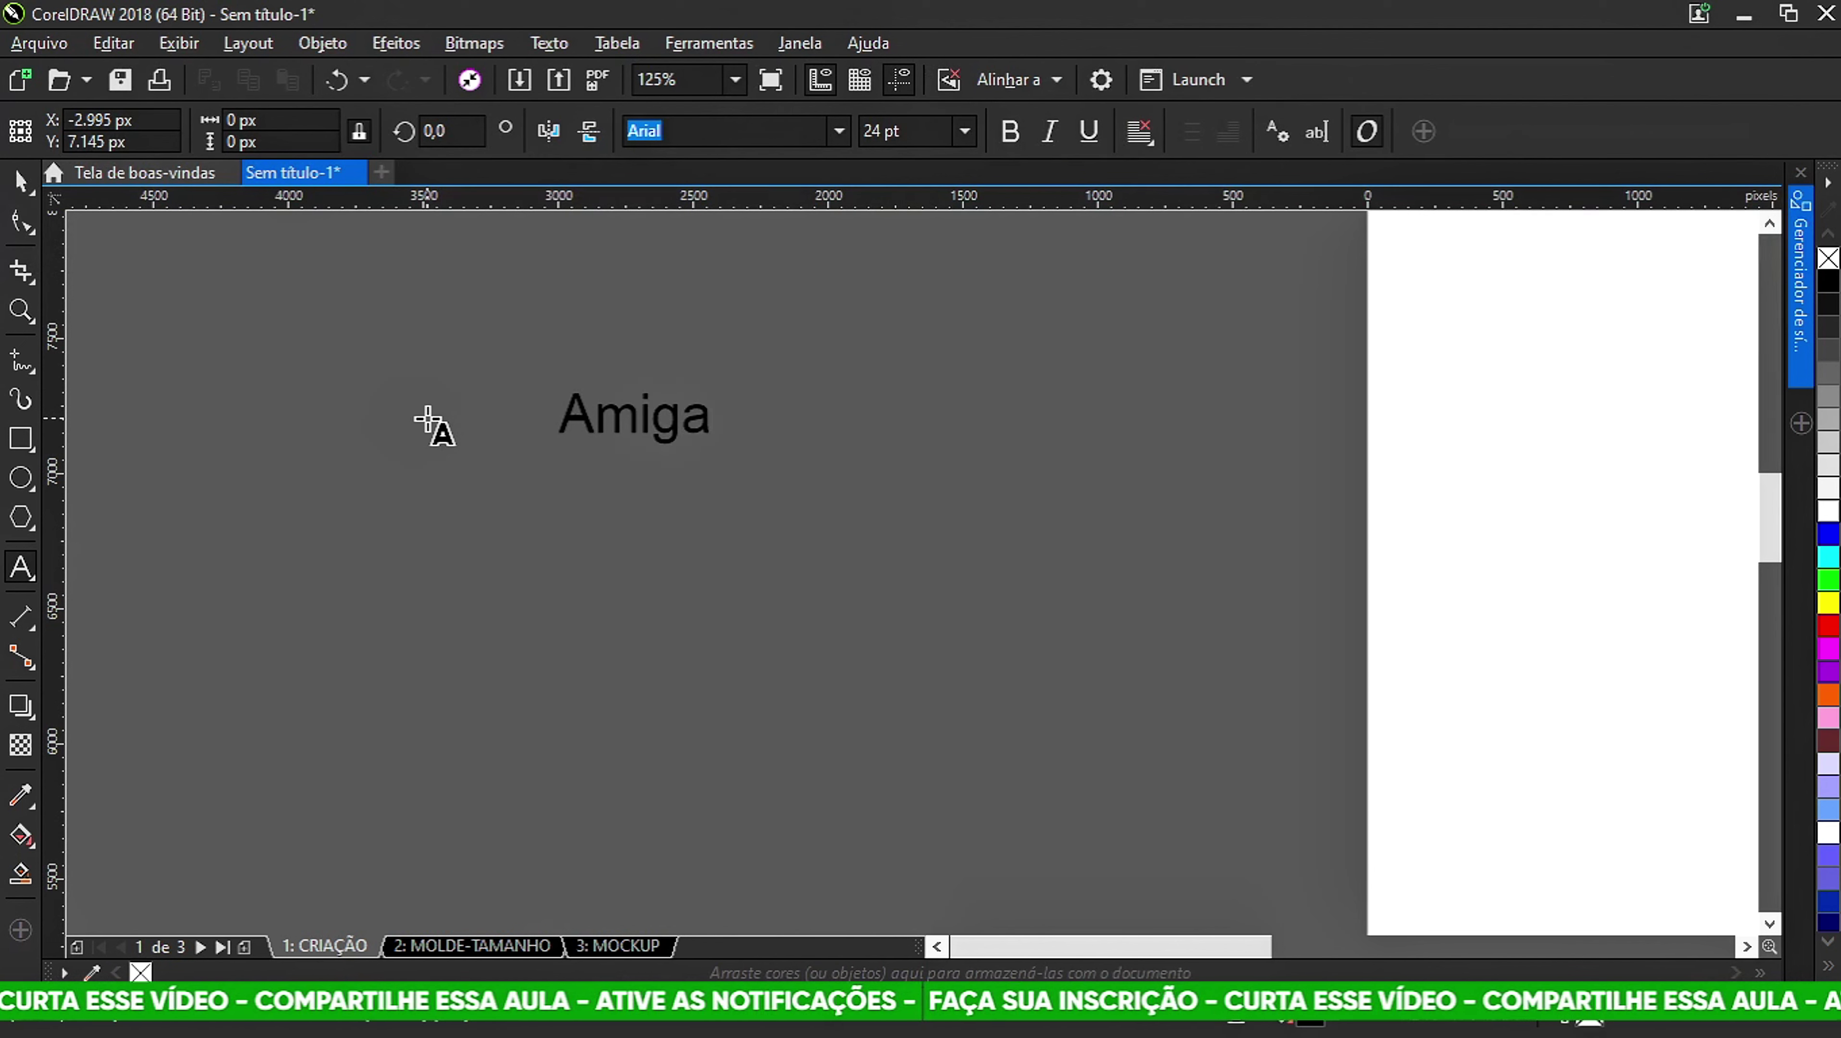
type("Amiga amo v")
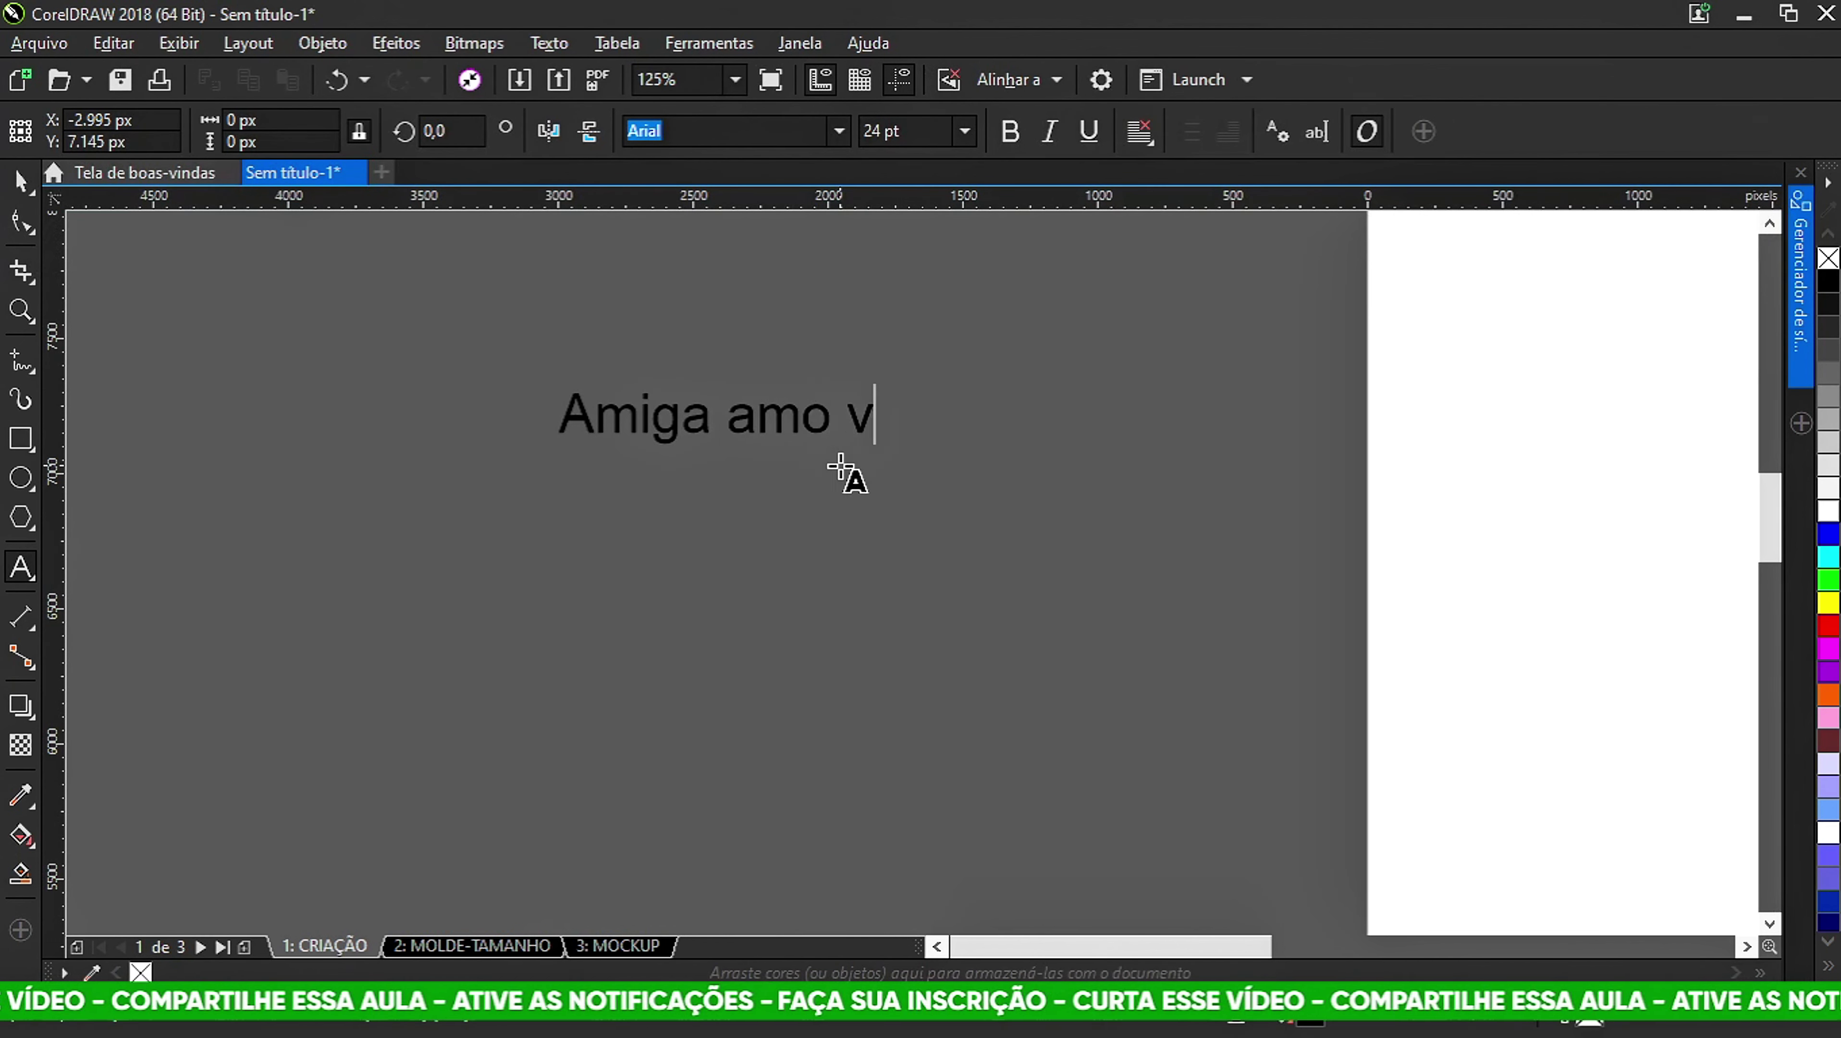
type("ocê...")
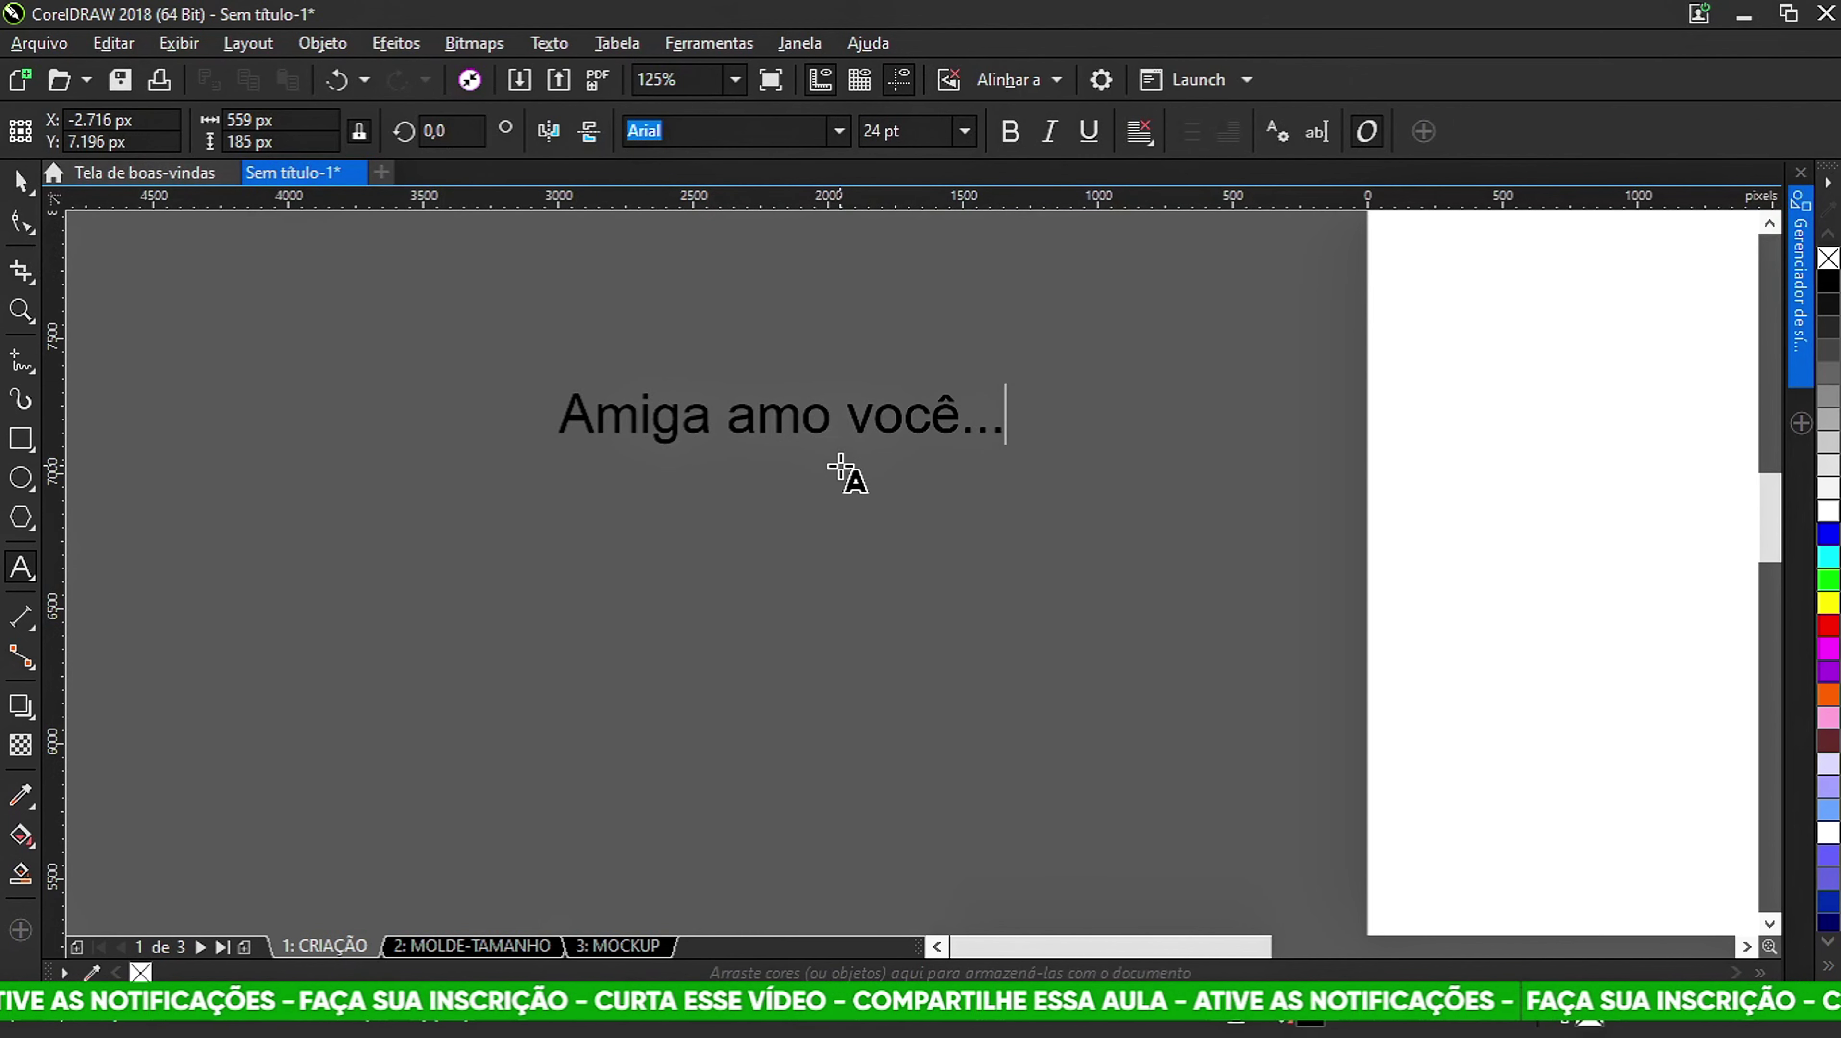
key("Escape")
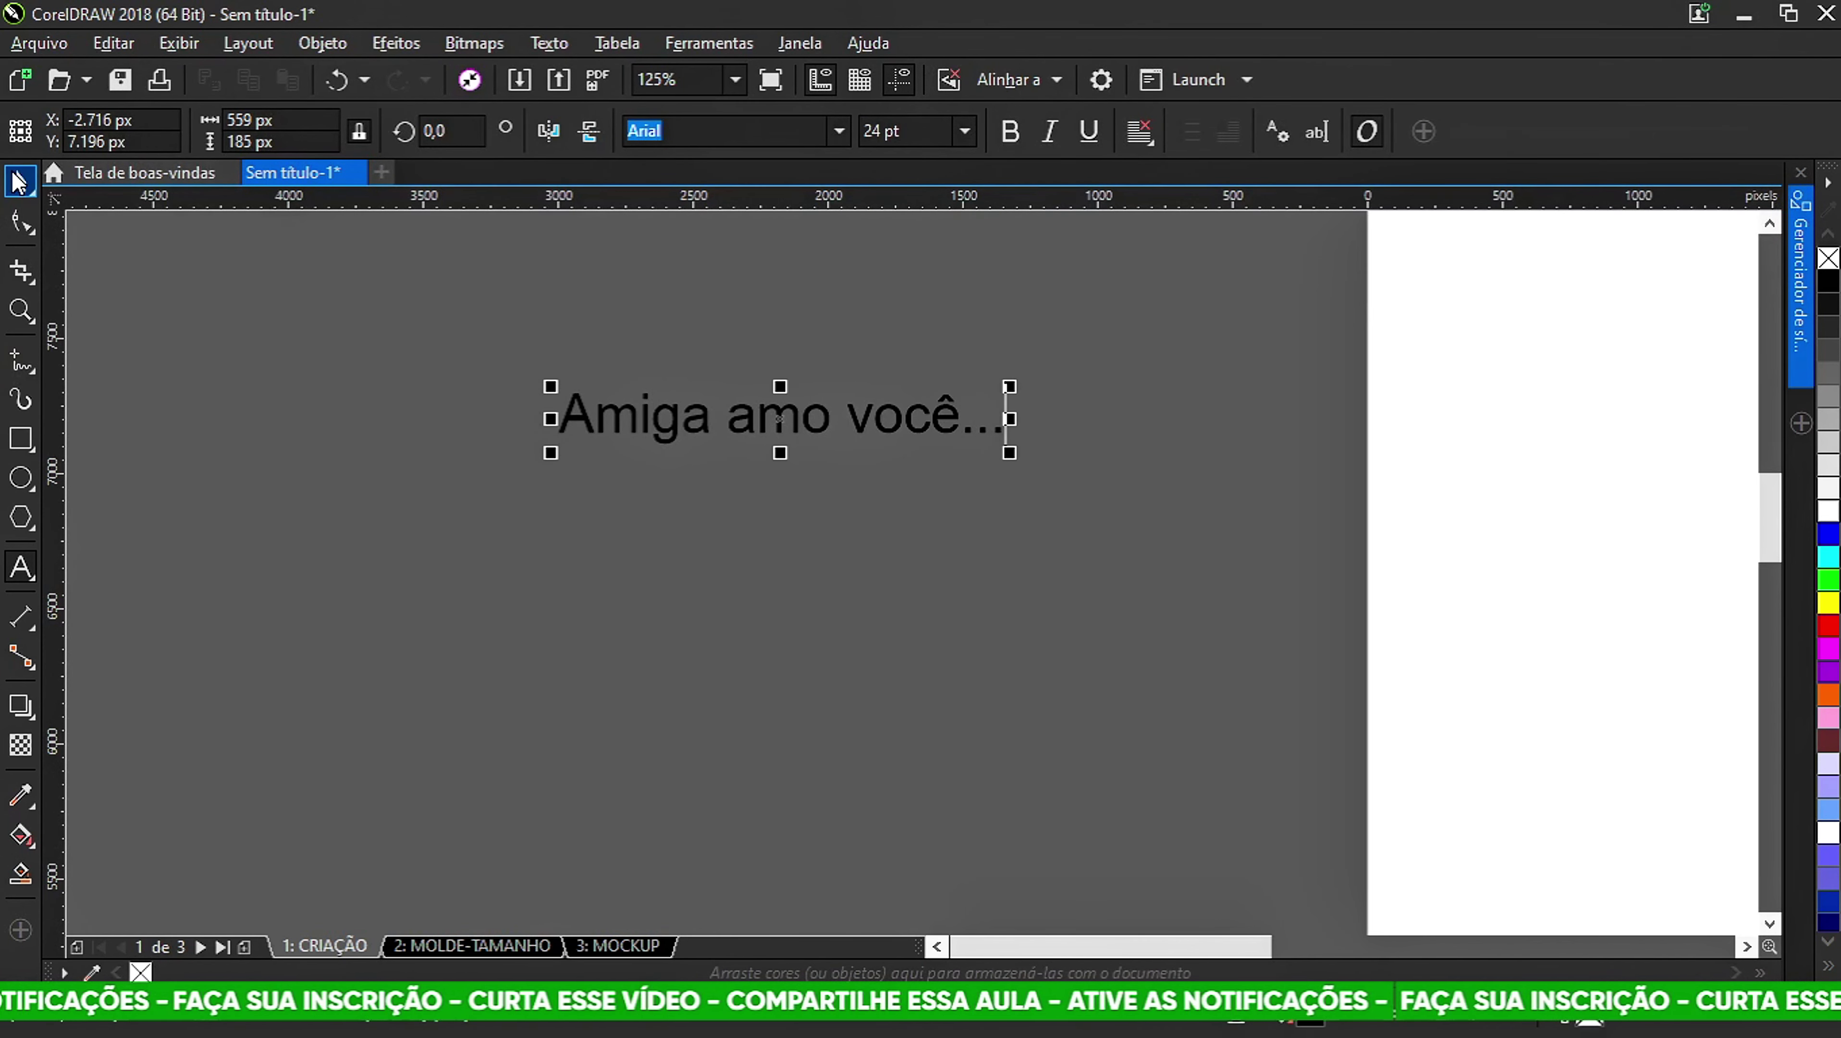
Set the text's font to Better Grade and enlarge it to about 6362 px wide across the upper part of the page.
left_click(18, 182)
left_click(841, 132)
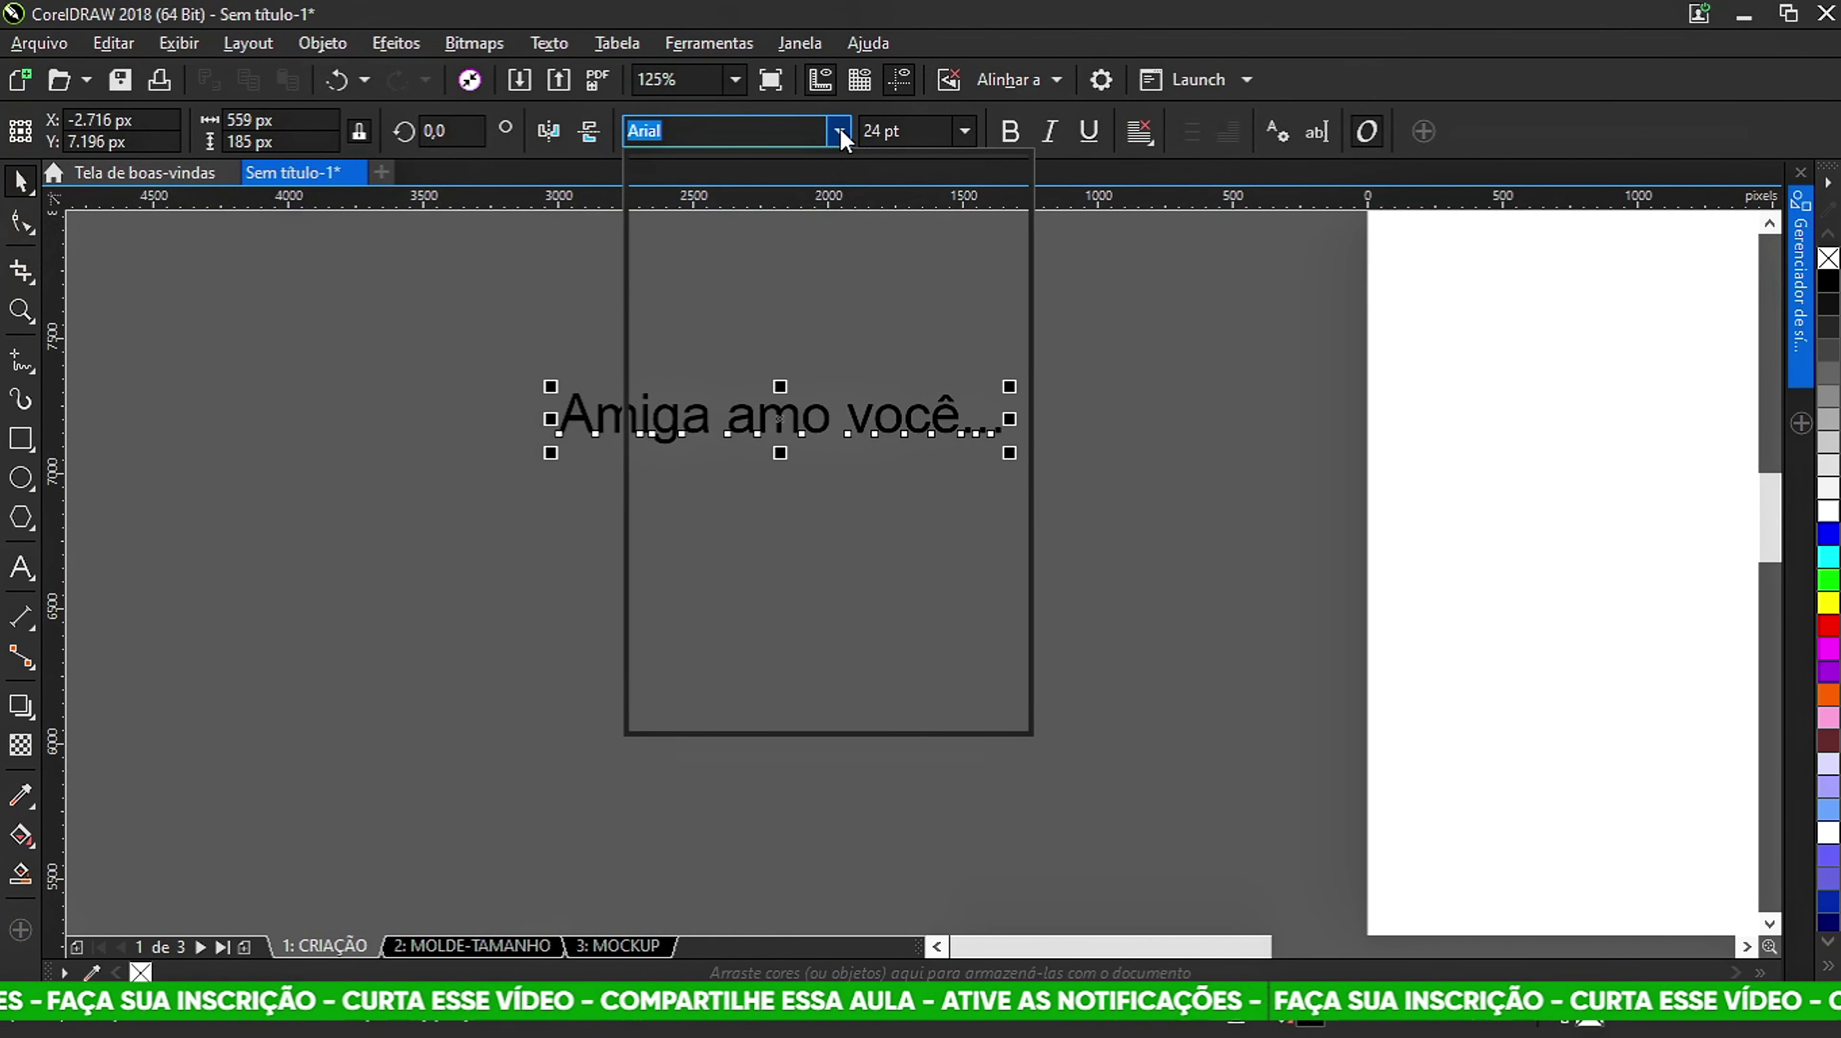
scroll(484, 455, "down", 3)
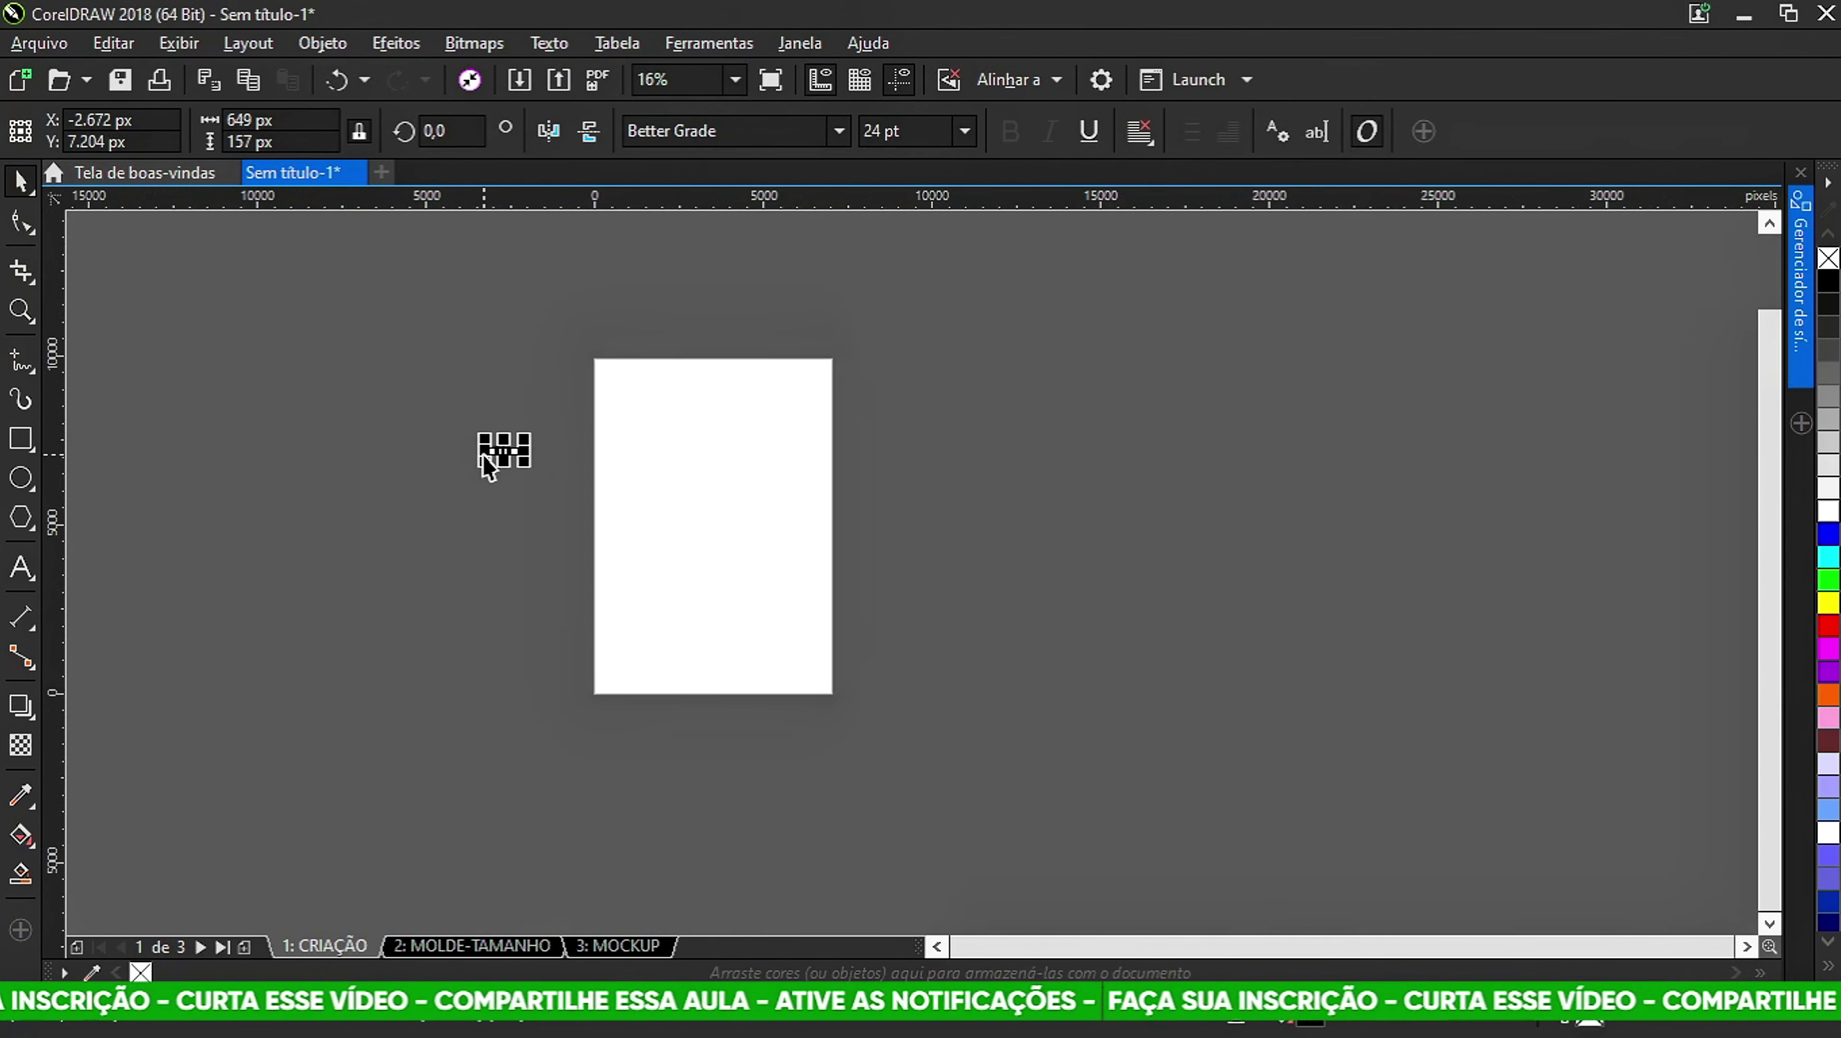
scroll(607, 401, "up", 1)
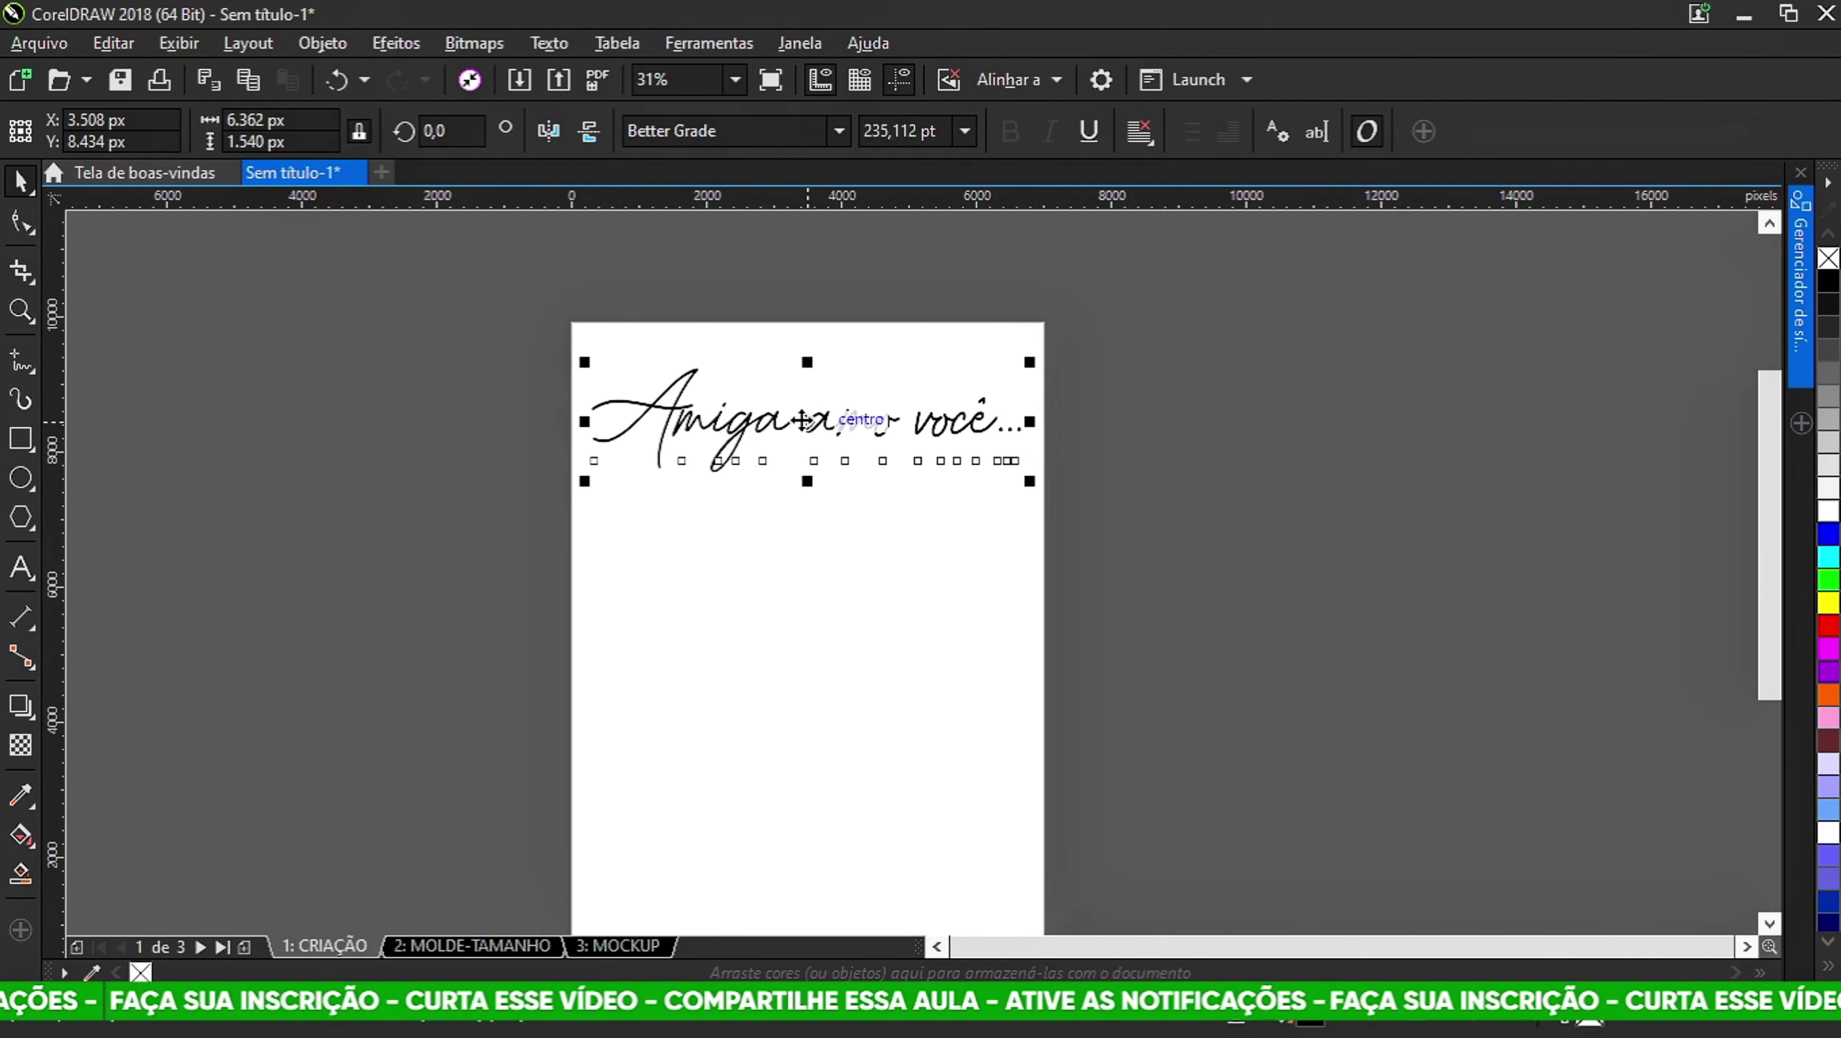
Duplicate the phrase straight below the original and replace the copy's text with "de coração".
left_click_drag(801, 420, 802, 685)
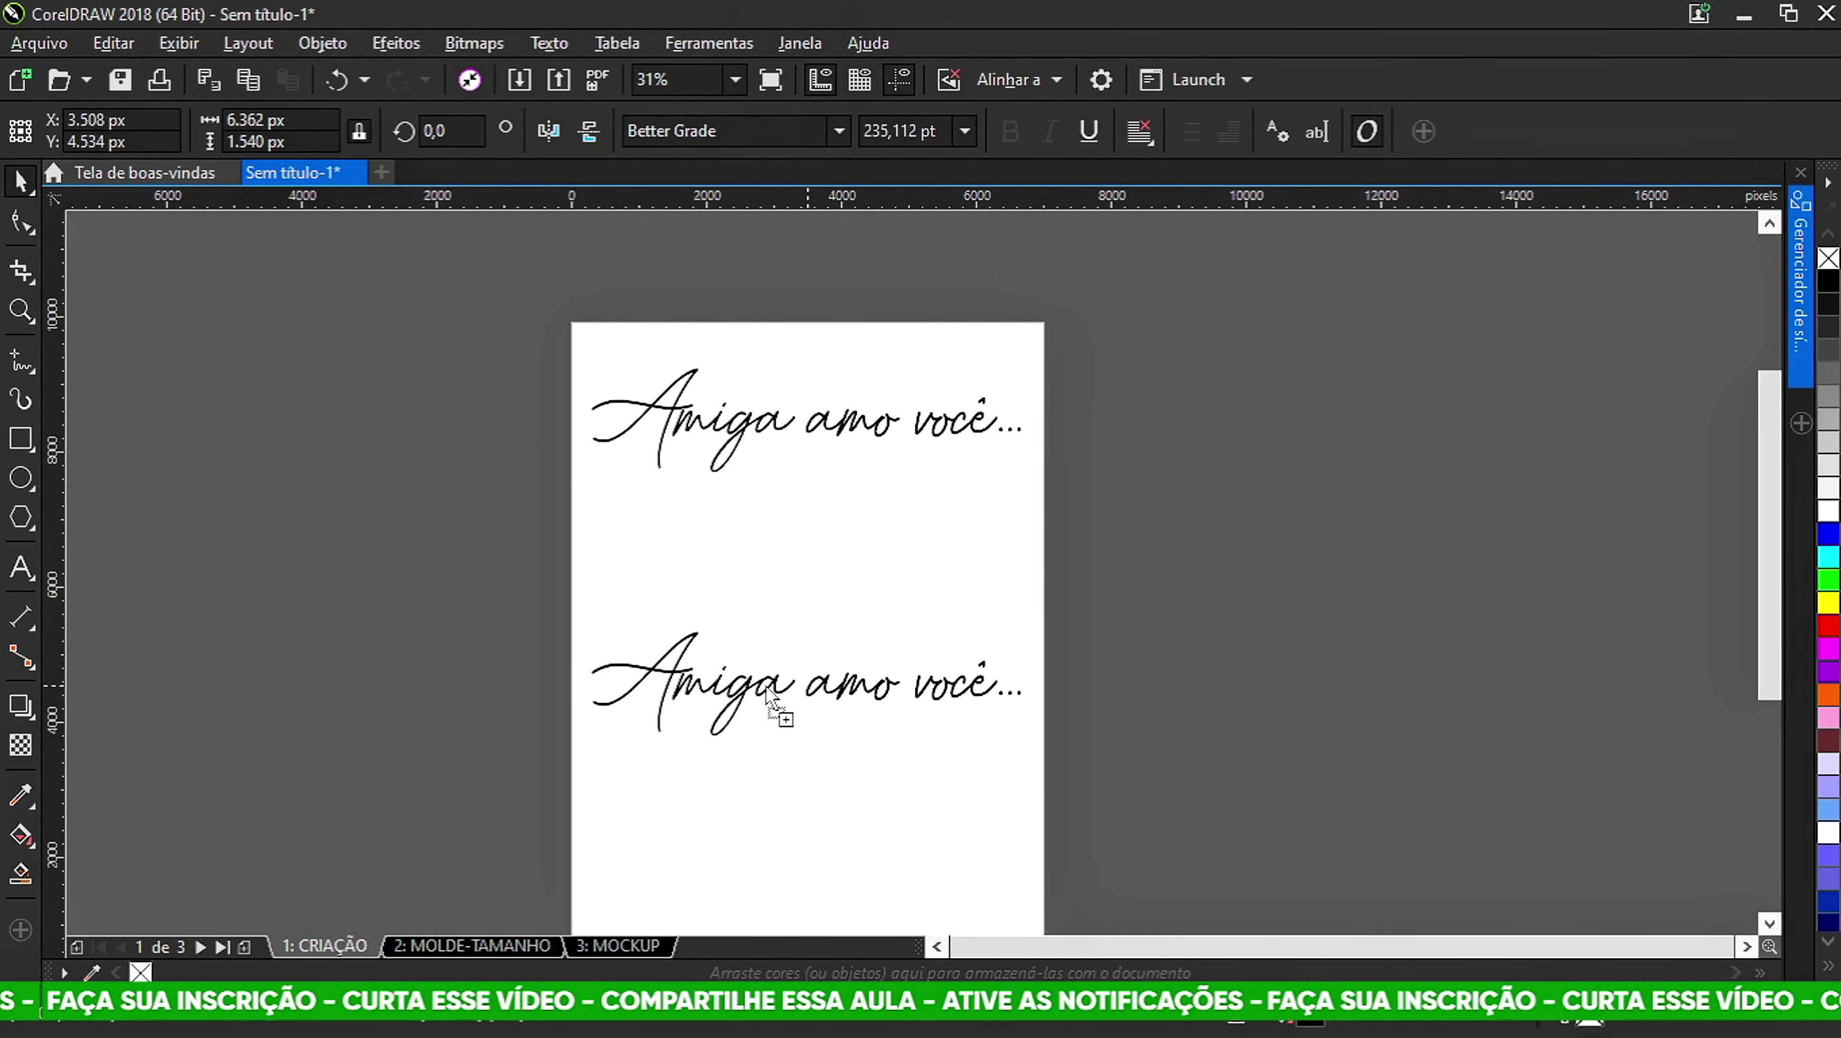
double_click(976, 683)
left_click_drag(1025, 694, 547, 696)
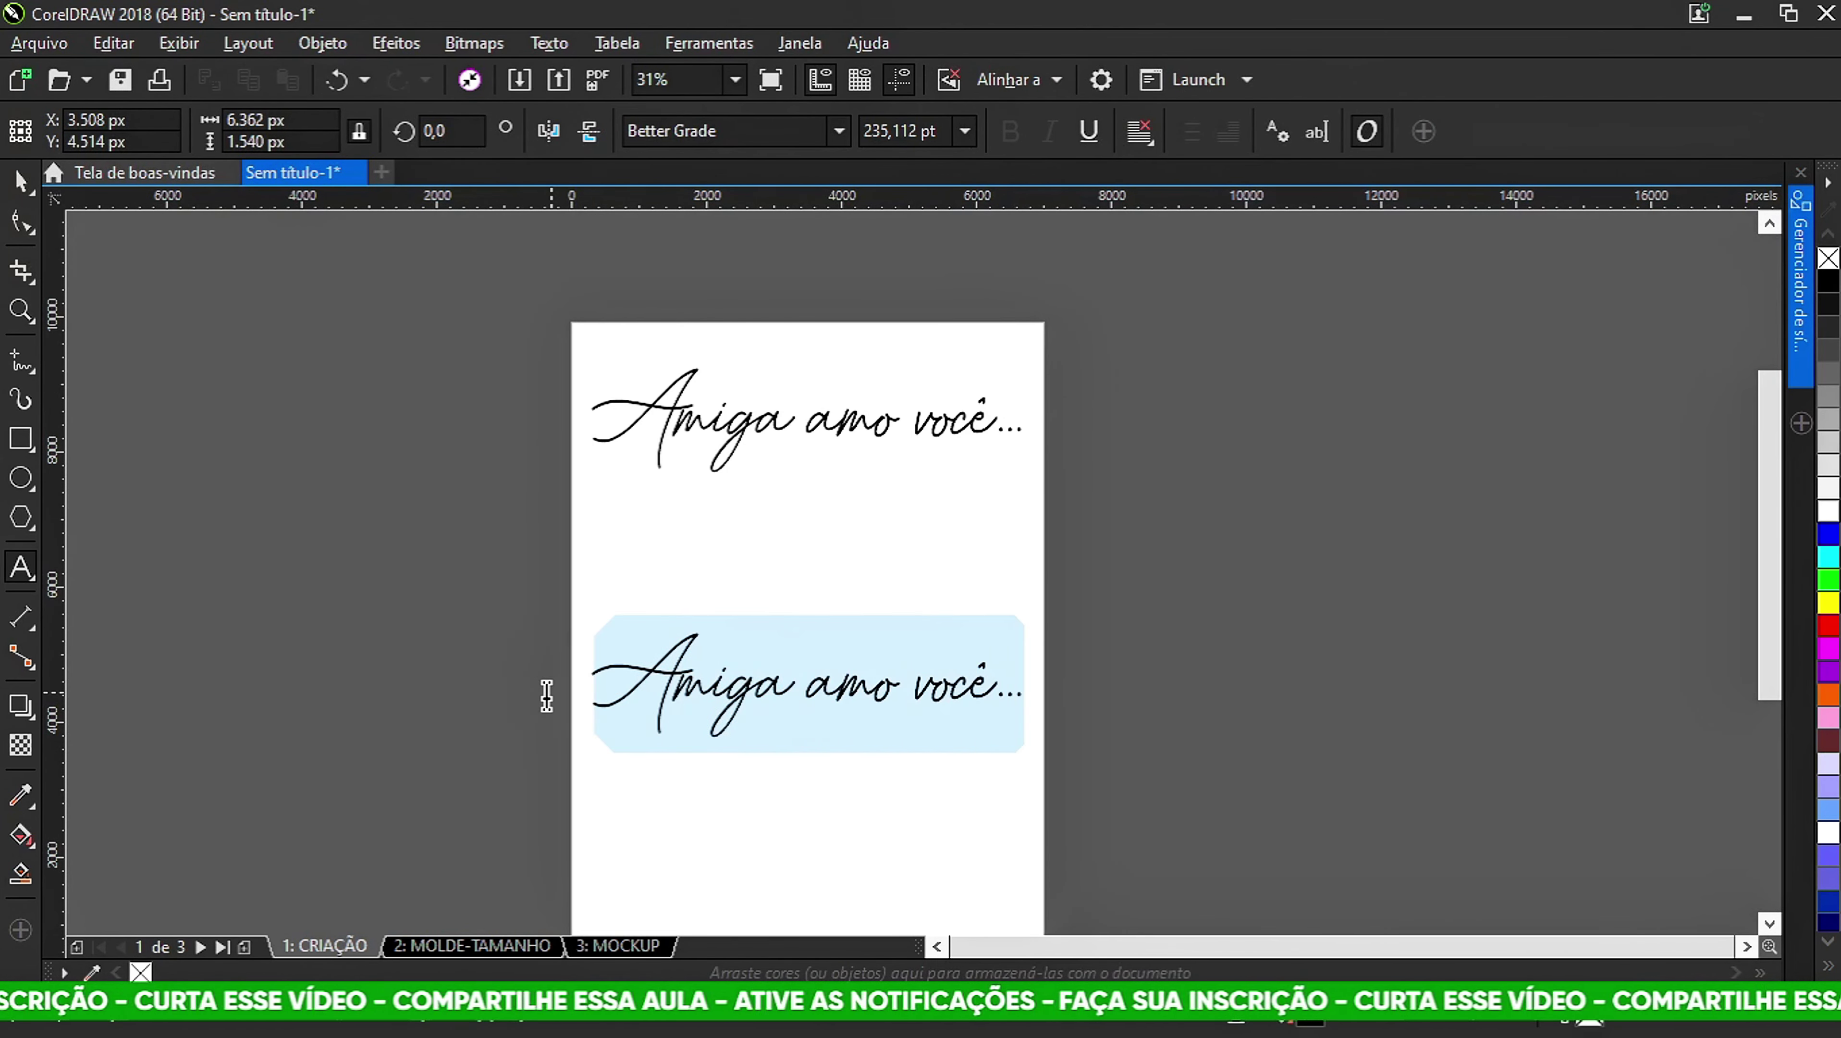
type("de coração")
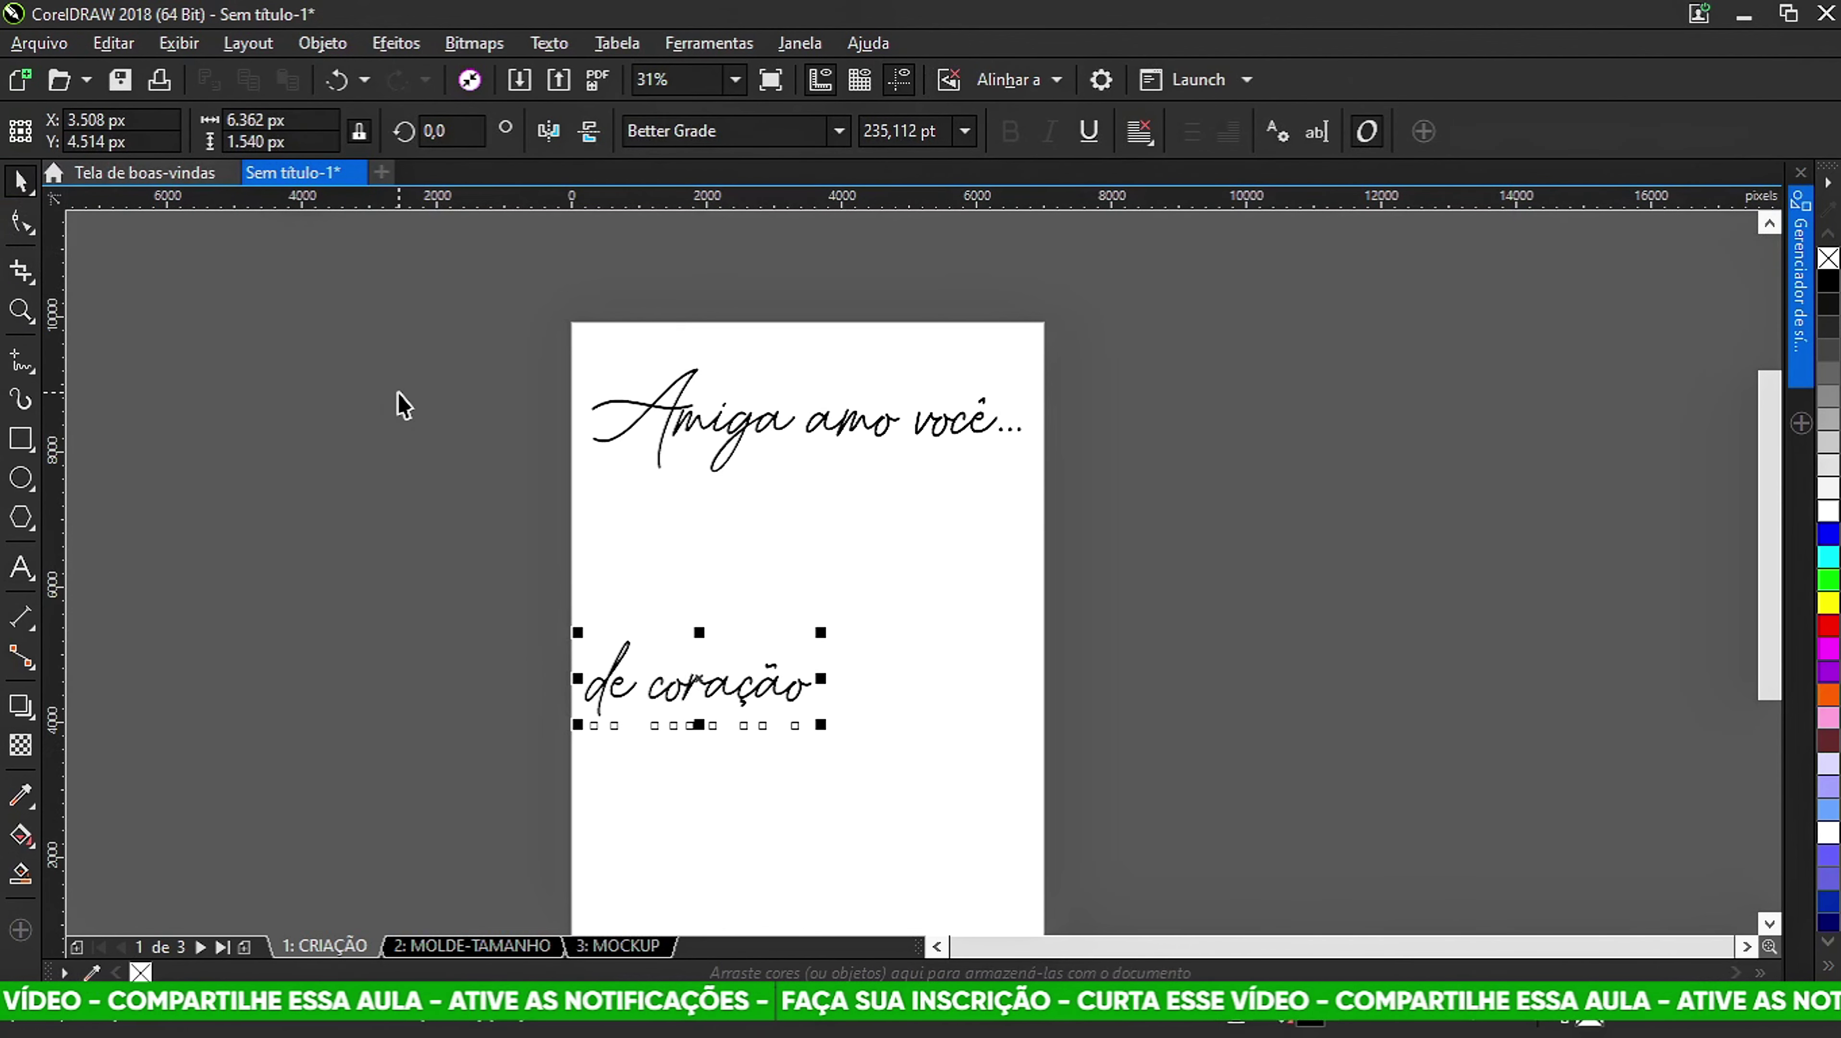
Center "de coração" on the page, move it down near the page's lower edge and enlarge it slightly.
type("p")
scroll(669, 596, "down", 2)
scroll(712, 634, "up", 2)
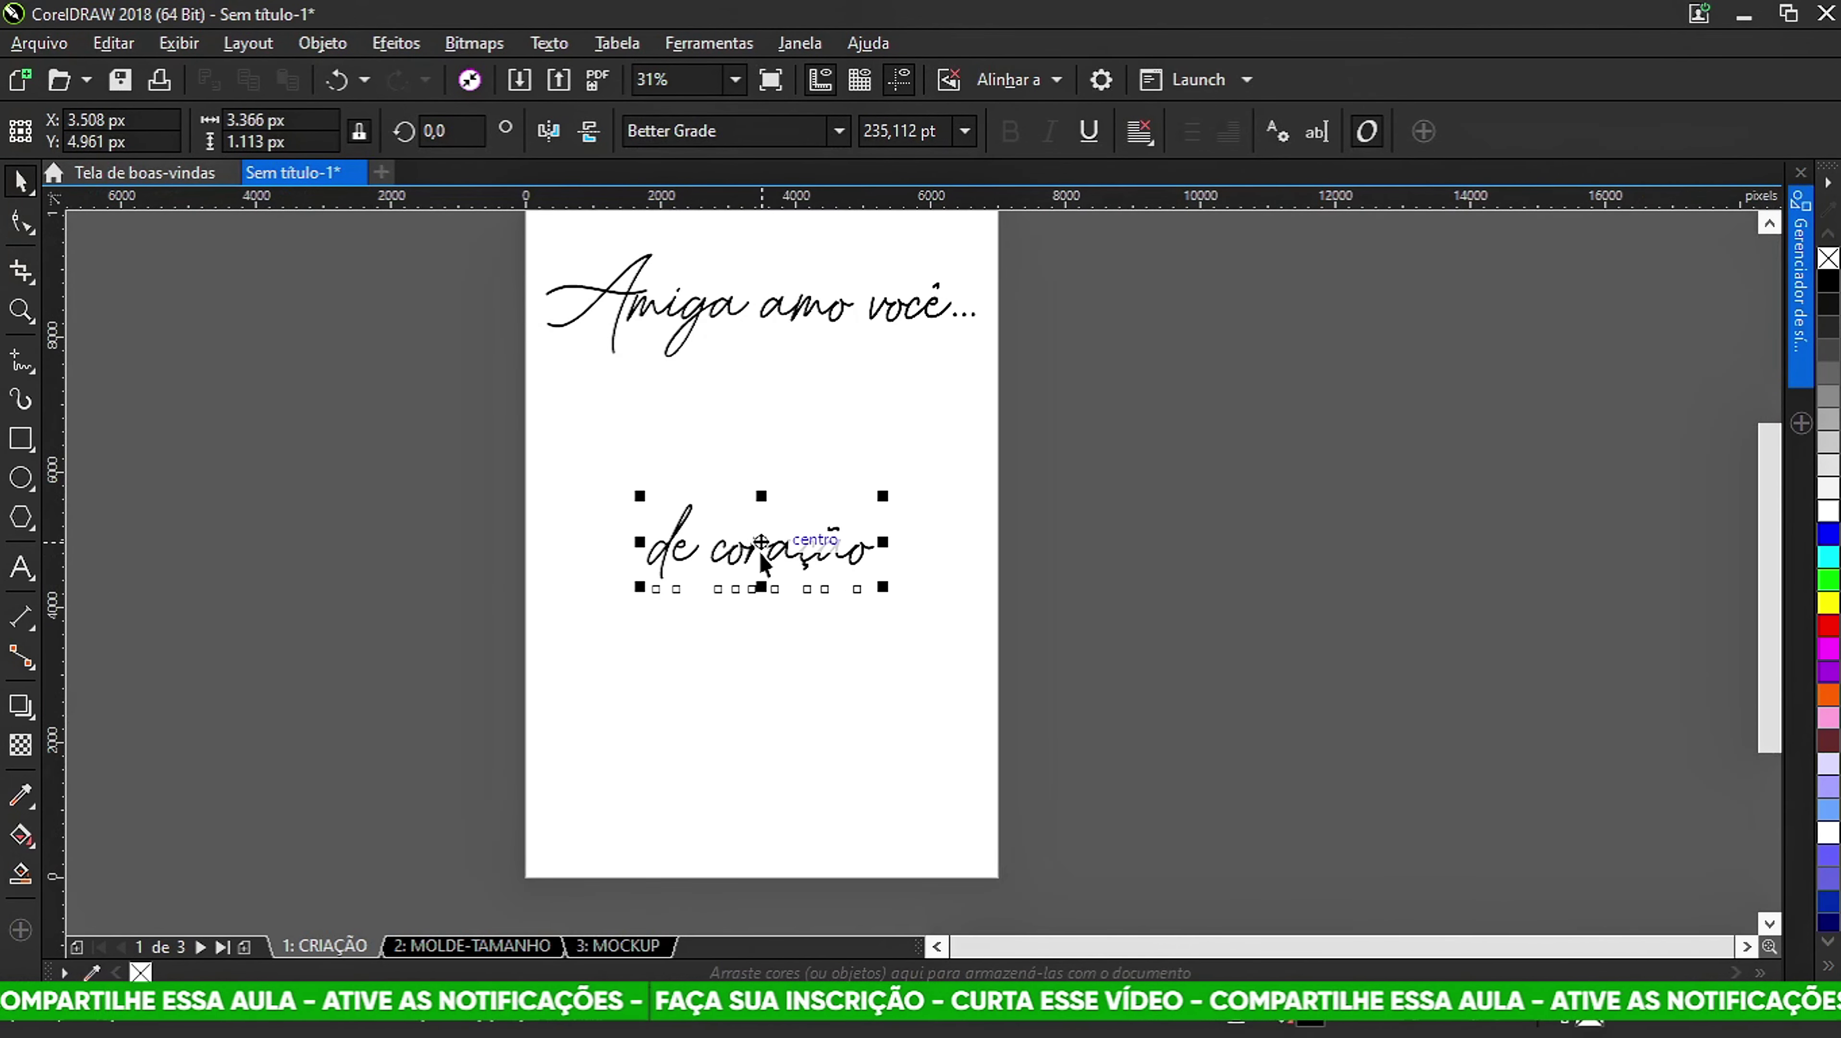
left_click_drag(759, 543, 780, 748)
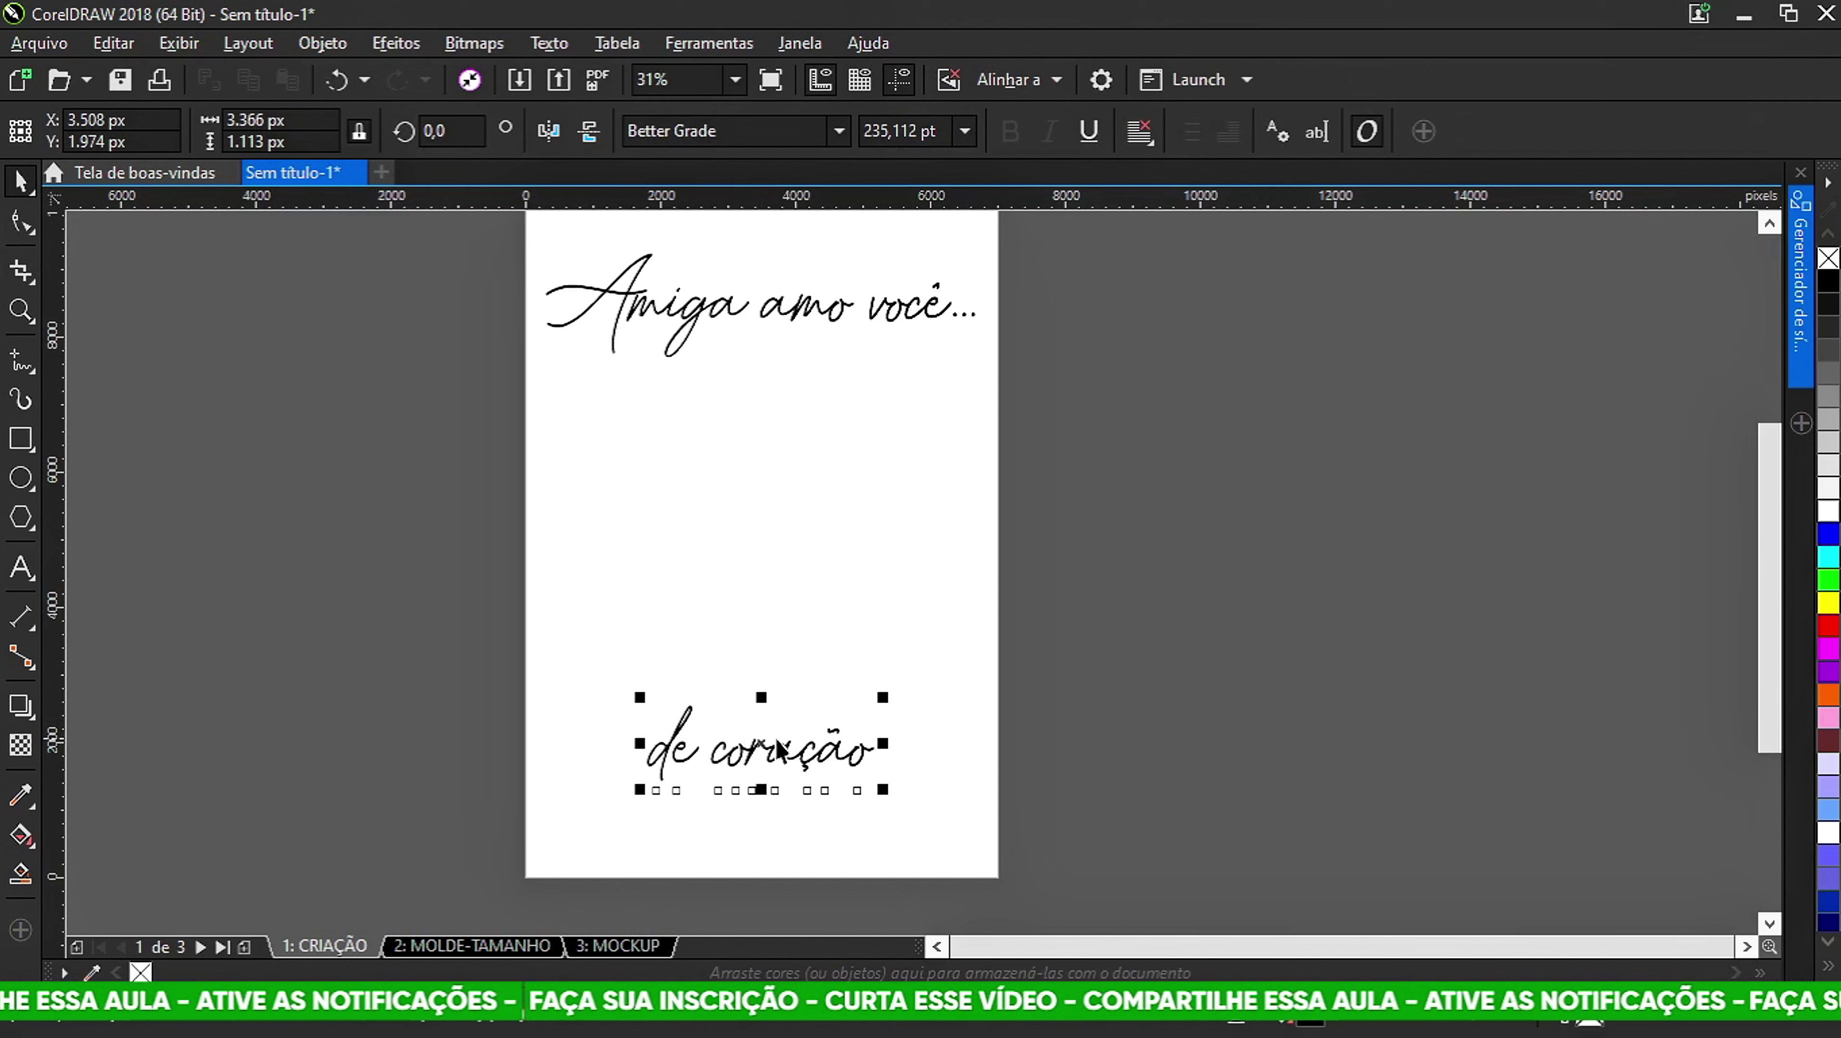
left_click_drag(882, 695, 903, 672)
left_click(1095, 680)
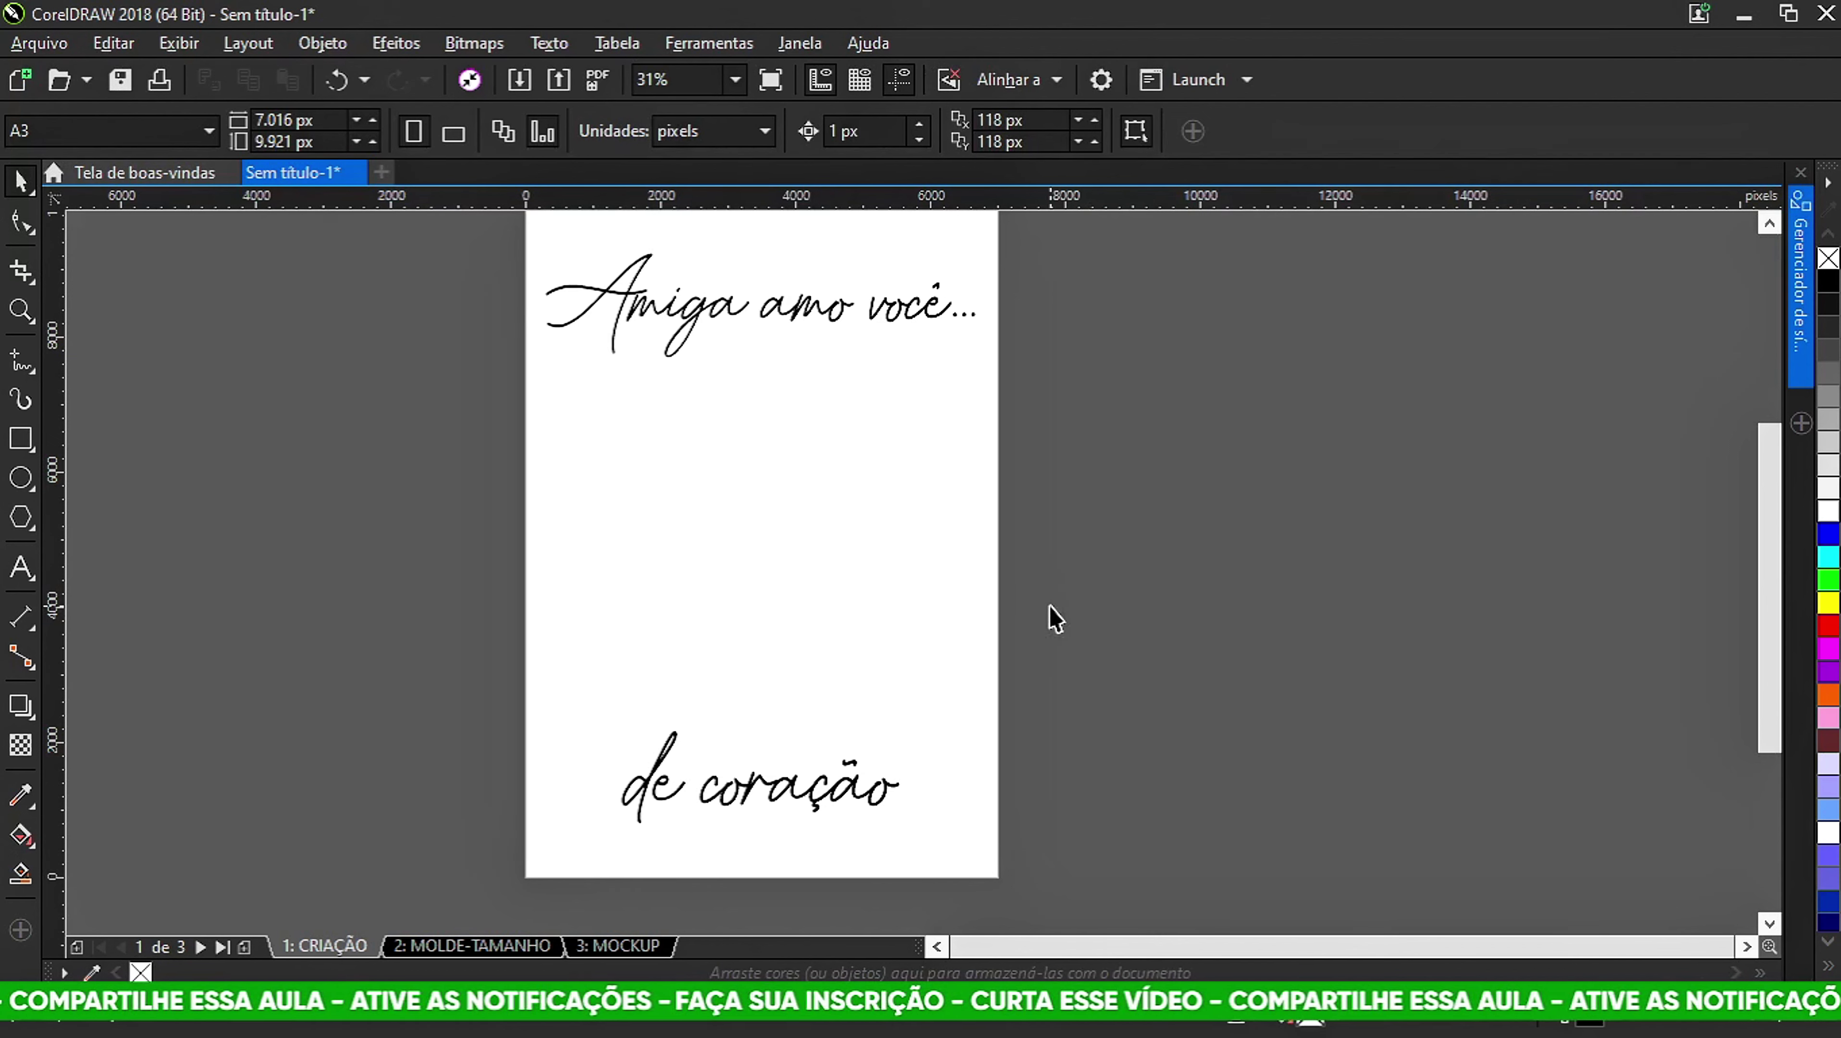
Draw an upright rectangle about 3260 px wide by 4300 px high on the pasteboard beside the page.
left_click(22, 439)
left_click_drag(1117, 348, 1338, 638)
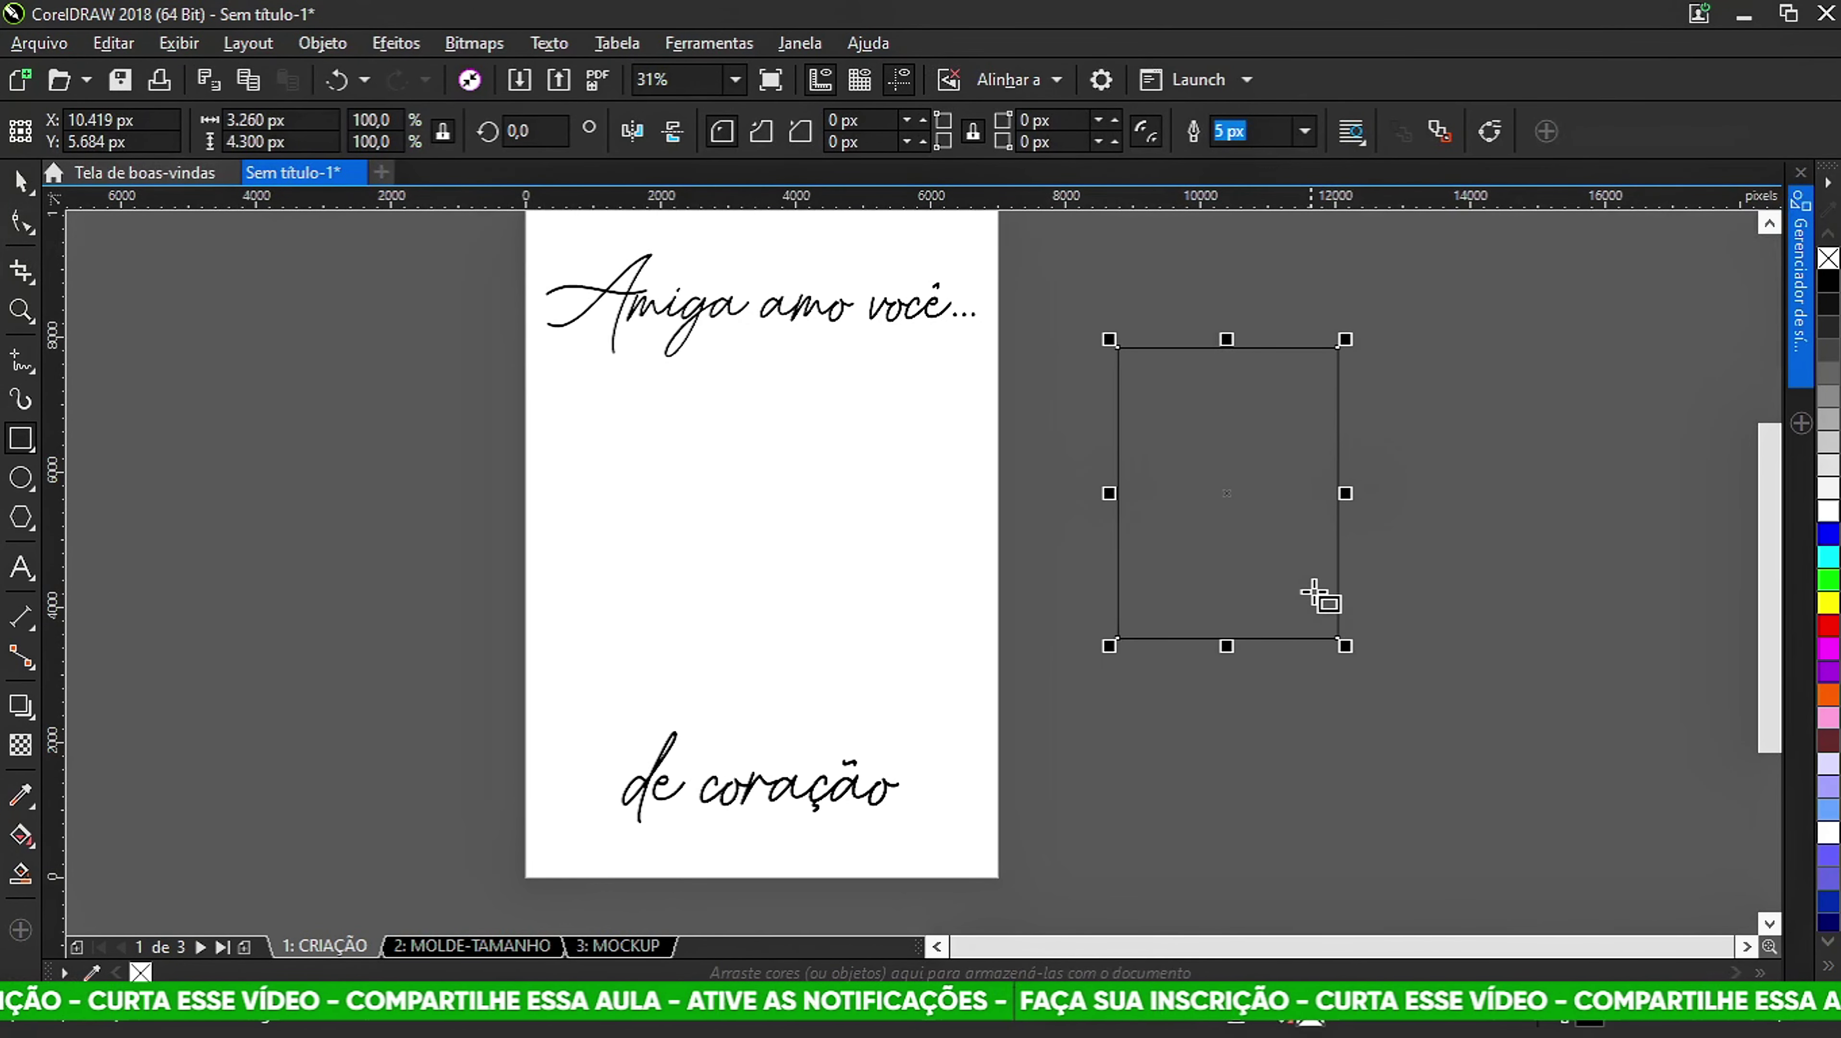
scroll(1319, 490, "up", 2)
scroll(1109, 494, "down", 2)
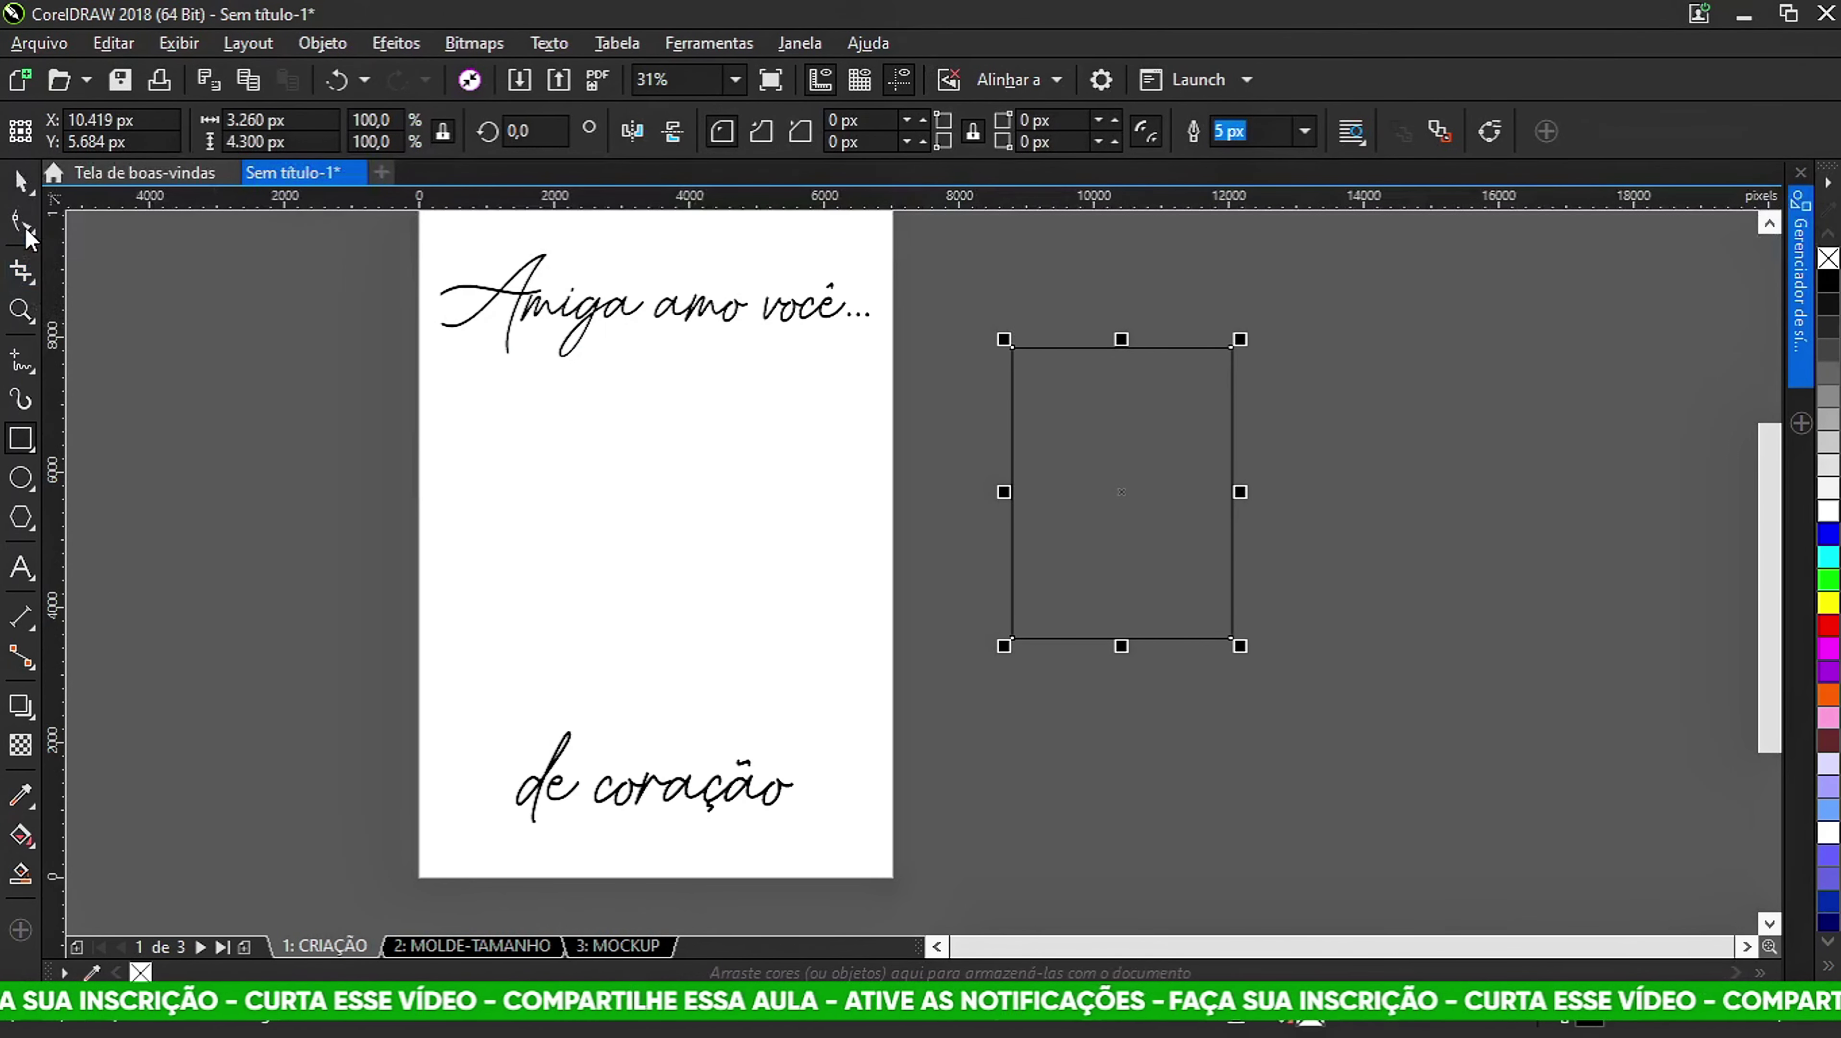
Apply a one-step outside contour to the rectangle with an offset of about 170 px.
left_click(33, 719)
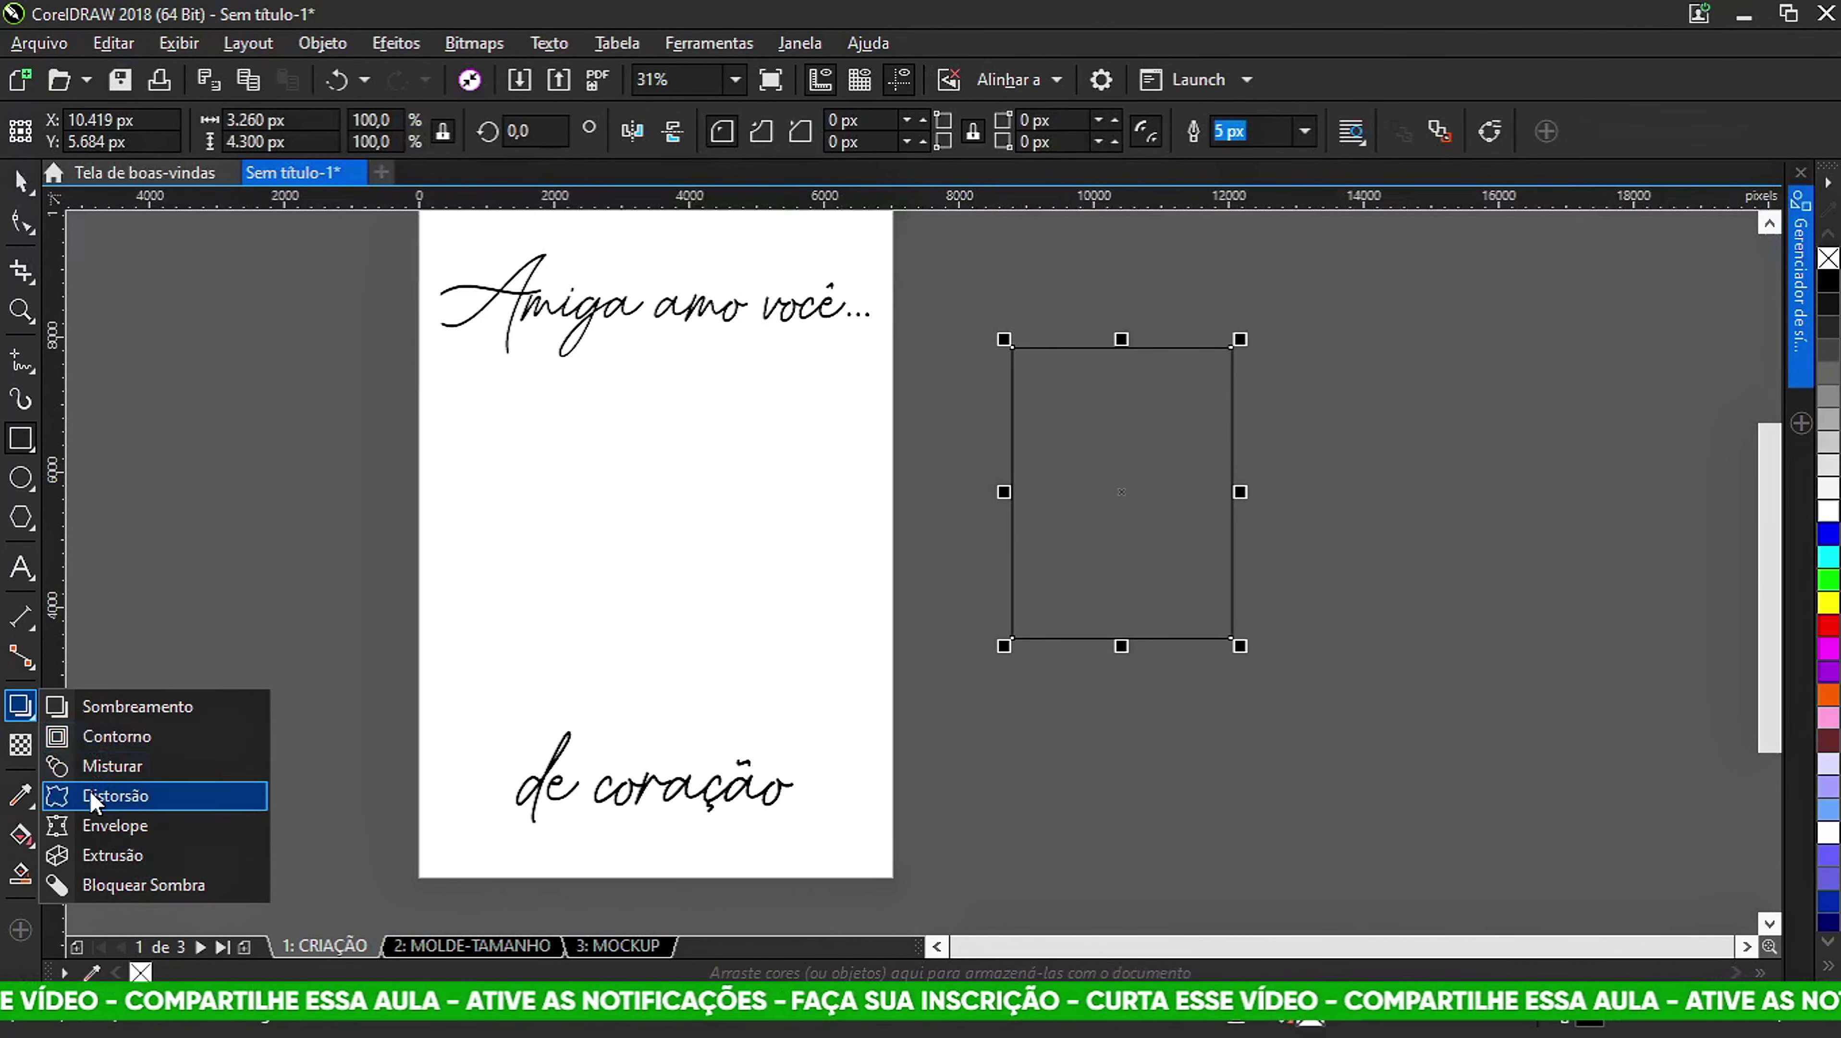
left_click(118, 737)
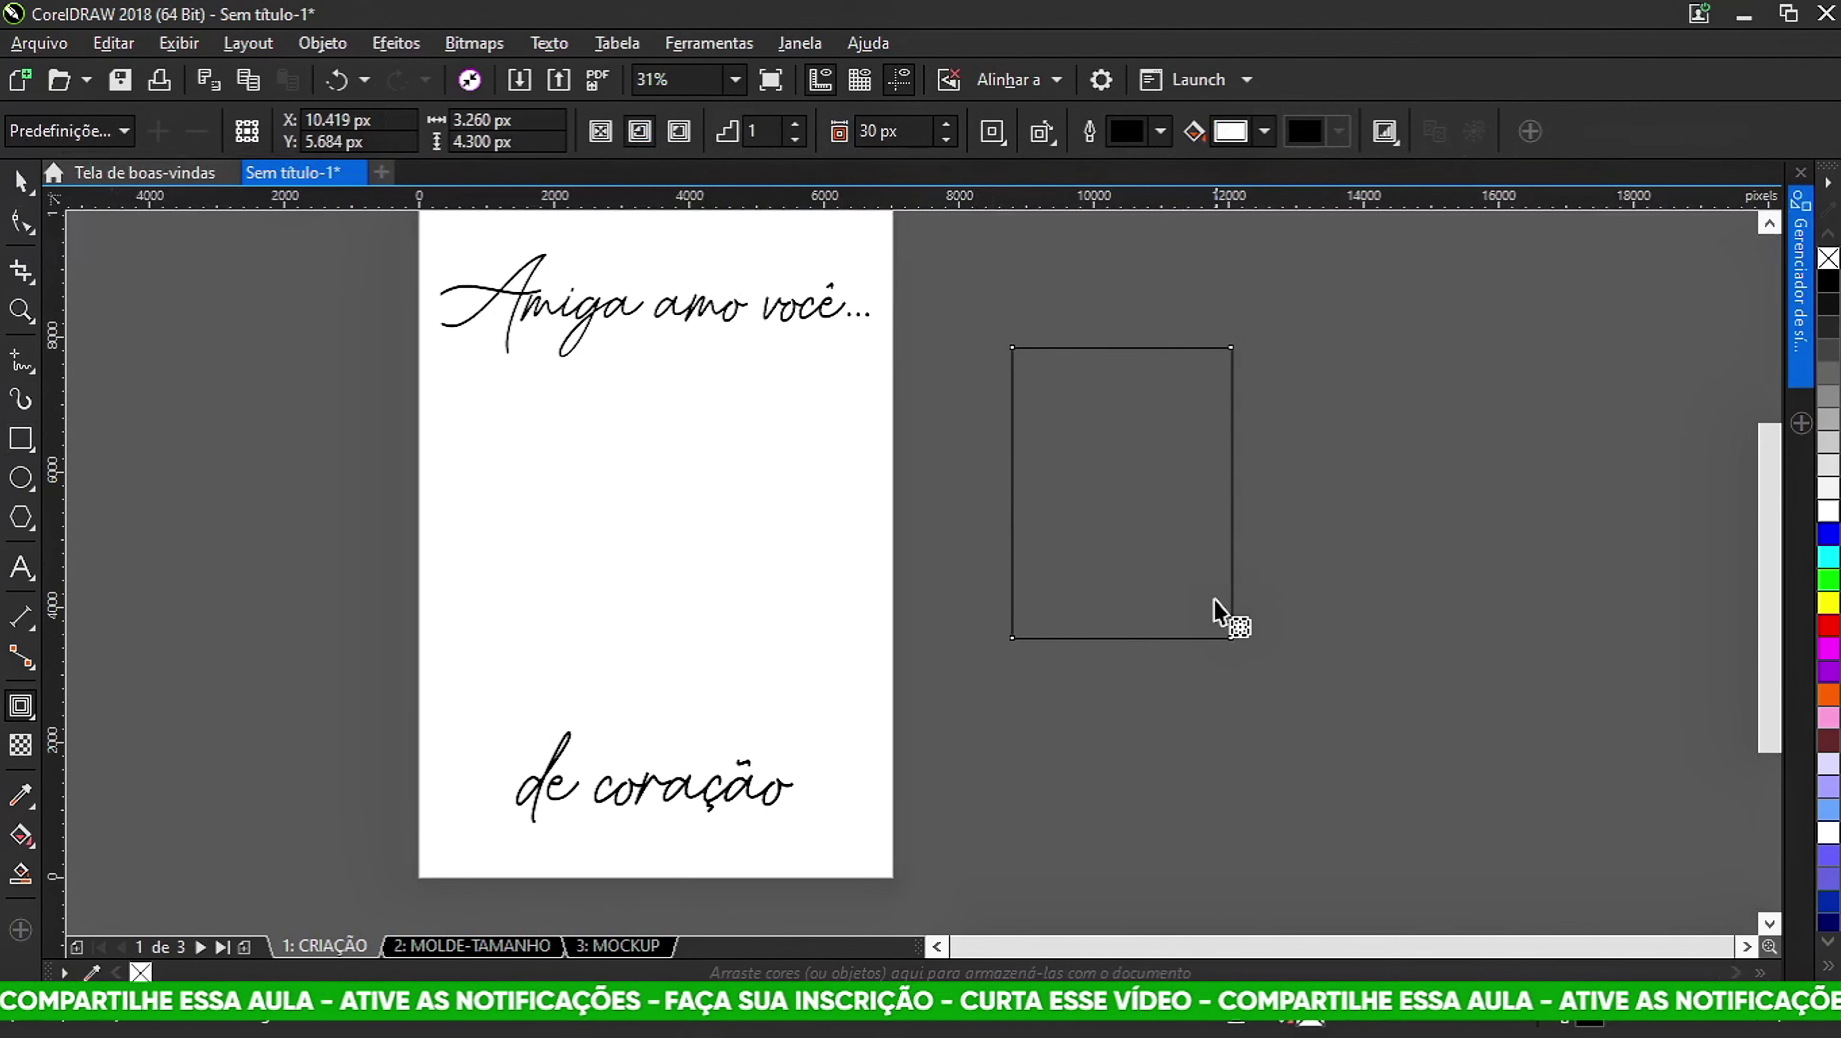
left_click_drag(1011, 547, 998, 546)
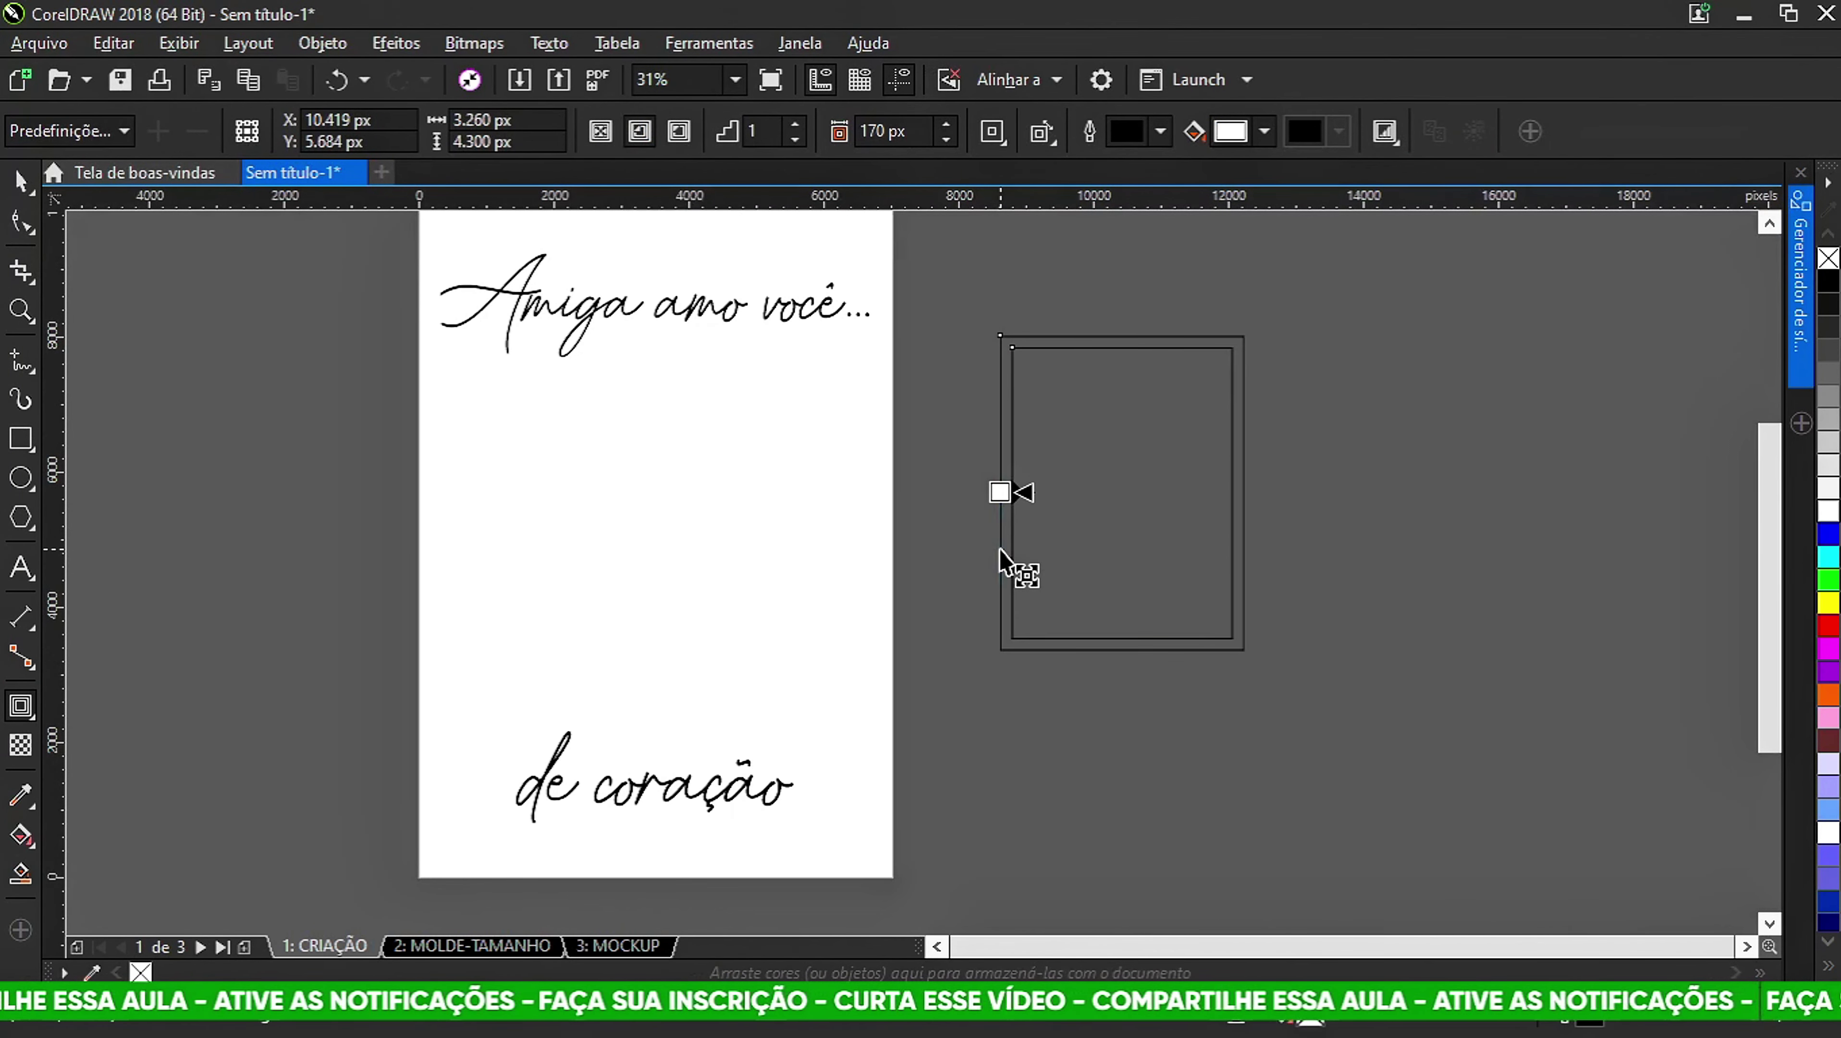
Break the contour apart and stretch the outer rectangle downward to a height of about 5430 px.
left_click(26, 181)
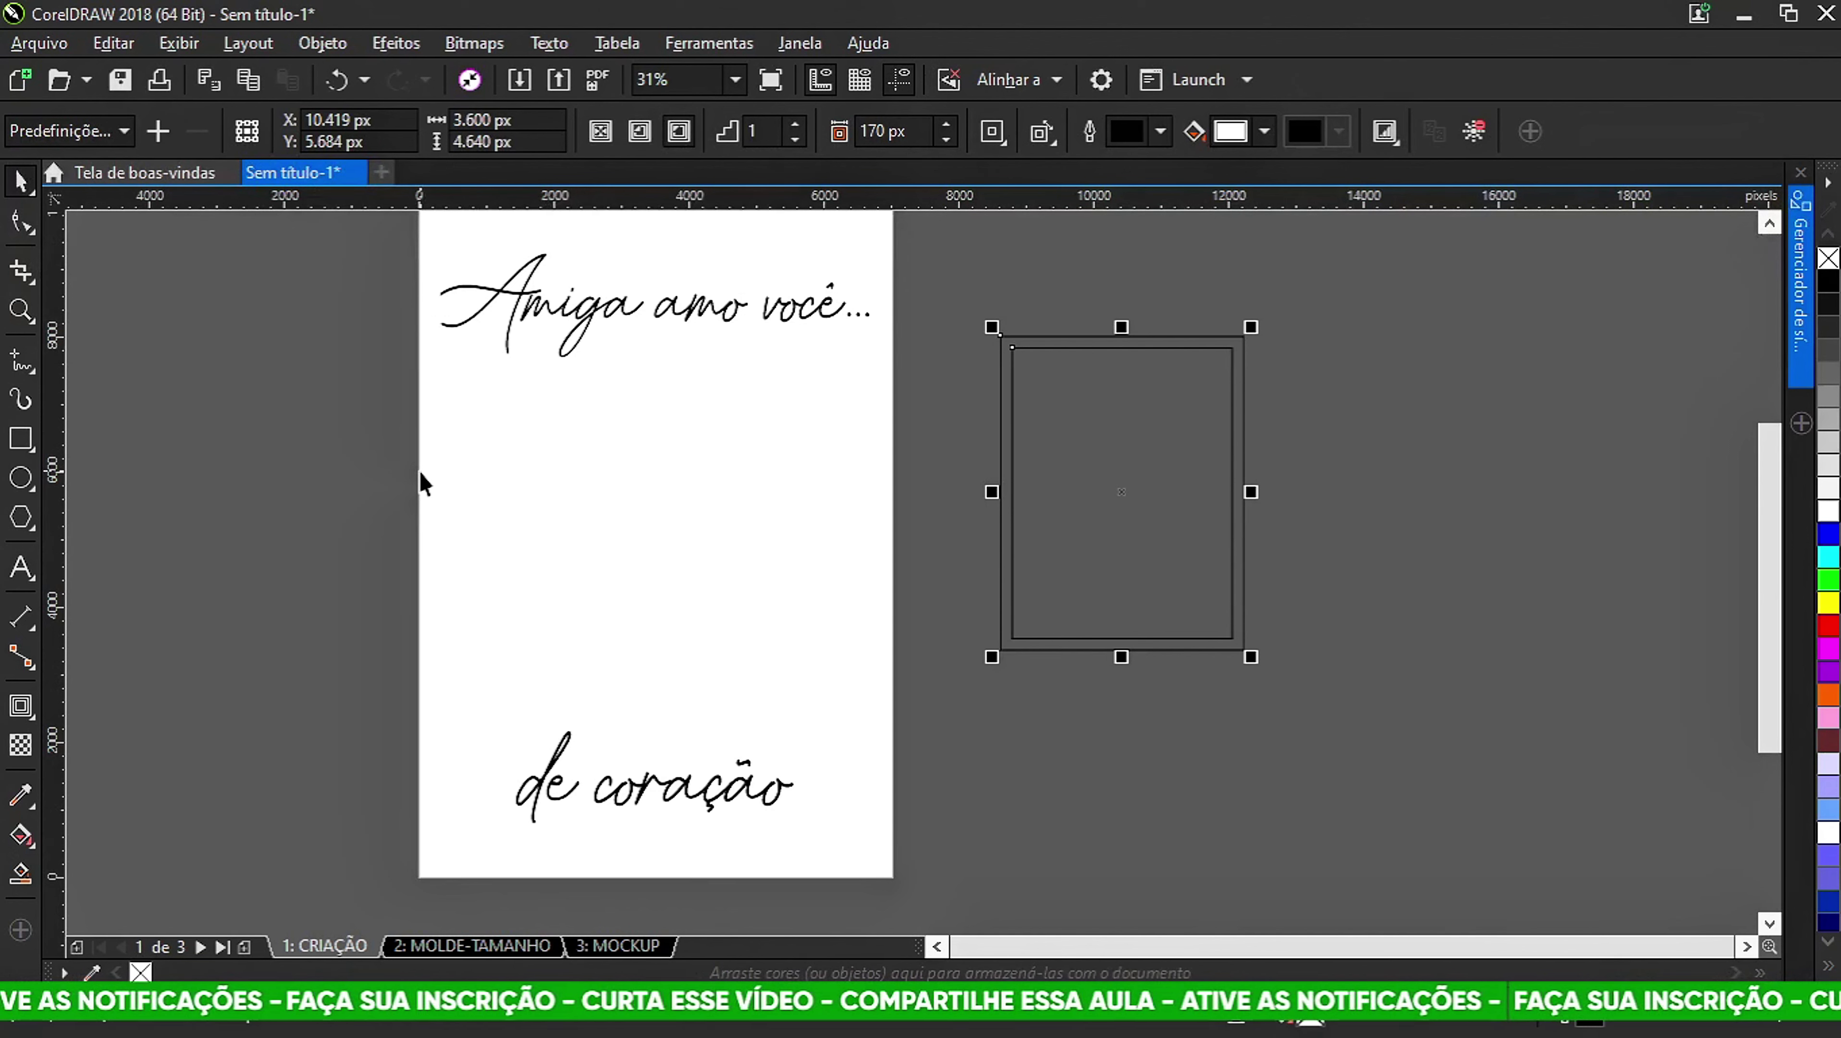
key("ctrl+k")
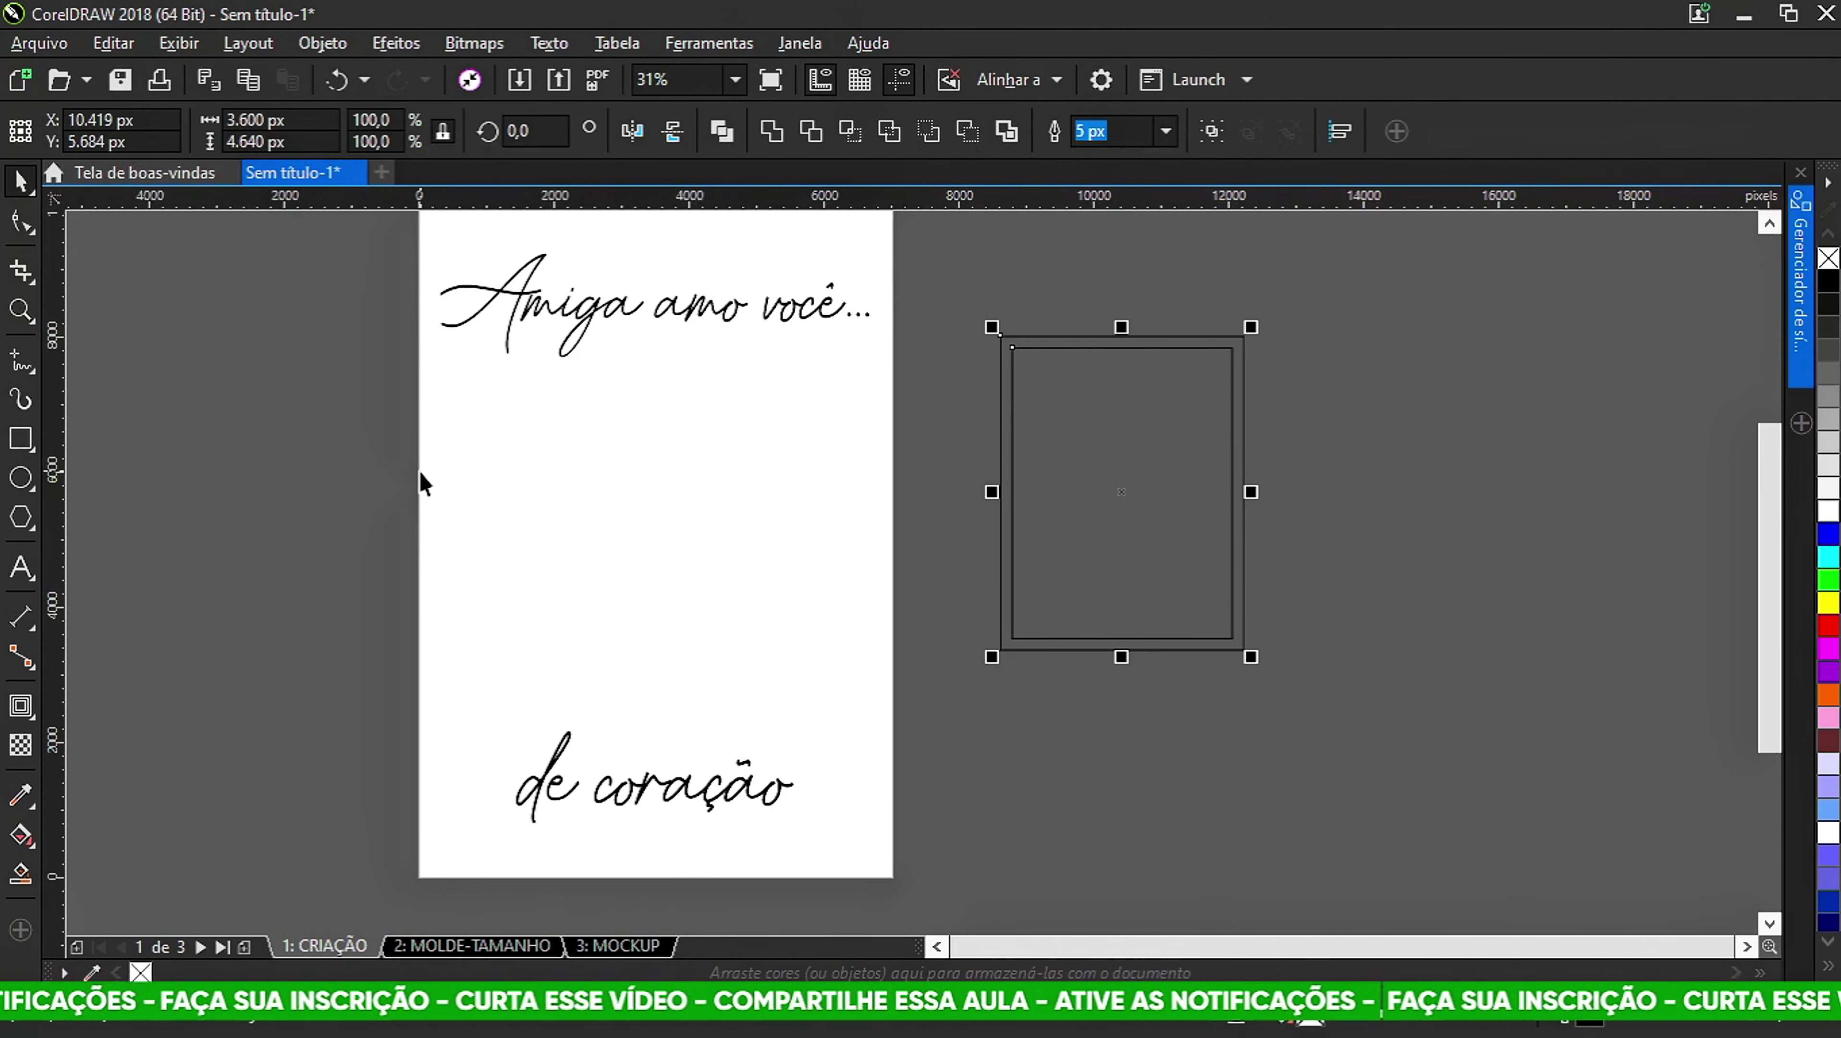
left_click(1370, 502)
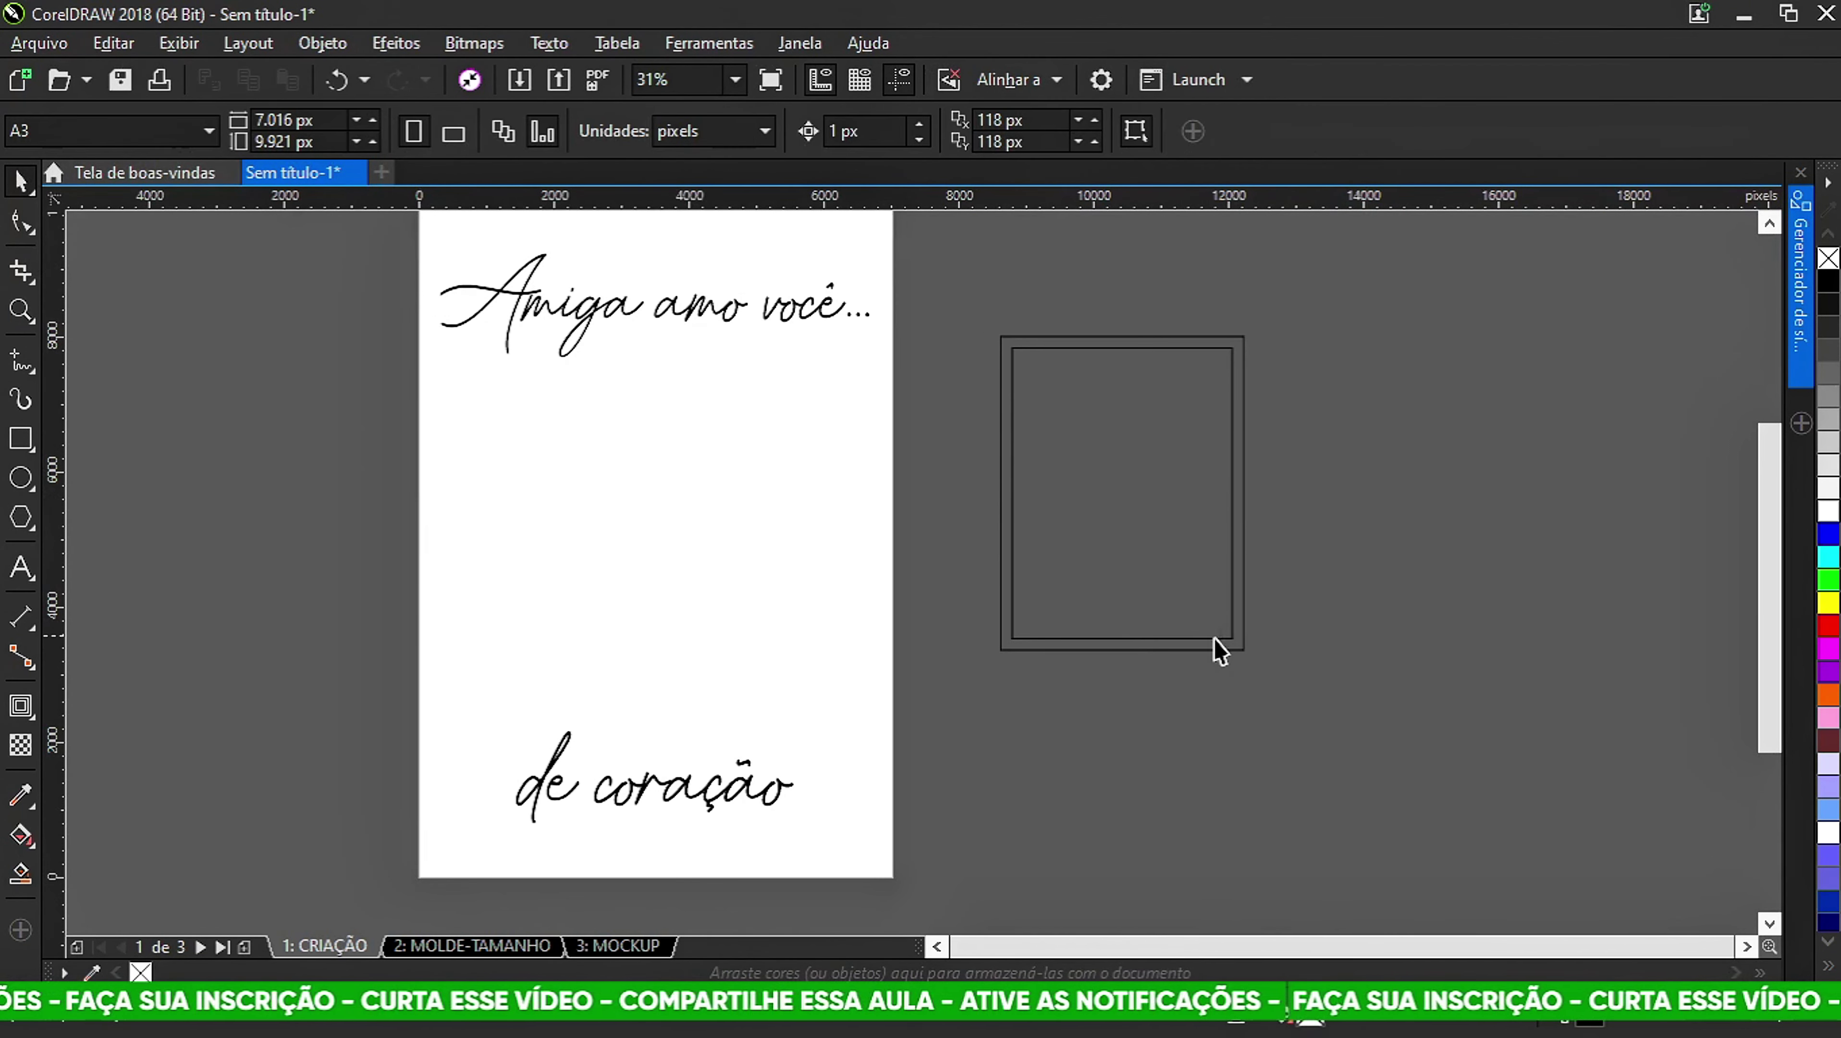
left_click(1172, 649)
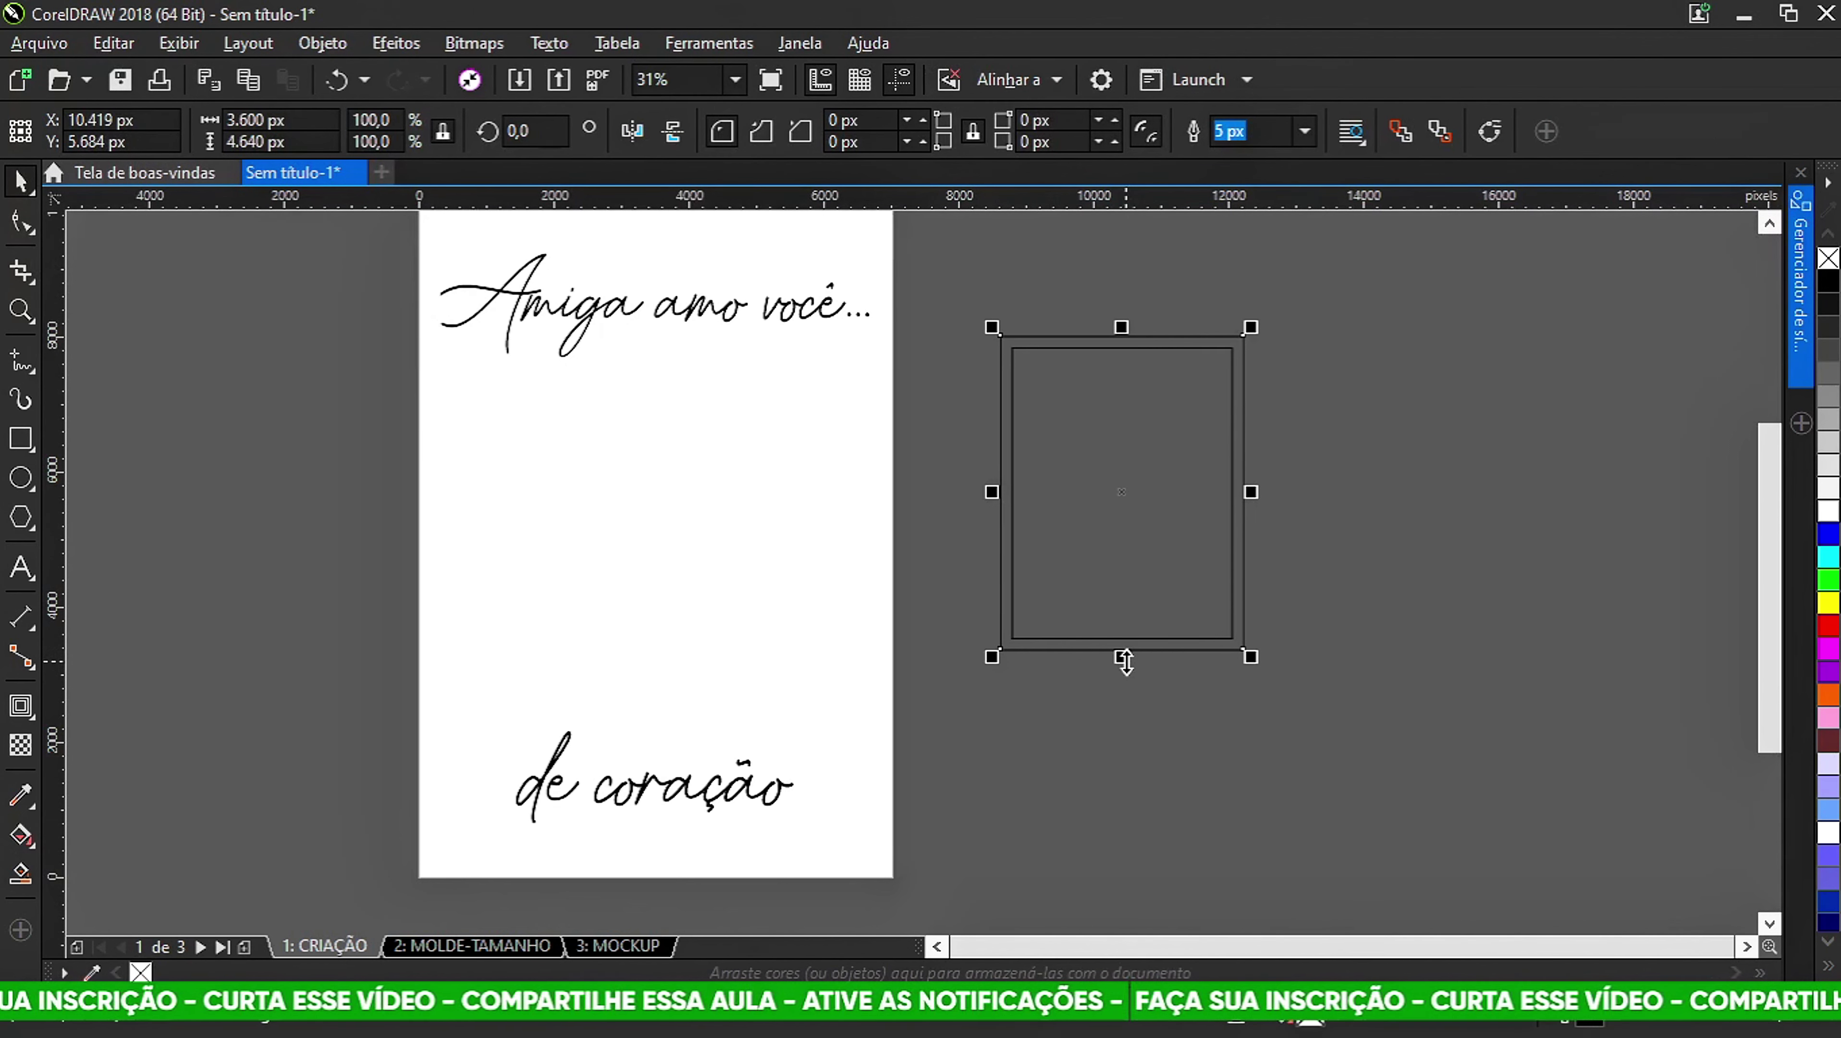
left_click_drag(1125, 659, 1119, 716)
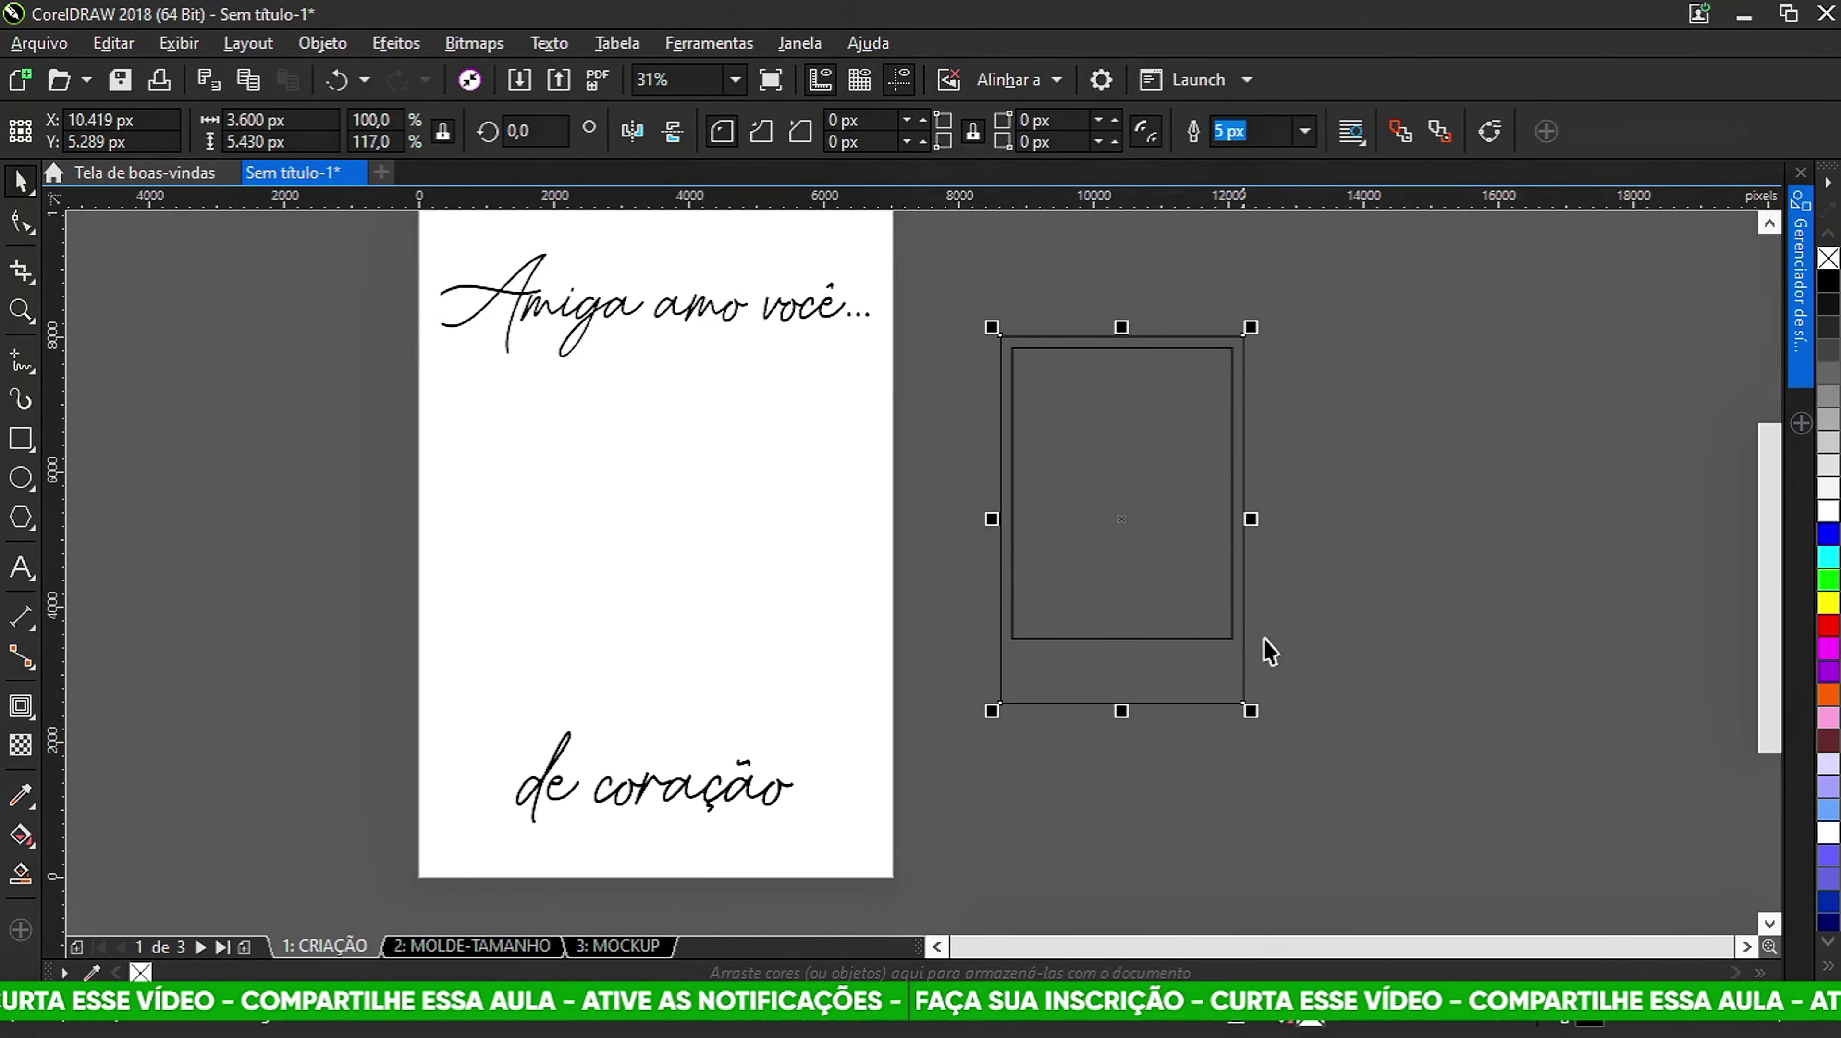
left_click(1368, 675)
Draw a circle about 140 px in diameter above the frame's upper-left corner, with a matching one level with it above the upper-right corner.
scroll(1109, 303, "up", 1)
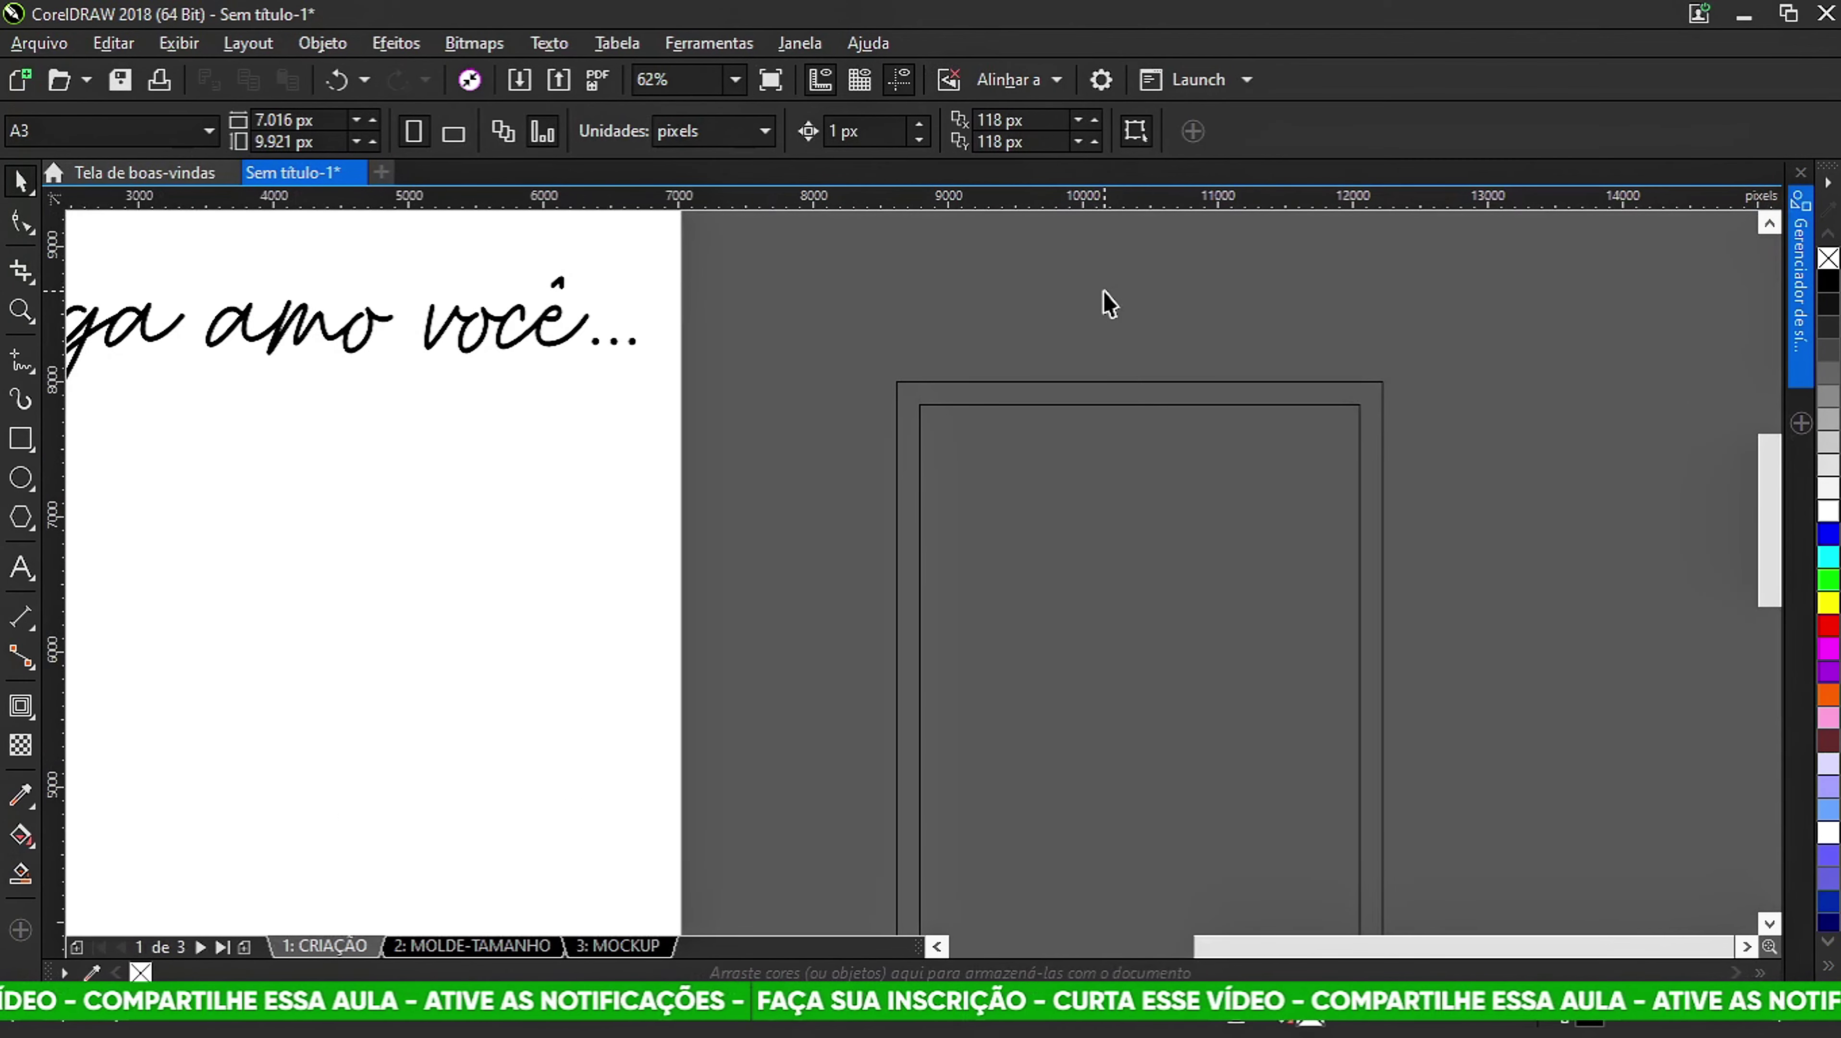
scroll(1044, 362, "up", 1)
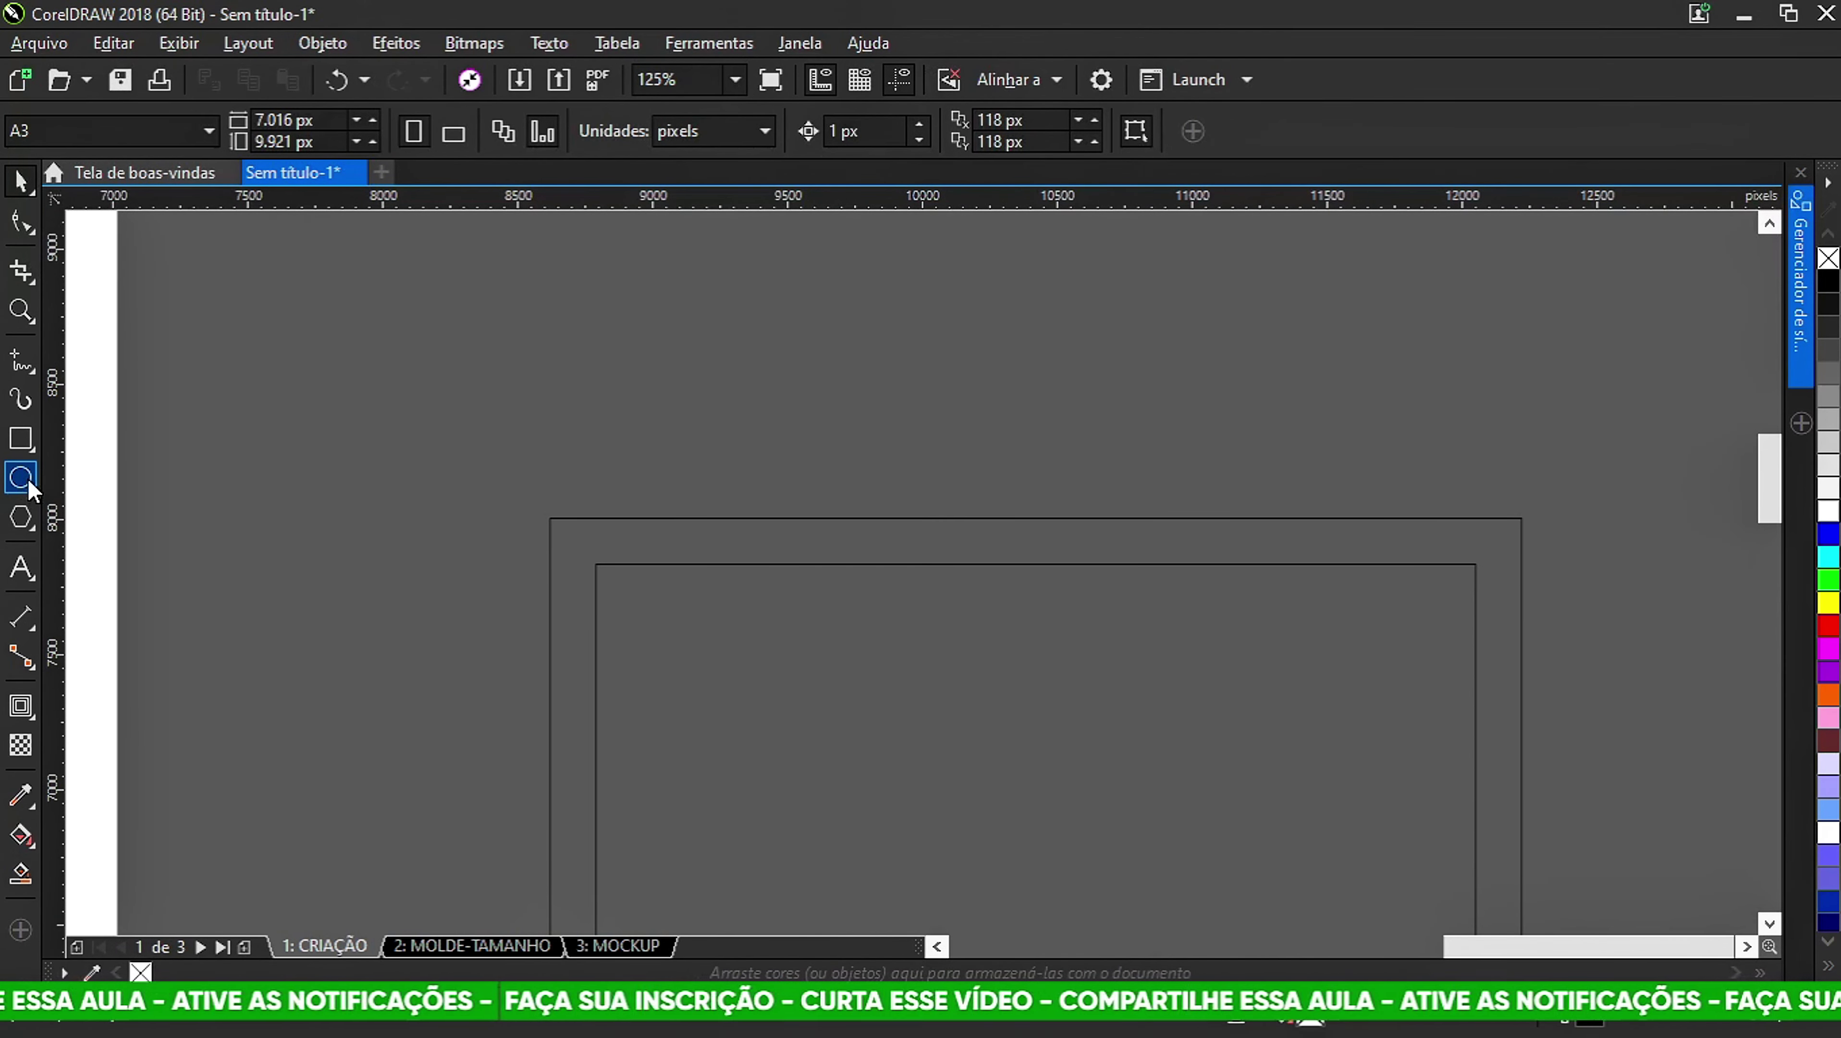
left_click(21, 480)
left_click_drag(600, 398, 1495, 413)
left_click(21, 181)
Blend the left circle into the right circle with 20 steps.
left_click(594, 392)
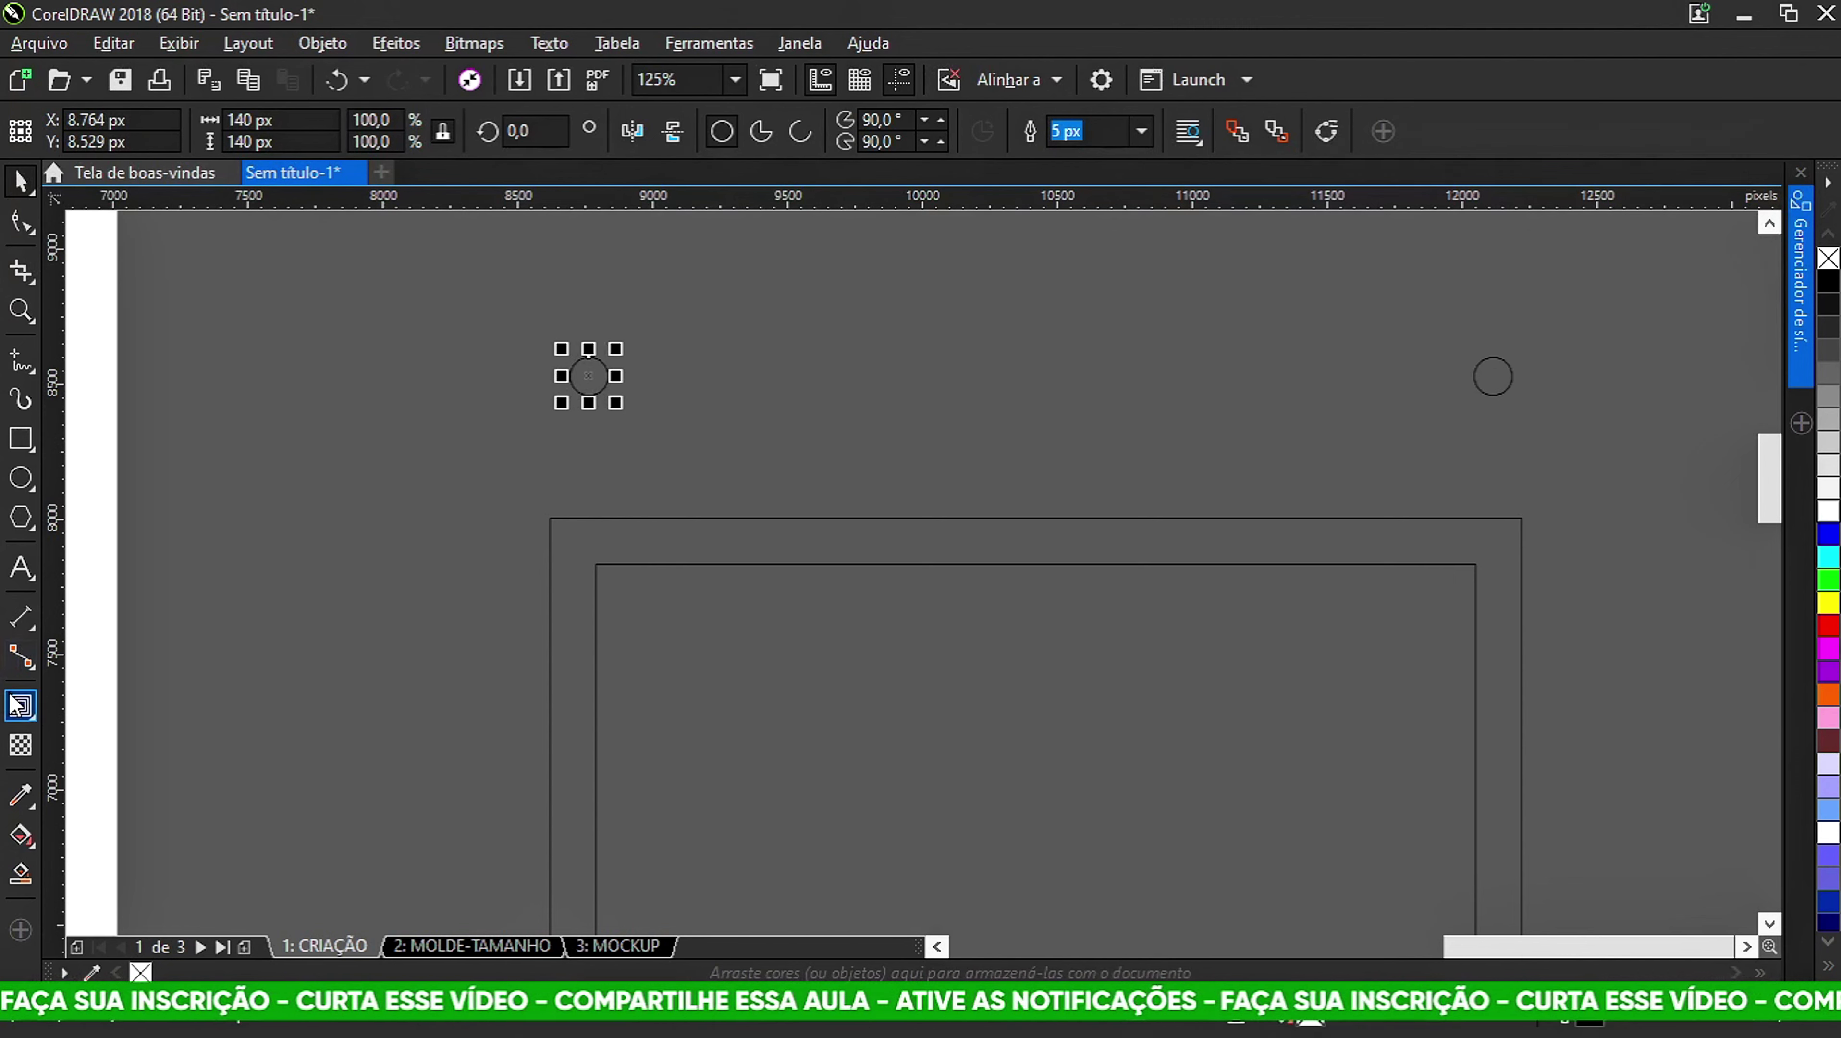
left_click(22, 709)
left_click(130, 764)
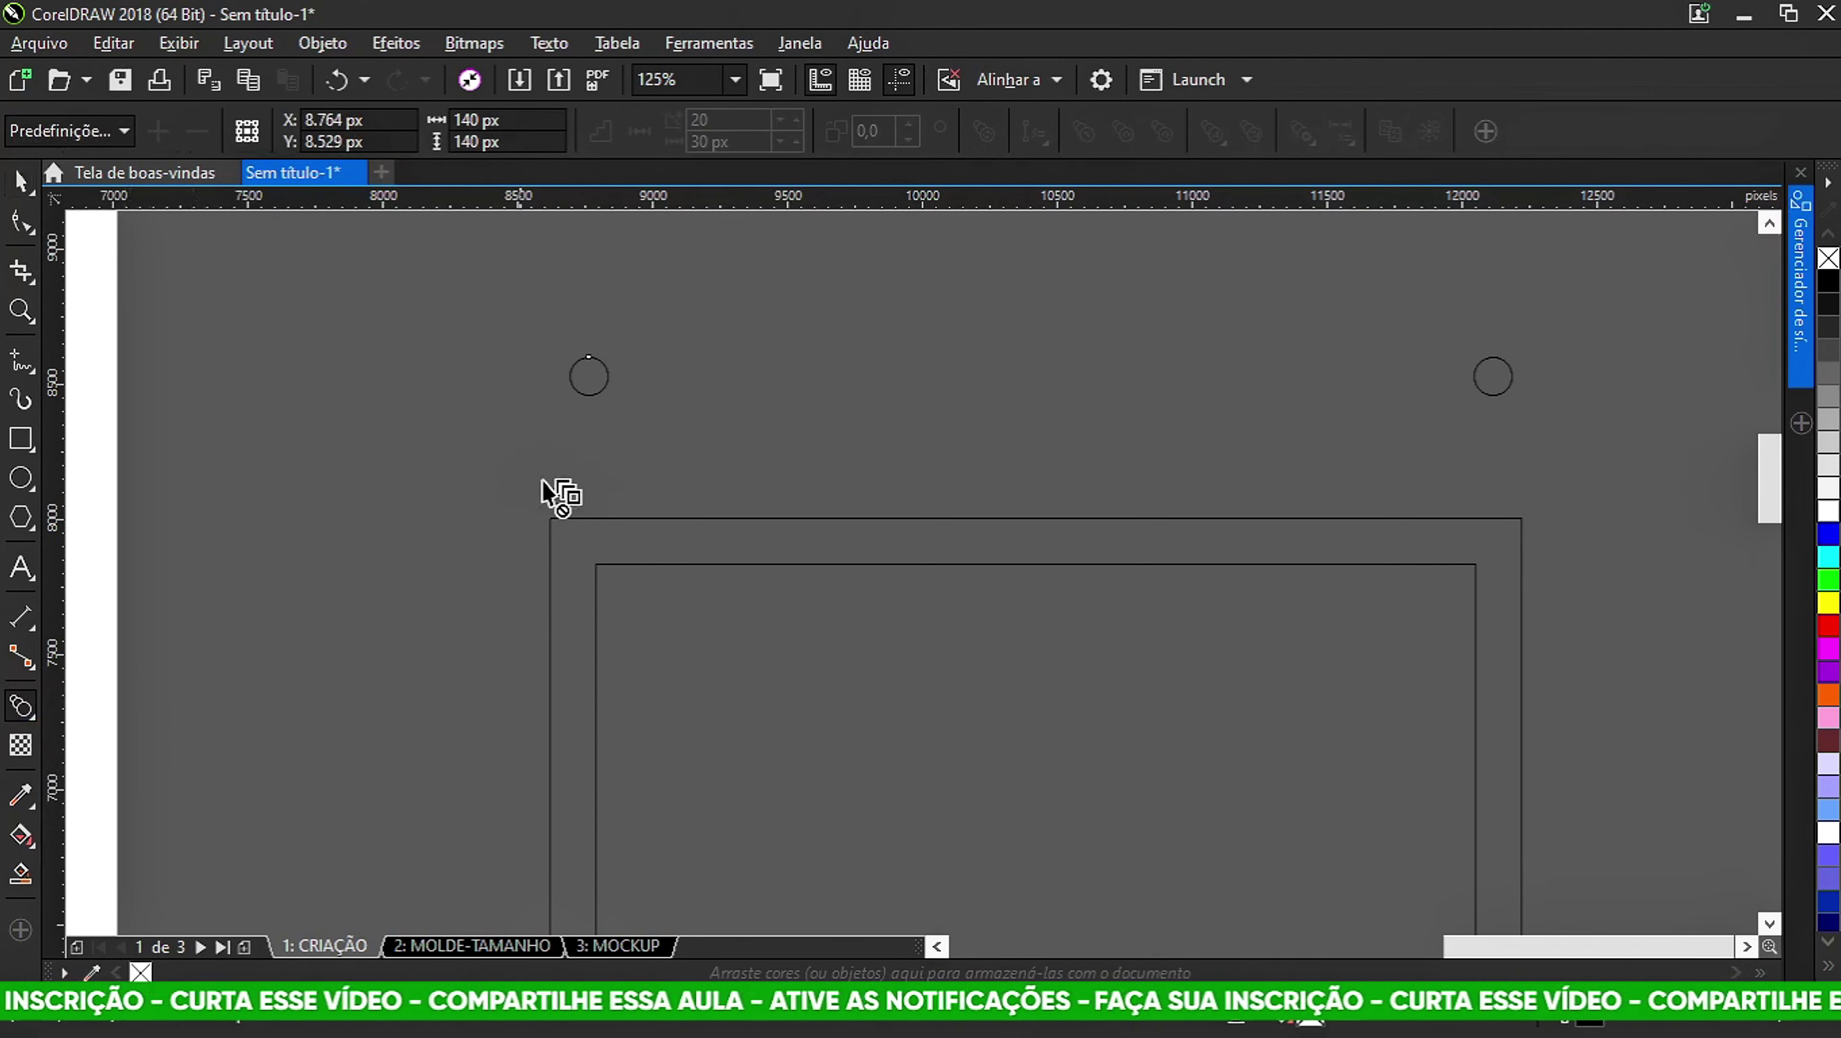
left_click_drag(587, 380, 1484, 386)
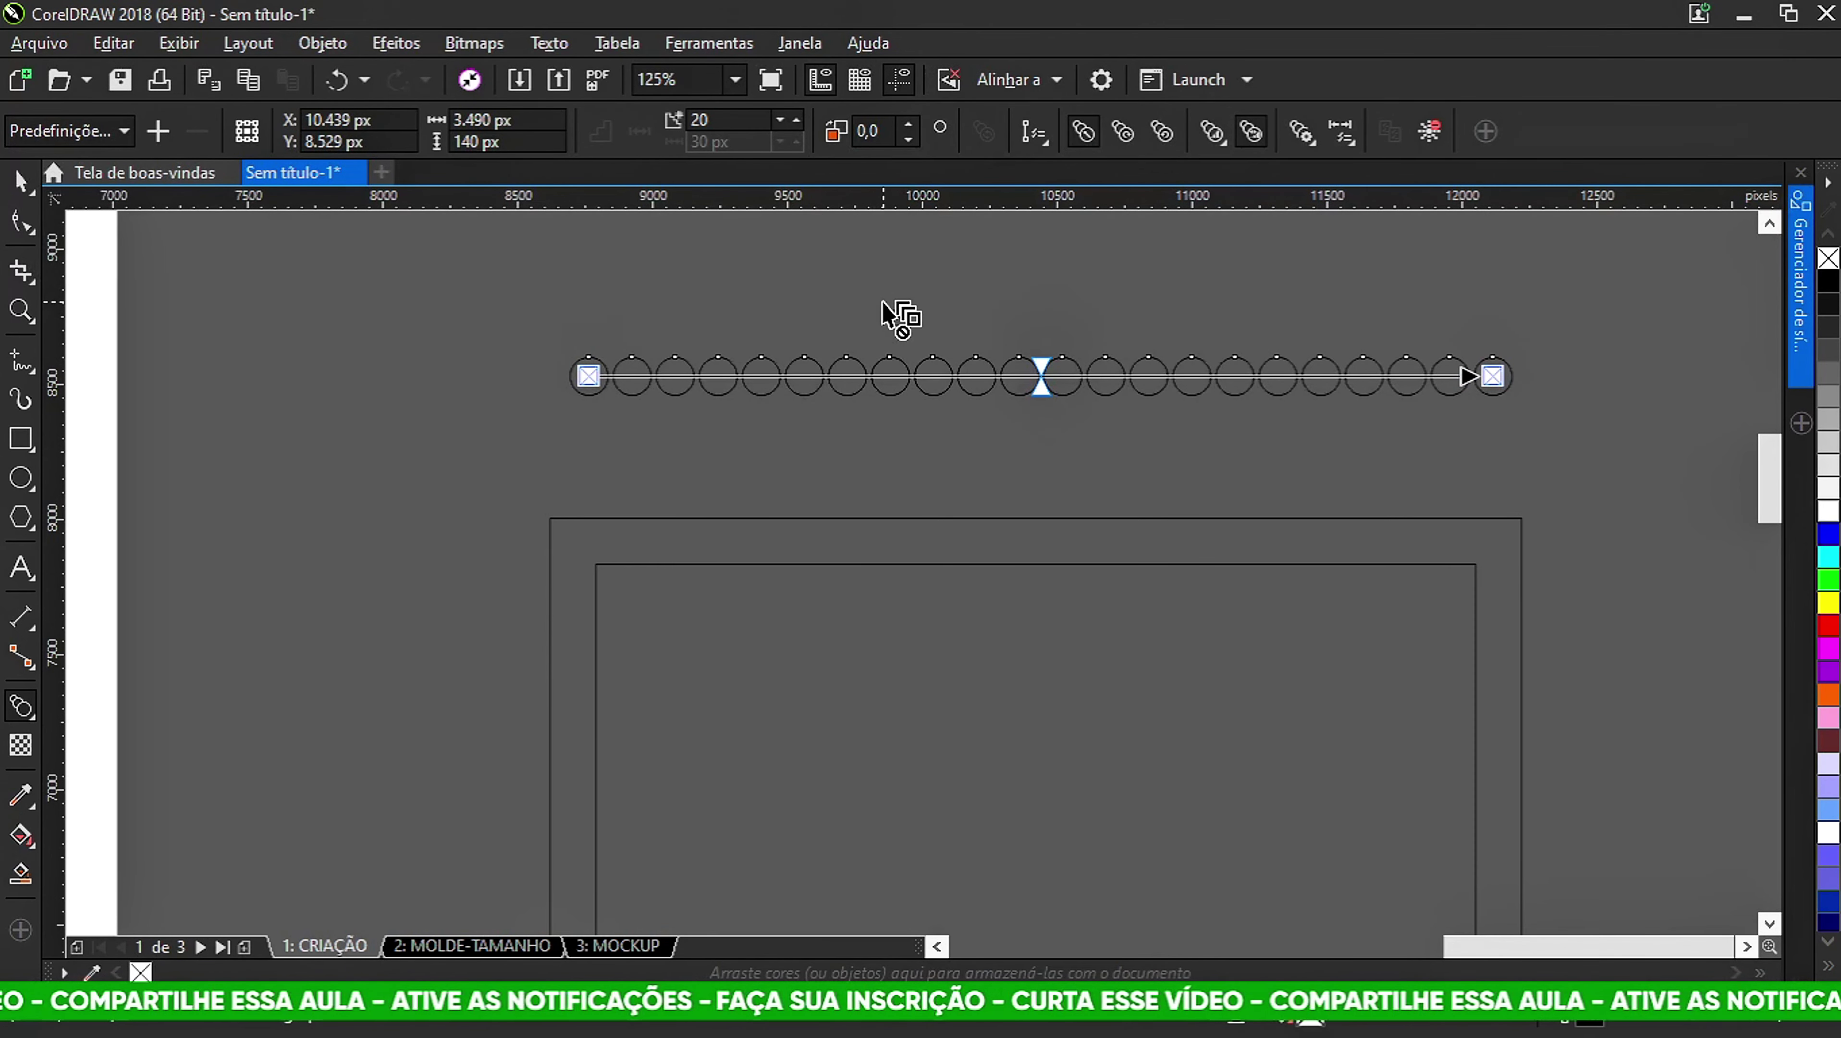
Assign the outer rectangle as the new path of the circle blend.
left_click(1040, 138)
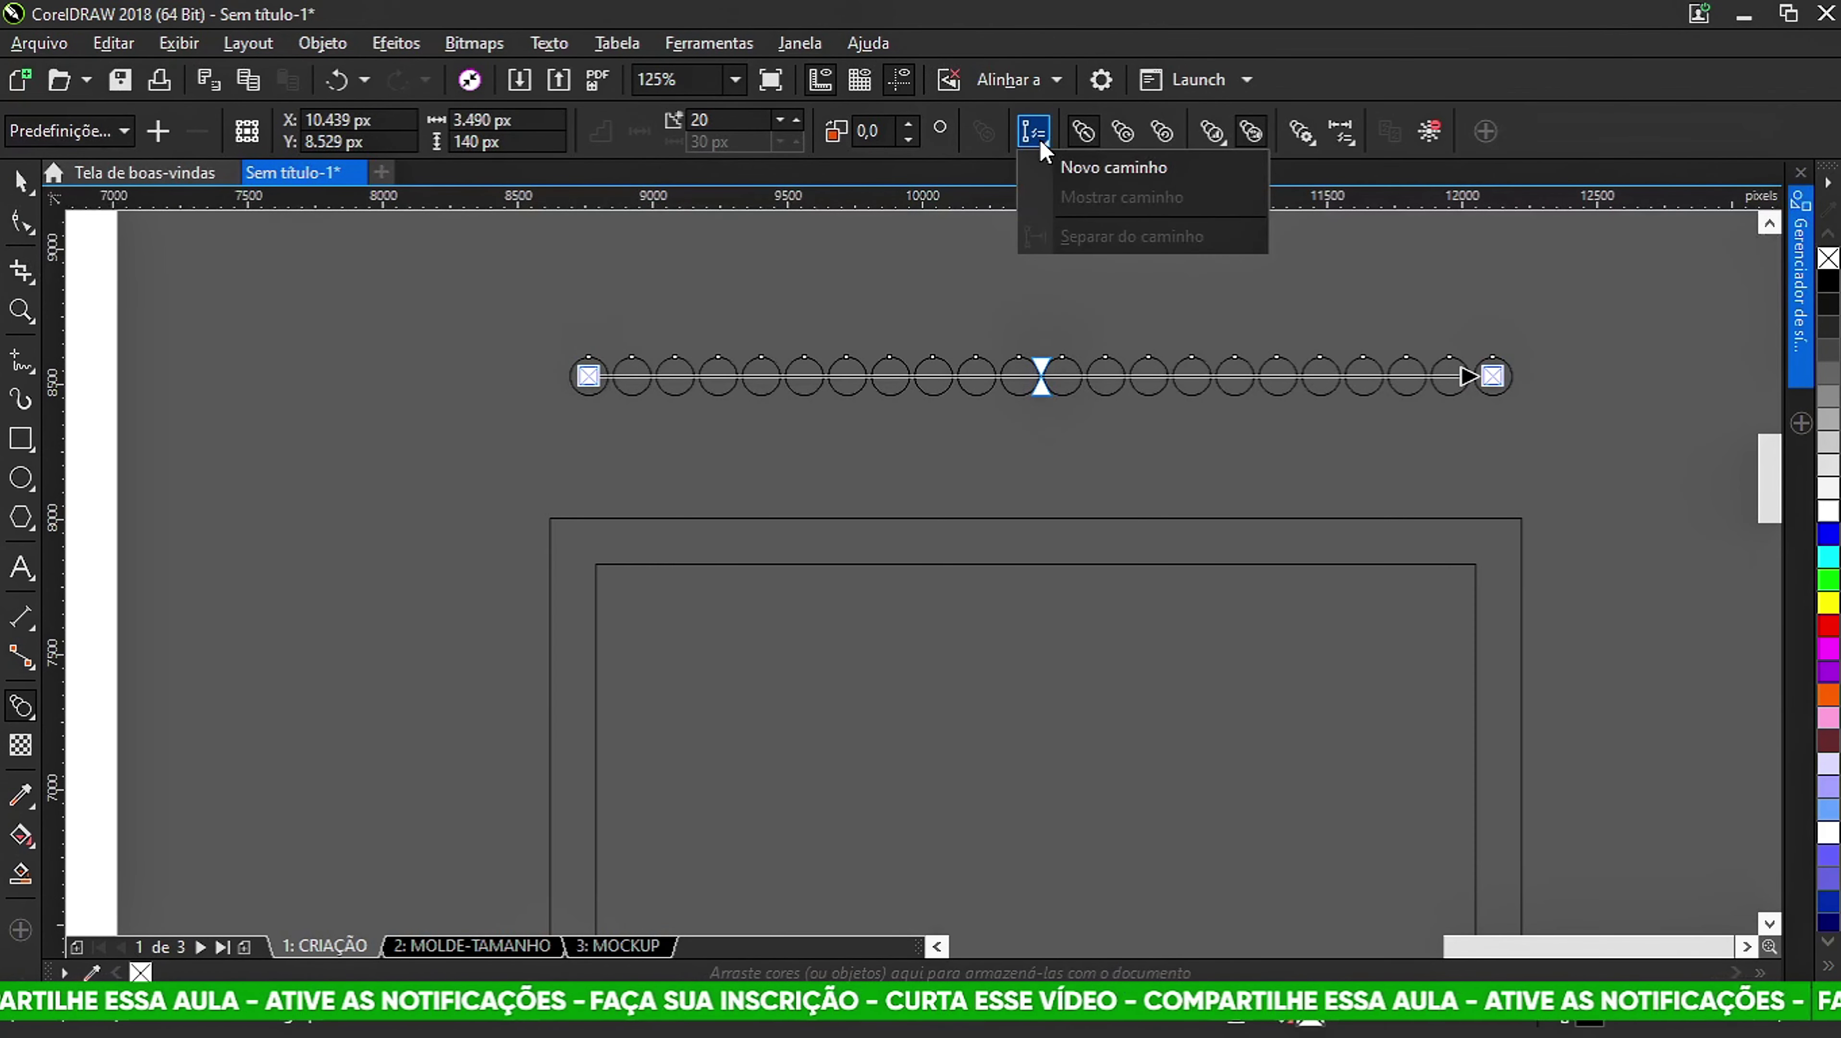
left_click(1079, 168)
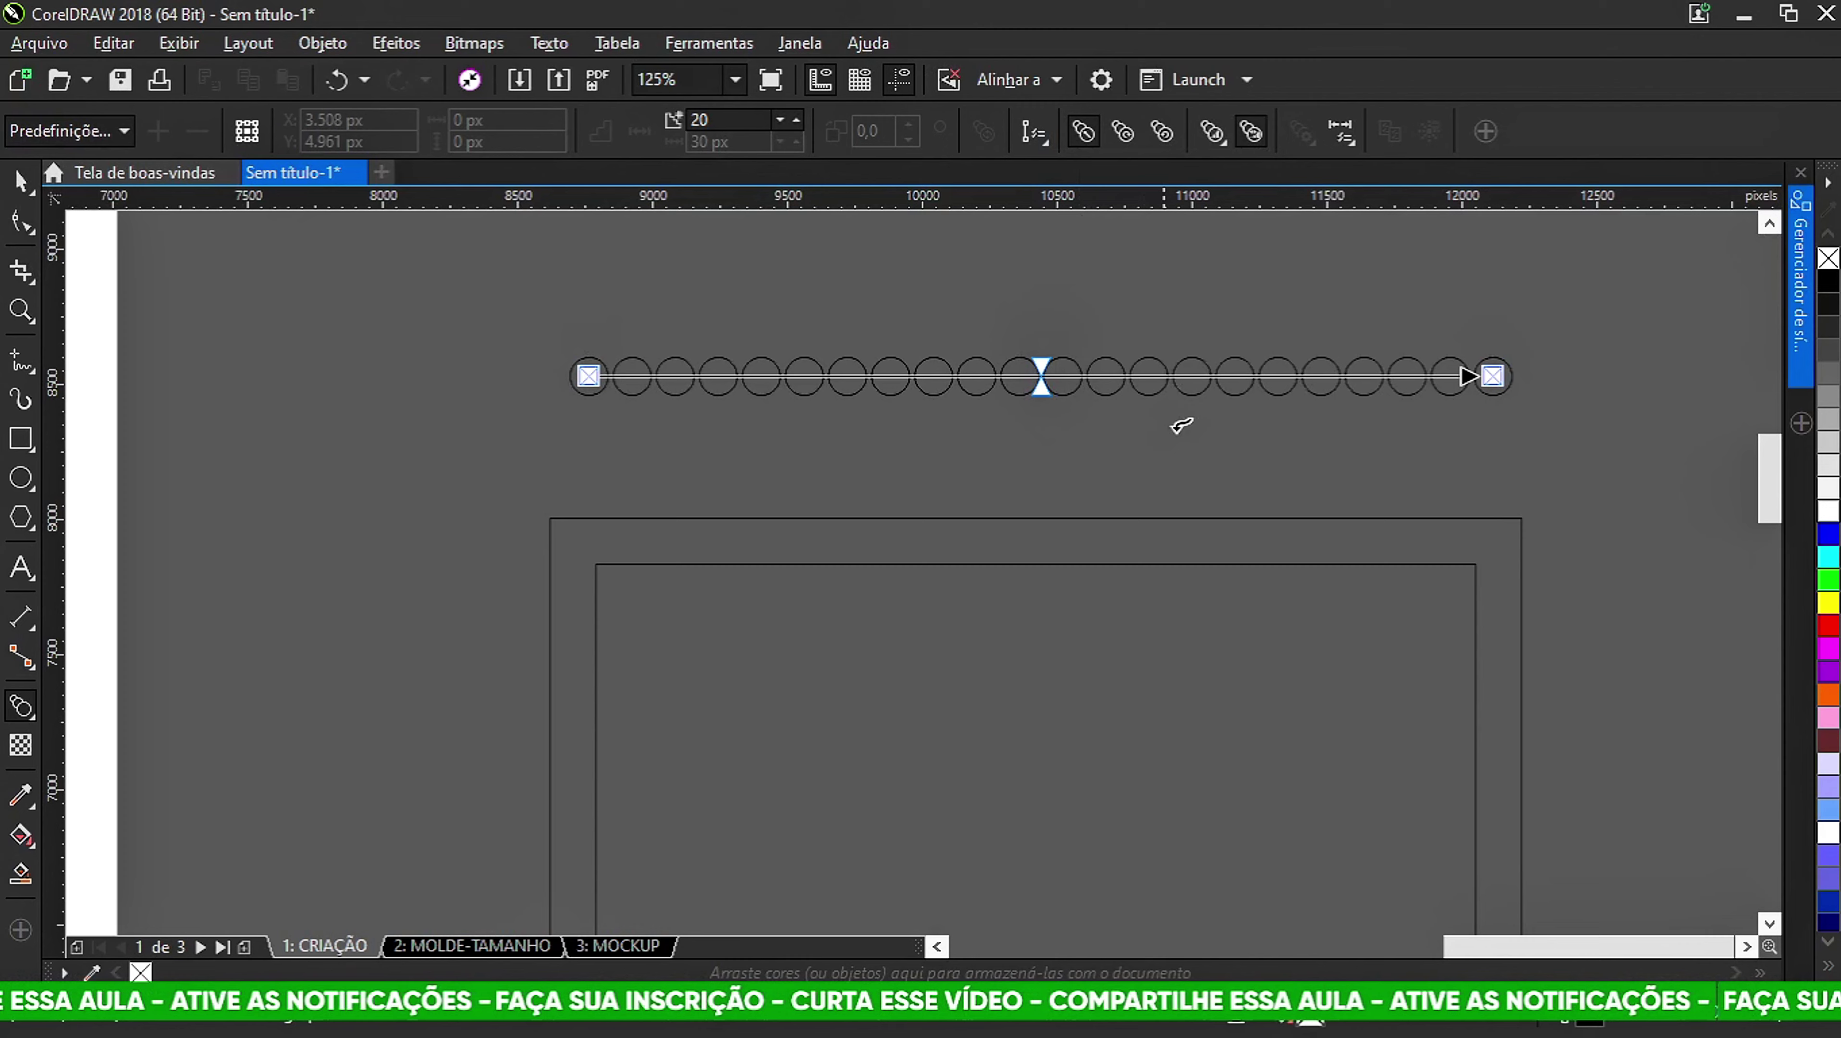
left_click(1208, 515)
Distribute the circle blend along the full path of the outer rectangle.
scroll(904, 403, "down", 3)
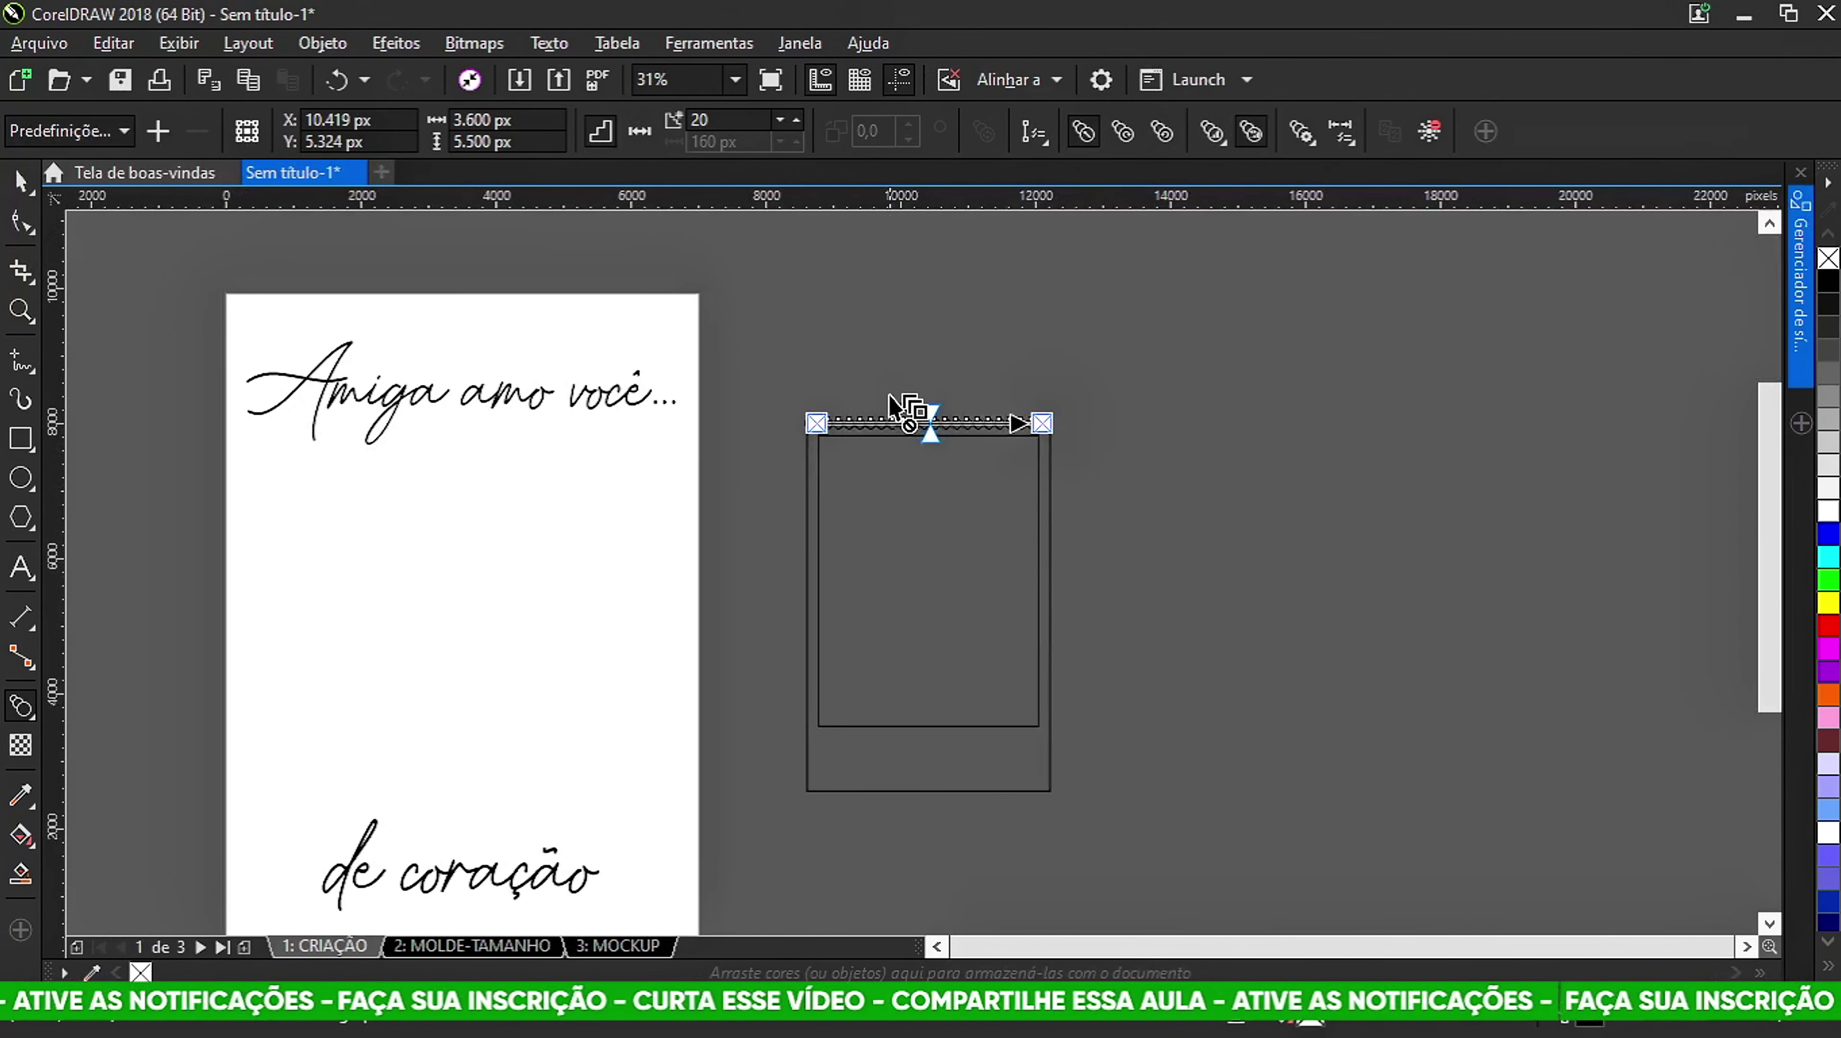
scroll(900, 412, "up", 2)
scroll(1204, 452, "up", 2)
scroll(1254, 485, "up", 2)
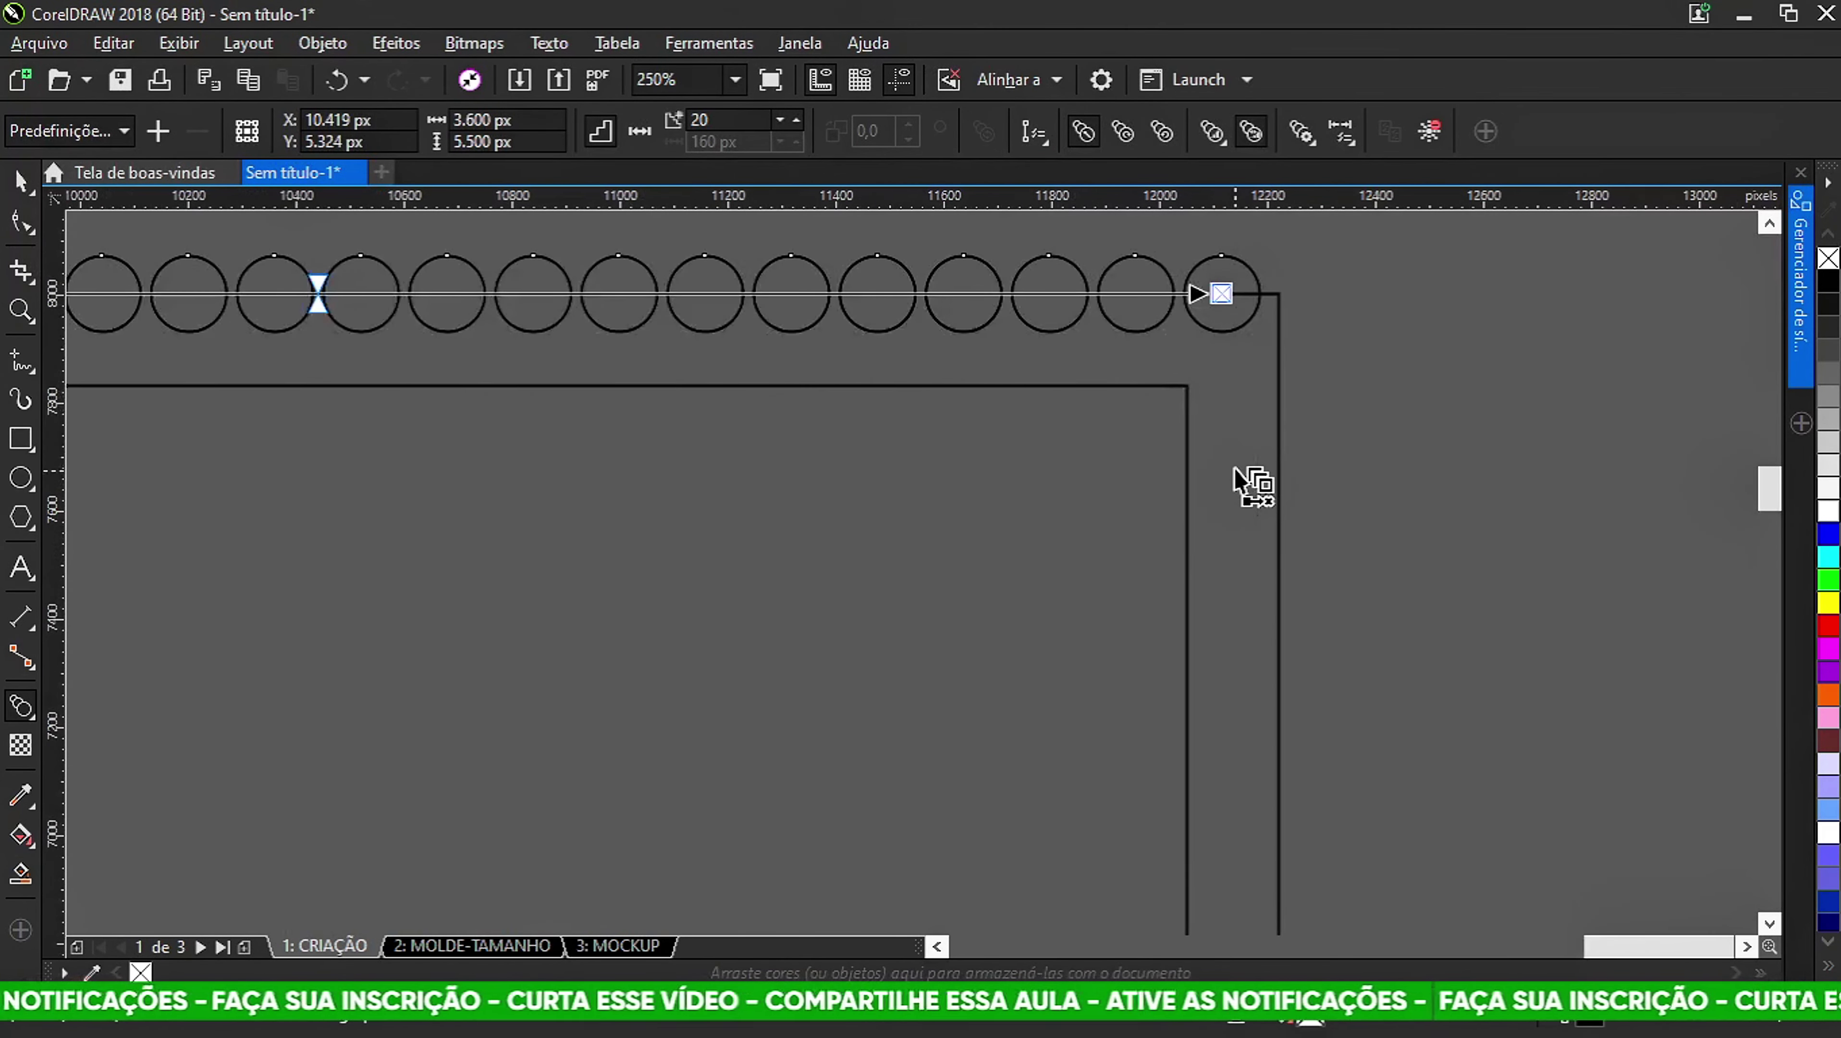
scroll(1214, 407, "down", 4)
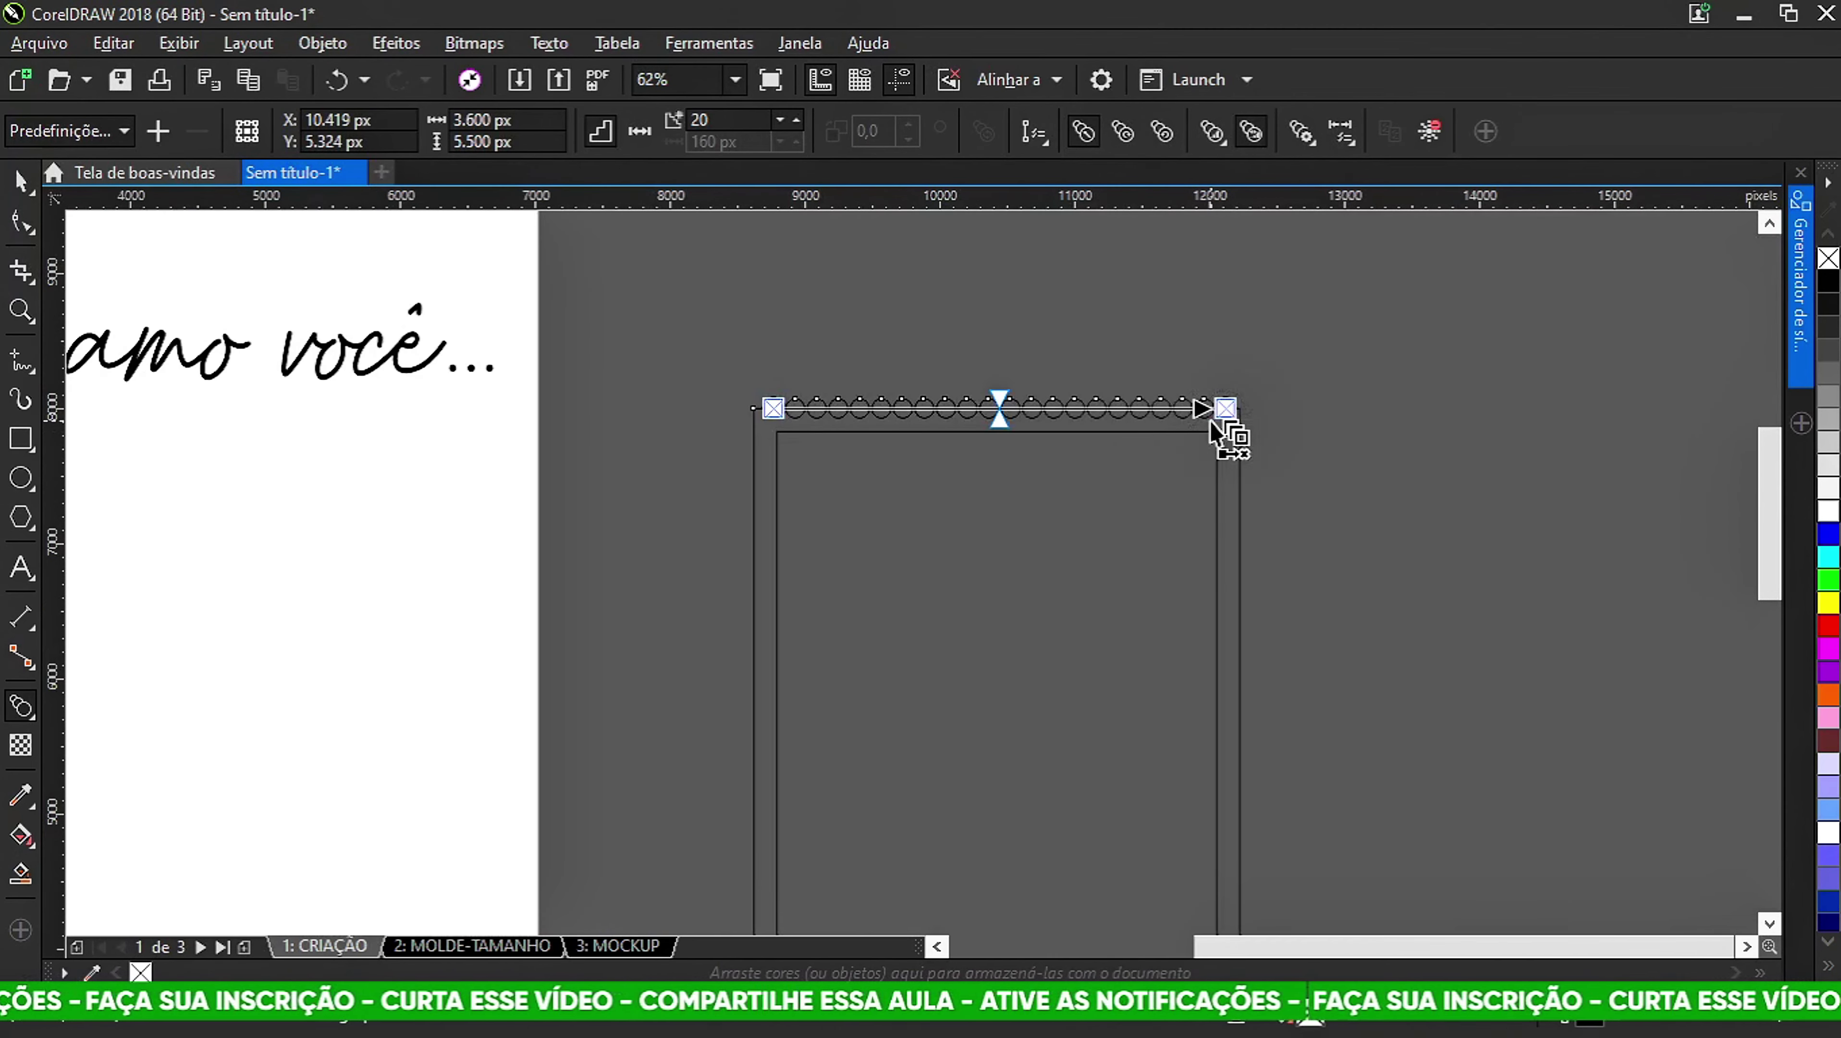
scroll(973, 462, "up", 2)
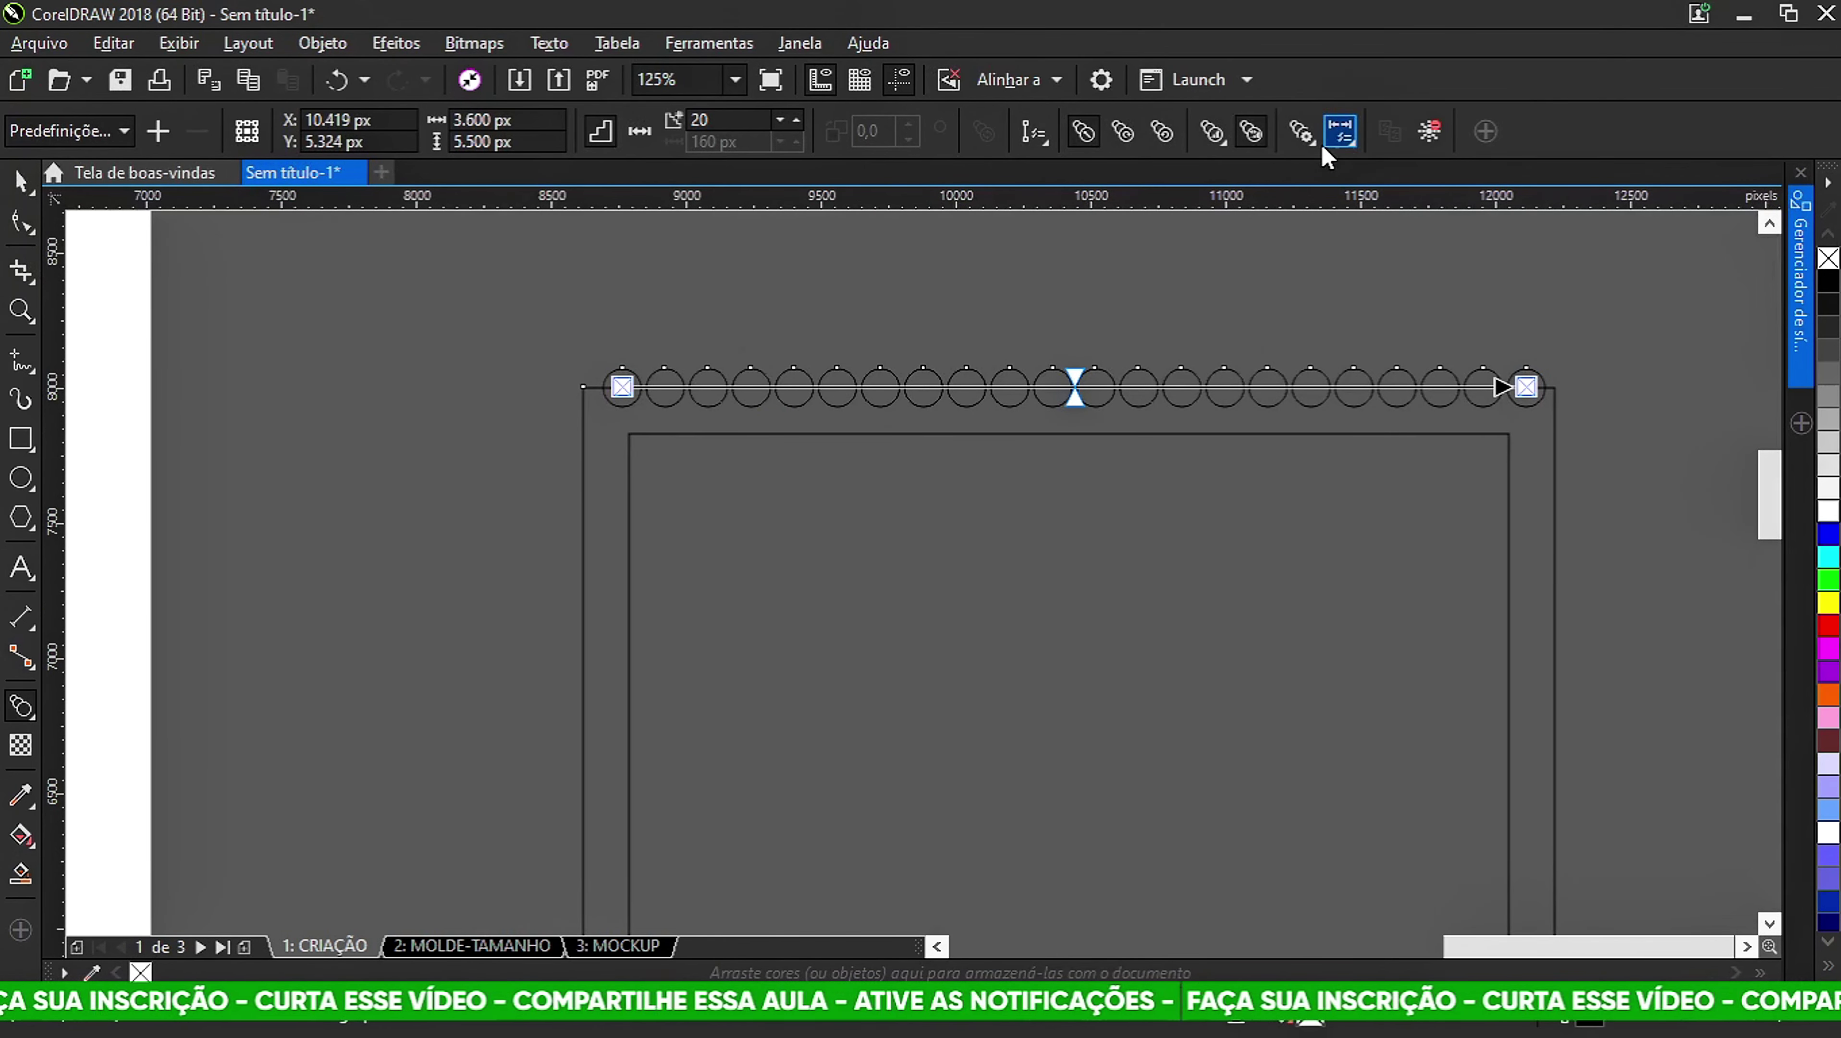
left_click(1301, 131)
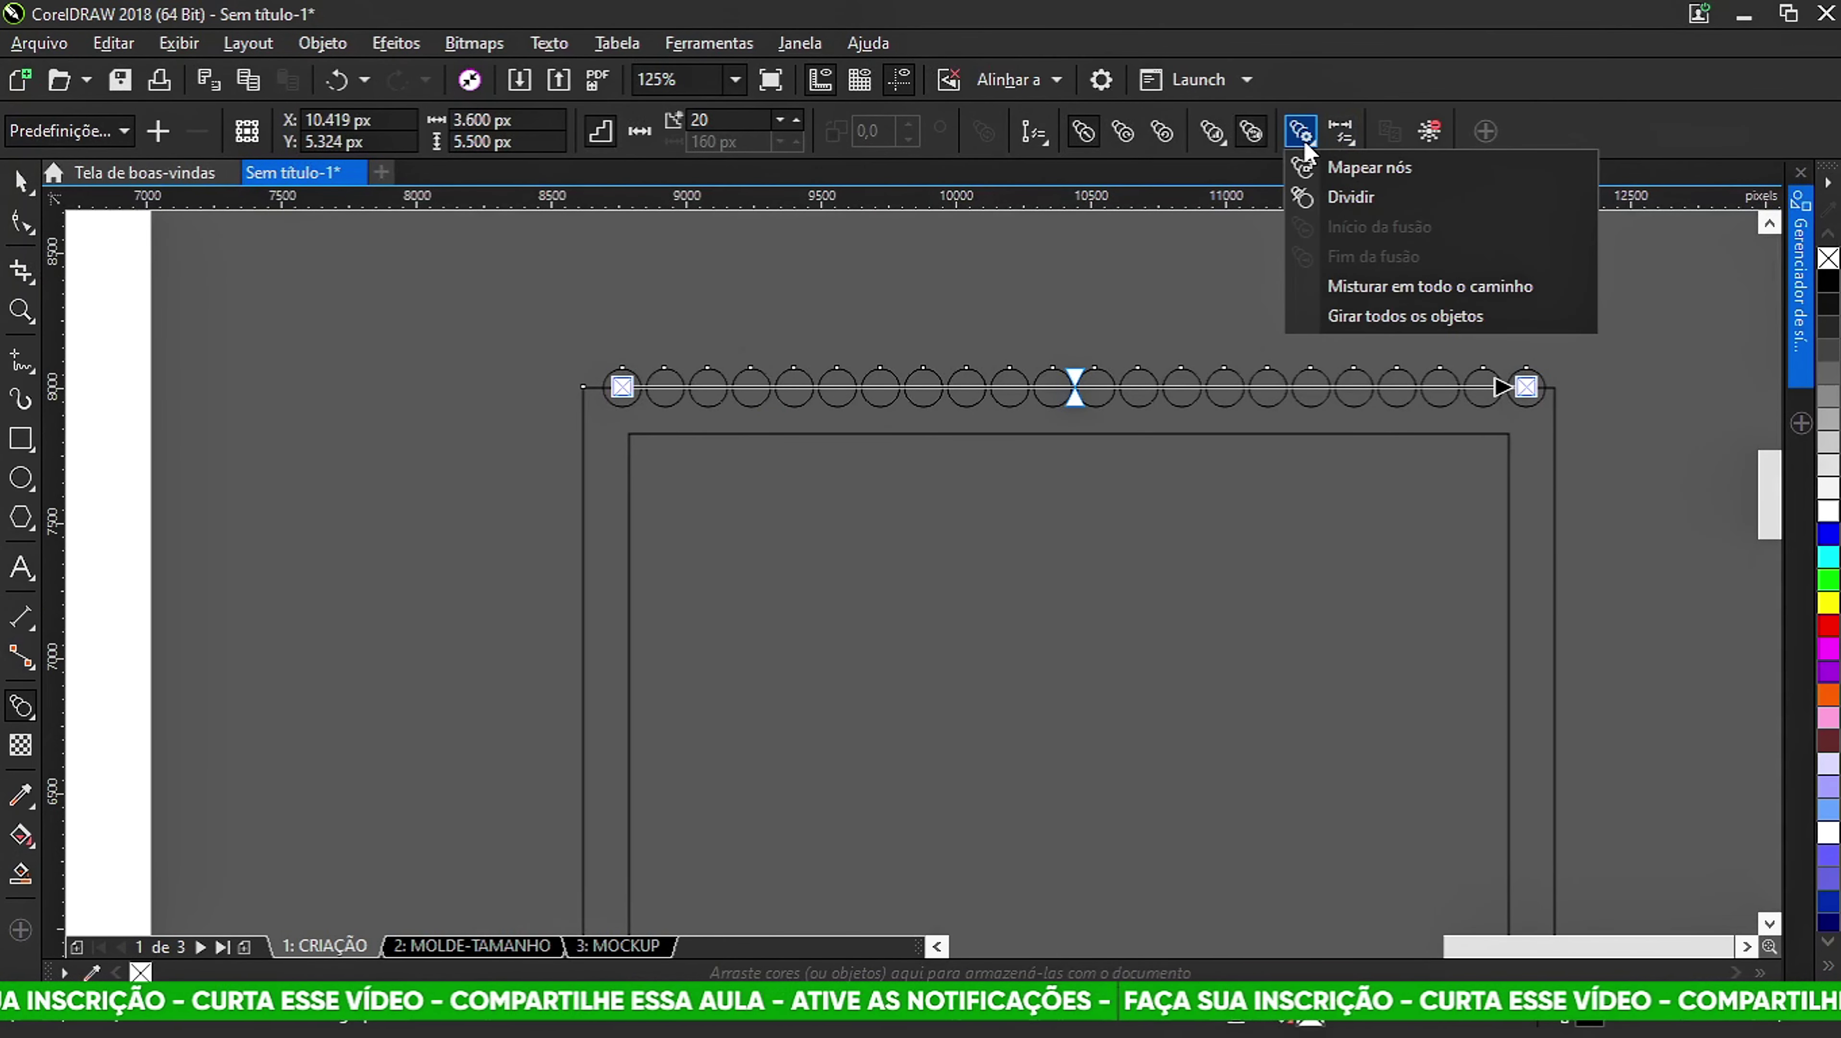
left_click(1350, 288)
Increase the circle blend to 150 steps and fine-tune it to 154 steps.
scroll(1035, 316, "down", 3)
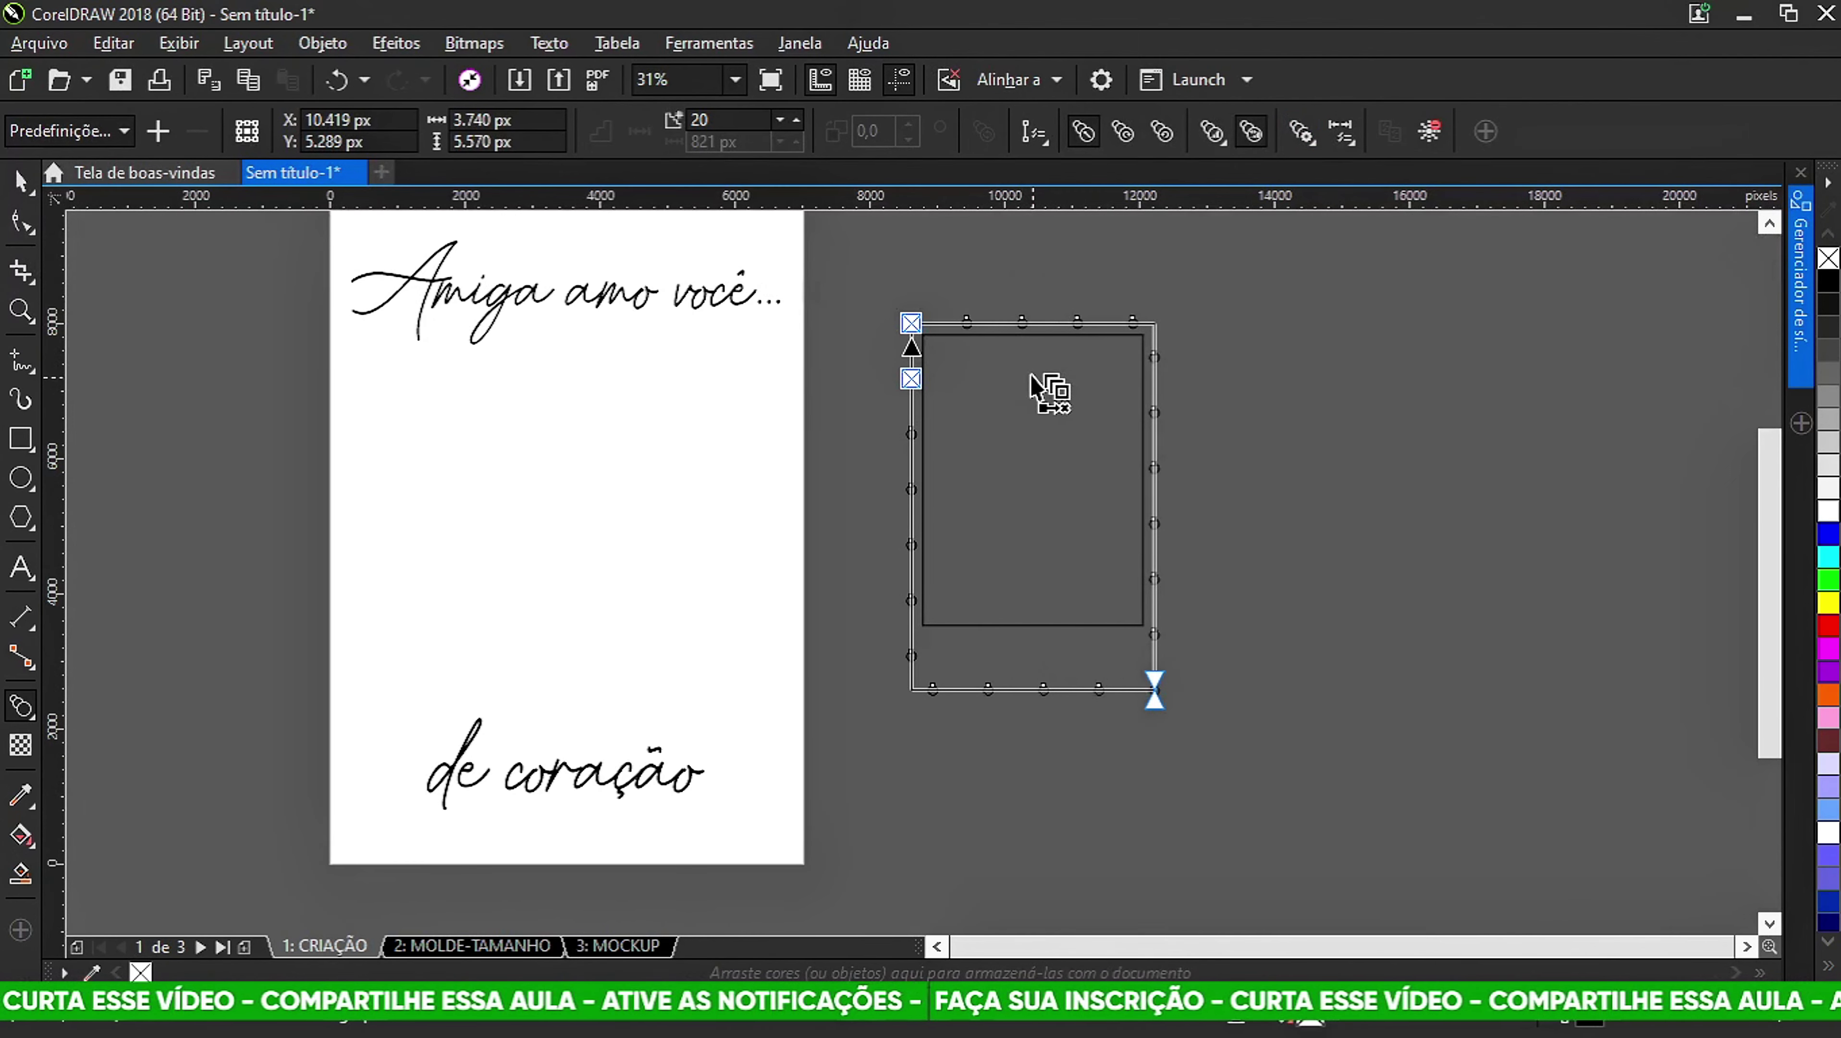
scroll(988, 305, "up", 1)
scroll(972, 292, "up", 1)
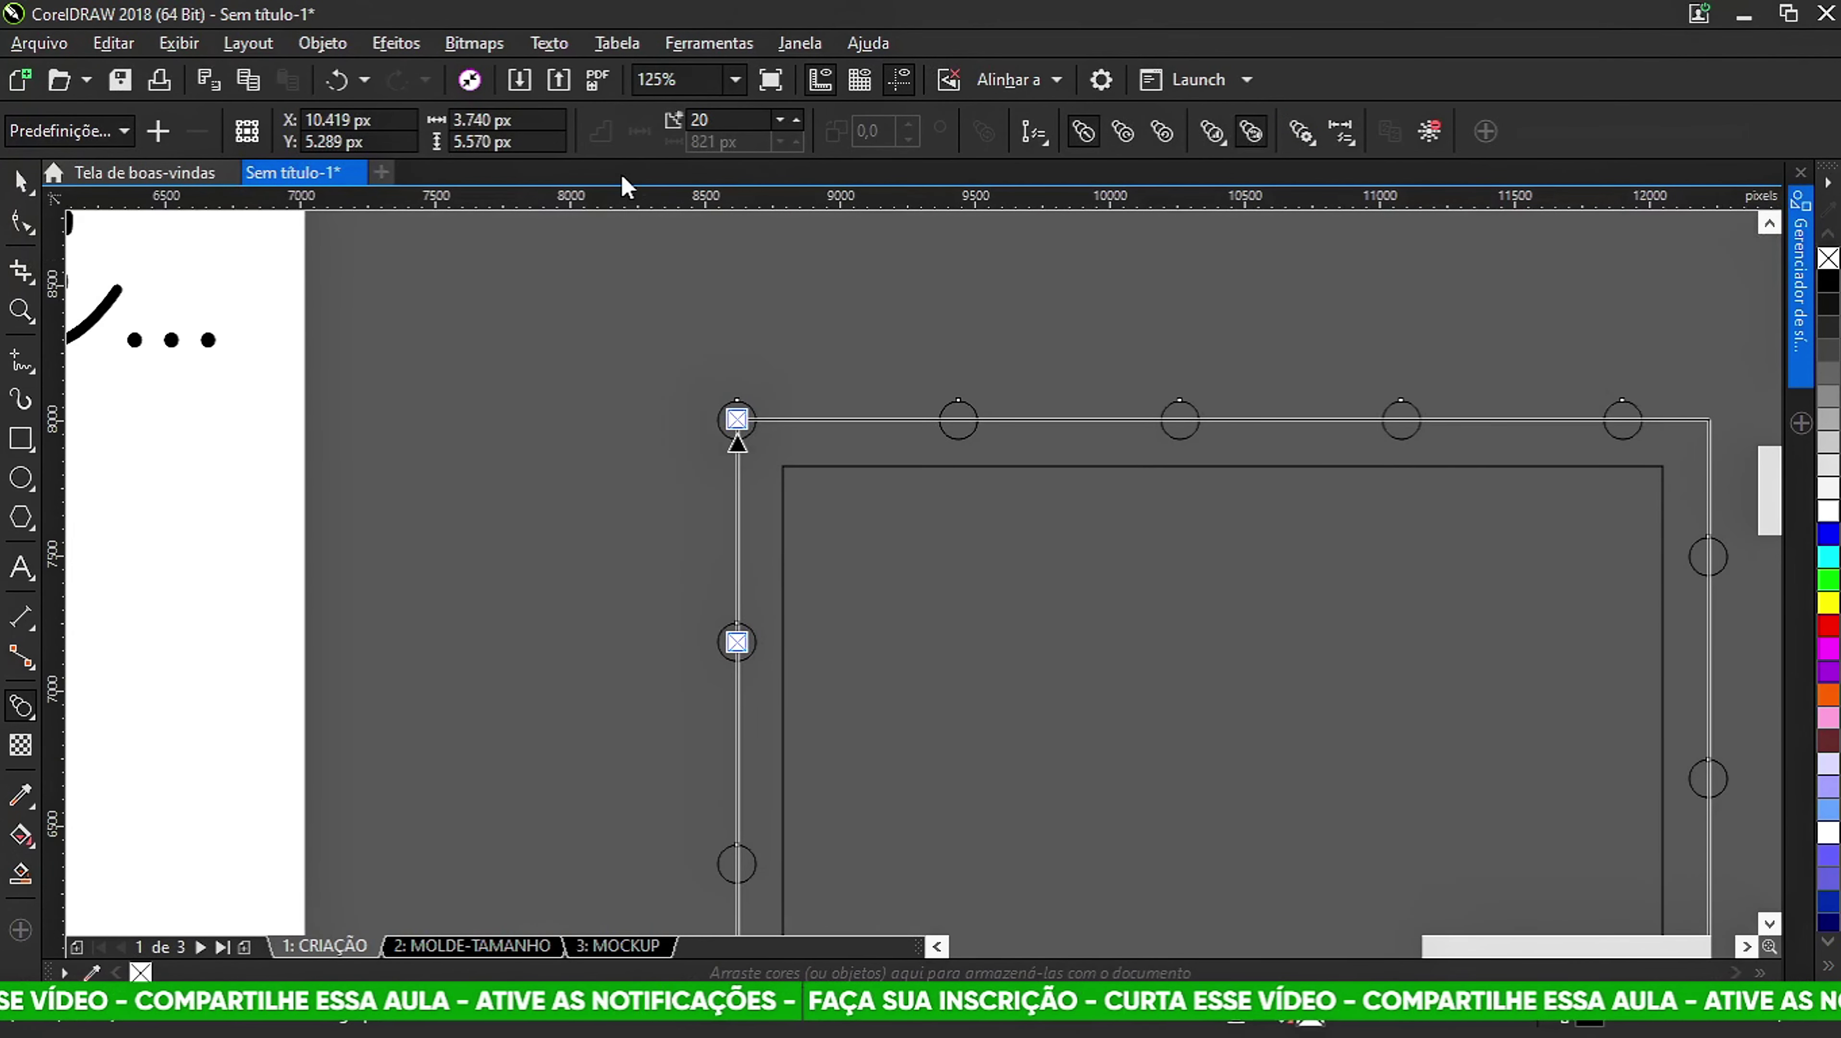
scroll(734, 250, "down", 1)
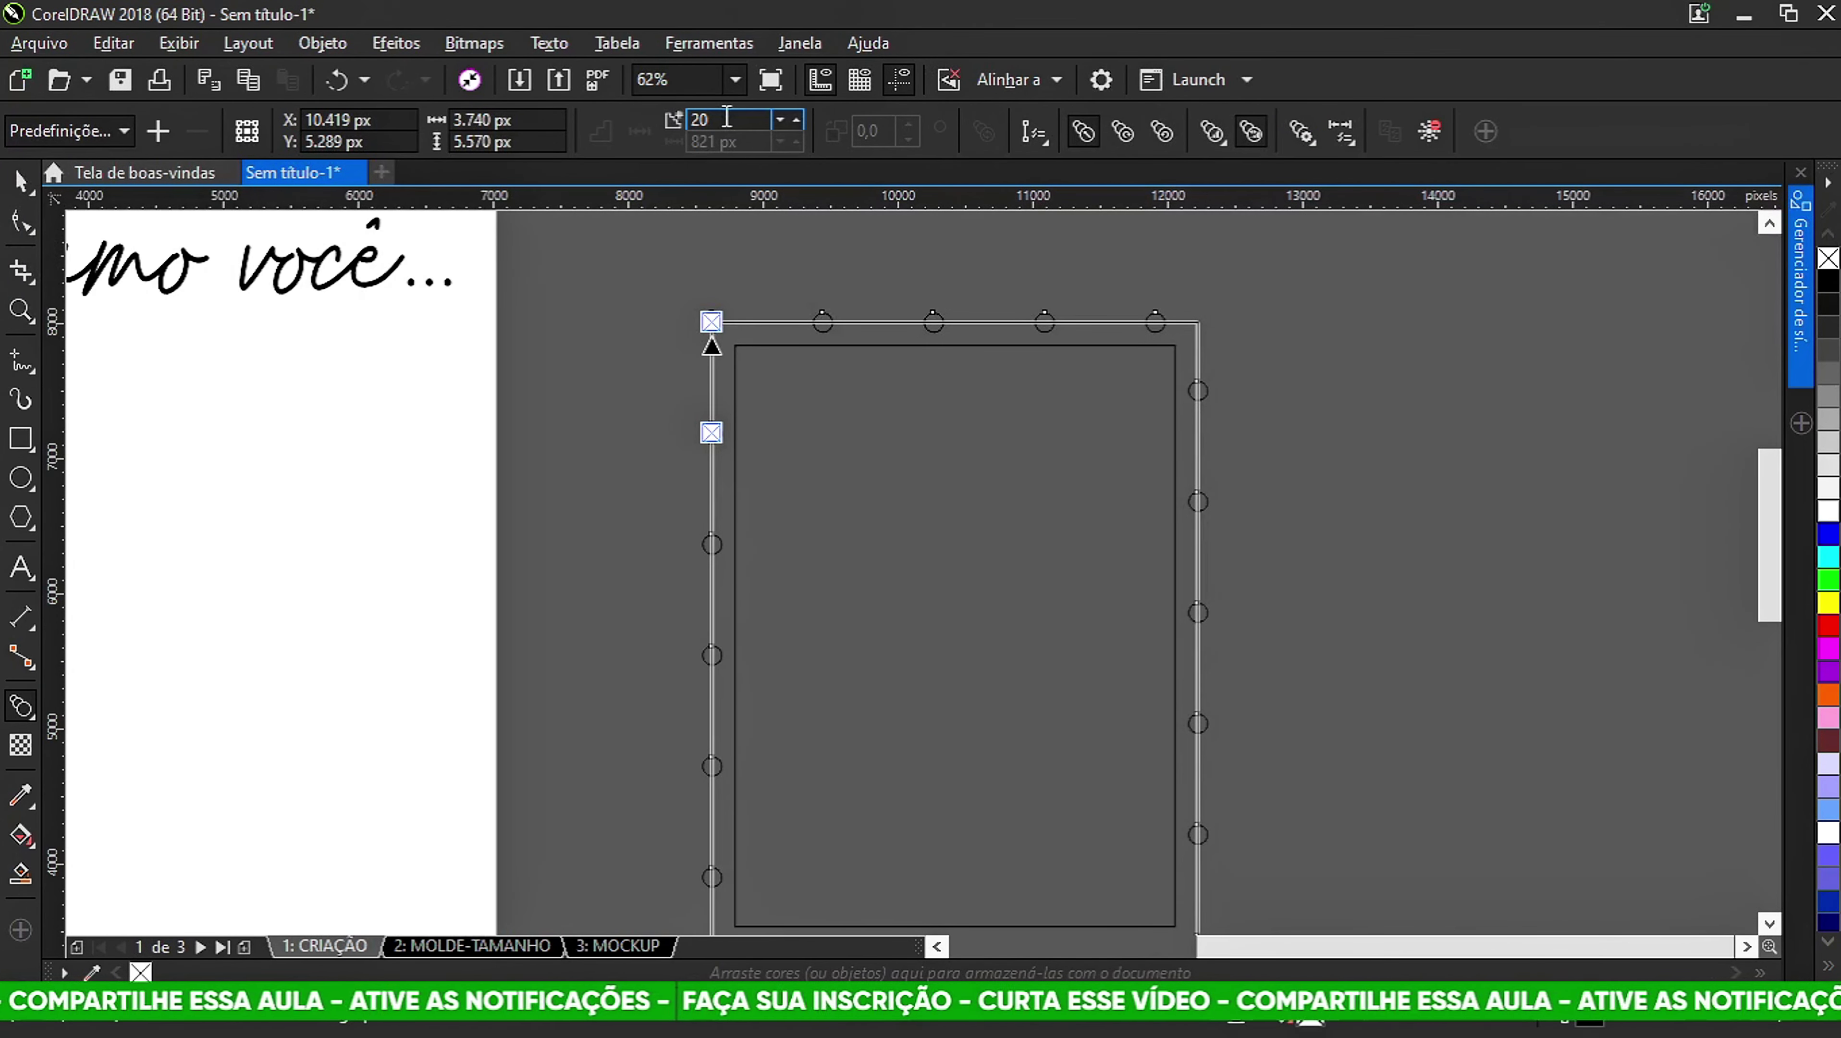
left_click_drag(726, 118, 686, 118)
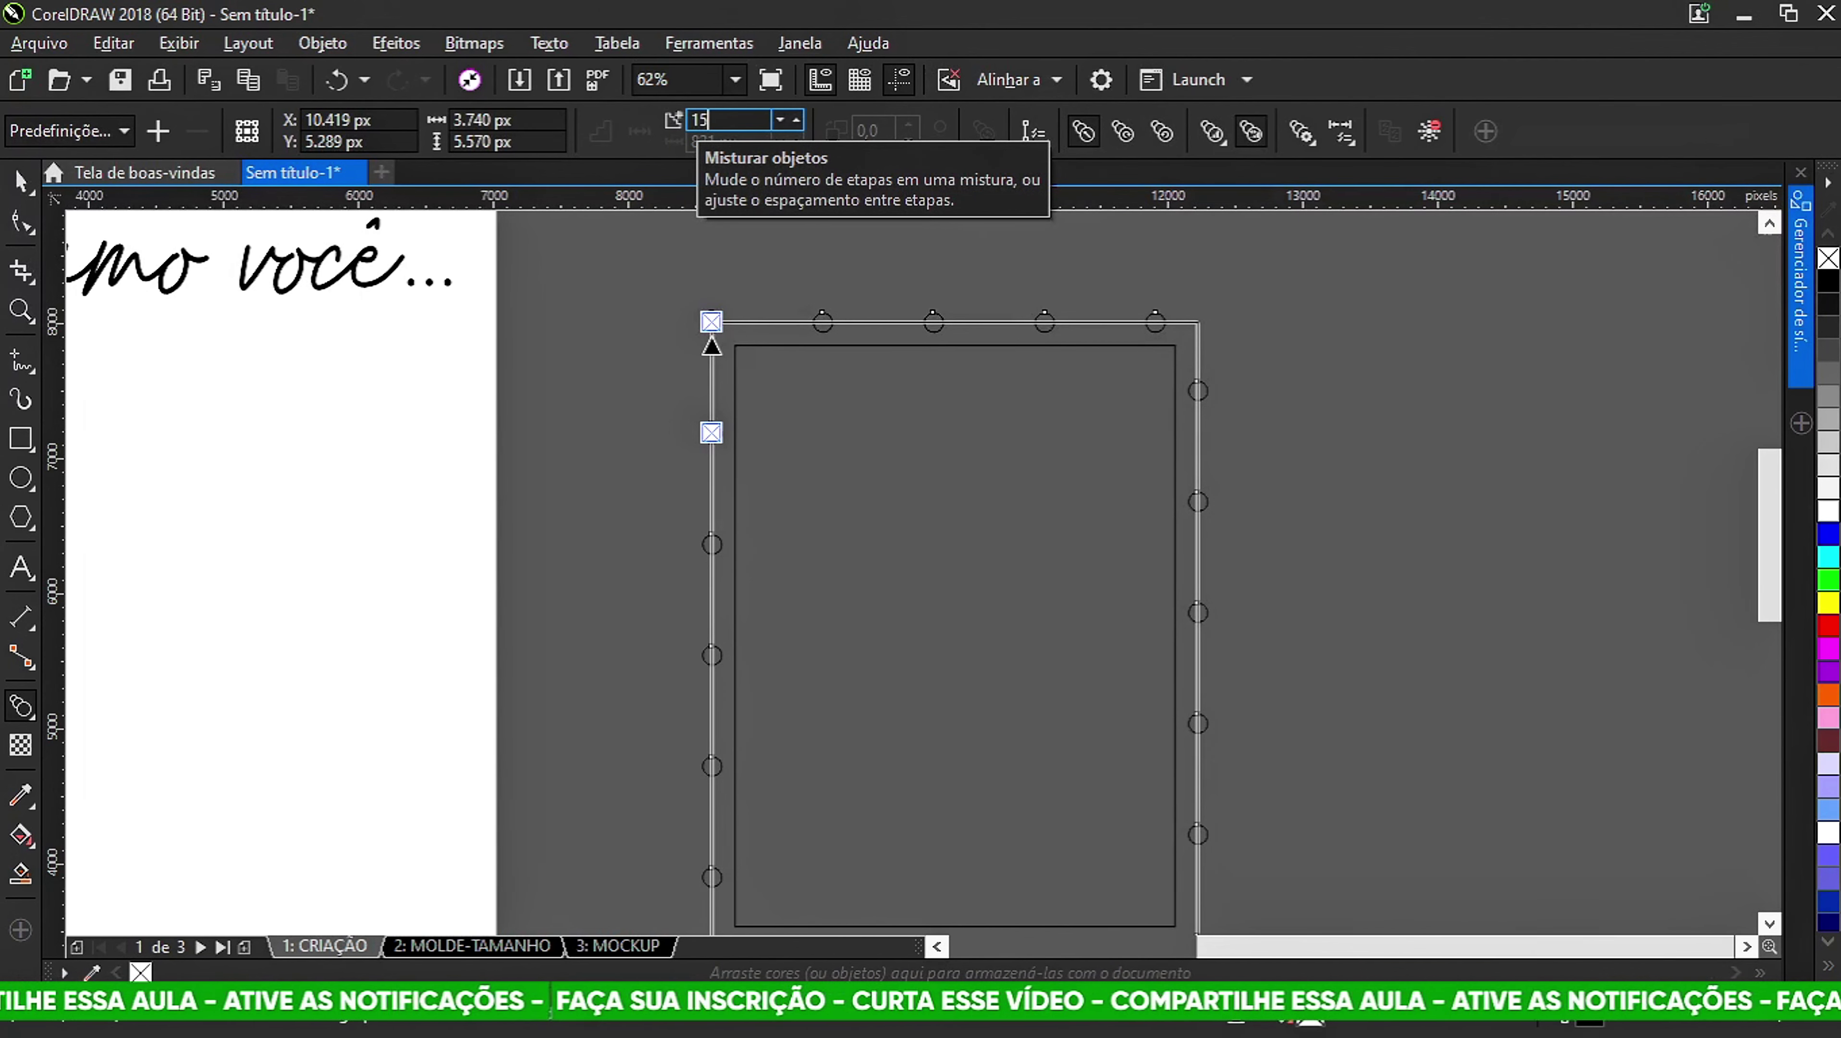
type("150")
key("Return")
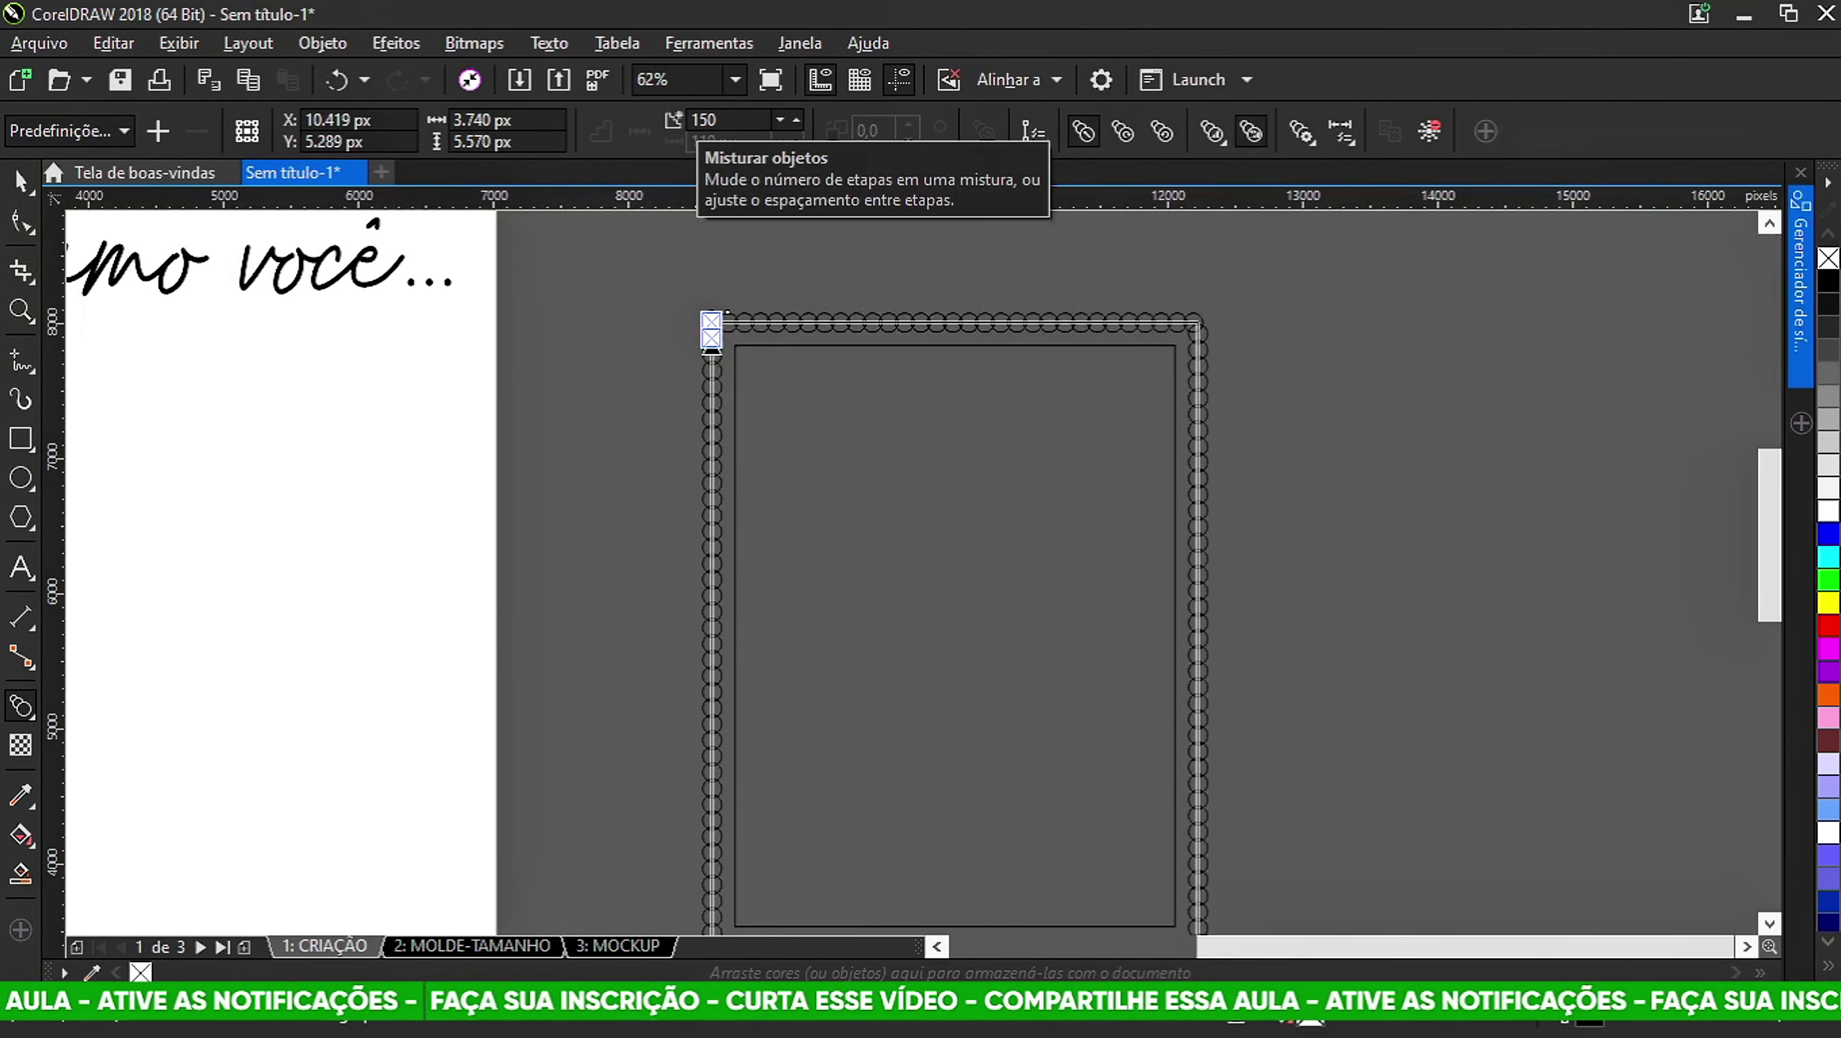
scroll(966, 251, "up", 2)
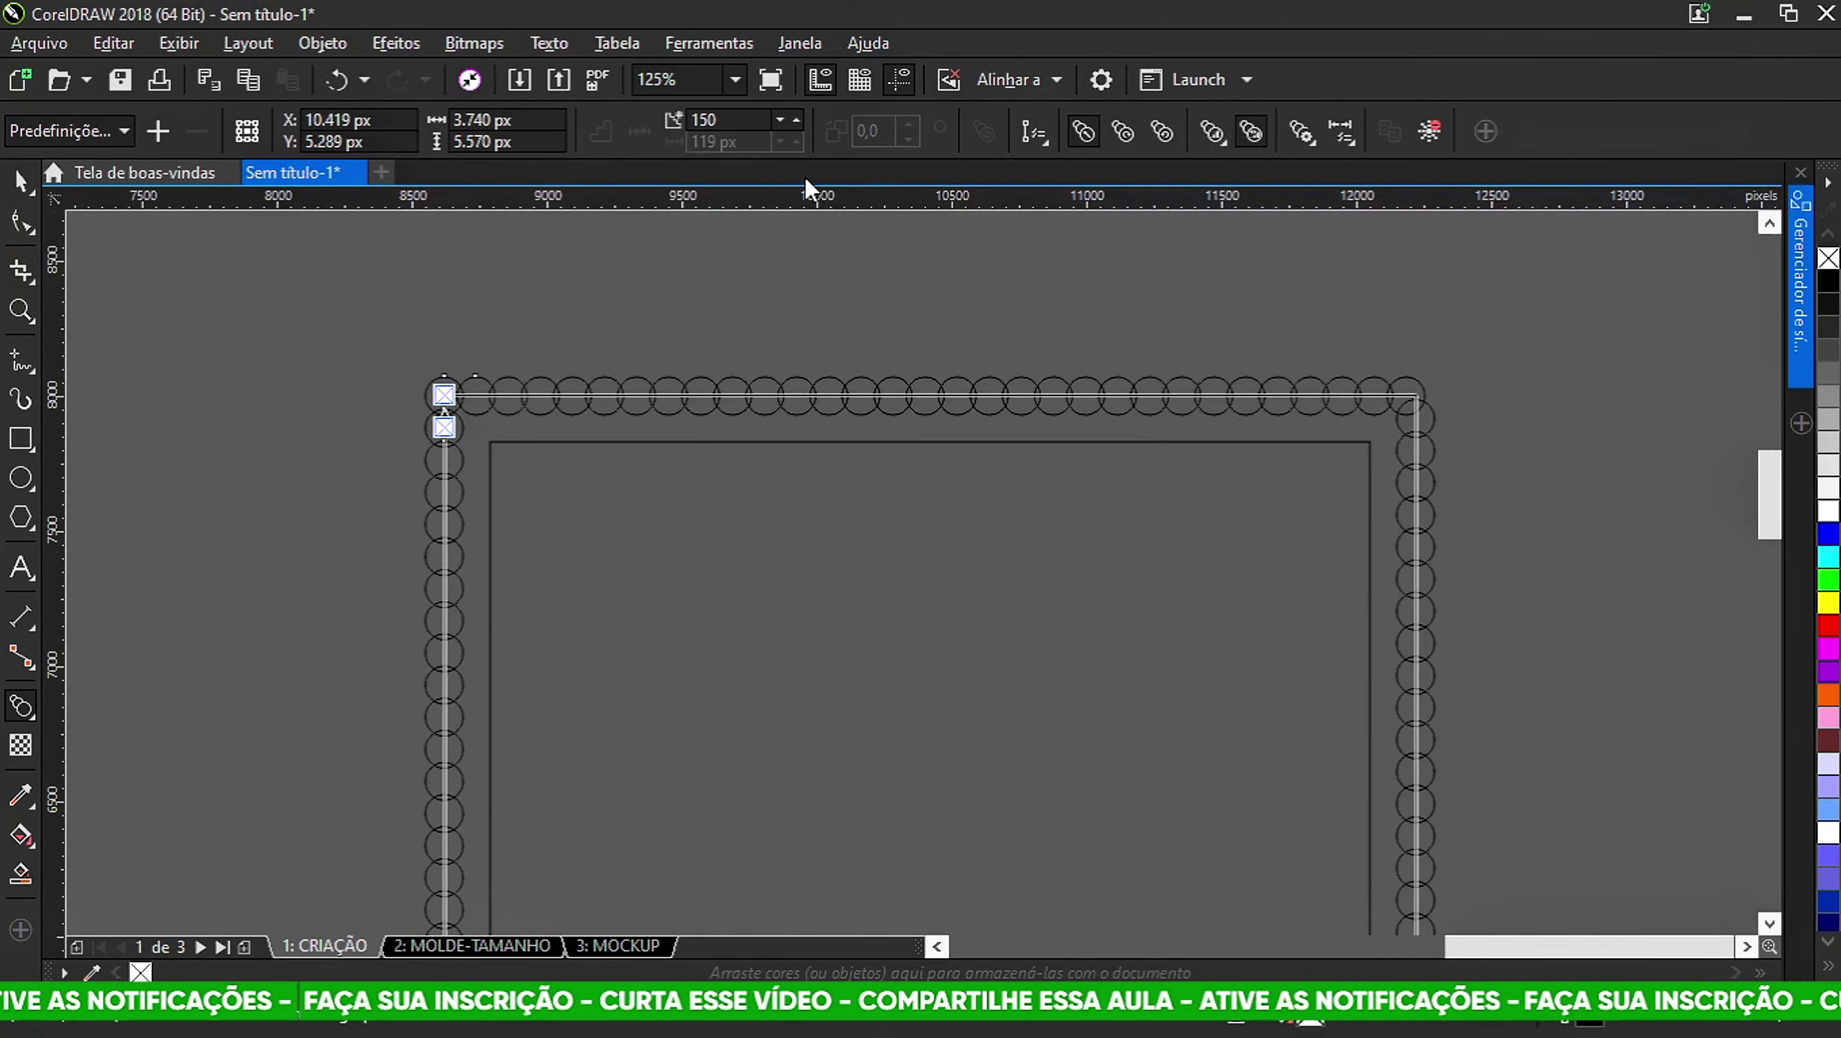
left_click(797, 119)
left_click(797, 119)
left_click(797, 118)
left_click(797, 118)
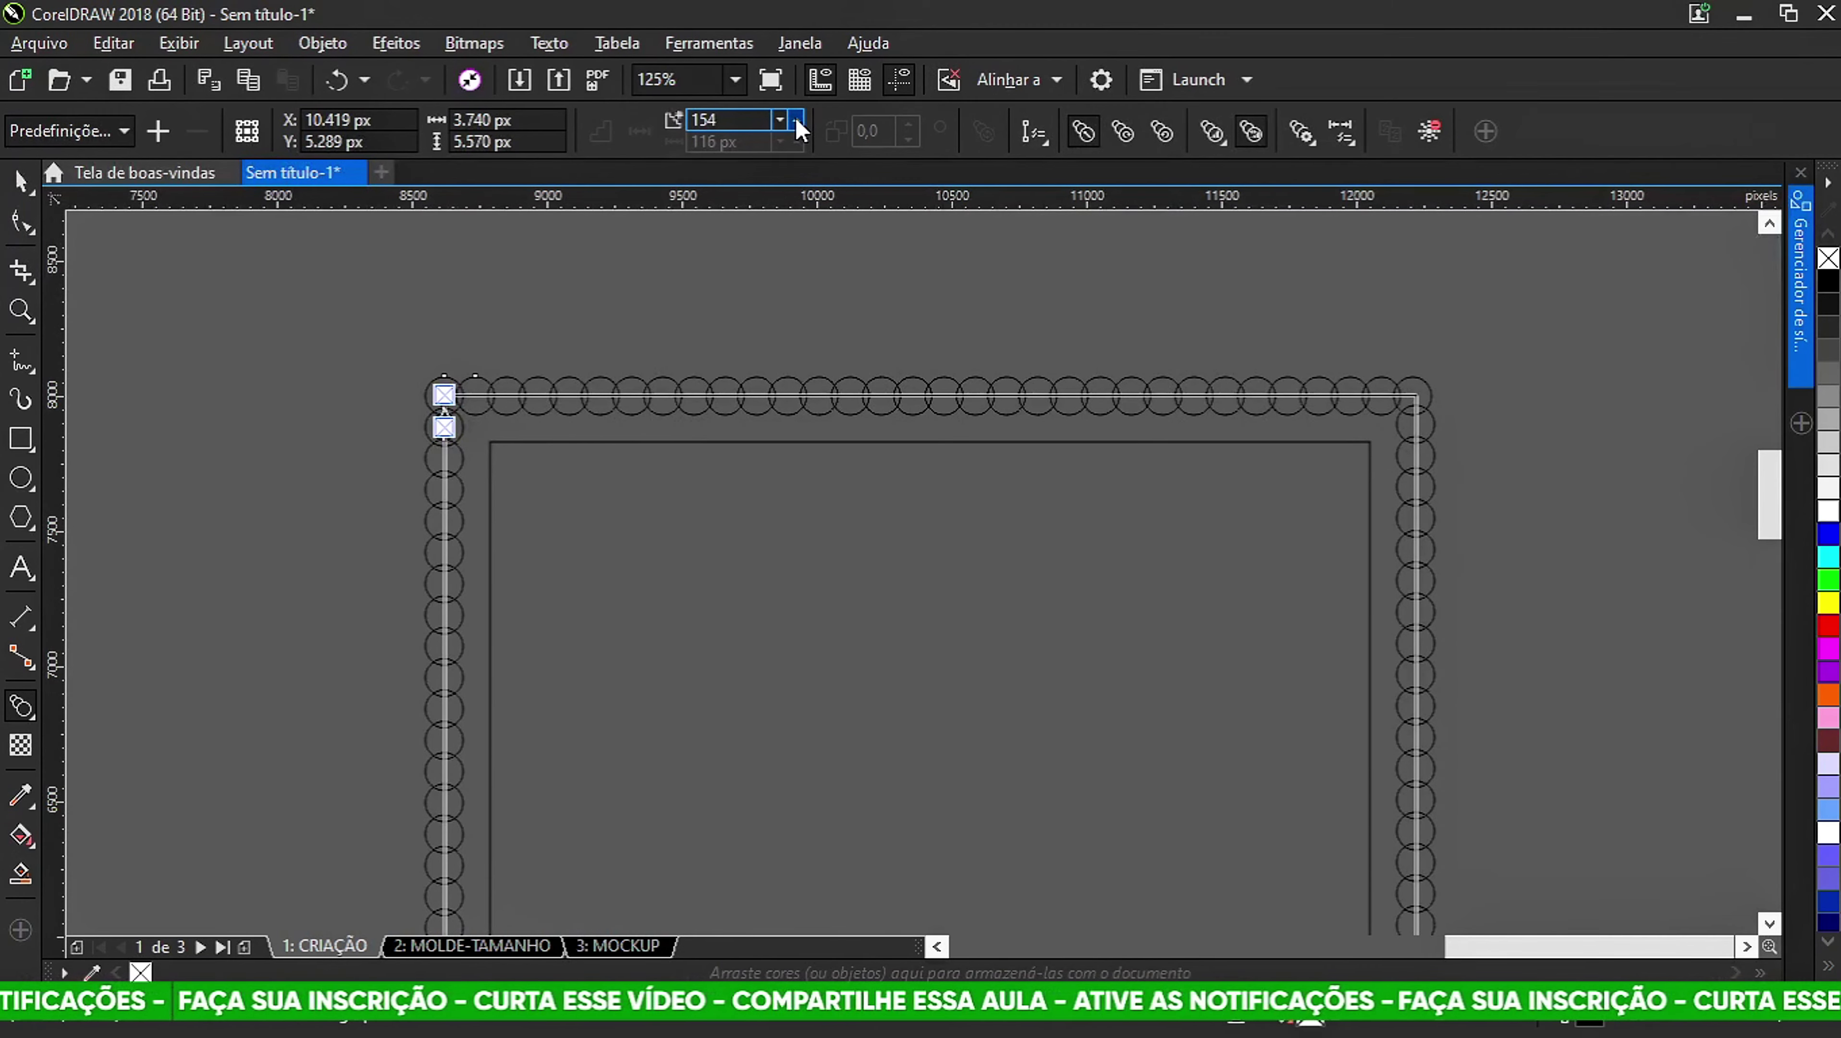
Weld the blended circles and the outer rectangle into a single scalloped outline, and deselect it.
scroll(1028, 357, "down", 5)
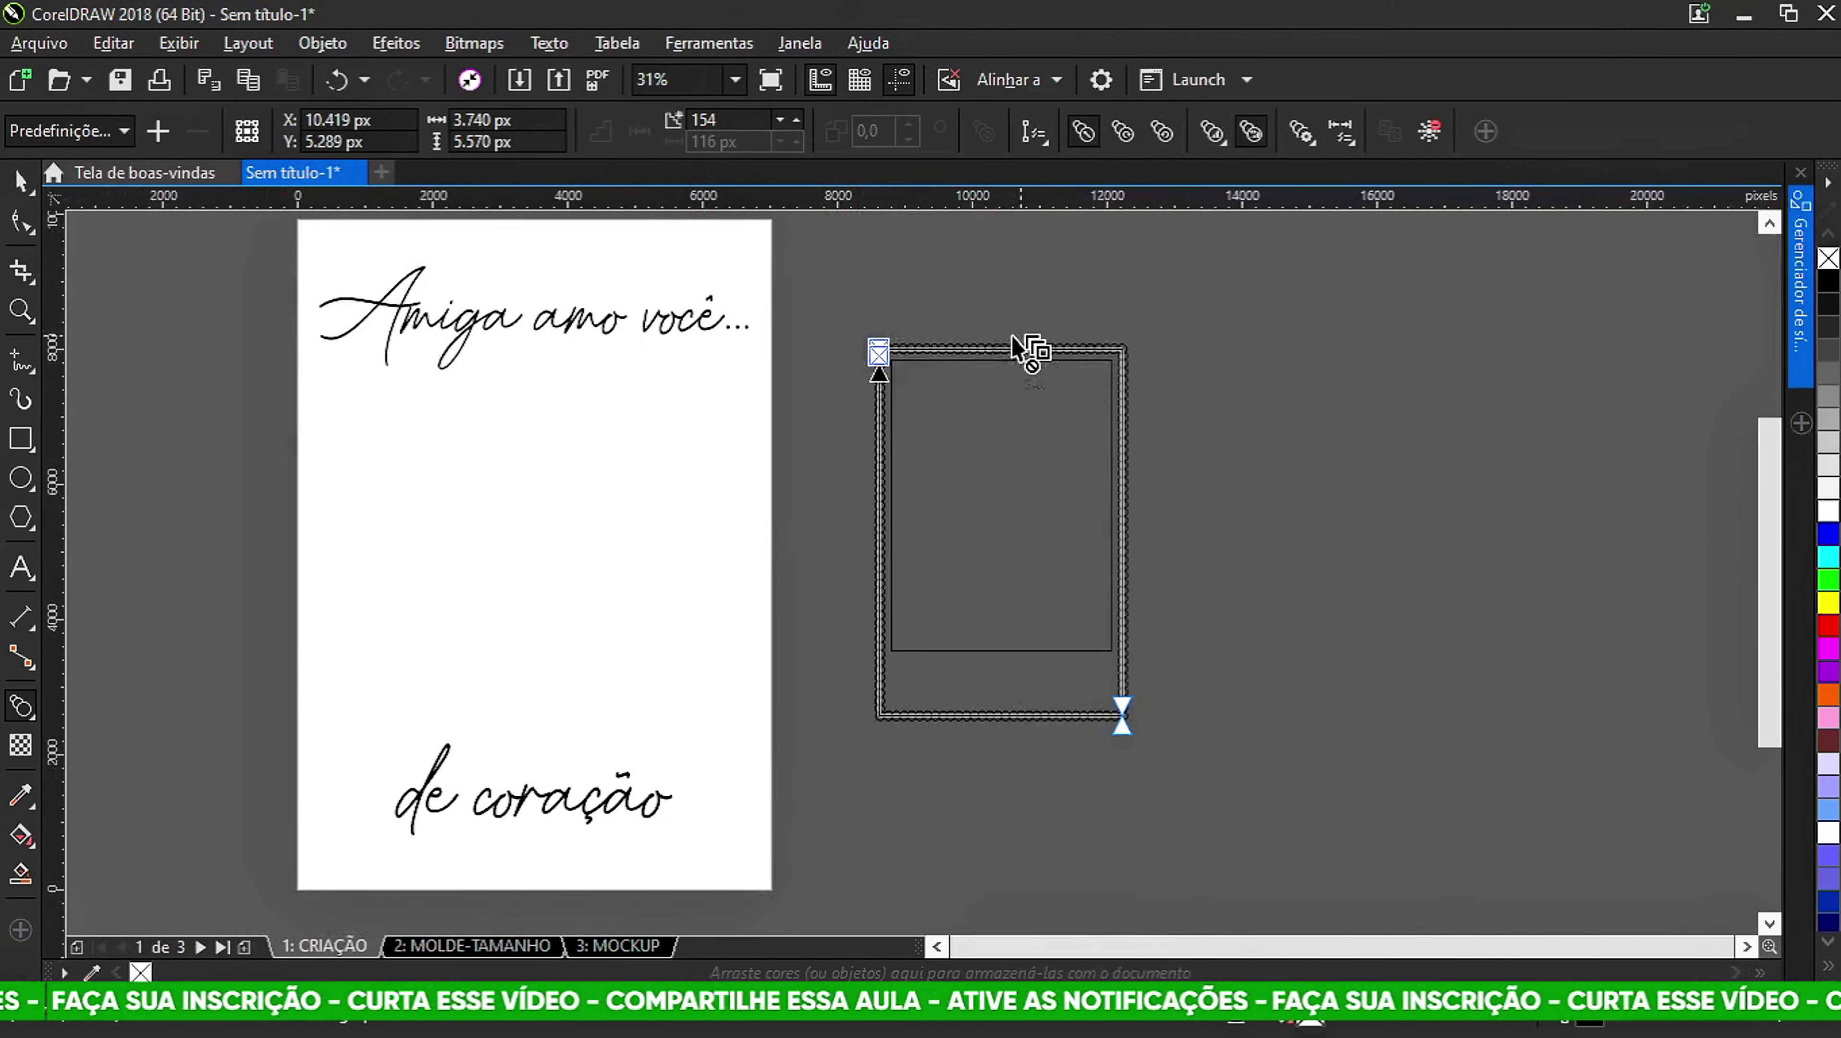
scroll(978, 423, "up", 3)
scroll(752, 391, "up", 3)
scroll(745, 448, "down", 2)
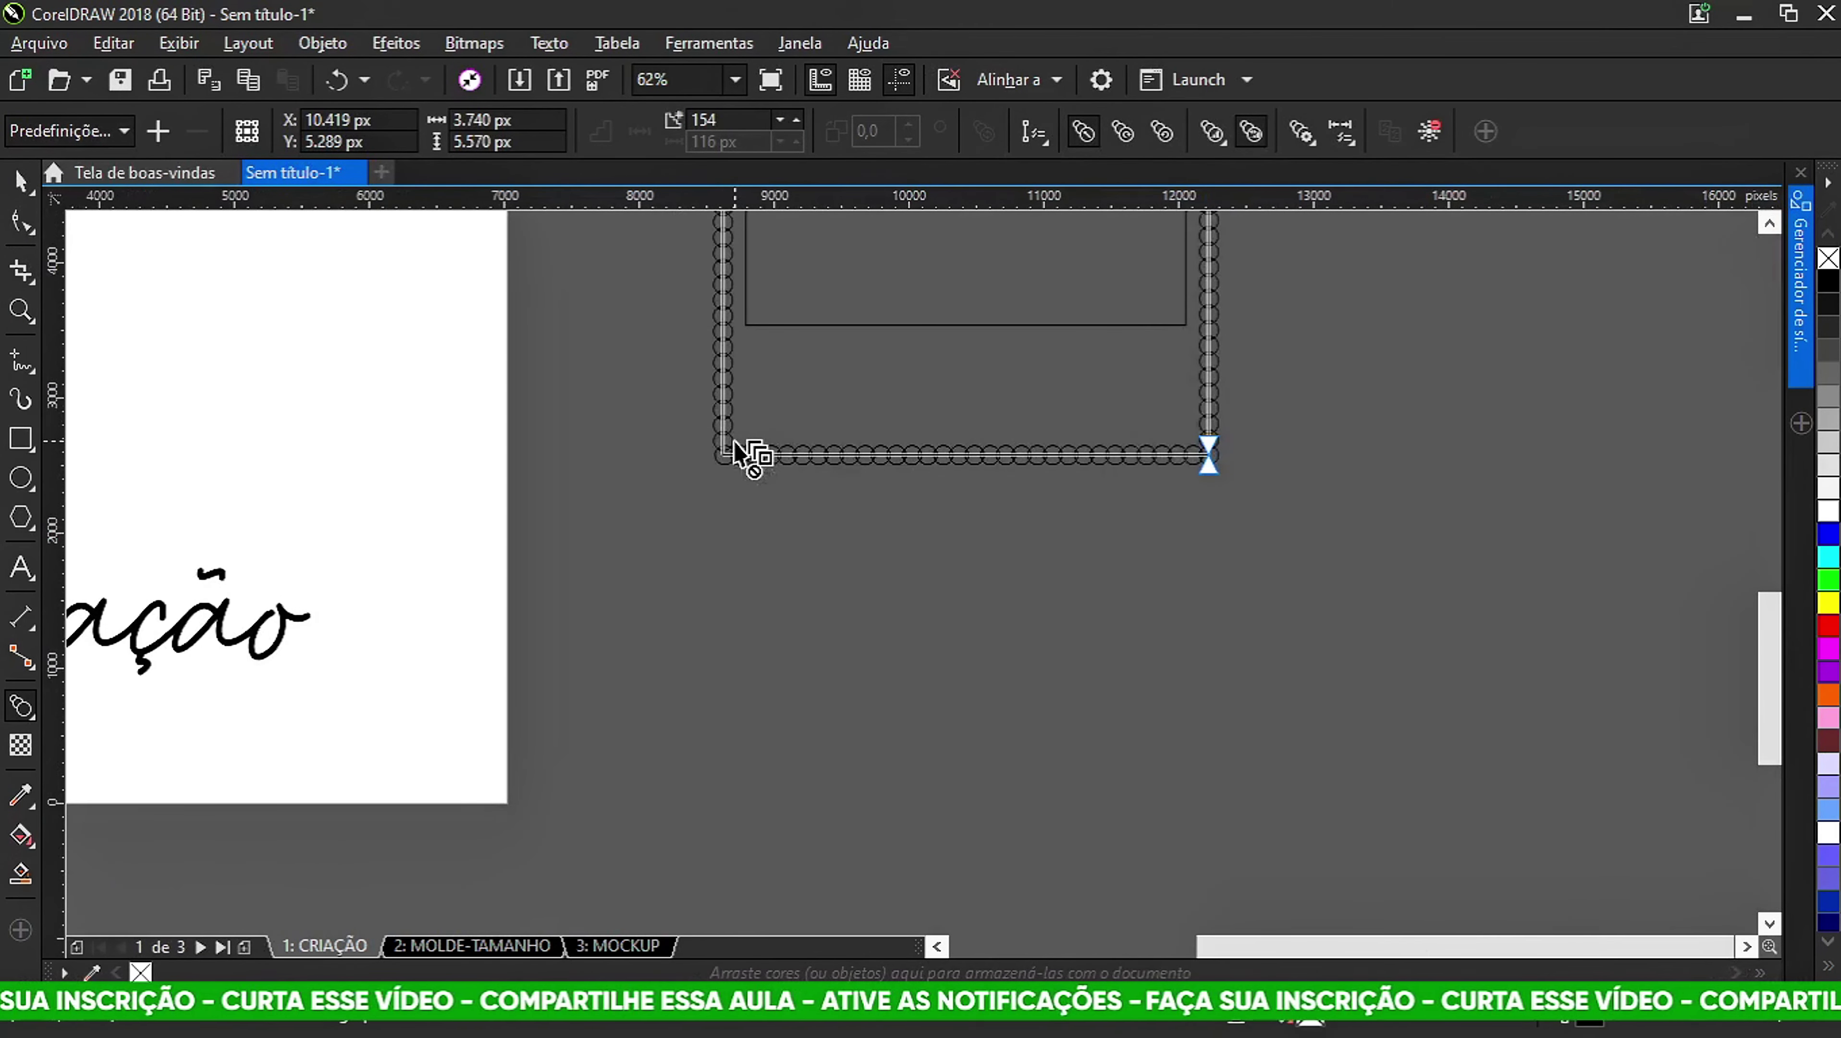
scroll(1245, 436, "up", 3)
scroll(937, 568, "down", 5)
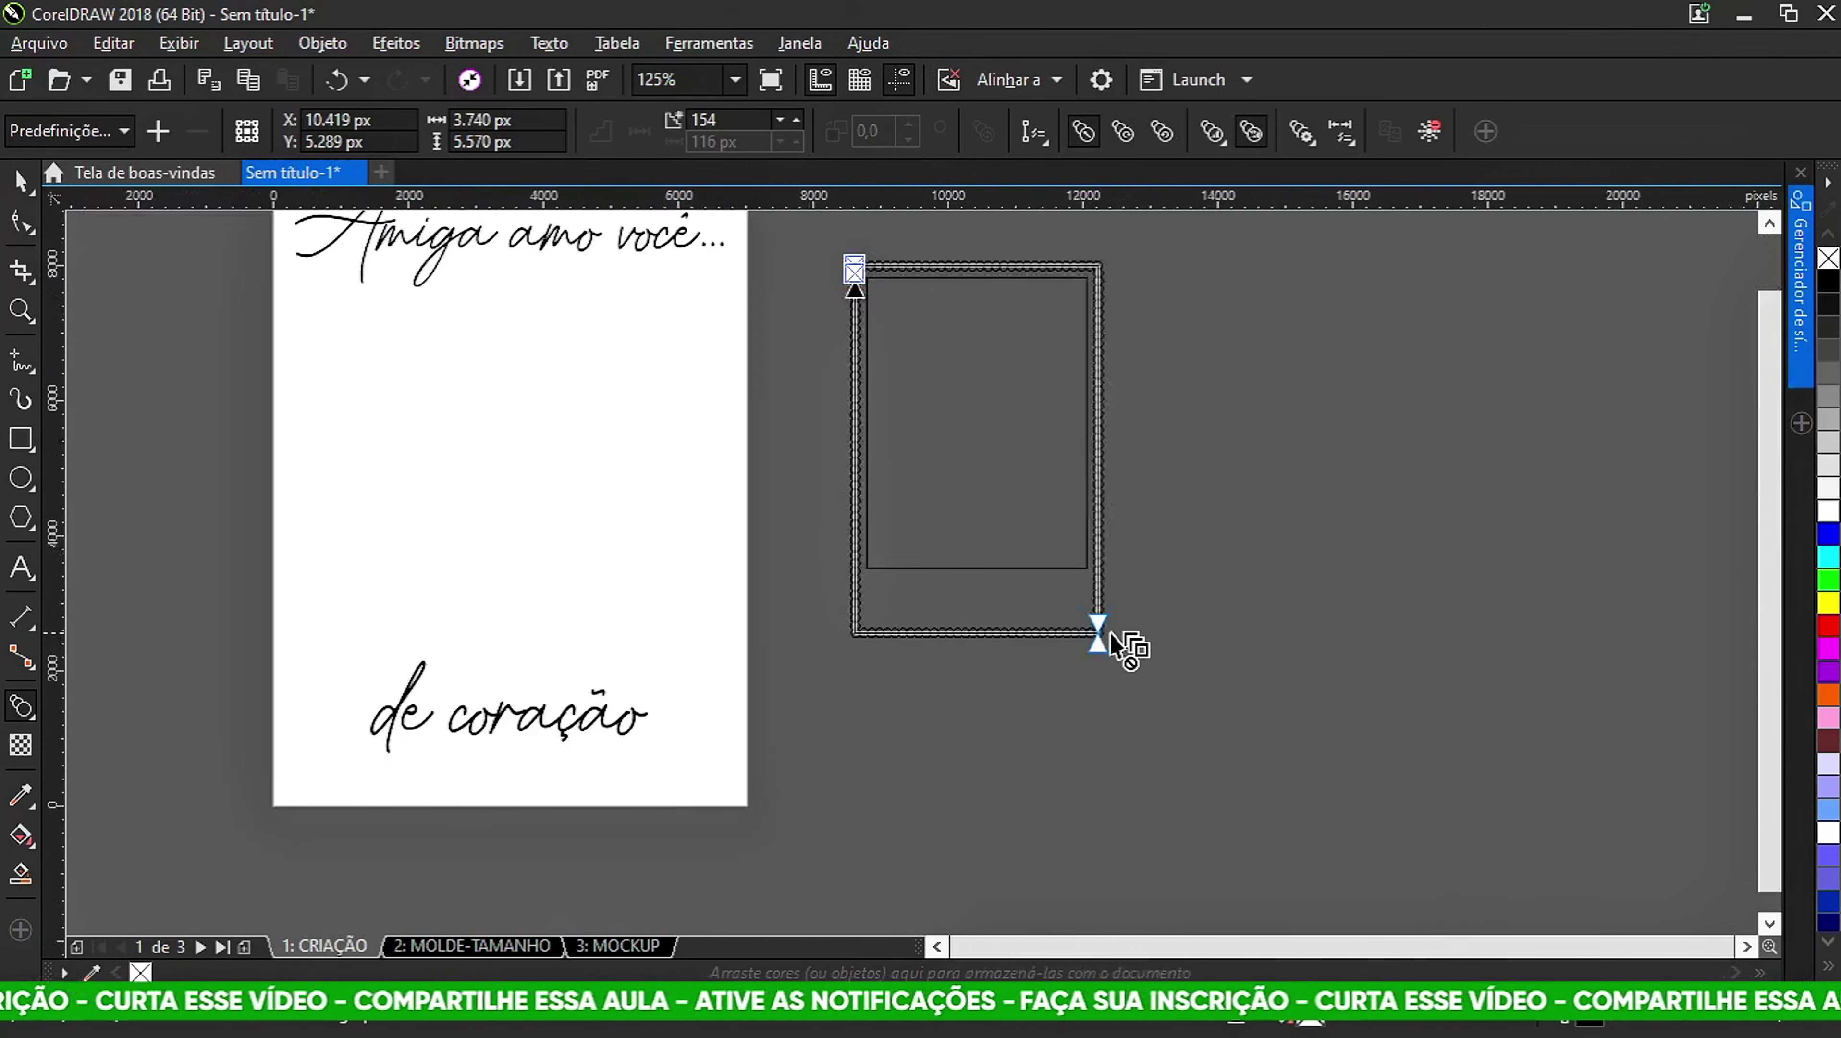
left_click(21, 182)
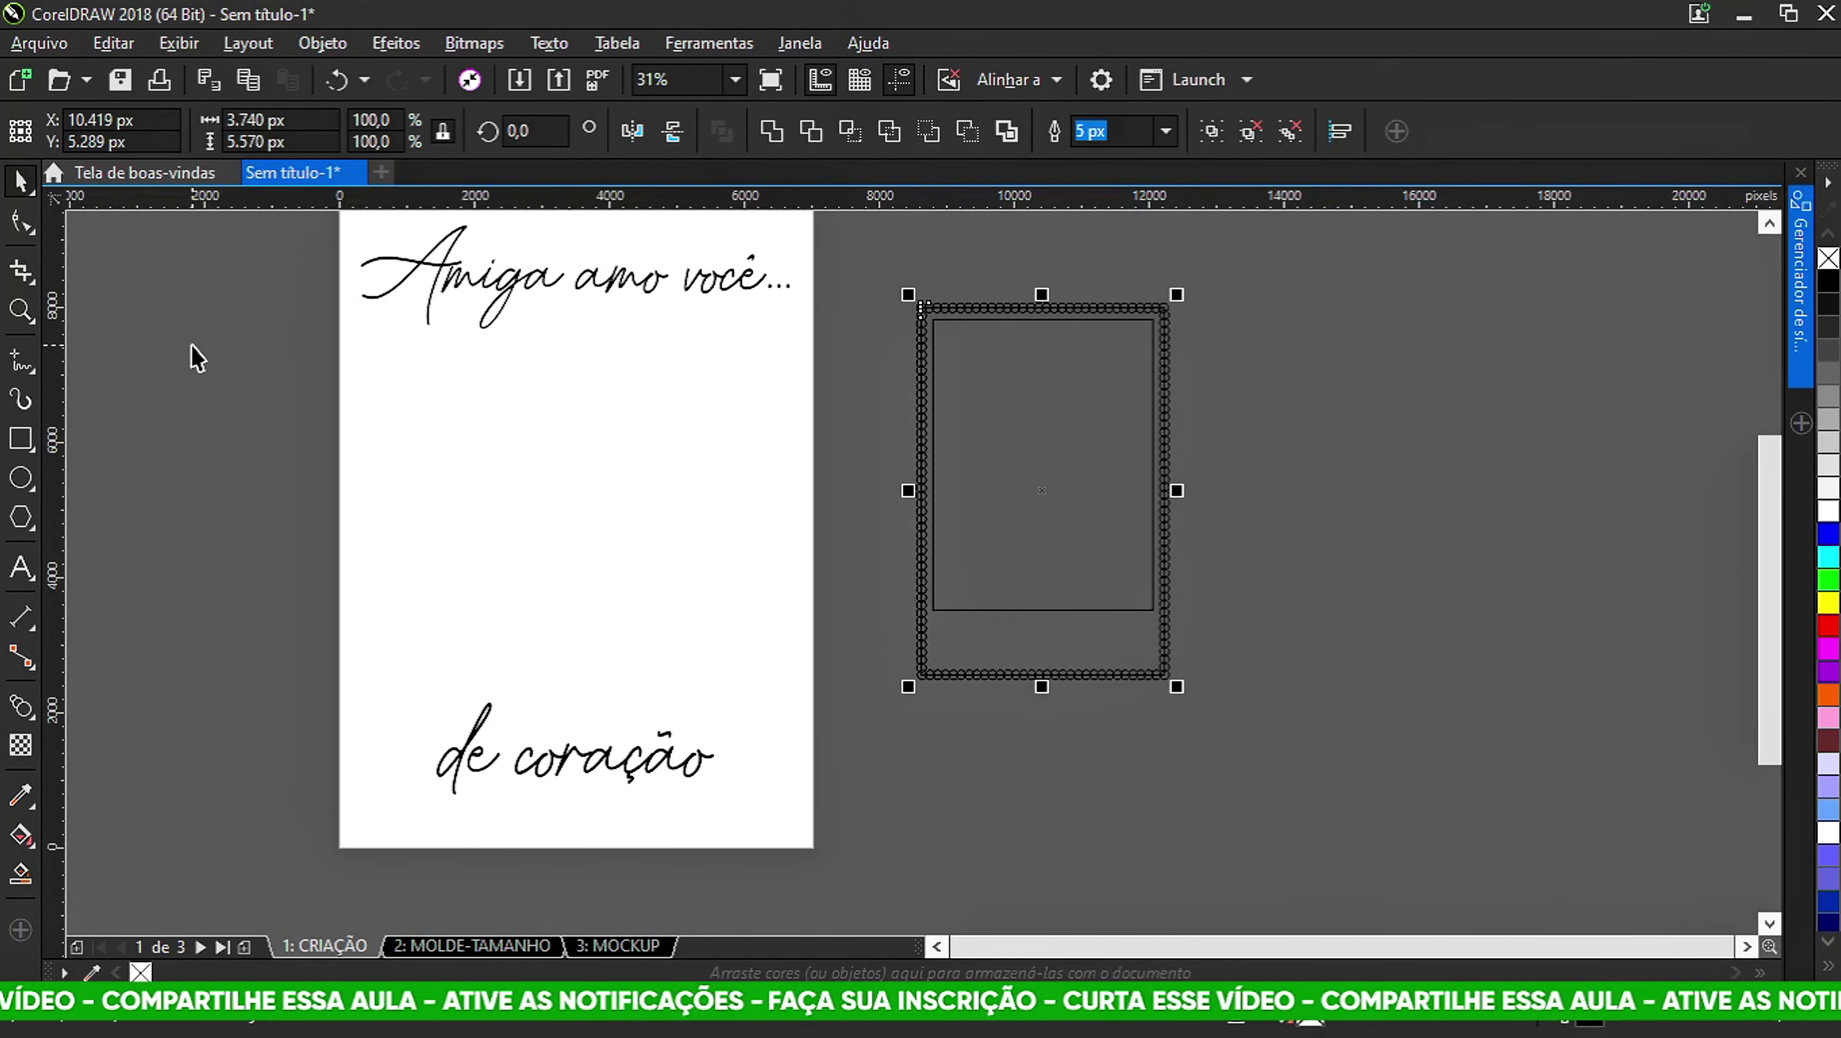
scroll(1031, 349, "up", 2)
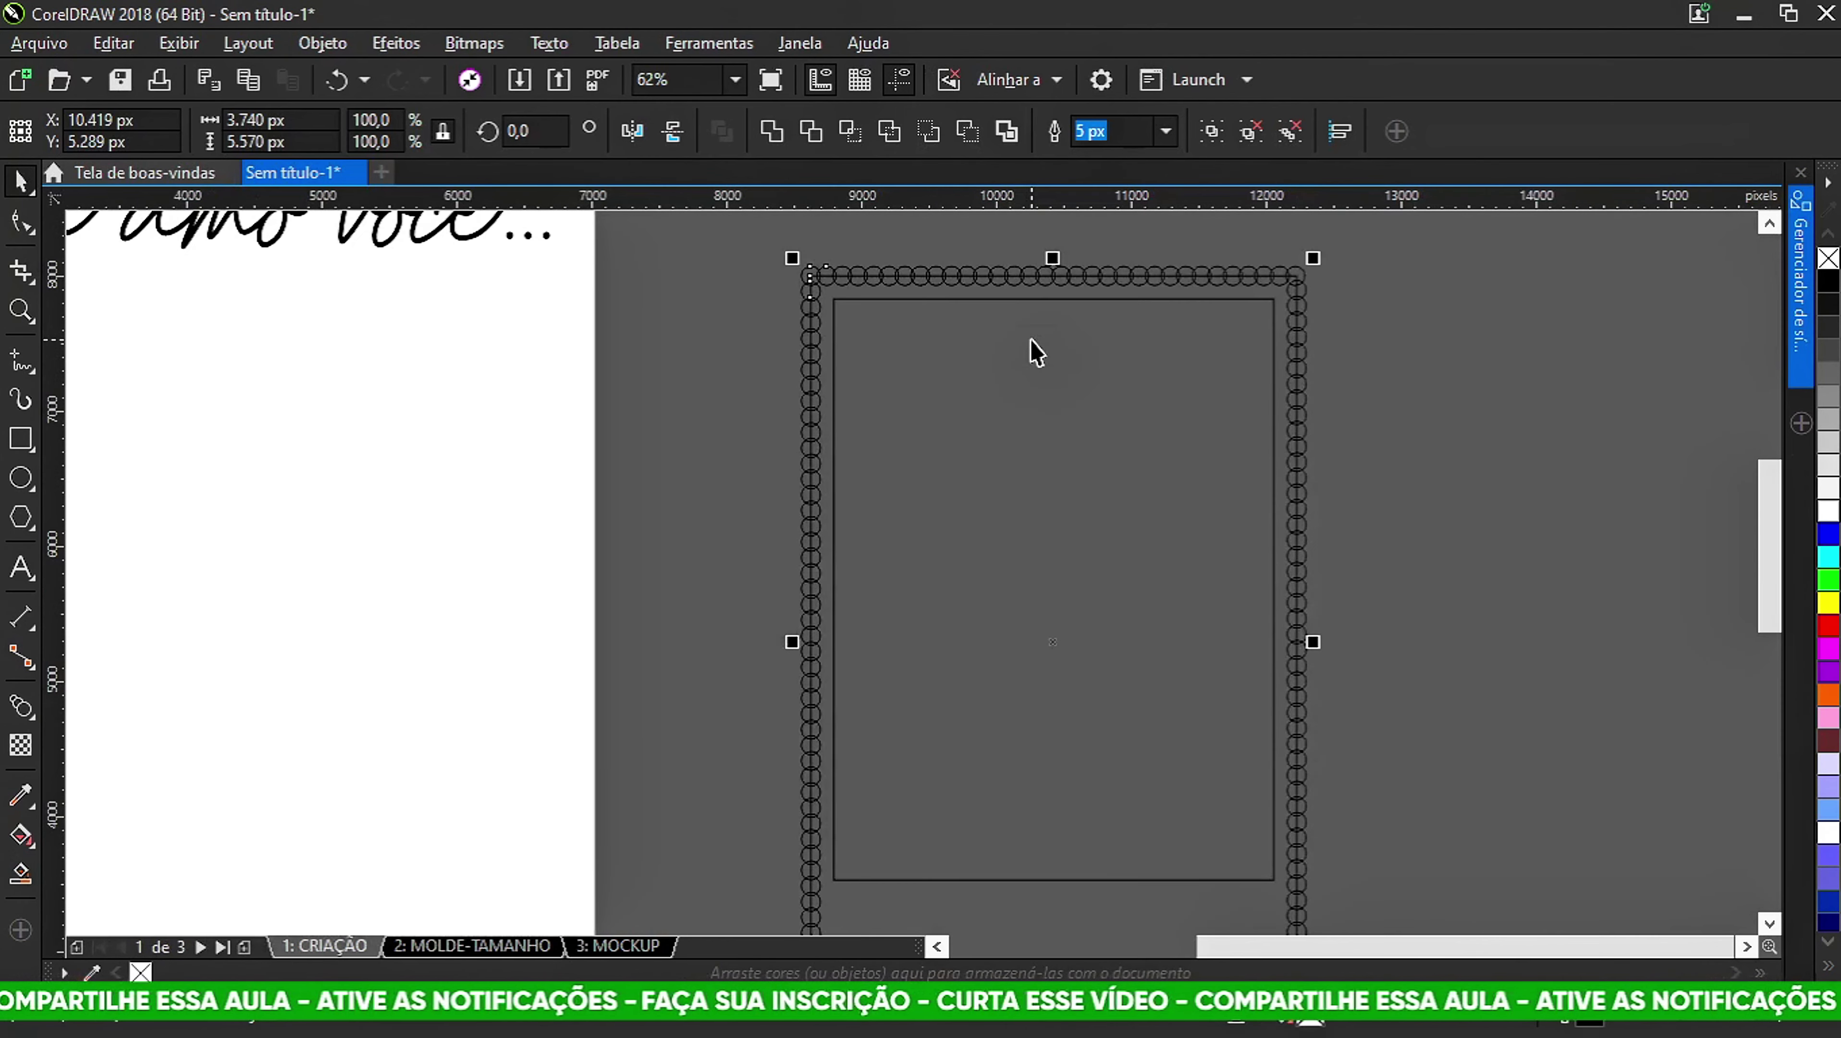
left_click_drag(1017, 352, 959, 363)
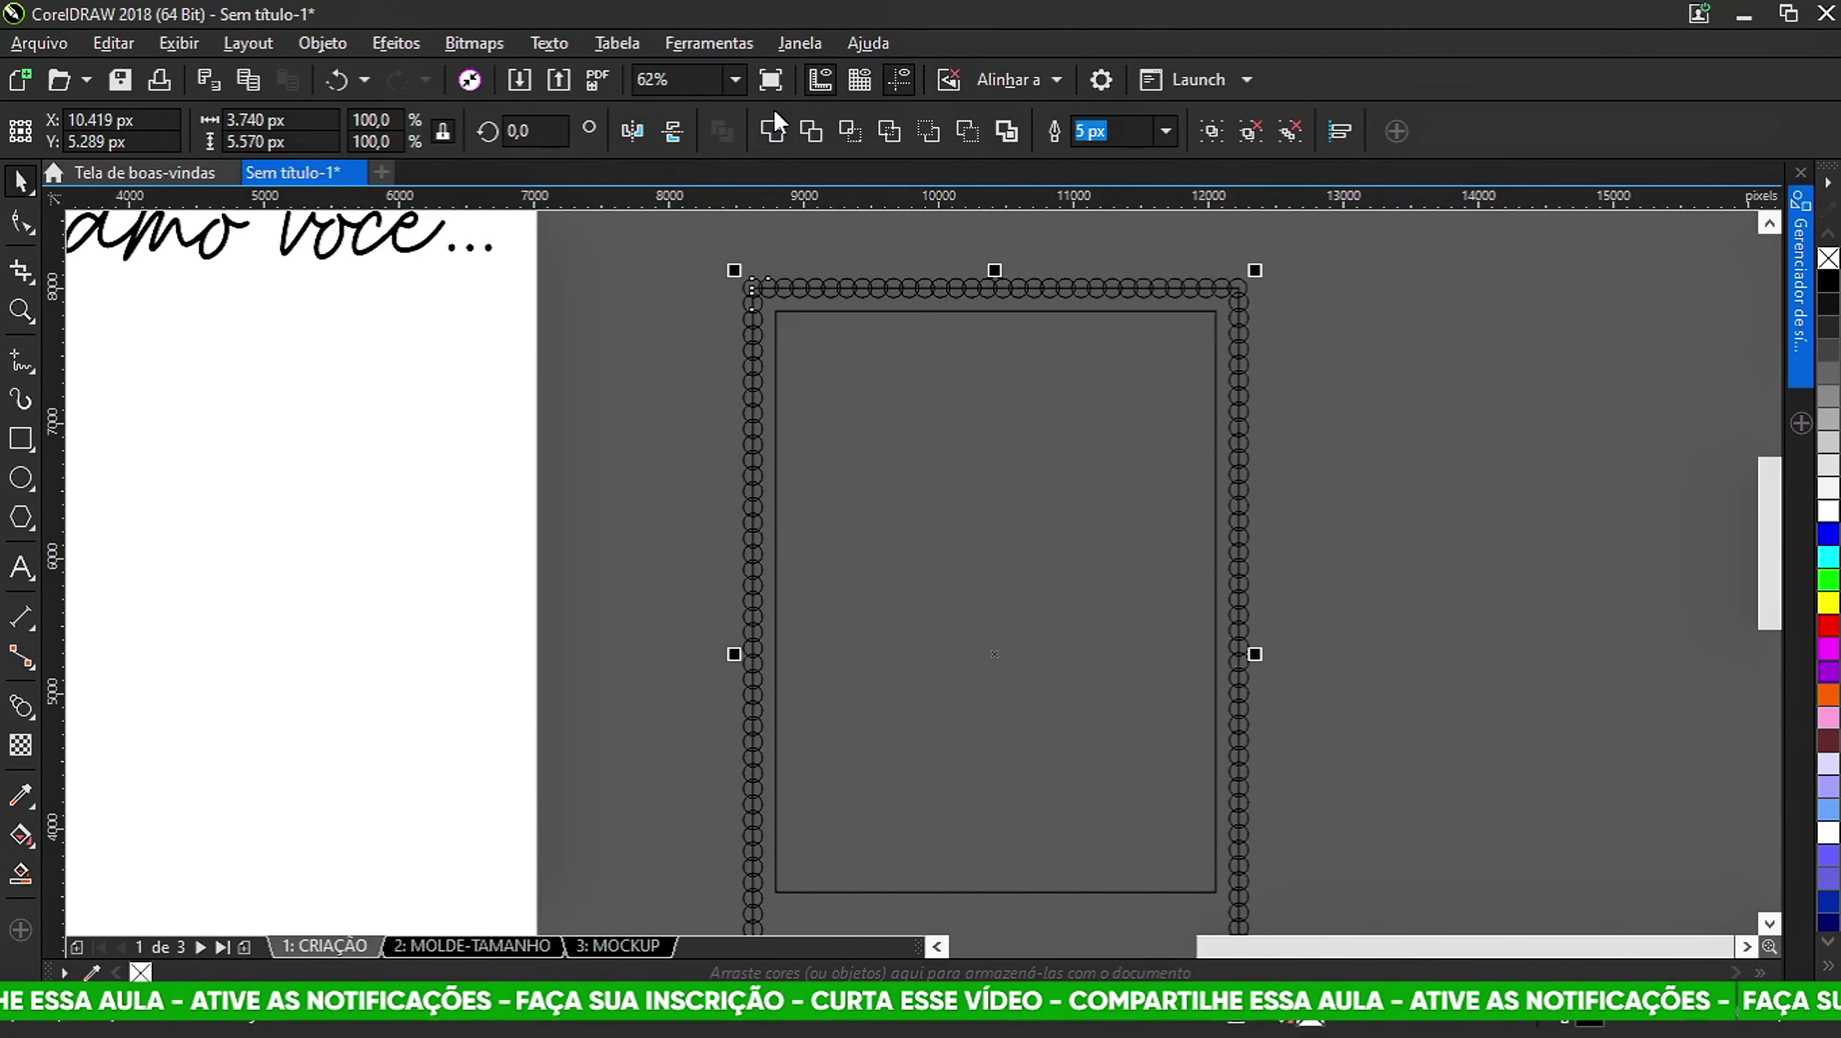
left_click(775, 132)
left_click(1266, 348)
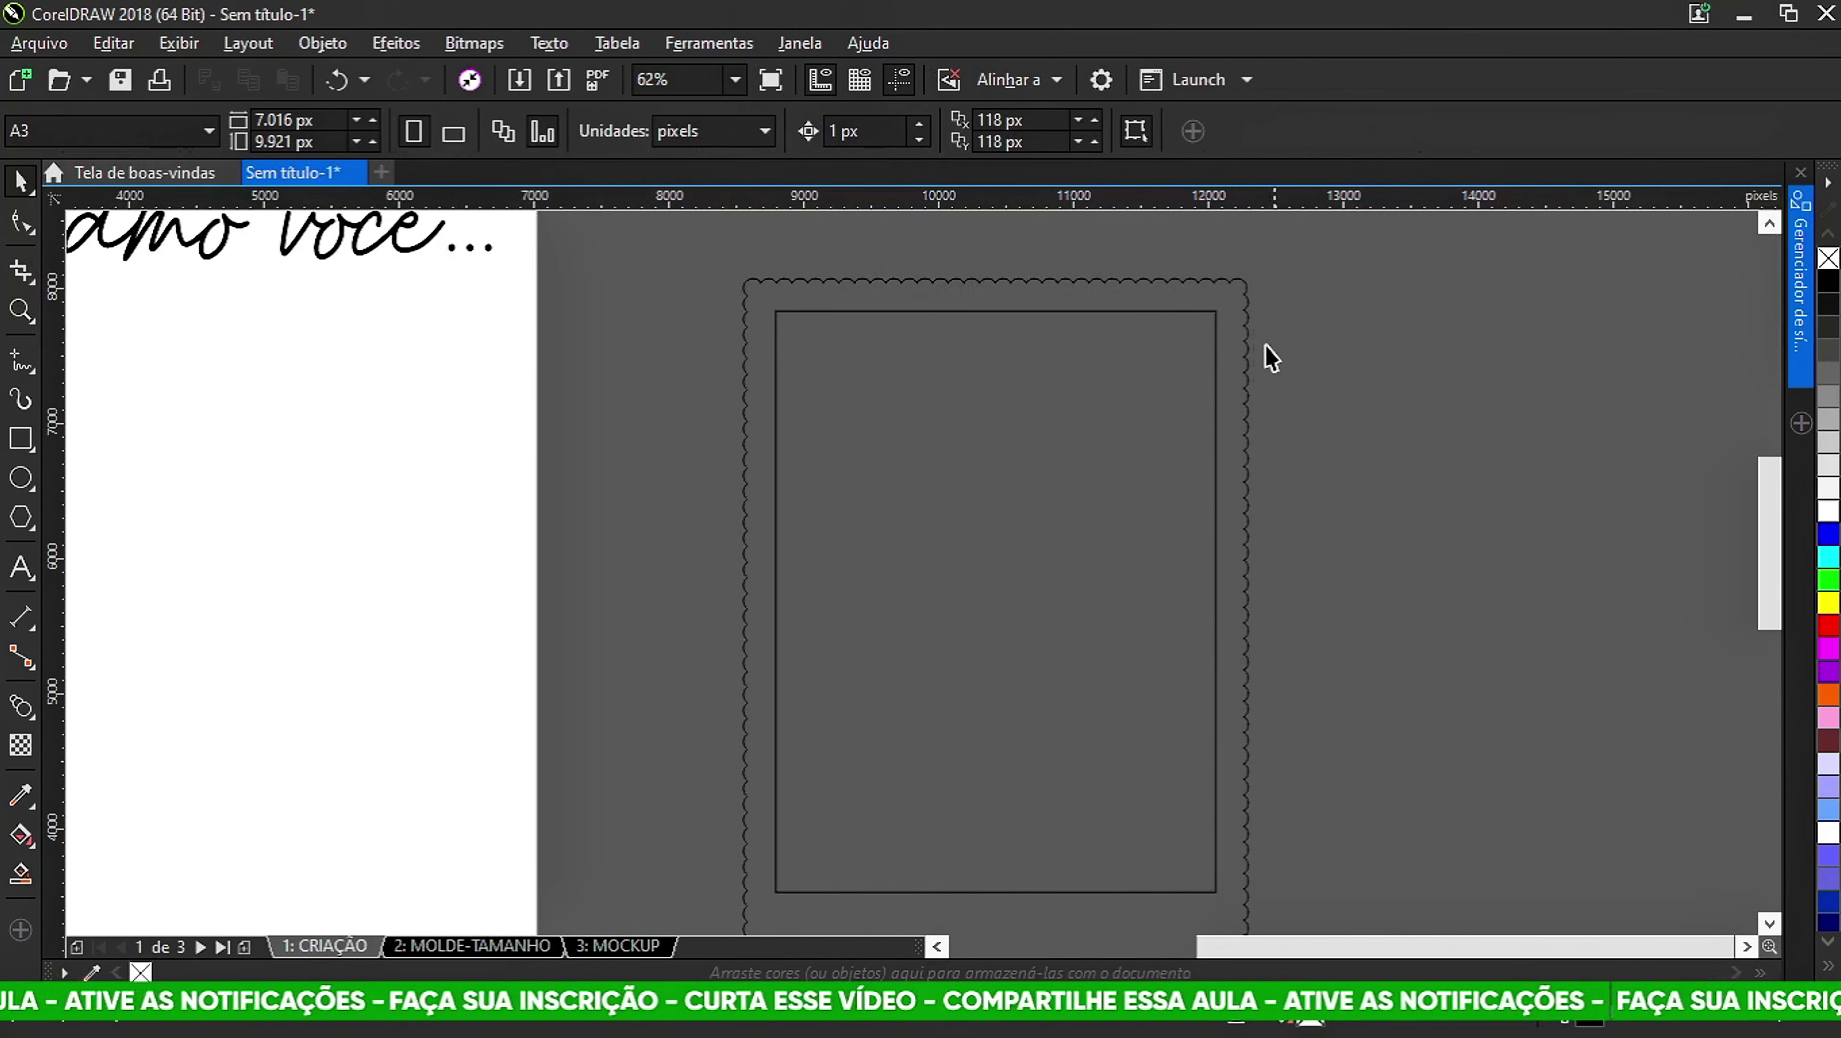
Examine the scalloped edge and corners of the welded frame up close and as a whole.
scroll(1119, 319, "up", 2)
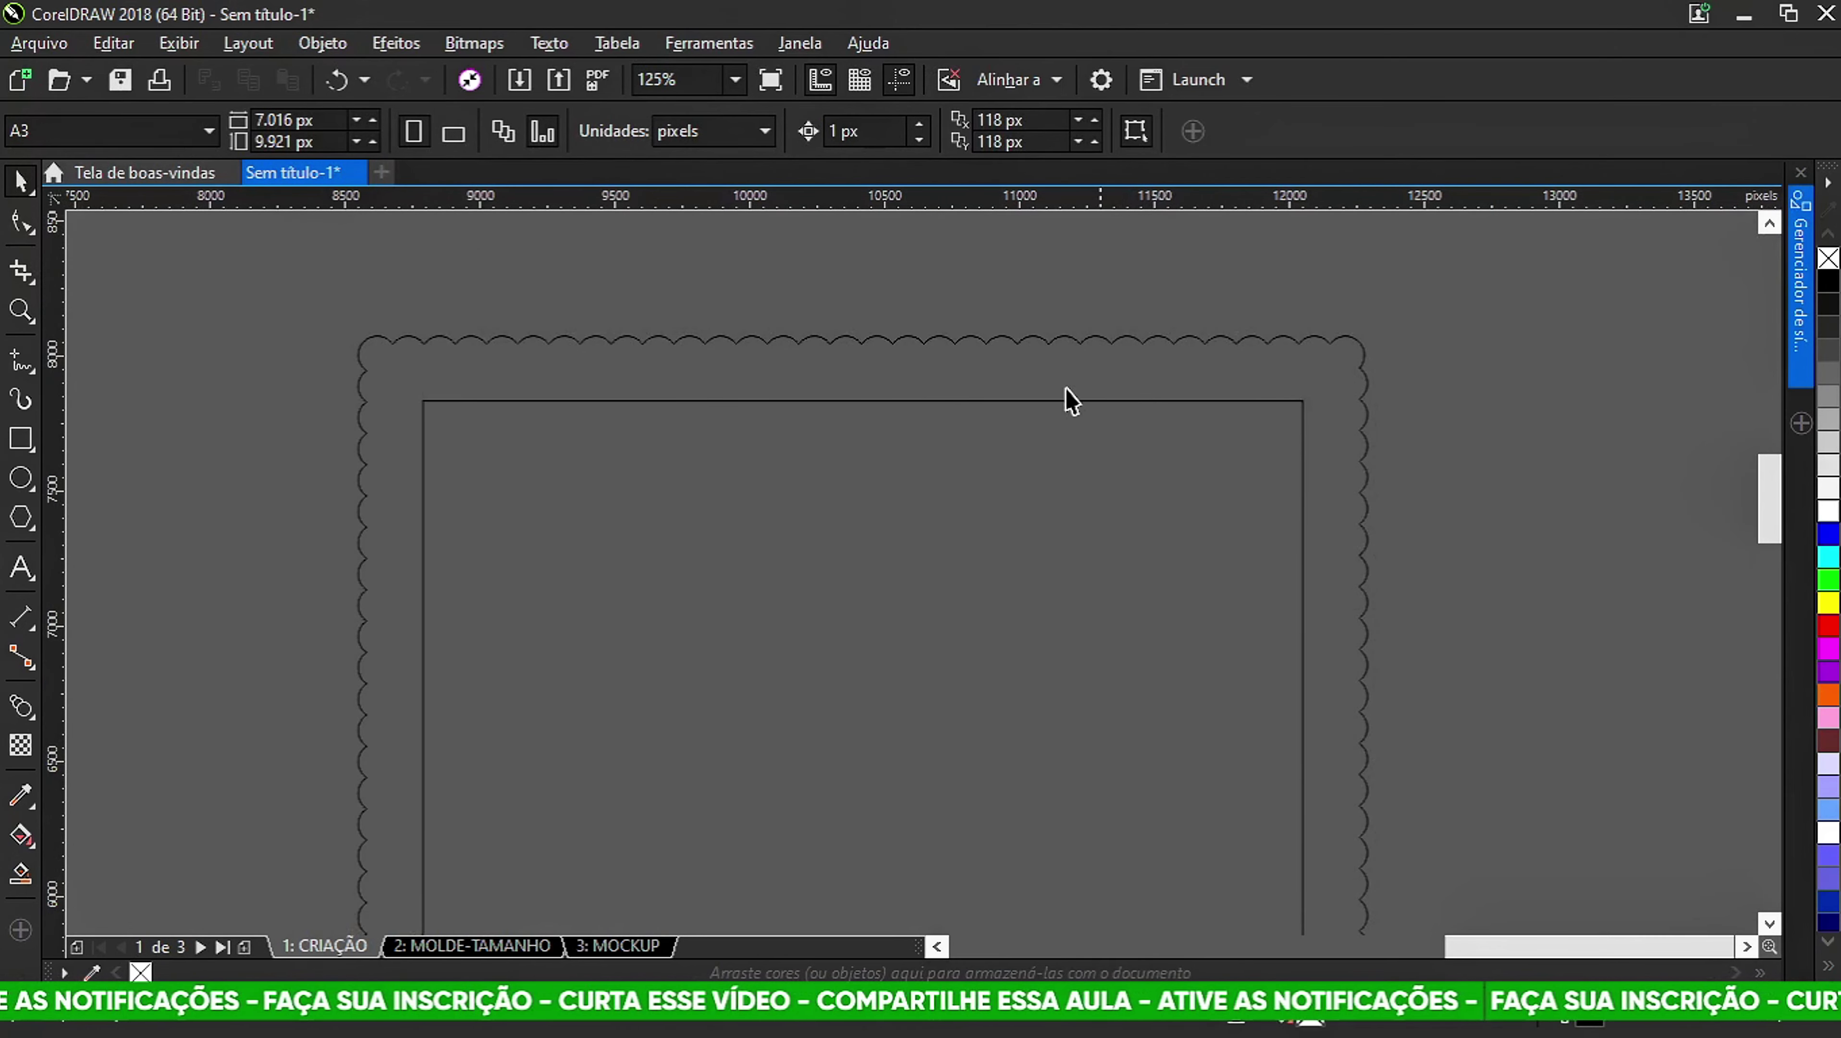
scroll(833, 328, "up", 2)
scroll(516, 367, "down", 2)
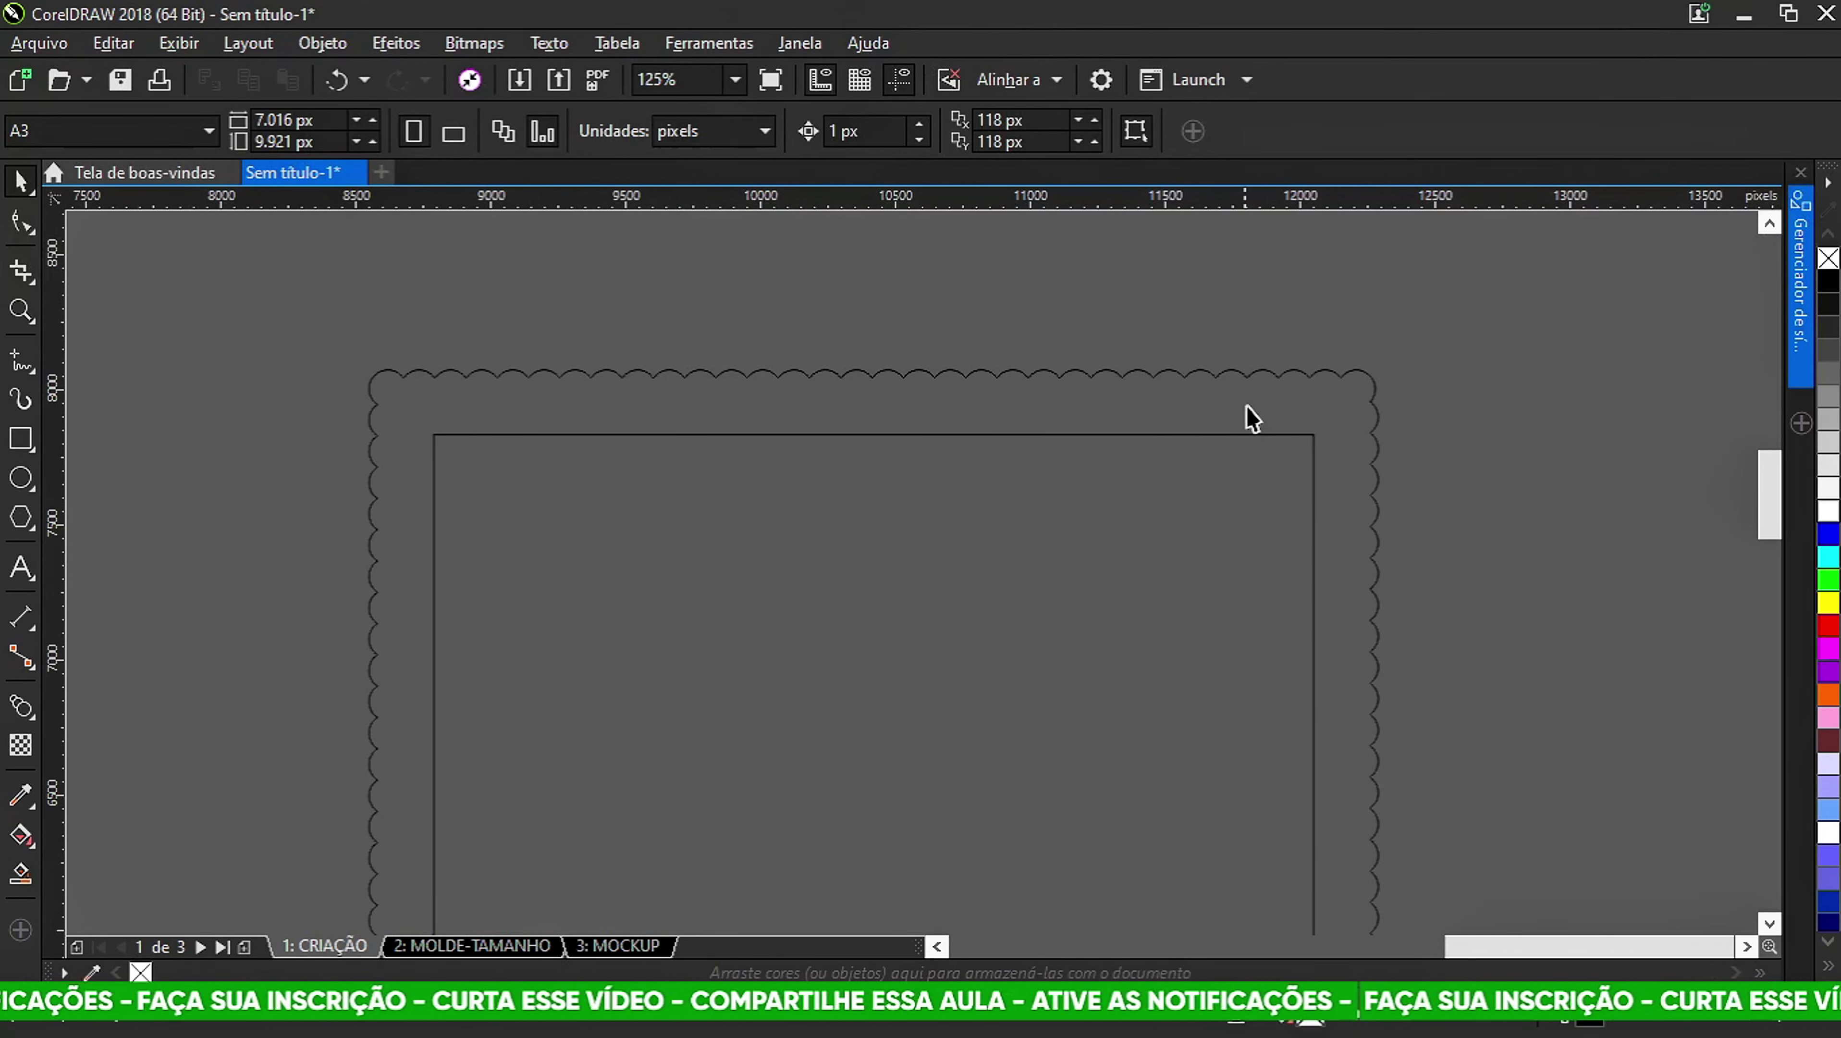
scroll(1373, 382, "up", 2)
scroll(1279, 313, "up", 2)
scroll(1279, 313, "down", 4)
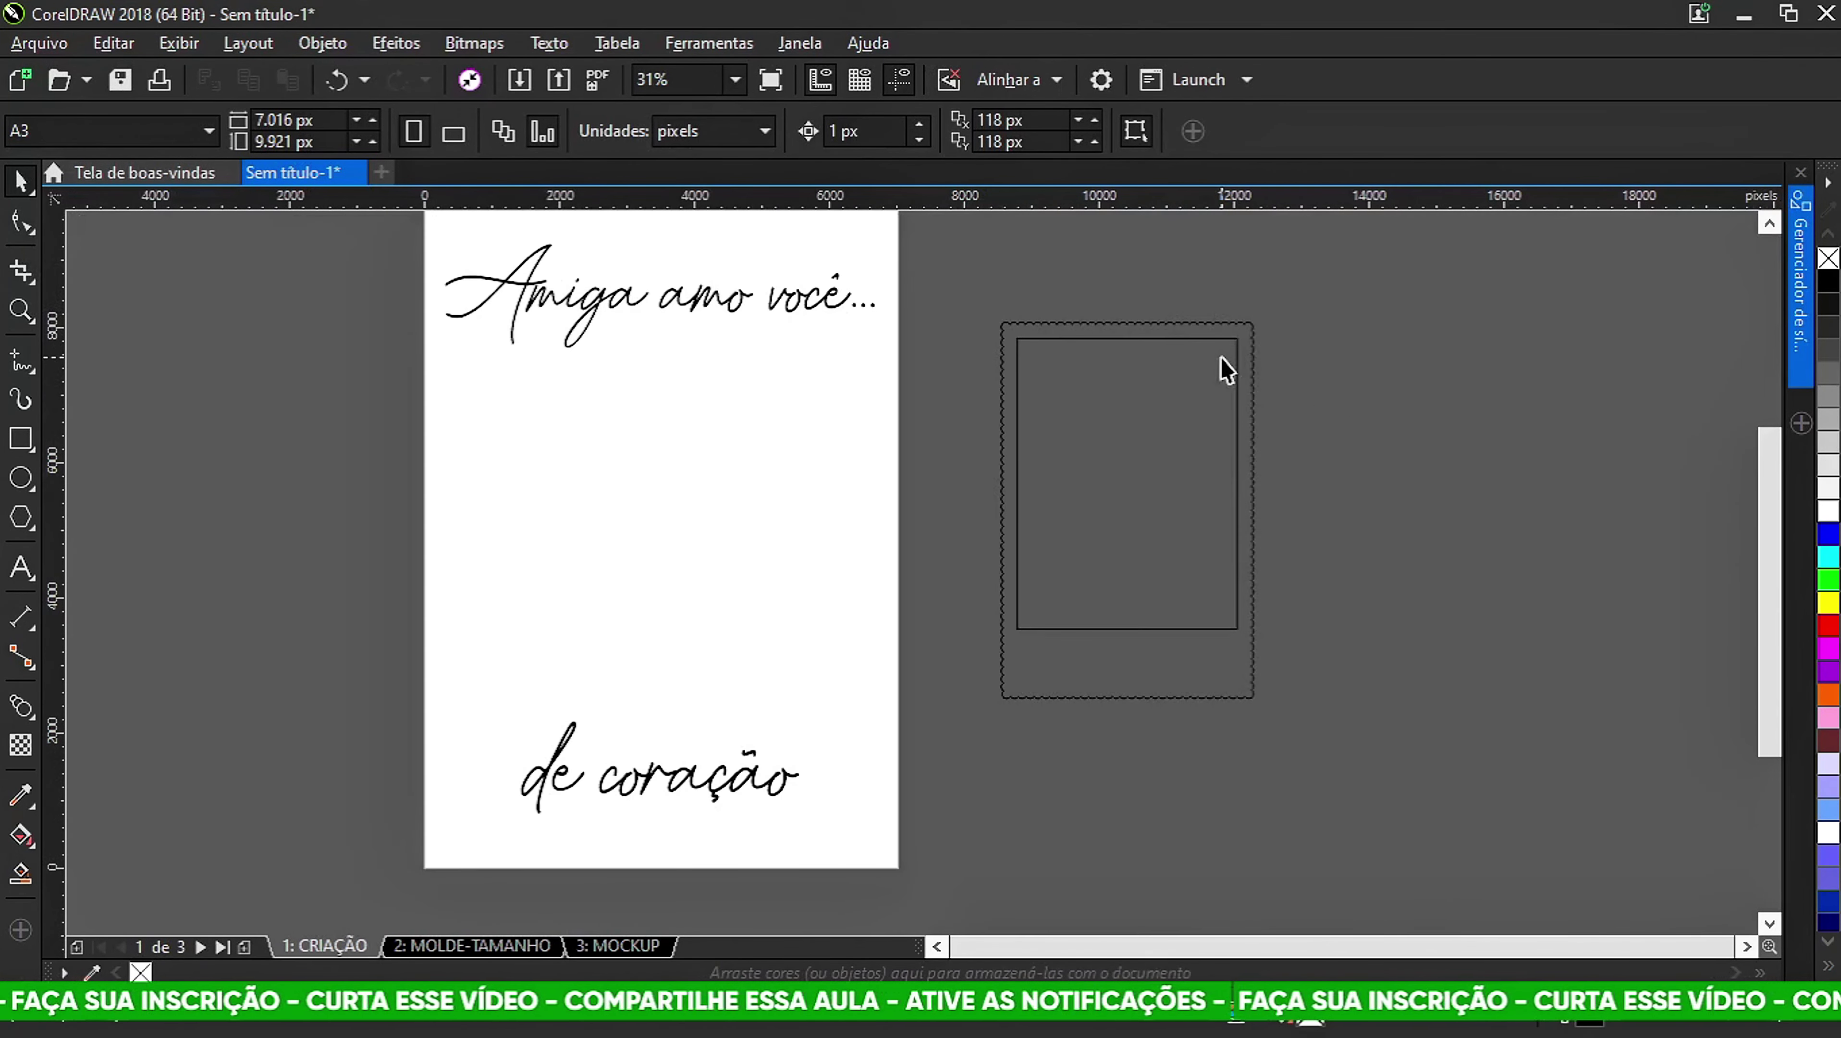
scroll(1221, 366, "up", 1)
scroll(1119, 398, "down", 1)
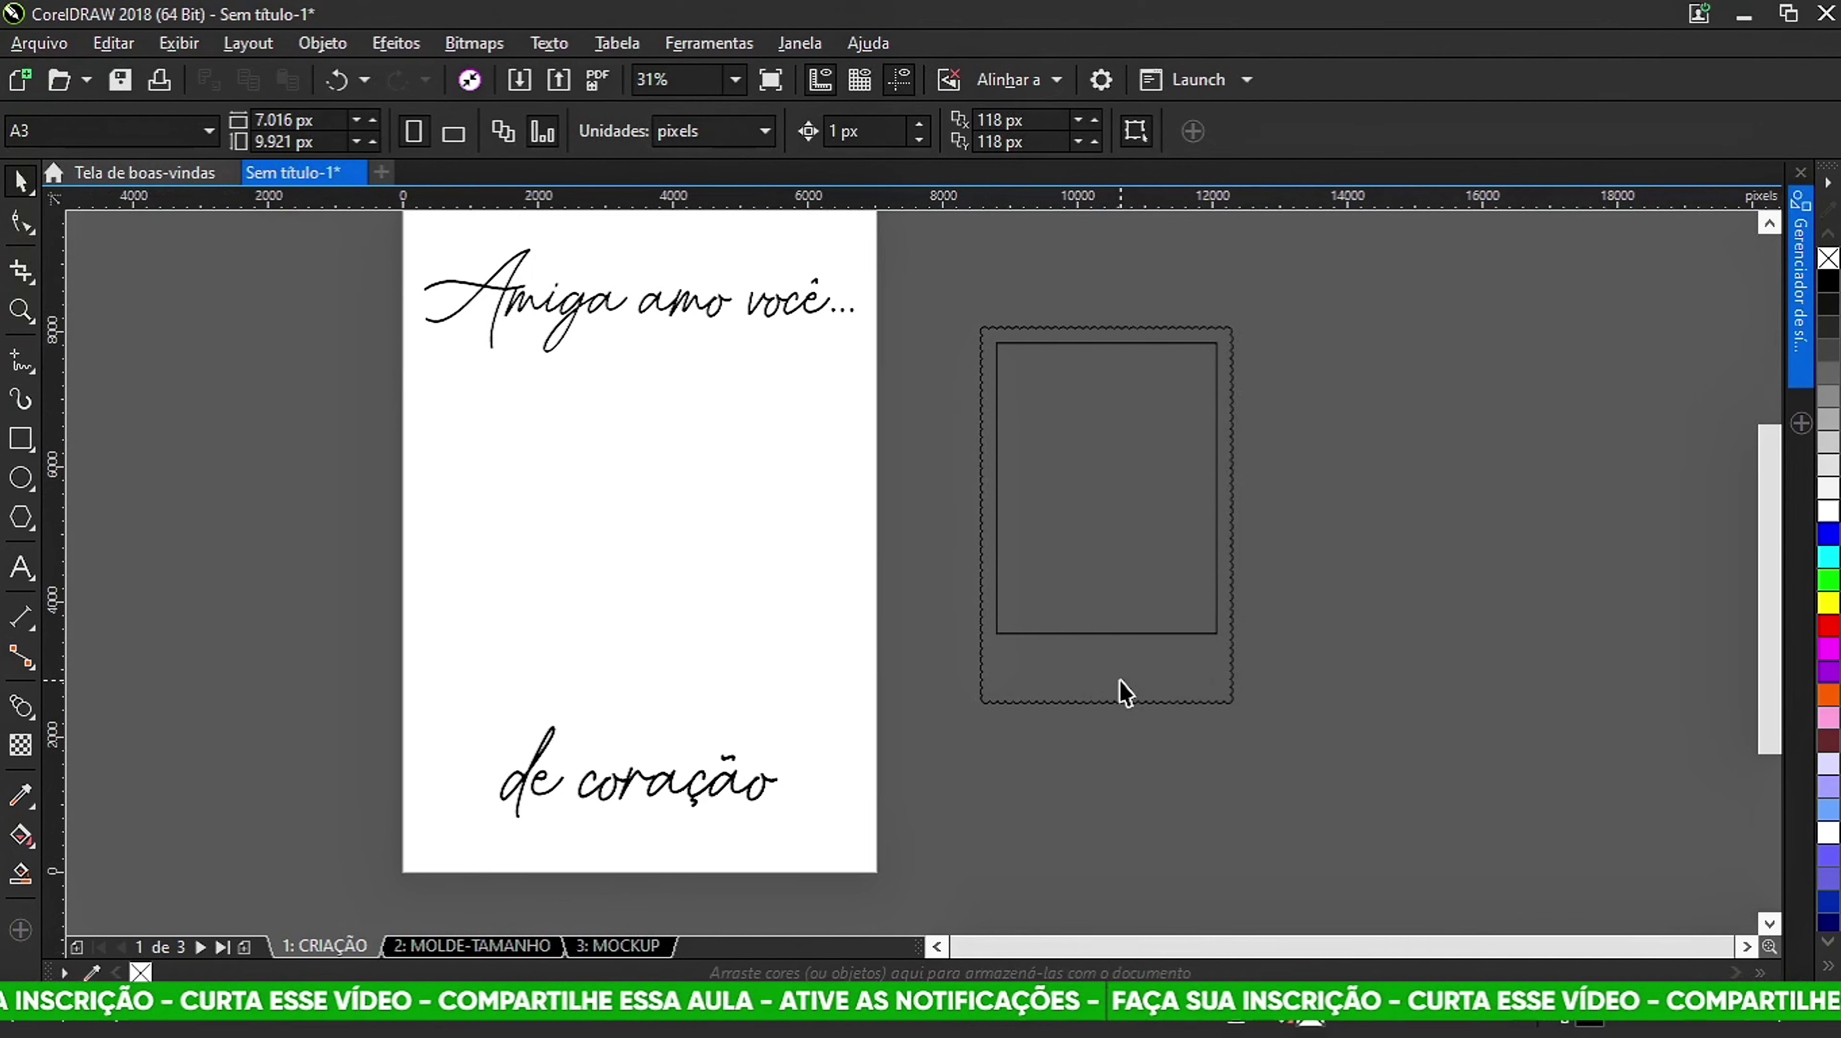
Fill the scalloped frame with light pink, RGB 255, 181, 255.
left_click(1126, 701)
left_click(1397, 732)
left_click(1221, 696)
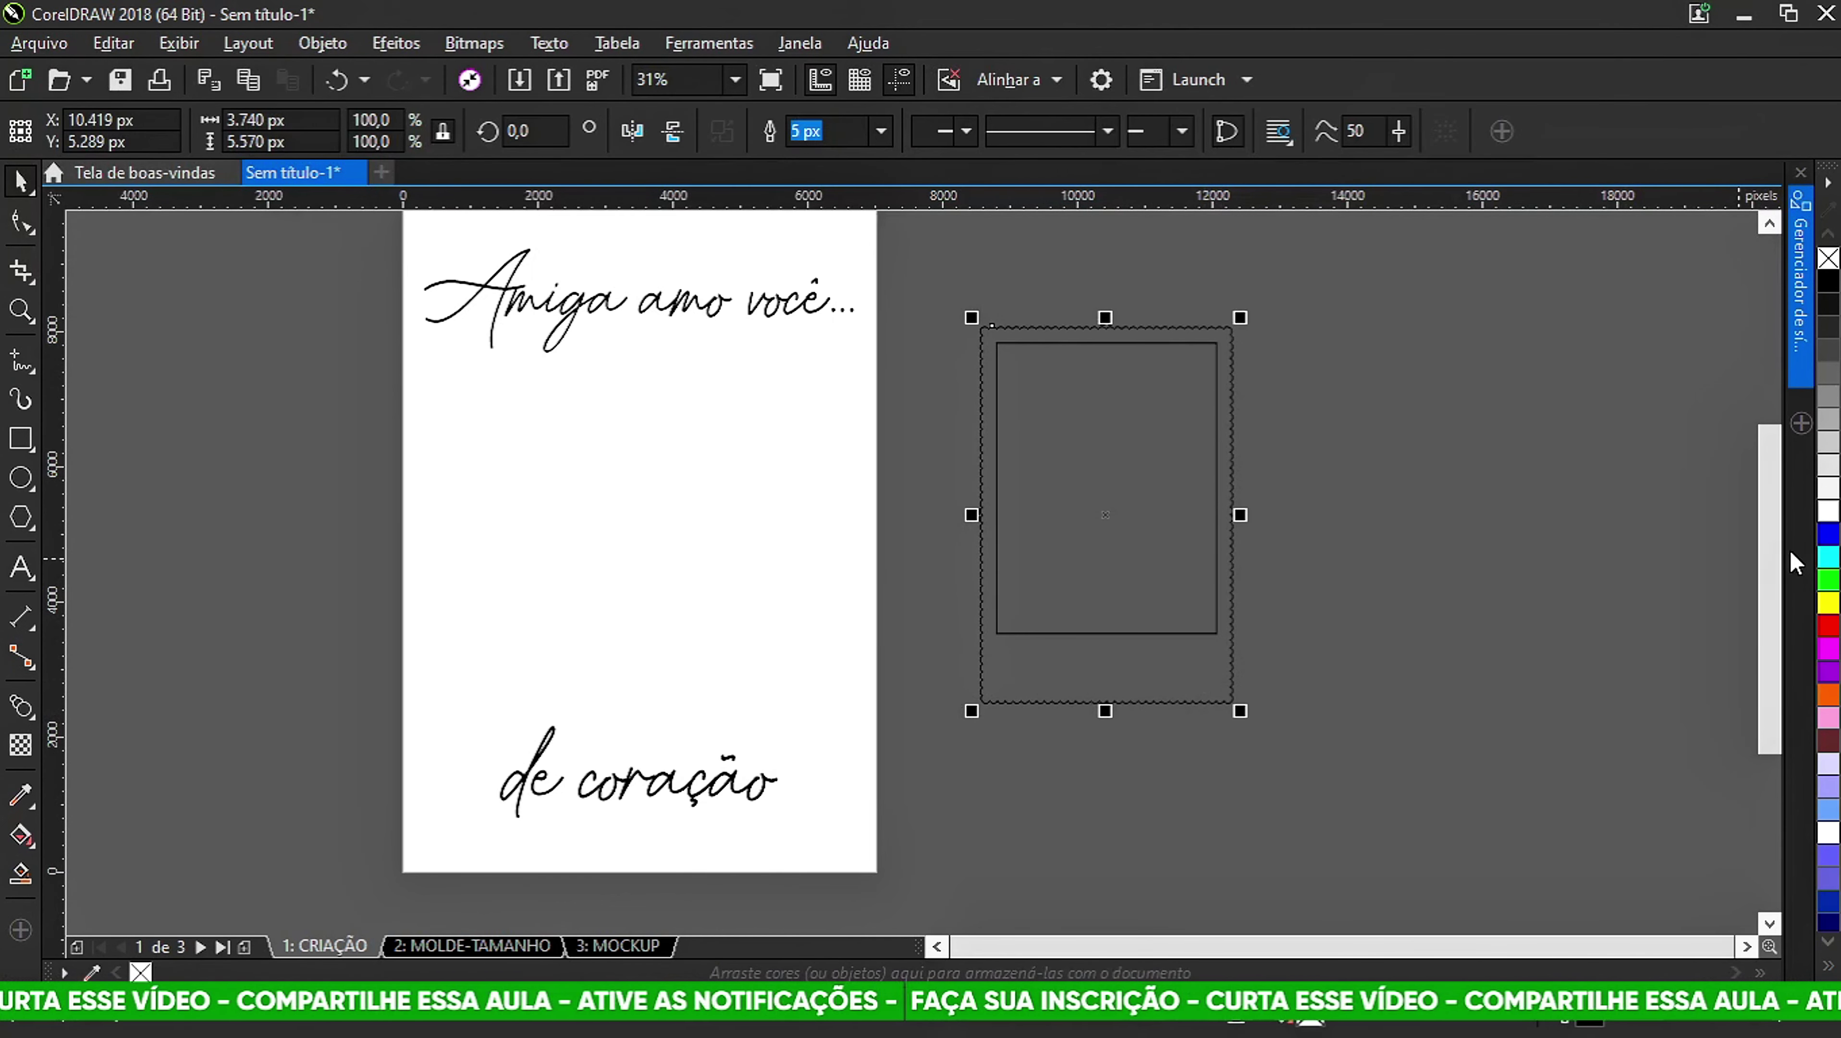
left_click(1829, 650)
double_click(1316, 1025)
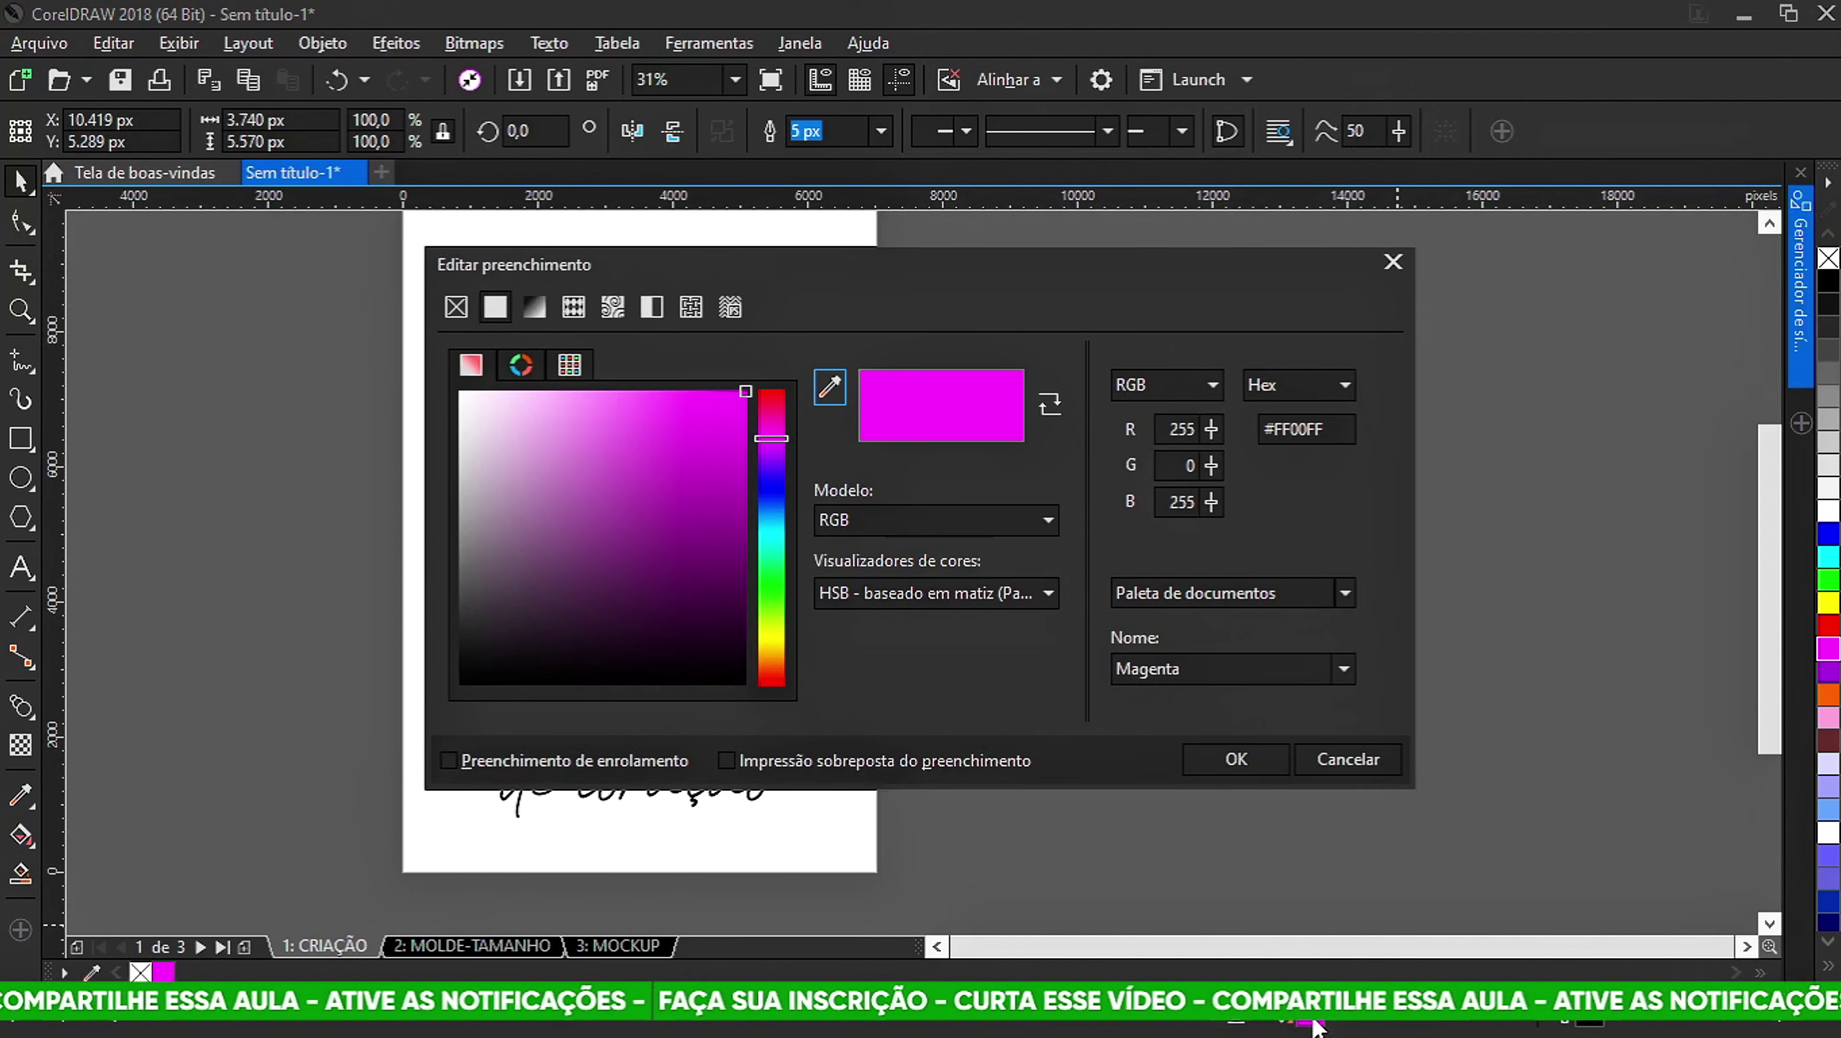
left_click_drag(777, 280, 1612, 258)
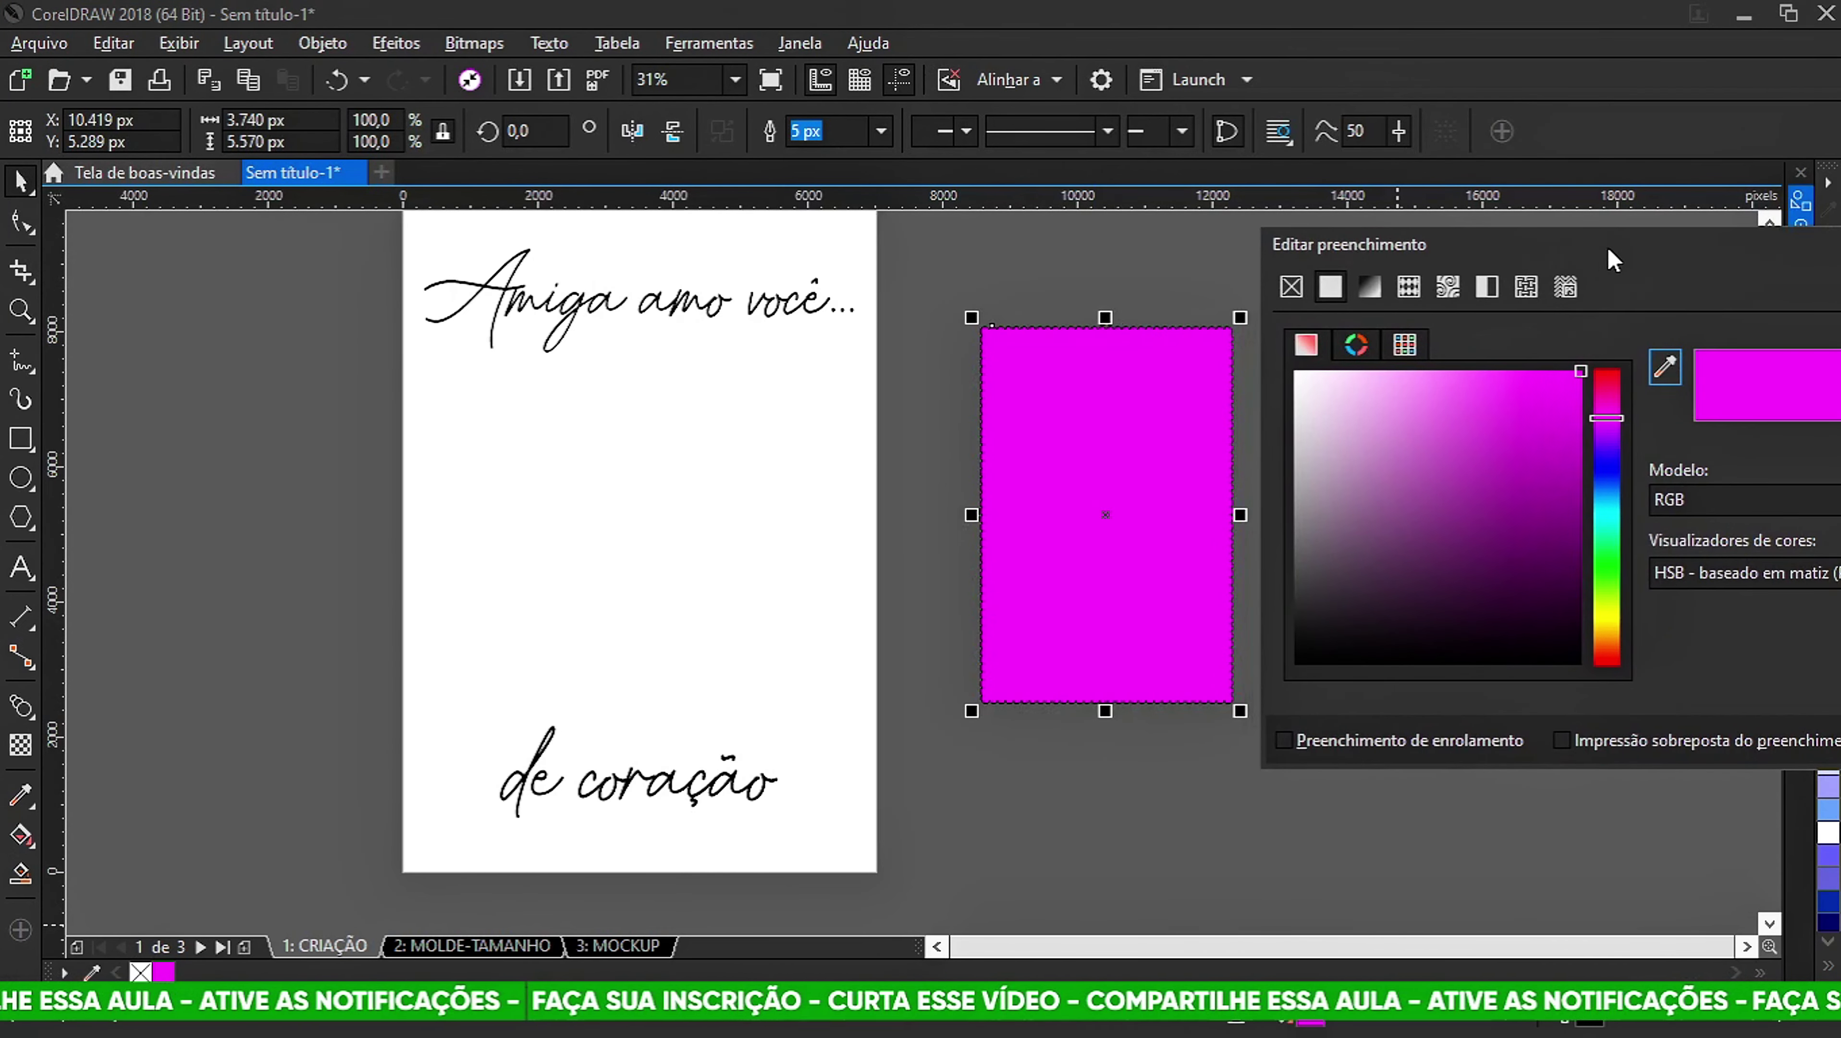
left_click_drag(1521, 418, 1369, 358)
left_click_drag(1511, 240, 1261, 236)
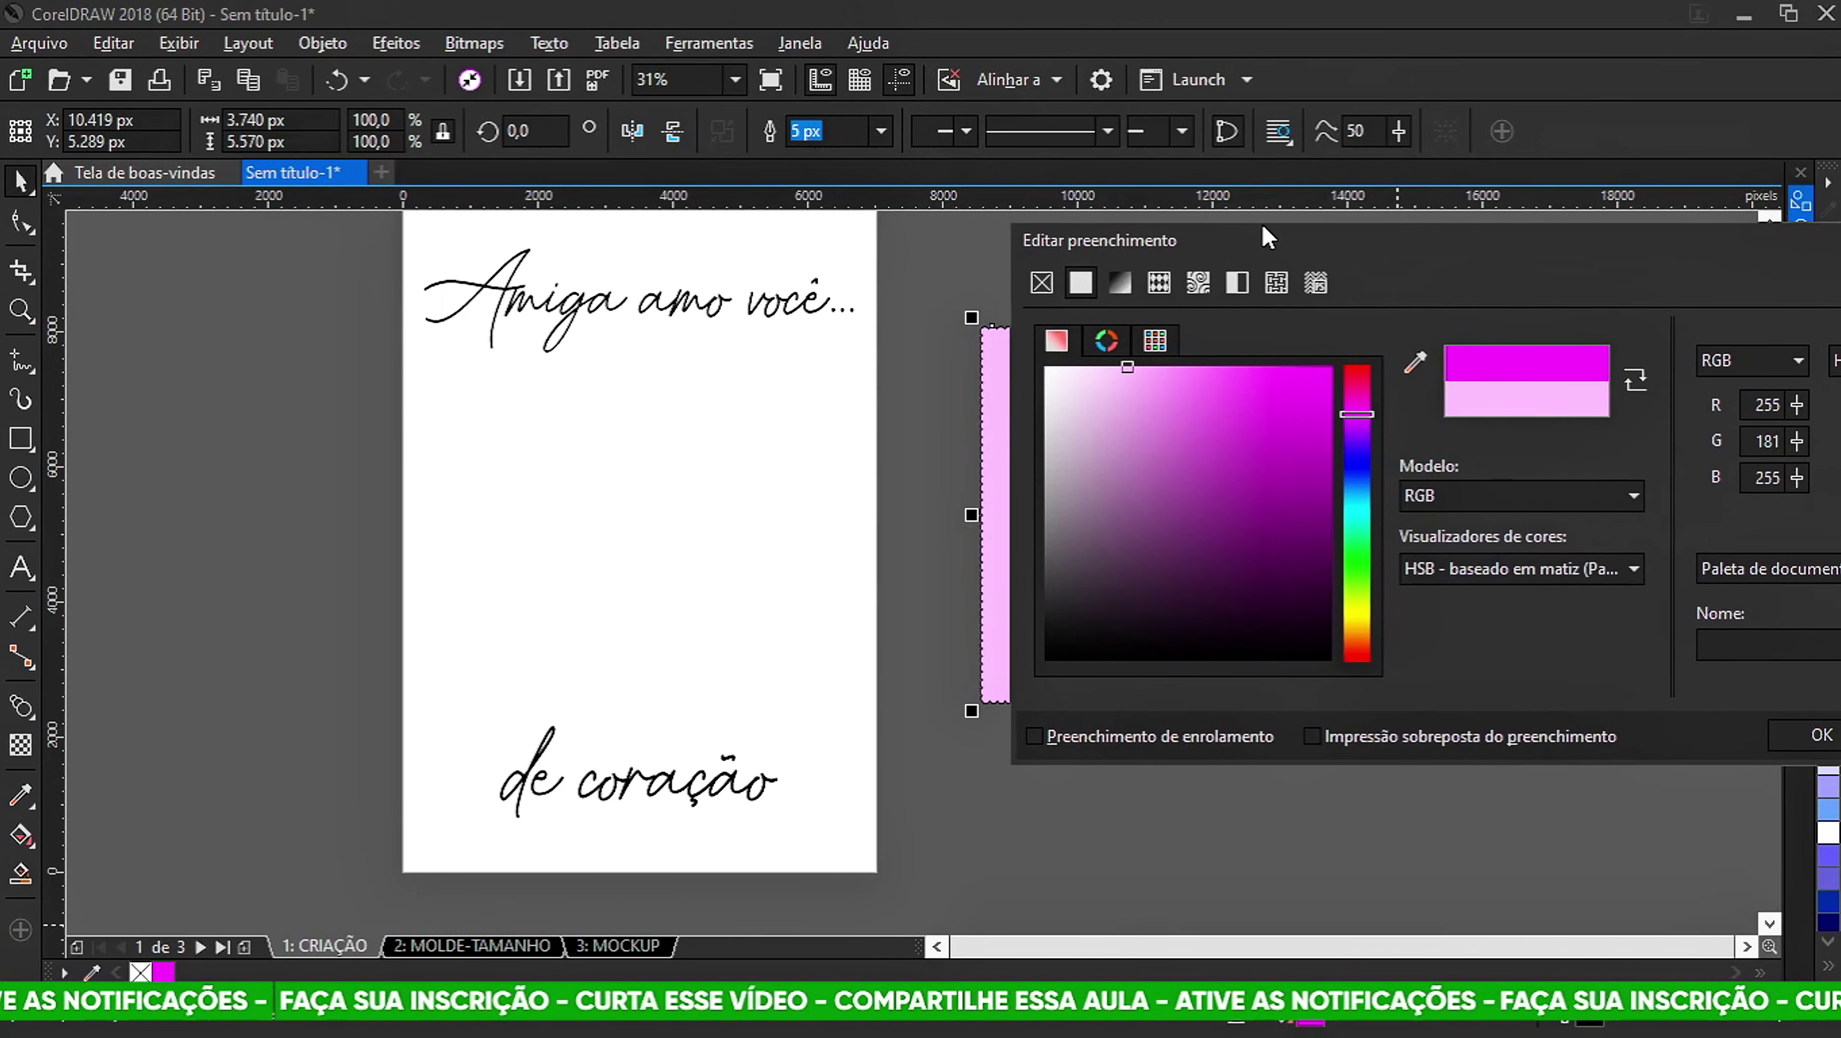
left_click(1807, 743)
Move the pink scalloped frame behind the inner rectangle and deselect it.
left_click(1148, 581)
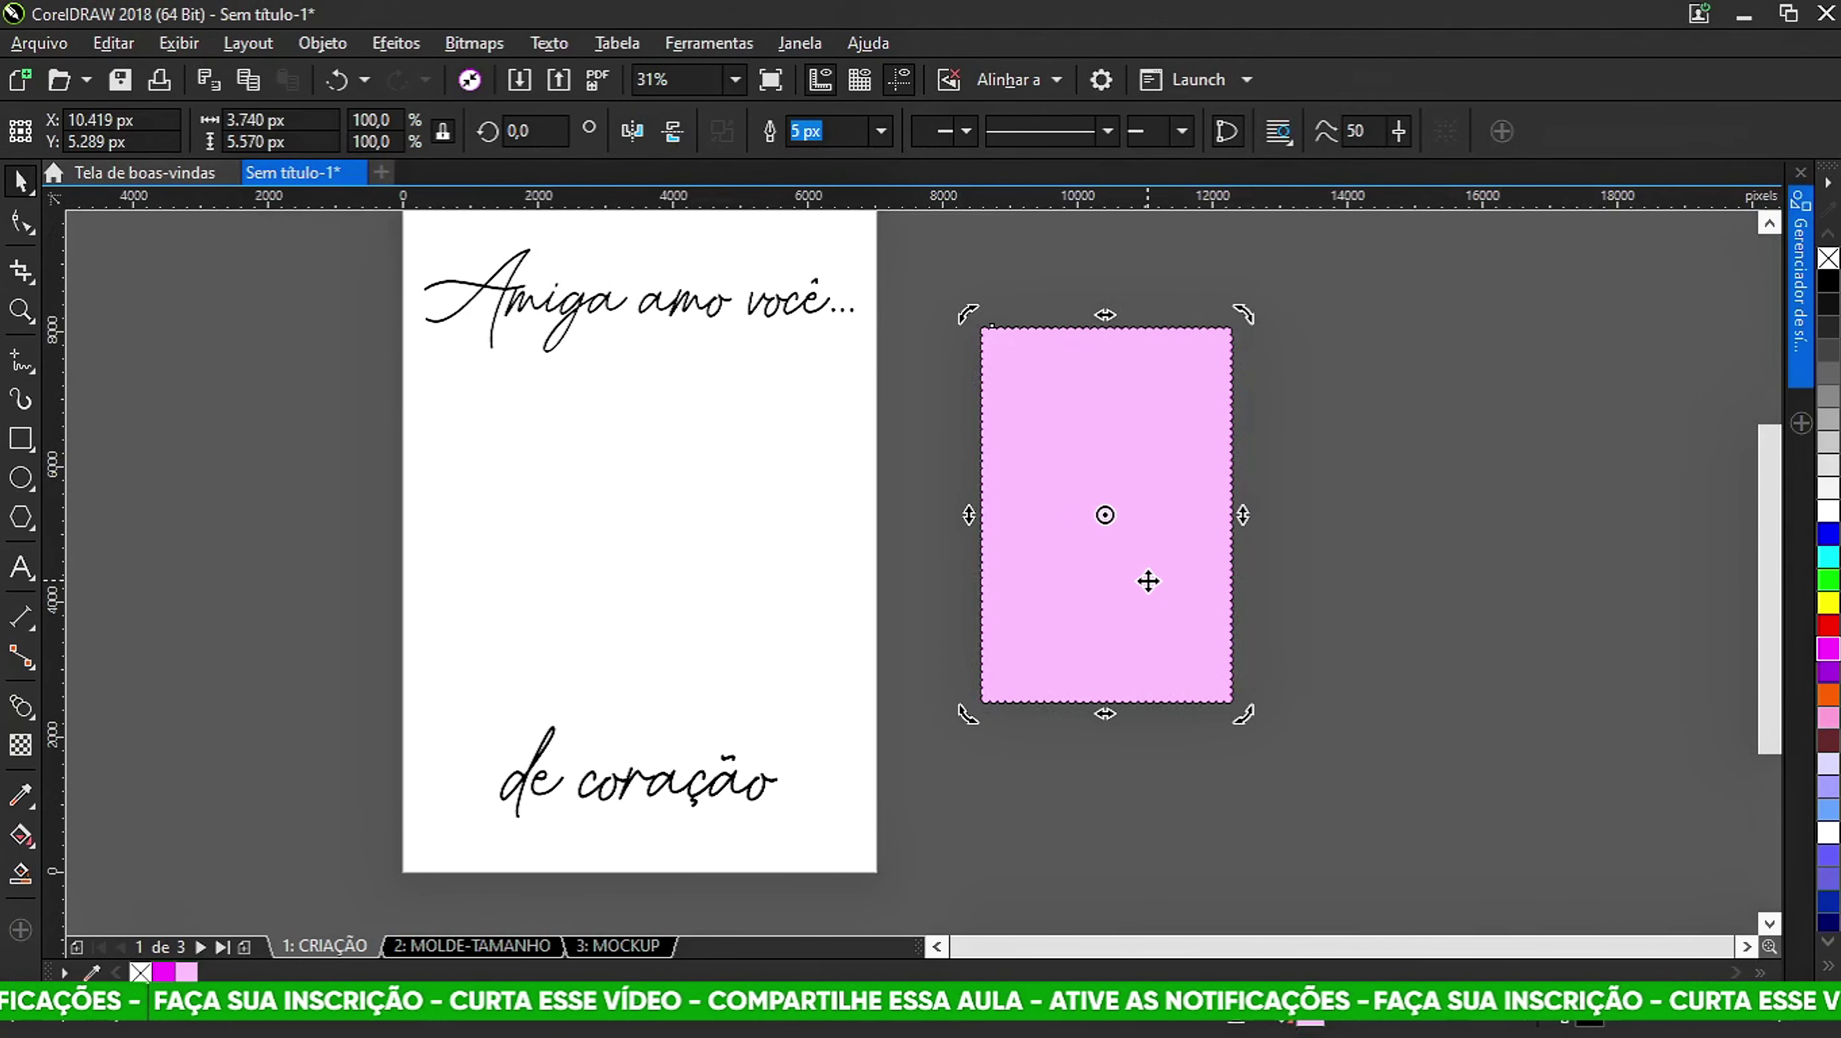
left_click(1435, 639)
left_click(1184, 616)
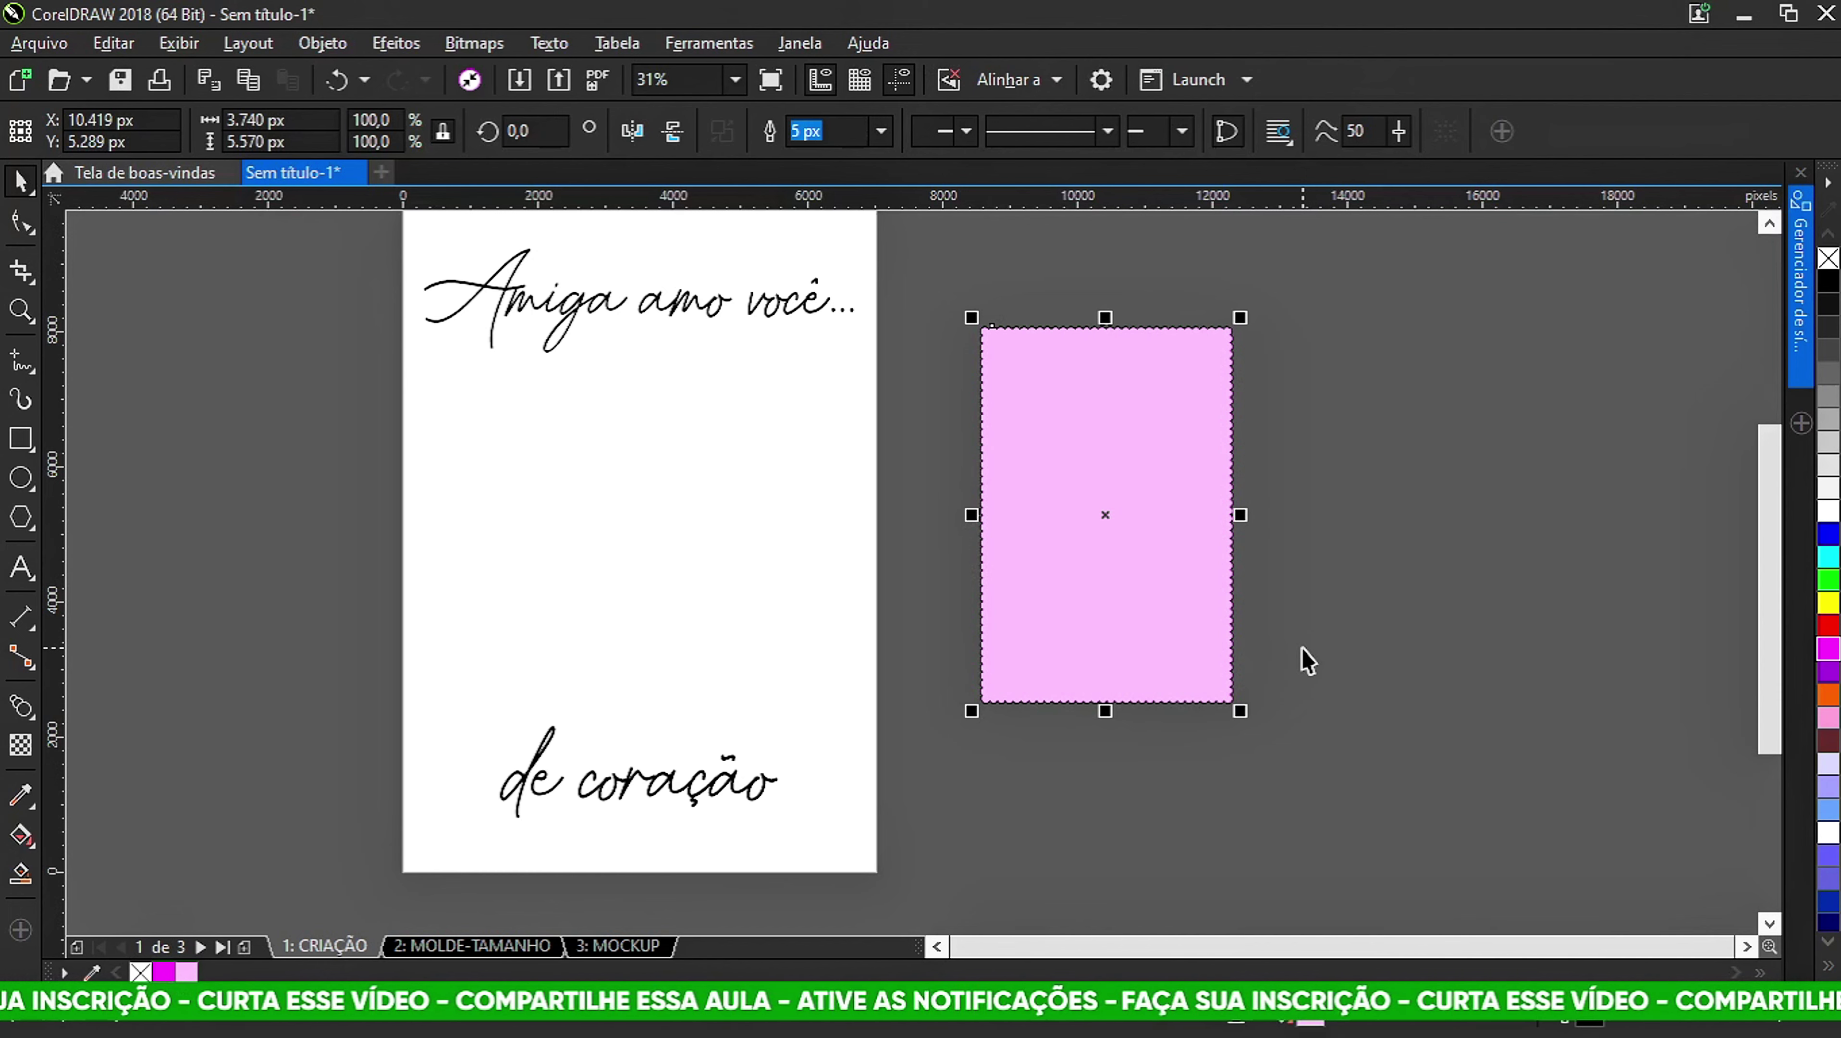
key("super+space")
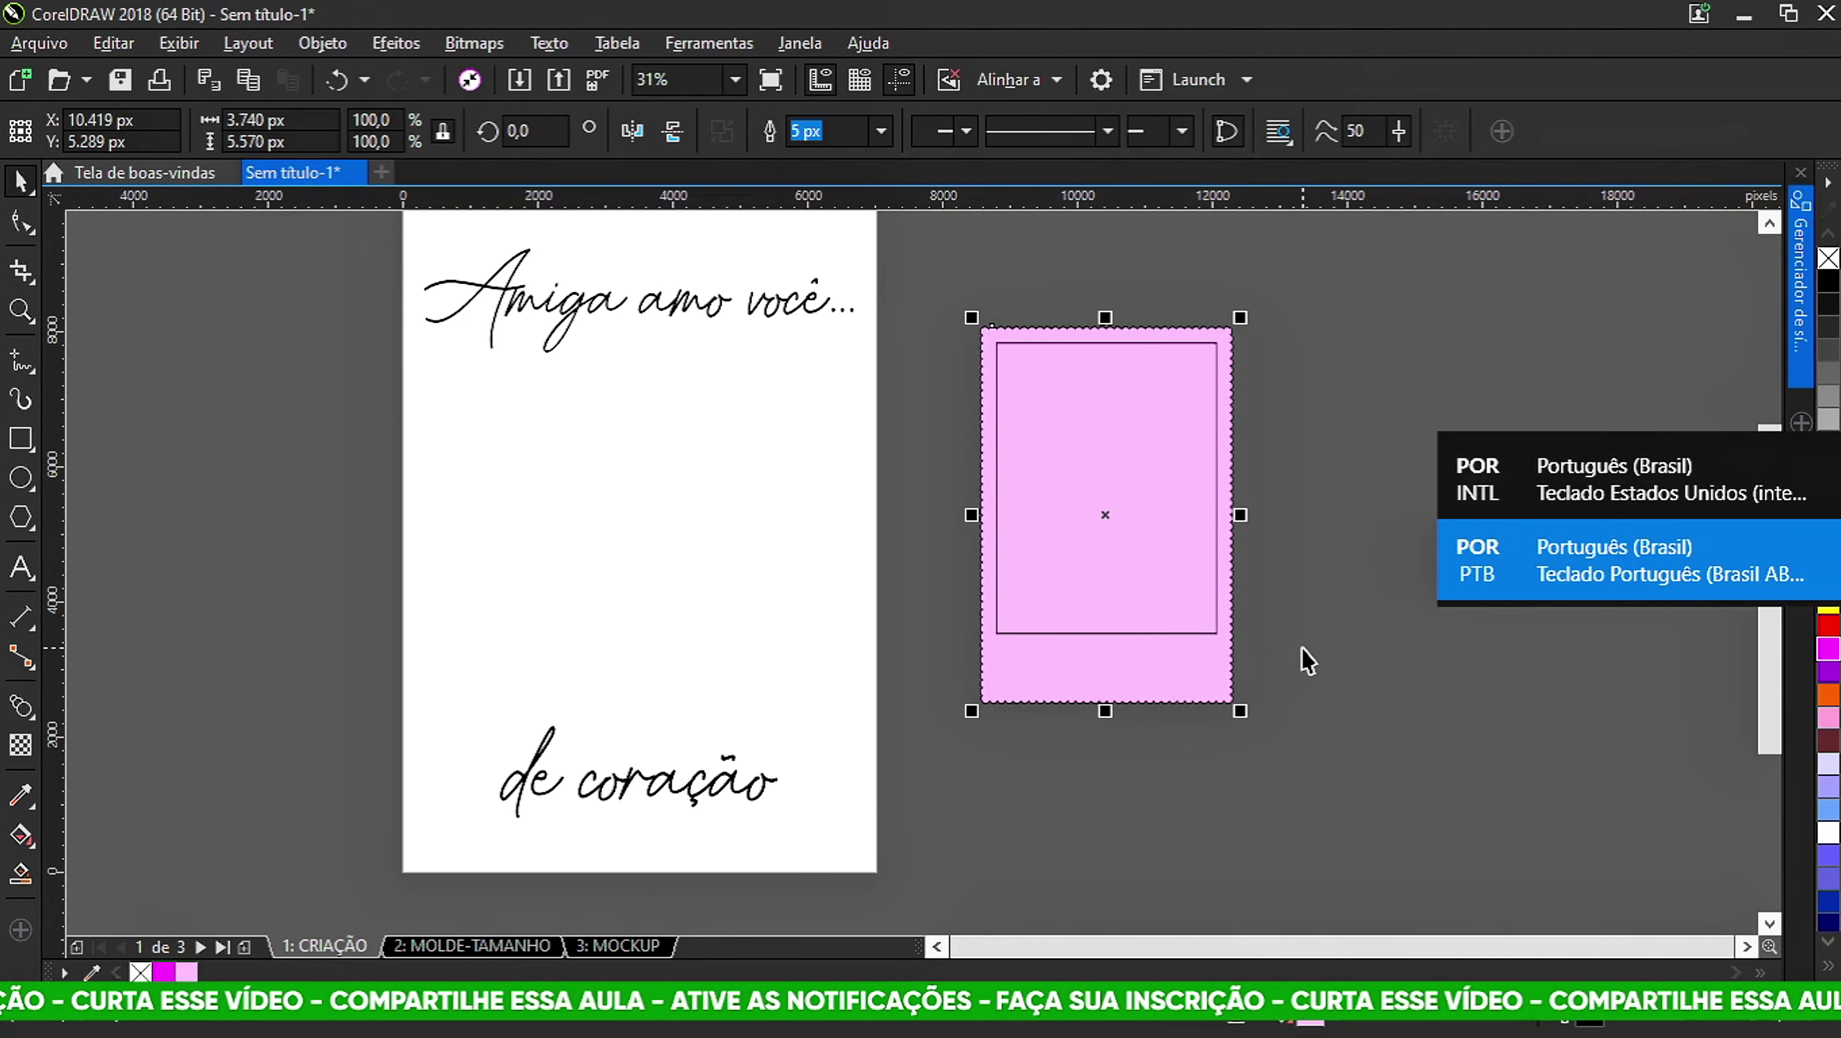
left_click(1303, 486)
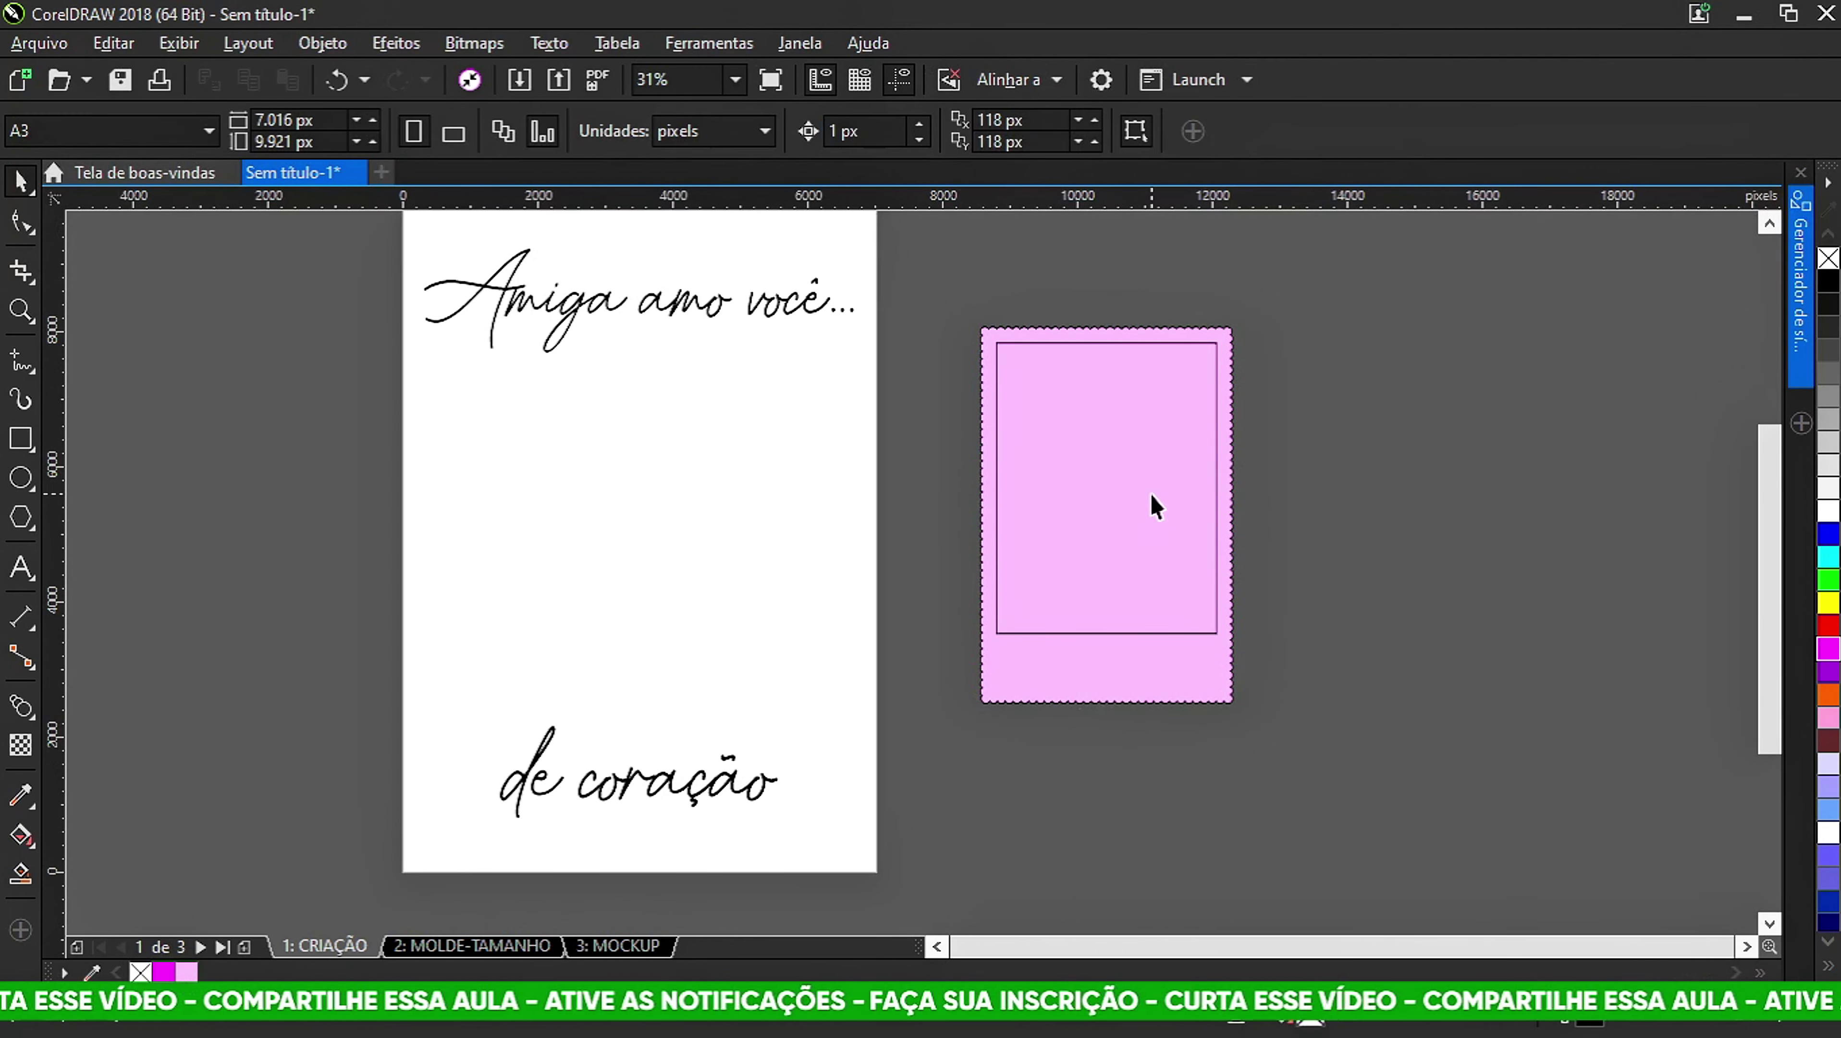
Remove the outline from the pink scalloped frame and check its edge up close.
scroll(1145, 496, "up", 1)
scroll(1141, 499, "down", 1)
left_click(1101, 666)
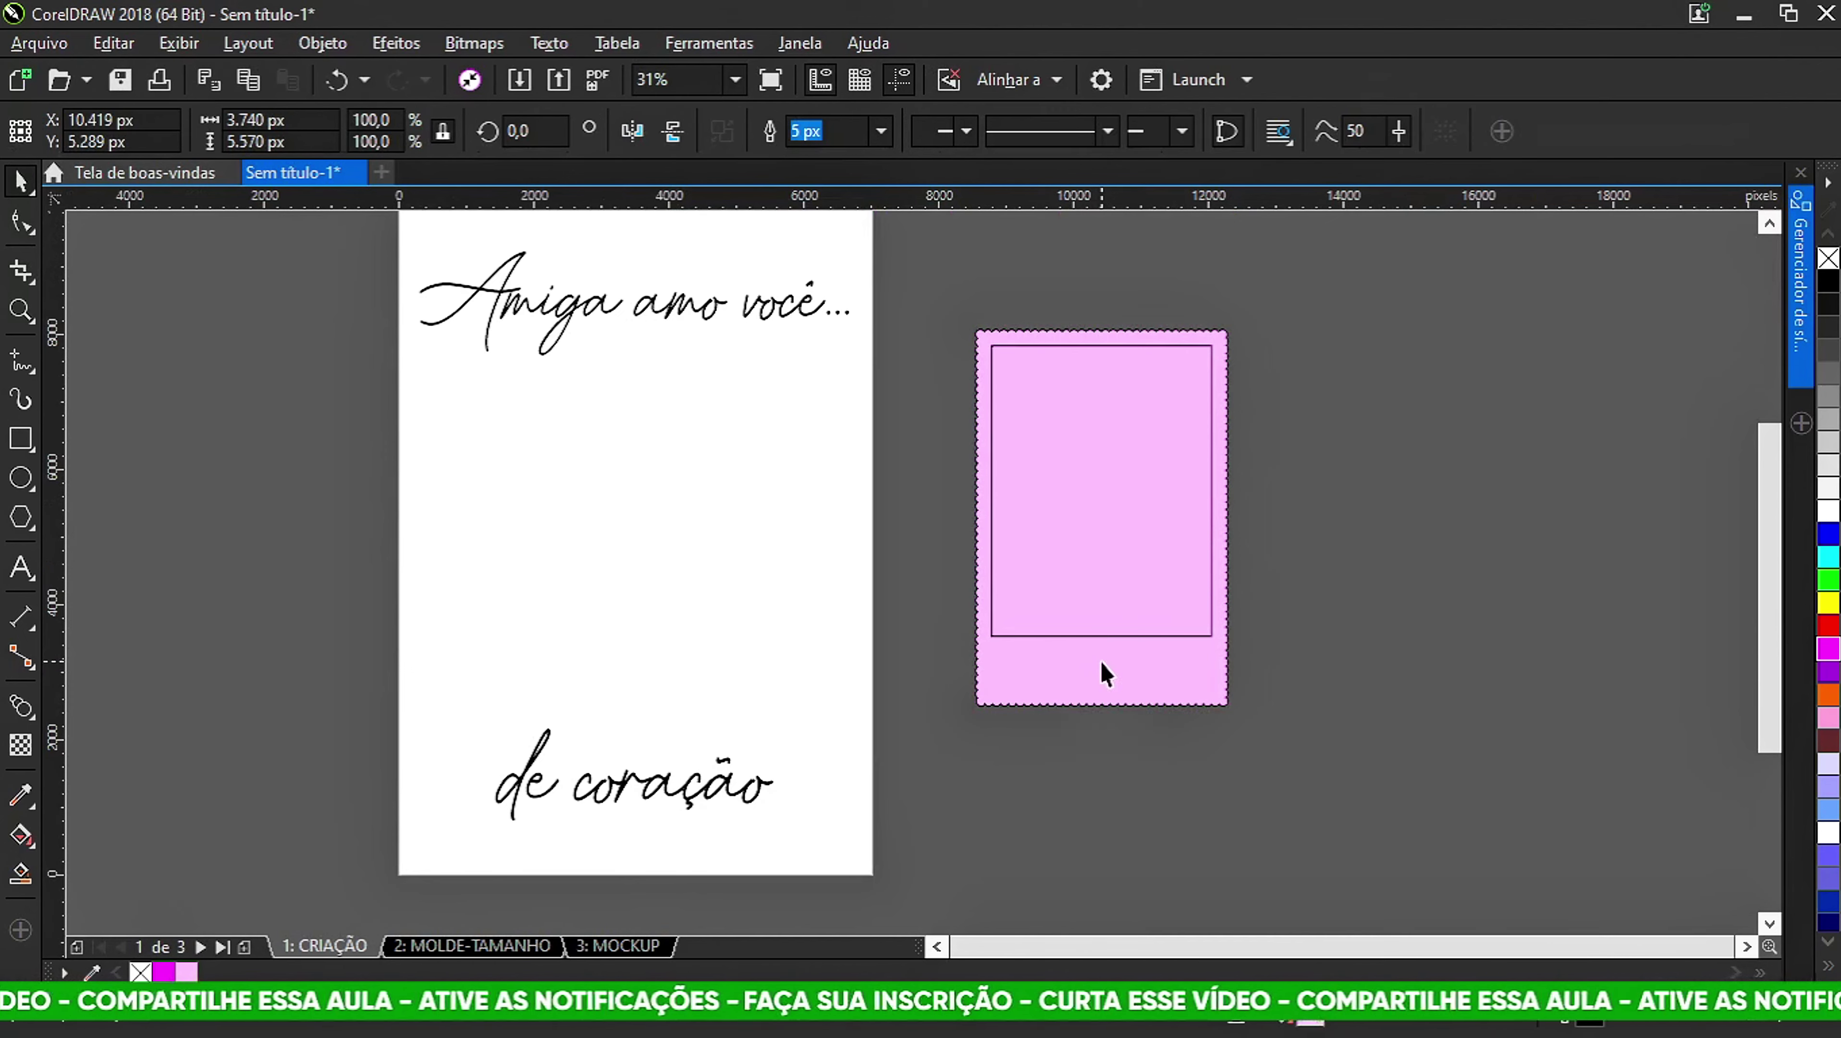
right_click(1828, 261)
left_click(1521, 350)
scroll(1082, 331, "up", 1)
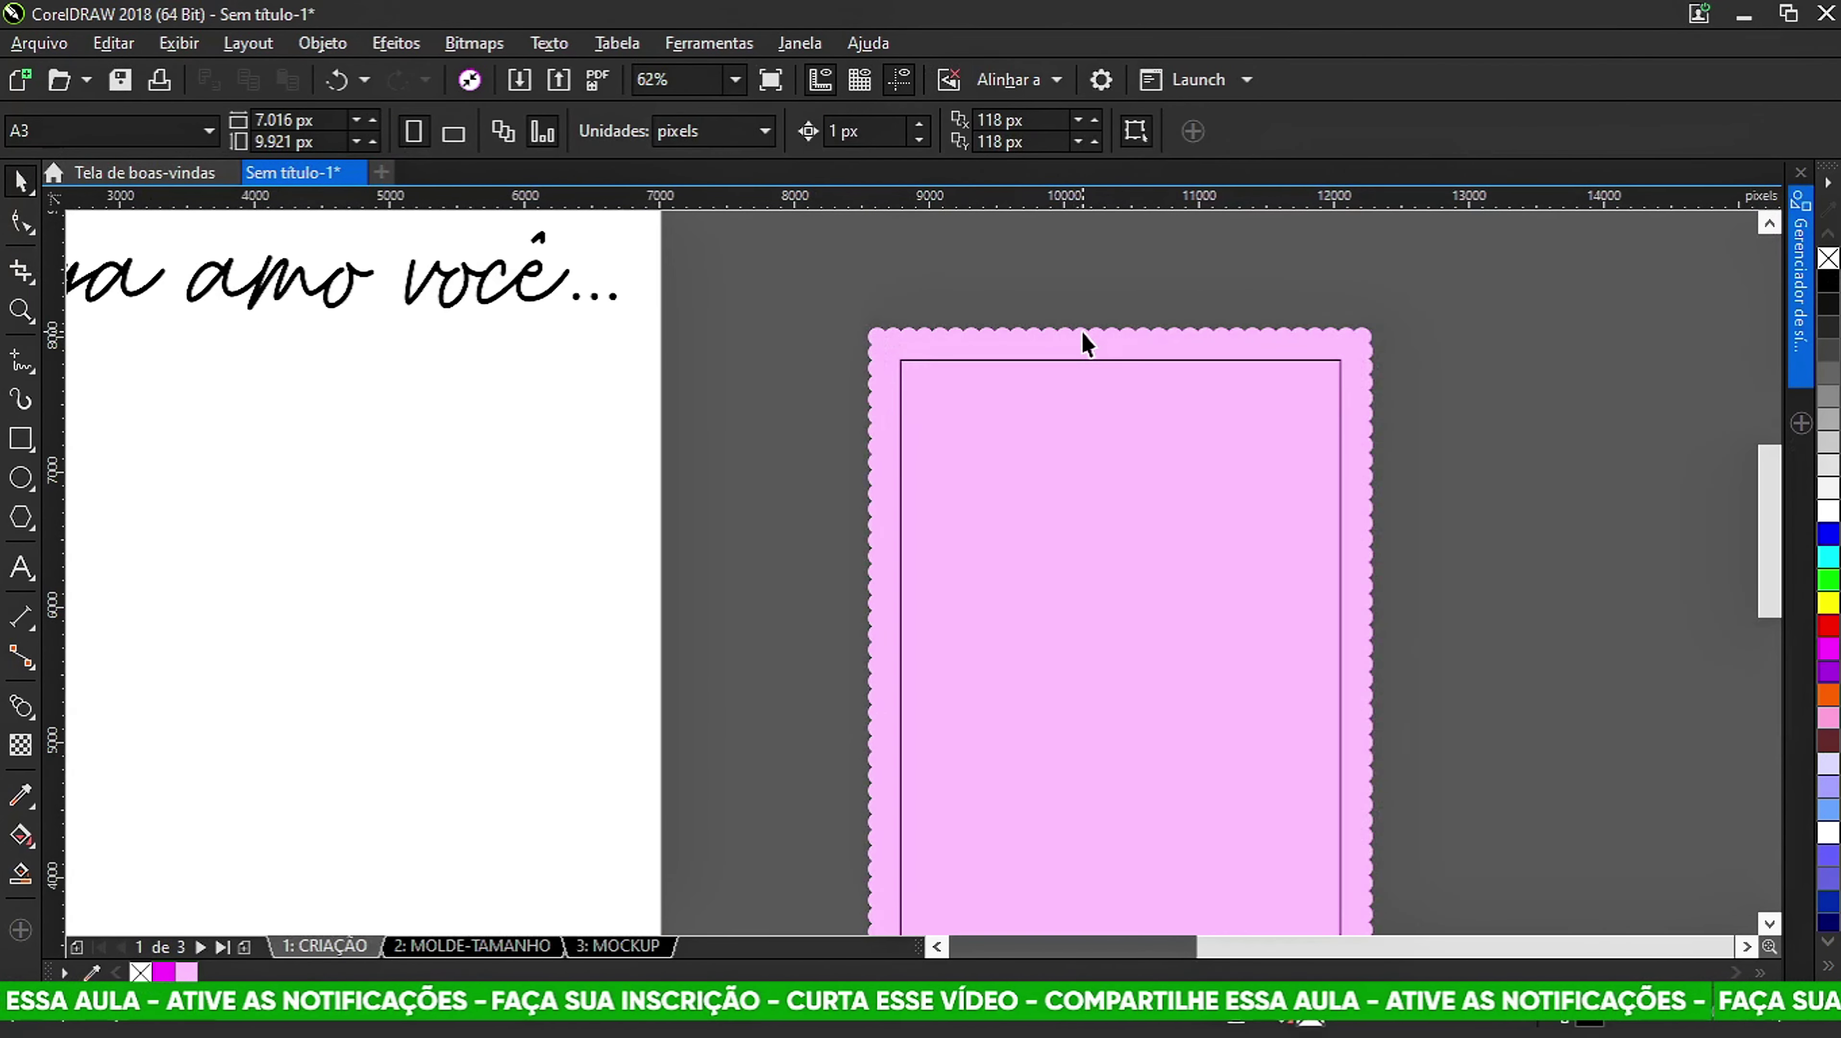
scroll(1082, 331, "down", 2)
Move the frame and inner rectangle together onto the page between the two phrases and rotate them slightly clockwise, to about 357°.
left_click_drag(1012, 283, 1235, 571)
scroll(1052, 387, "up", 1)
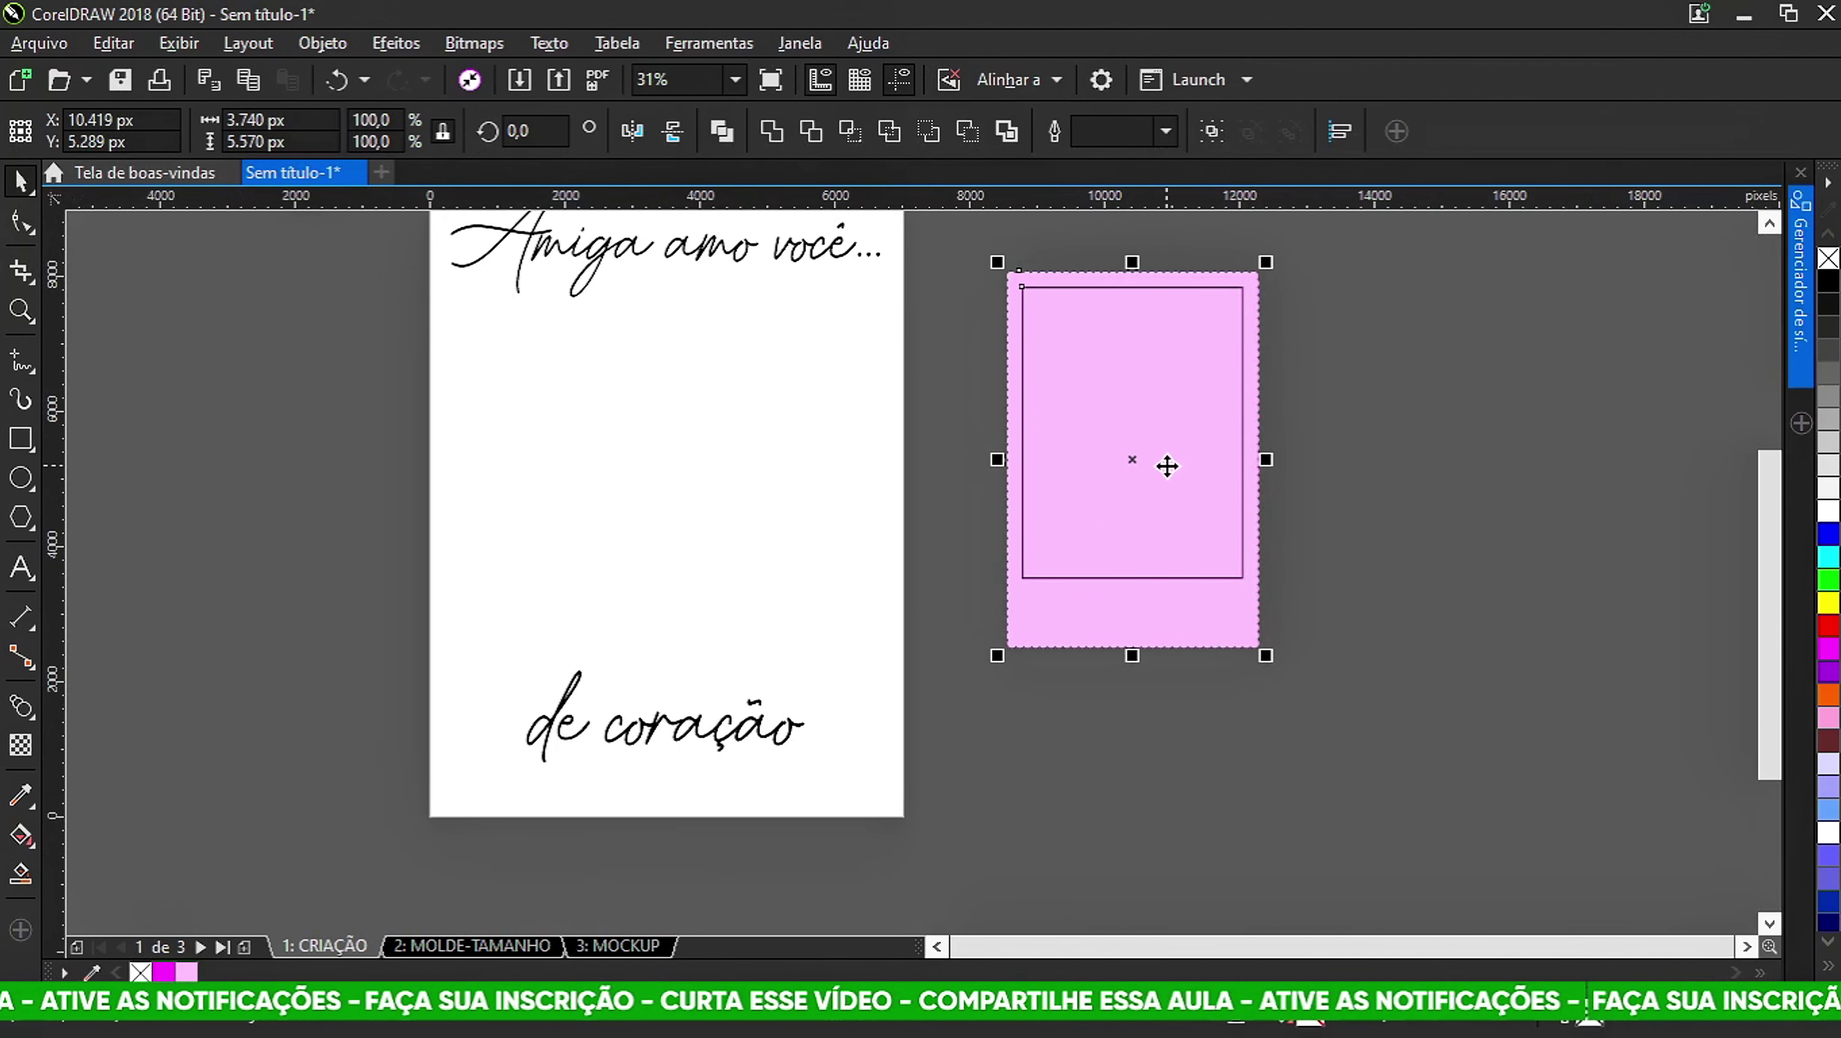
left_click_drag(1131, 458, 719, 472)
left_click(719, 472)
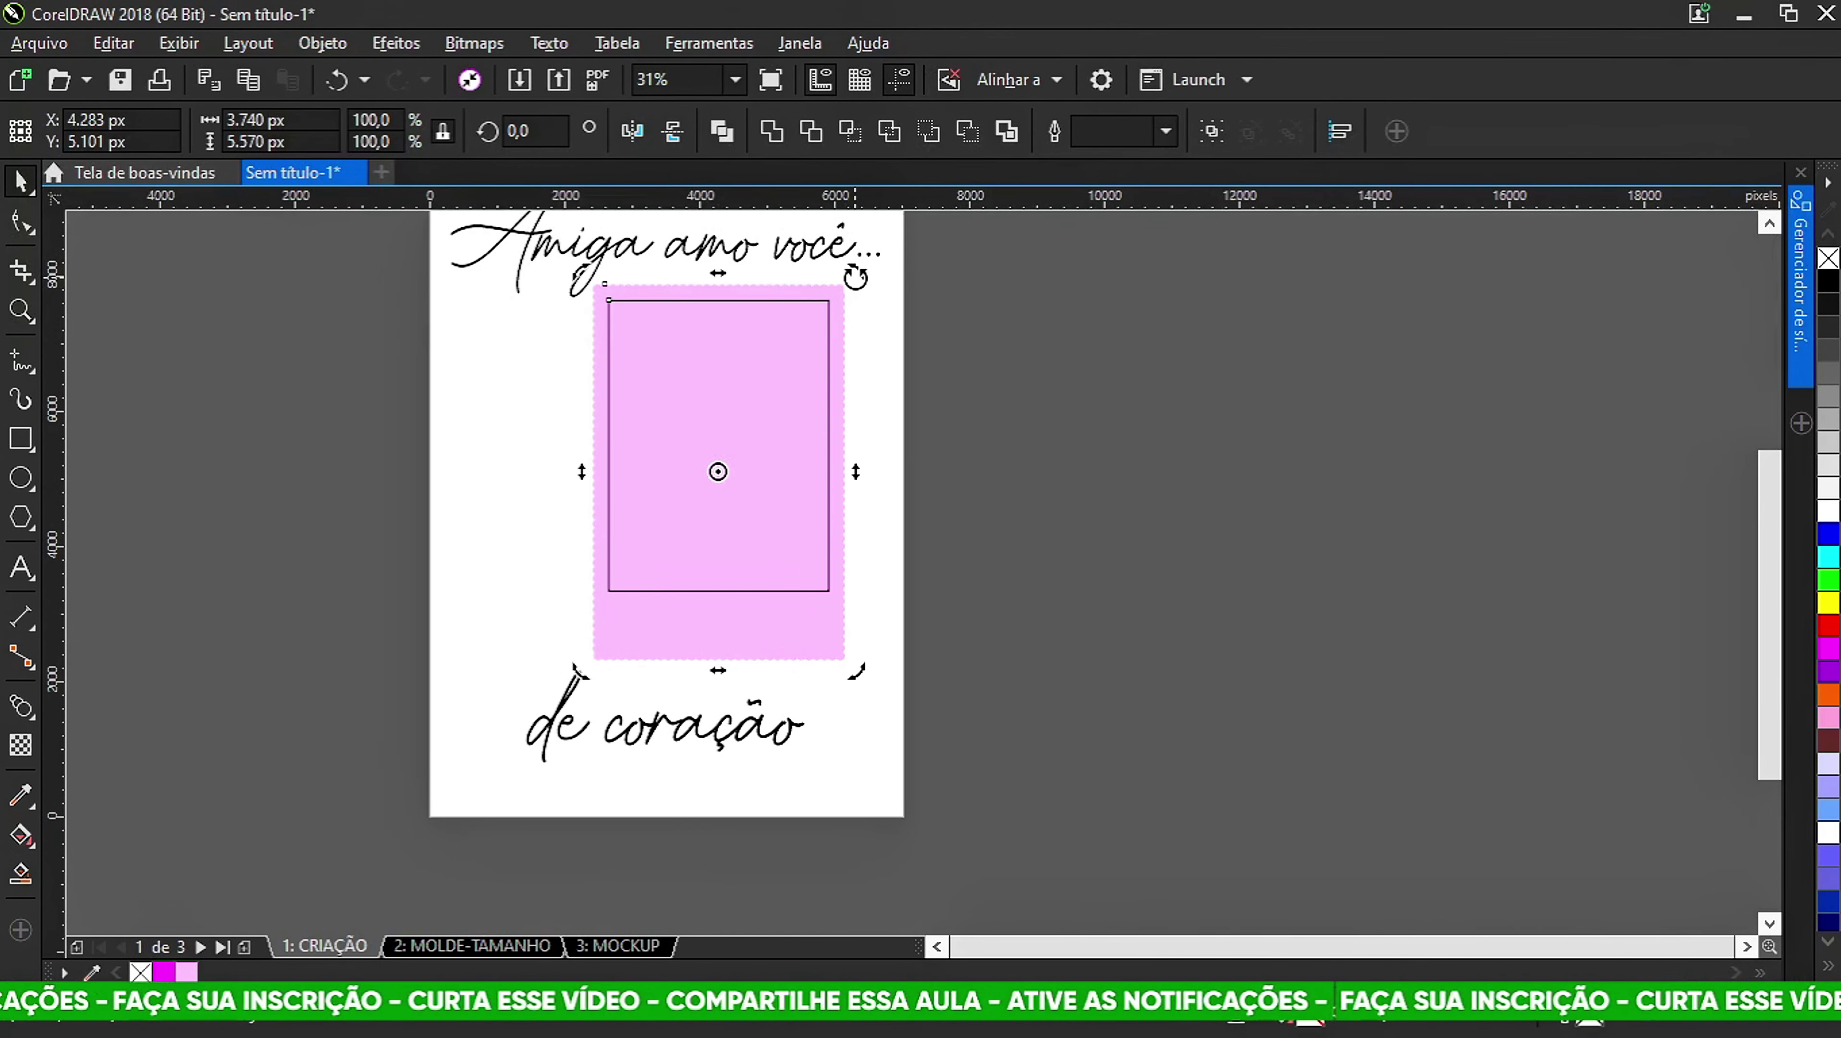
left_click_drag(855, 277, 862, 284)
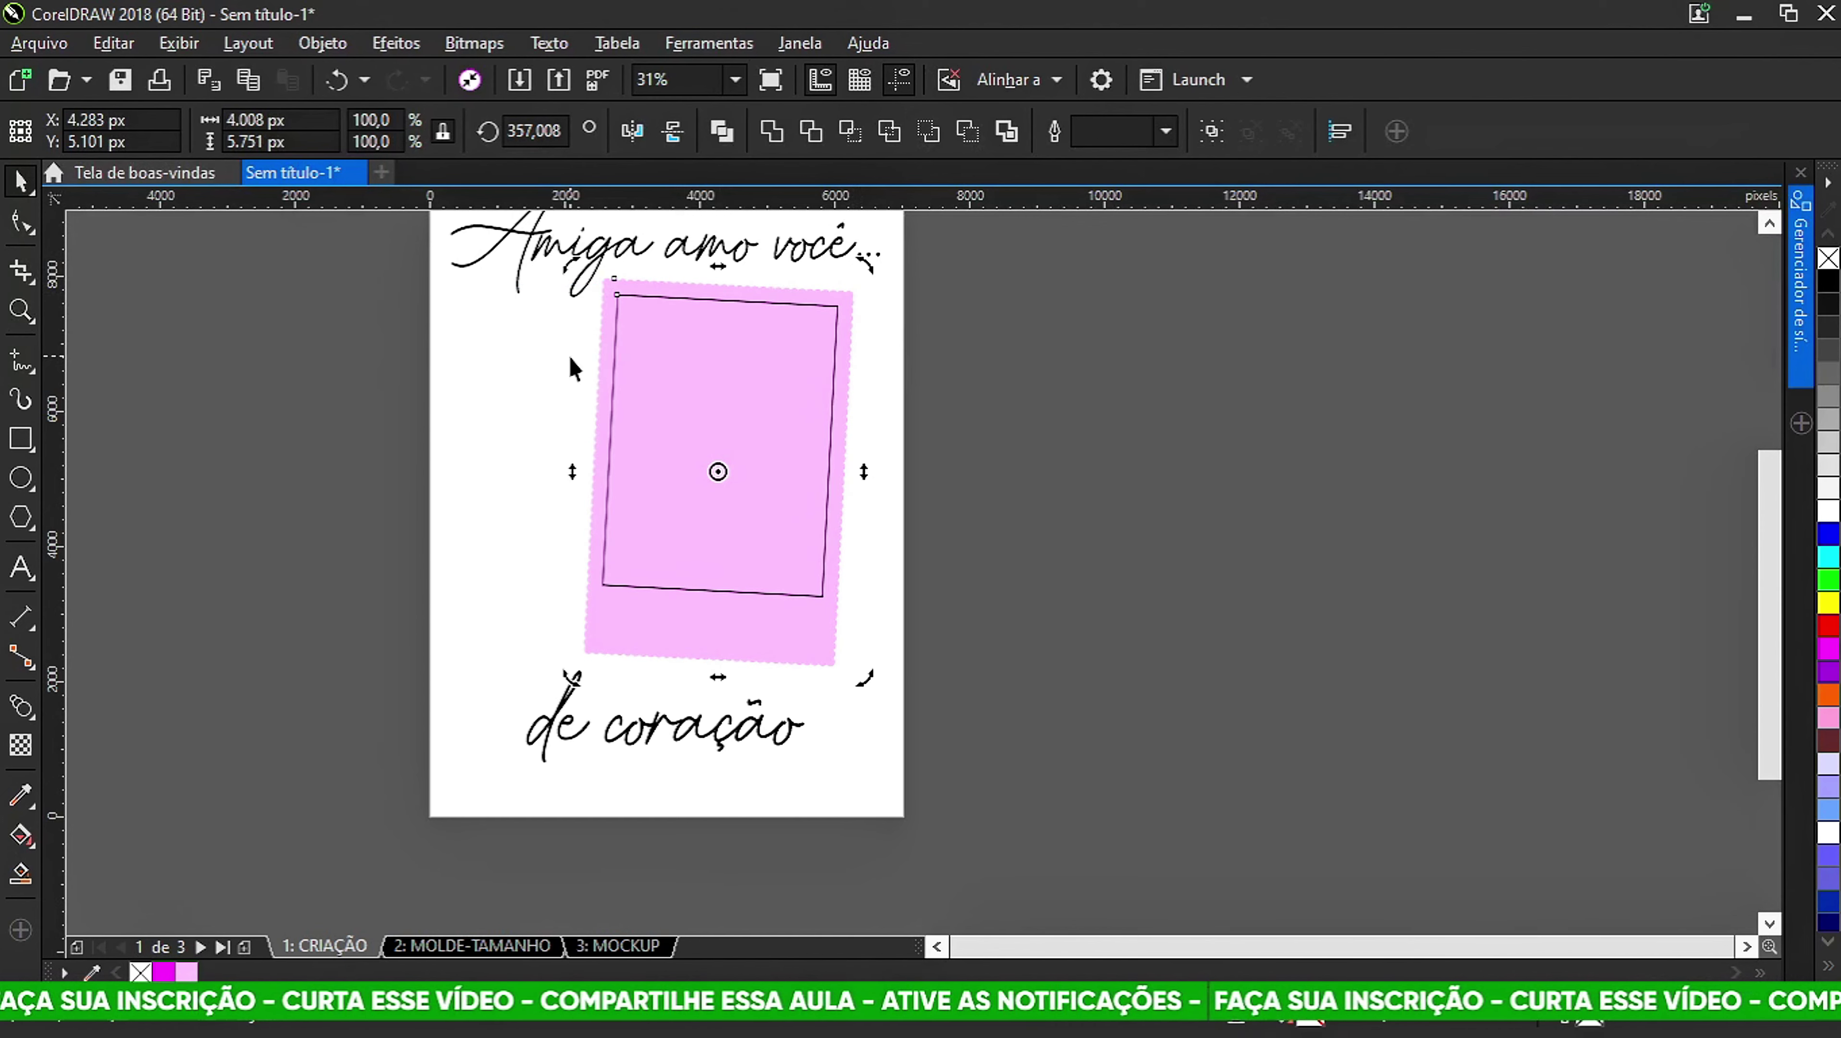
Shrink the tilted frame and rectangle to about 3858 × 5536 px, reposition them between the phrases, and deselect.
scroll(650, 345, "up", 1)
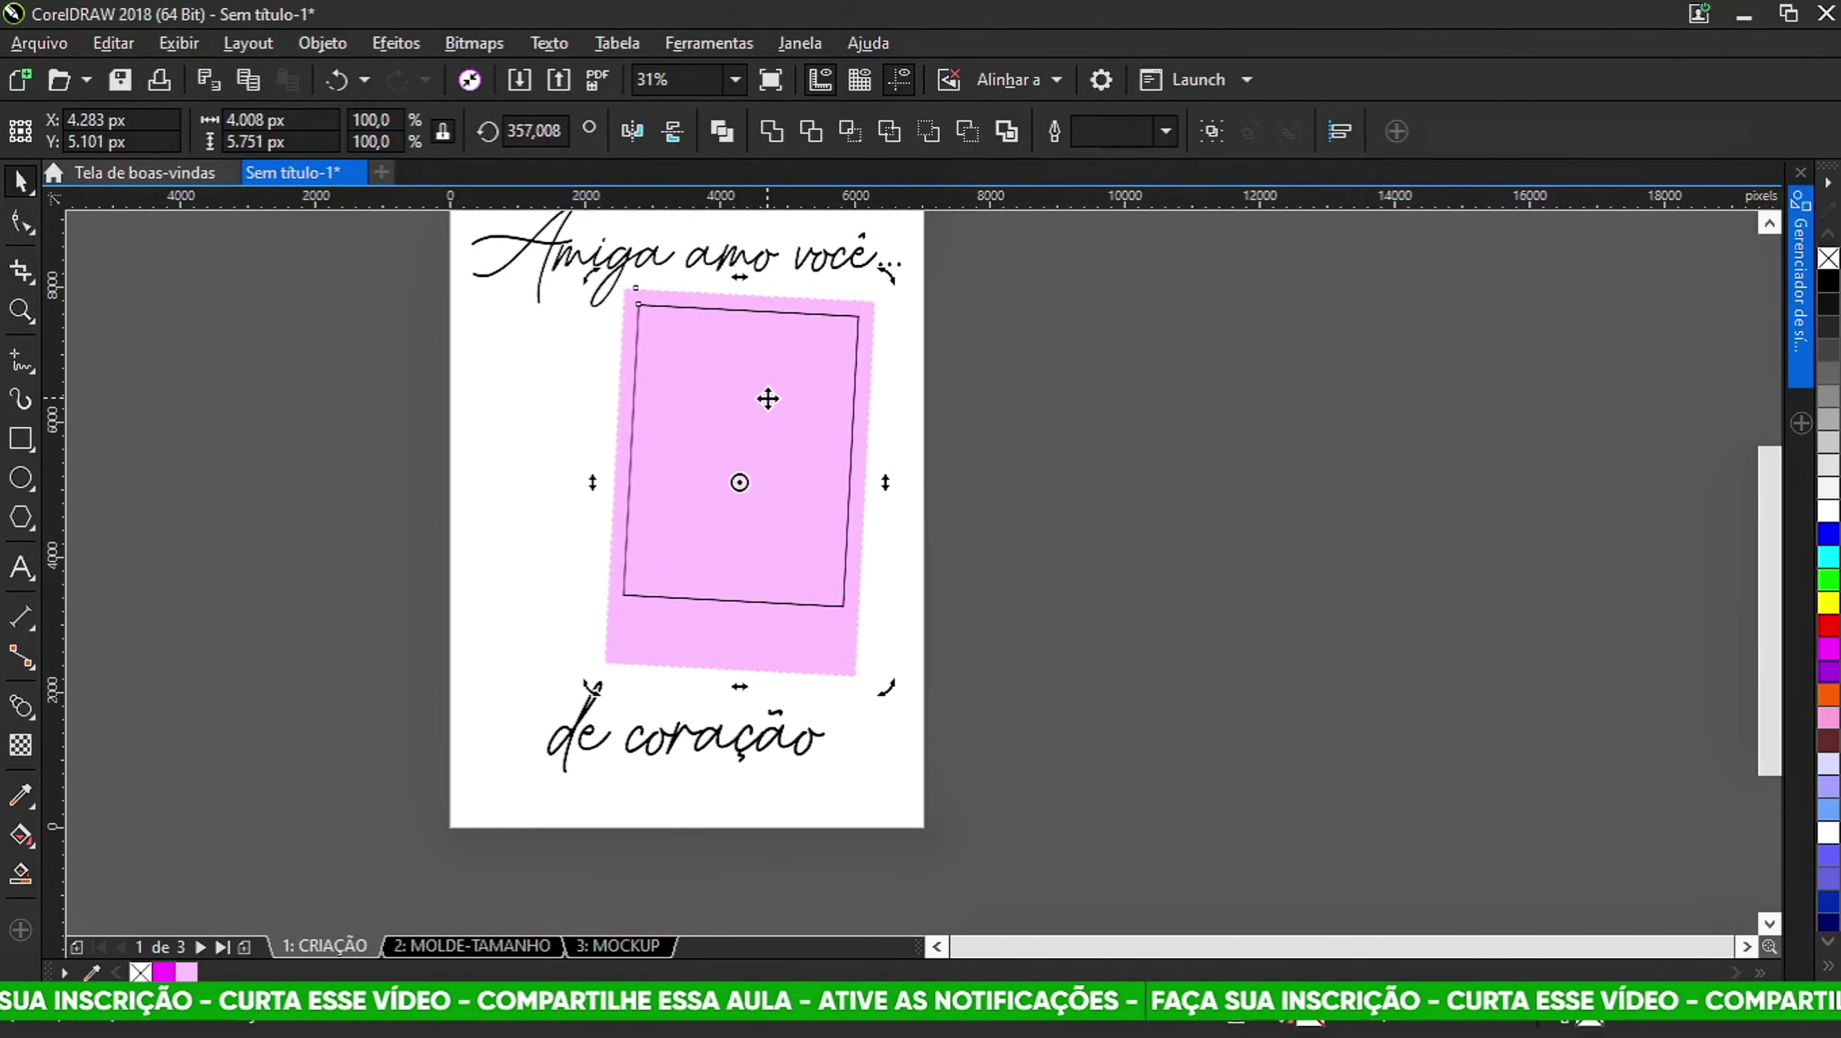
scroll(686, 384, "up", 2)
left_click(687, 392)
scroll(687, 394, "down", 2)
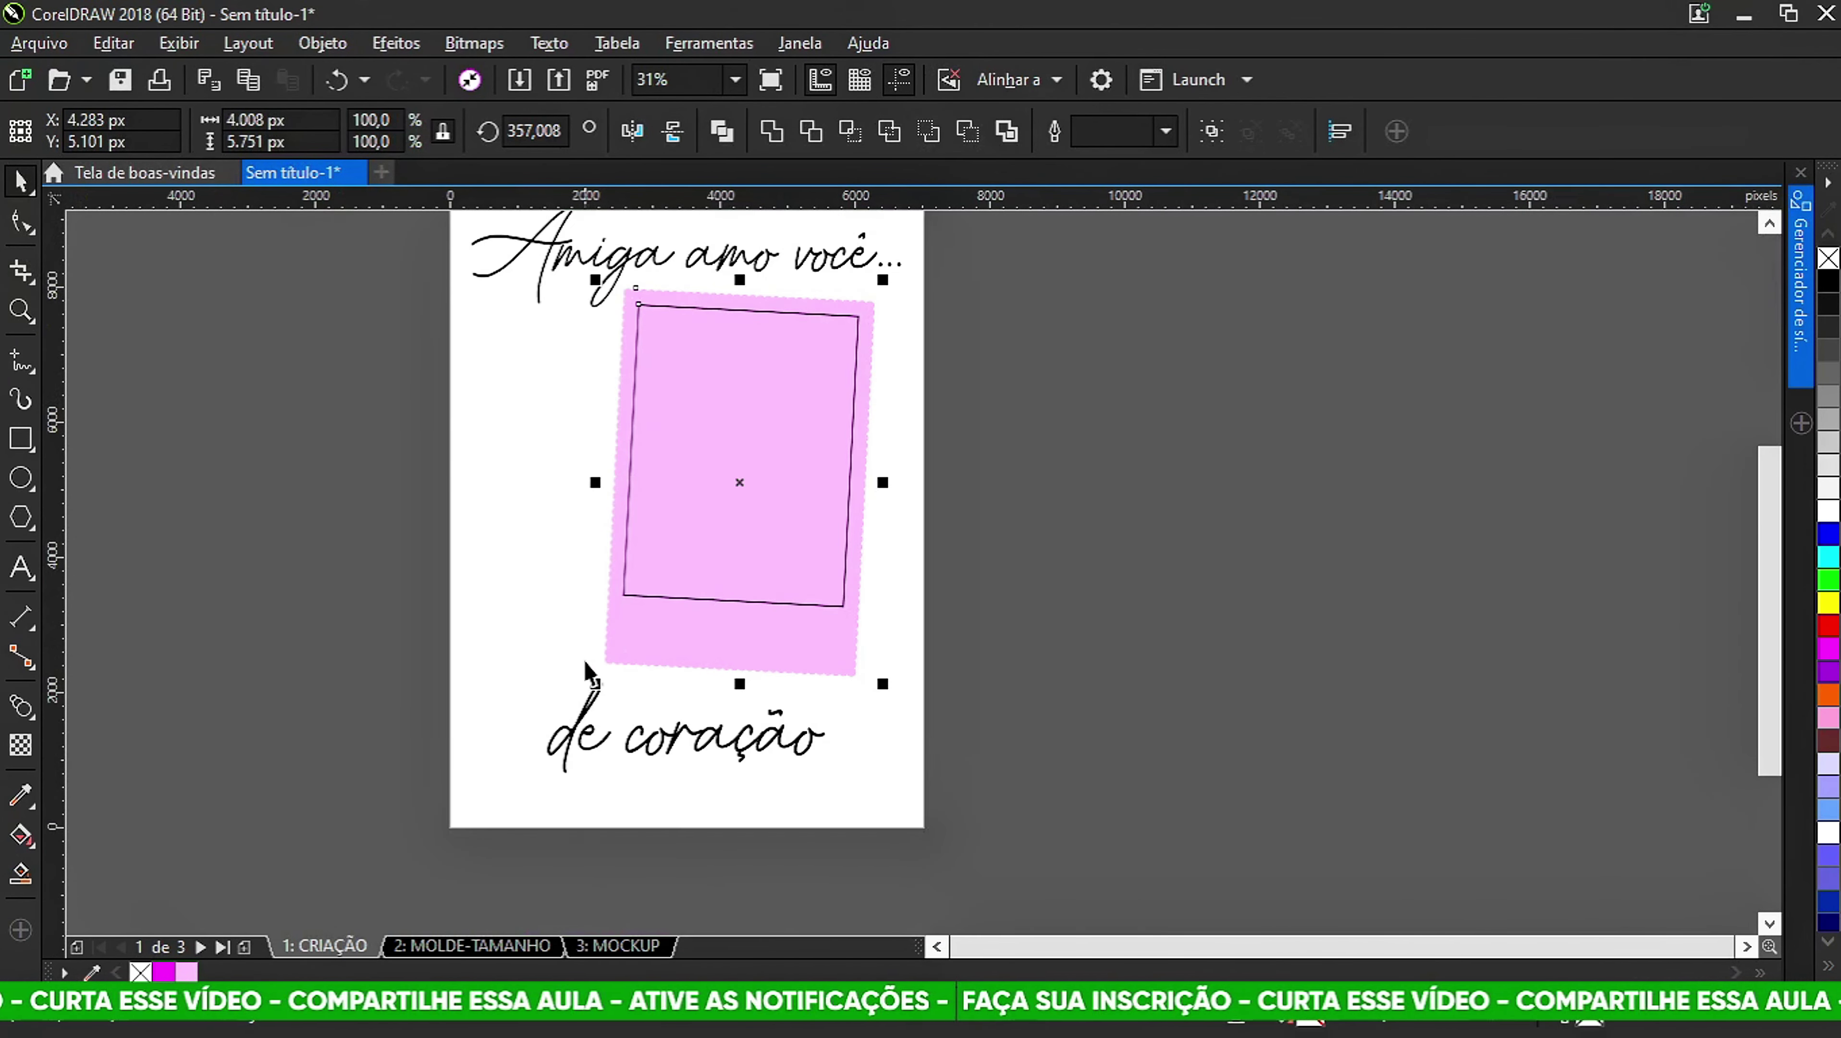
left_click_drag(594, 684, 606, 670)
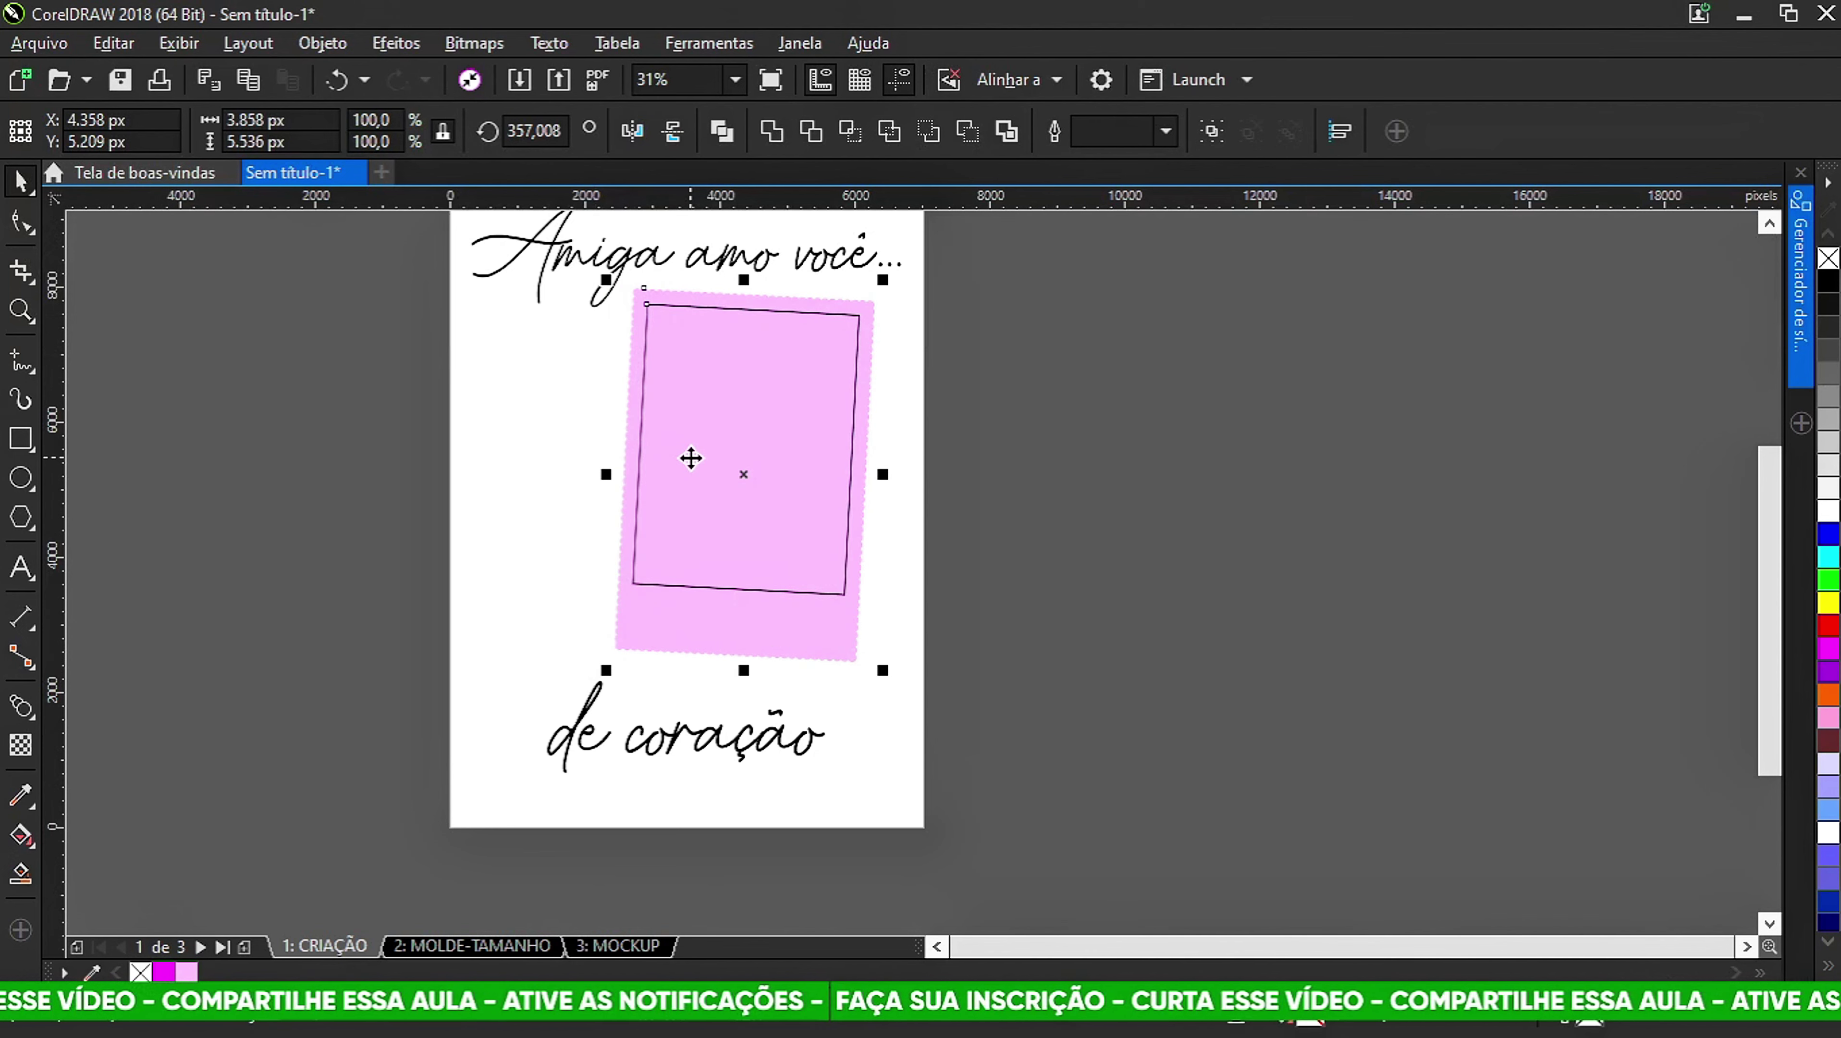
scroll(680, 428, "up", 2)
left_click_drag(657, 412, 717, 454)
scroll(717, 453, "down", 4)
scroll(852, 470, "up", 2)
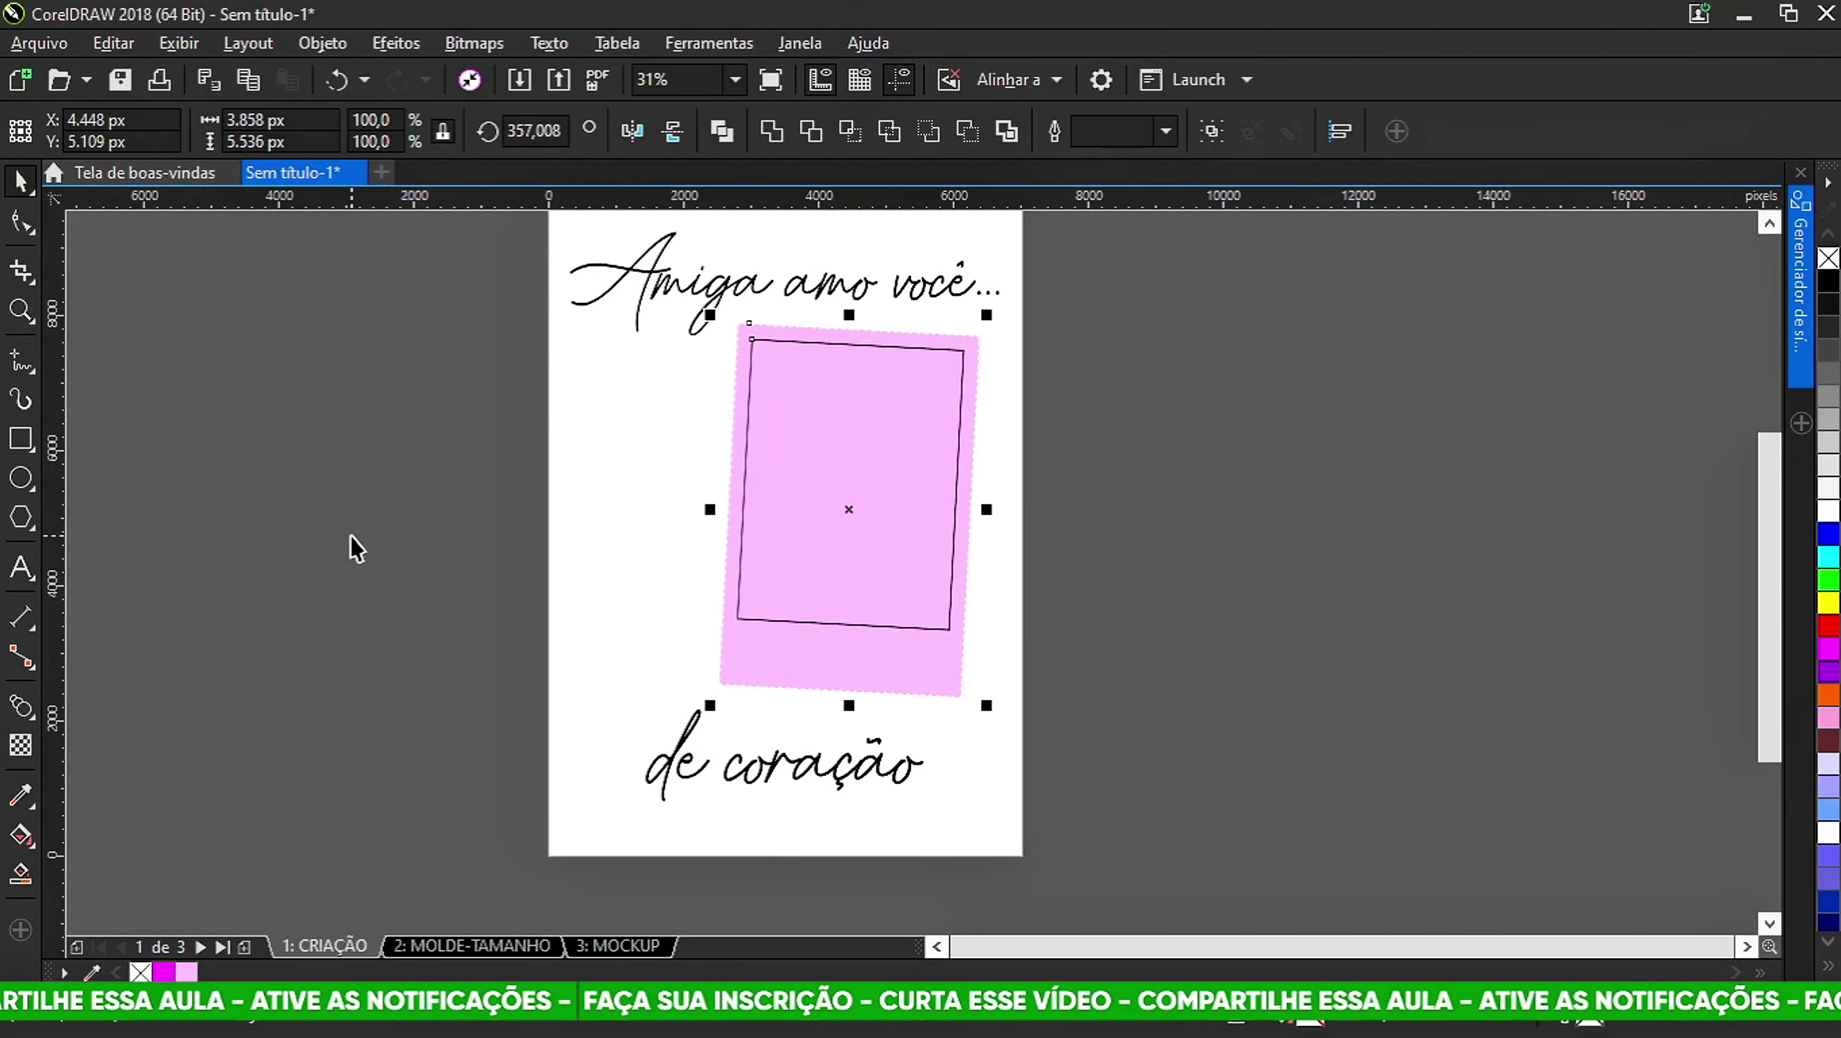
left_click(404, 538)
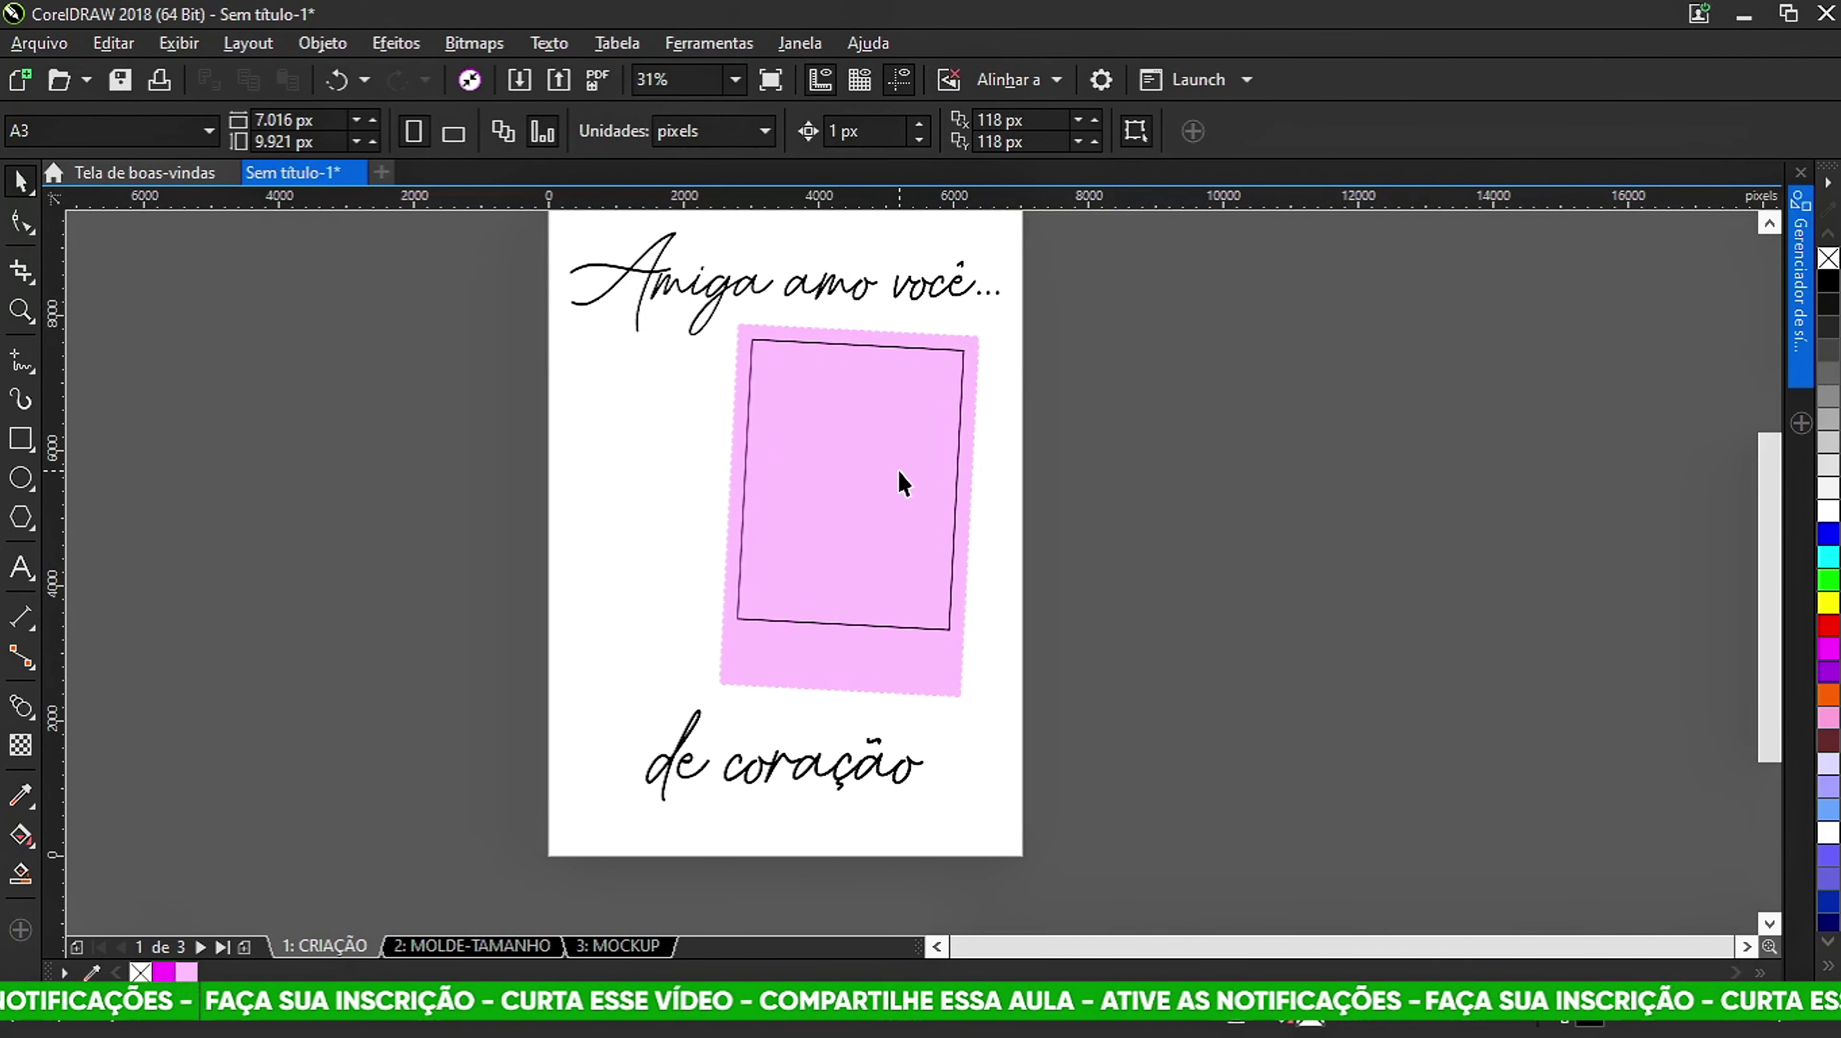
Insert the FOTO DE AMIGA symbol beside the page, revert it to objects, and deselect it.
left_click(1800, 284)
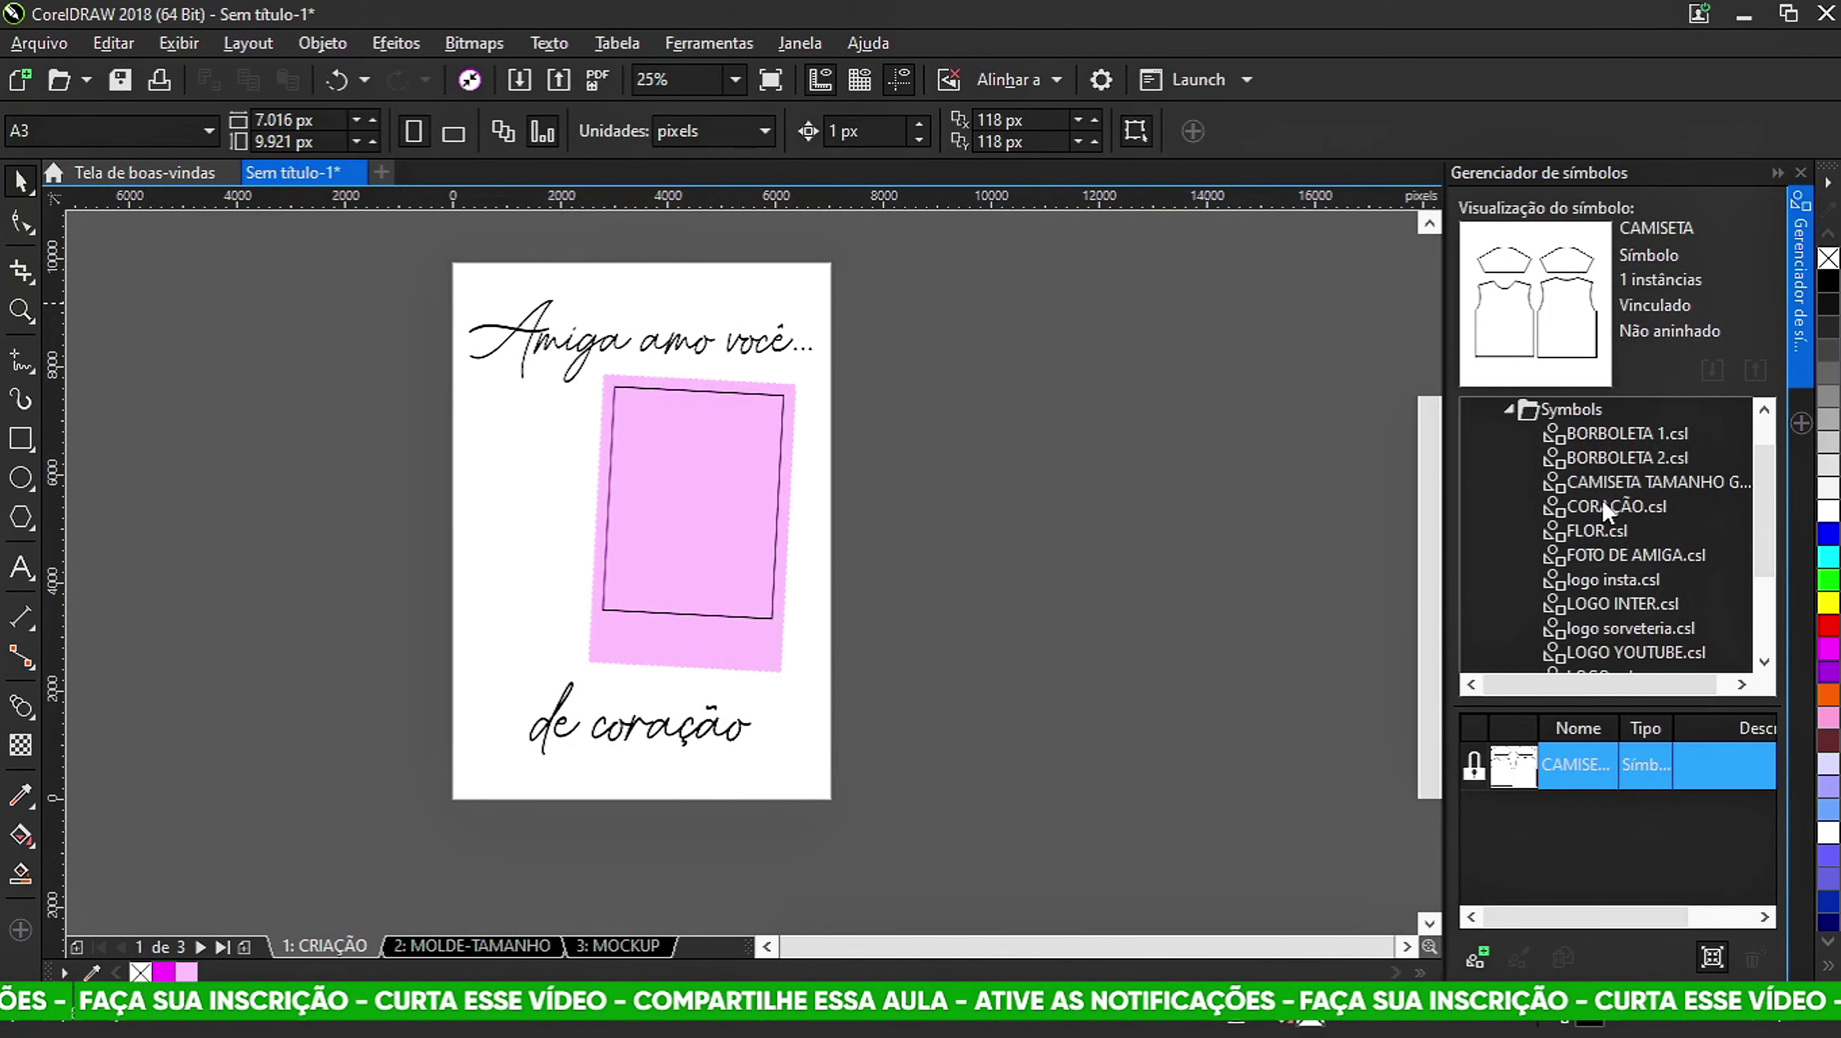
left_click(1641, 554)
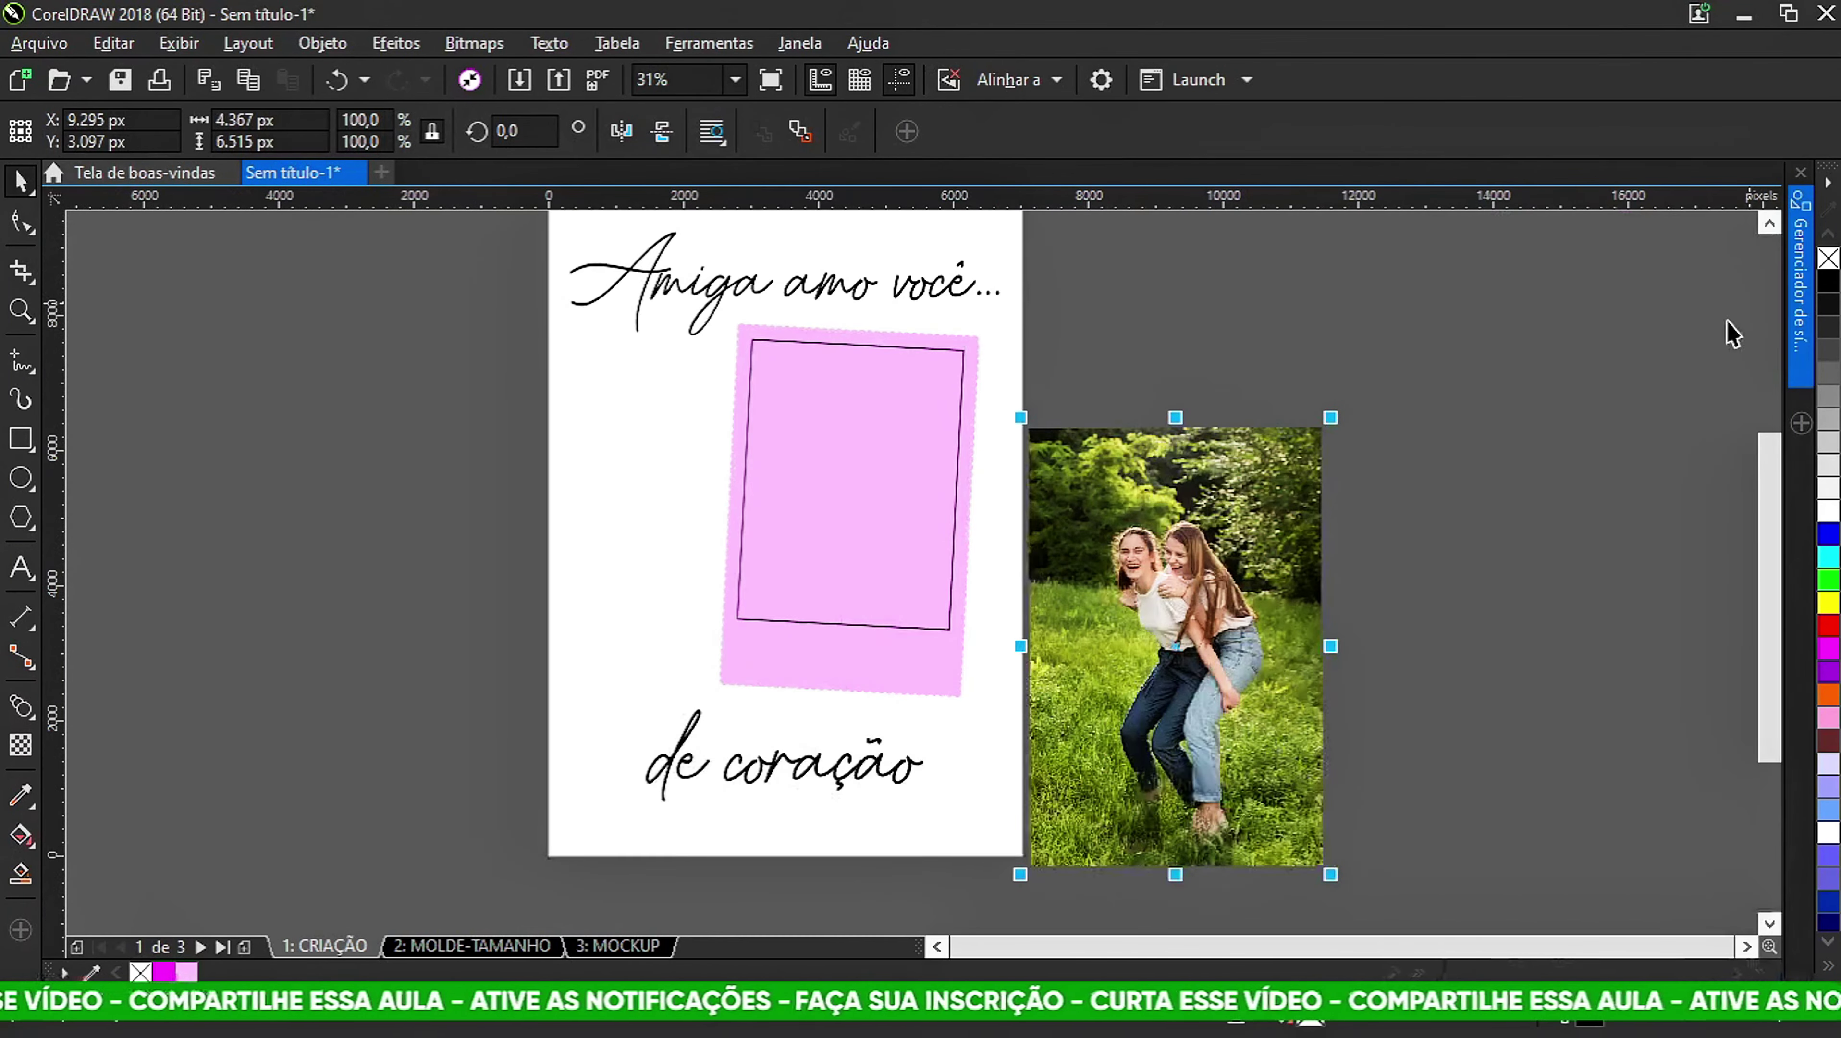
right_click(1161, 508)
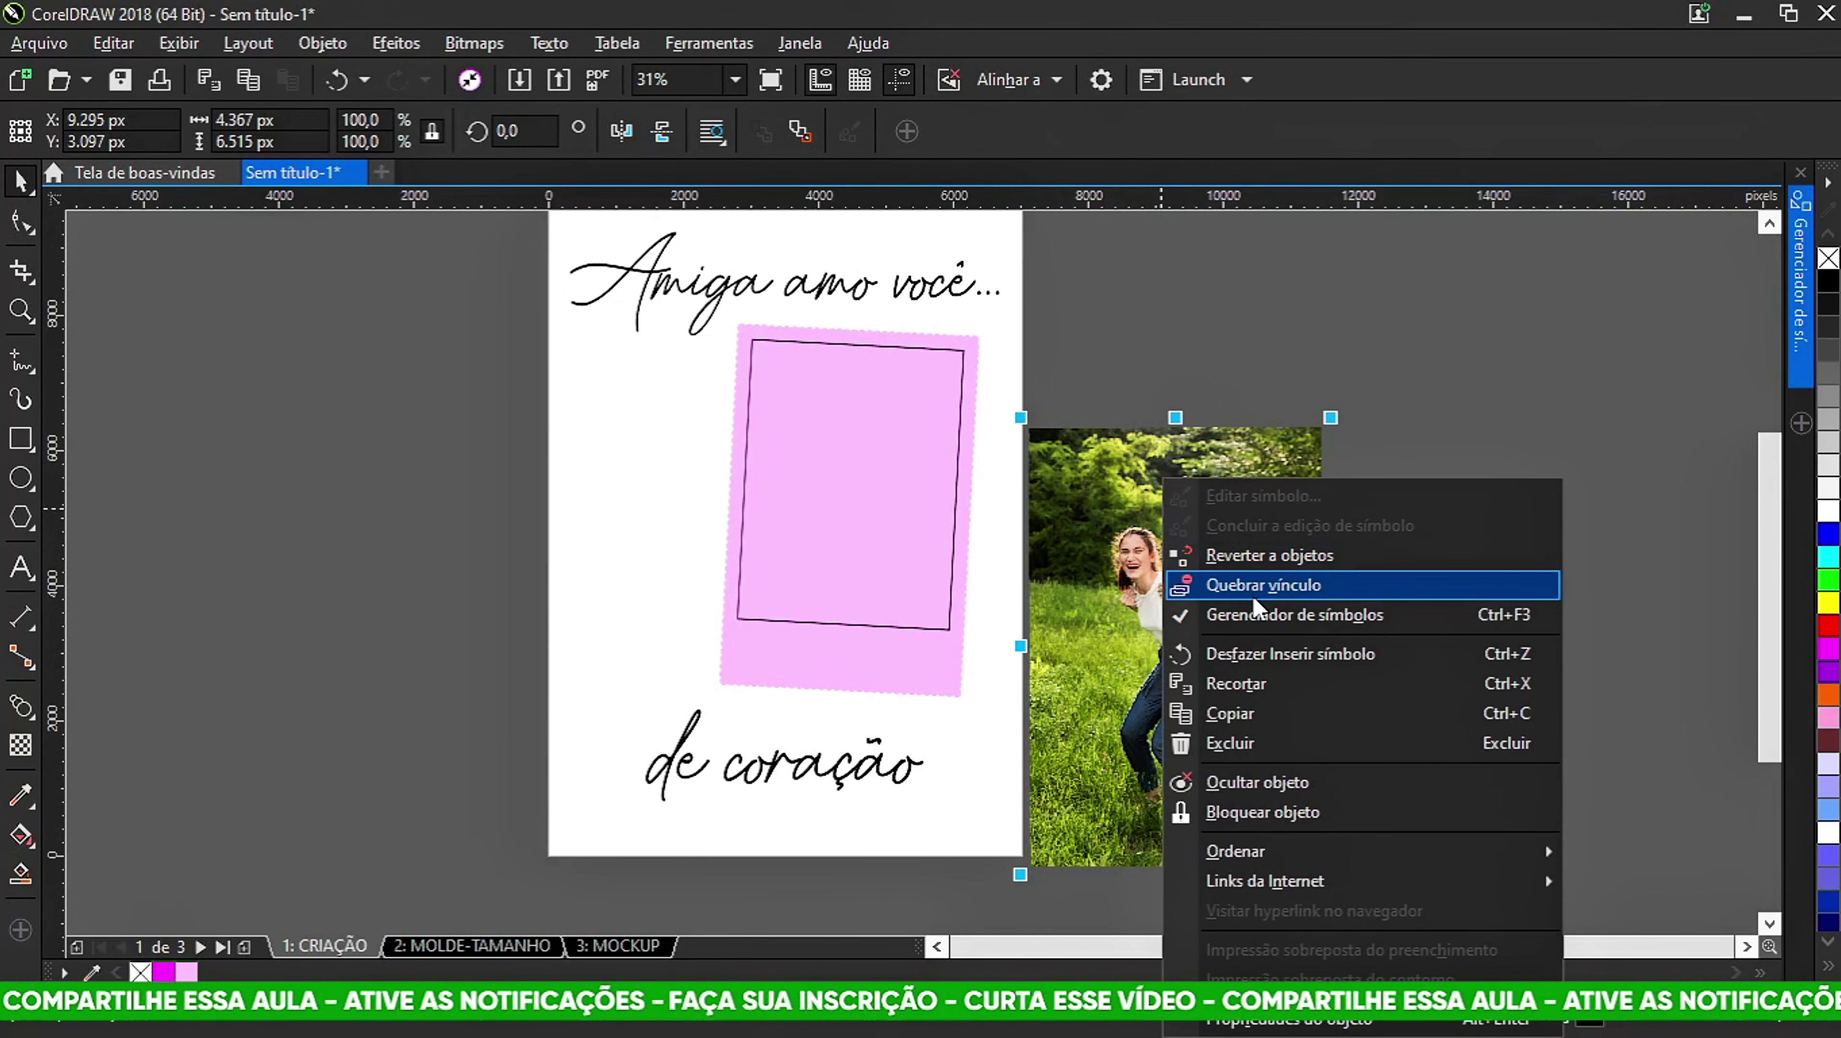
left_click(1227, 553)
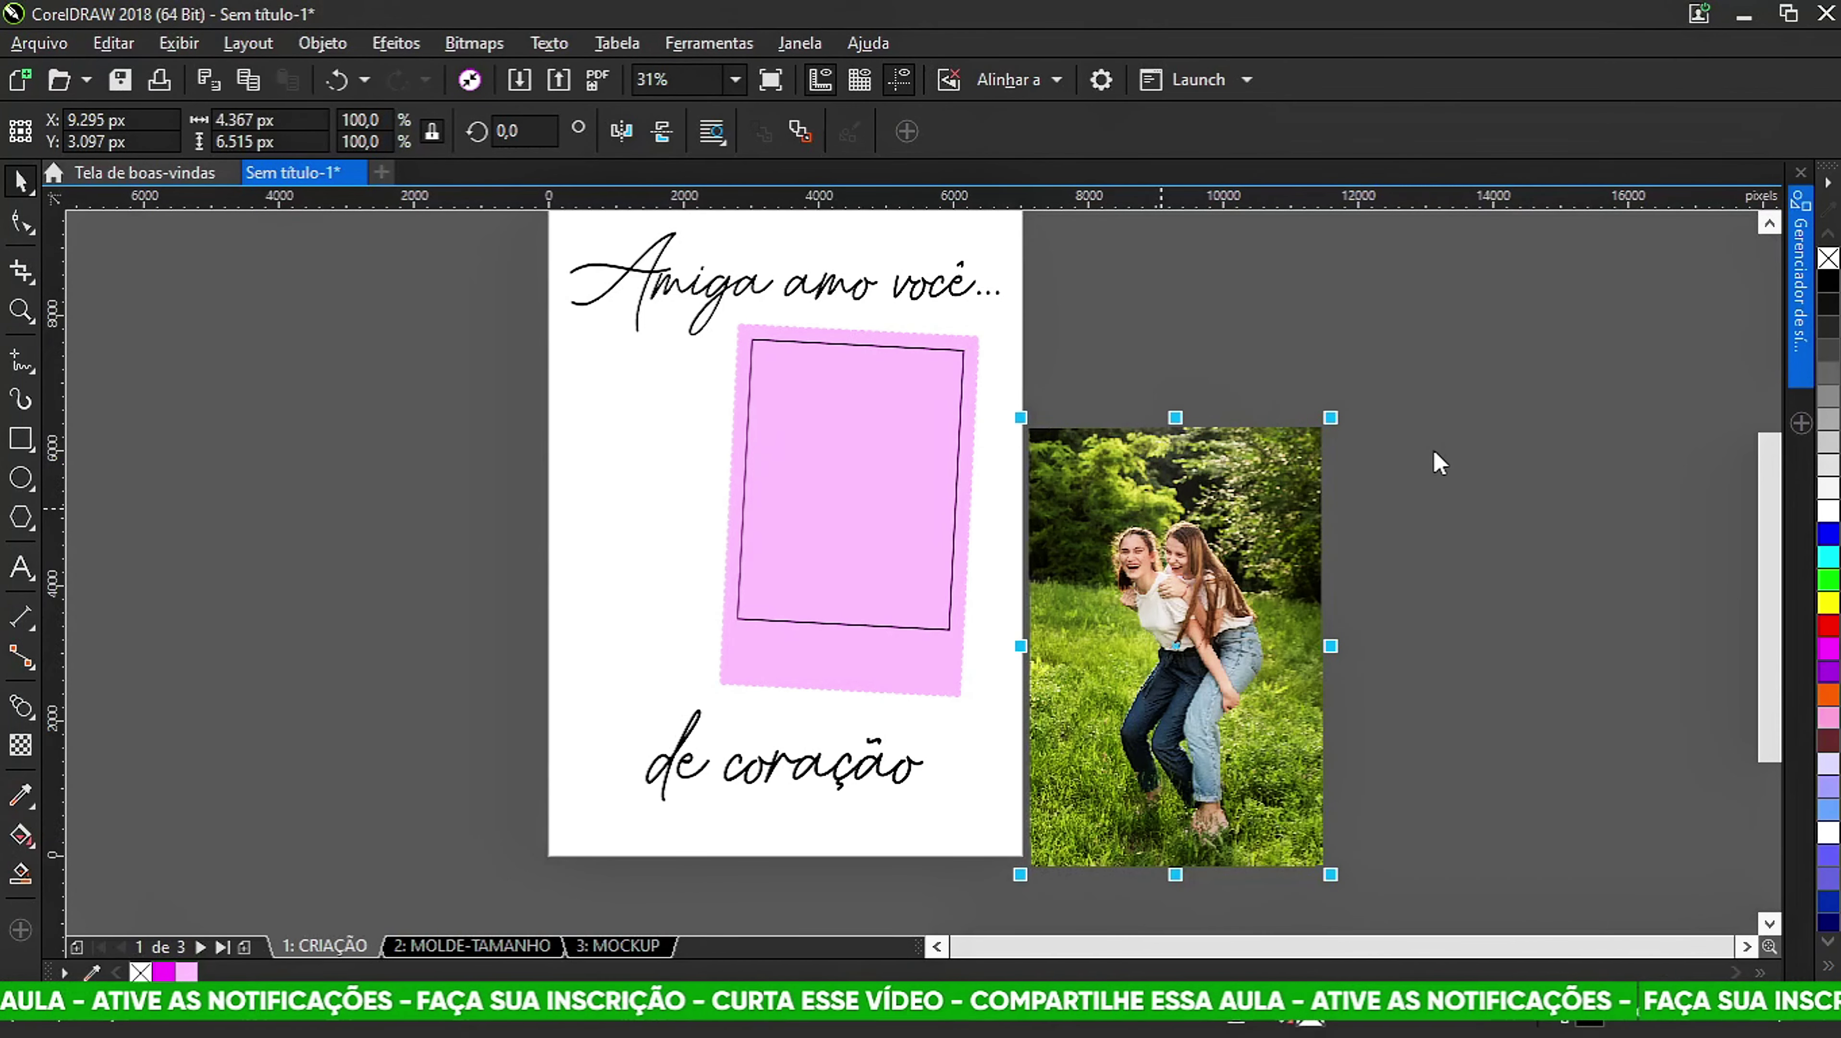
key("Escape")
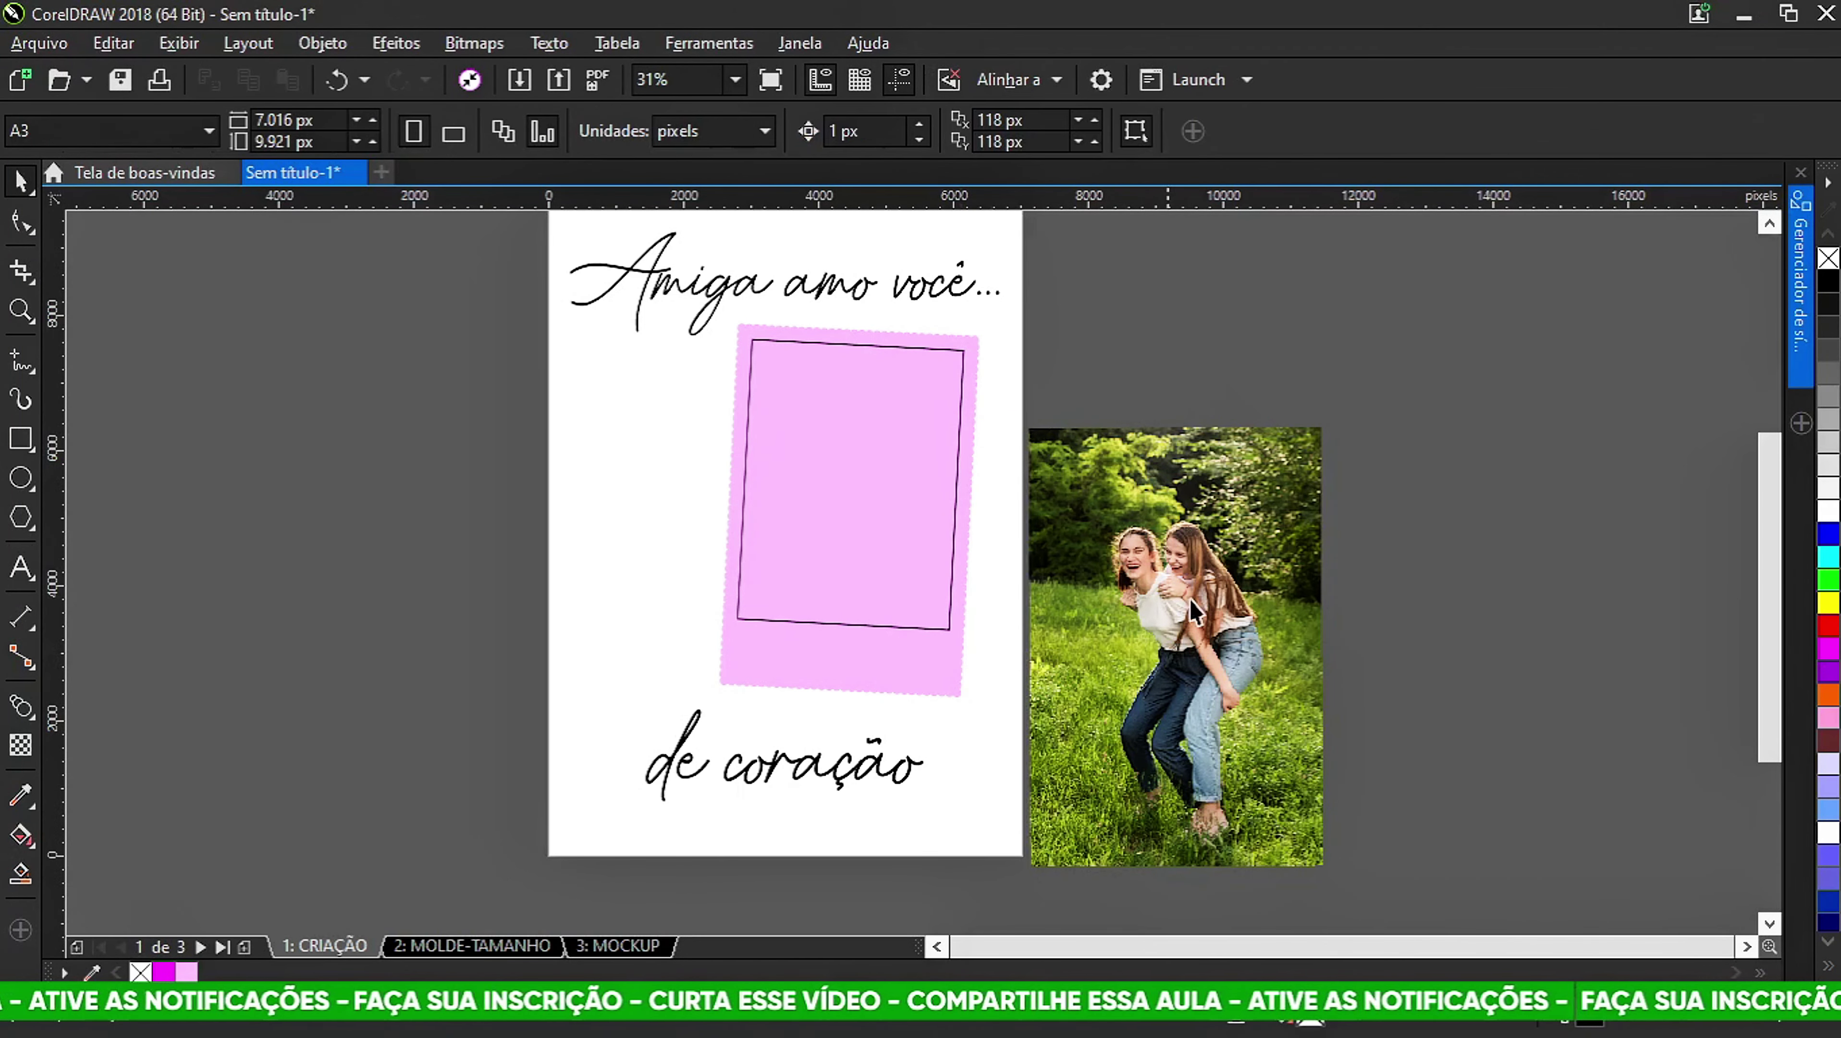
PowerClip the friends photo inside the frame's inner rectangle and remove that rectangle's outline.
right_click(1145, 539)
left_click(1248, 249)
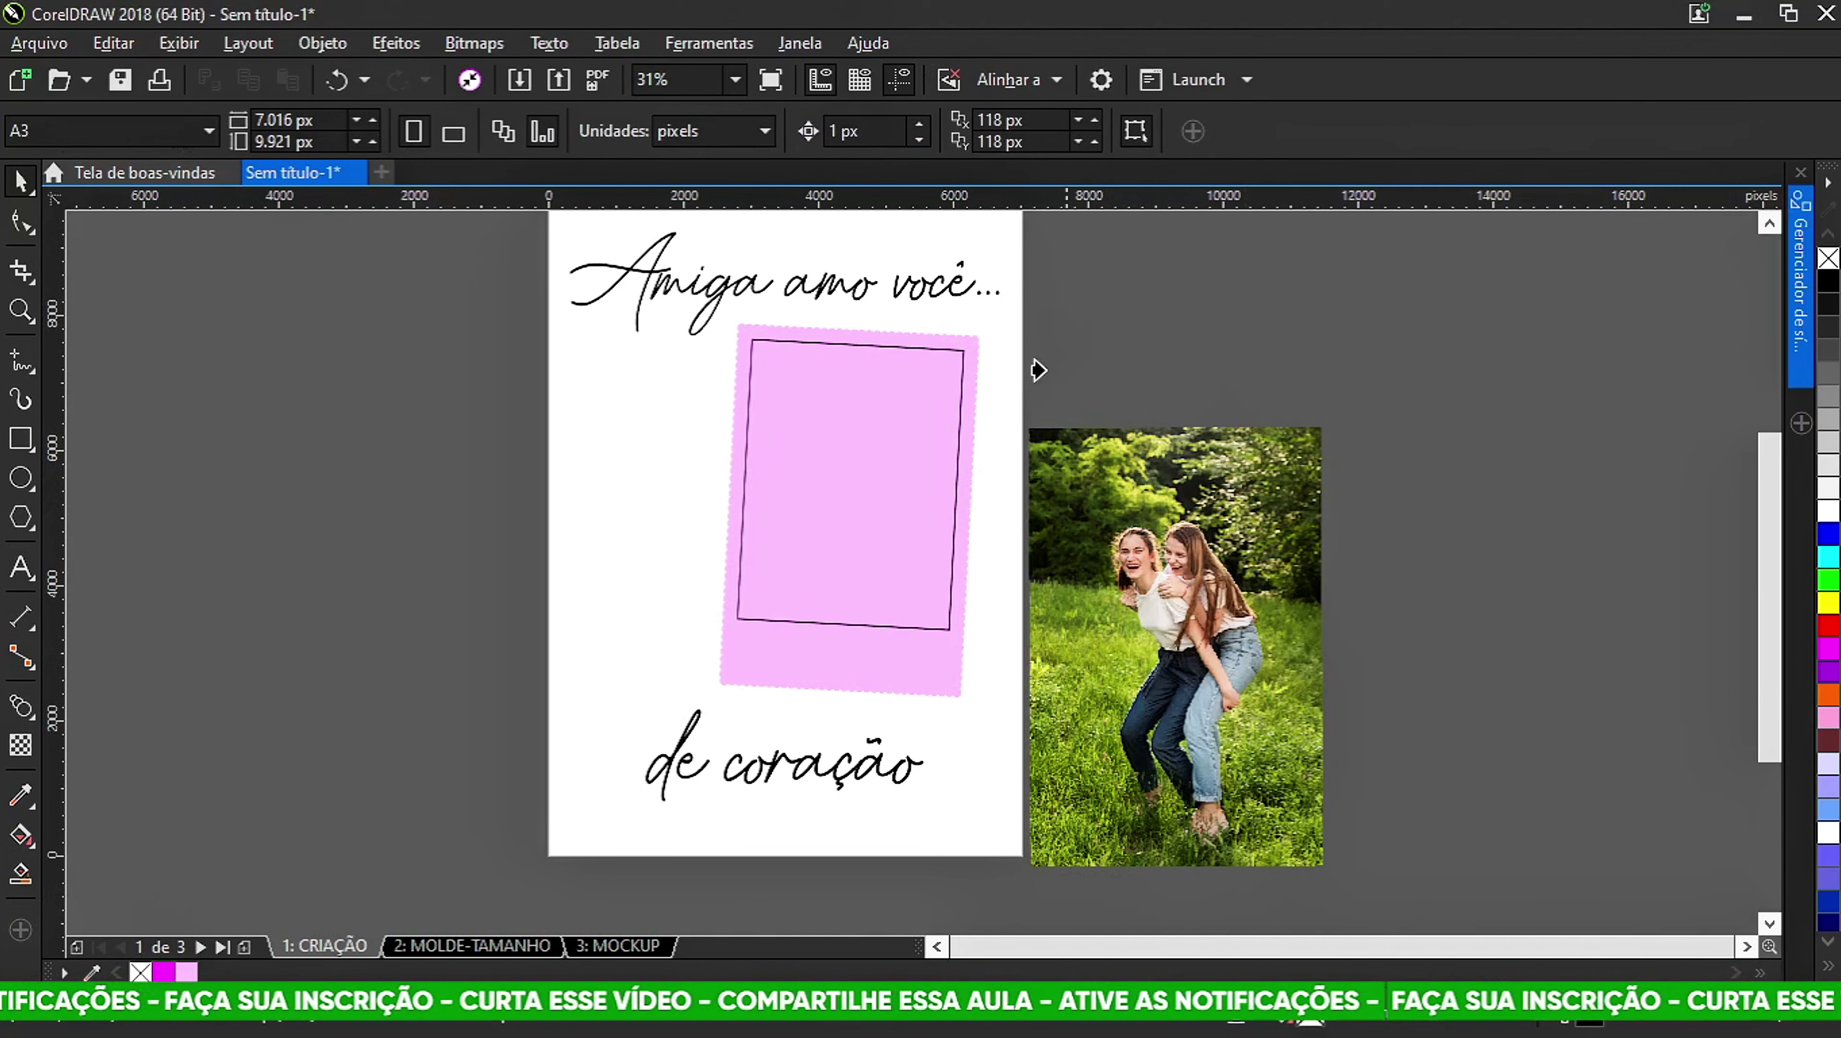
left_click(910, 420)
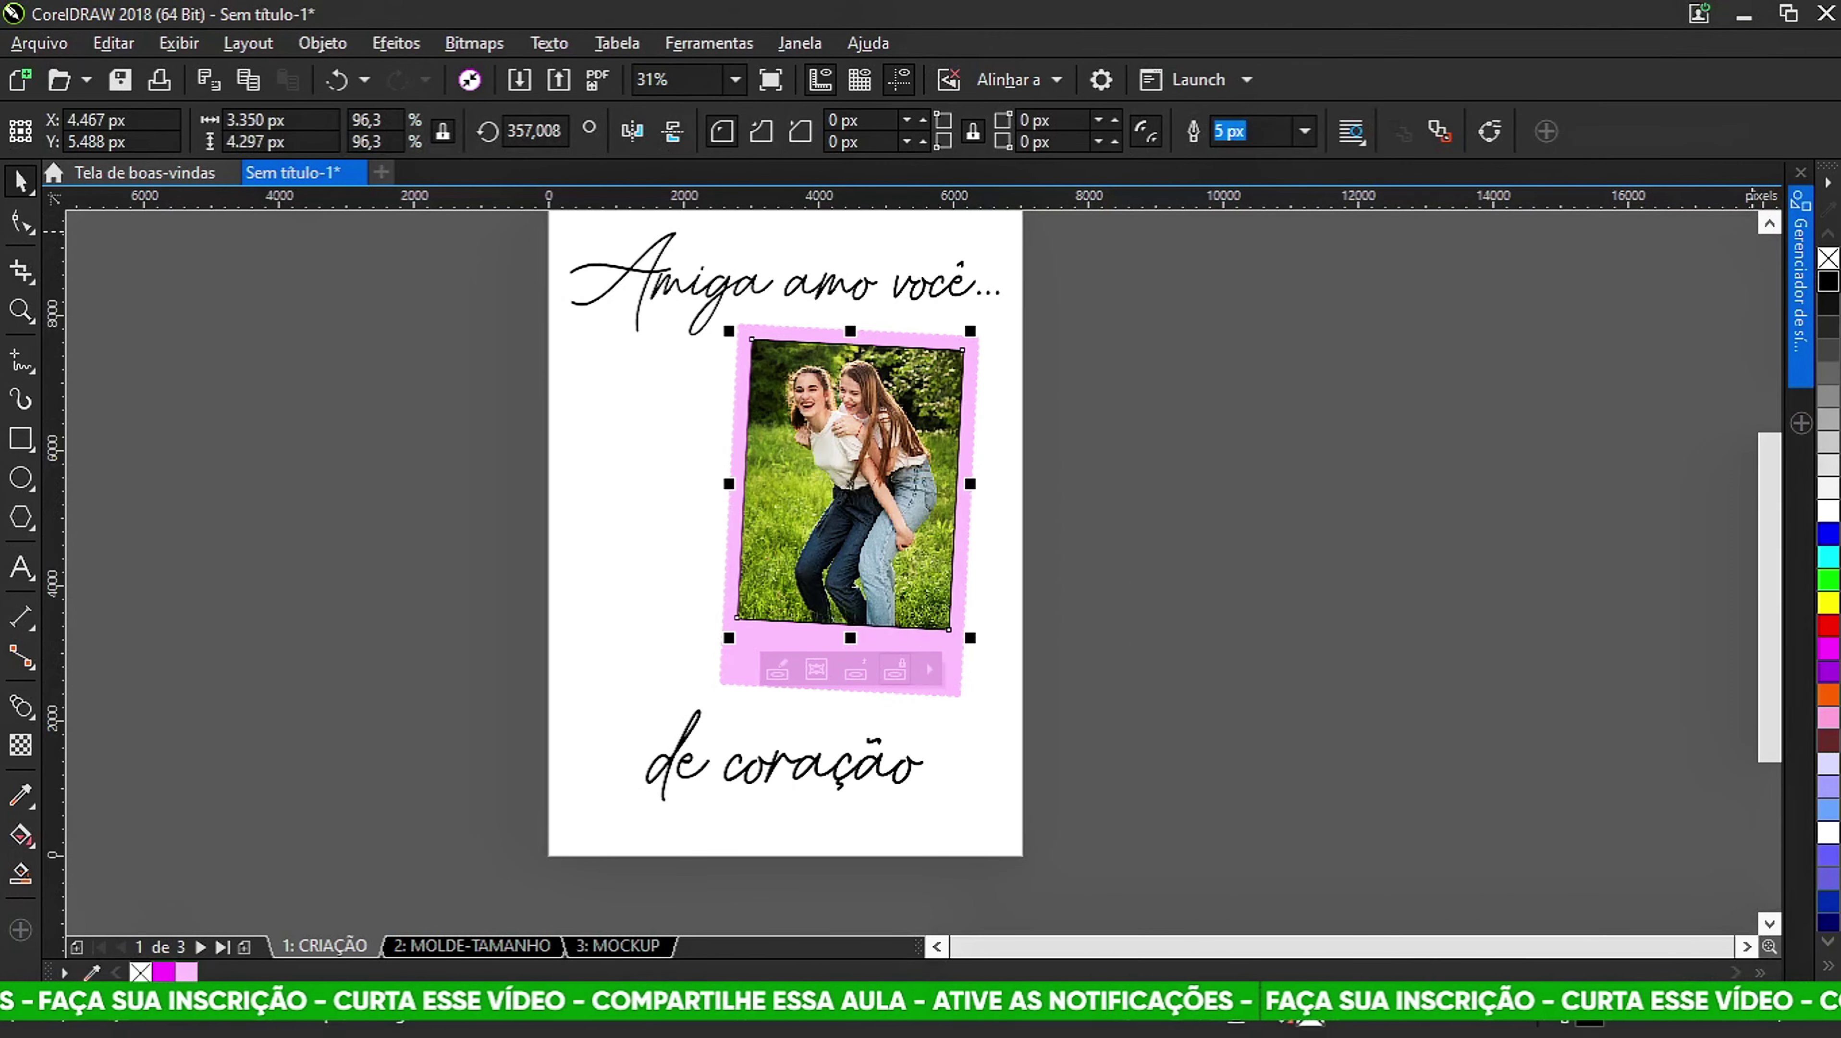
right_click(1828, 258)
left_click(1118, 415)
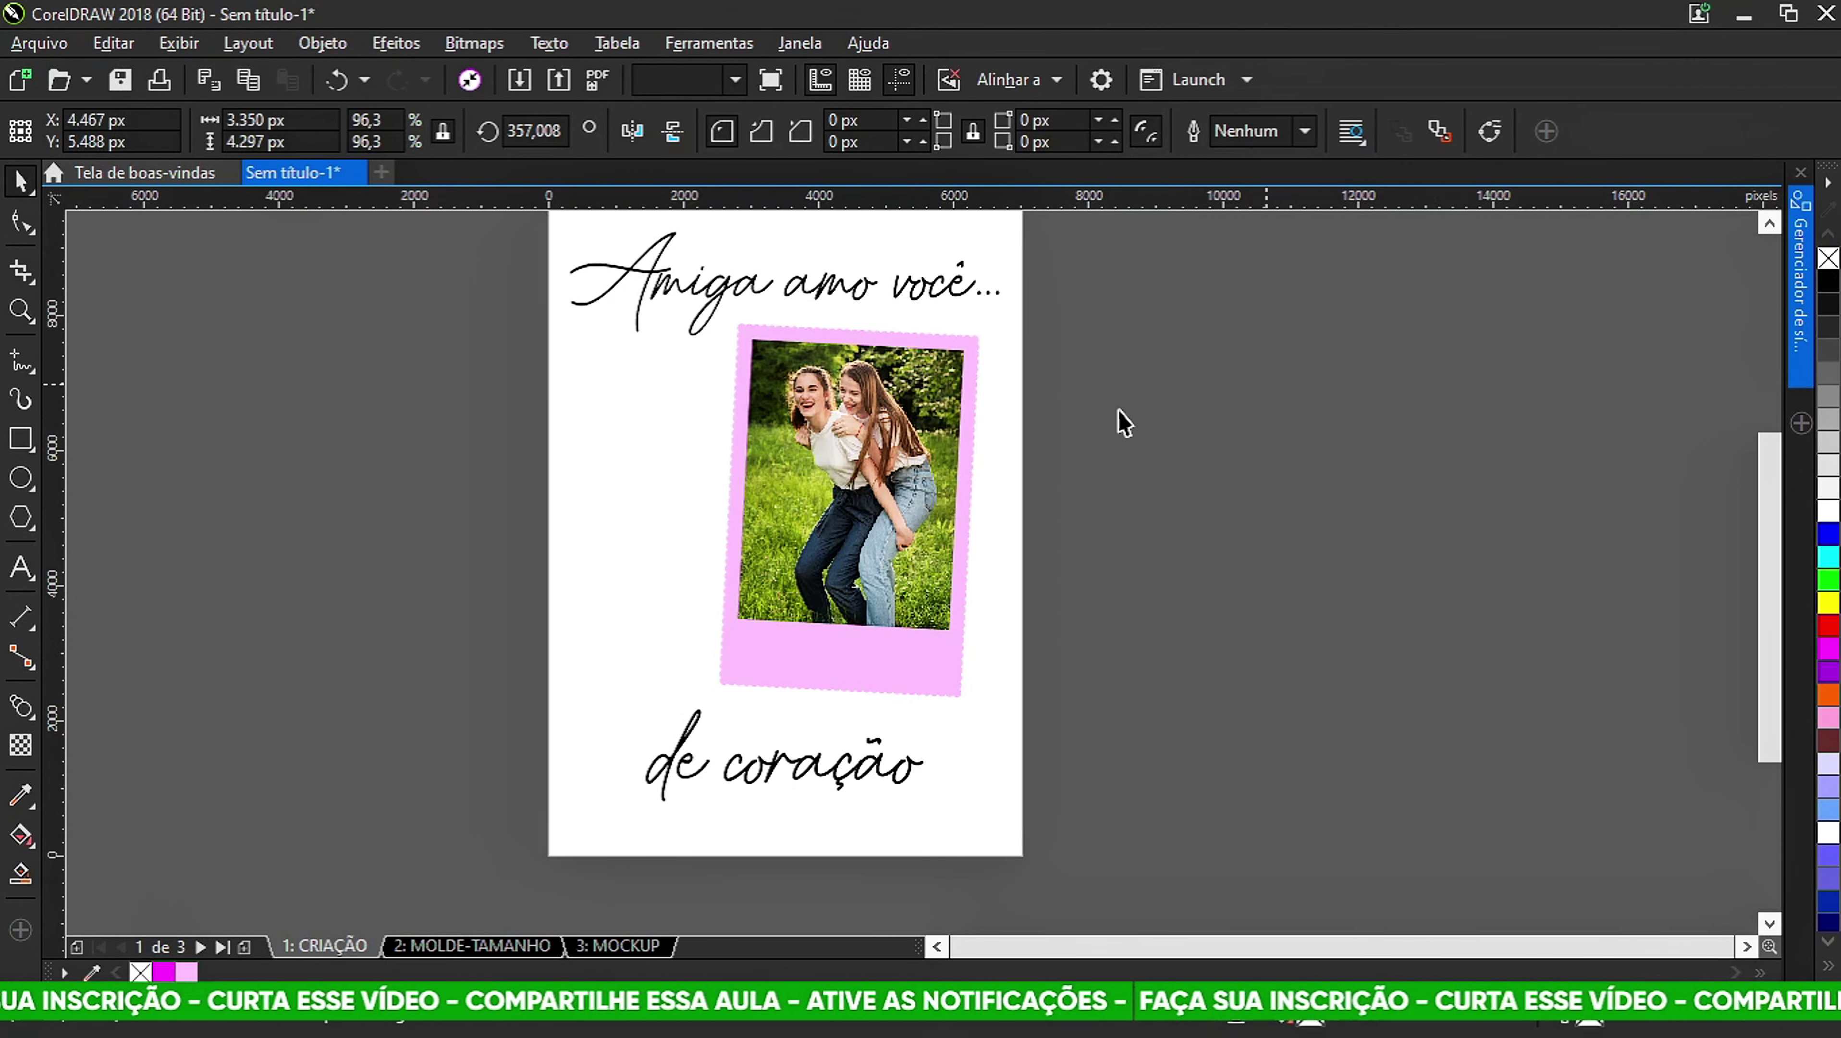
Inspect the photo in the frame, then change the scalloped frame's fill to a paler pink.
scroll(785, 410, "up", 2)
scroll(784, 400, "up", 4)
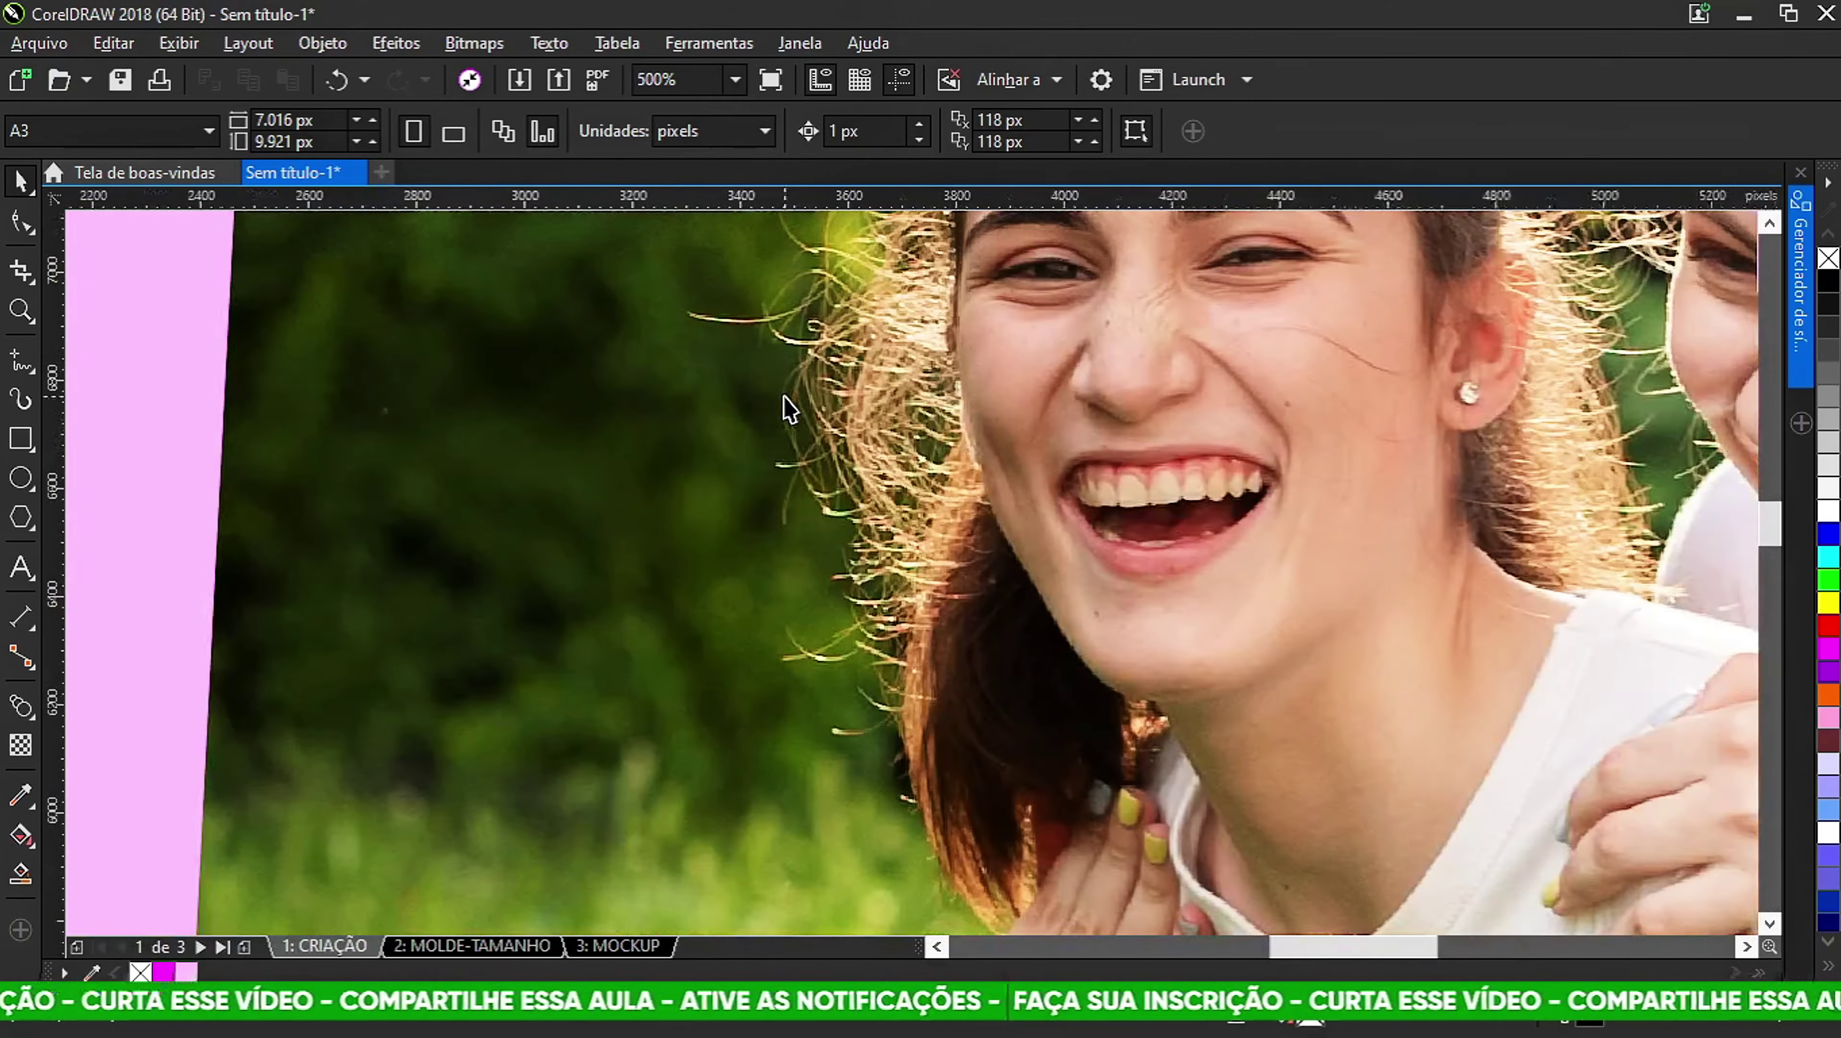
scroll(781, 399, "down", 4)
scroll(879, 411, "down", 2)
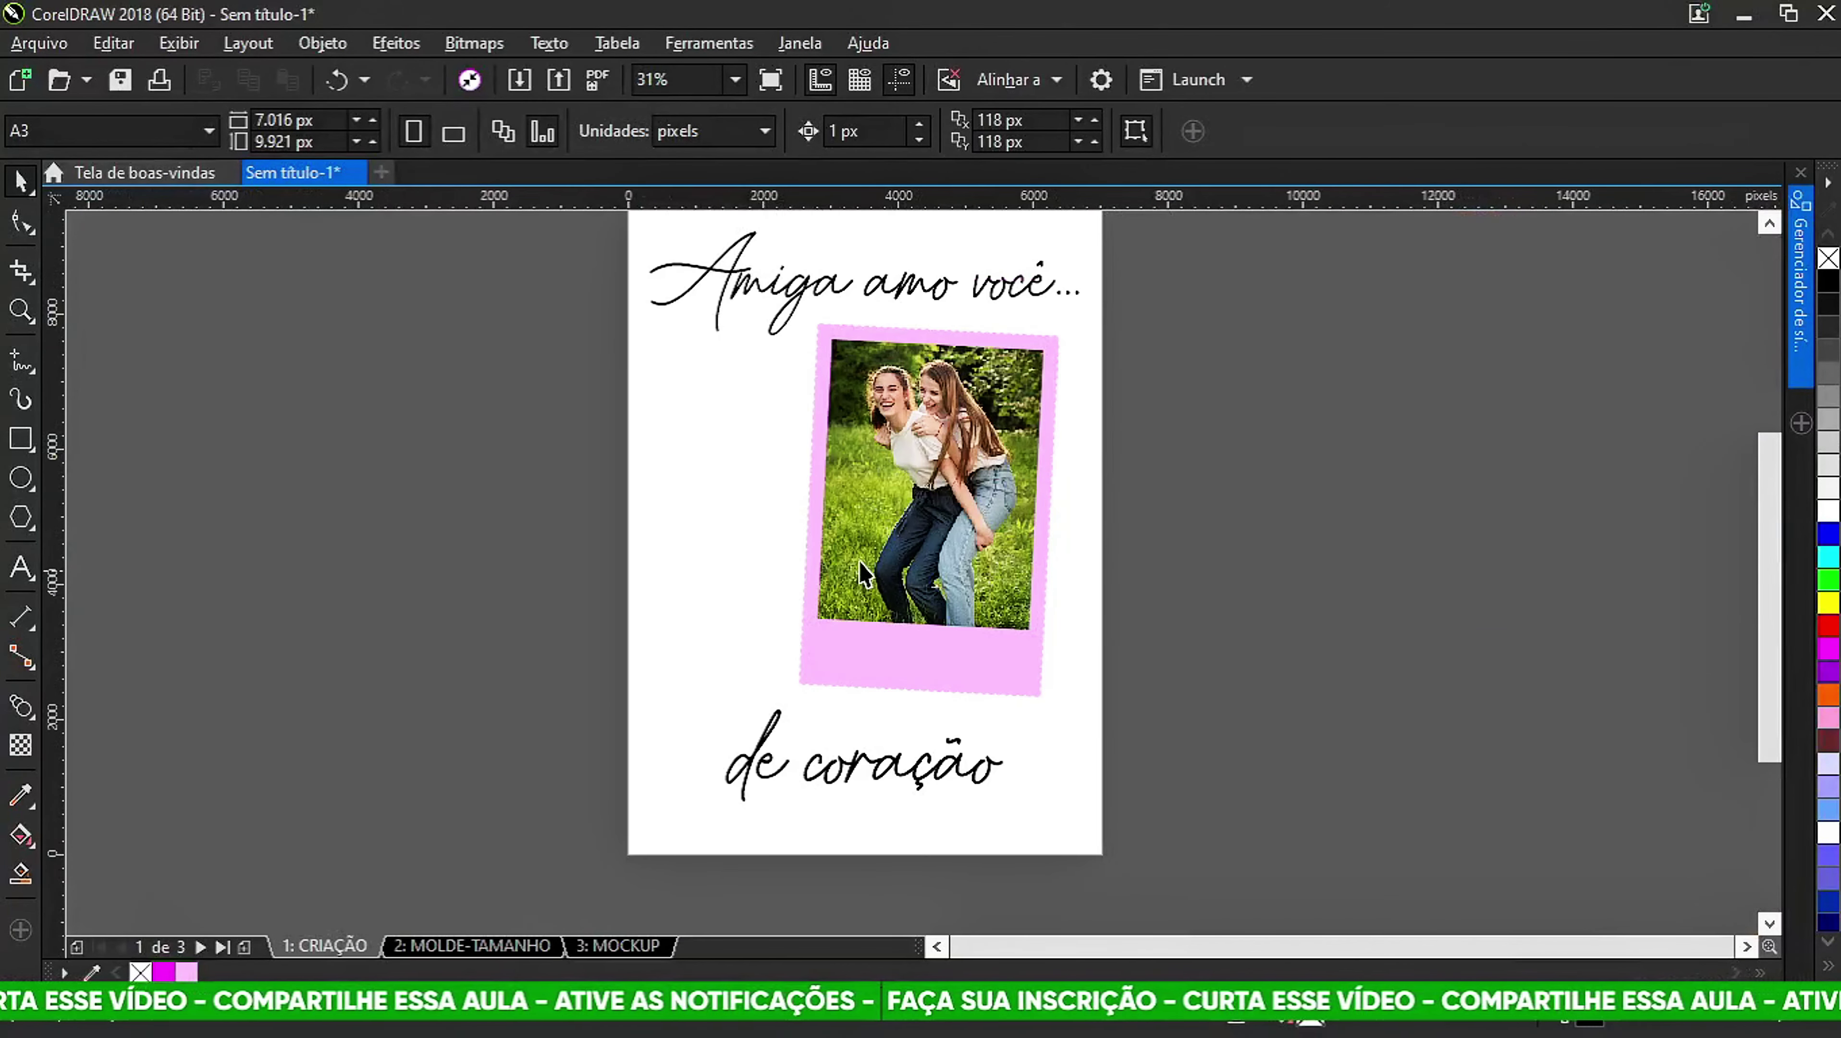
left_click(994, 669)
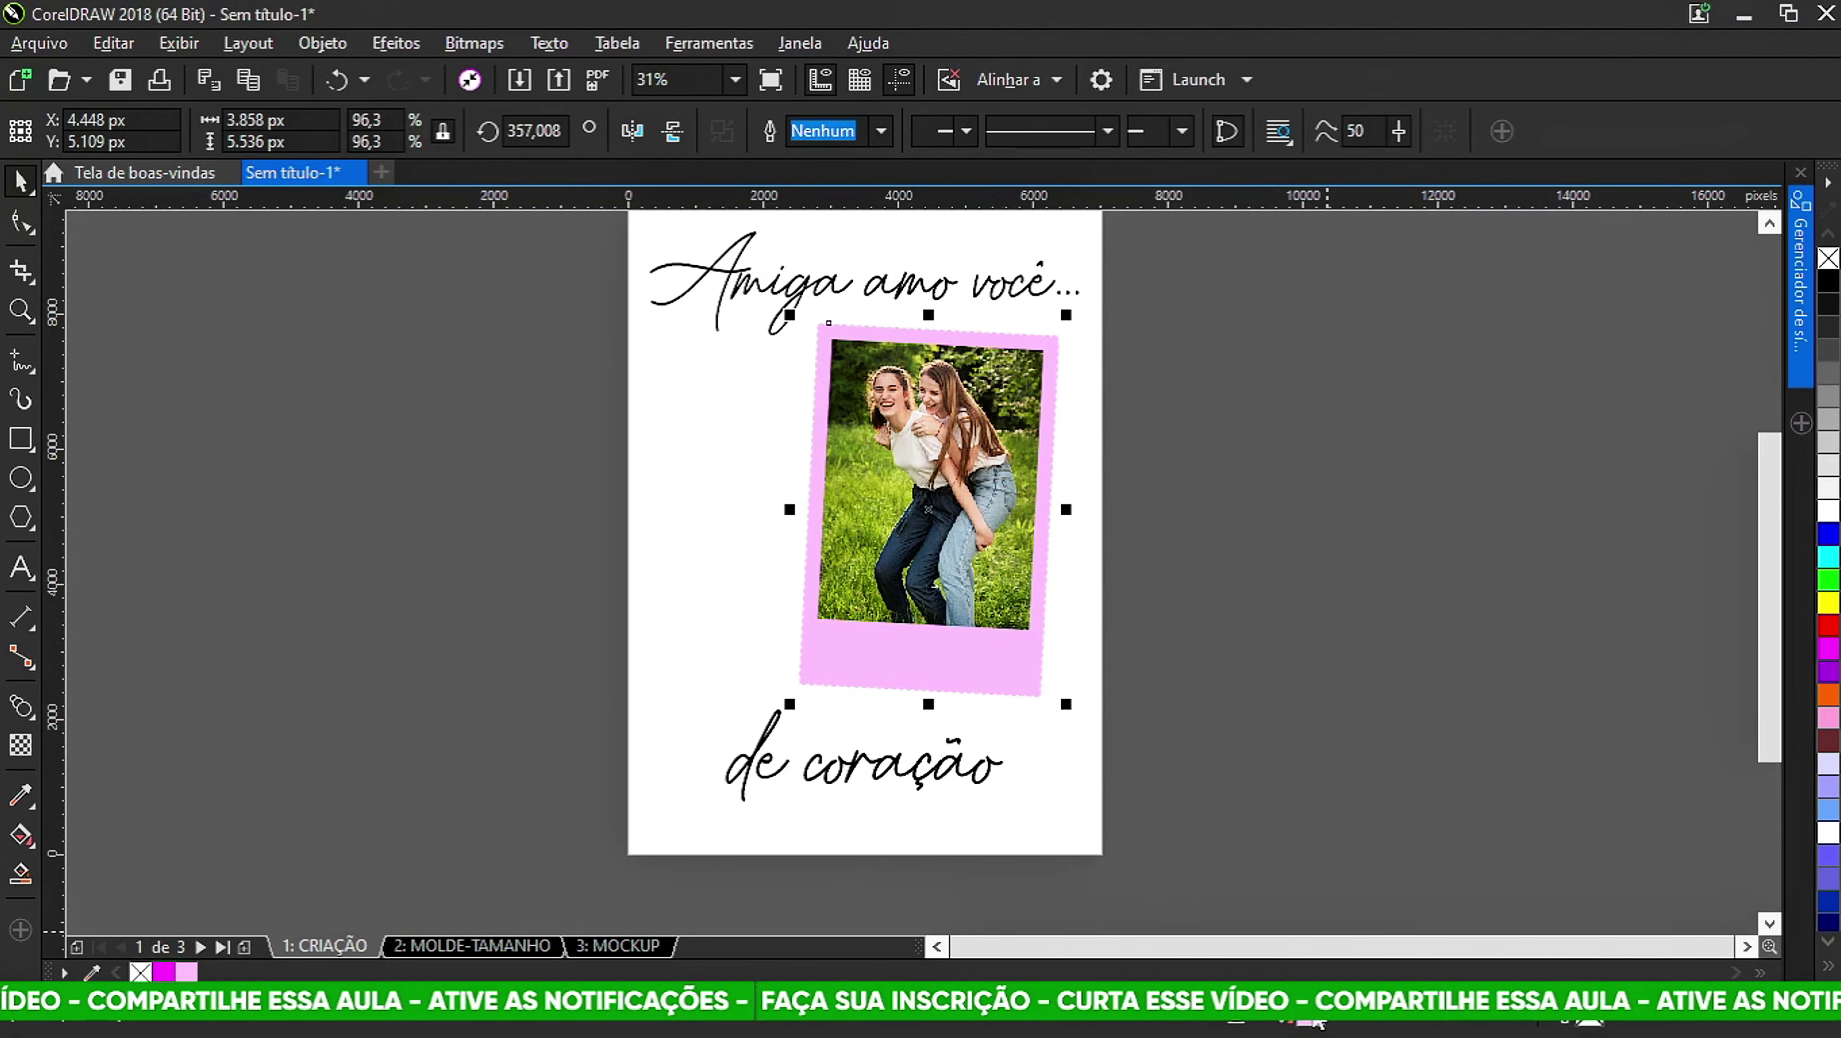
key("shift+F11")
left_click_drag(828, 283, 1596, 282)
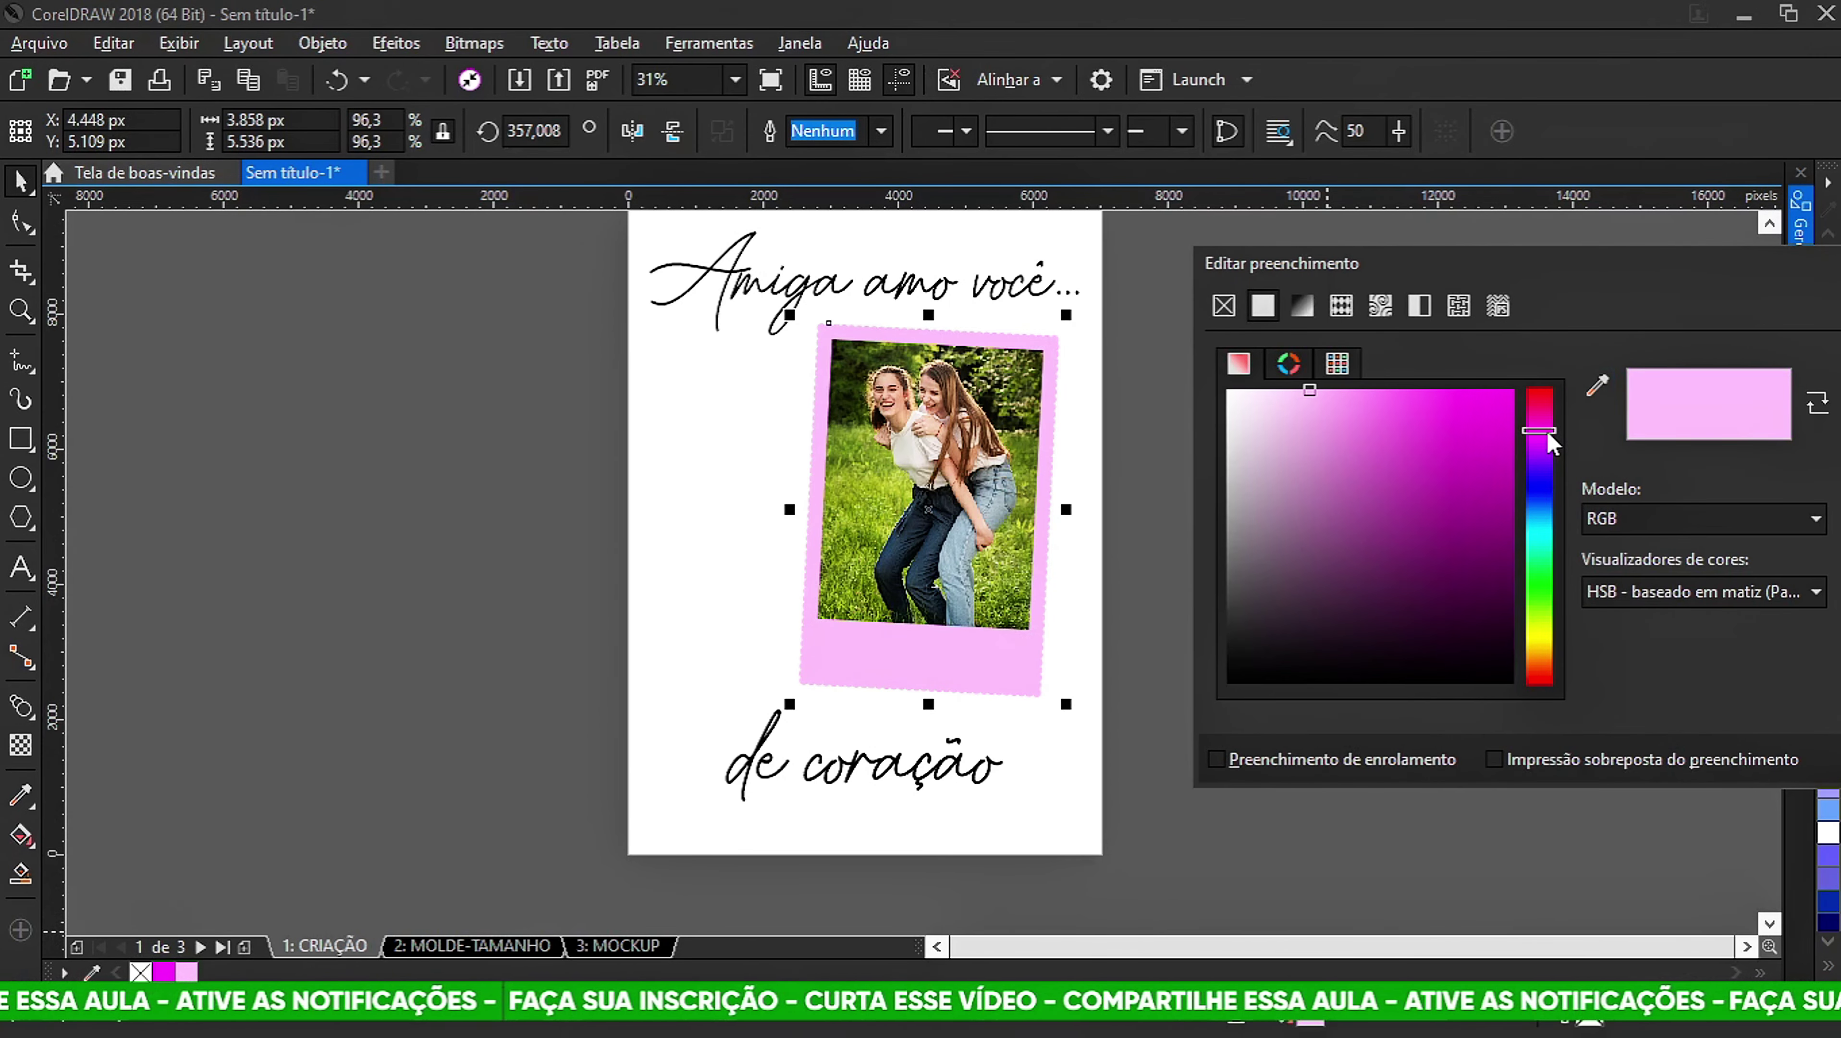
left_click_drag(1285, 413, 1288, 379)
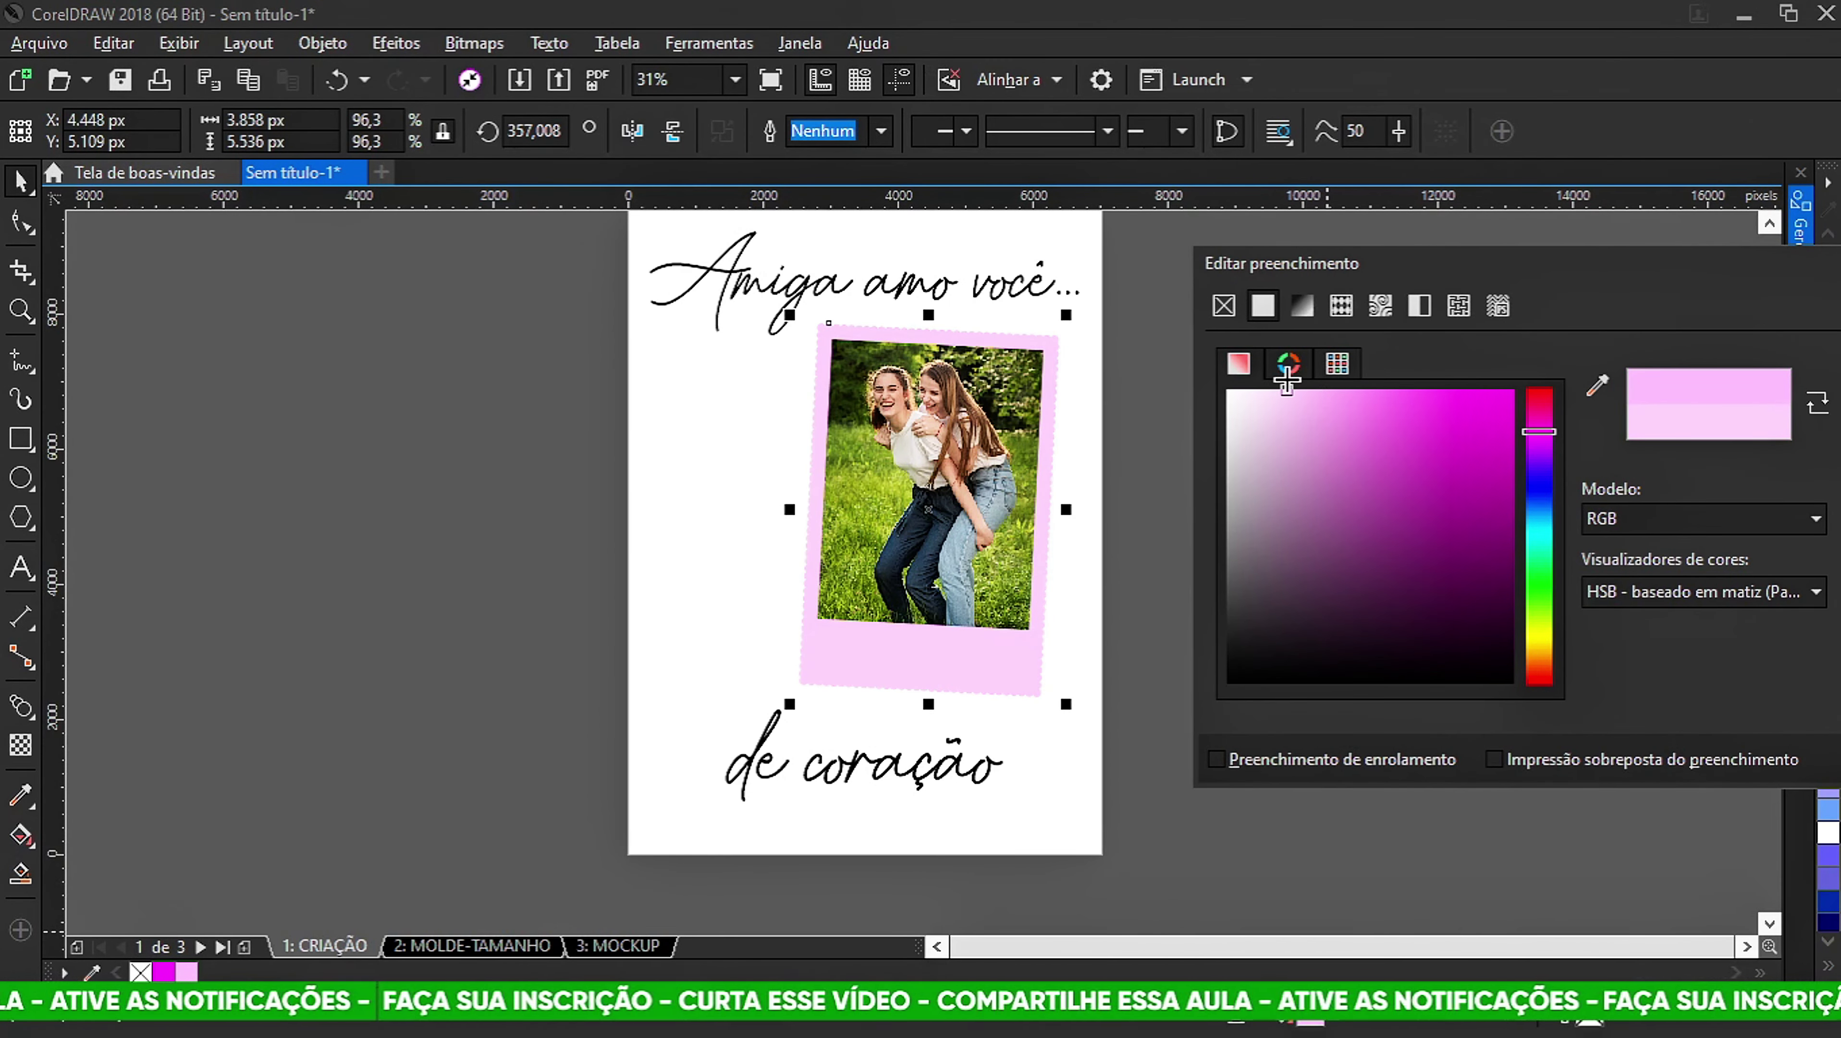
left_click_drag(1538, 275, 998, 269)
left_click(1446, 753)
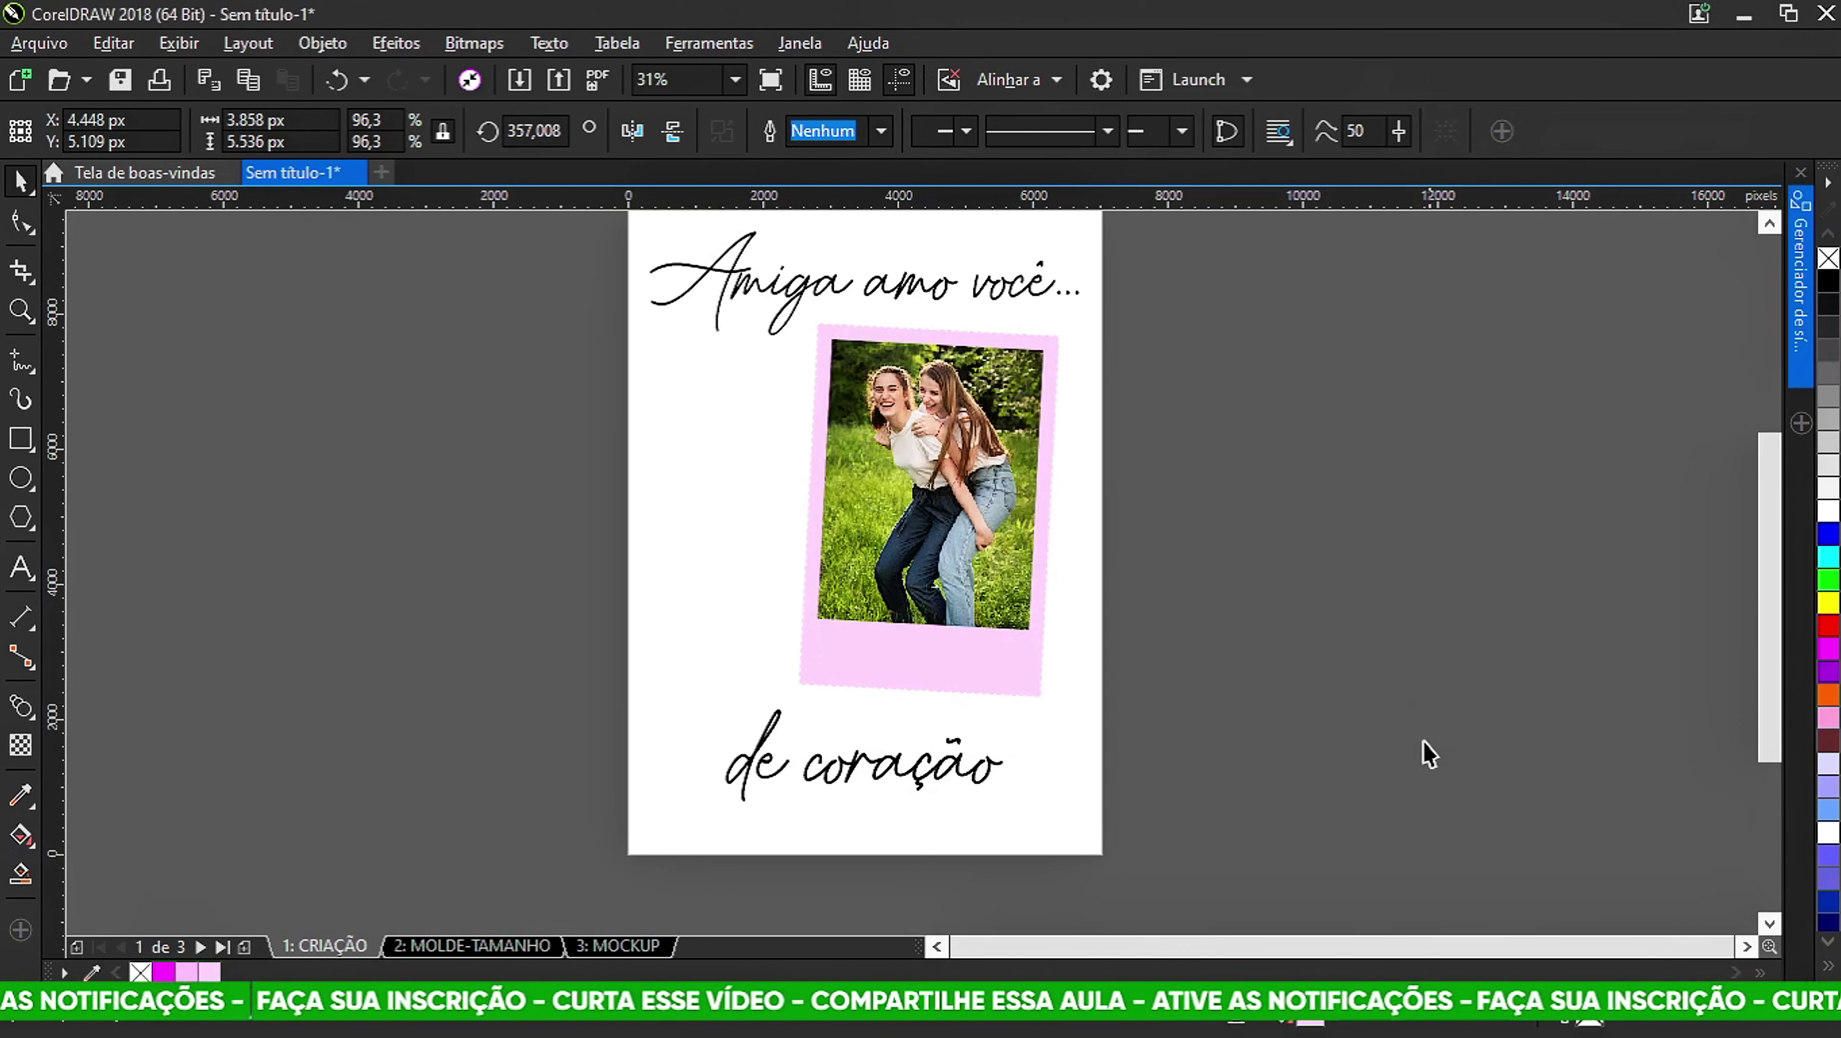
Group the scalloped frame and the clipped photo into one object.
left_click_drag(533, 288, 1162, 716)
scroll(828, 341, "up", 5)
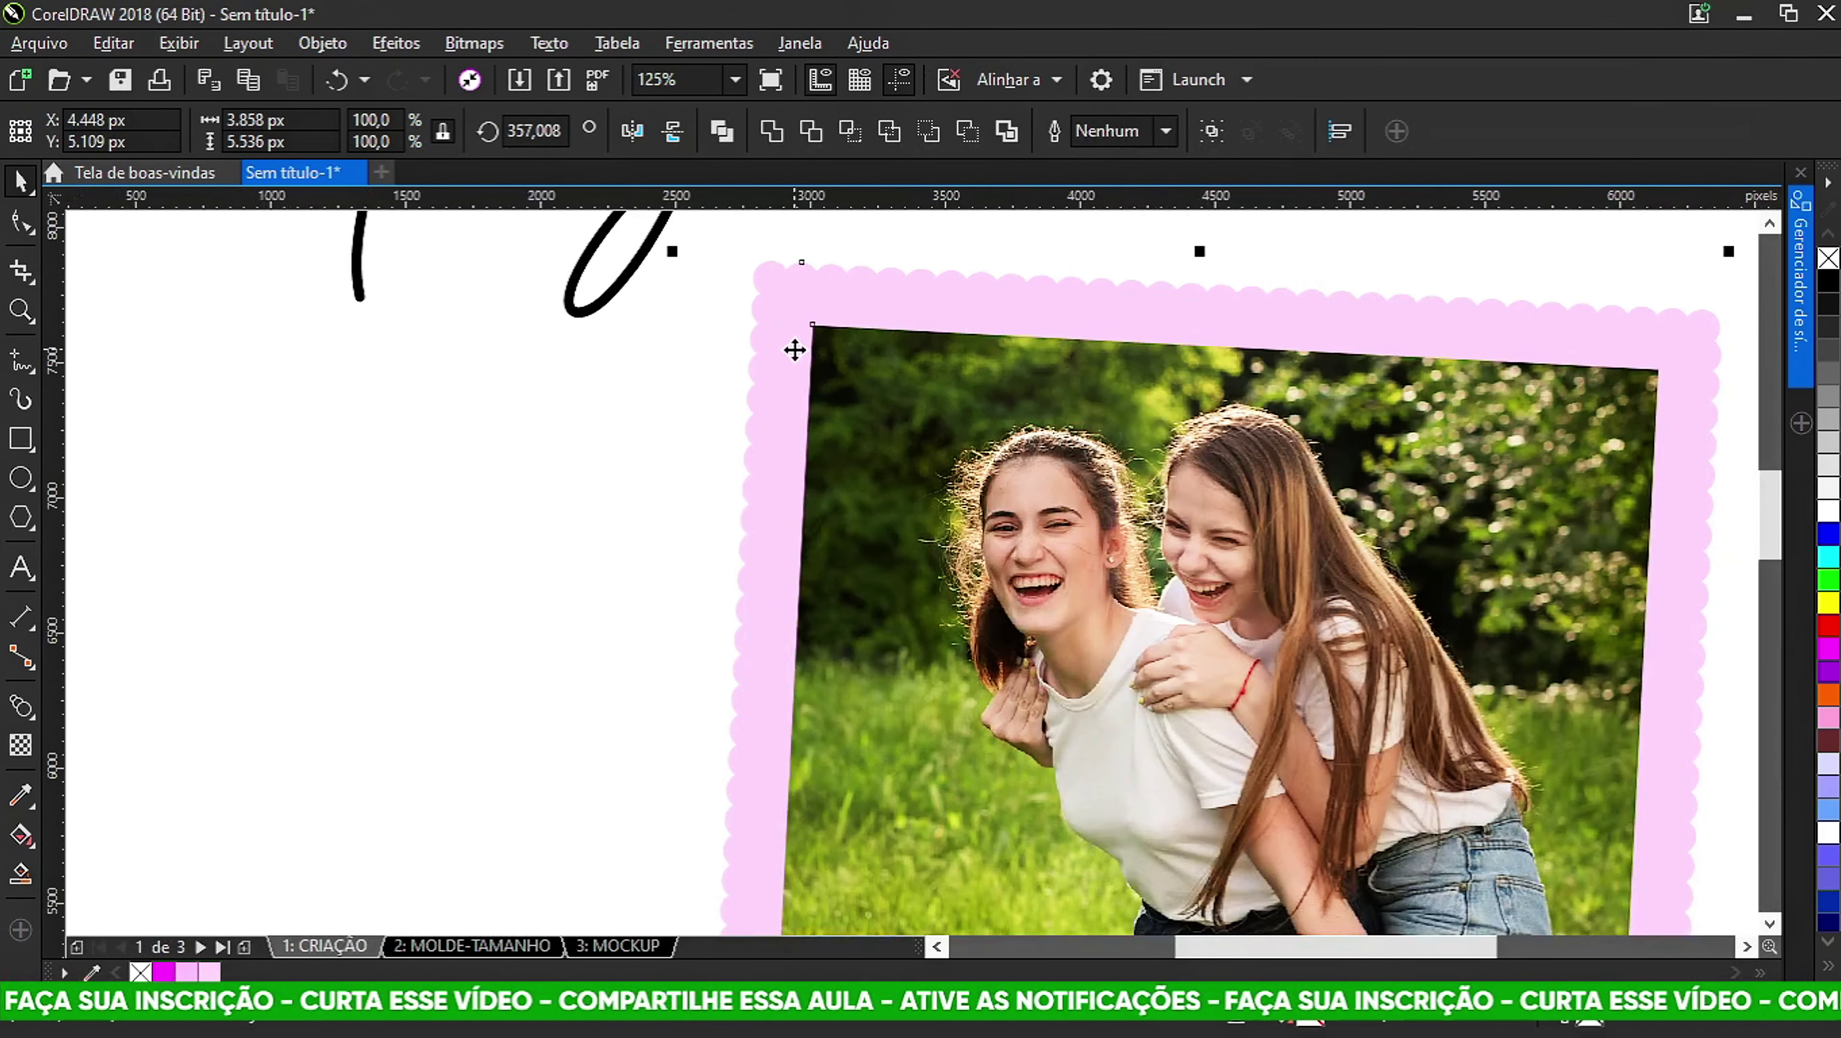
key("ctrl+g")
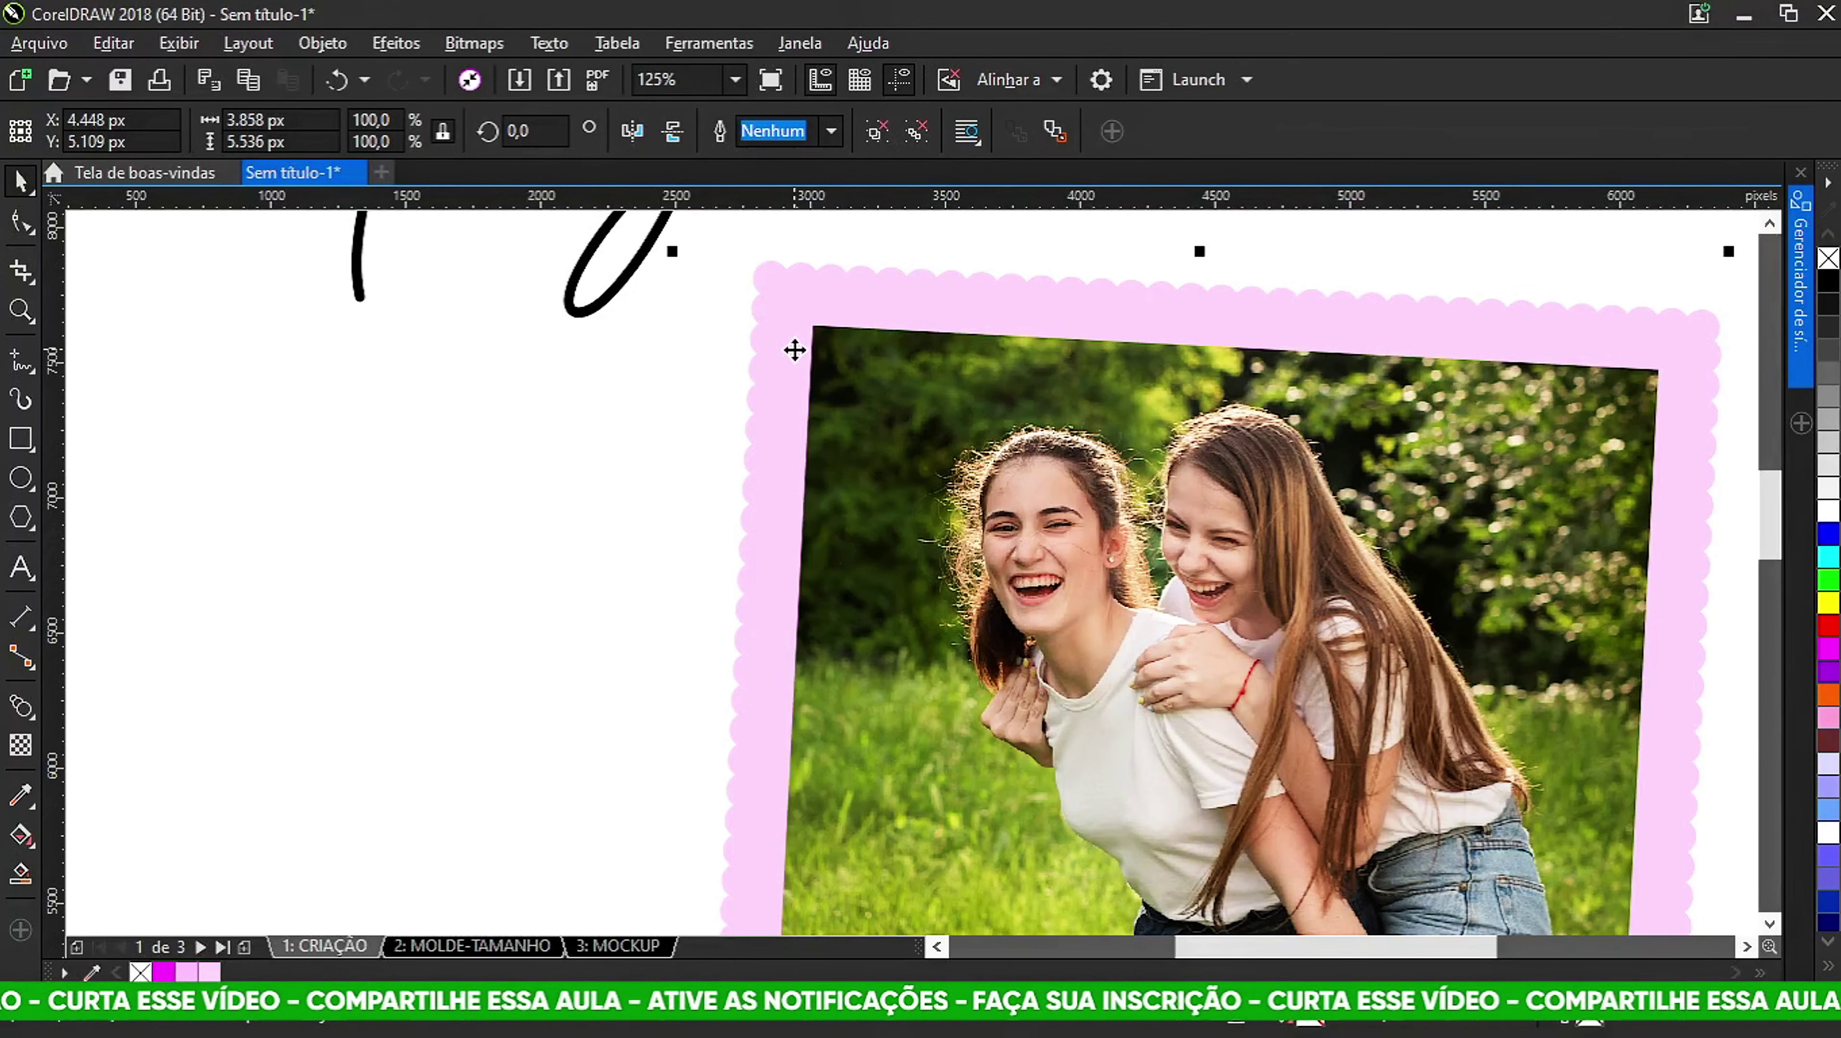
scroll(794, 350, "down", 4)
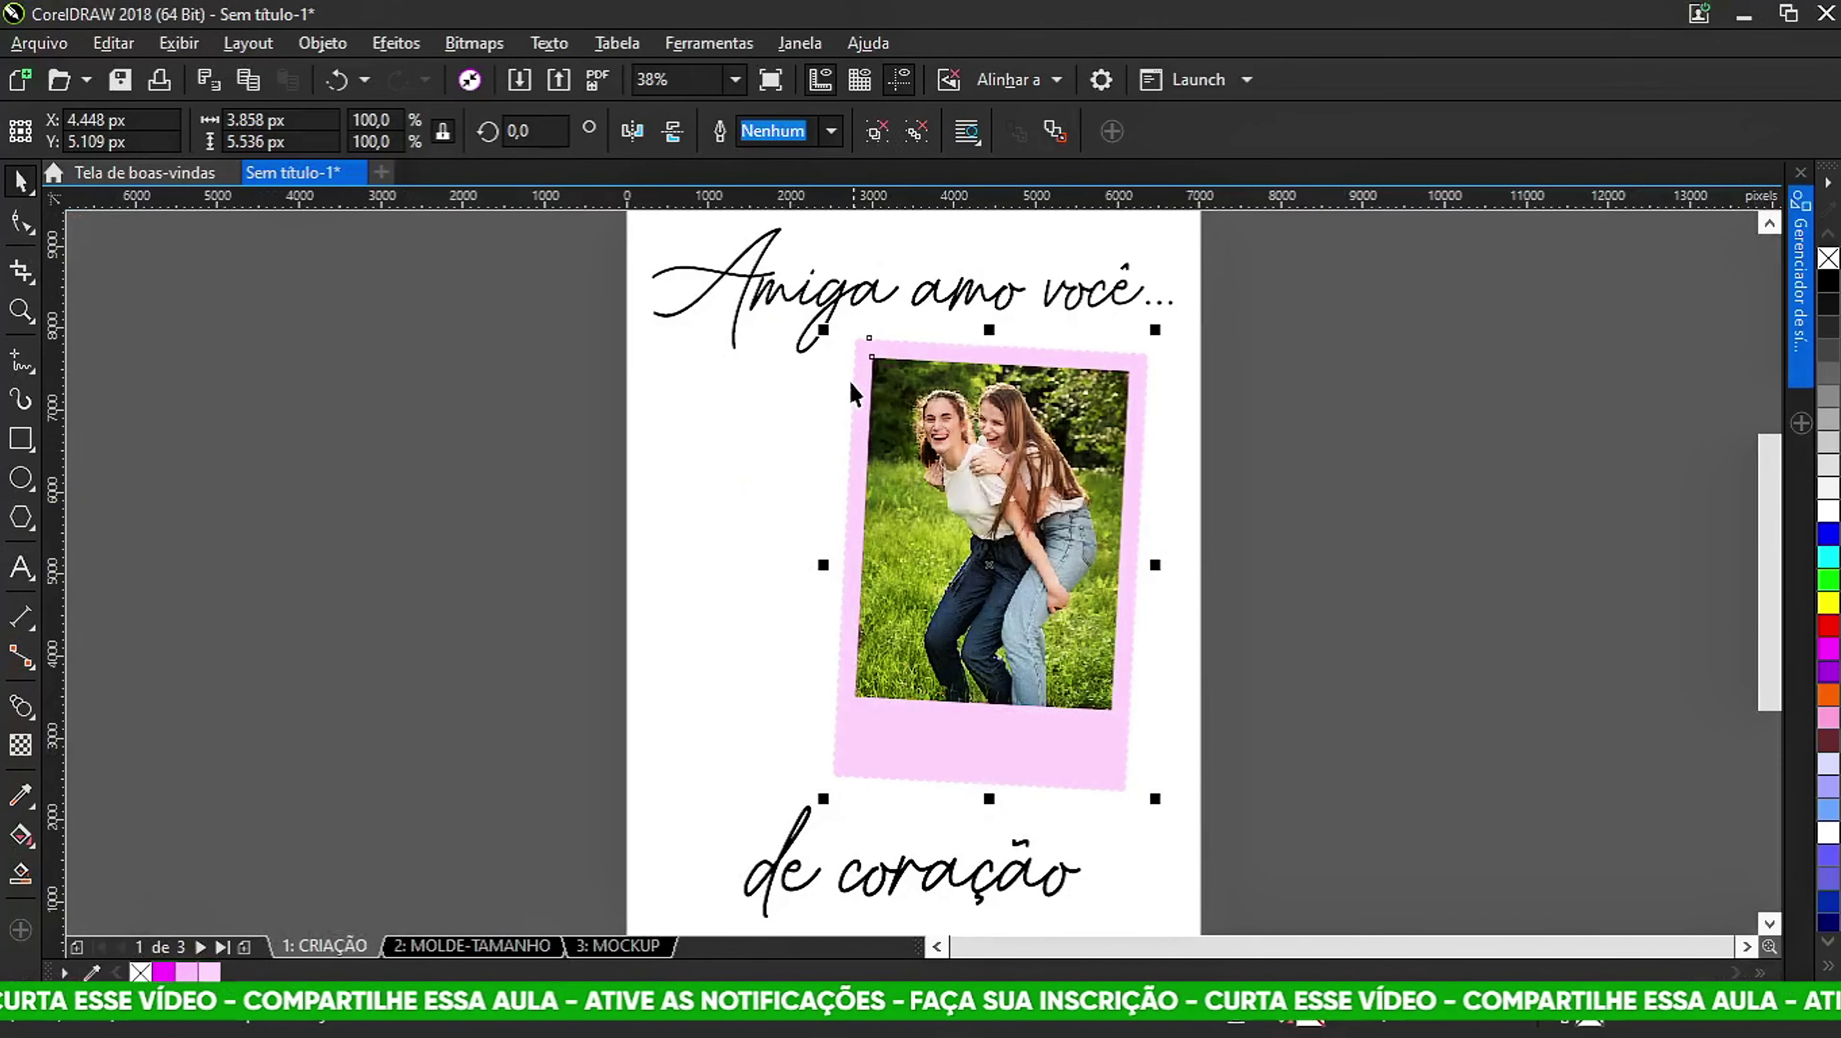
Insert the FLOR symbol at the lower-left corner of the pink photo frame.
left_click(401, 551)
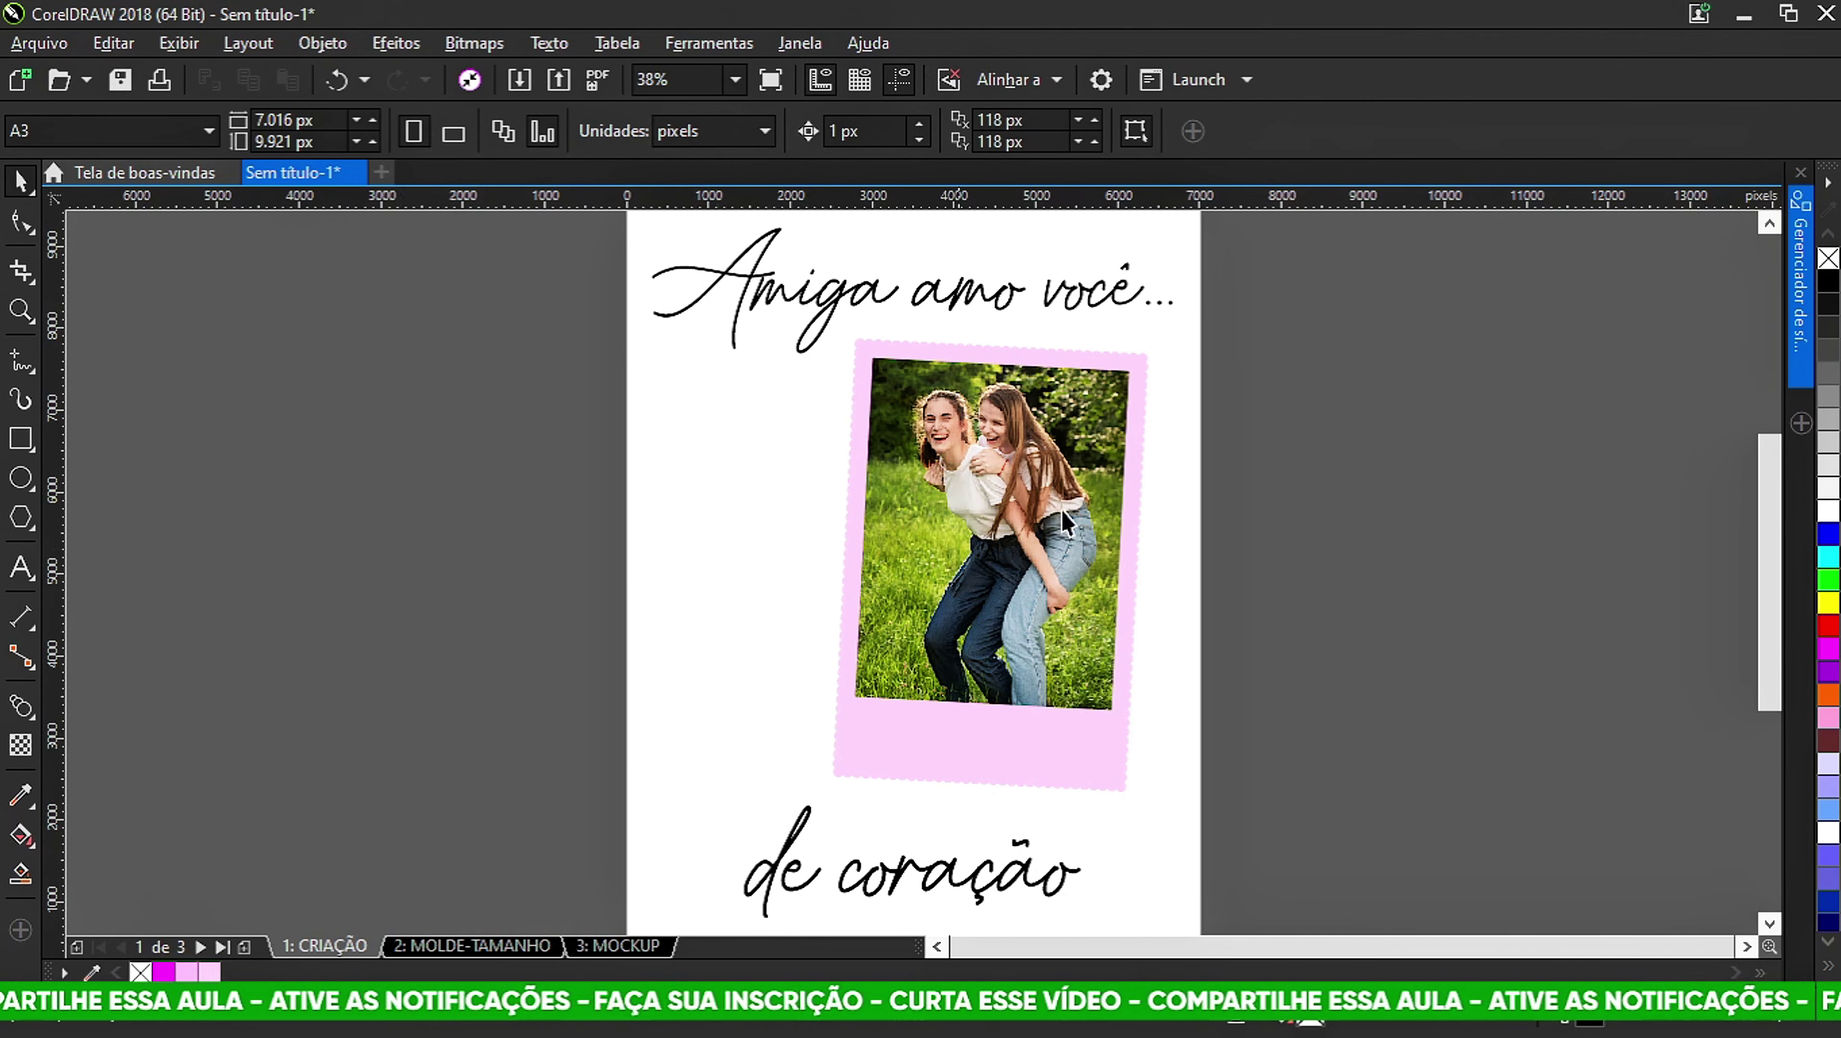
left_click(1800, 272)
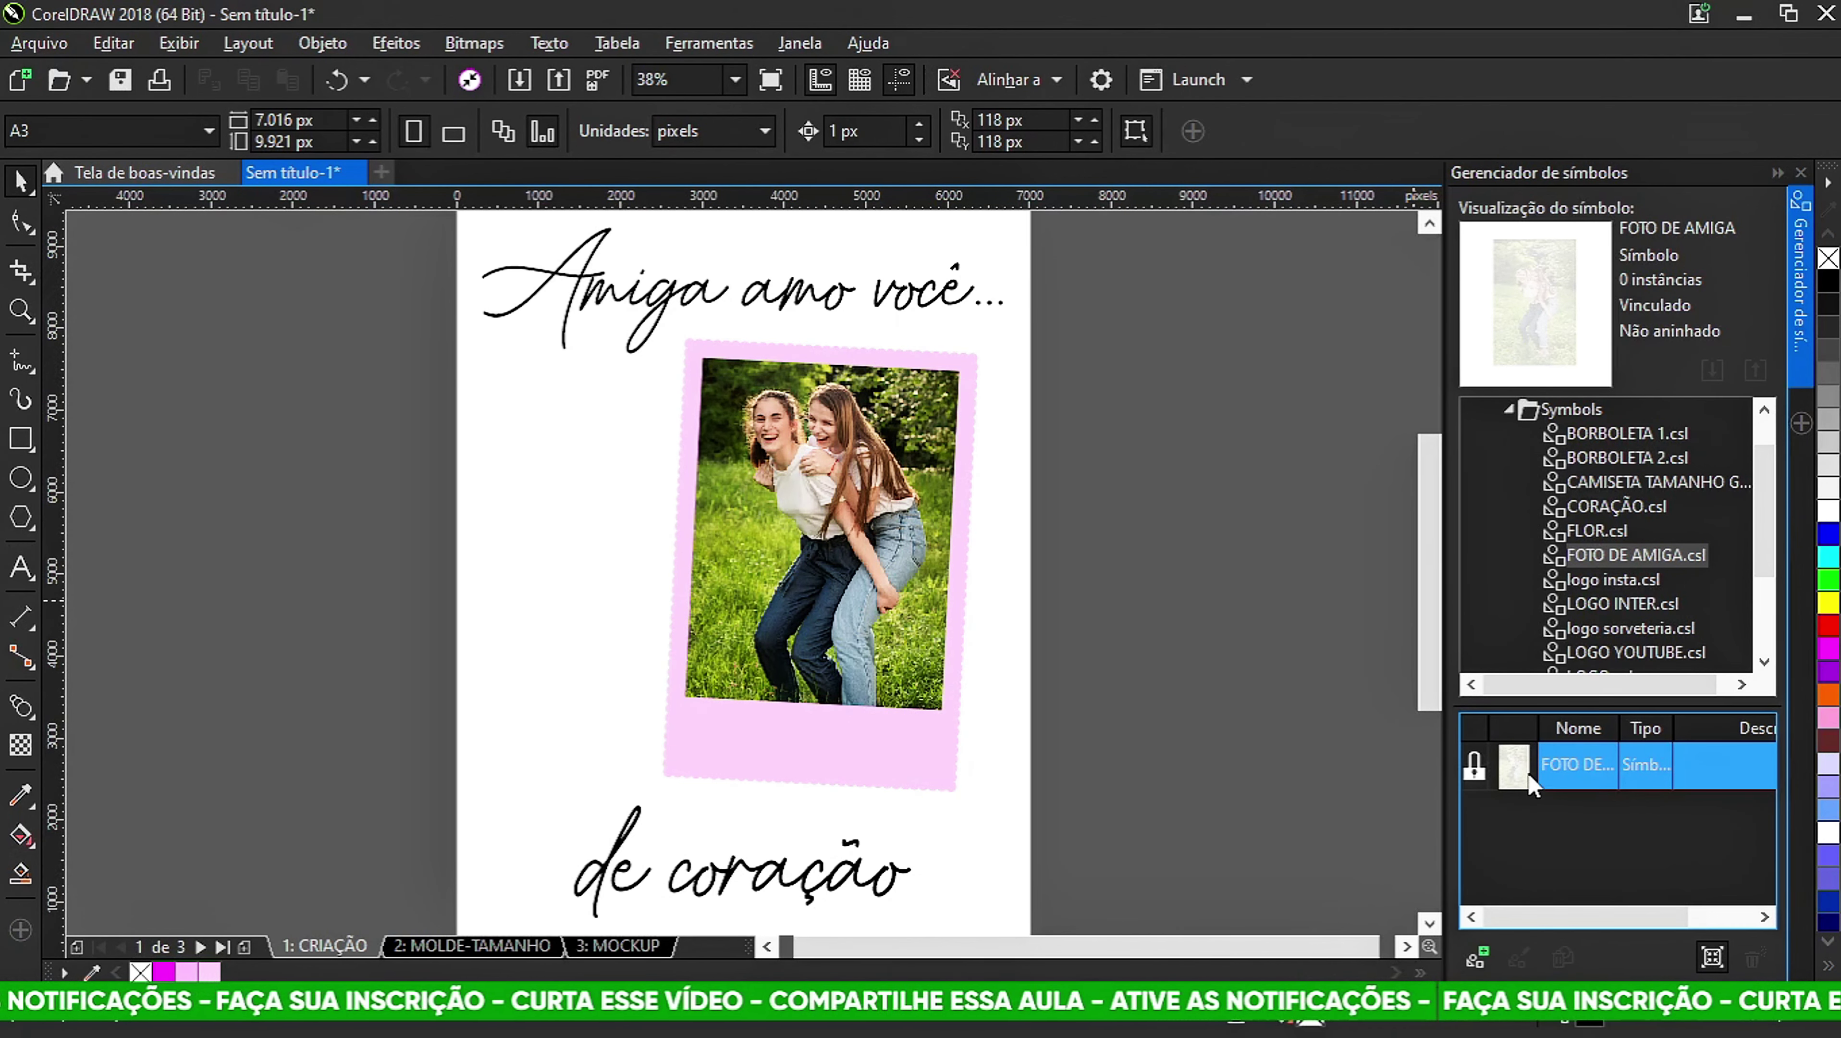
left_click(1592, 530)
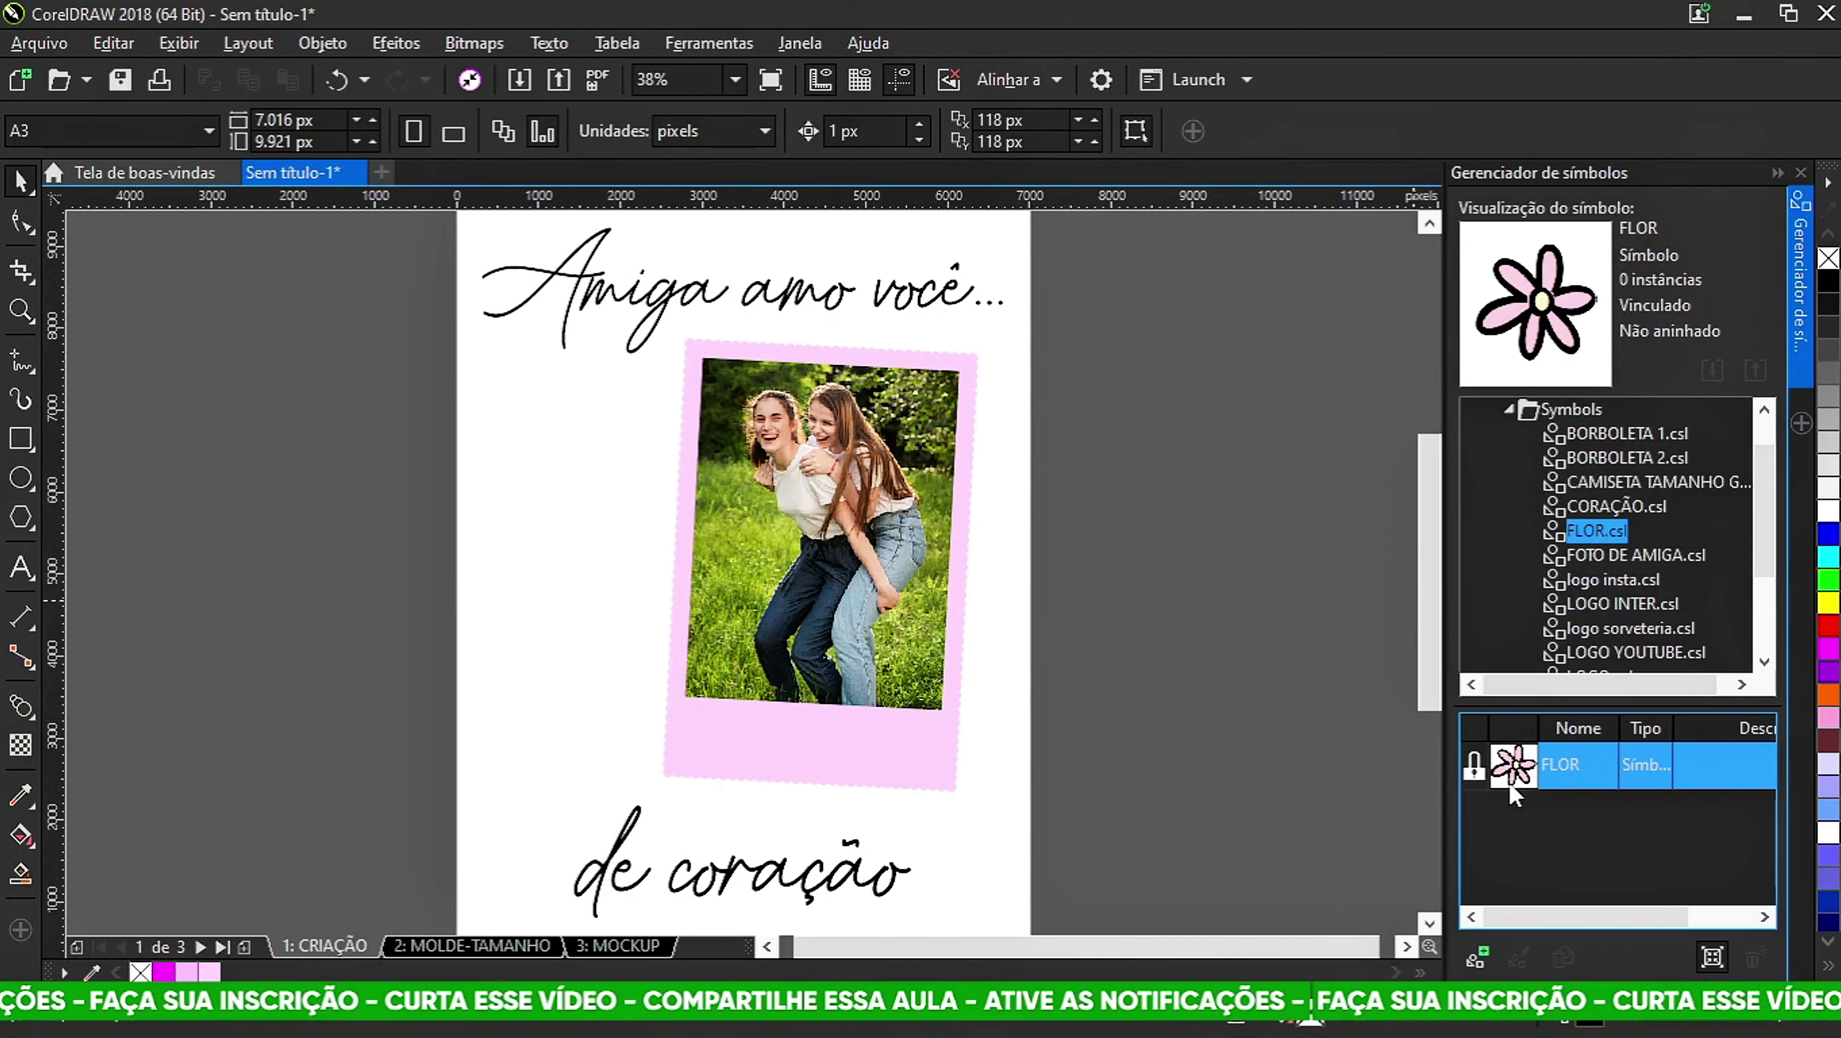
left_click_drag(1512, 764, 672, 753)
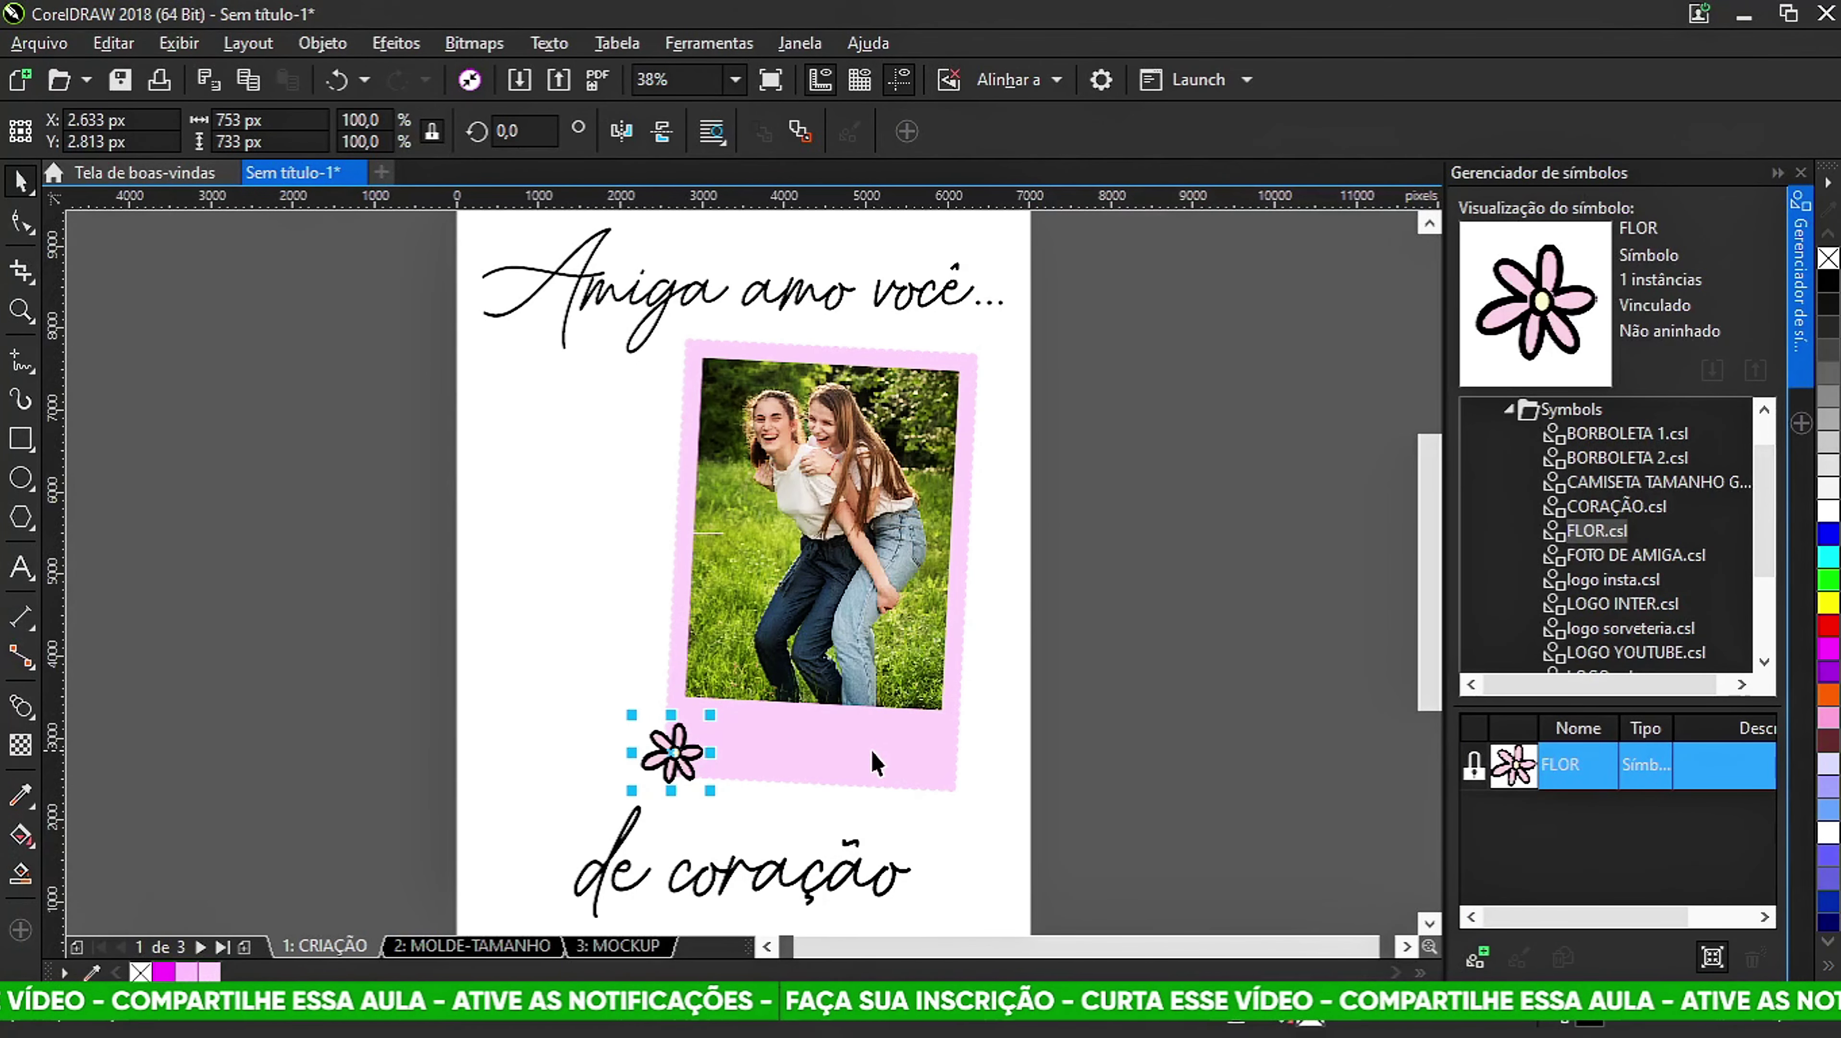
Insert the VASO DE FLOR cactus symbol left of the photo frame's lower part and scale it to about 93.5%.
left_click(1569, 434)
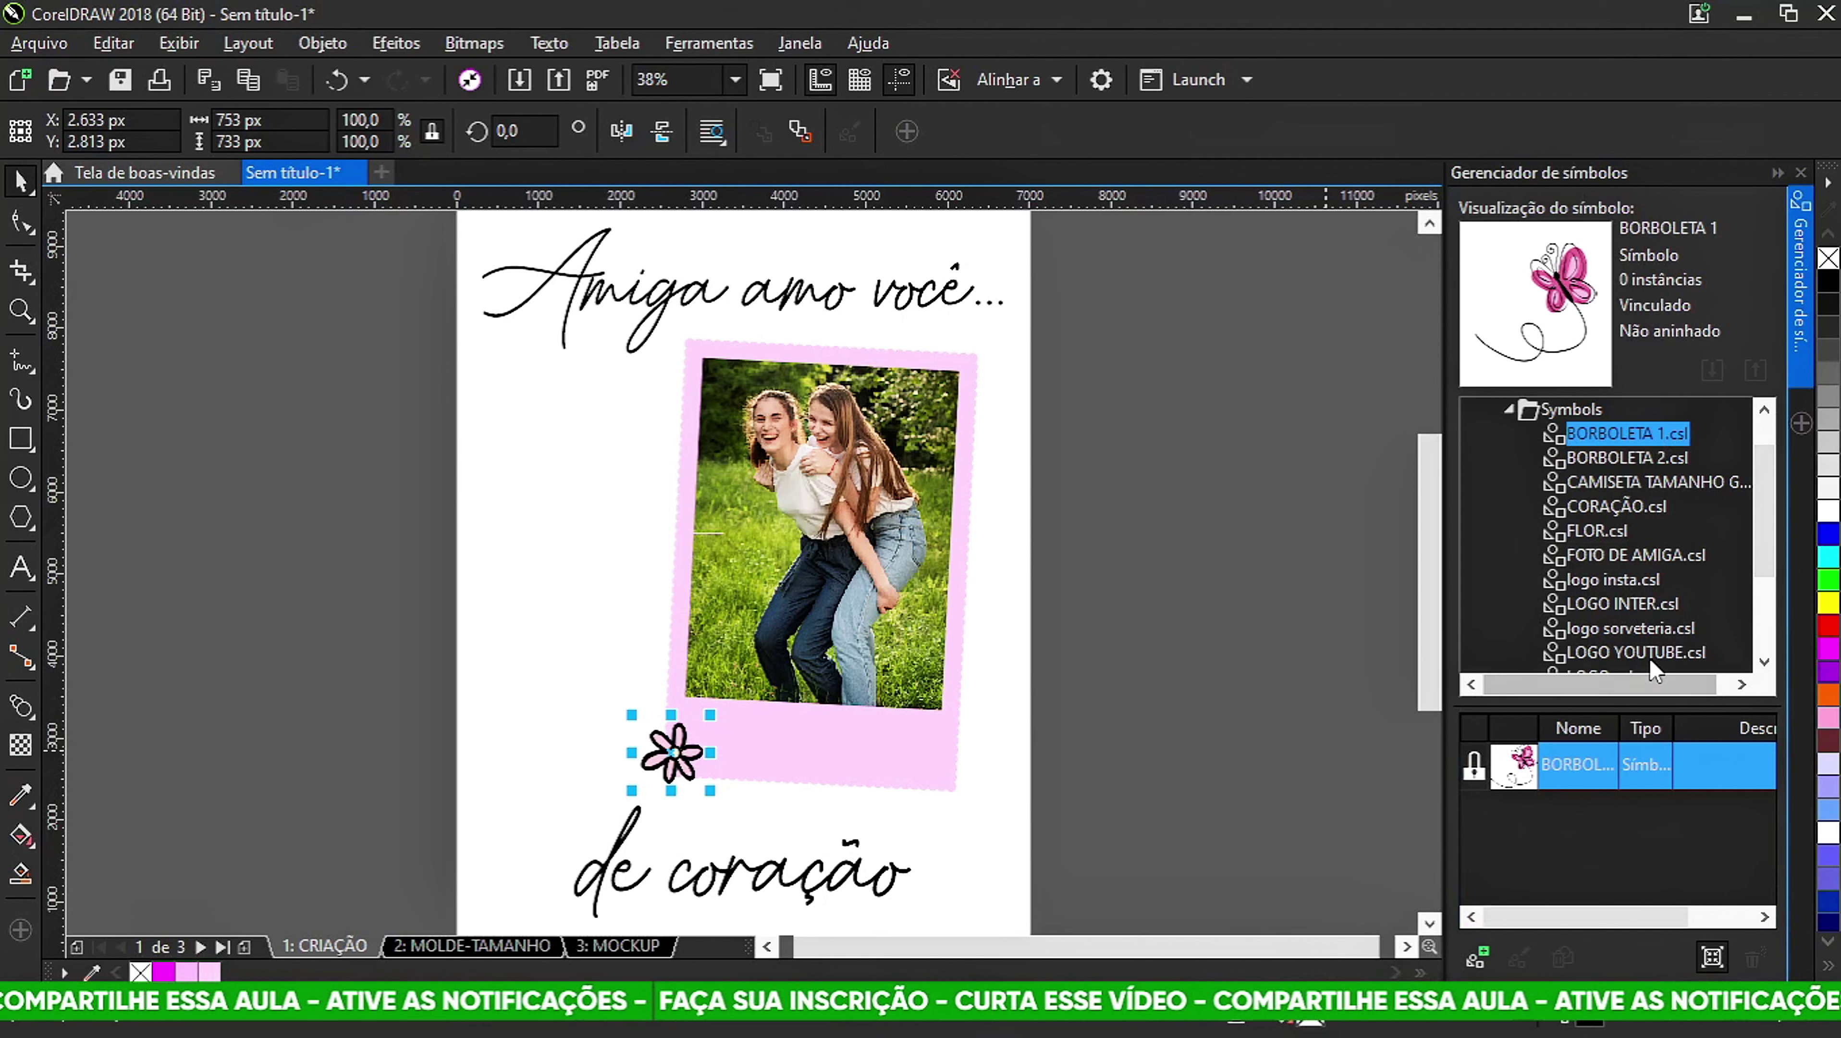
scroll(1603, 531, "down", 2)
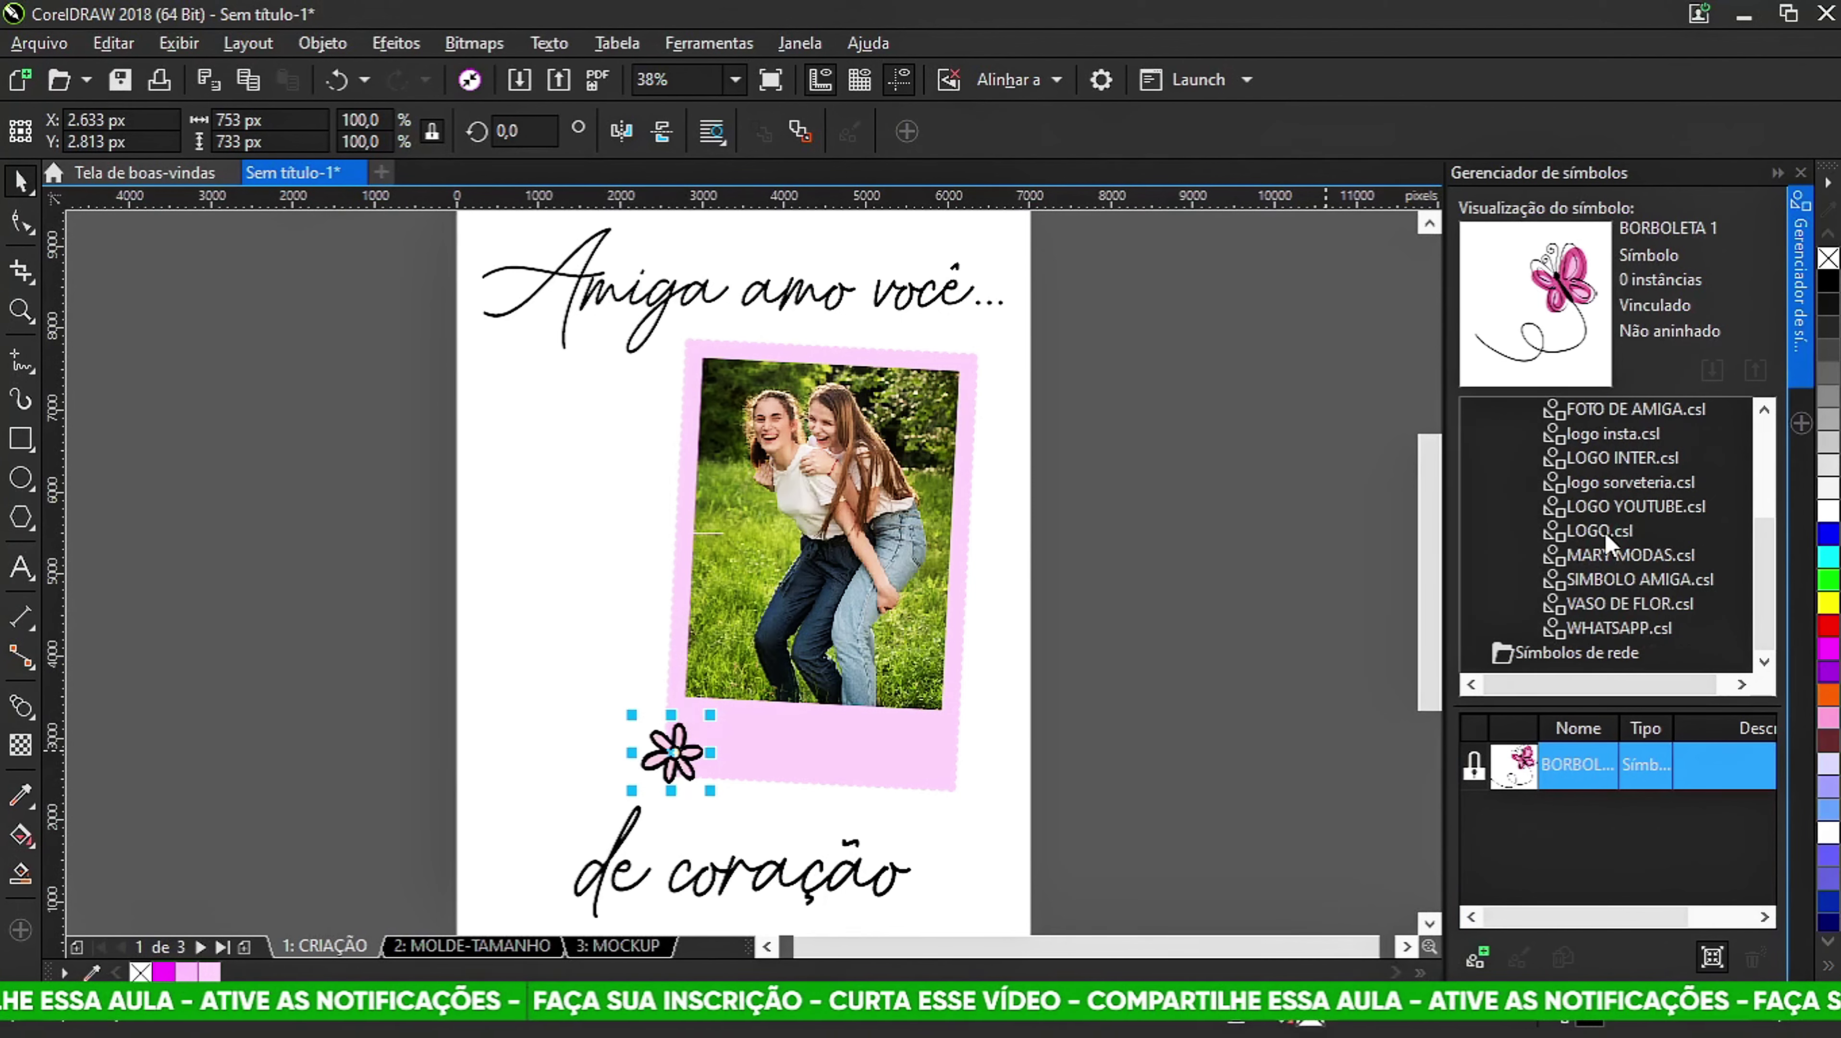
left_click(1628, 603)
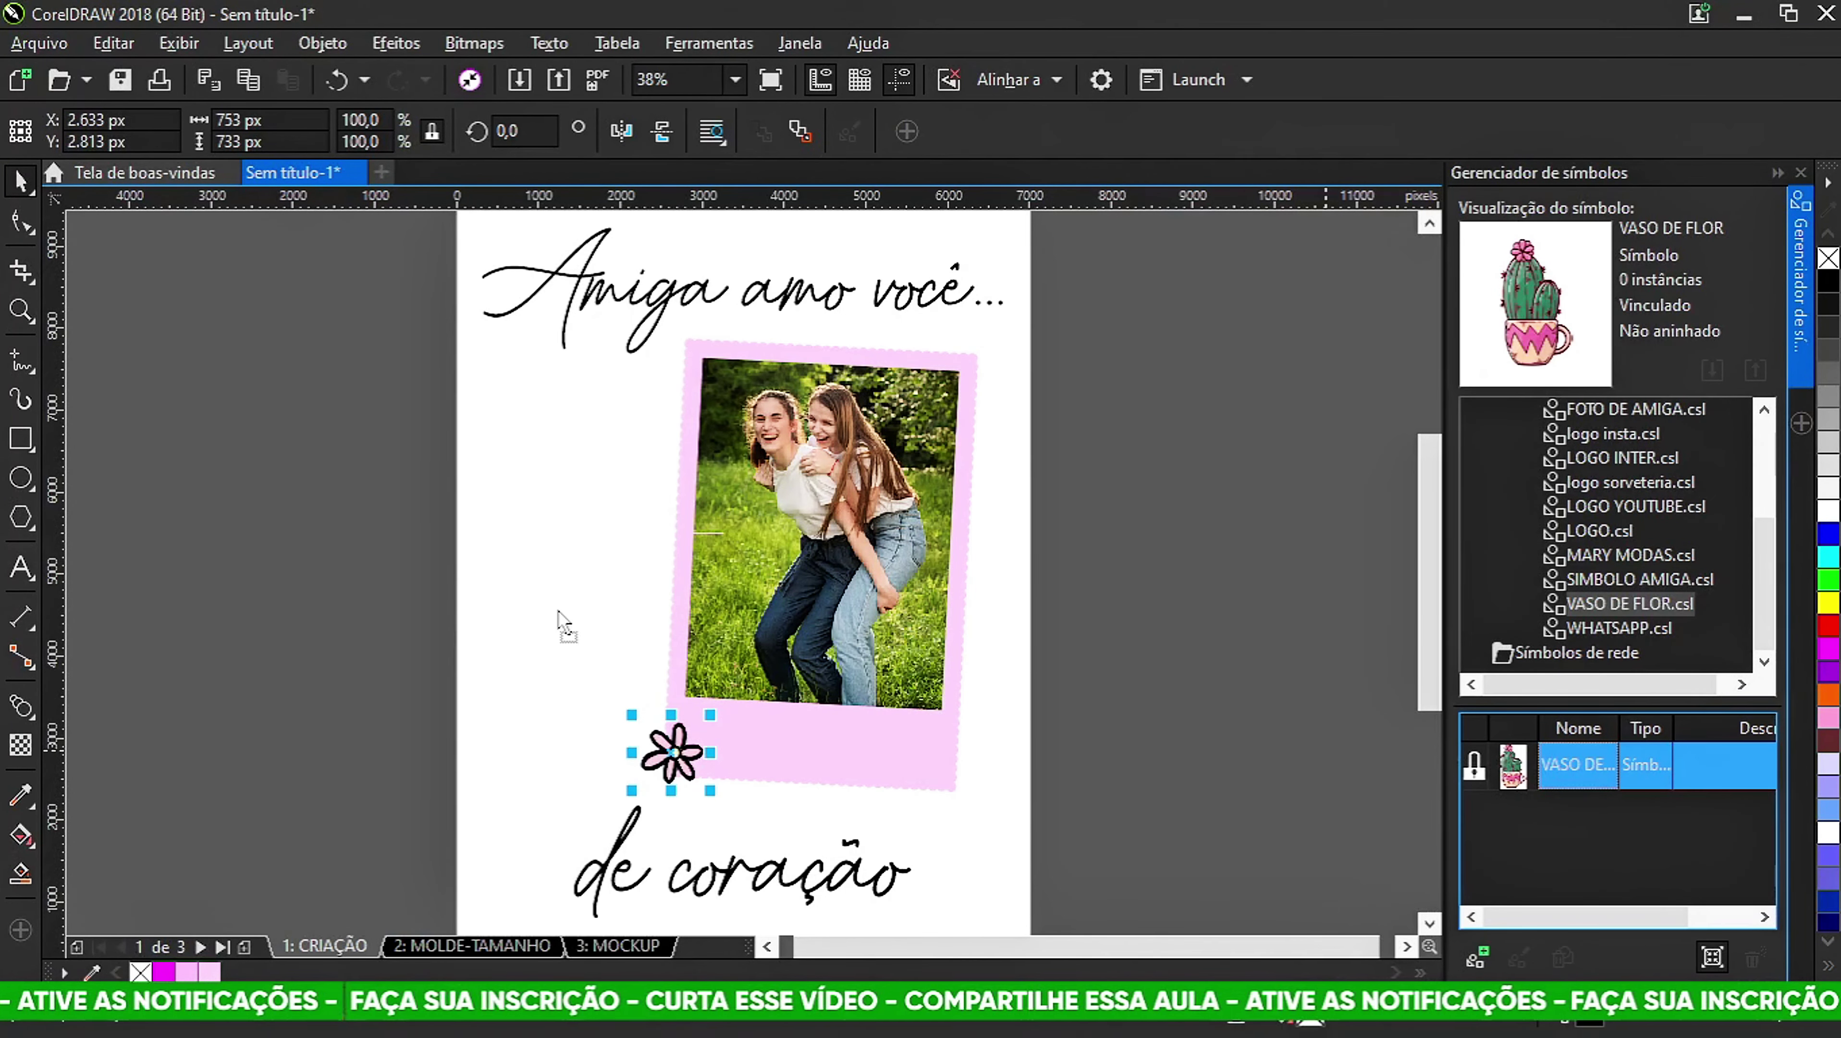
left_click_drag(558, 610, 703, 665)
scroll(1040, 546, "down", 2)
scroll(900, 828, "up", 2)
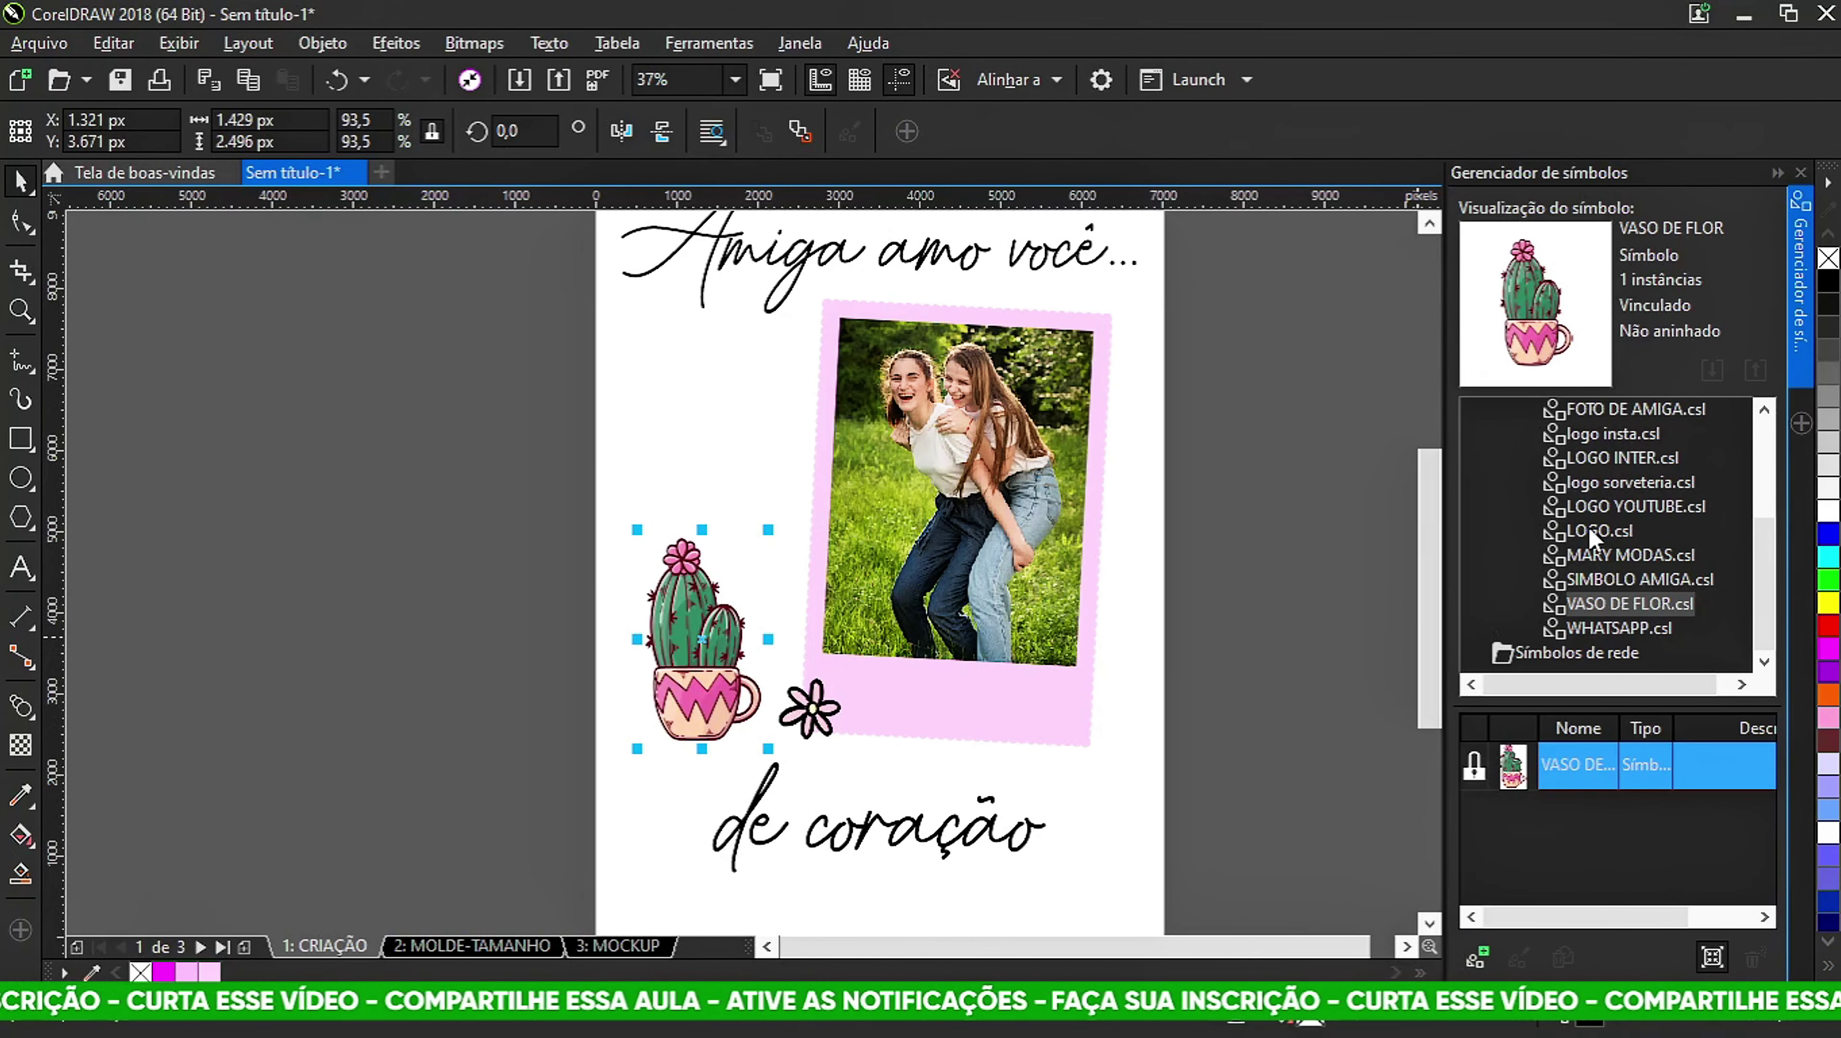
Insert the BORBOLETA 1 symbol above the cactus, left of the photo, and scale it to about 90.6%.
scroll(1599, 541, "up", 2)
scroll(1620, 561, "up", 1)
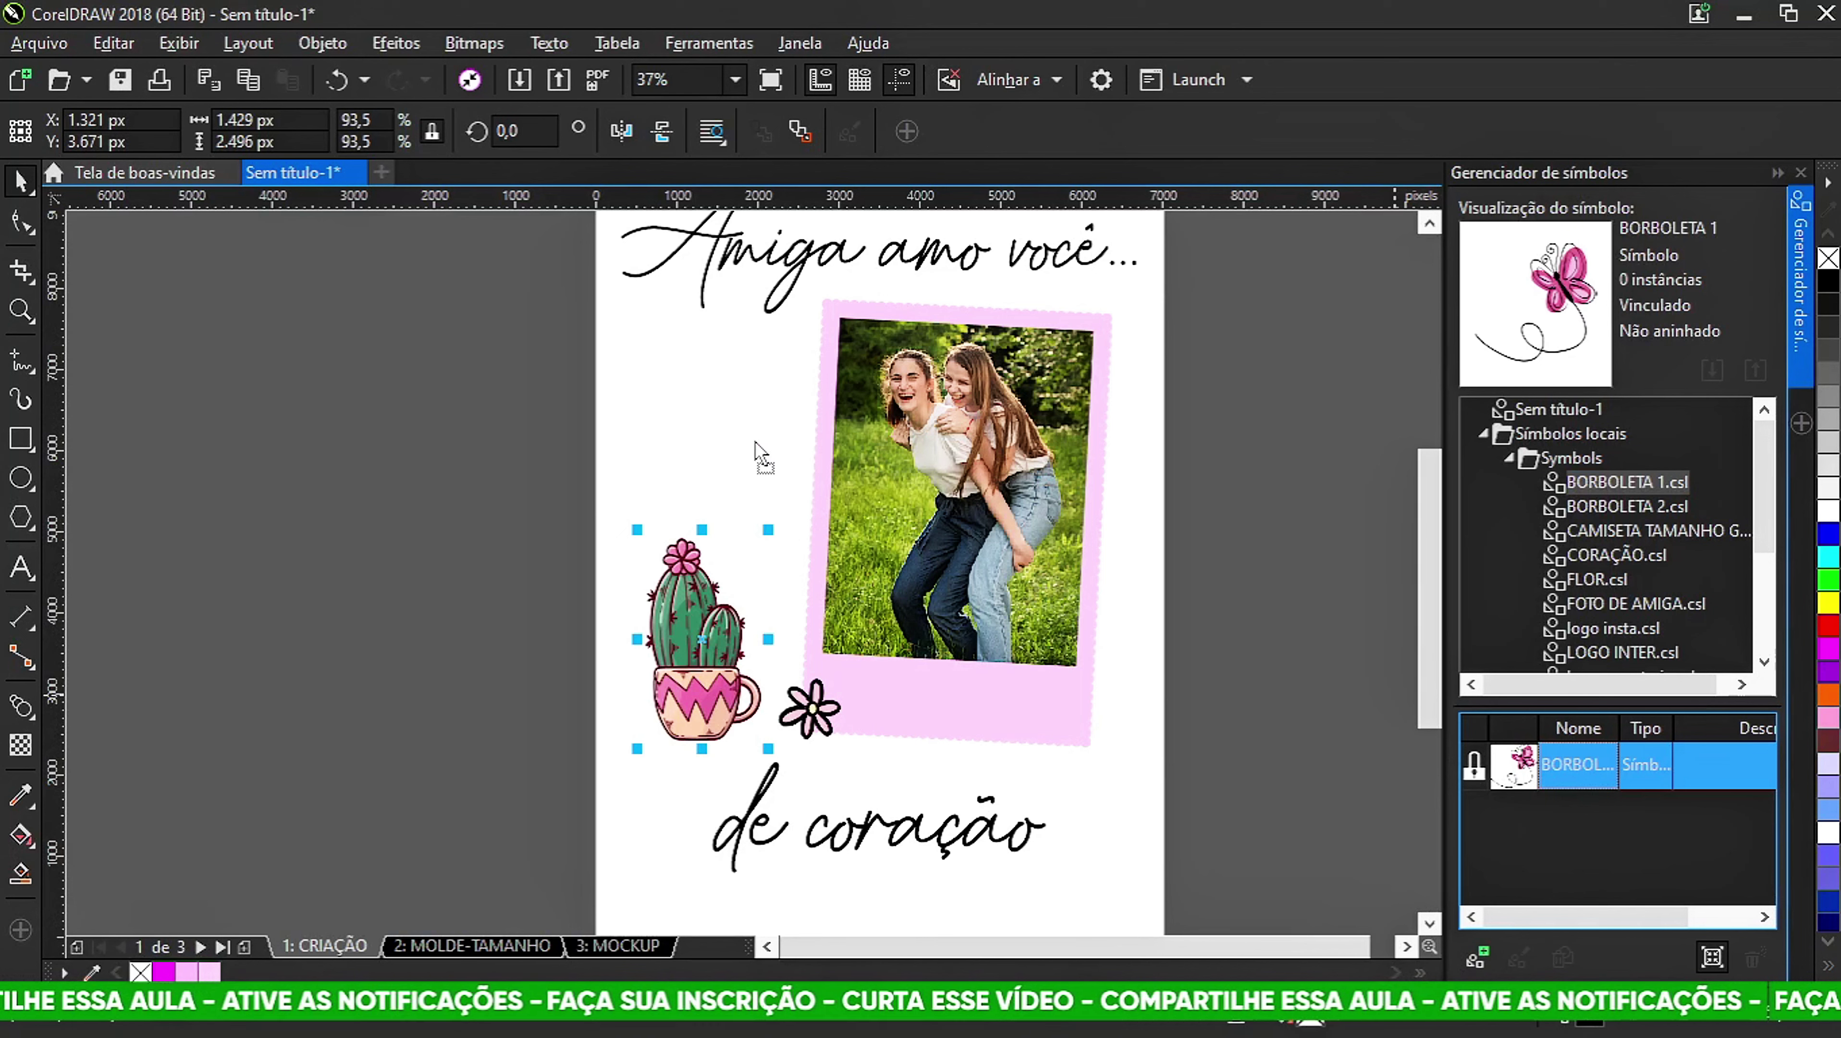
left_click_drag(756, 445, 756, 441)
left_click_drag(848, 353, 832, 369)
left_click_drag(781, 443, 757, 396)
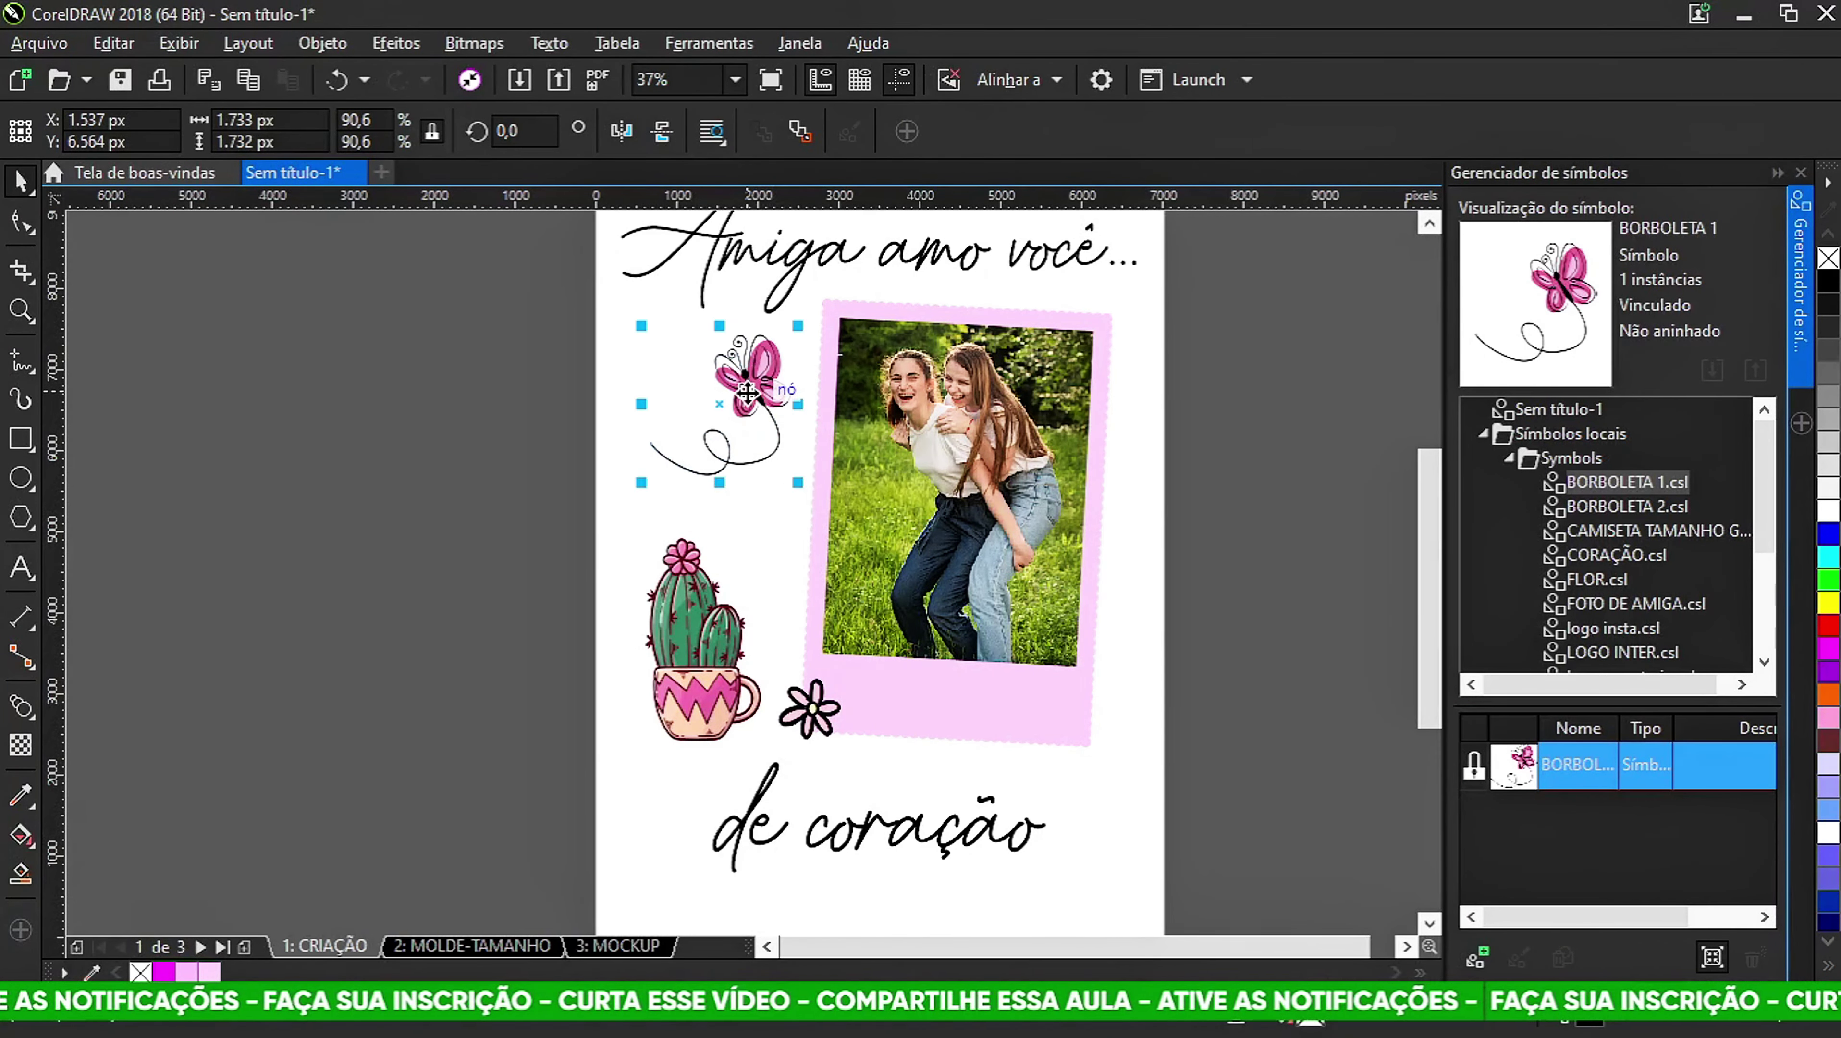
Insert the BORBOLETA 2 symbol above the phrase "de coração" and scale it to about 79.7%.
left_click(1625, 506)
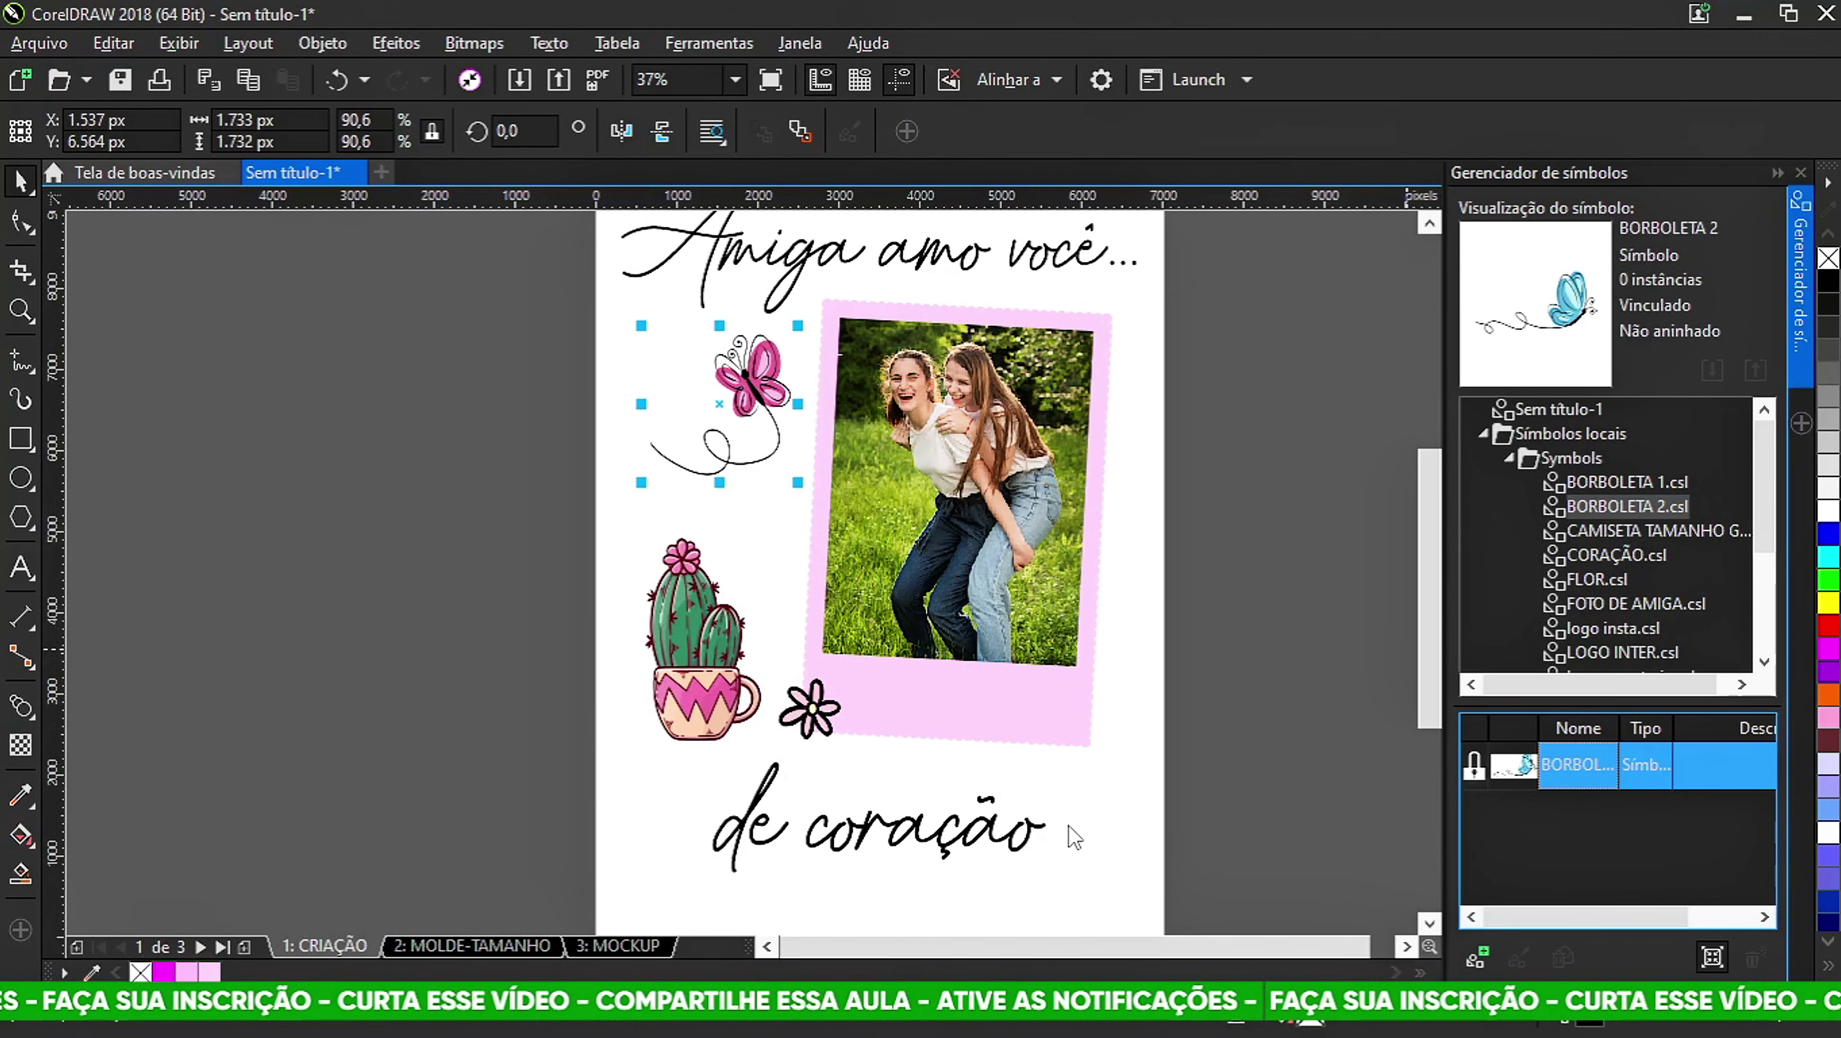
left_click_drag(1068, 825, 1069, 823)
scroll(985, 640, "down", 1)
scroll(960, 754, "up", 1)
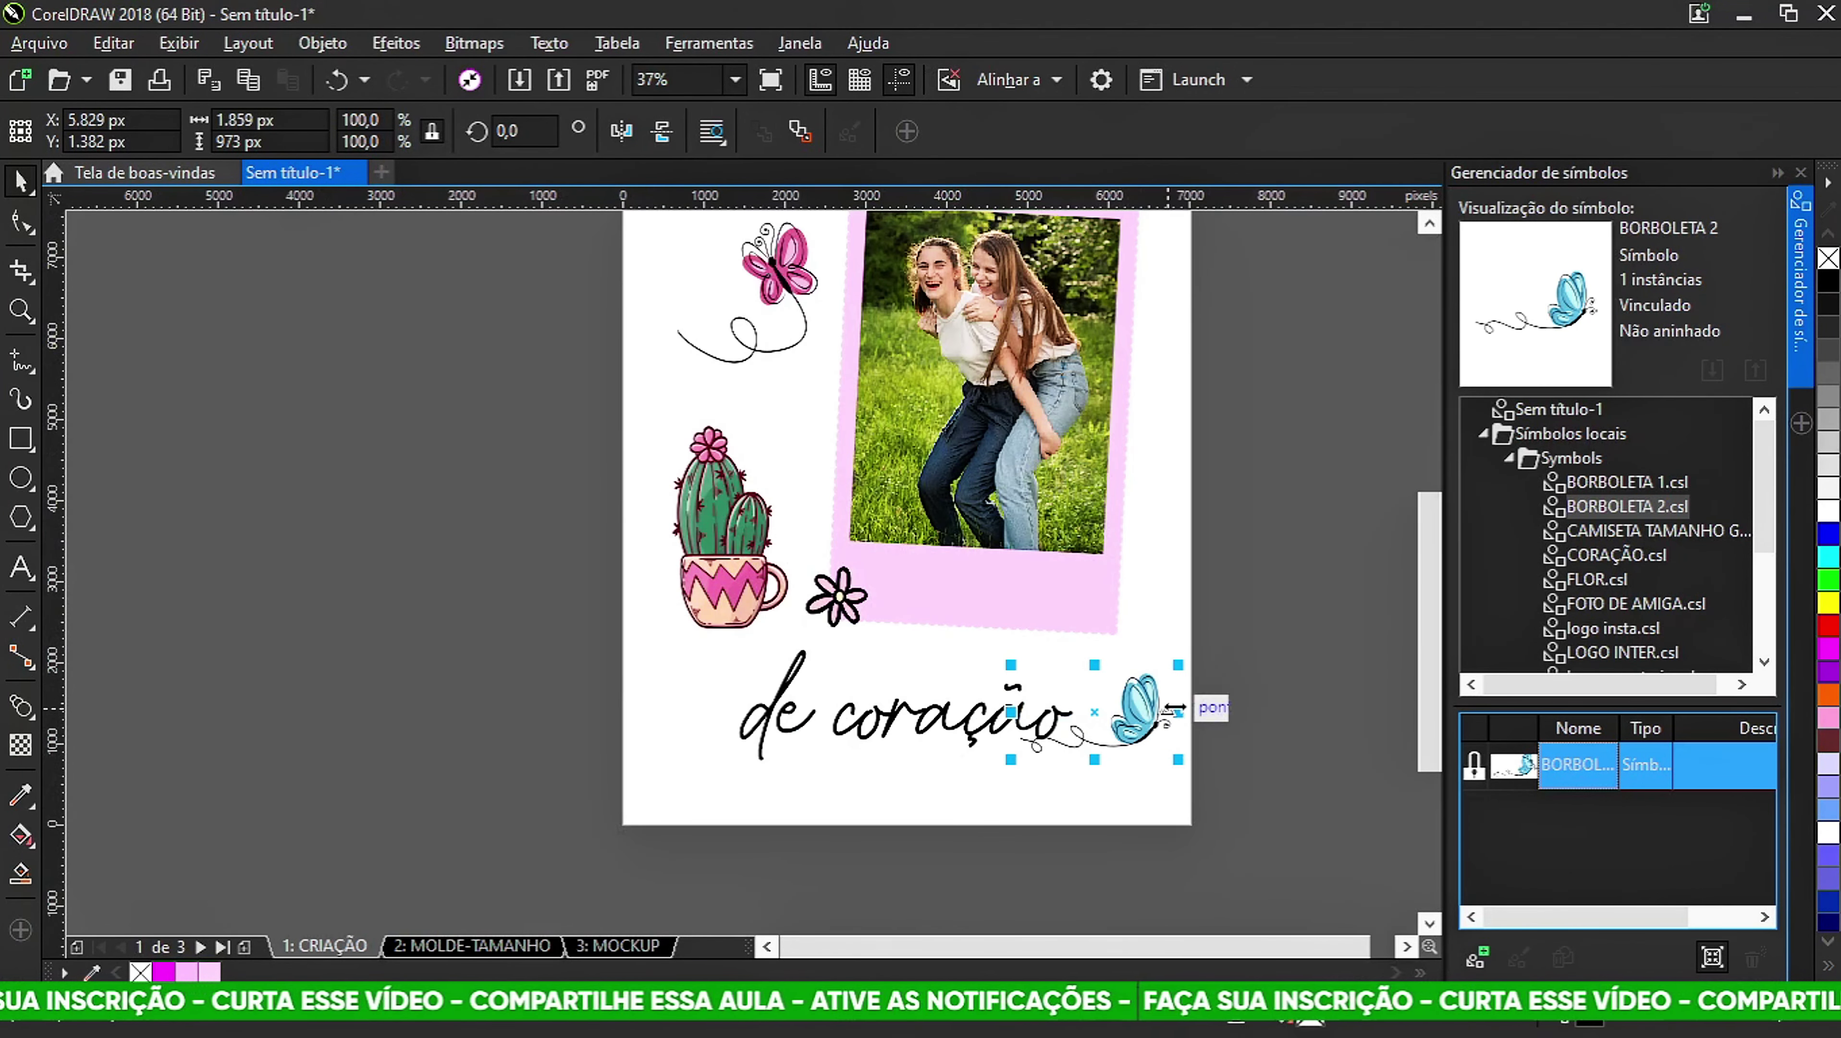
left_click_drag(1188, 665, 961, 687)
scroll(960, 688, "up", 2)
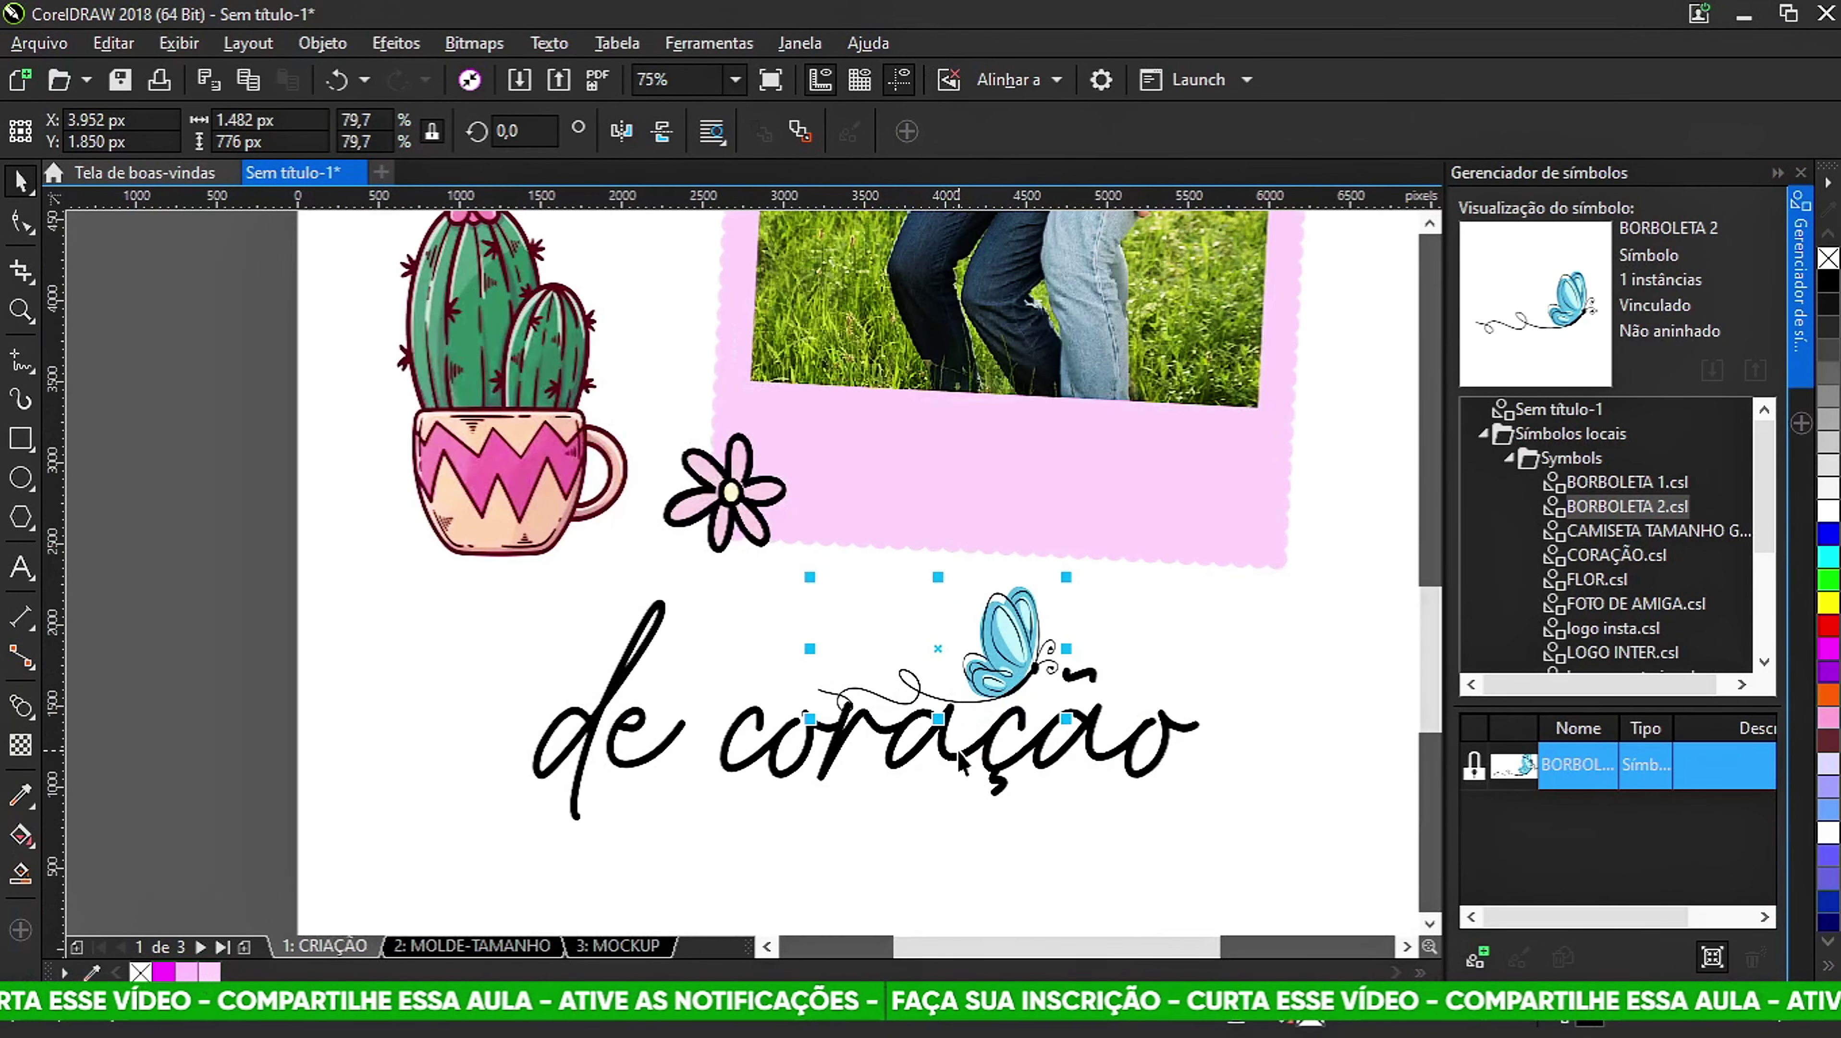
Move the "de coração" text slightly down, clear of the blue butterfly.
left_click(994, 765)
scroll(991, 752, "down", 2)
left_click_drag(984, 749, 994, 800)
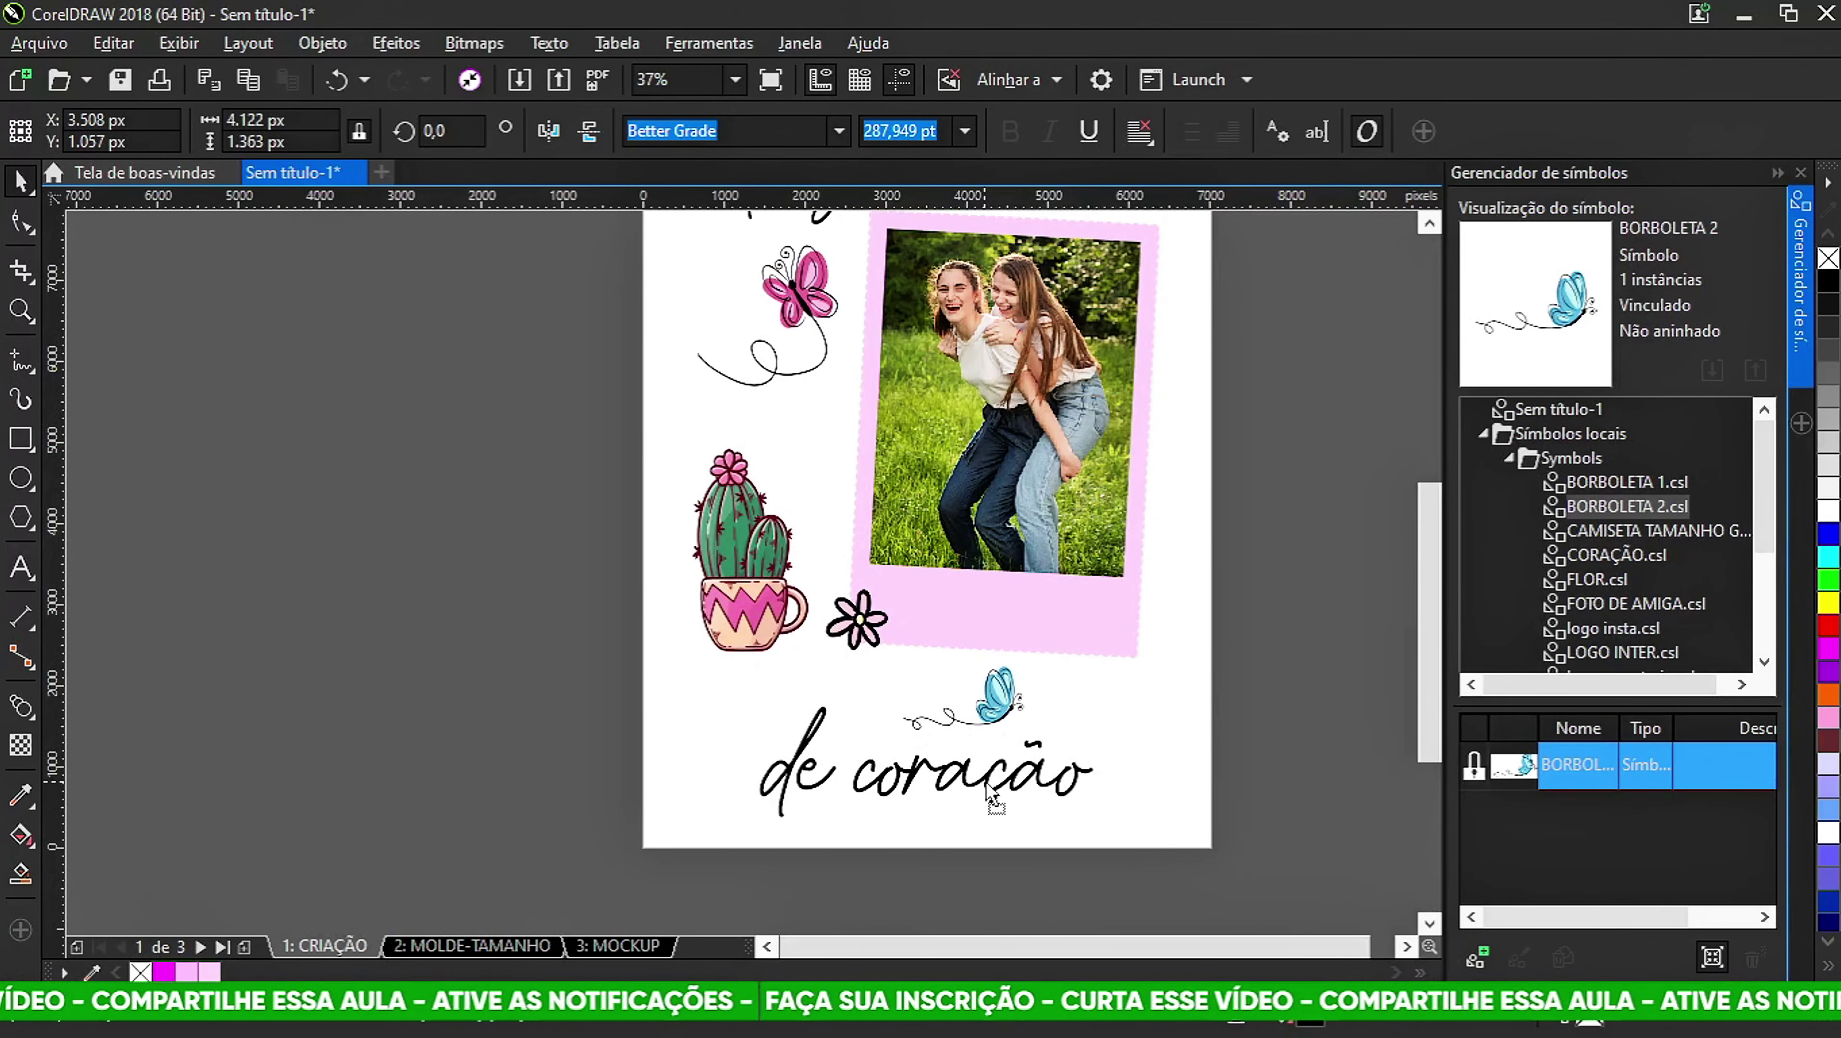
Move the blue butterfly to the photo frame's lower-right corner, enlarge it to about 91.5%, and deselect it.
left_click(997, 710)
left_click_drag(1031, 738, 1308, 679)
scroll(1006, 723, "up", 2)
scroll(1103, 699, "down", 2)
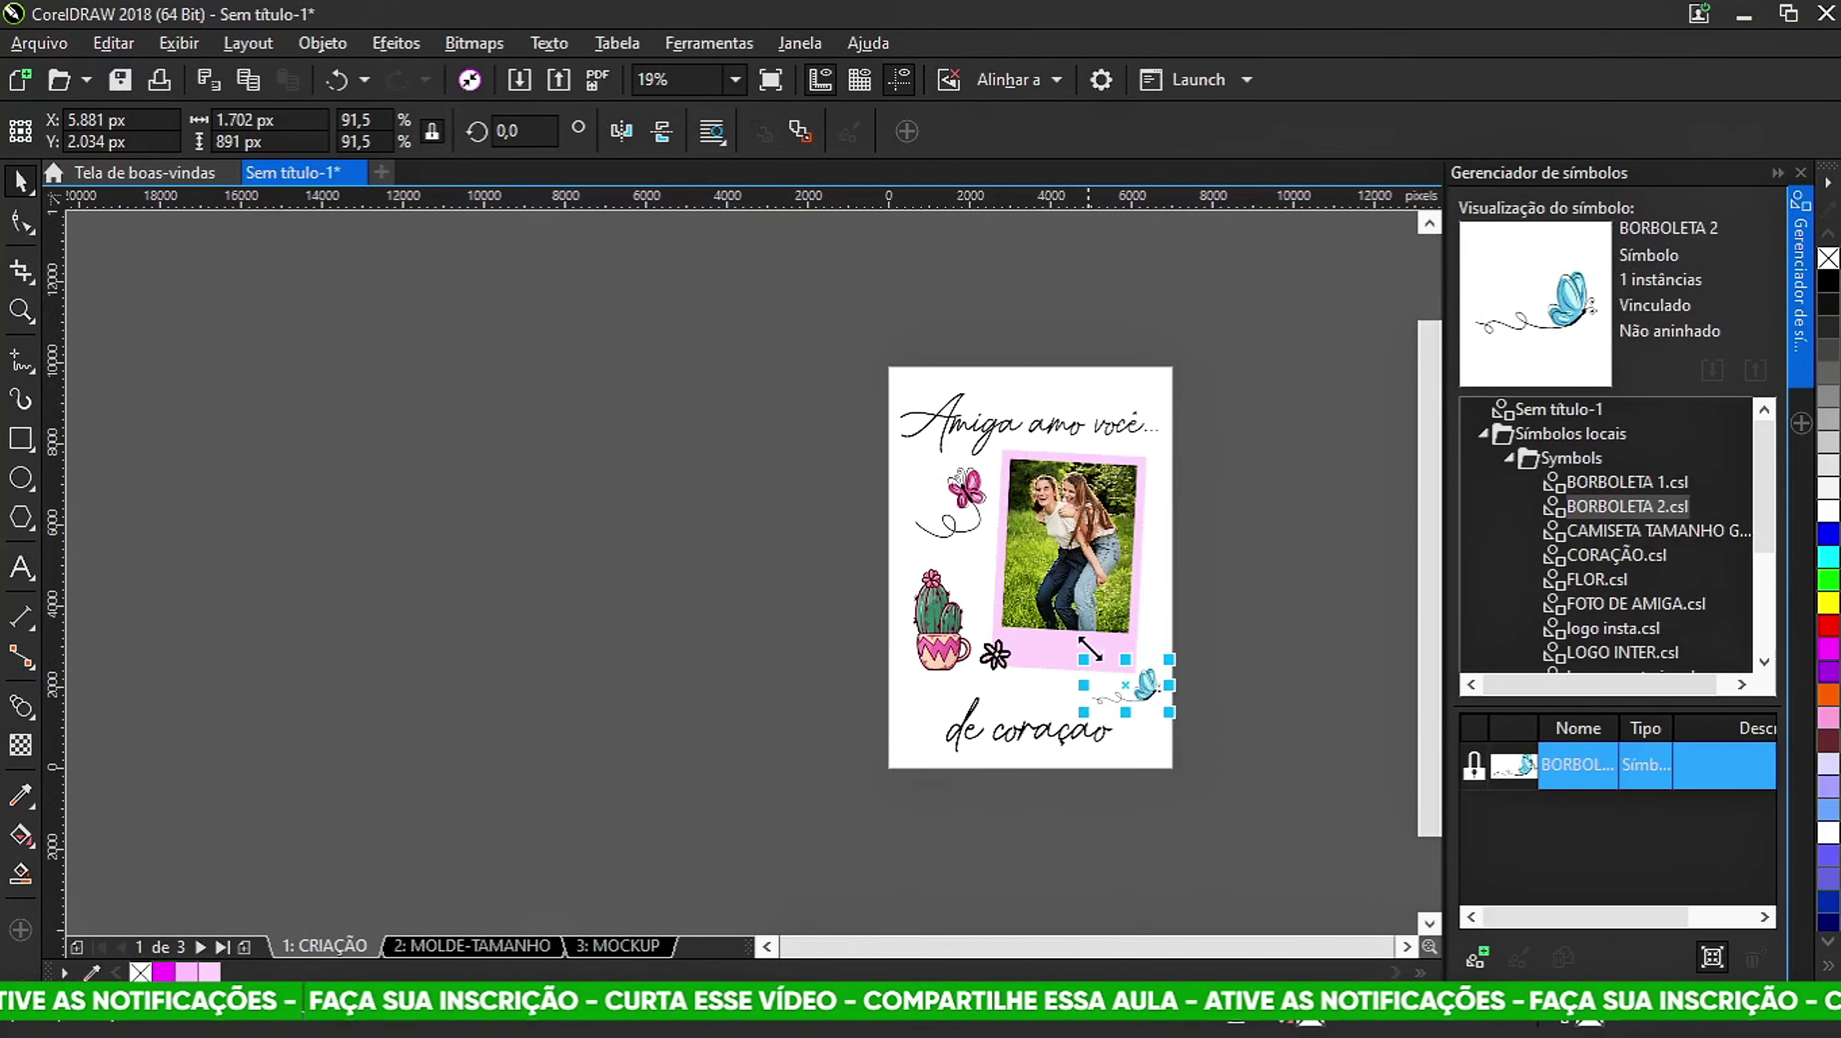
scroll(1137, 613, "up", 1)
left_click(1337, 803)
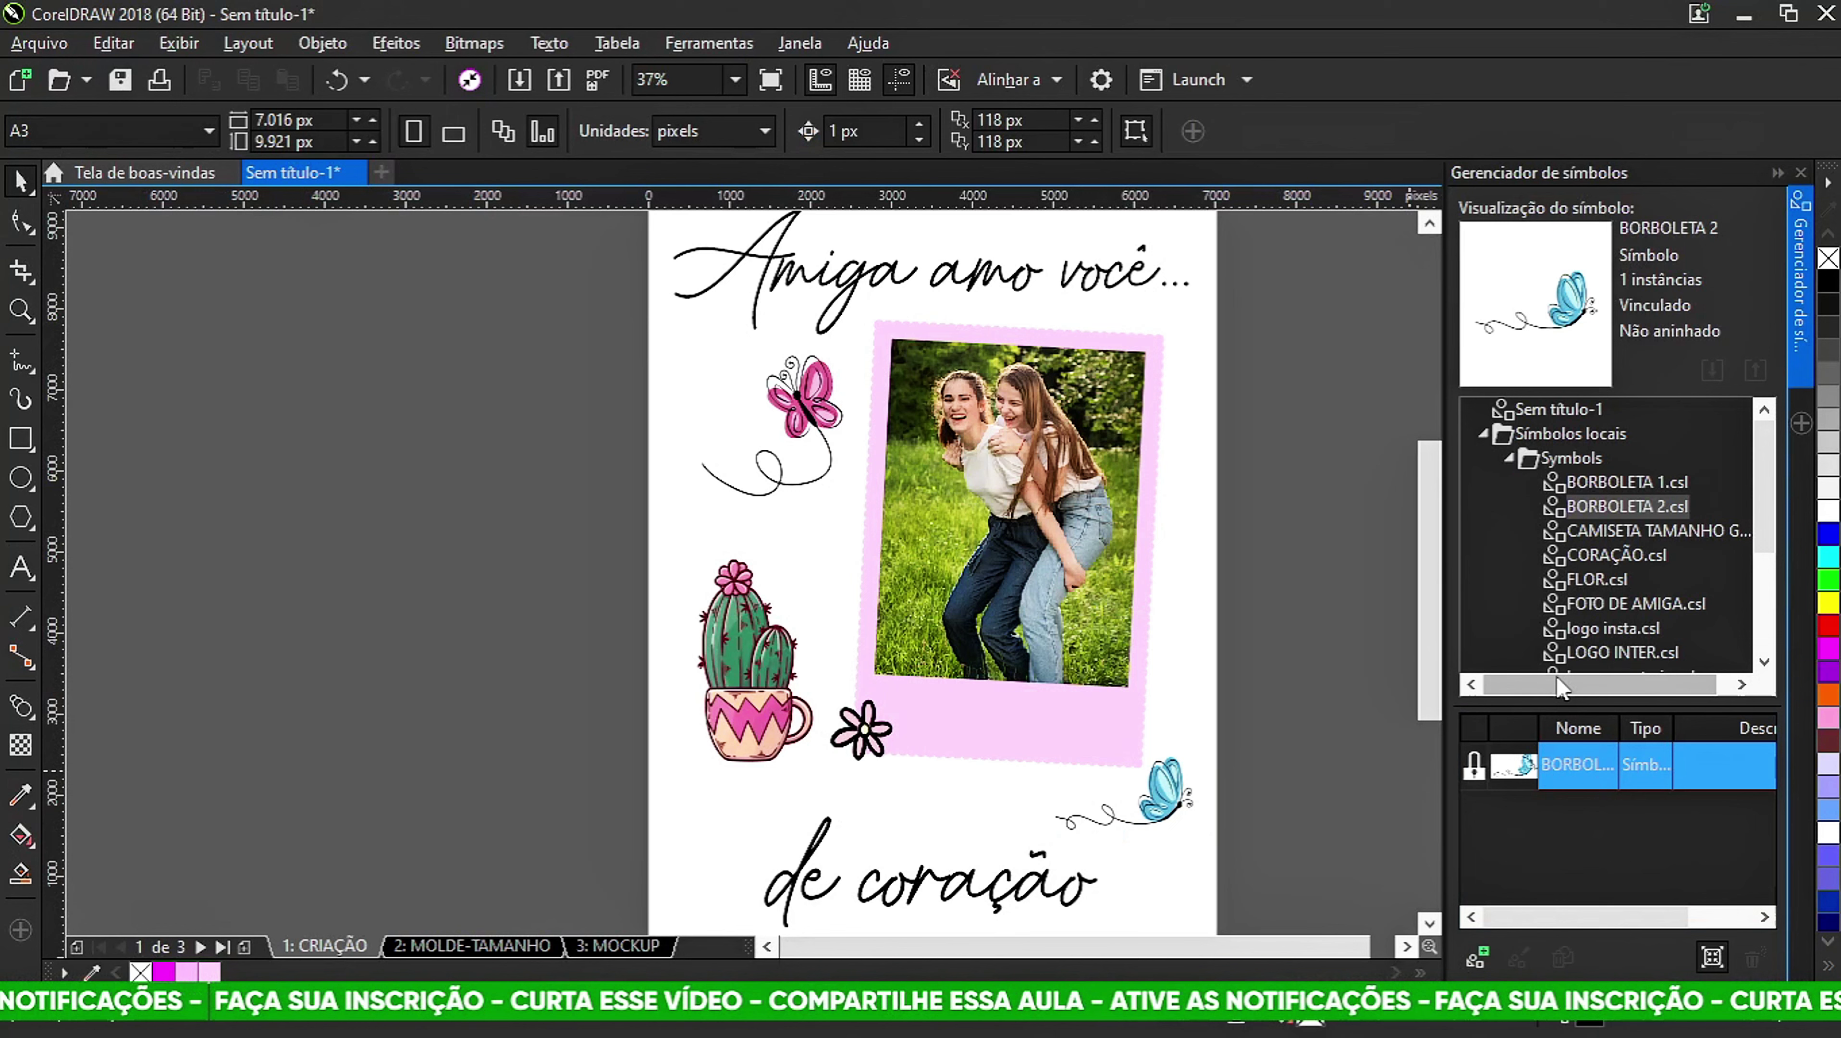
Insert the CORAÇÃO speech-balloon symbol and place it over the photo frame's upper-right corner.
left_click(1626, 556)
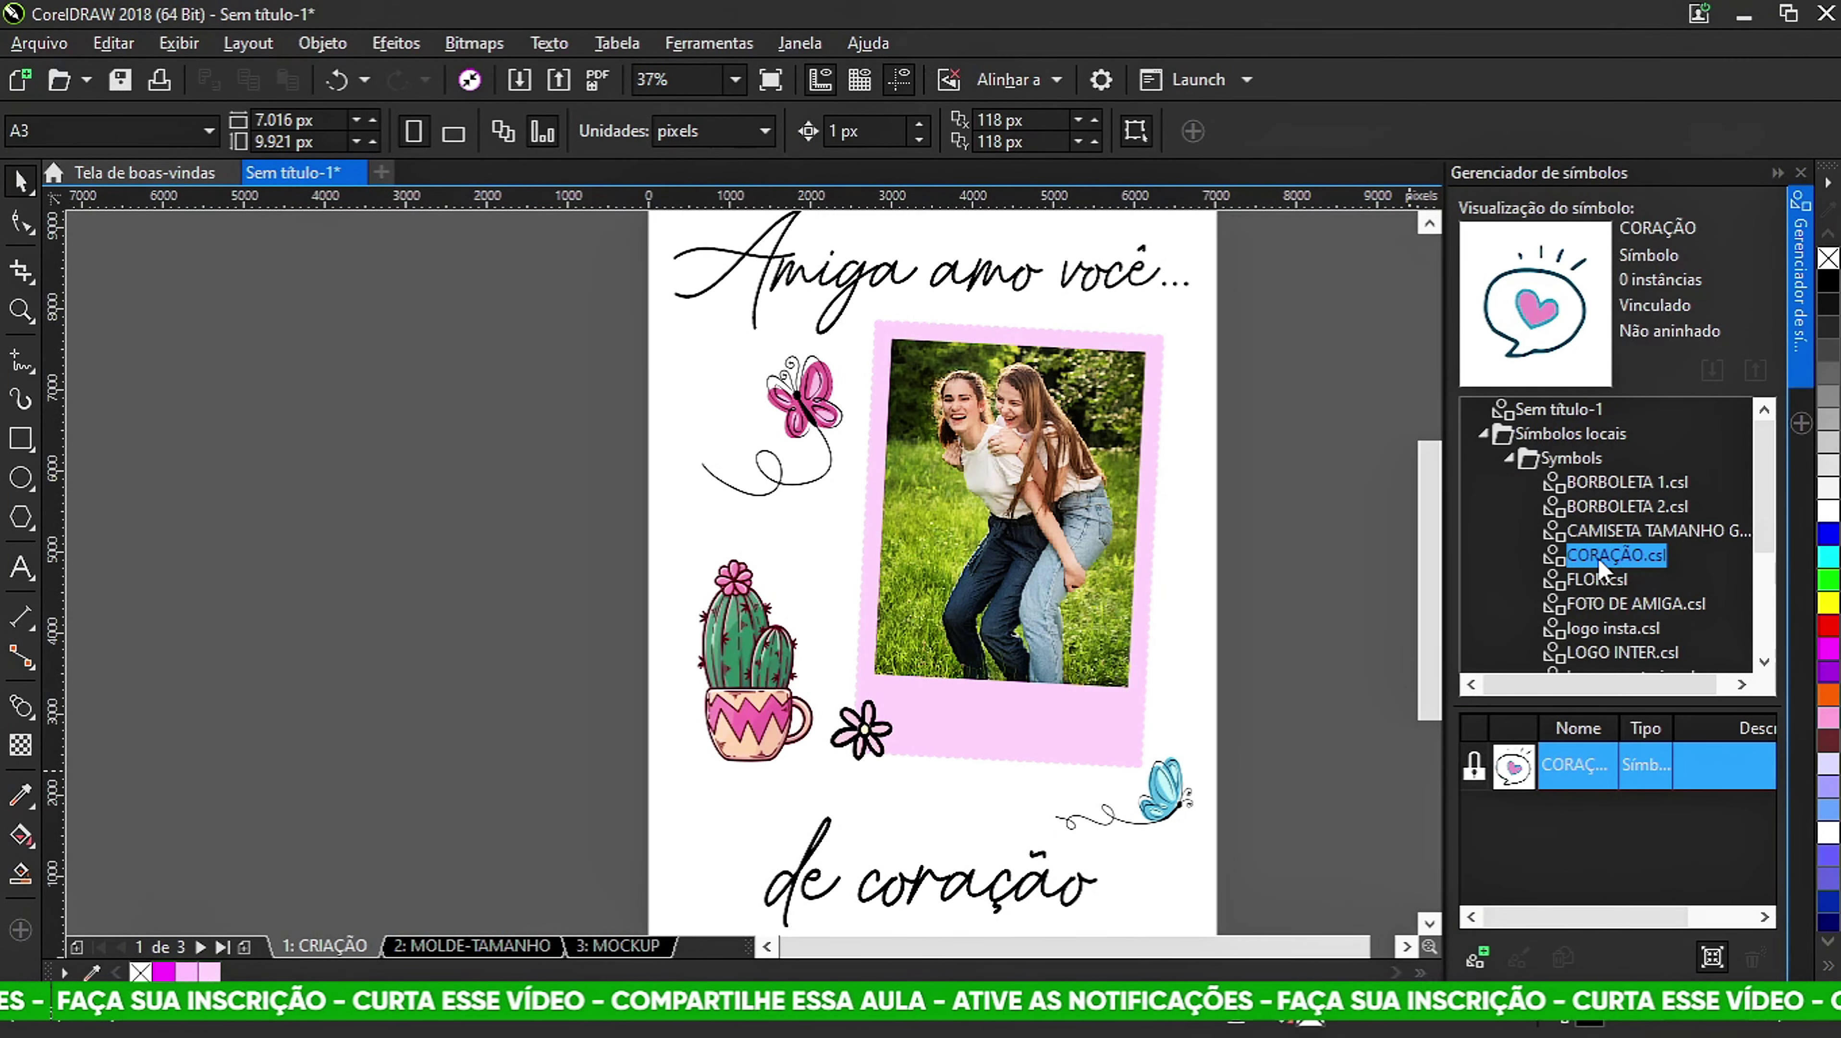
left_click_drag(1093, 449, 1082, 447)
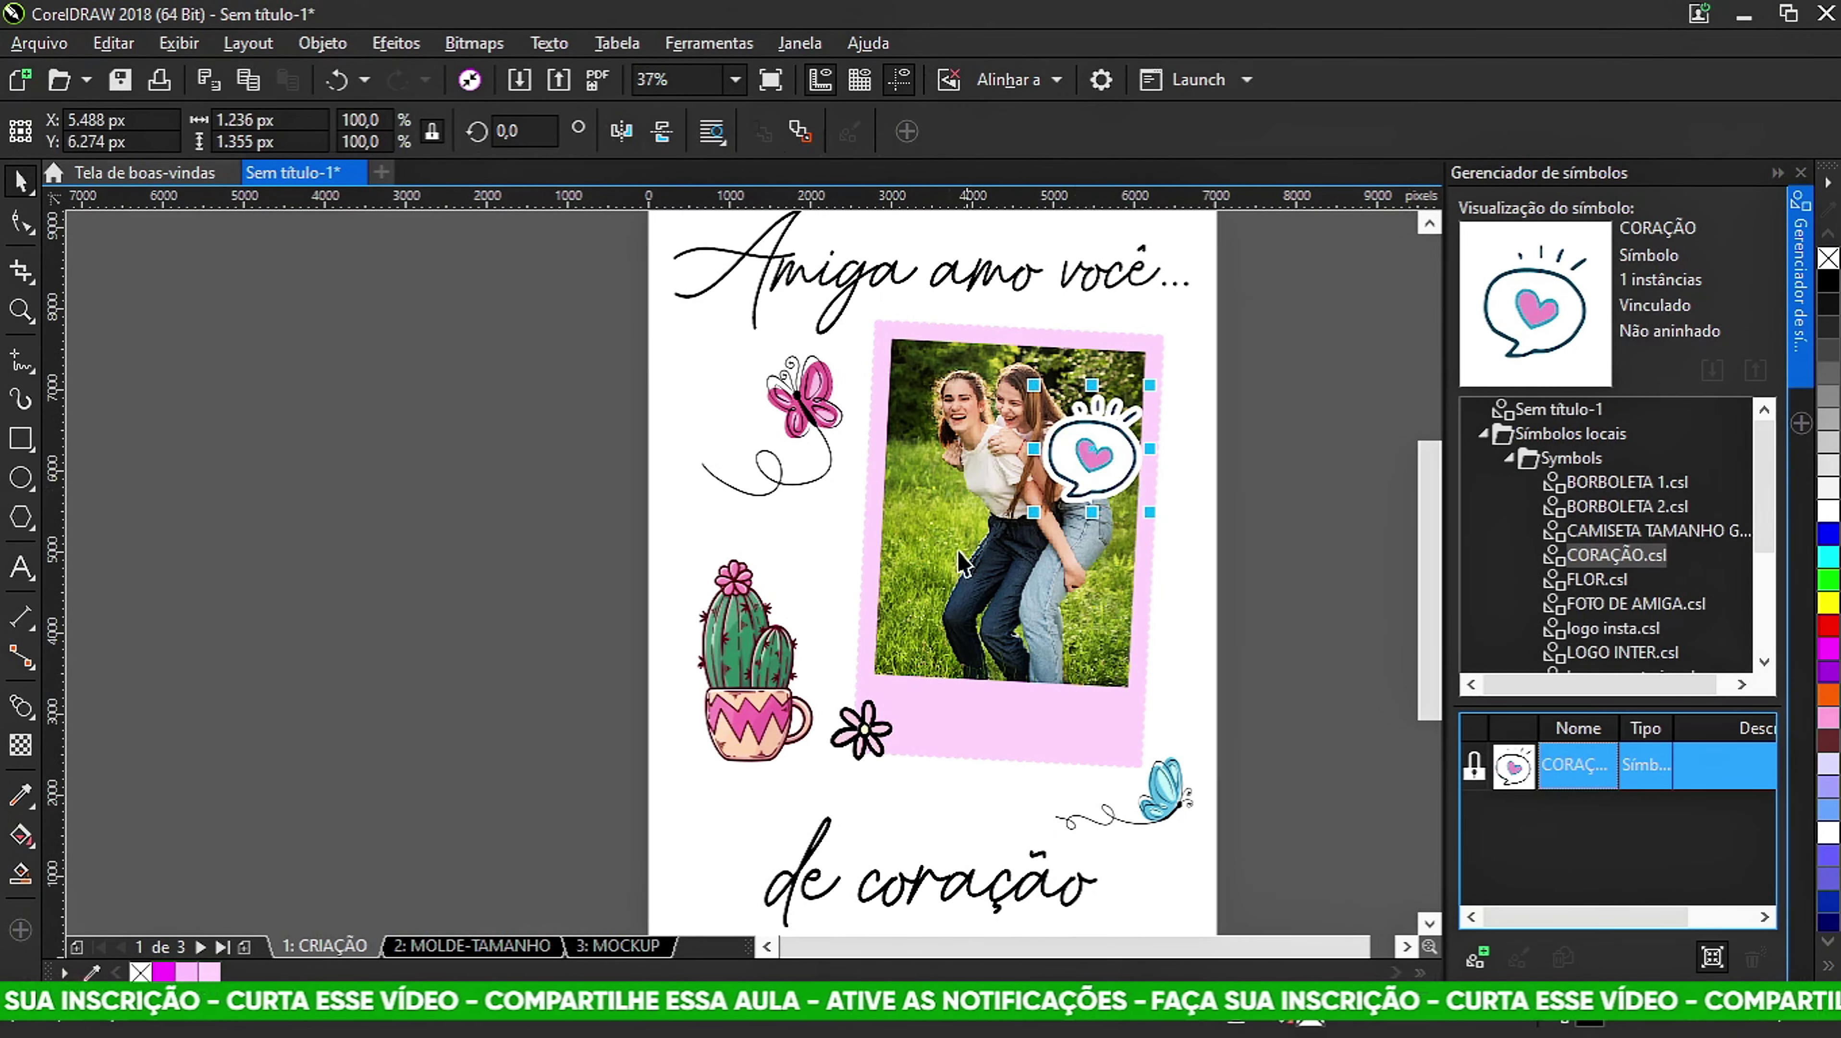
scroll(1054, 480, "down", 1)
scroll(1021, 509, "up", 1)
left_click_drag(1029, 597, 1075, 495)
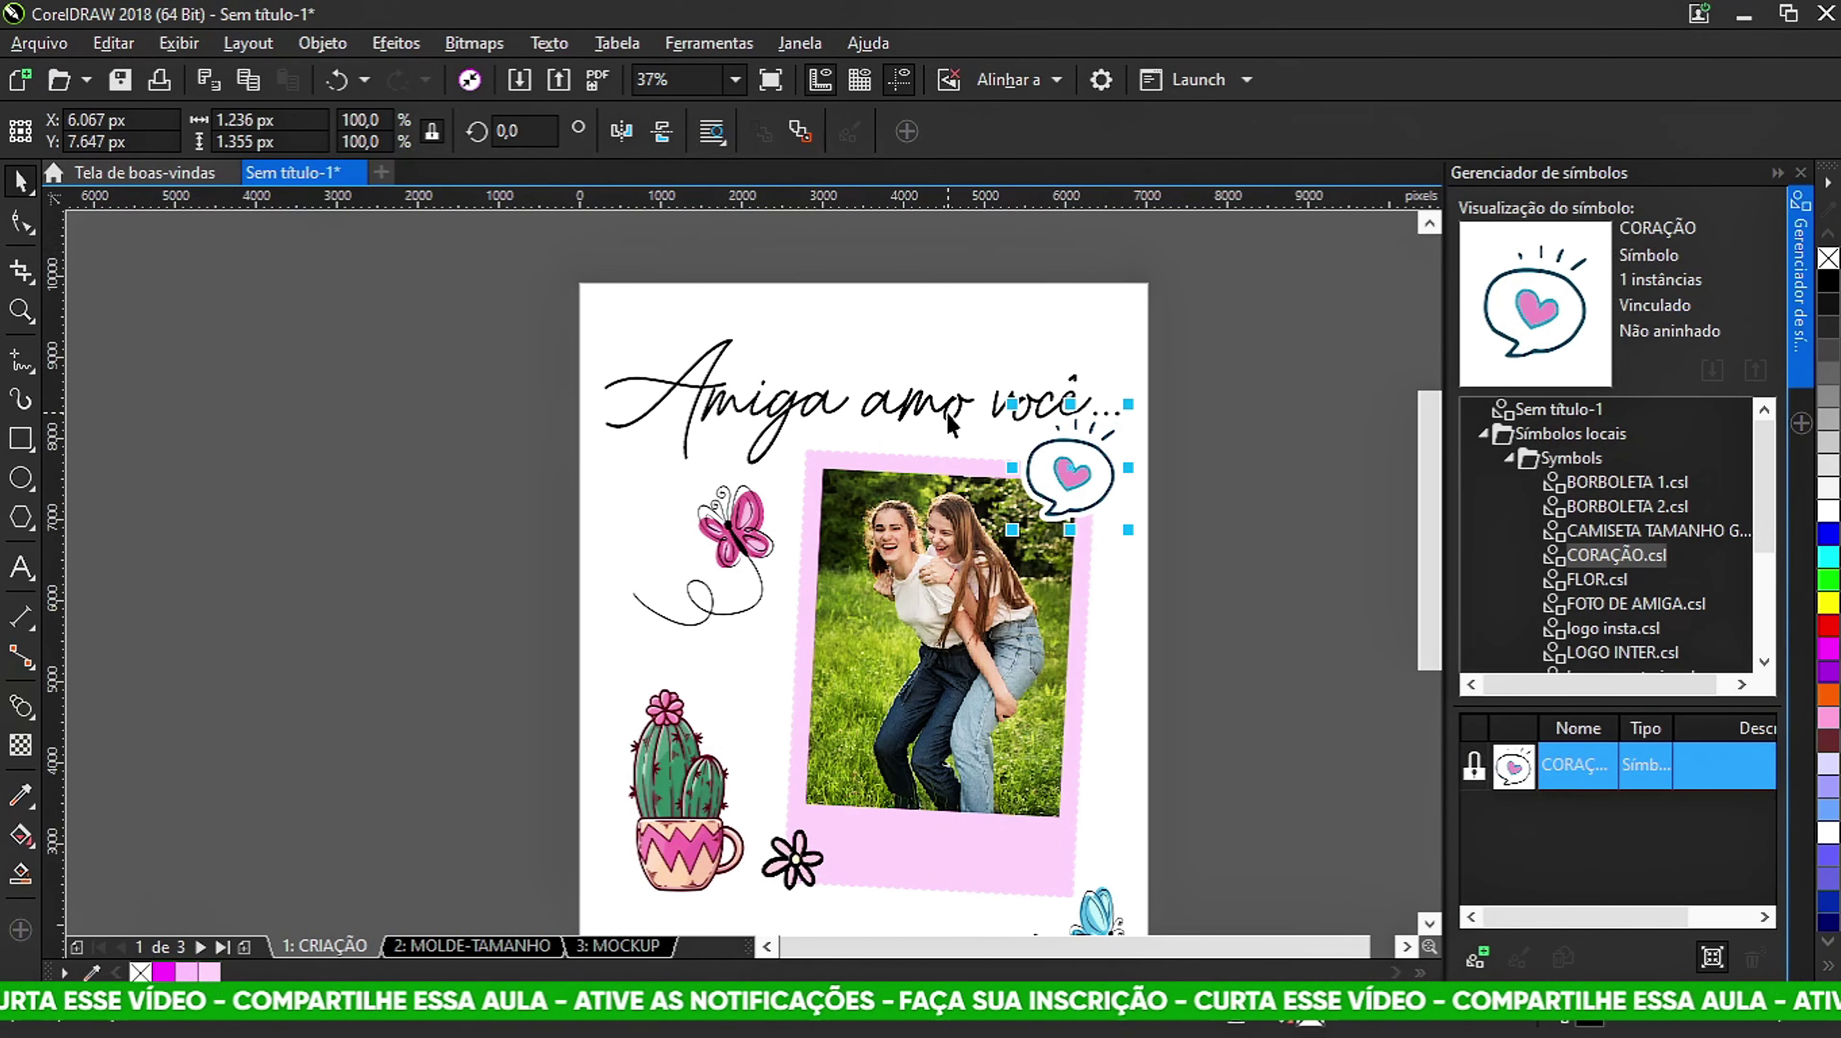
Move the "Amiga amo você..." text up a little and enlarge the heart balloon to about 111.7% on the frame's corner.
left_click(949, 418)
left_click_drag(872, 398, 876, 384)
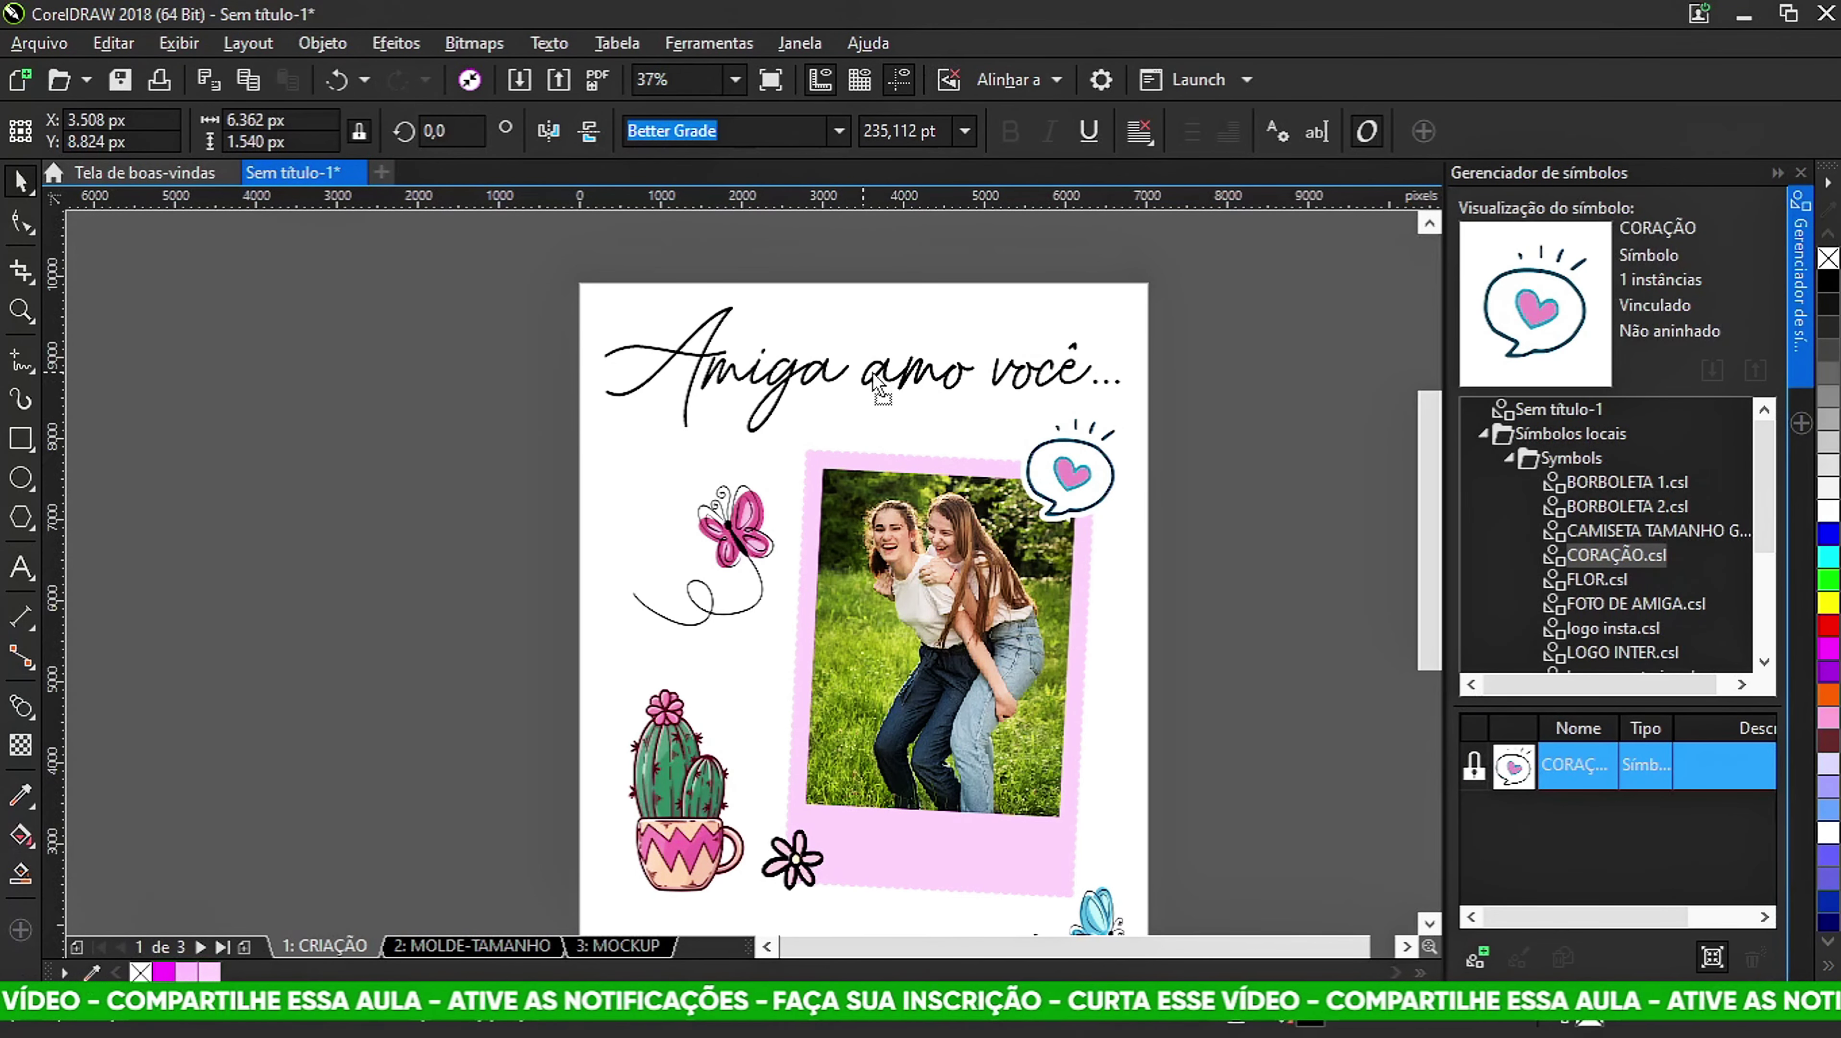
left_click(1091, 484)
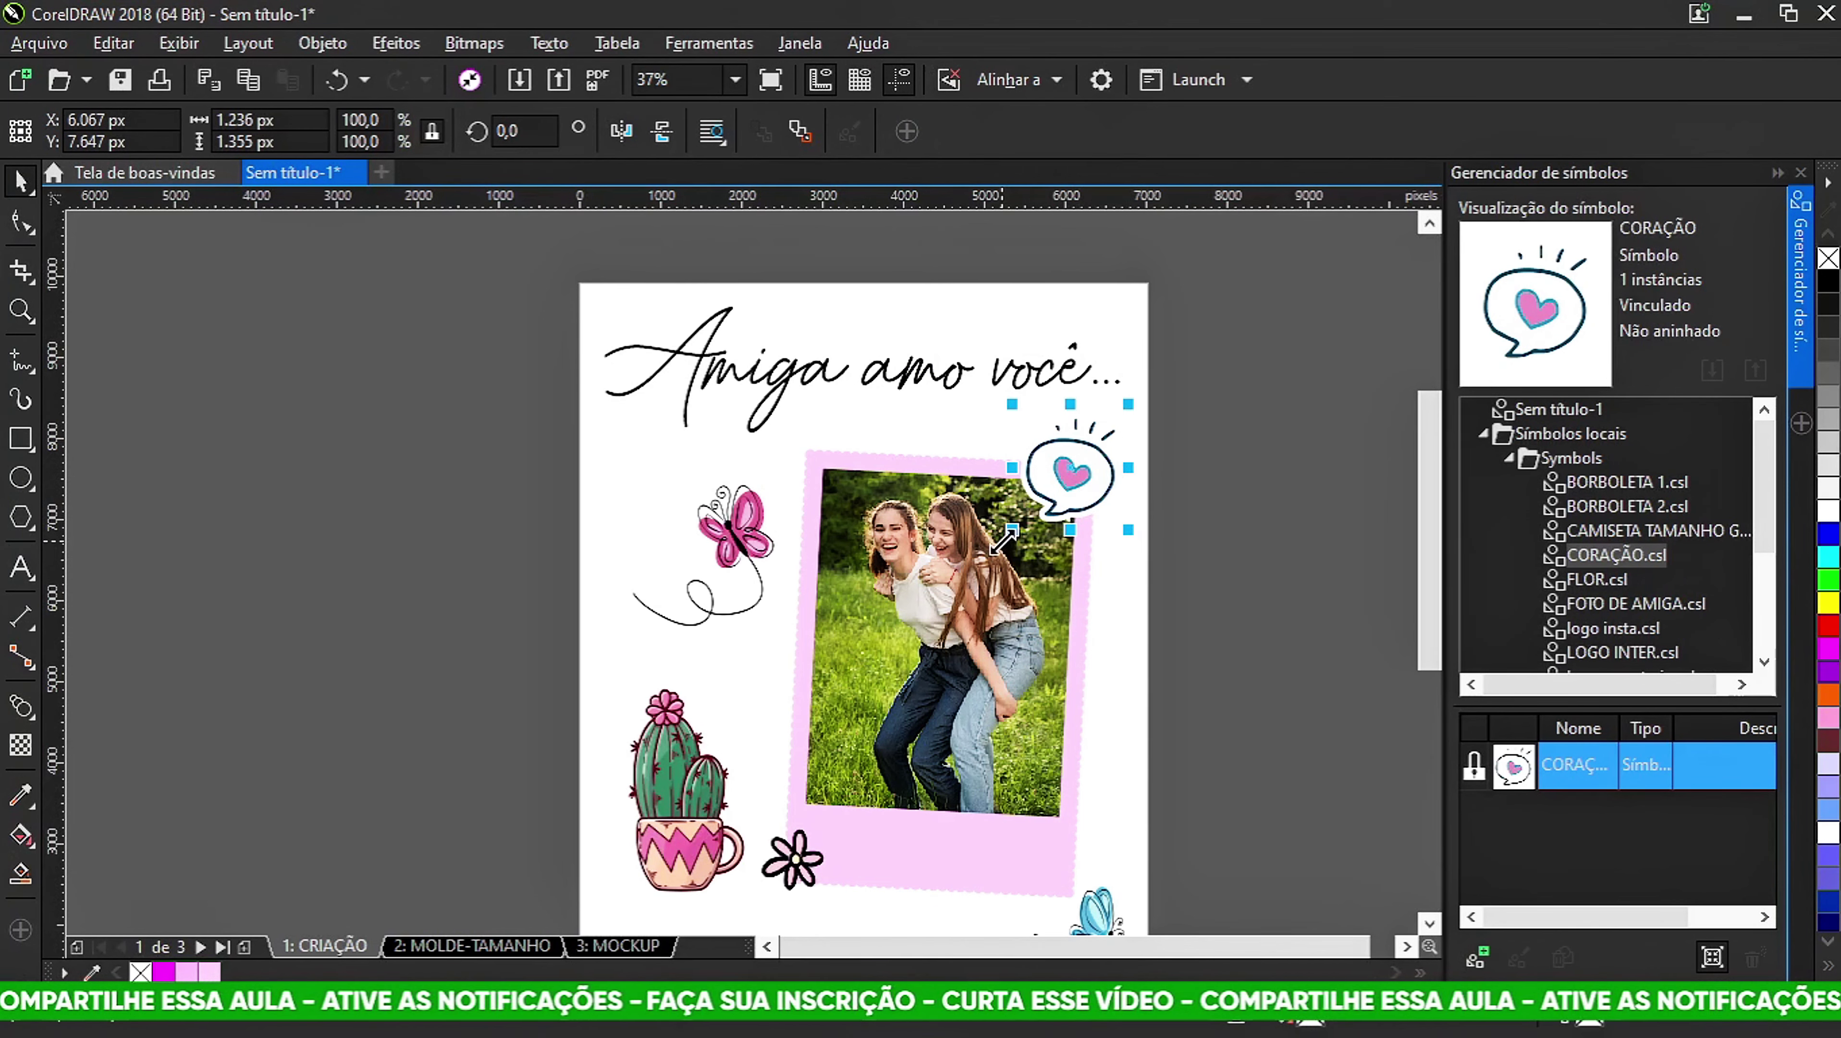
left_click_drag(1004, 540, 992, 552)
scroll(1058, 495, "up", 2)
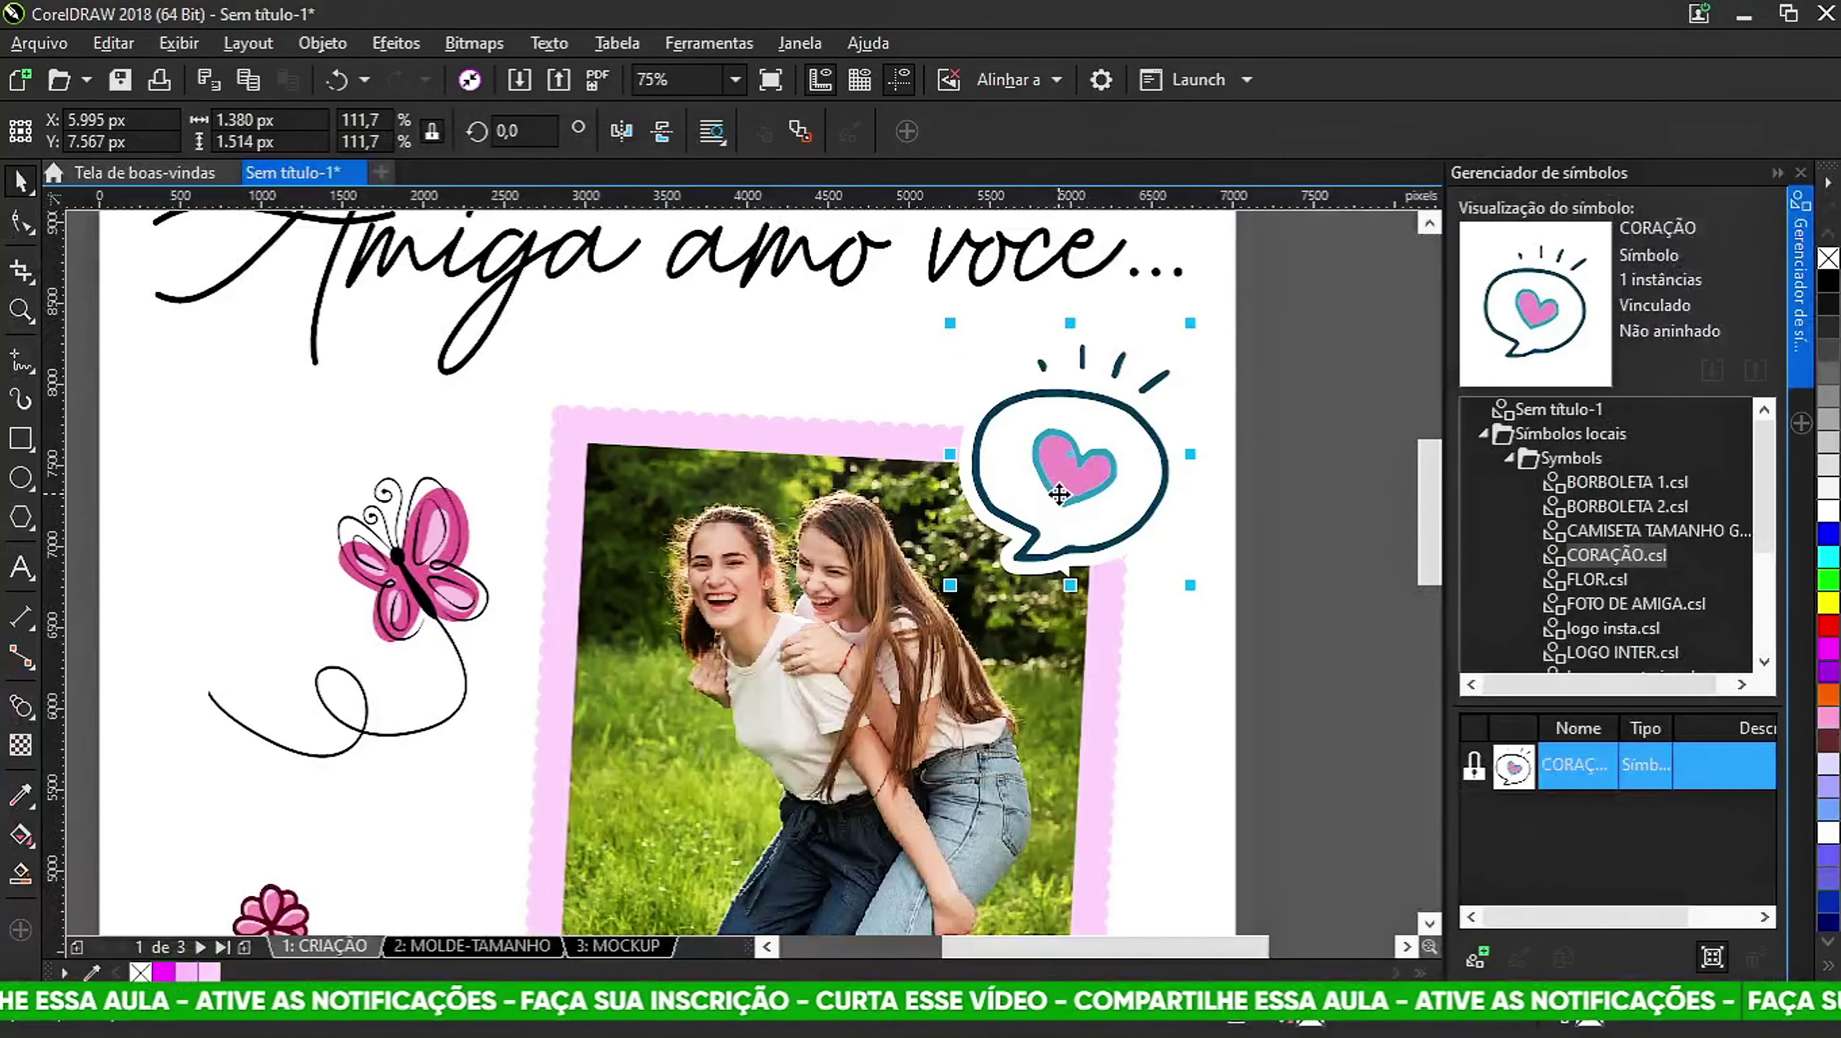
scroll(1053, 489, "down", 3)
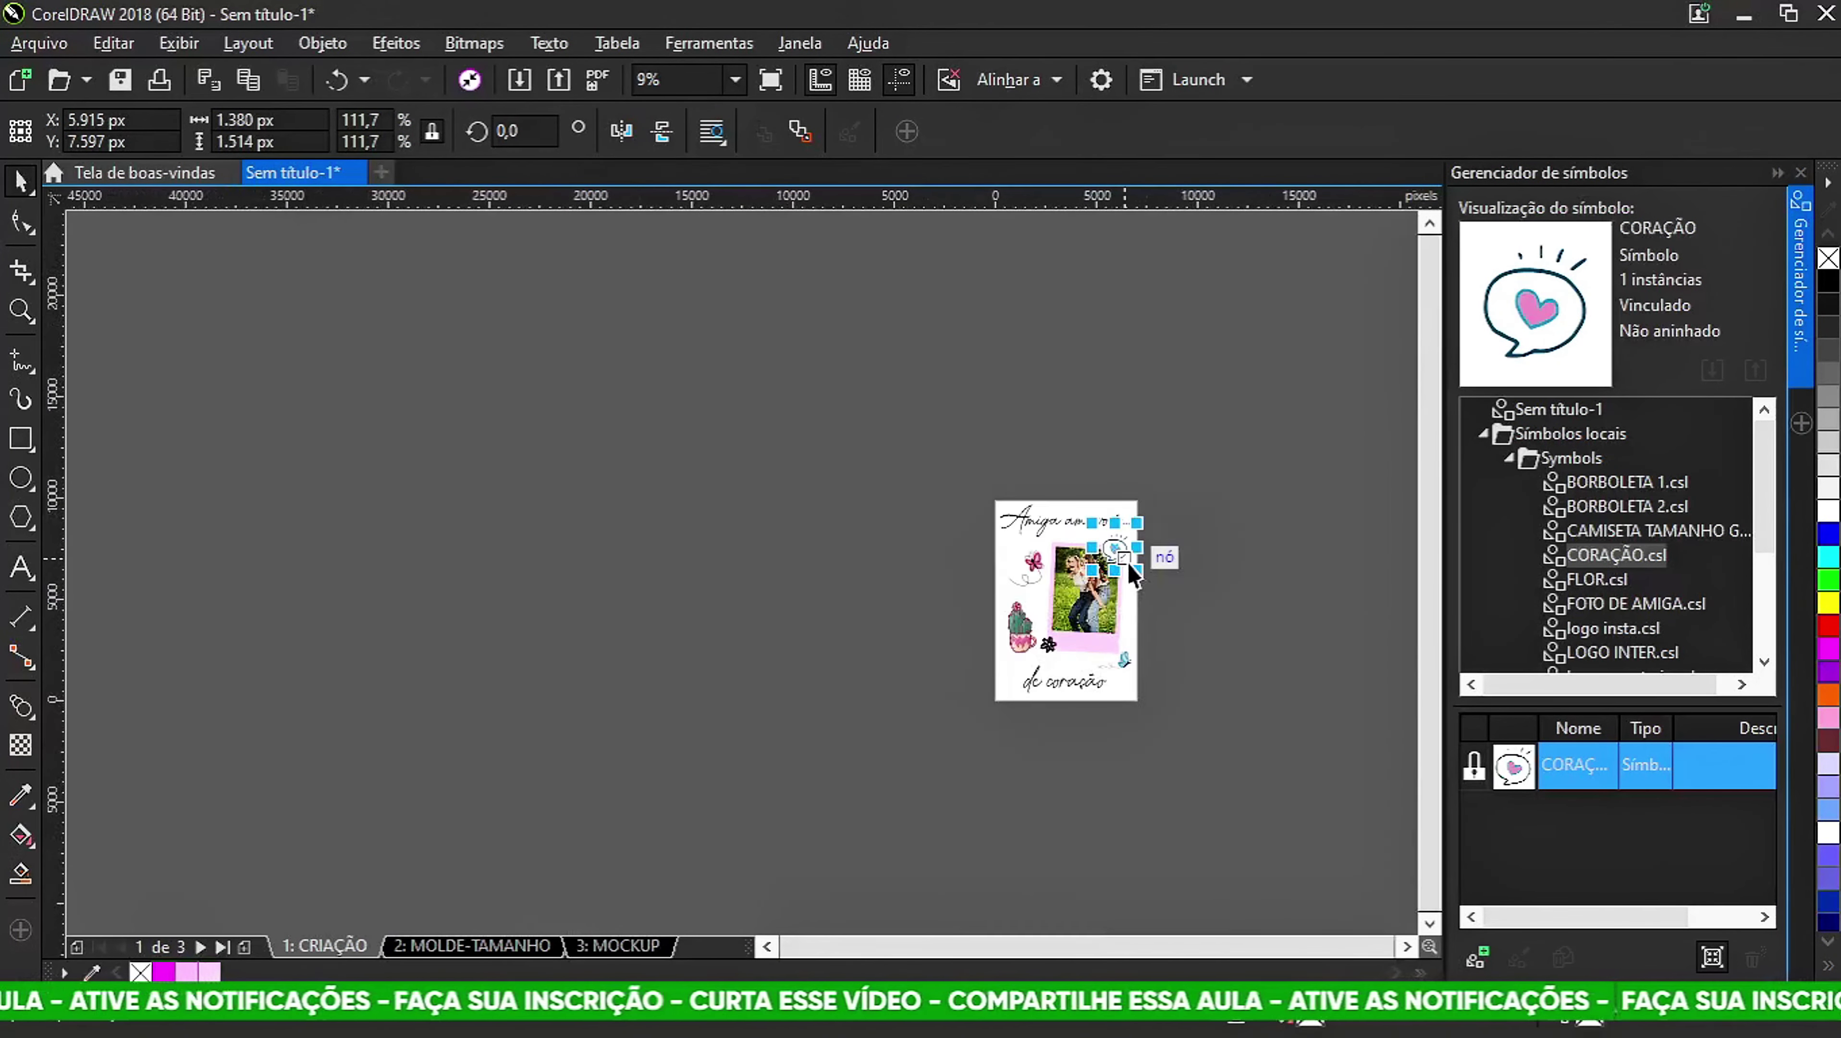
left_click_drag(1178, 616, 1093, 556)
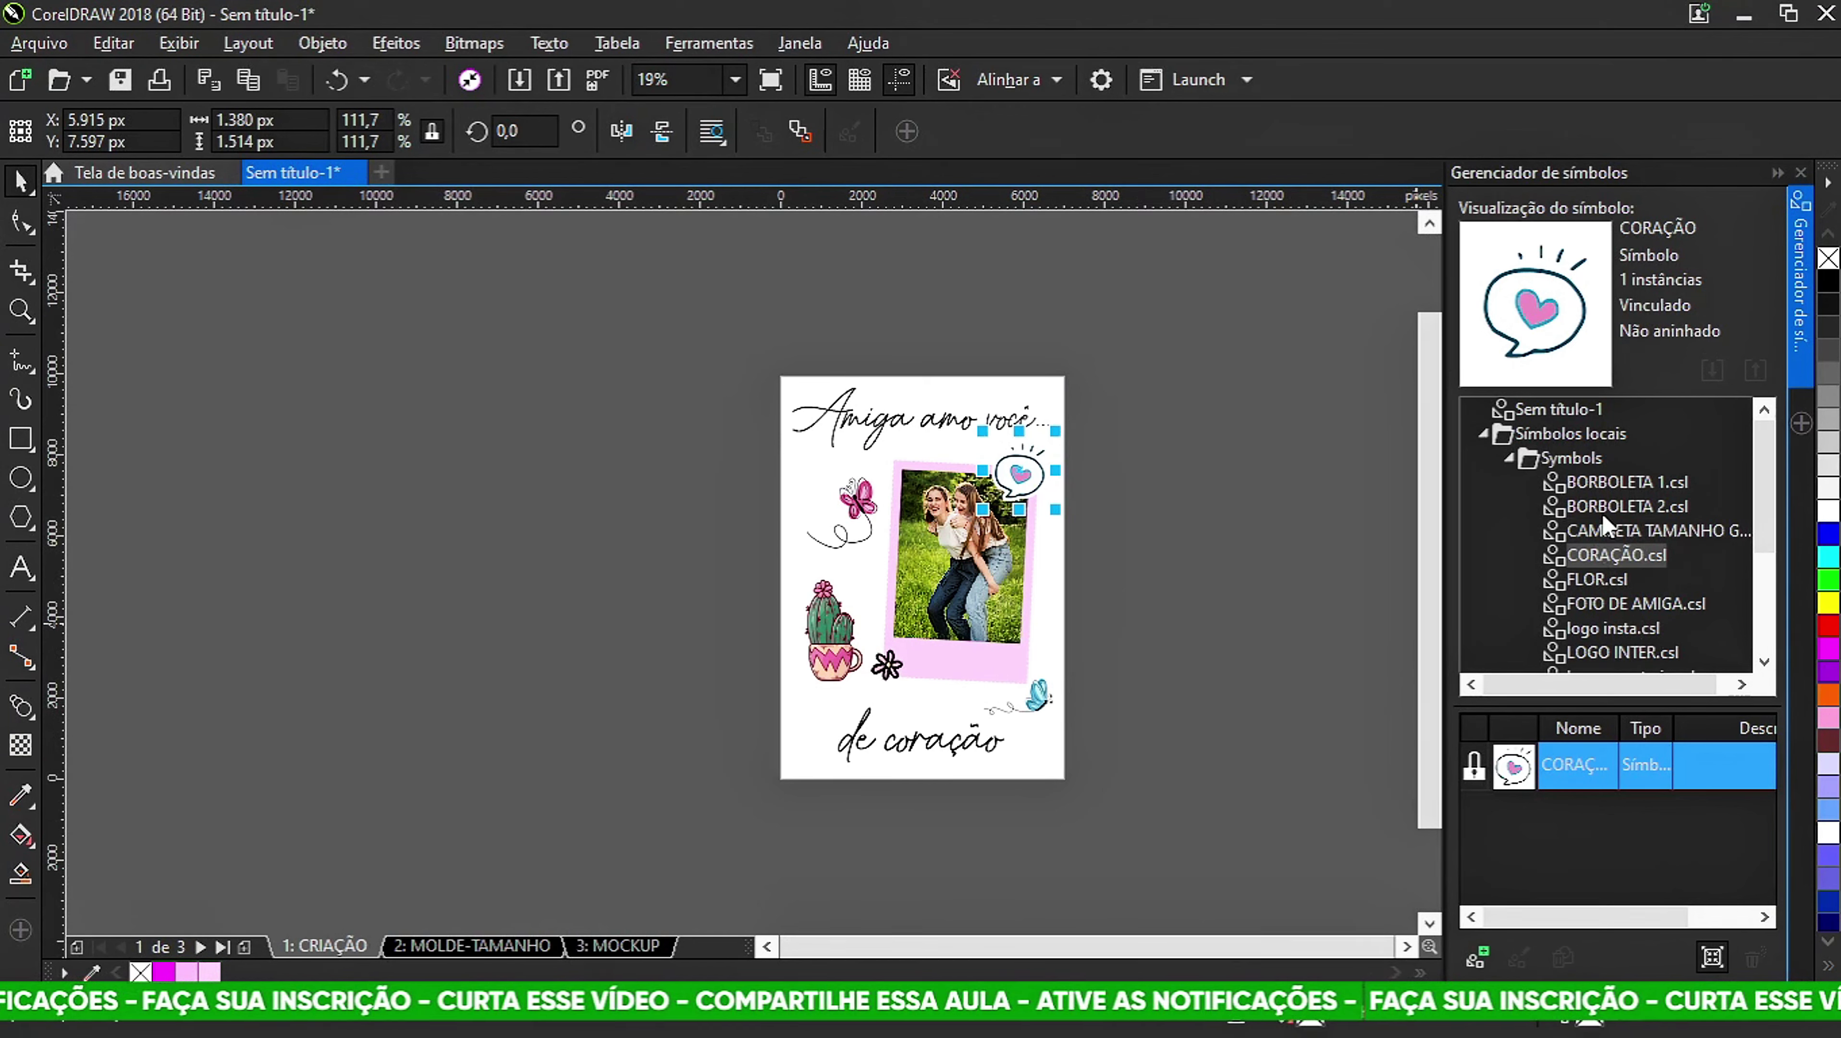
Insert the SIMBOLO AMIGA hands symbol at the right end of the frame's bottom border, scaled to about 112.6%.
scroll(1653, 567, "down", 1)
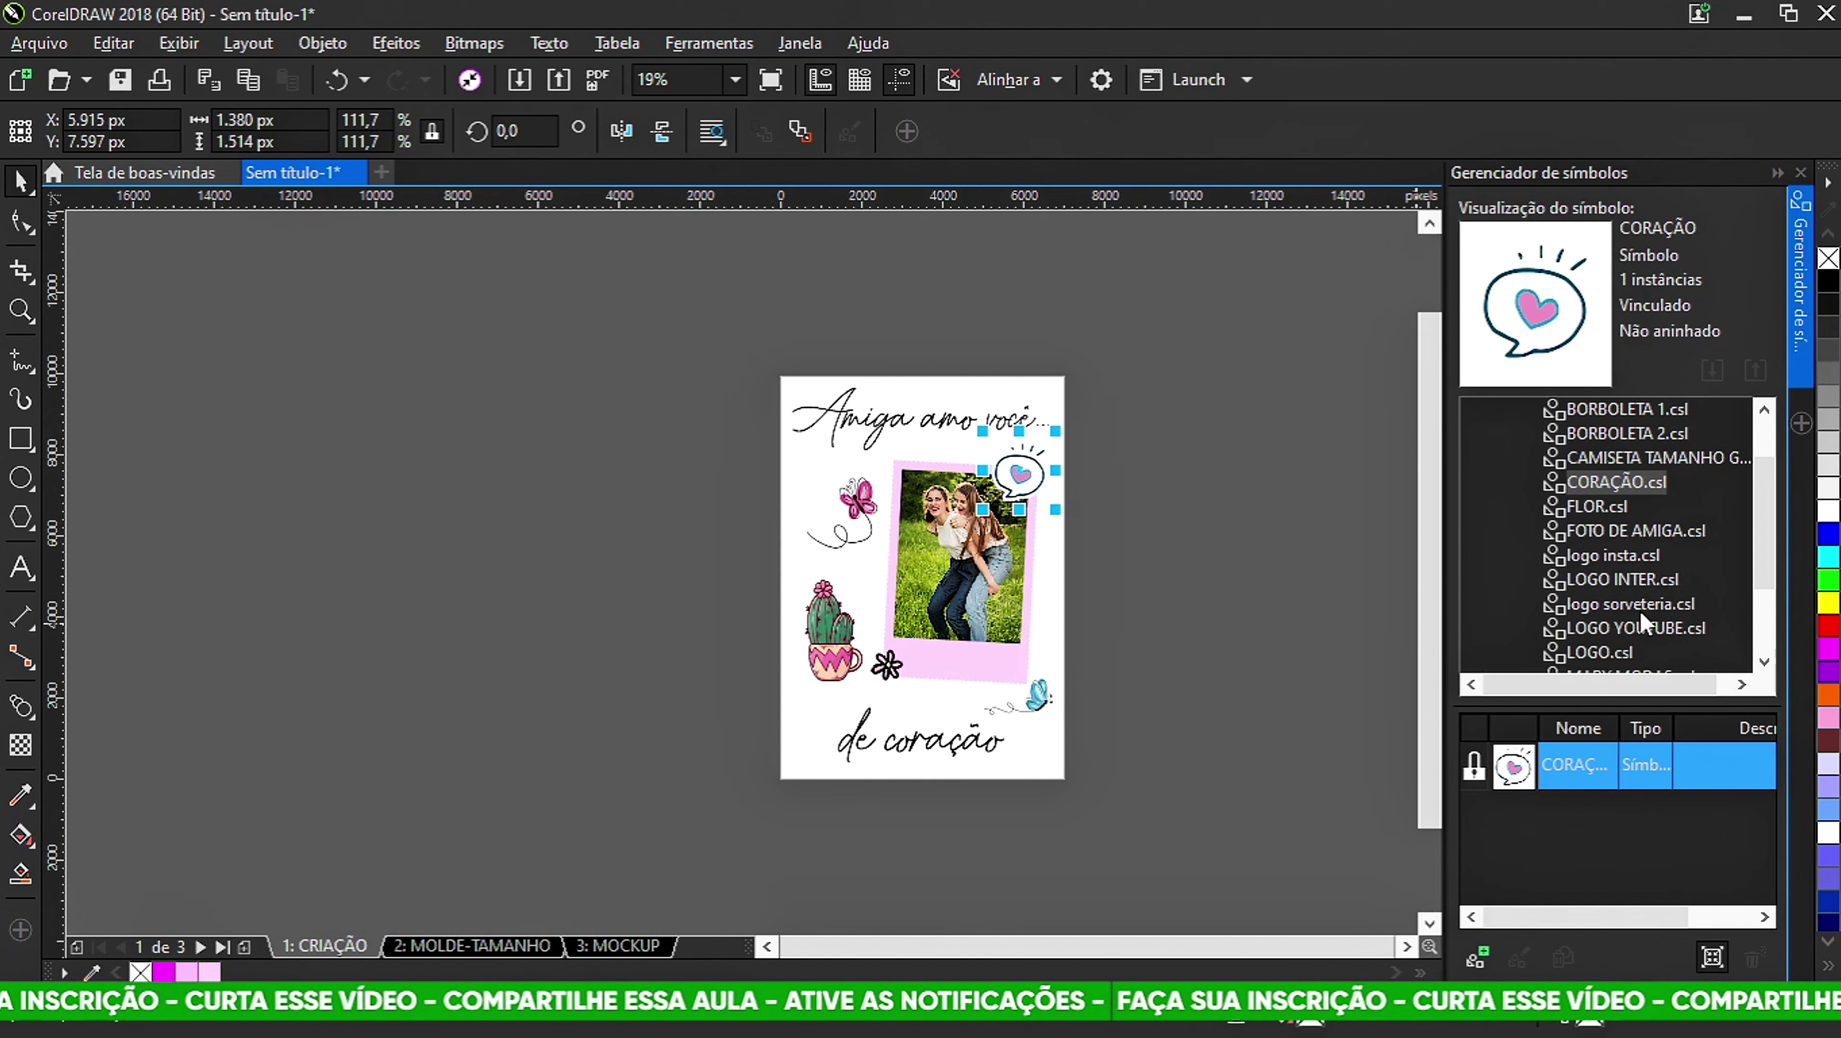
scroll(1636, 632, "down", 1)
left_click(1623, 630)
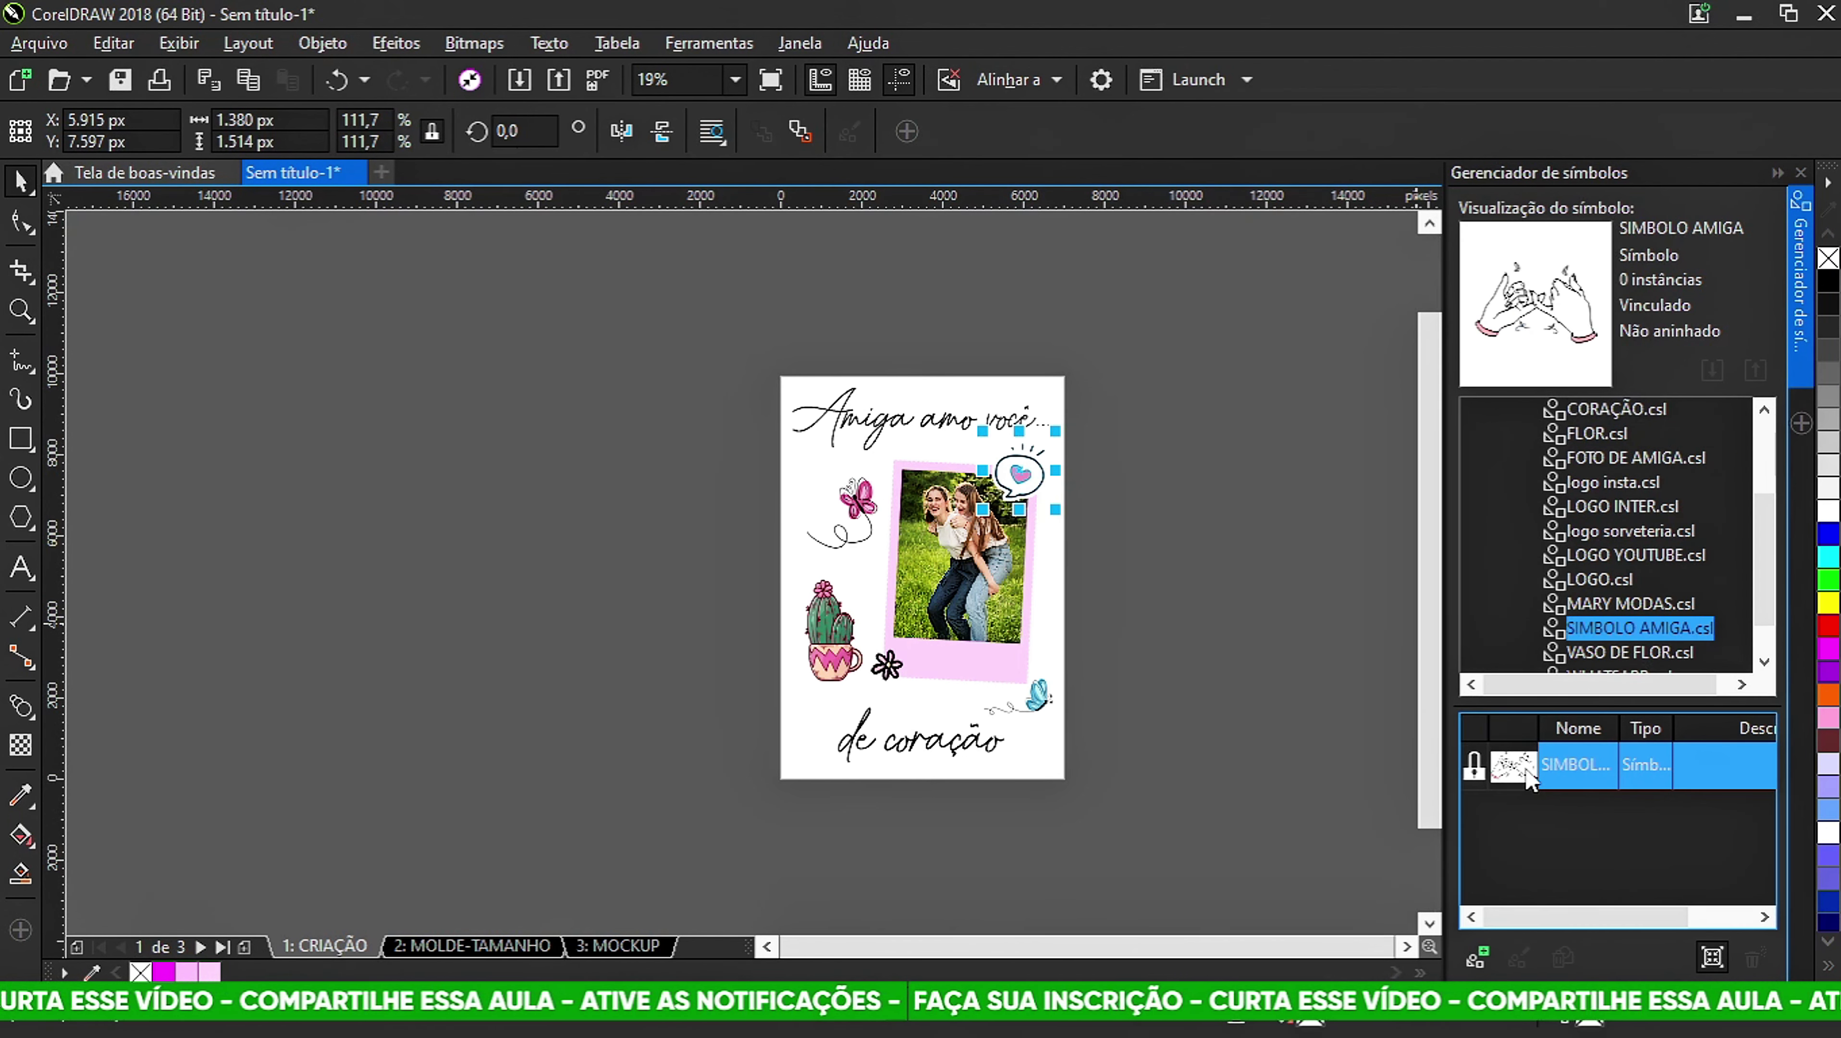
left_click_drag(1143, 671, 587, 657)
scroll(1139, 668, "up", 2)
scroll(671, 586, "up", 2)
left_click_drag(885, 535, 930, 505)
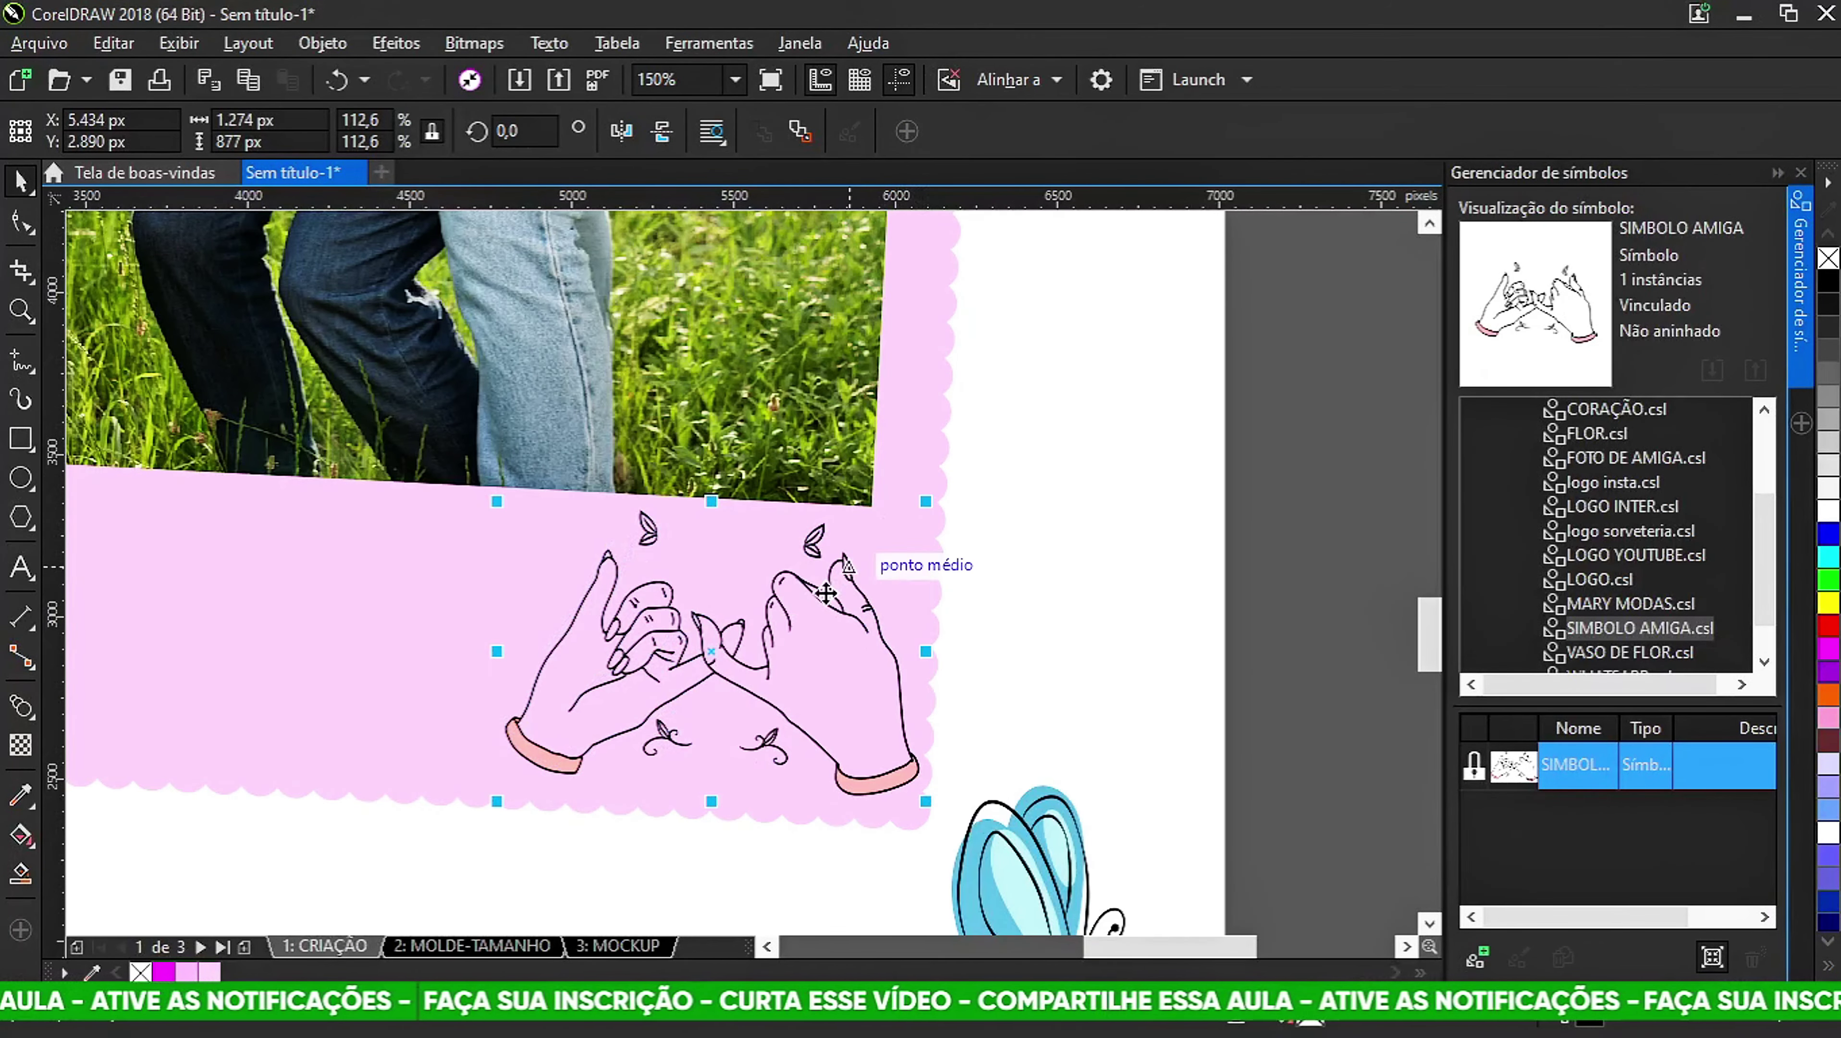
mouse_move(716, 659)
left_mouse_down()
mouse_move(658, 646)
mouse_move(685, 670)
left_mouse_up()
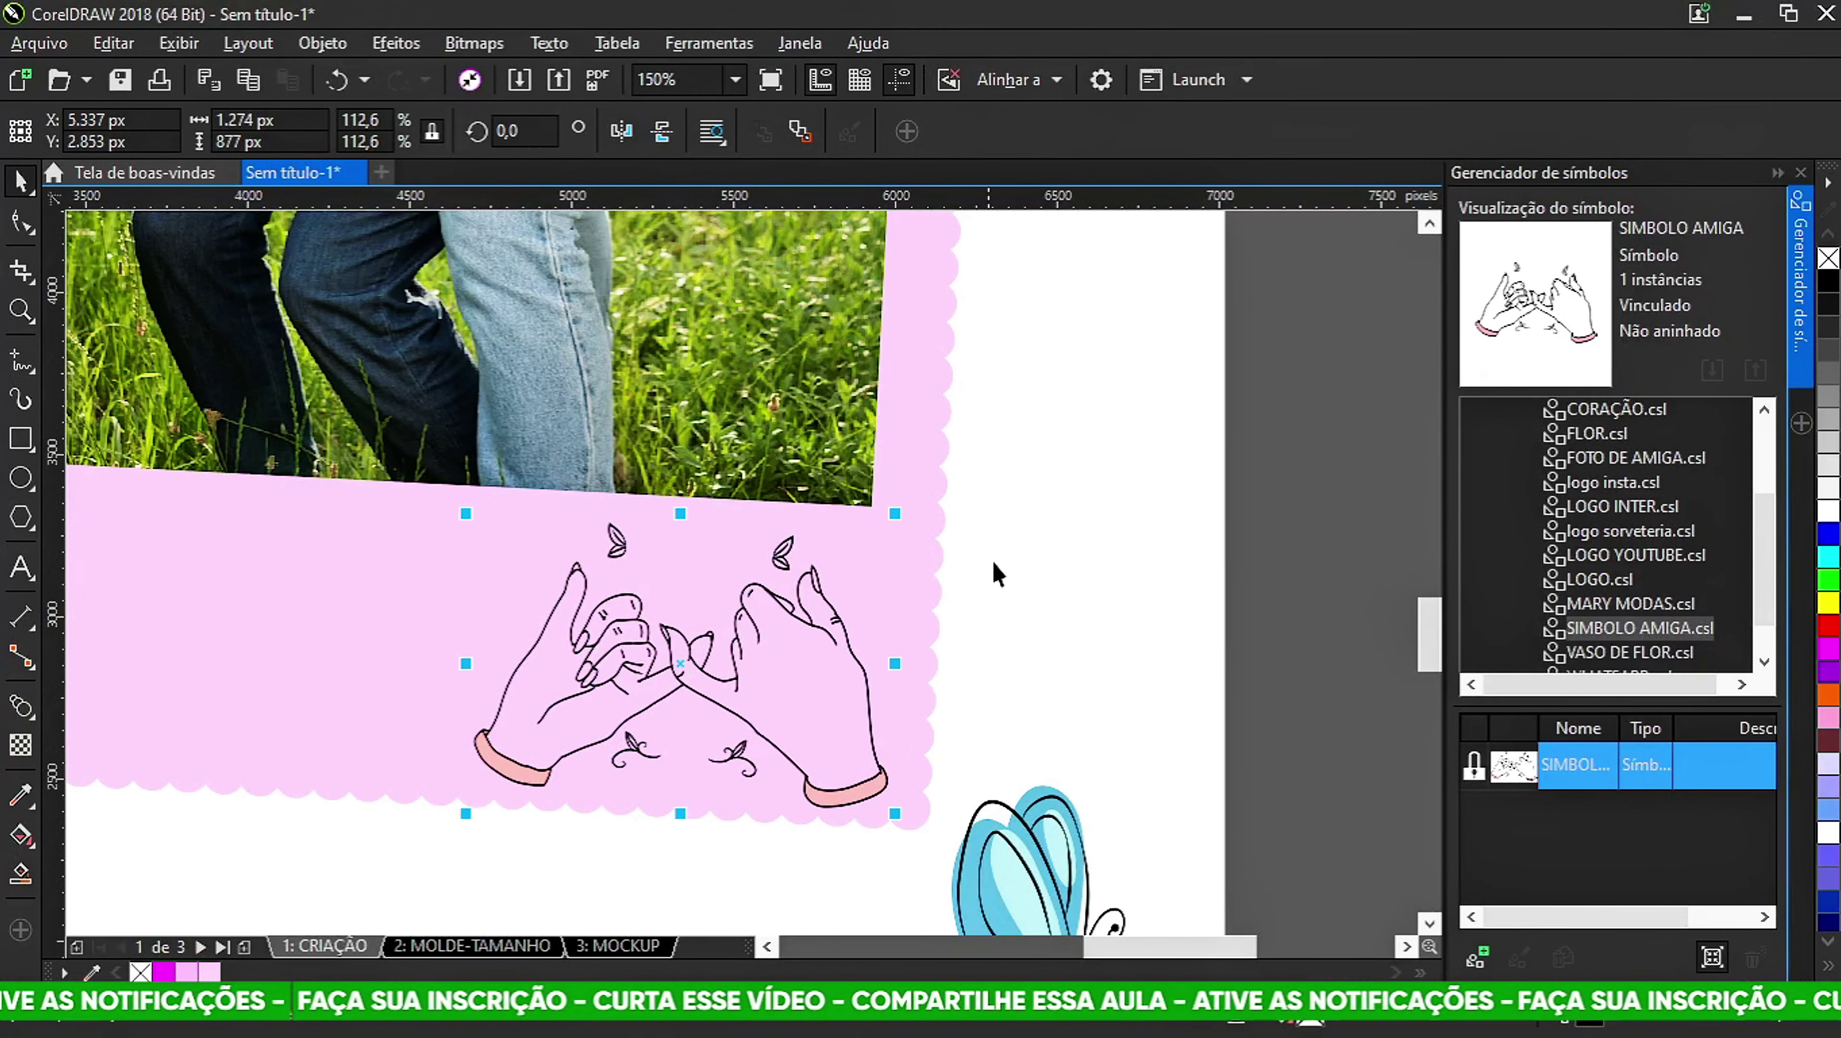
scroll(990, 567, "down", 3)
scroll(881, 333, "up", 1)
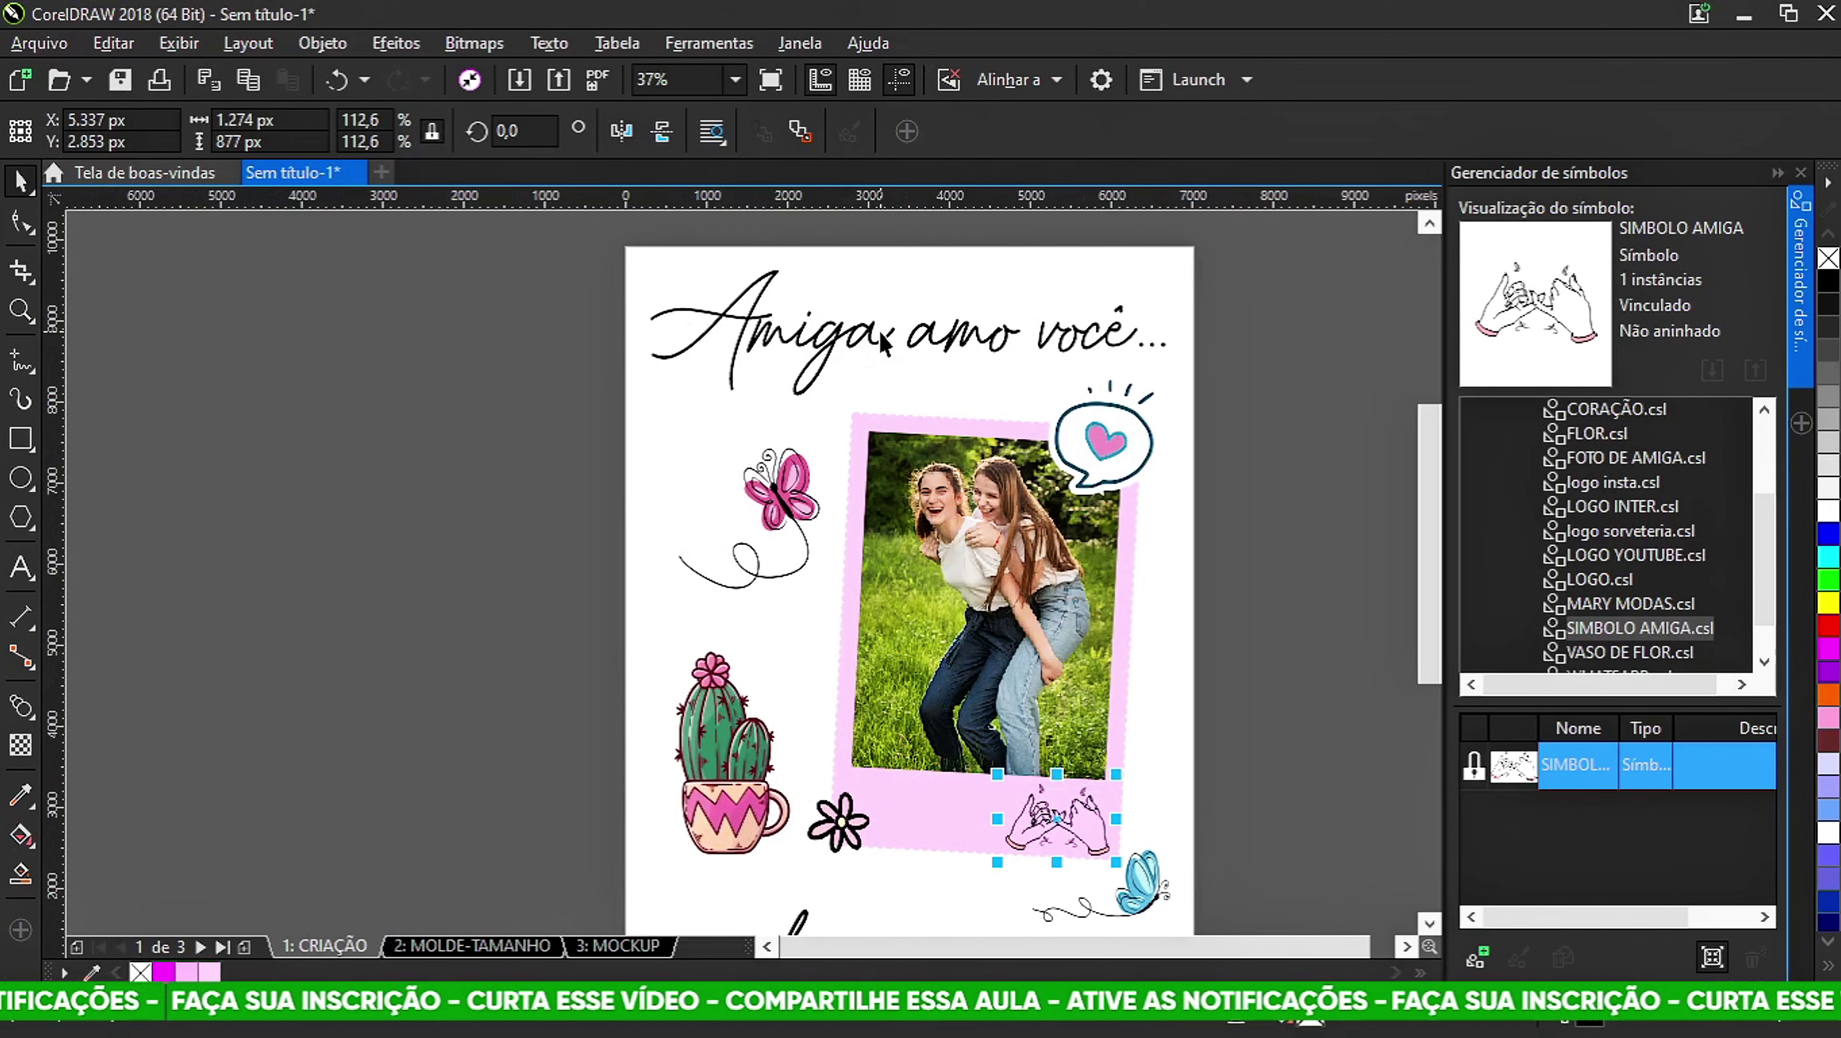
Copy the "Amiga amo você..." text below the page and replace the copy's wording with the friend's first name.
scroll(882, 348, "down", 1)
left_click(876, 356)
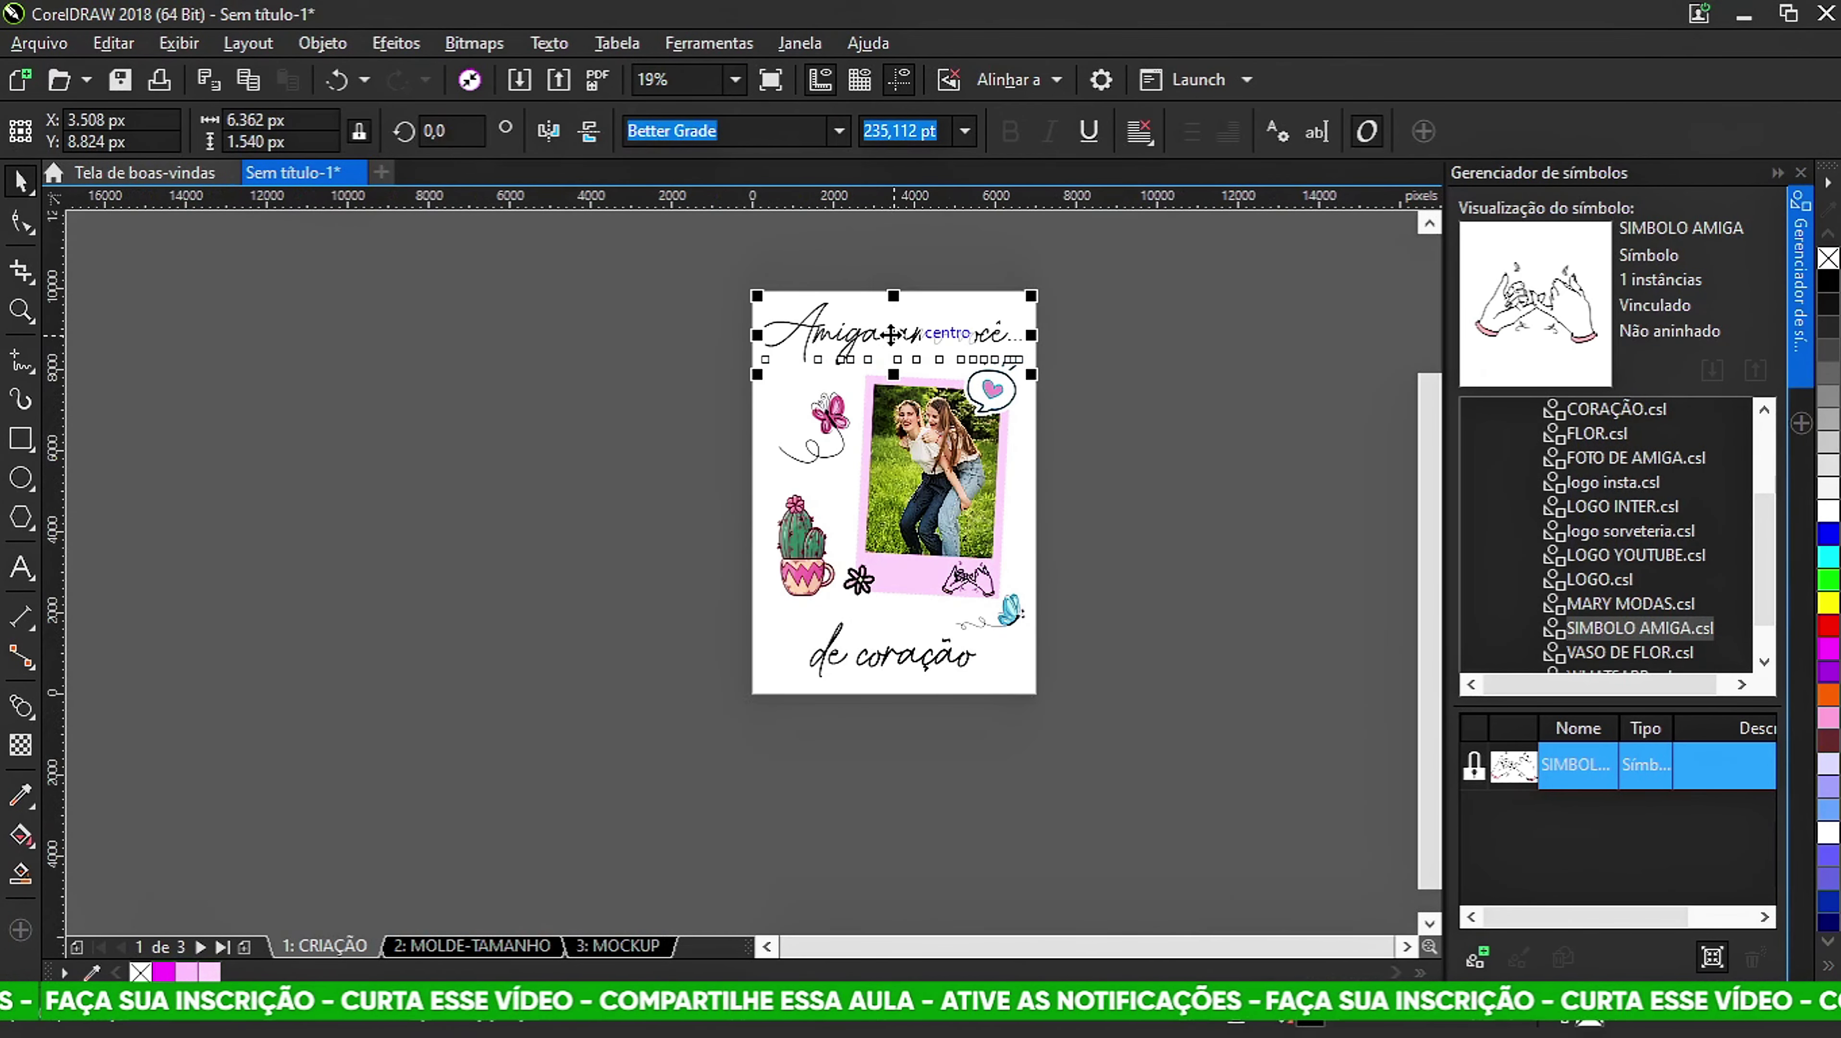
left_click_drag(891, 334, 913, 883)
scroll(954, 782, "up", 1)
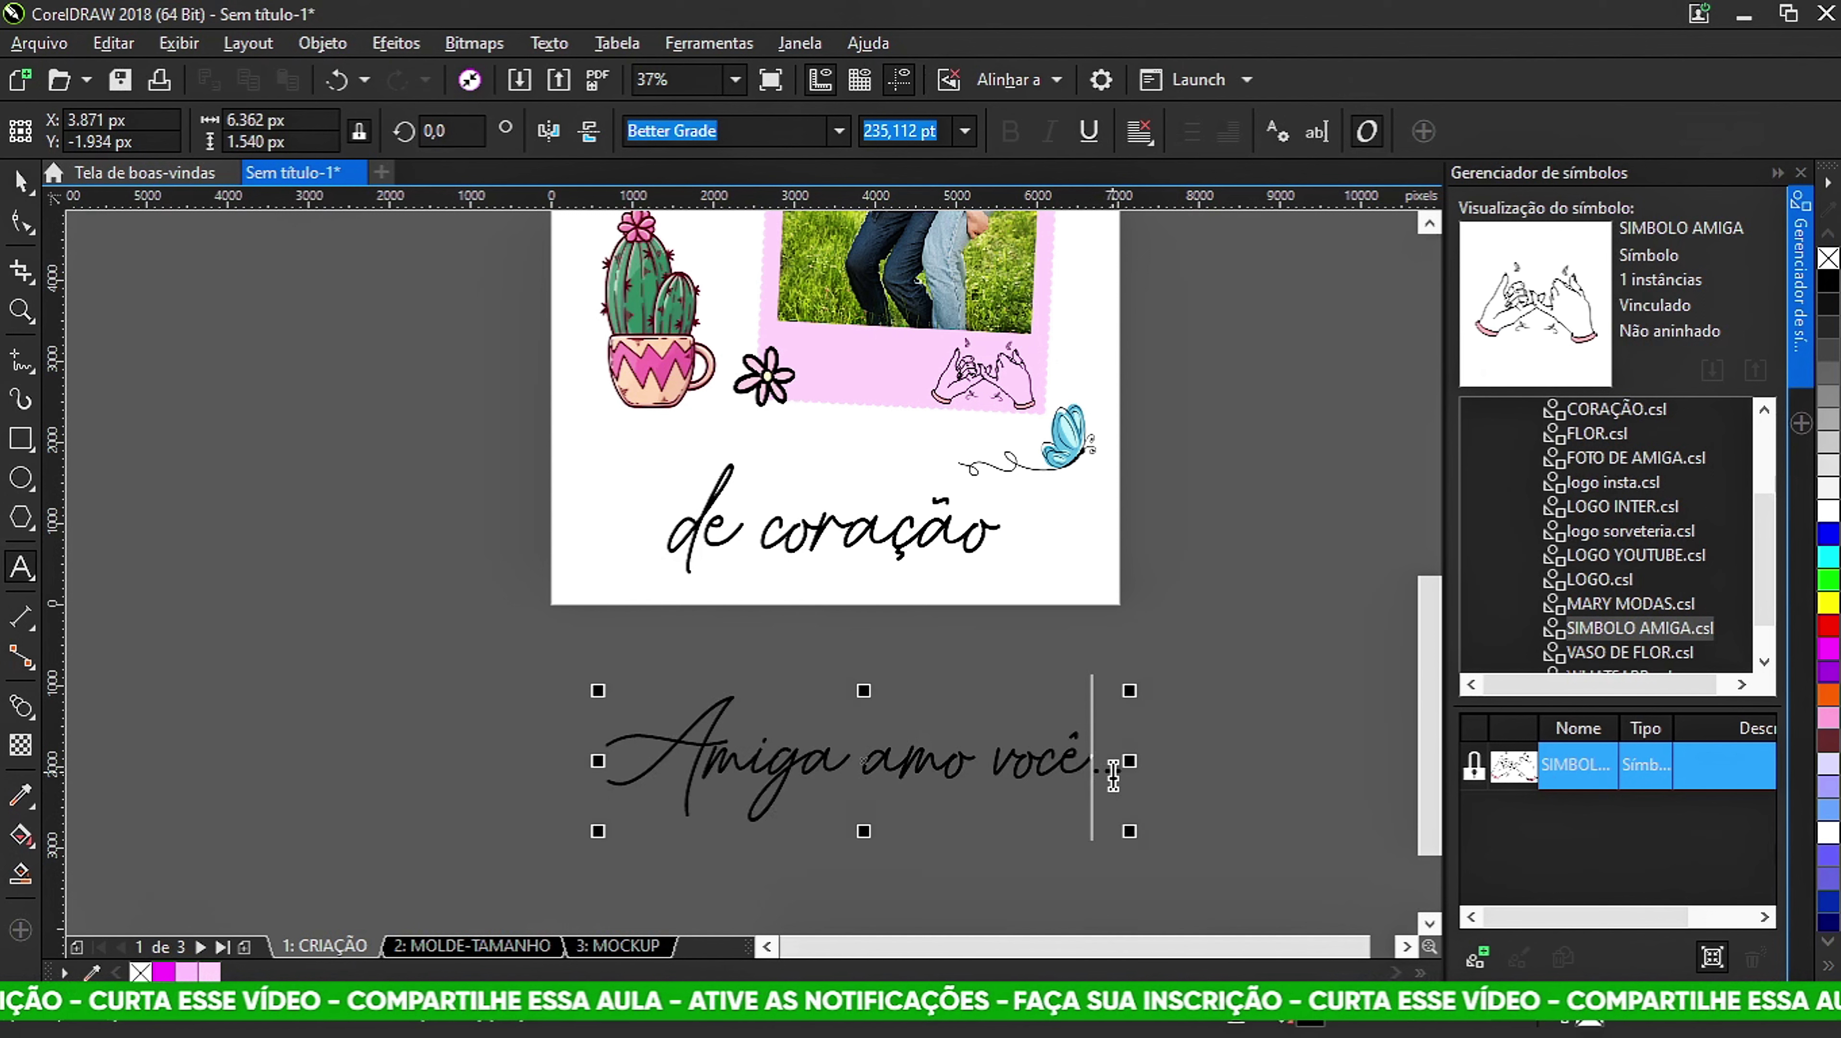
left_click_drag(1124, 777, 641, 763)
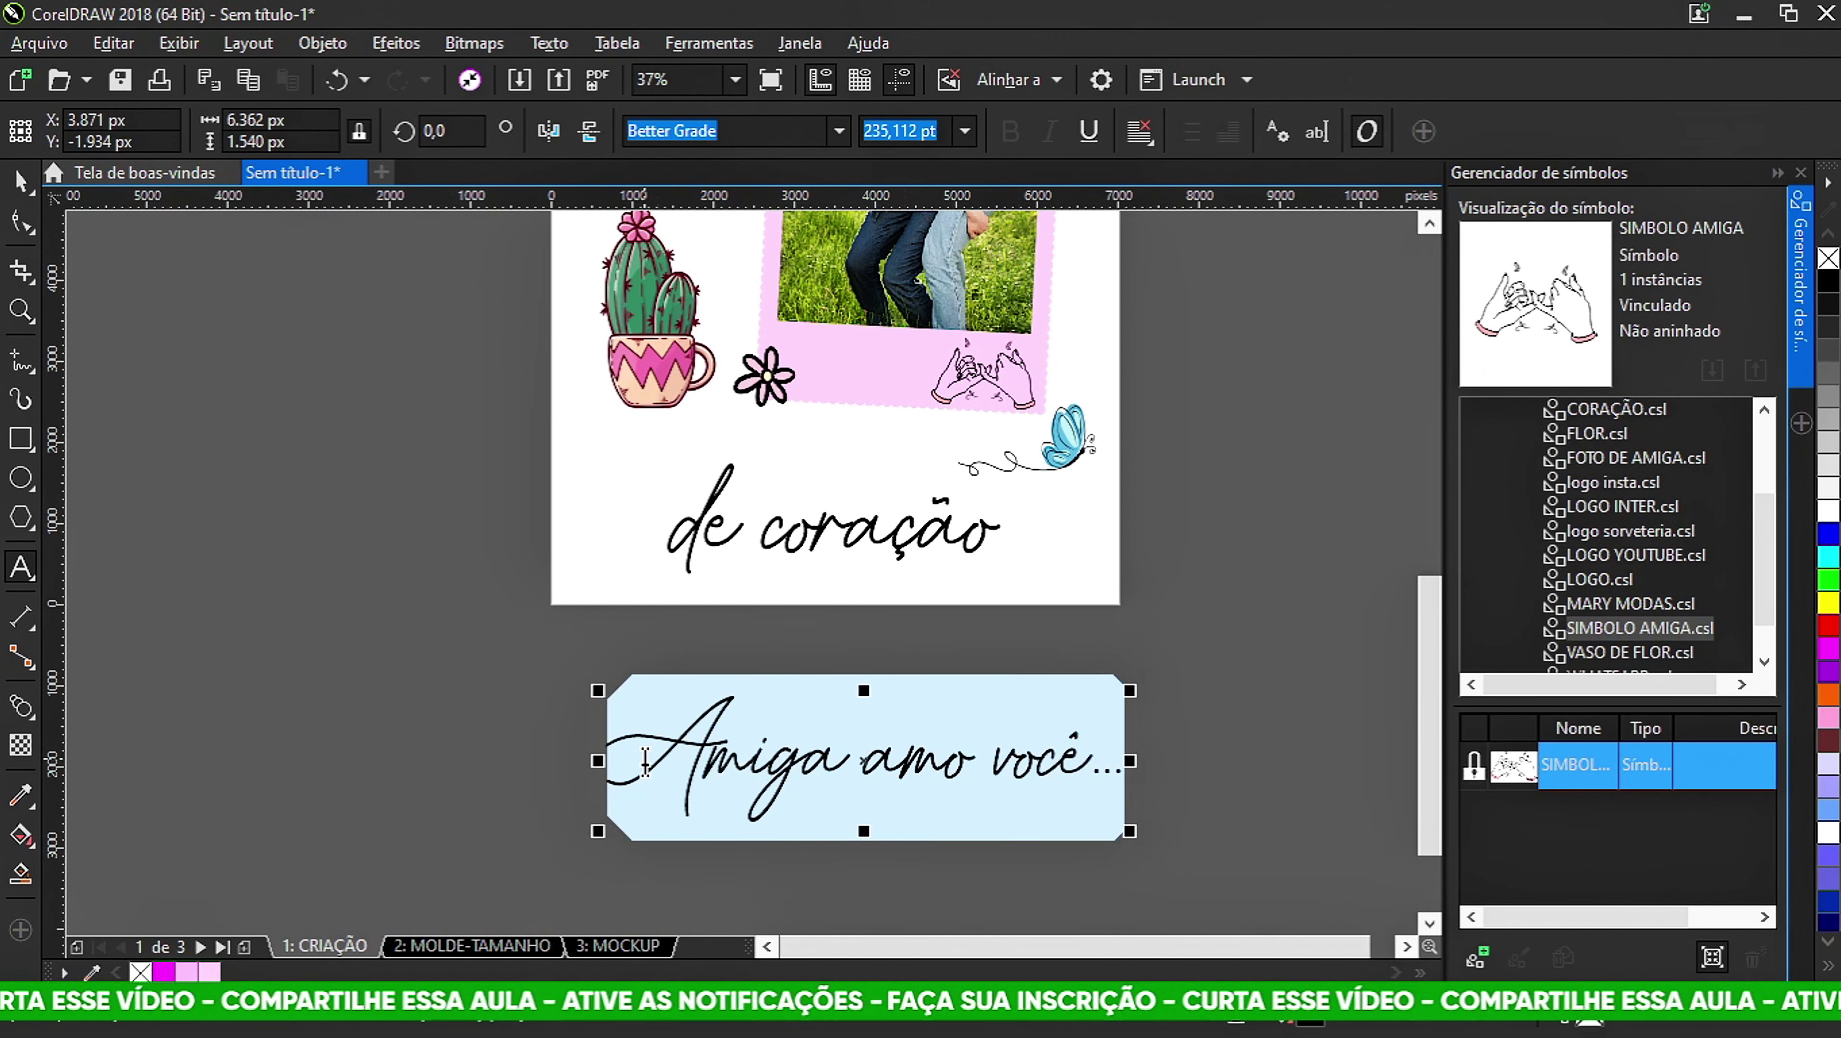
type("Amanda")
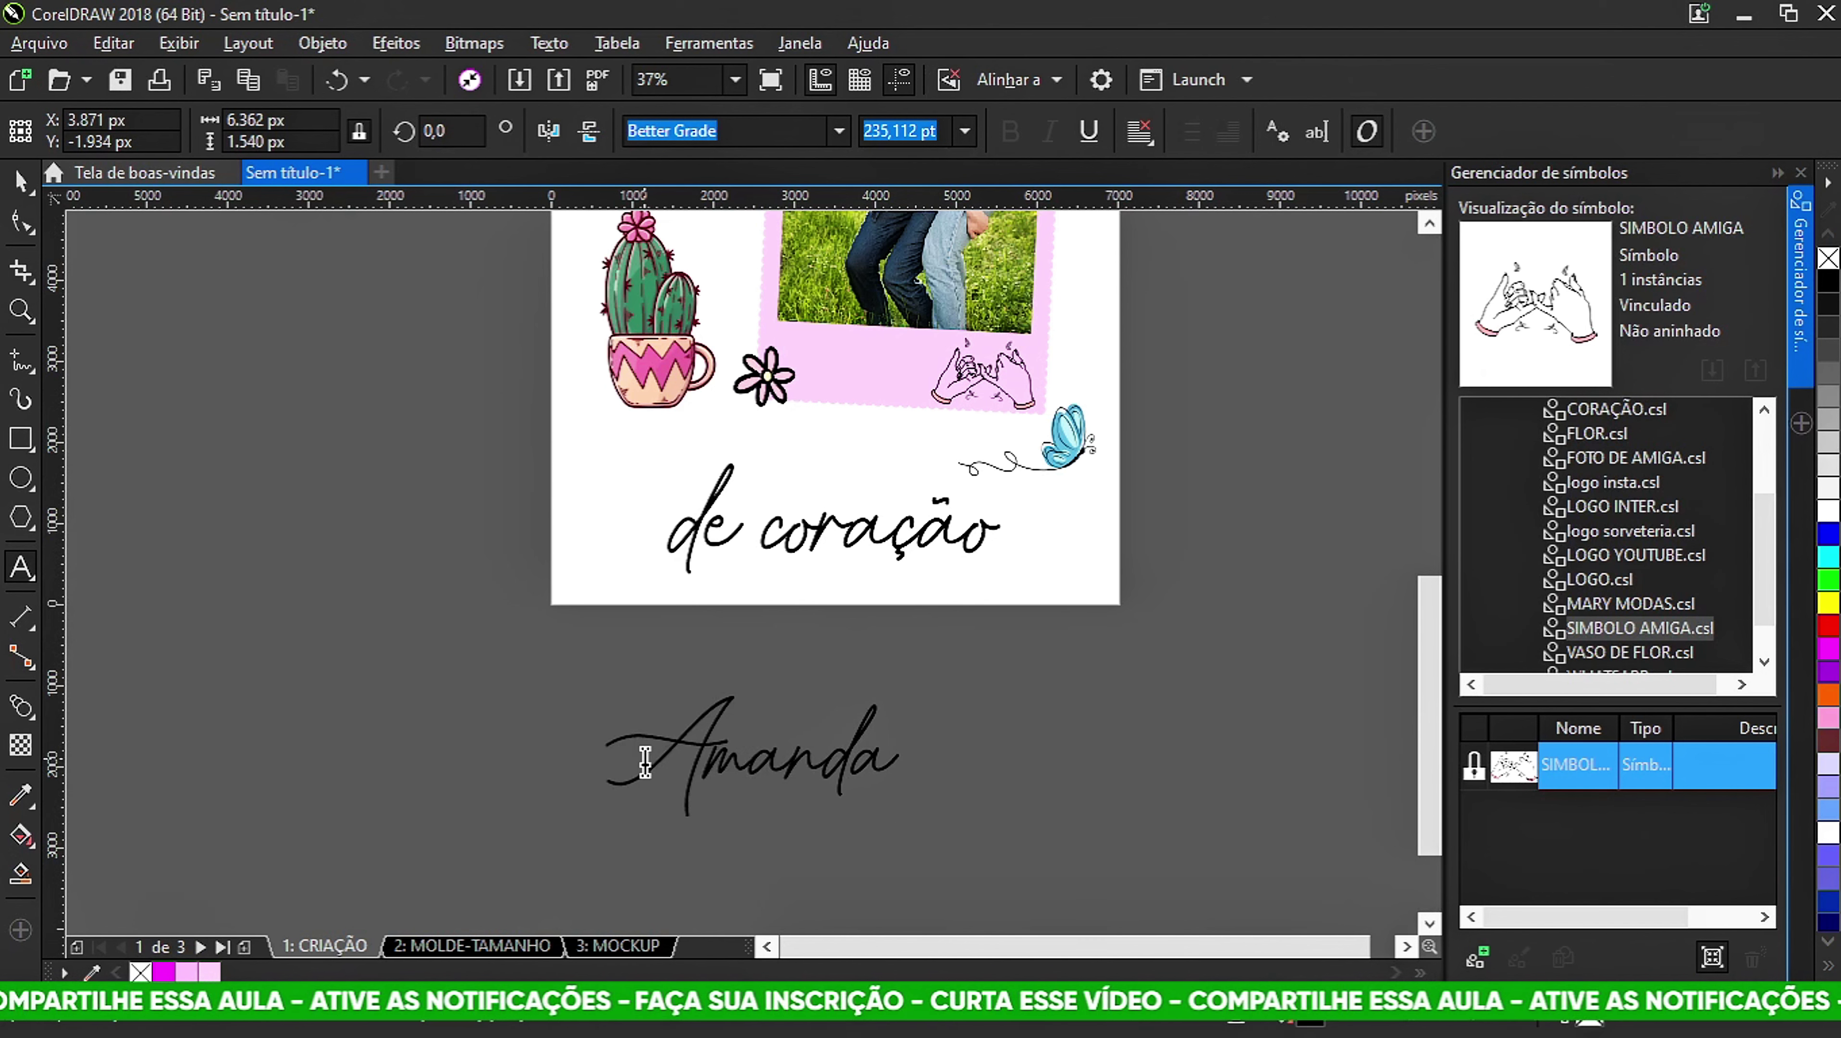
Shrink the friend's-name text to about 107,641 pt and place it on the frame's bottom border between the flower and the hands.
key("ctrl+space")
scroll(588, 715, "down", 2)
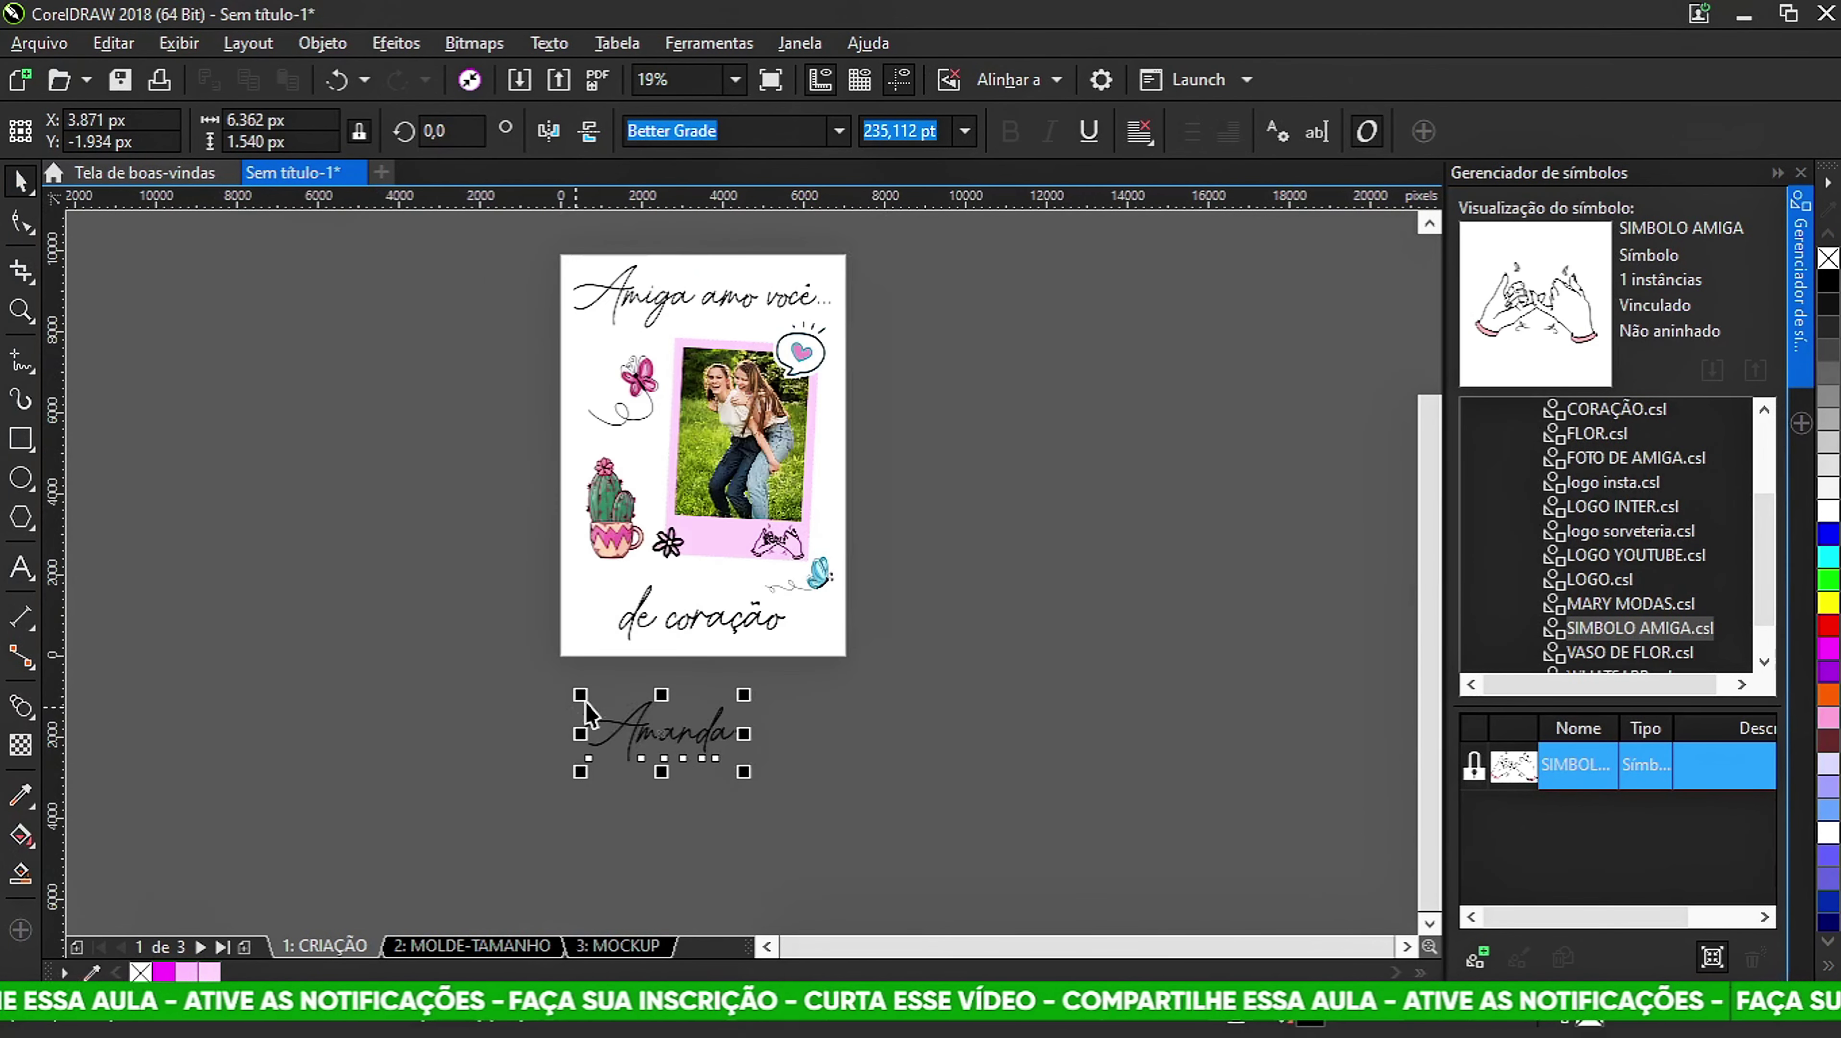
left_click_drag(661, 727, 677, 601)
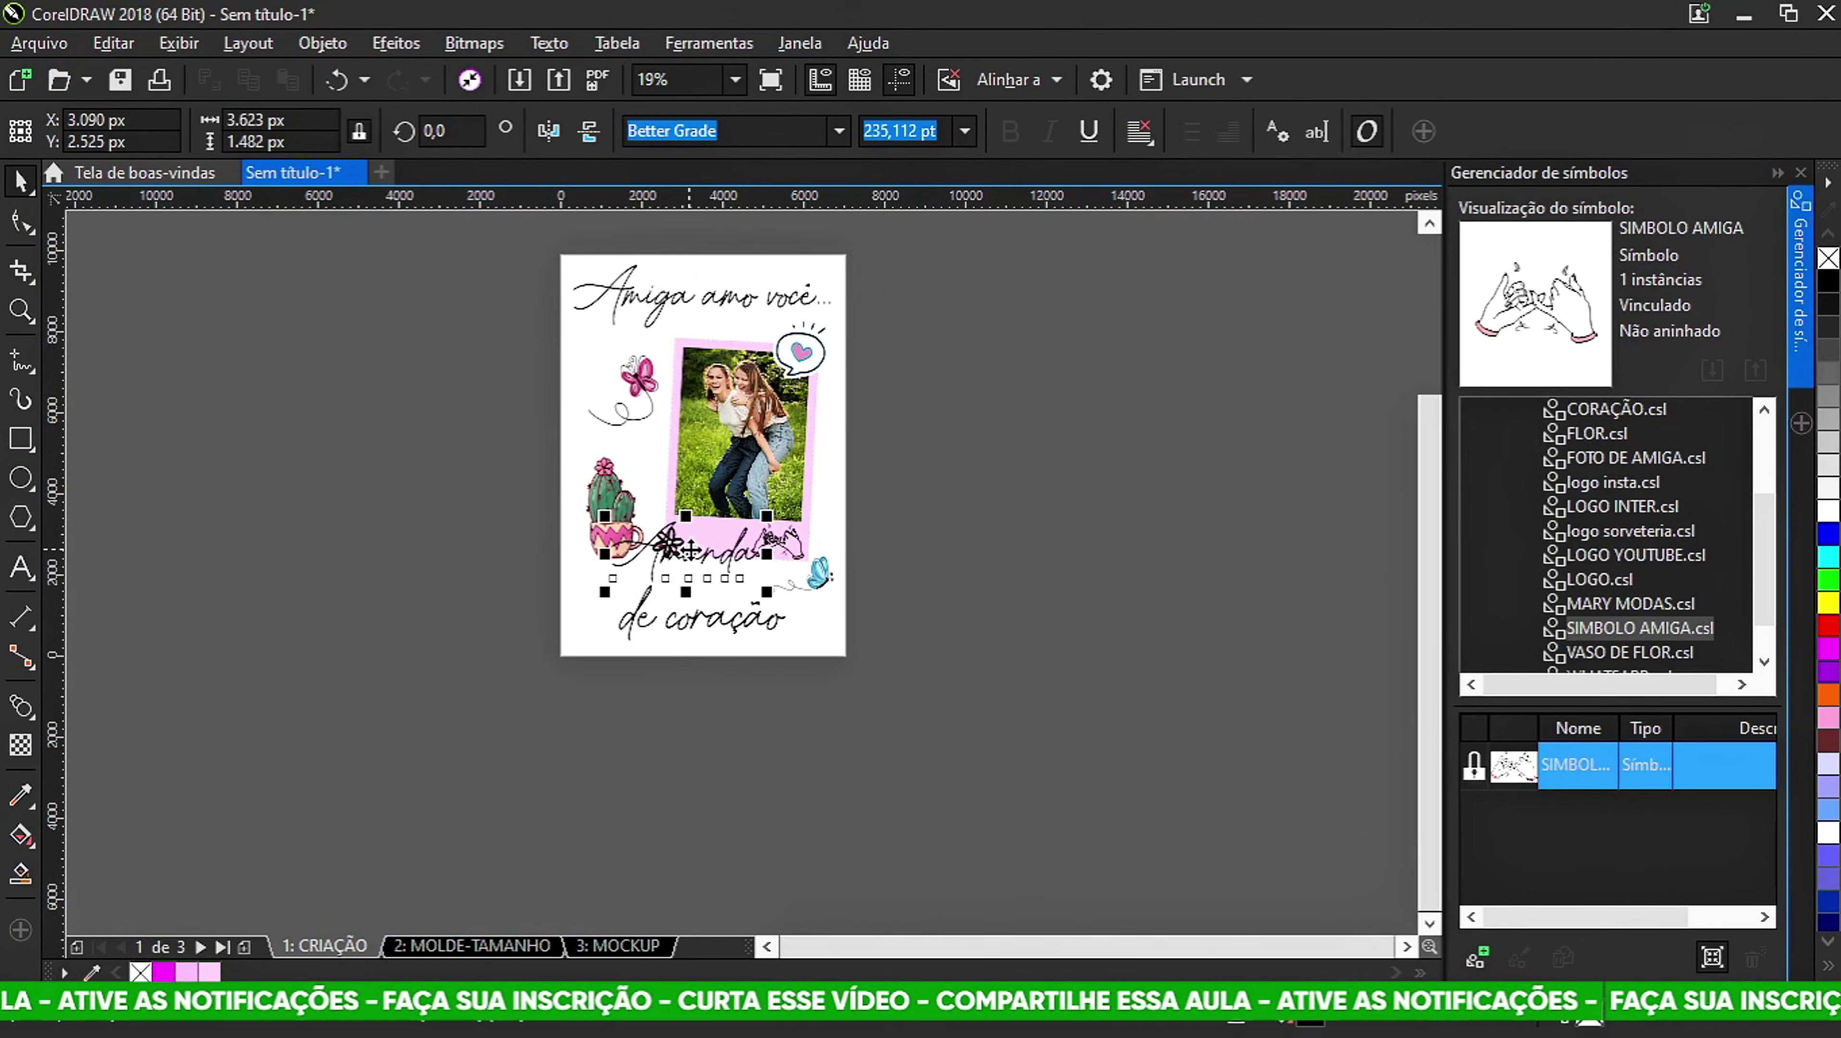
scroll(690, 548, "up", 4)
left_click_drag(977, 444, 699, 560)
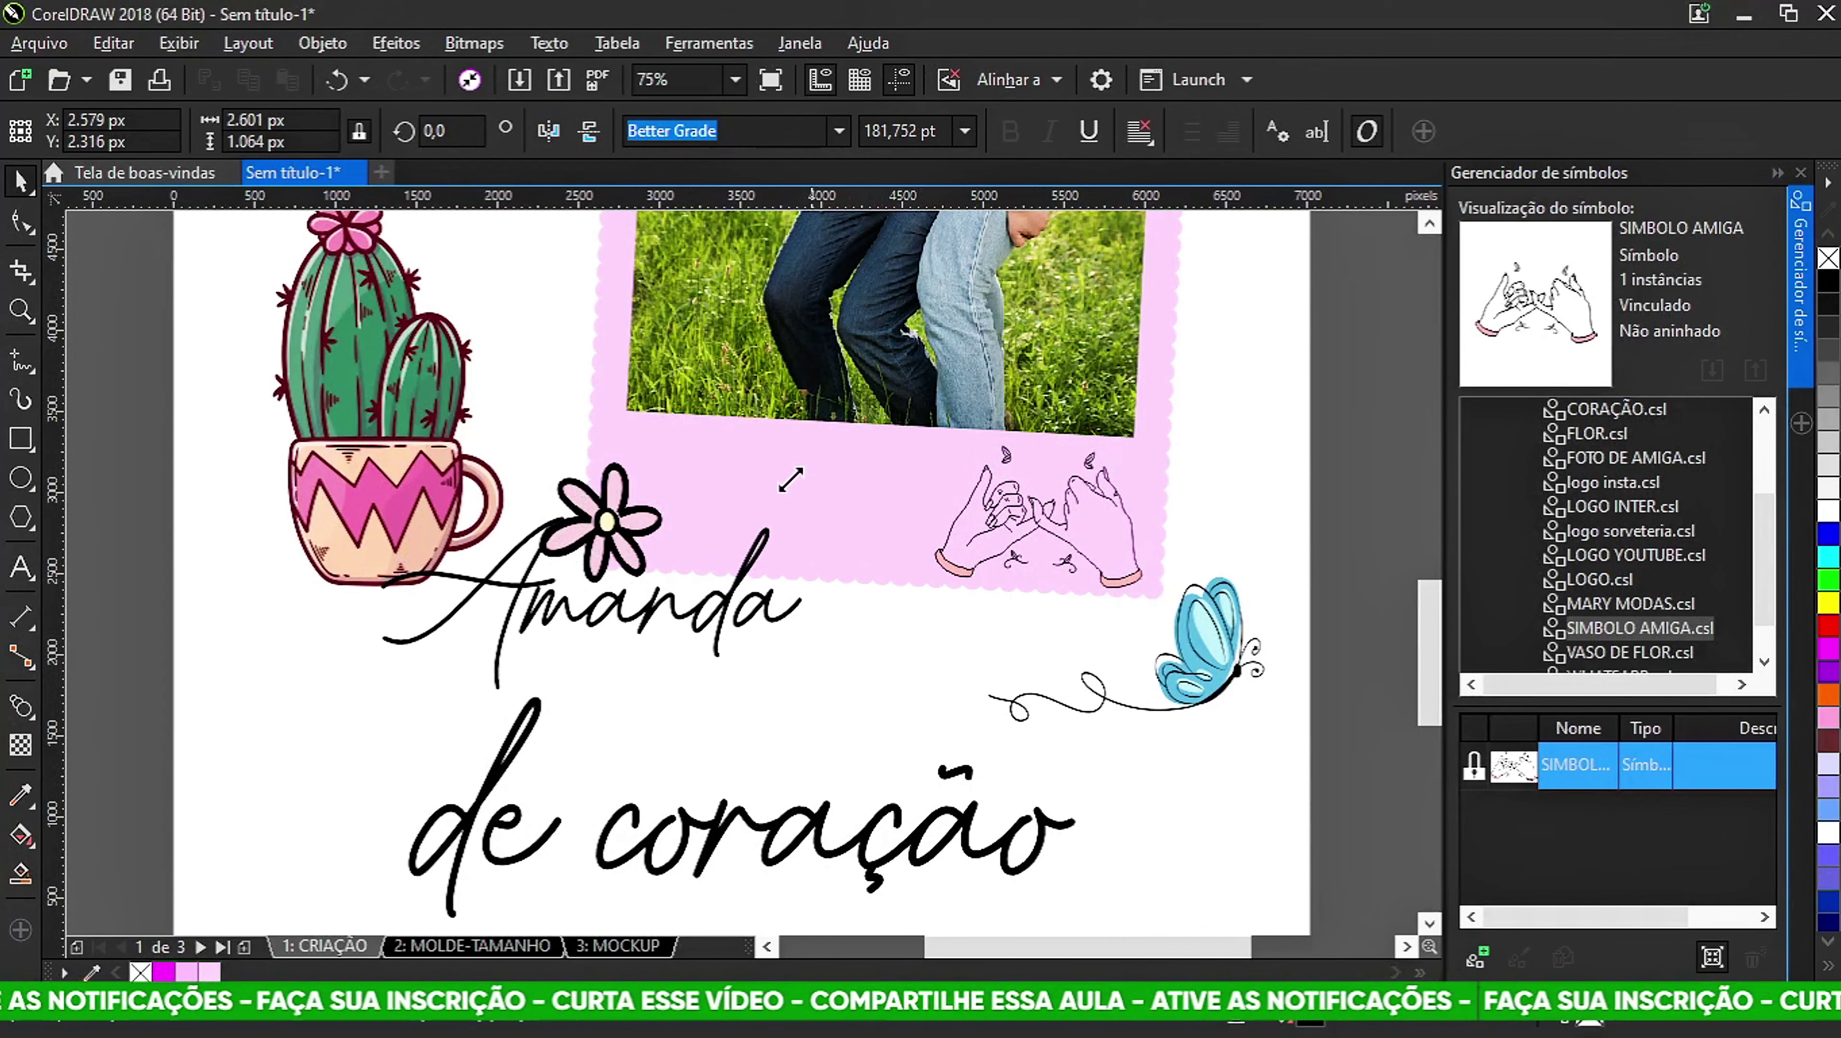
left_click_drag(546, 621, 799, 523)
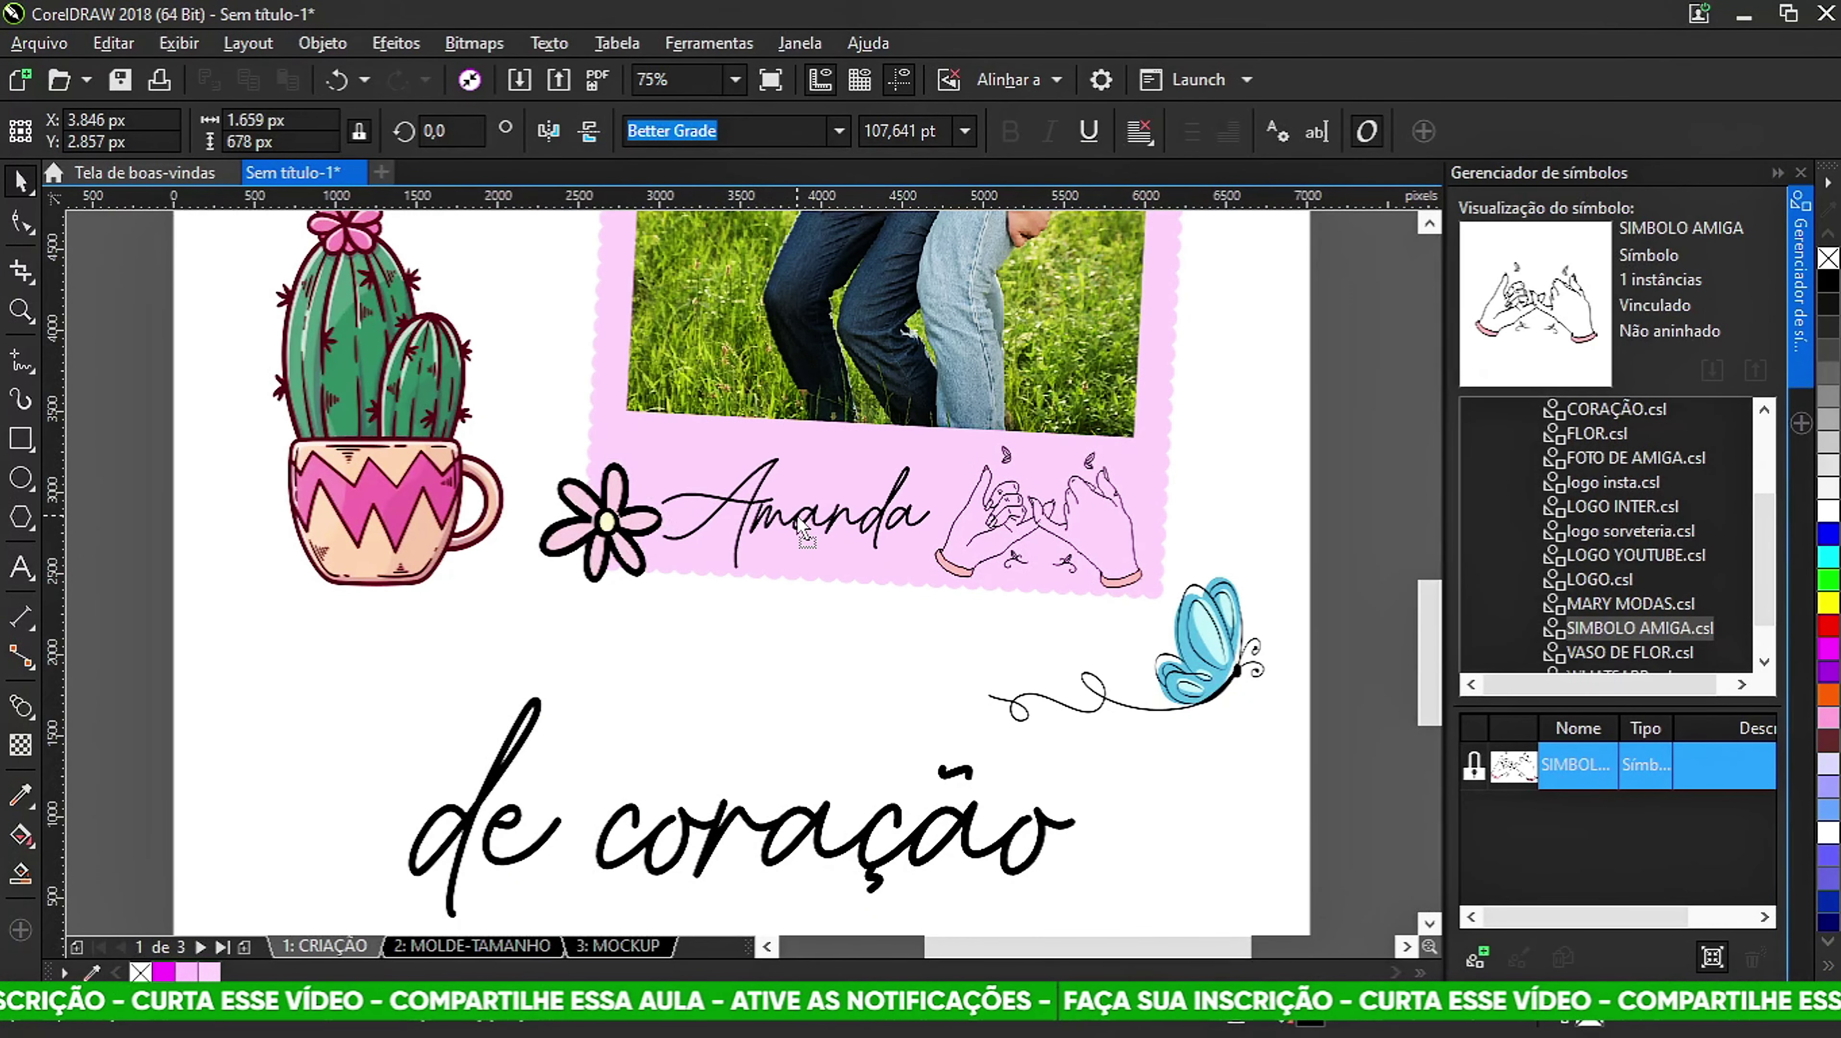
scroll(992, 614, "down", 2)
left_click(1182, 590)
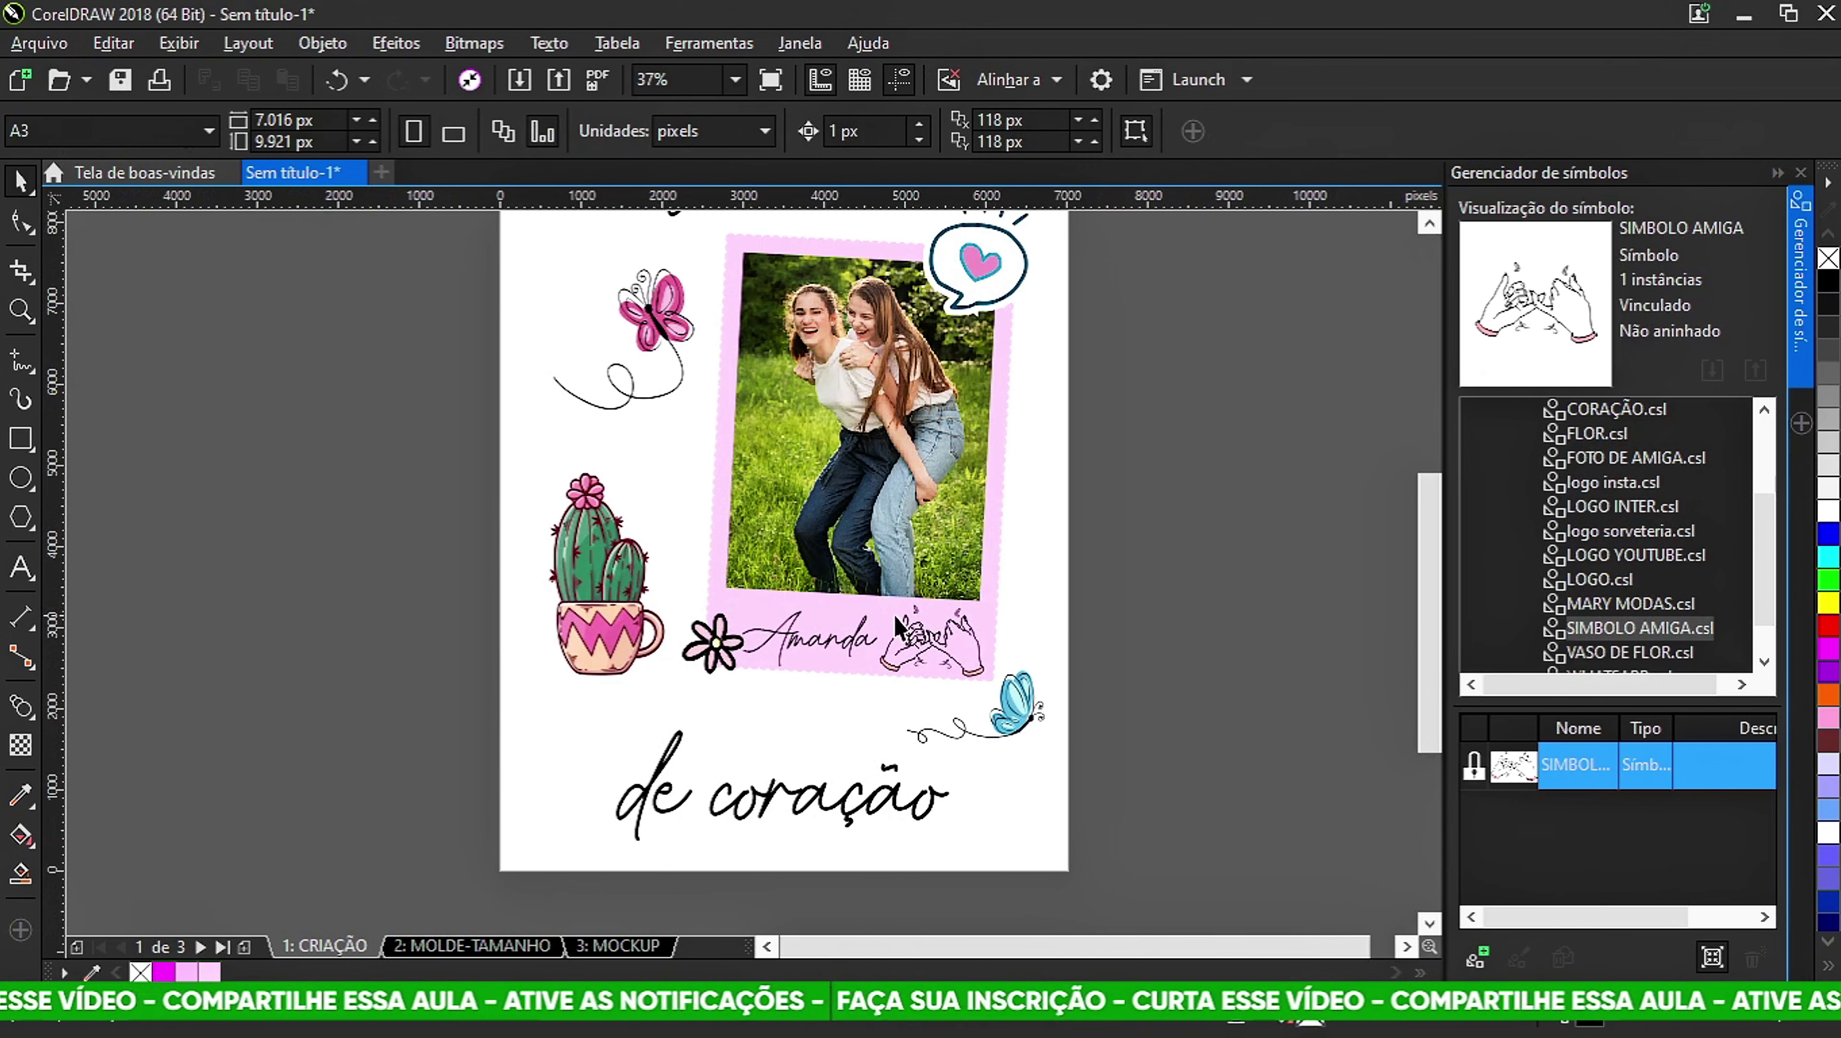
Move the pink butterfly slightly up and left, away from the photo frame, to about X 1.358 px, Y 6.882 px.
scroll(1650, 608, "down", 1)
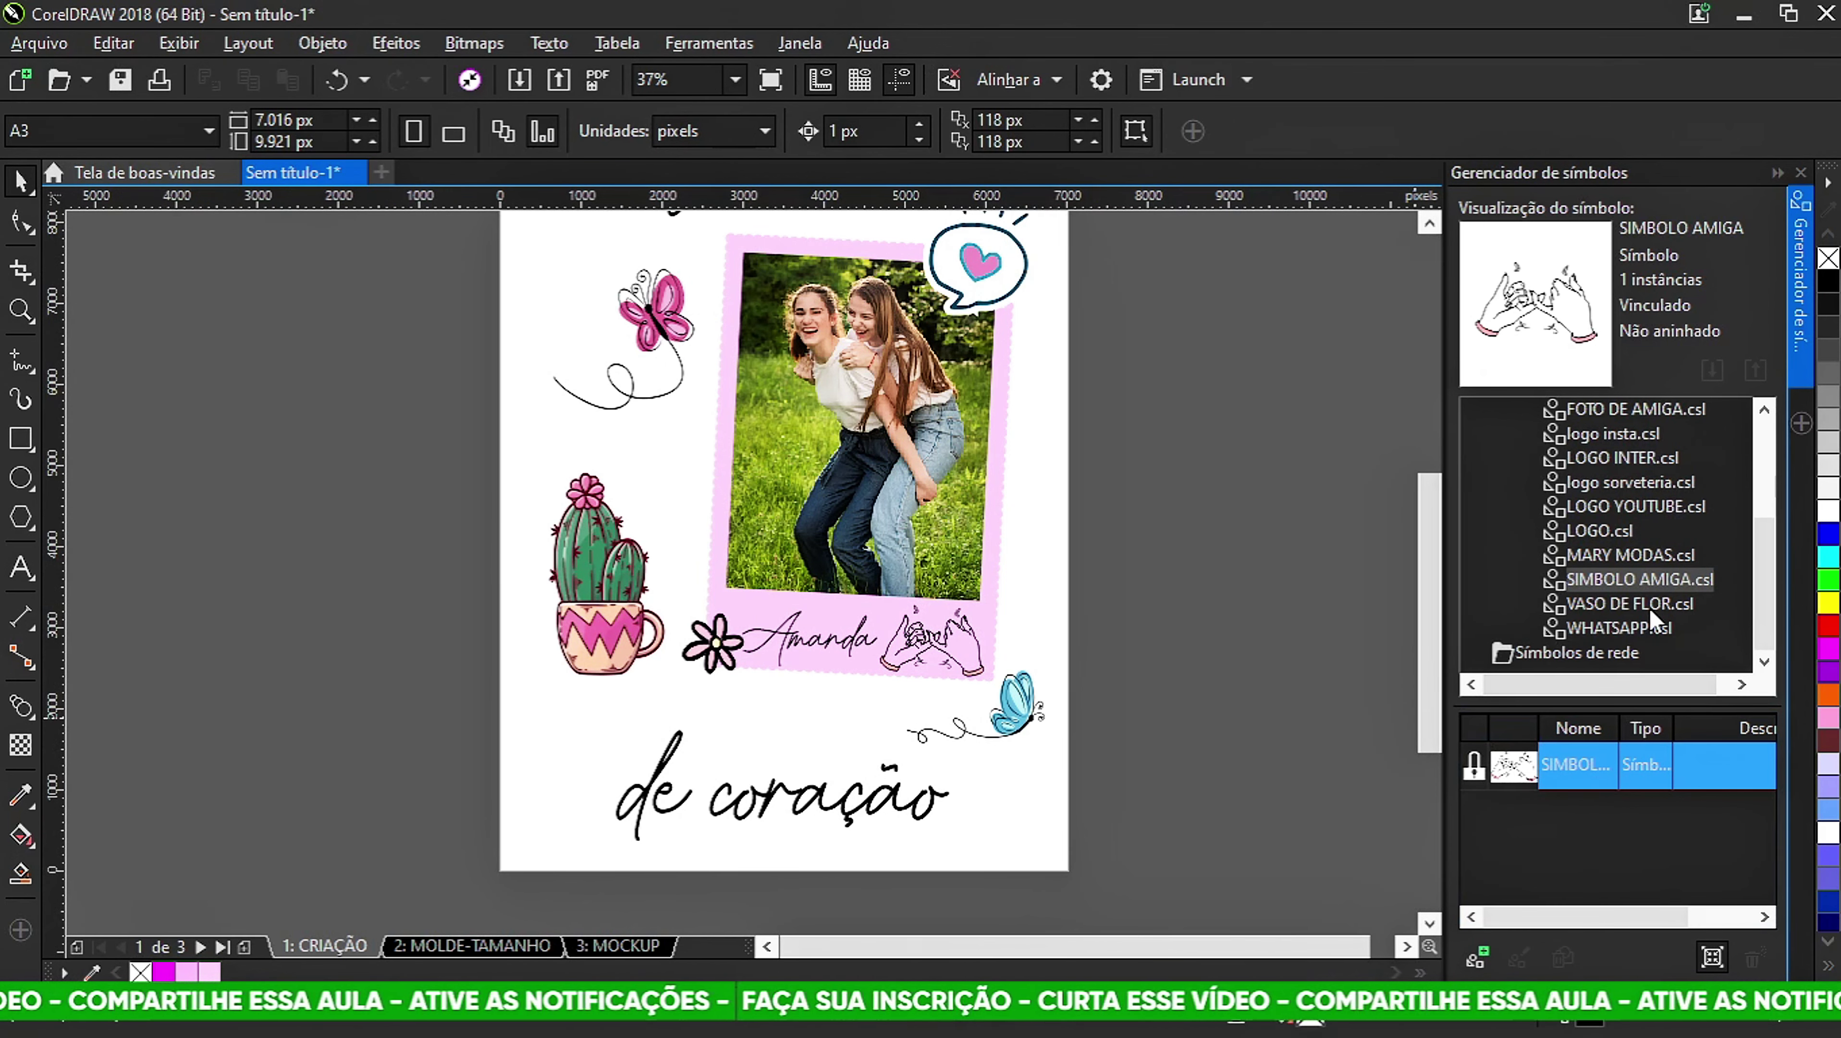
left_click(1609, 607)
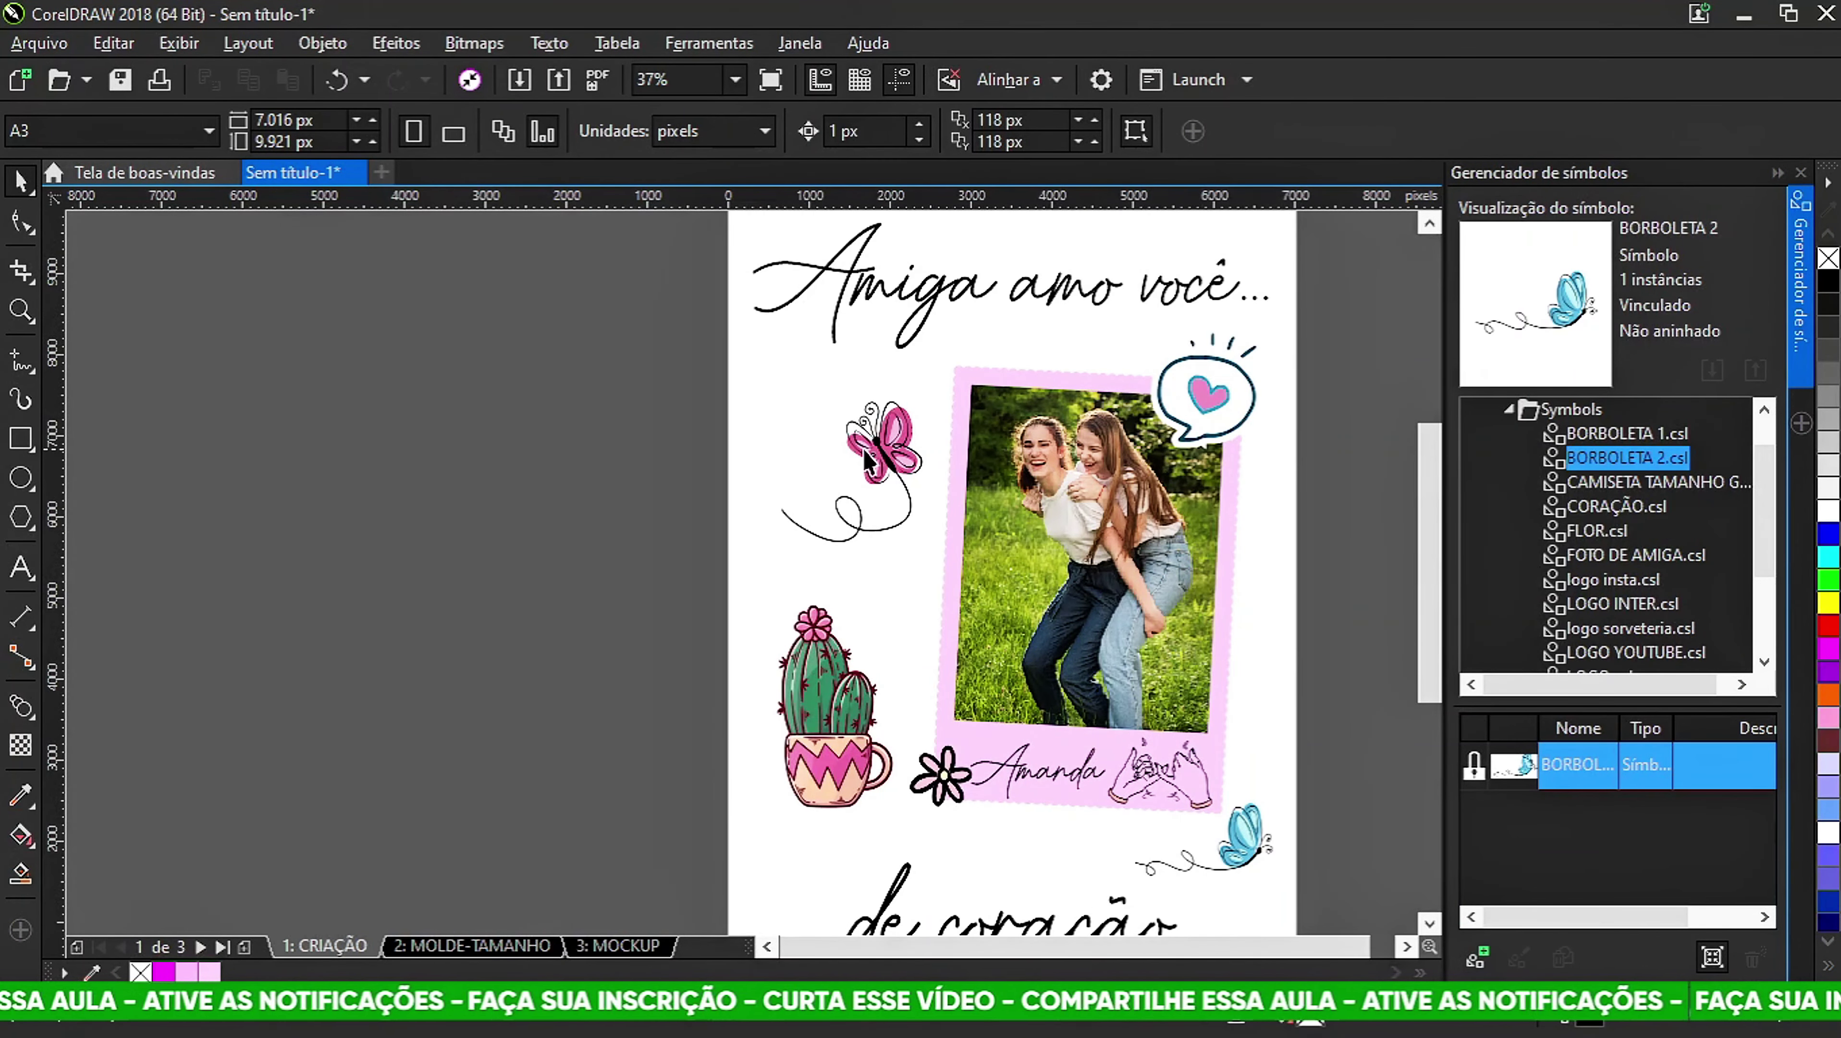
left_click(867, 460)
scroll(866, 459, "up", 2)
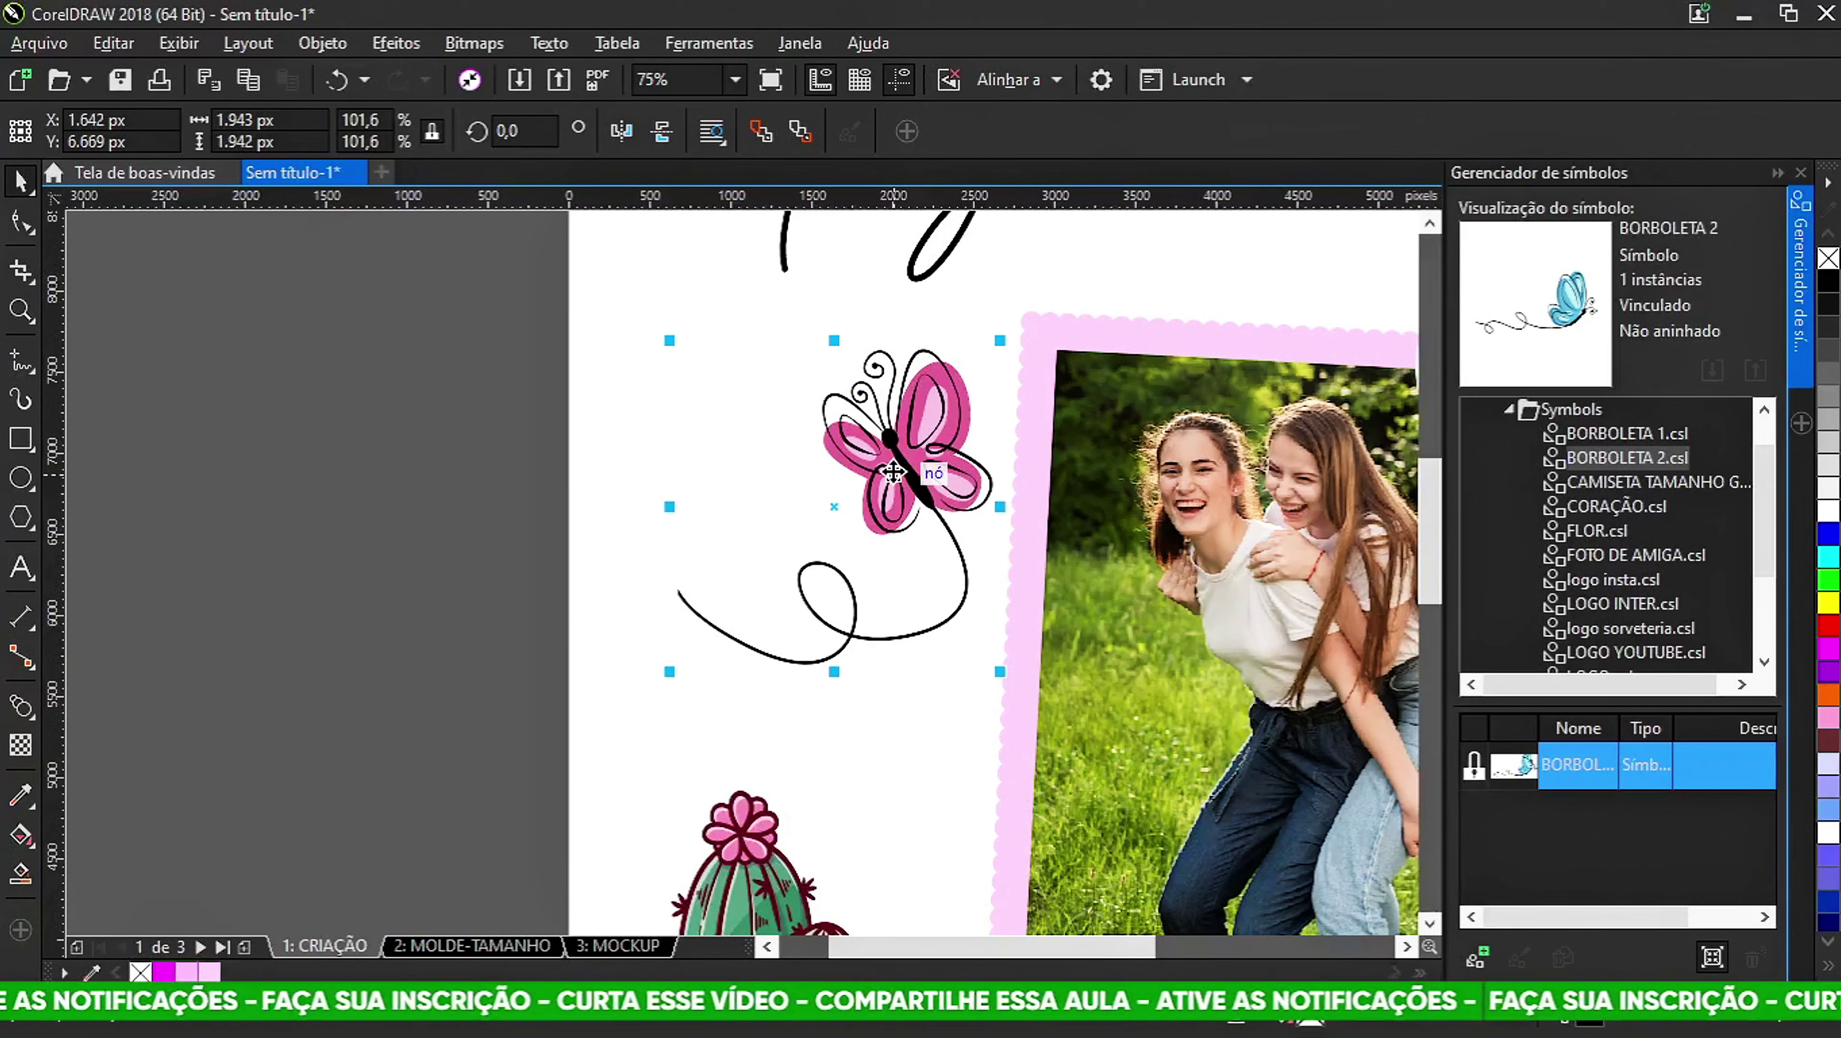
left_click_drag(894, 472, 847, 438)
scroll(846, 438, "down", 2)
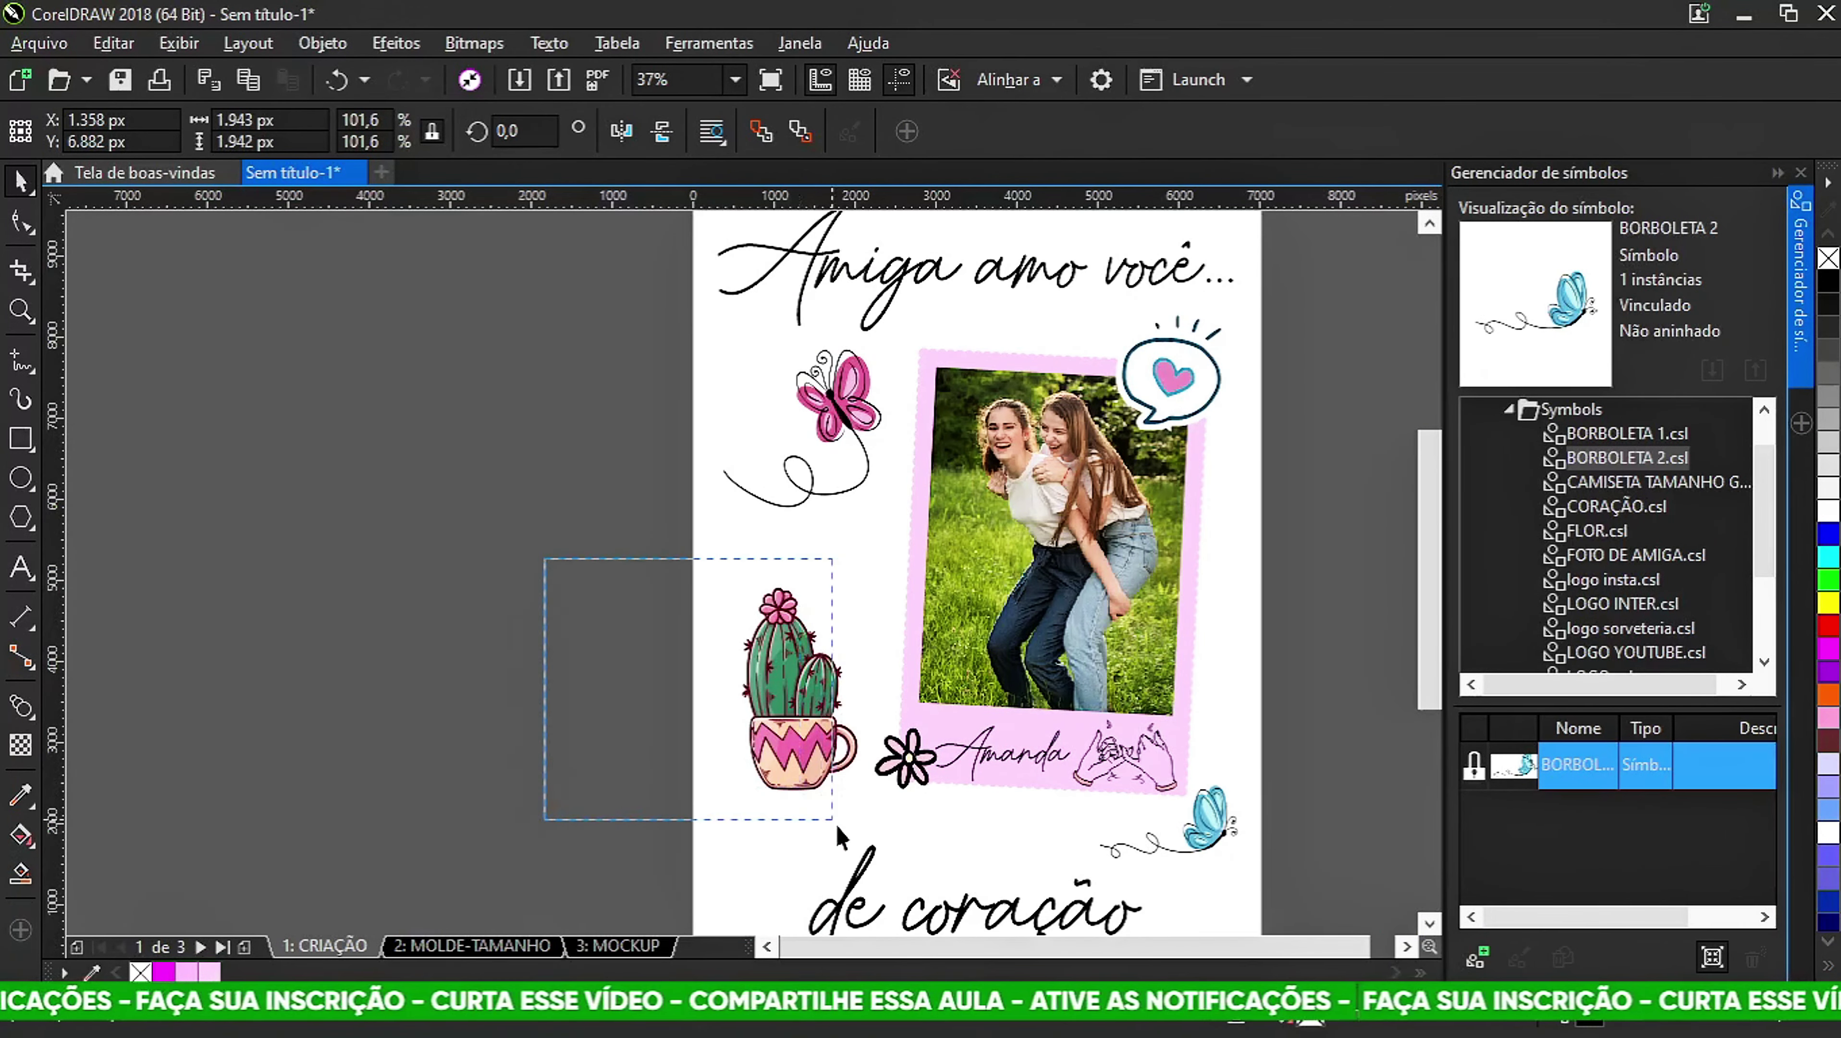
Enlarge the cactus mug to about 107,1% and deselect it.
left_click_drag(835, 827, 836, 836)
scroll(868, 559, "up", 2)
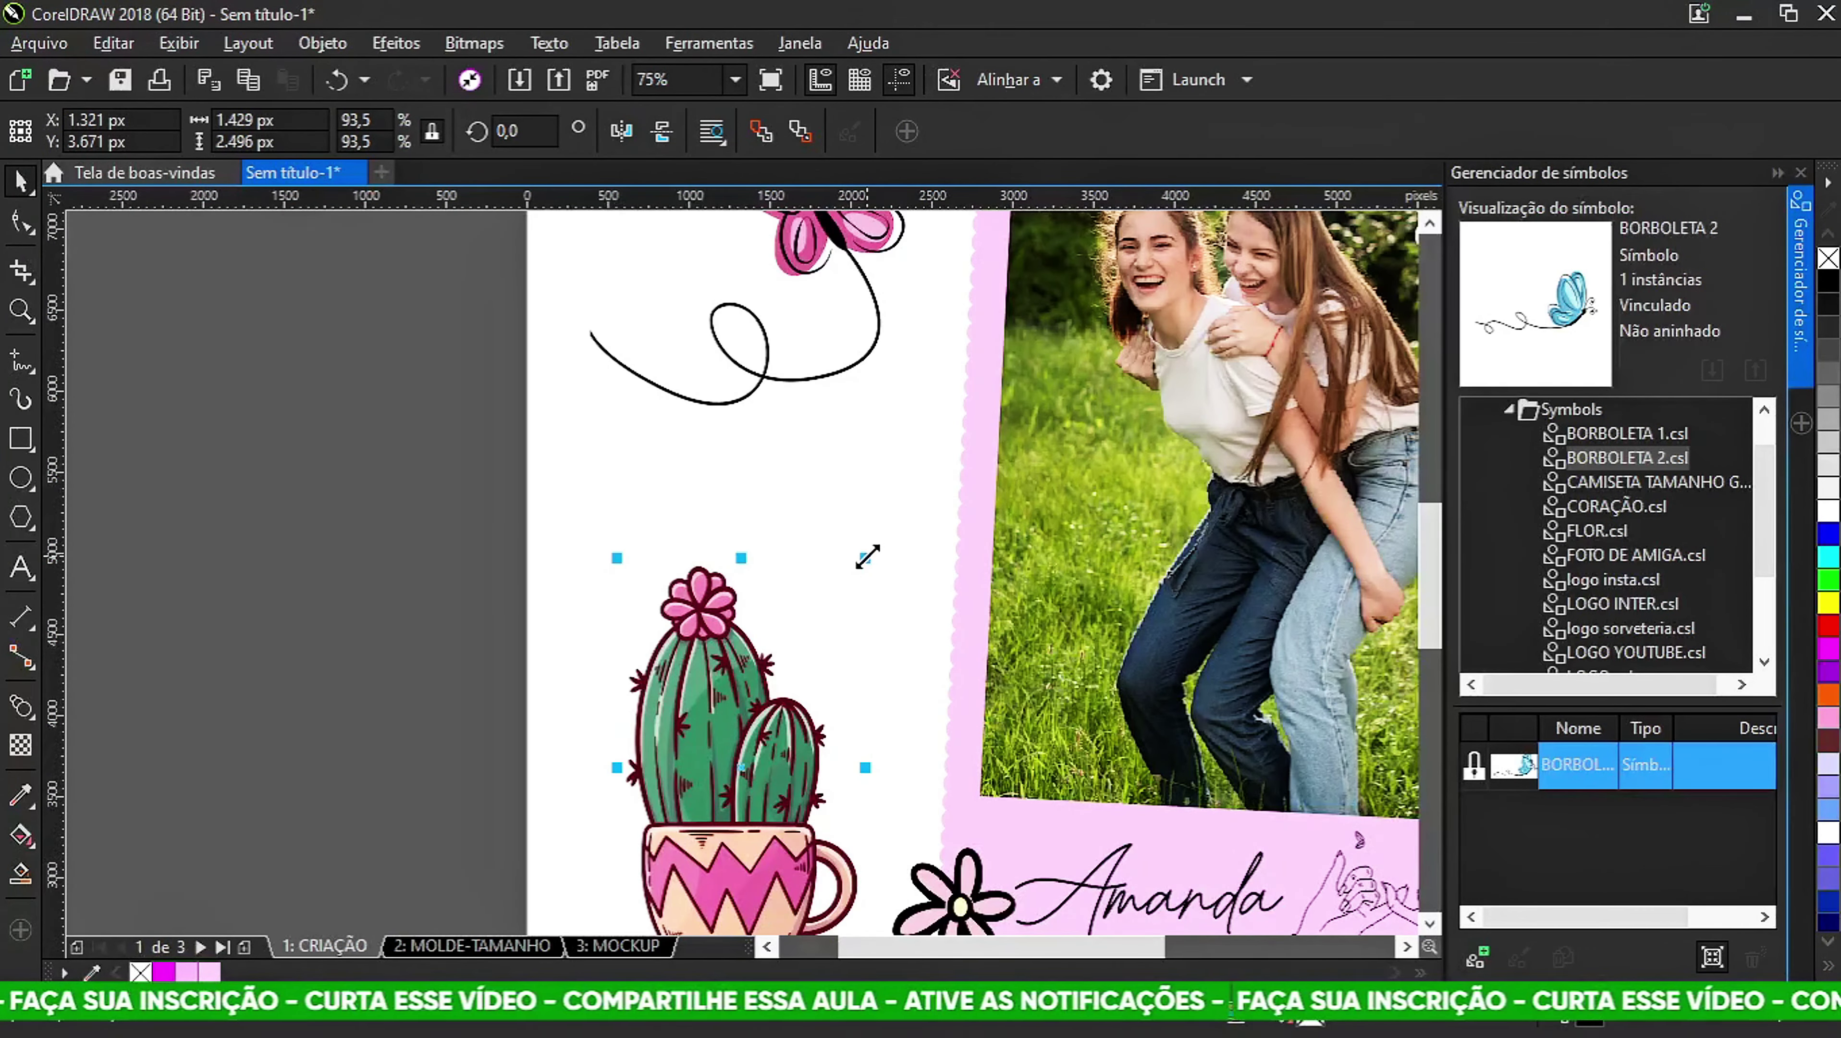
left_click_drag(867, 557, 904, 493)
scroll(732, 534, "down", 4)
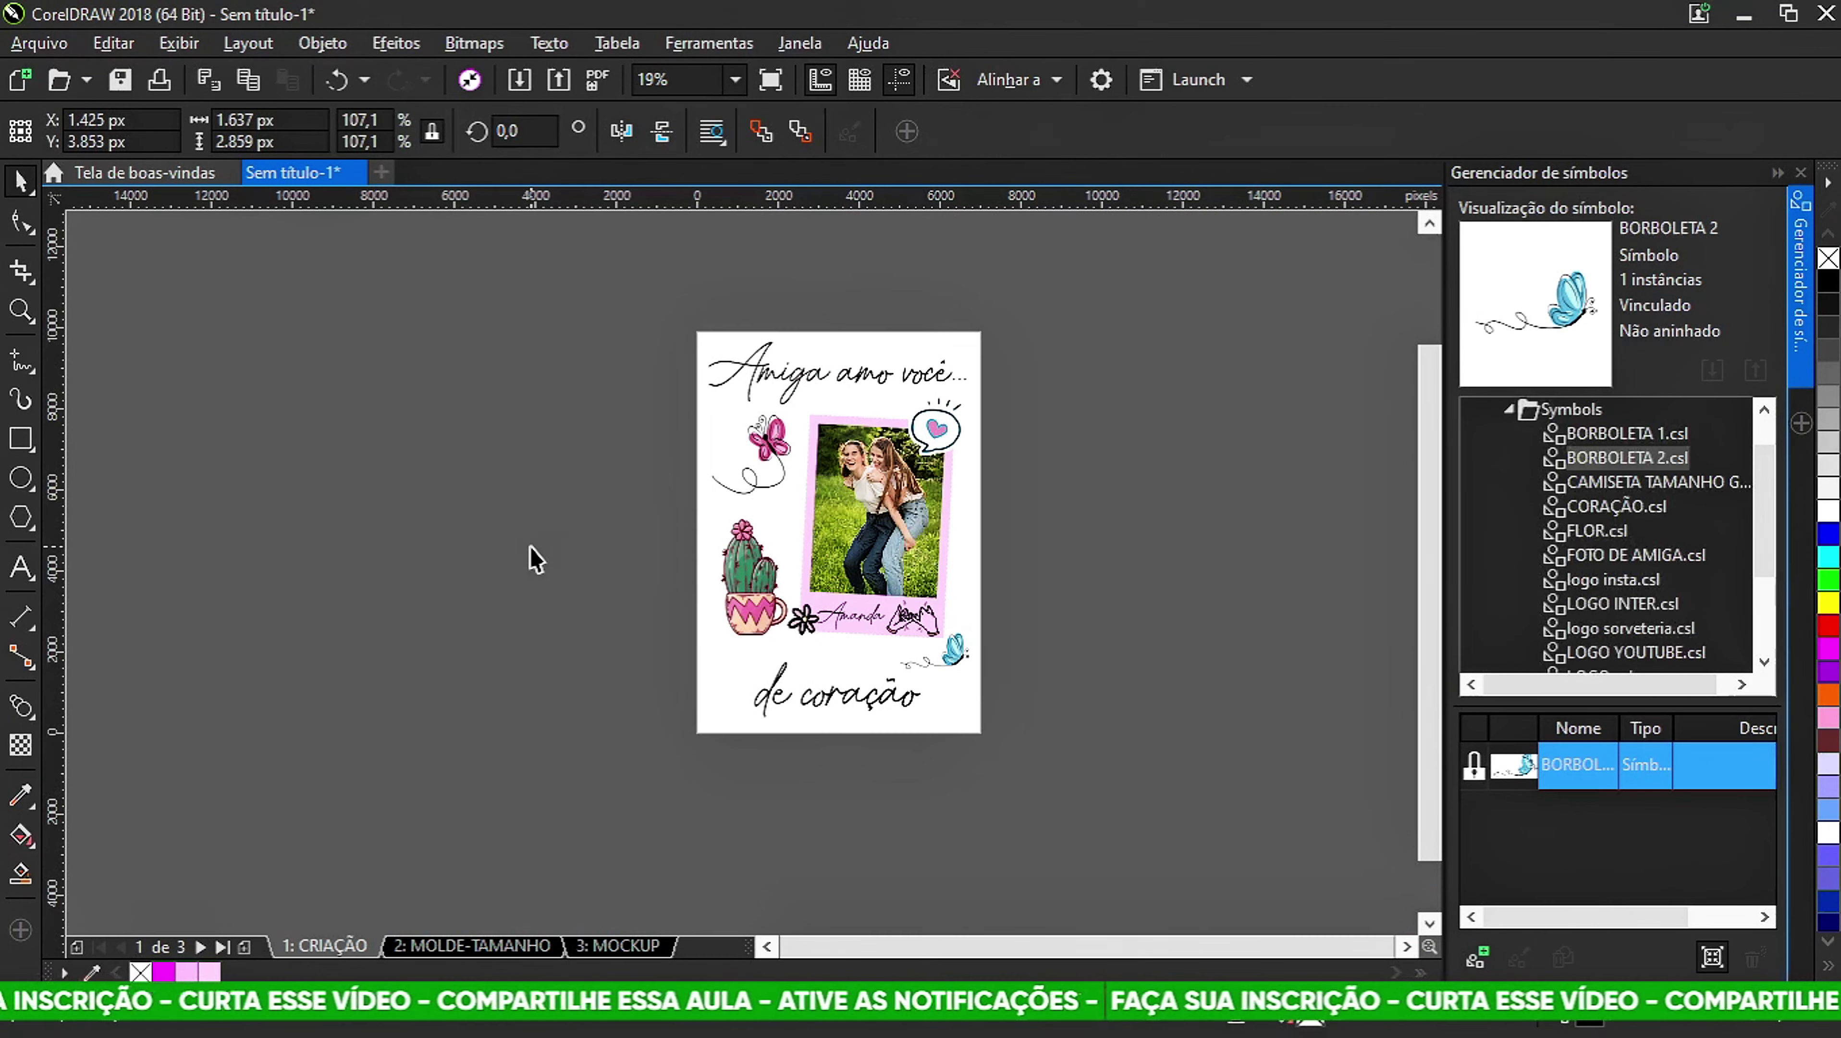
left_click(536, 559)
Preview the WHATSAPP symbol from the library and collapse the symbol manager.
scroll(1635, 545, "down", 2)
left_click(1619, 627)
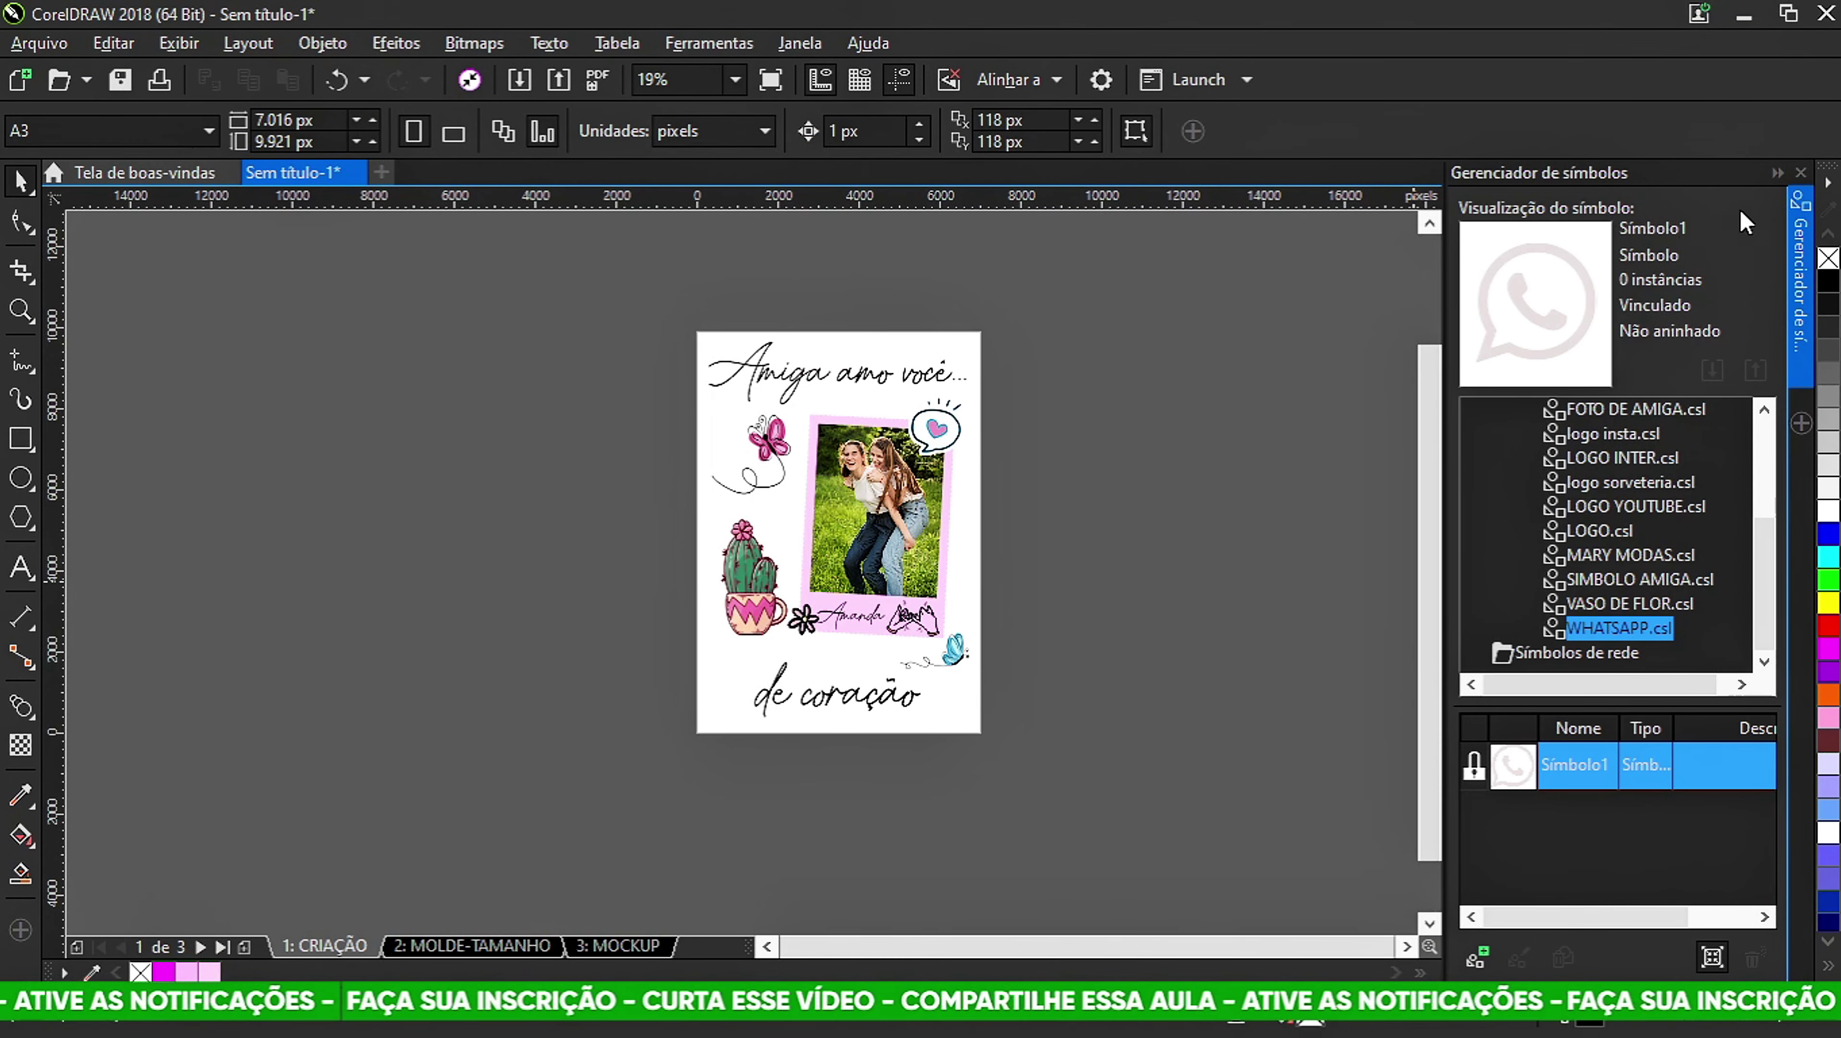
left_click(1777, 174)
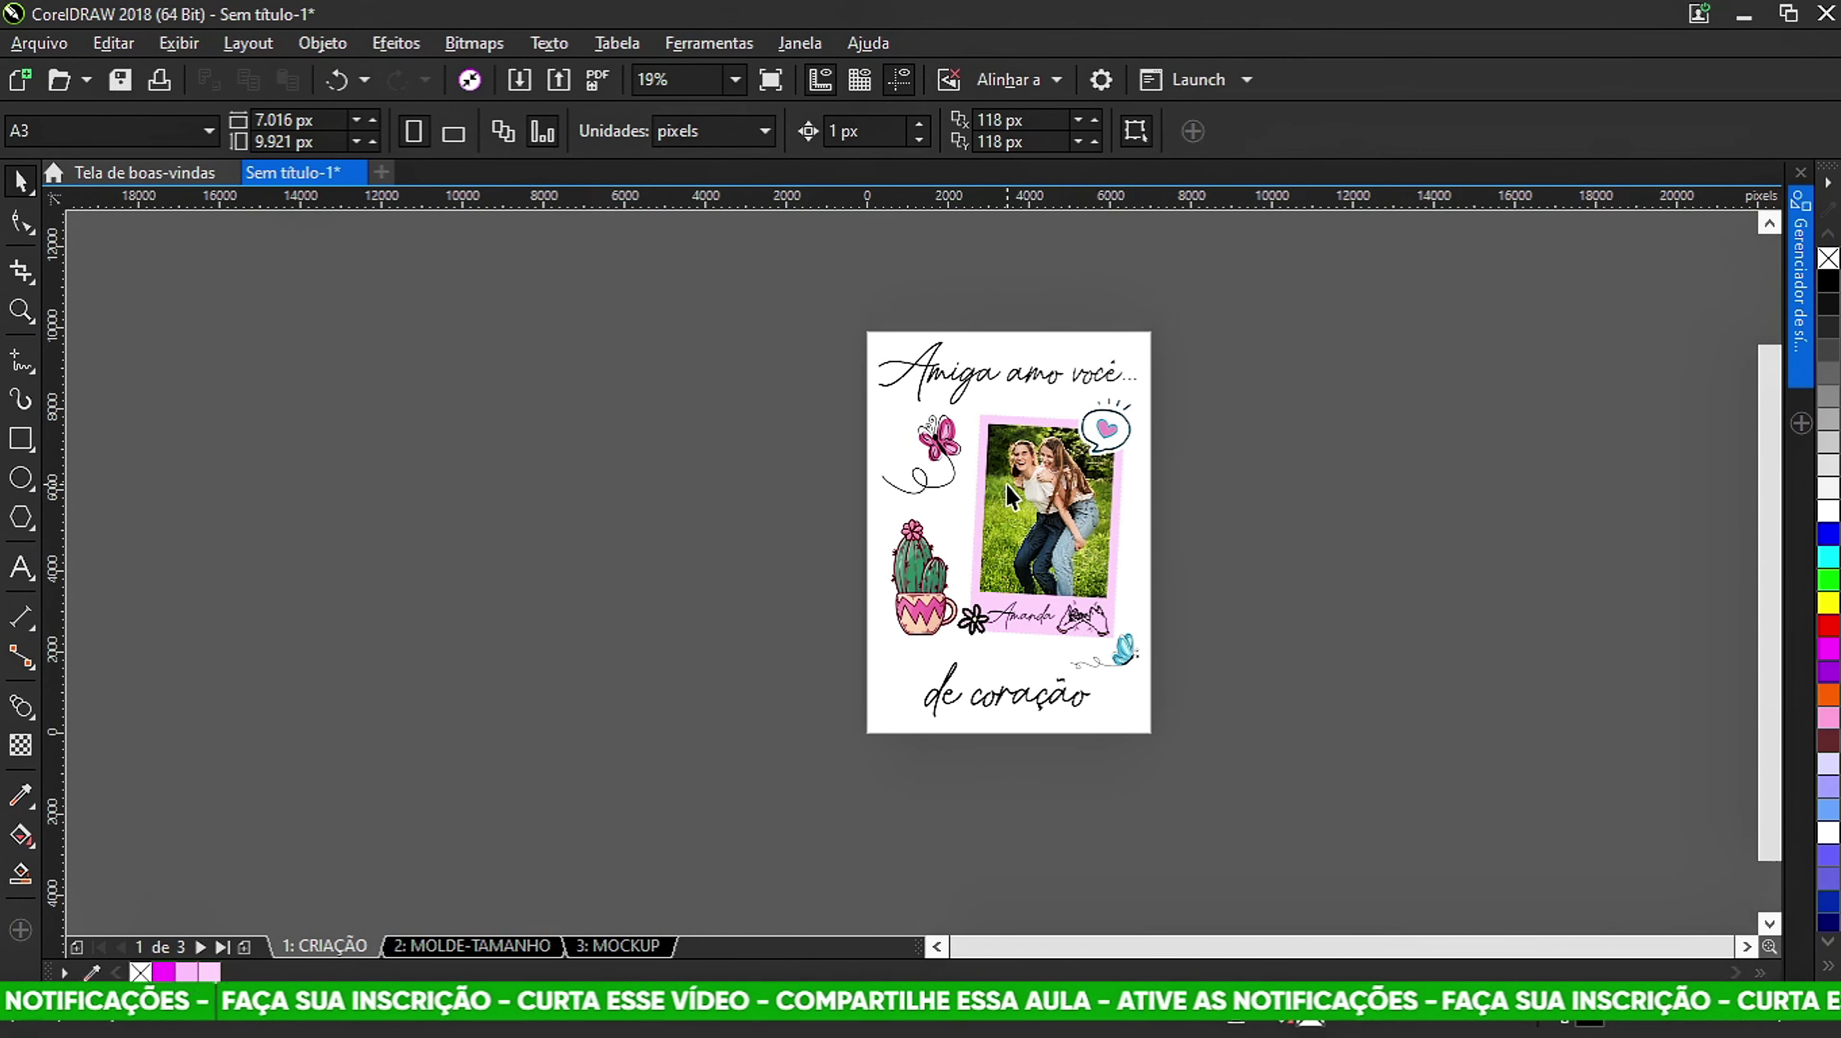
Select the whole composition and enlarge it proportionally from its centre to about 6.643 × 9.562 px, nearly filling the page.
scroll(1004, 483, "up", 1)
scroll(1004, 484, "down", 1)
scroll(1003, 484, "up", 1)
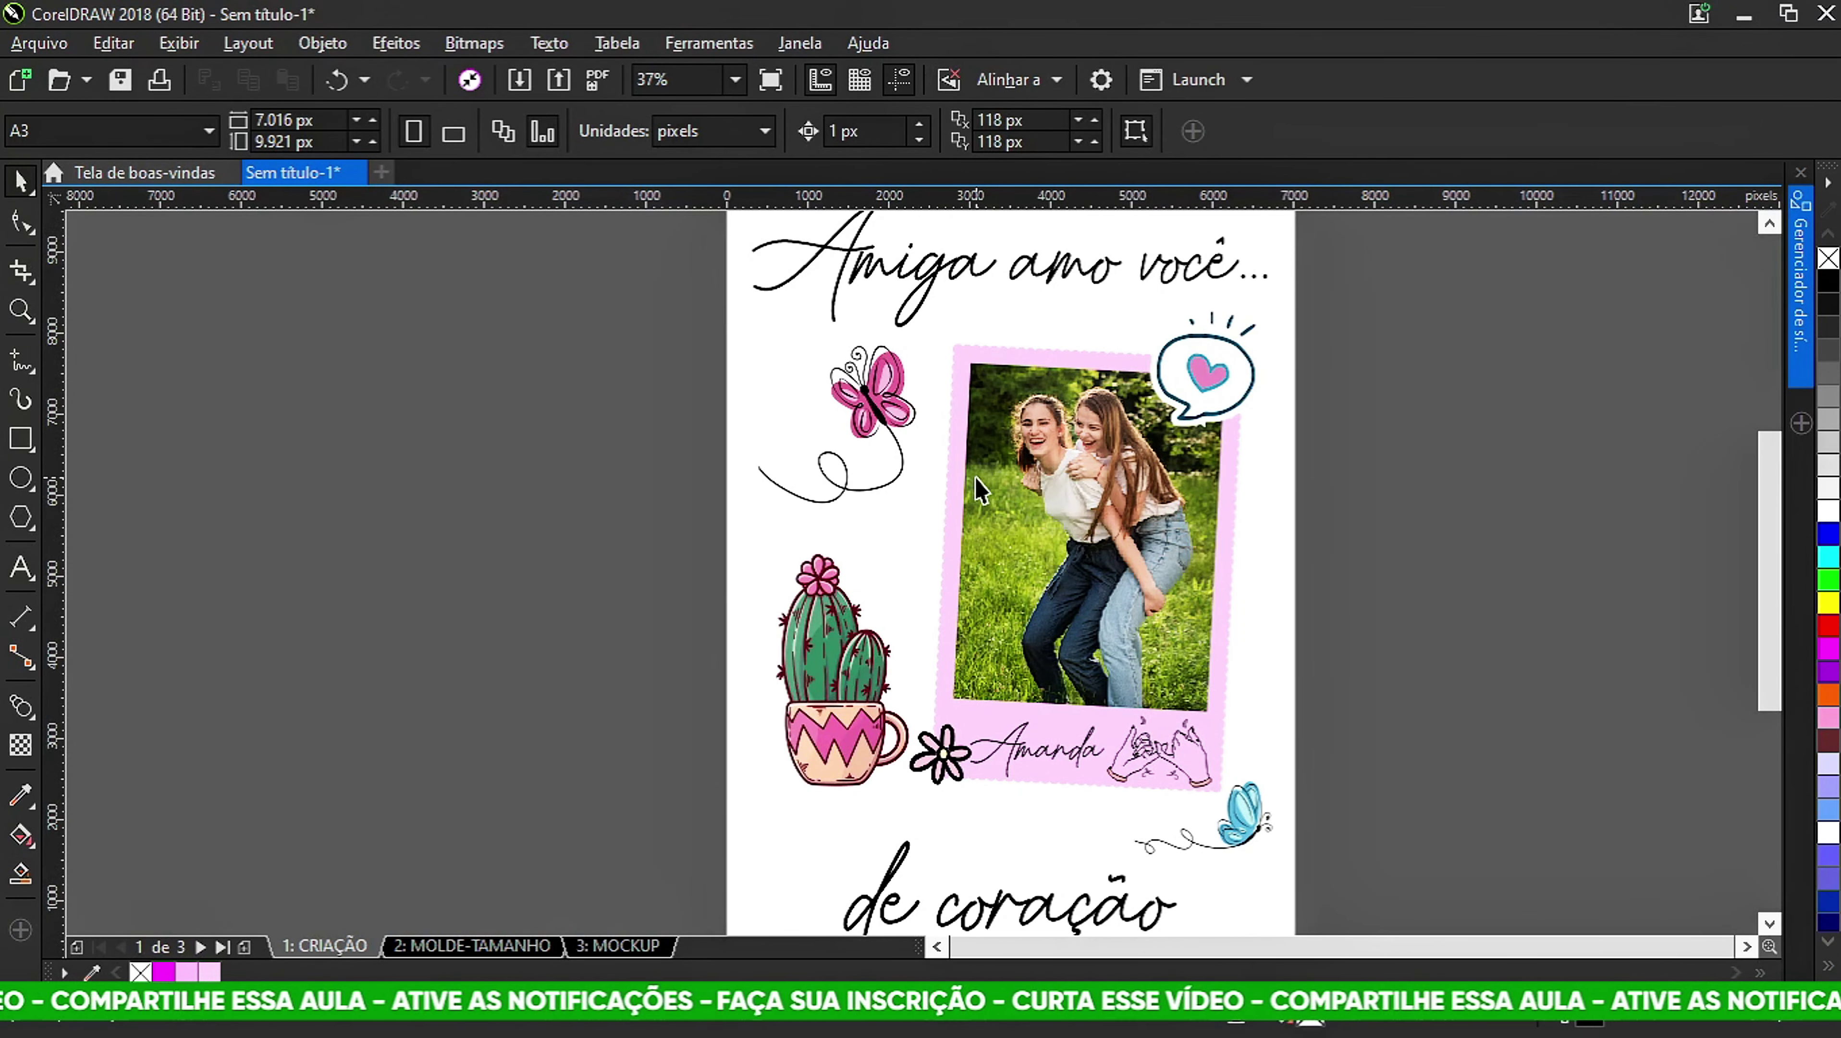
scroll(988, 503, "down", 2)
scroll(1024, 502, "up", 1)
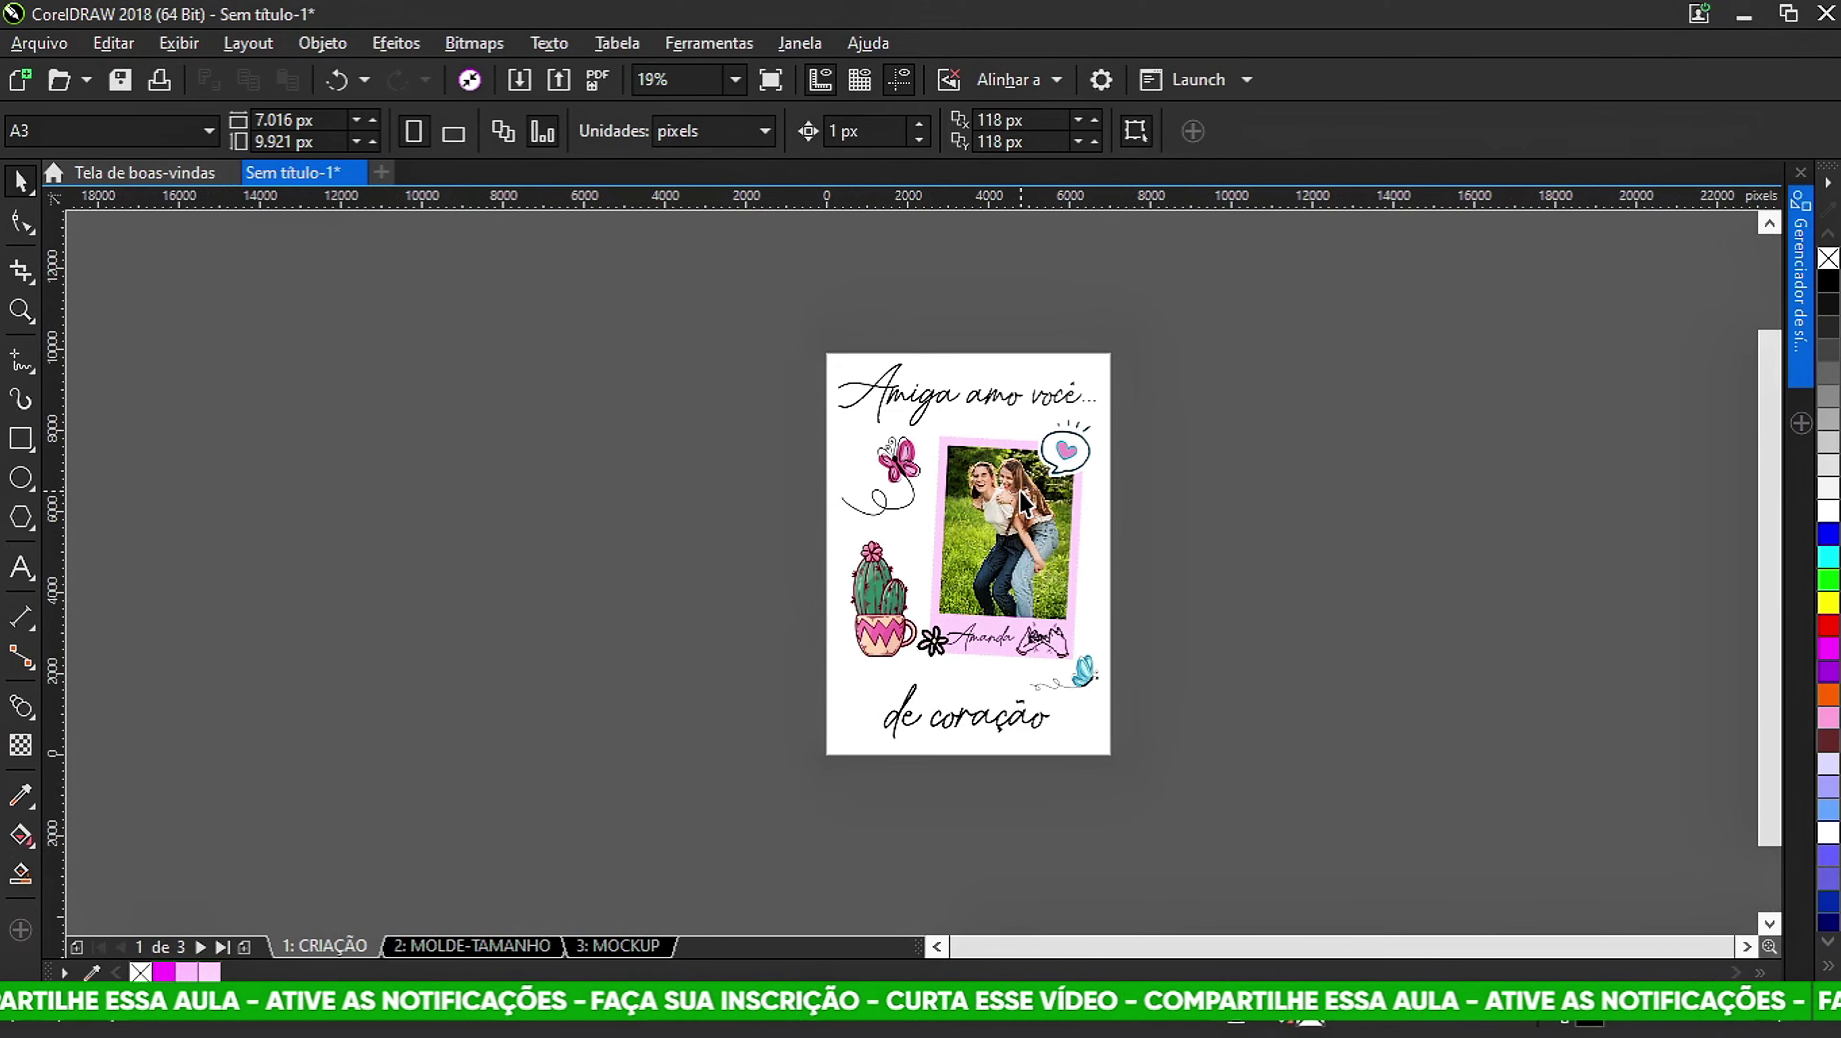
left_click_drag(1055, 601, 1210, 759)
scroll(1070, 361, "up", 2)
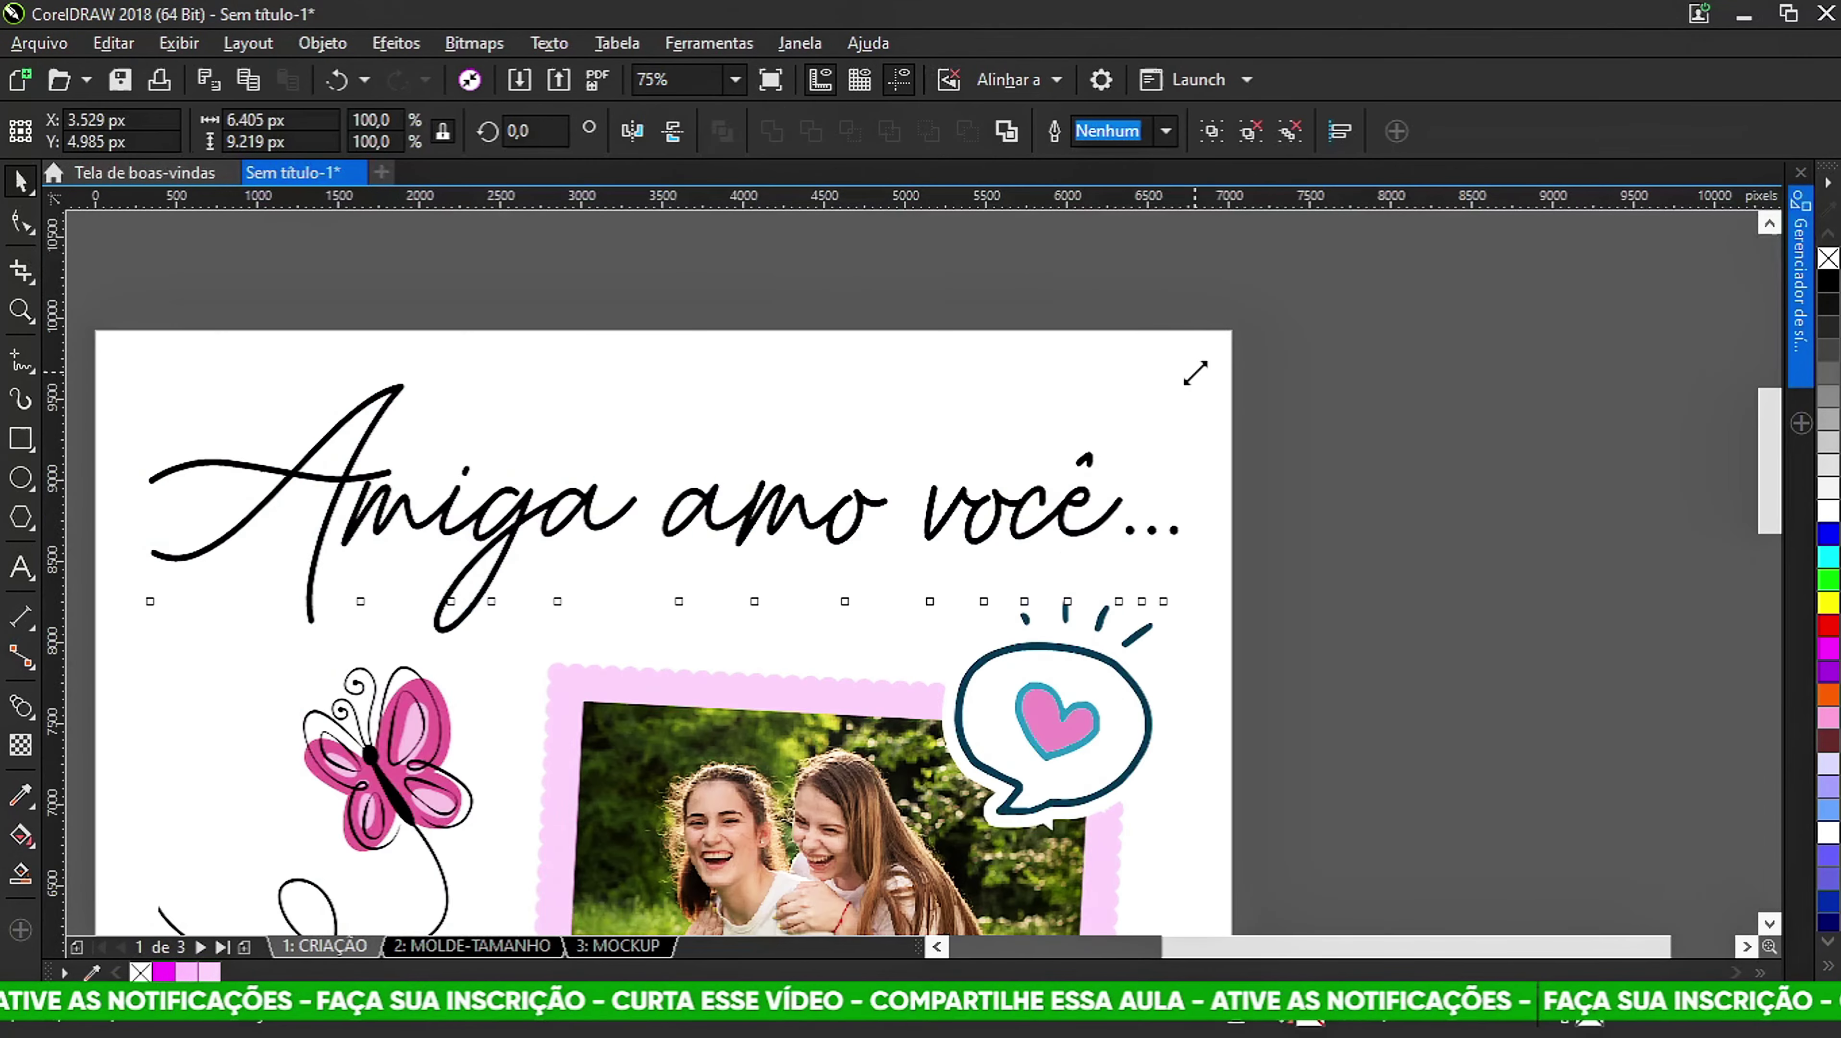
mouse_move(1195, 370)
left_mouse_down()
mouse_move(1225, 347)
mouse_move(1203, 348)
left_mouse_up()
scroll(913, 397, "down", 2)
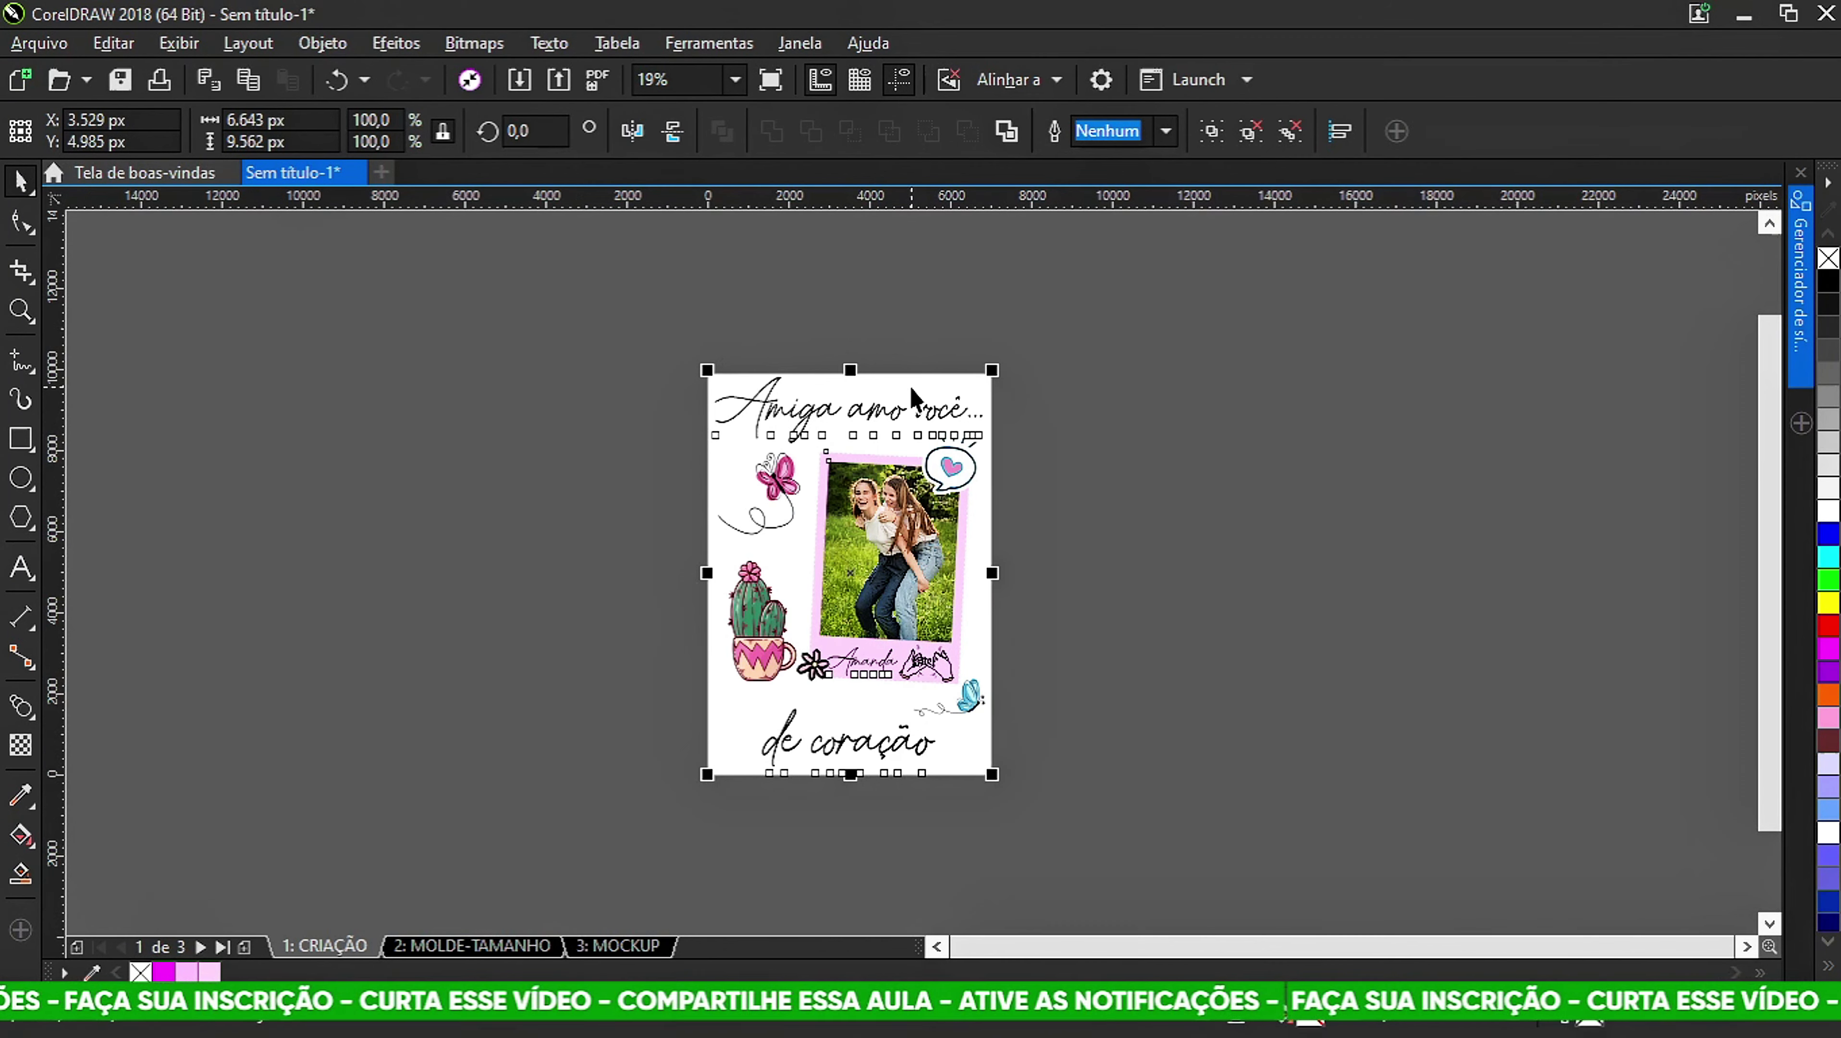
scroll(766, 518, "up", 1)
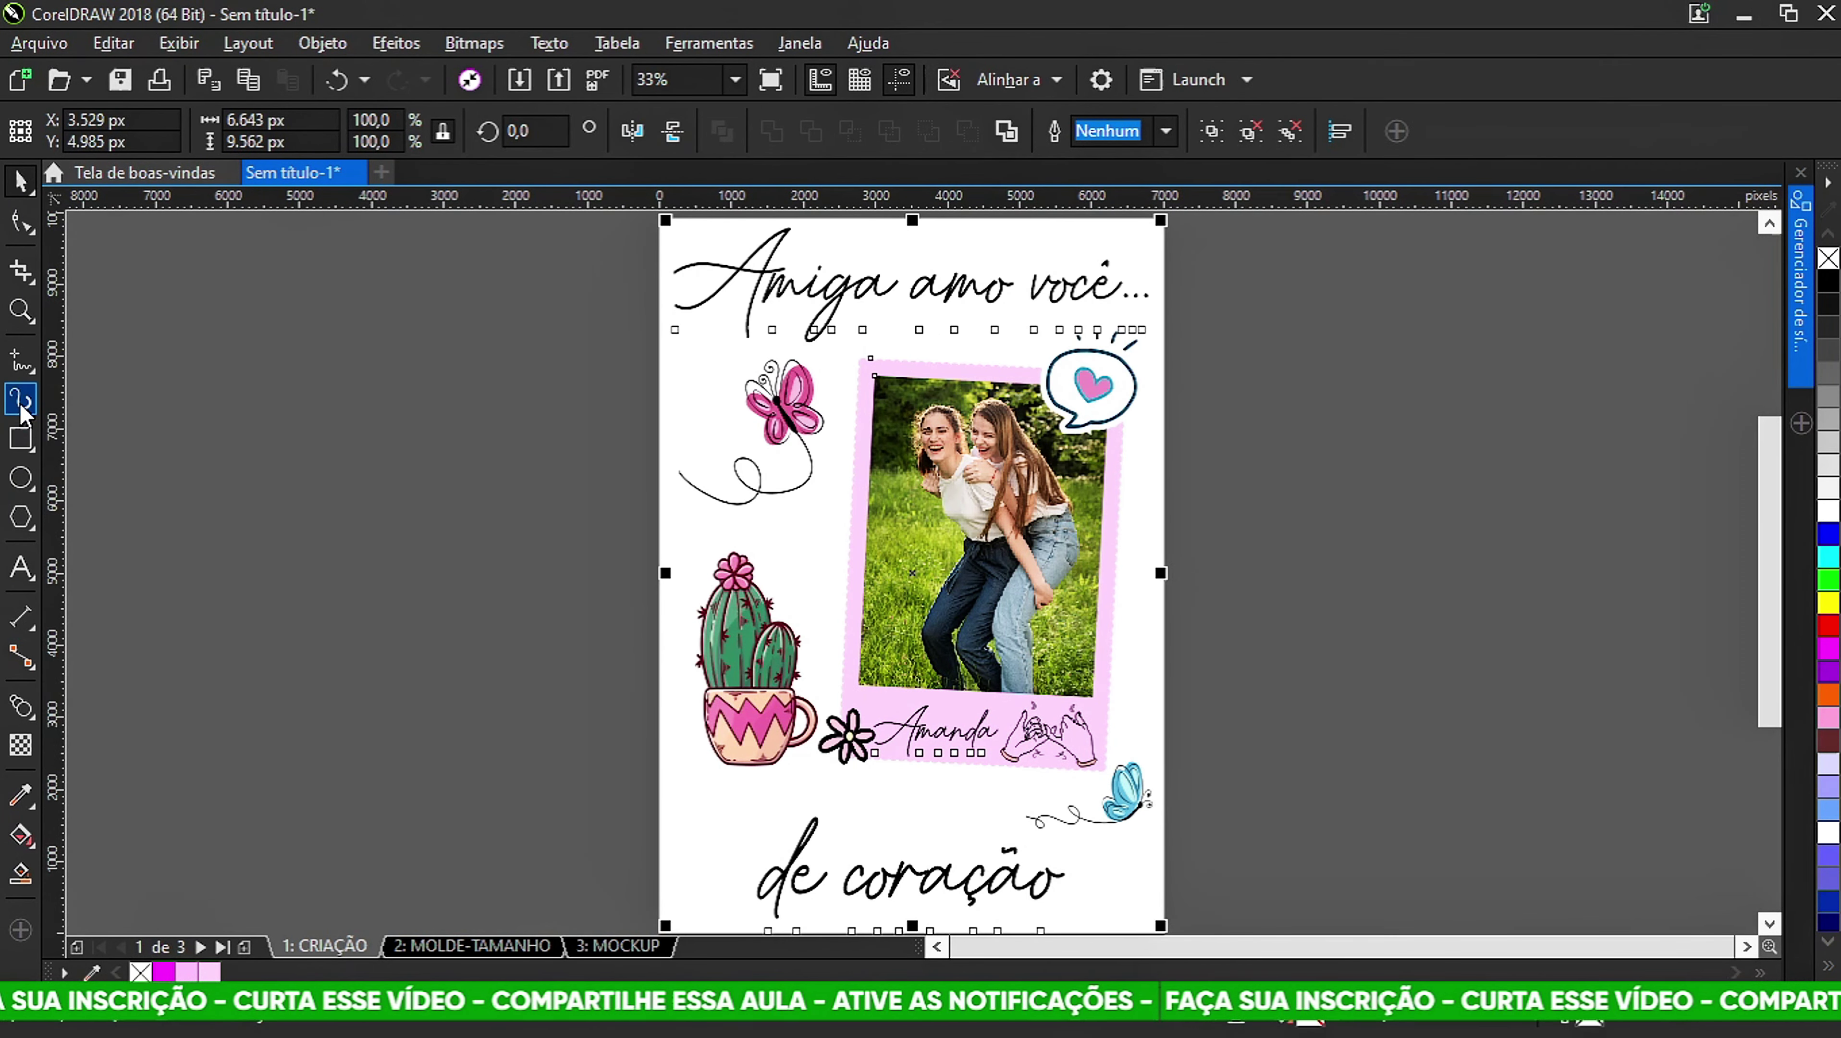
Create a page-sized rectangle around the artwork and remove its outline.
double_click(20, 438)
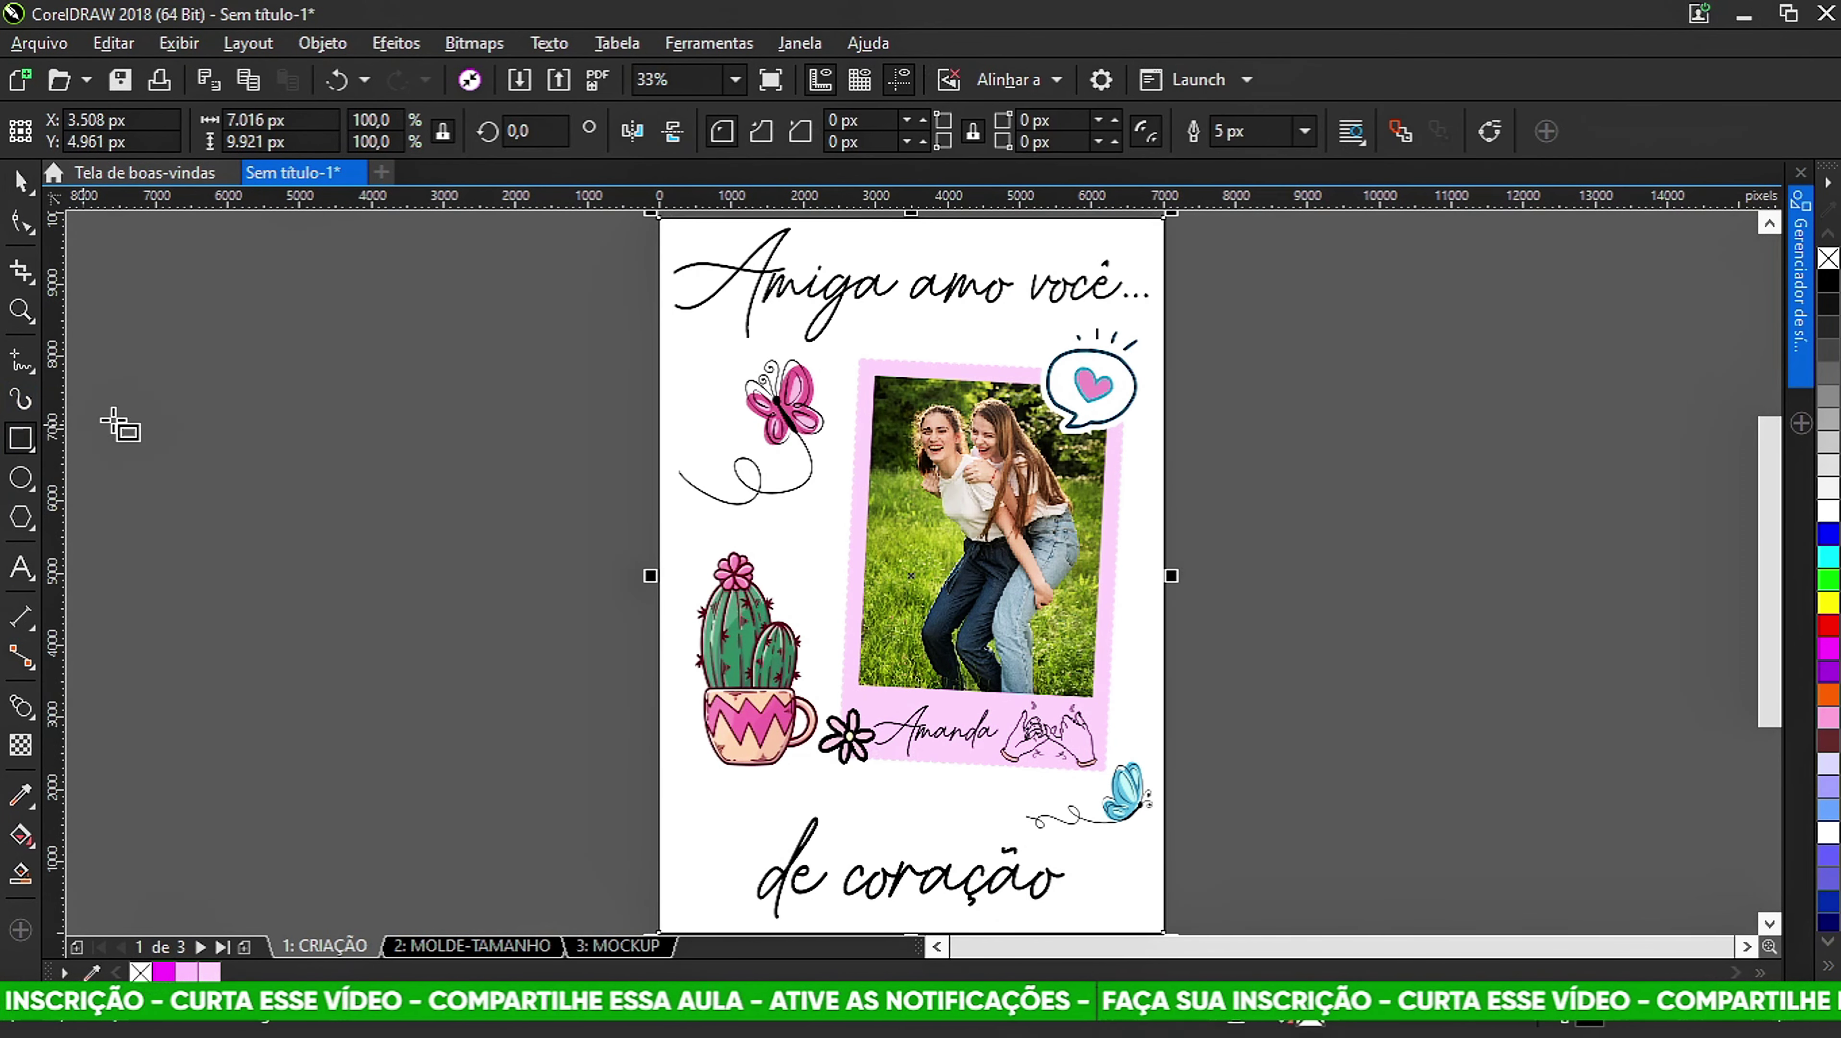
right_click(1829, 261)
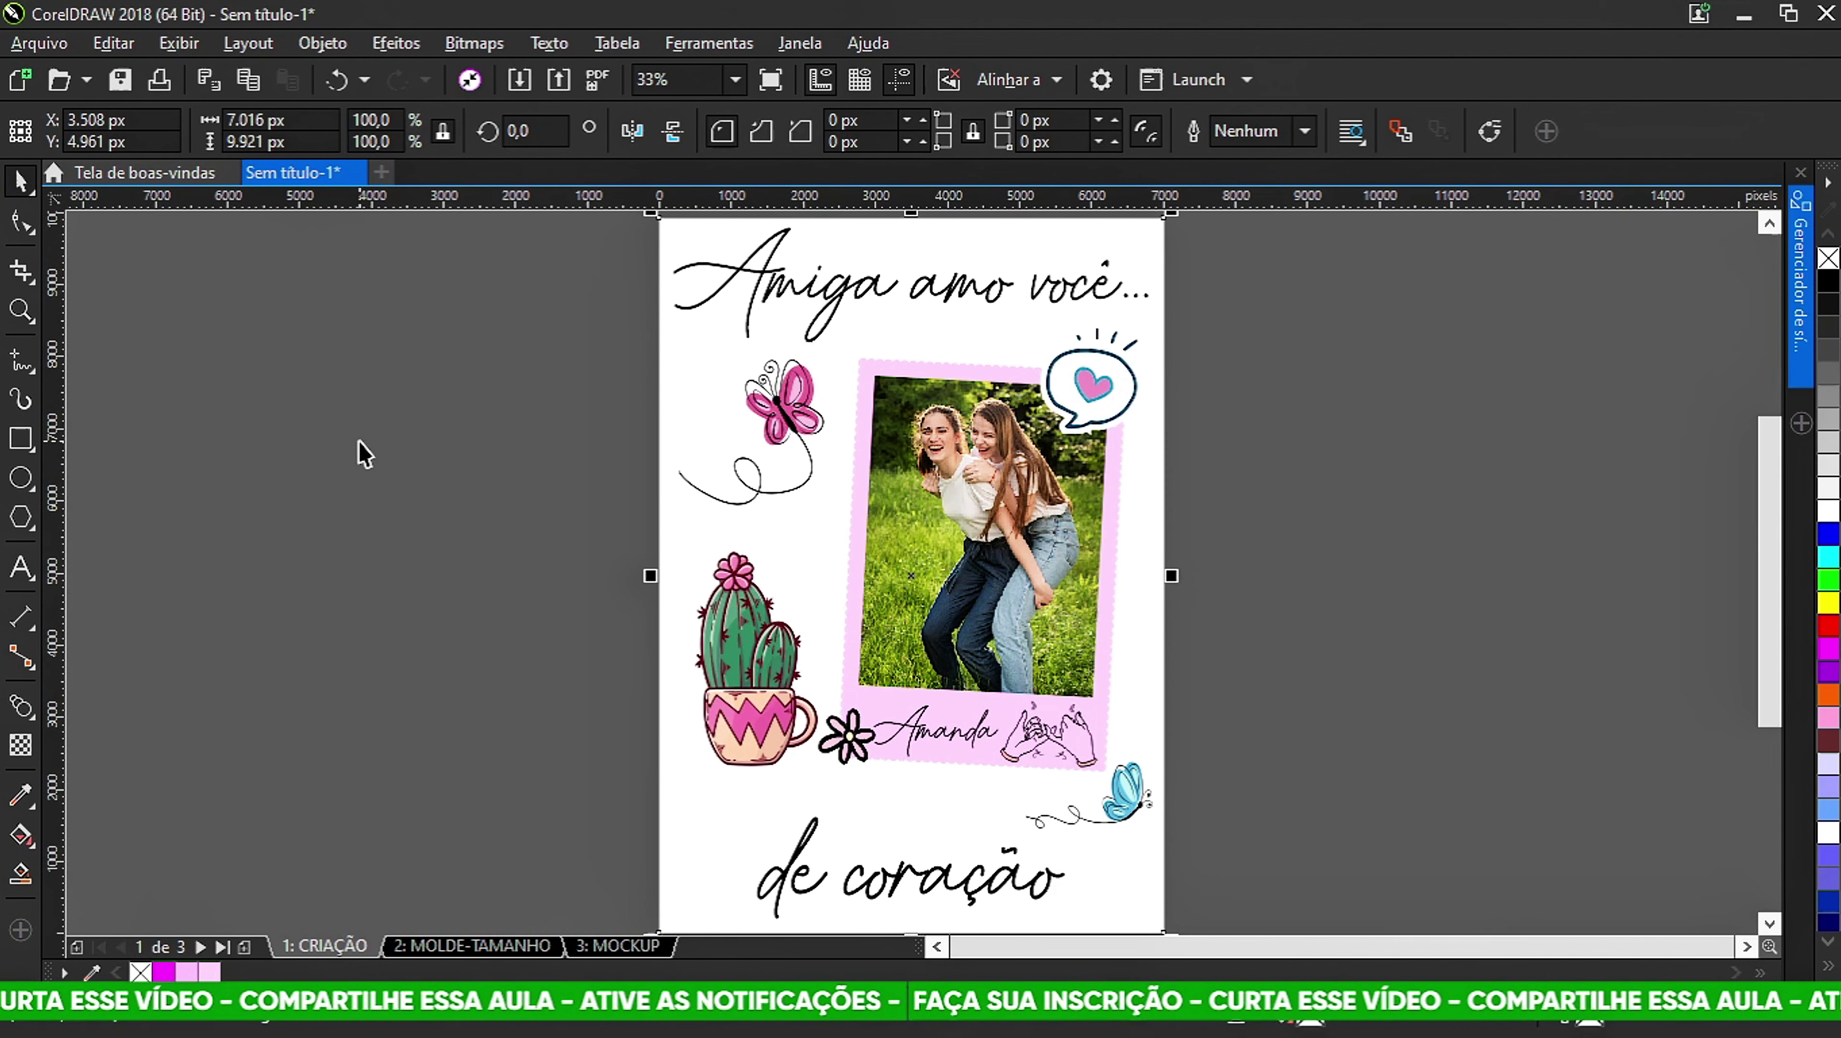
left_click(420, 526)
Duplicate the artwork together with its page-sized rectangle beside the page's left edge and group the copy.
scroll(752, 563, "down", 2)
left_click_drag(595, 394, 1052, 794)
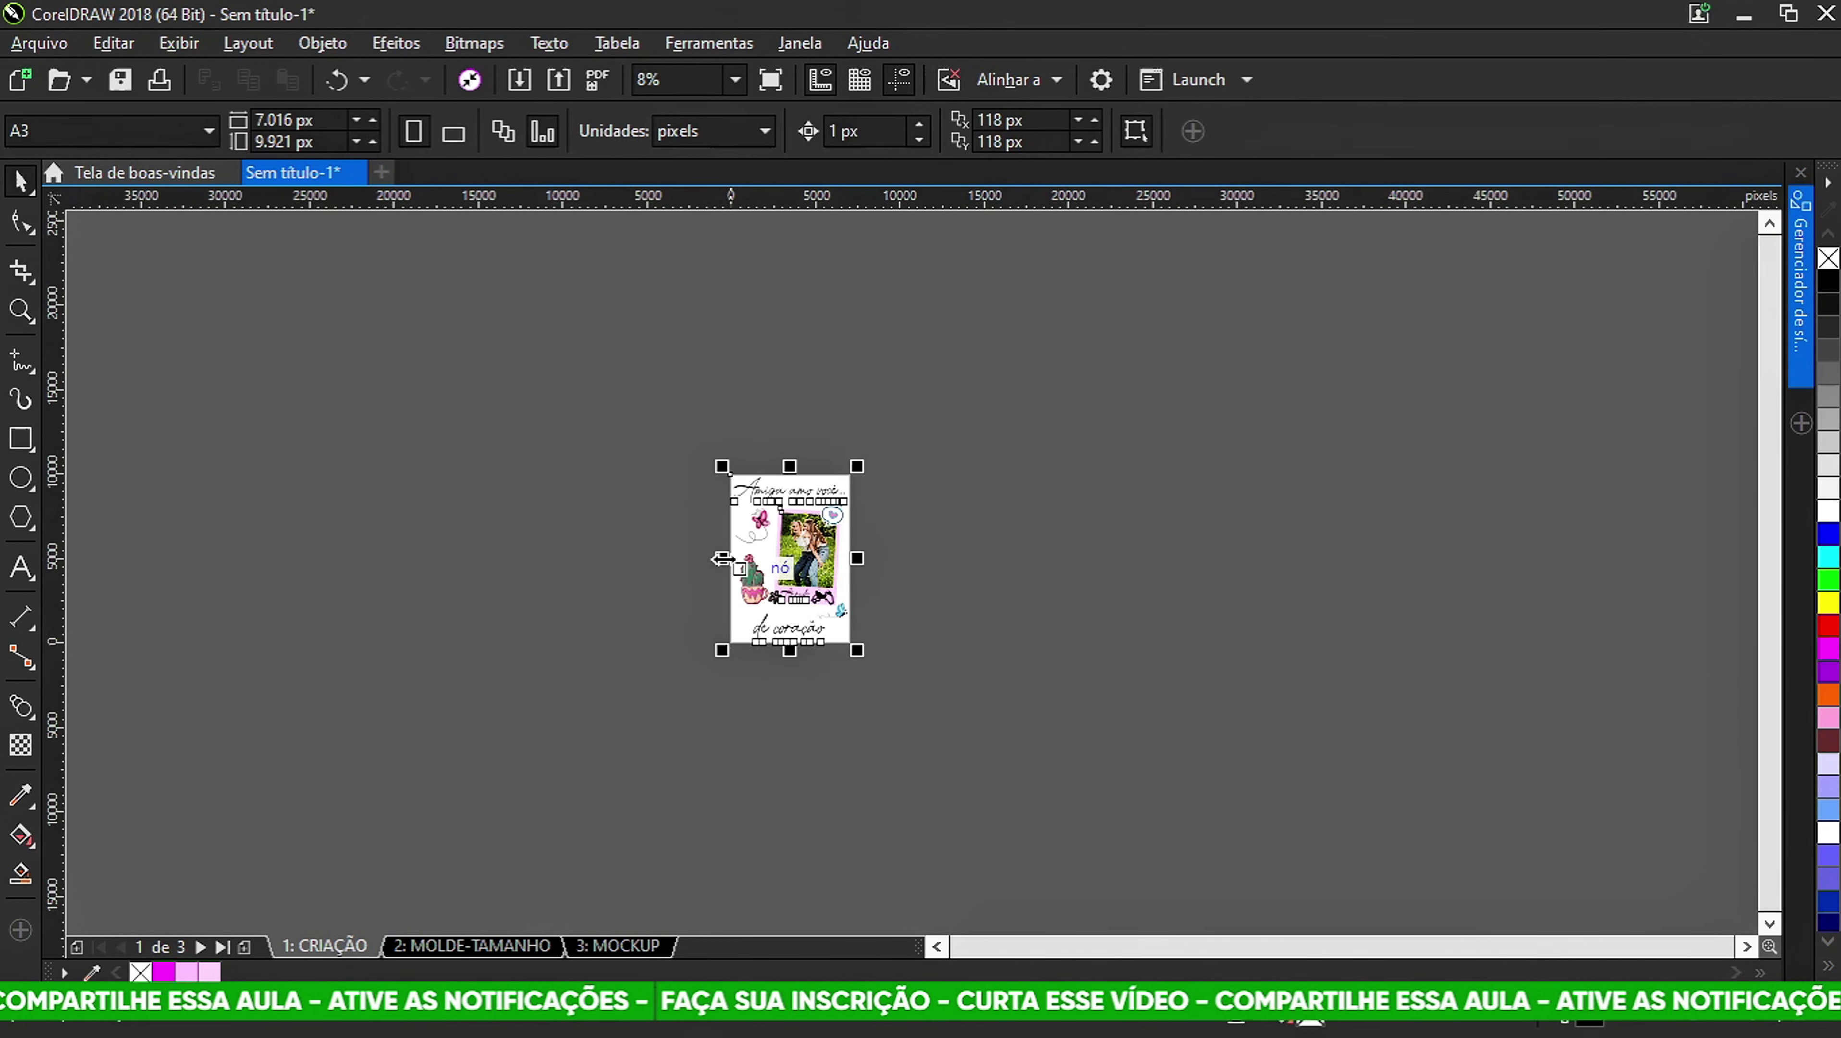
scroll(715, 553, "up", 1)
left_click_drag(846, 570, 528, 569)
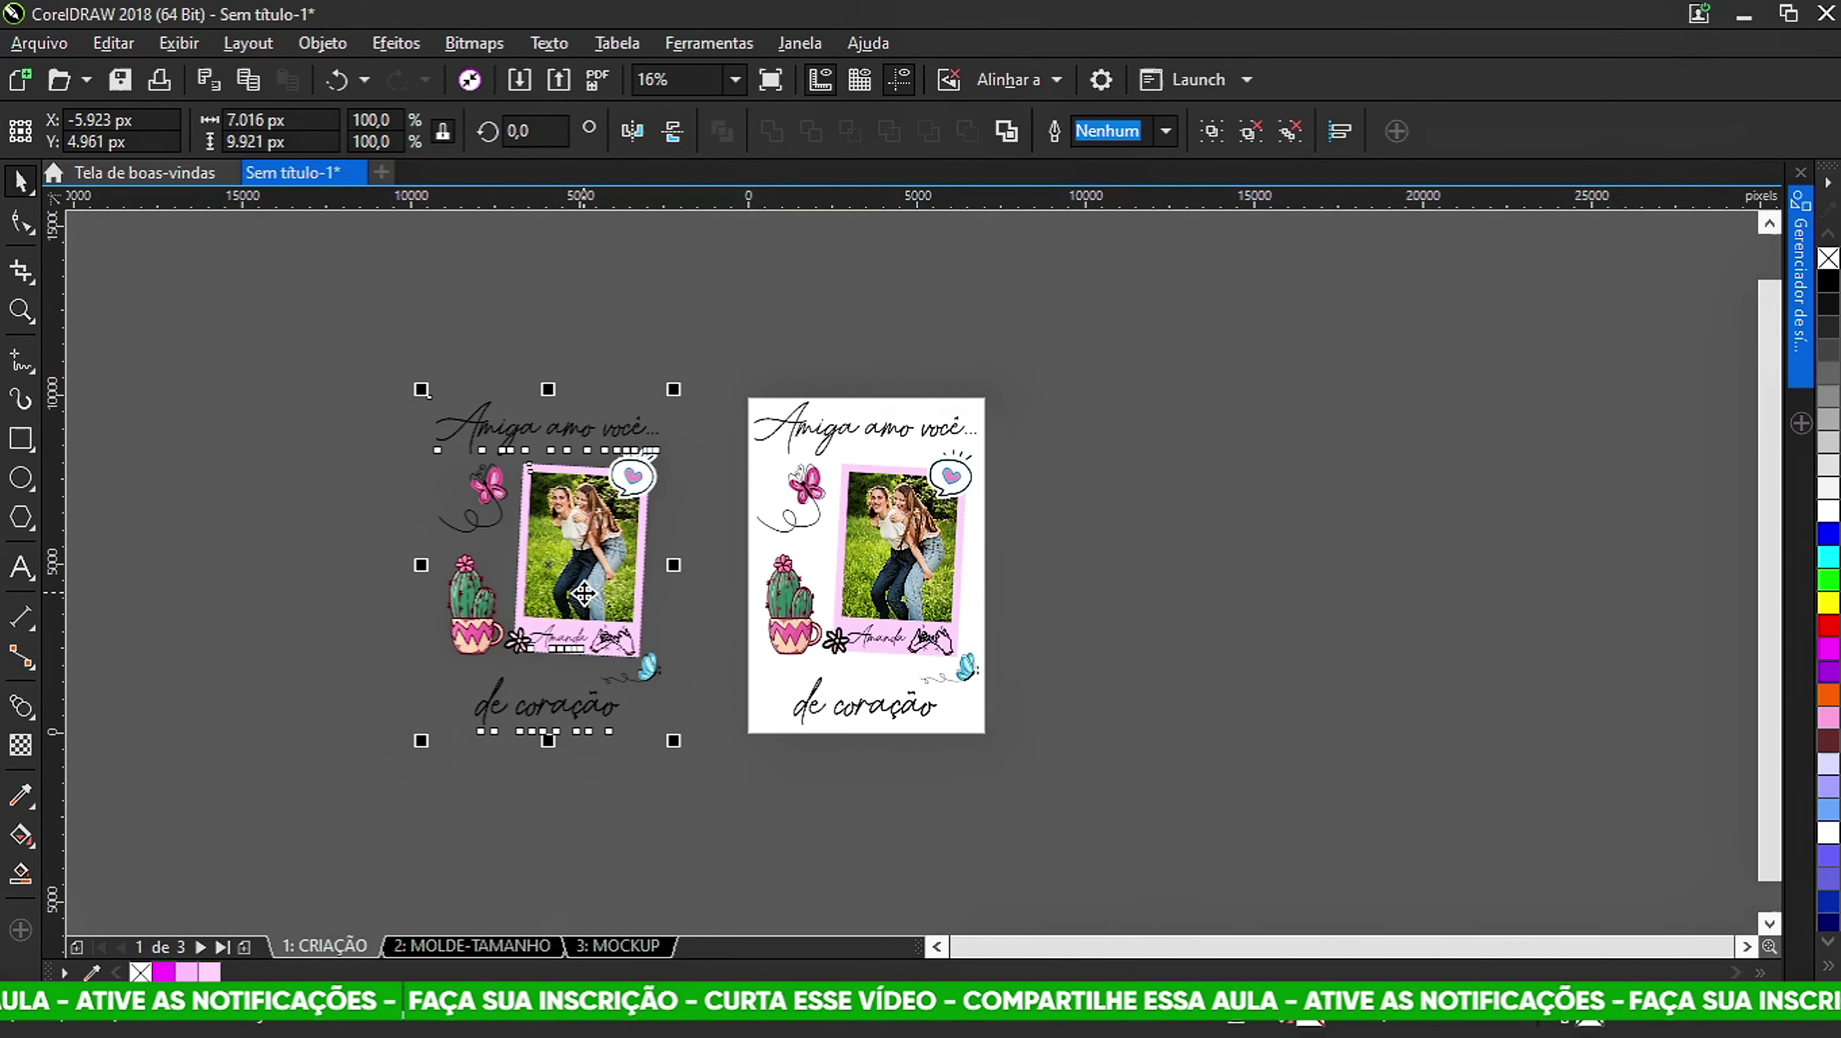
key("ctrl+g")
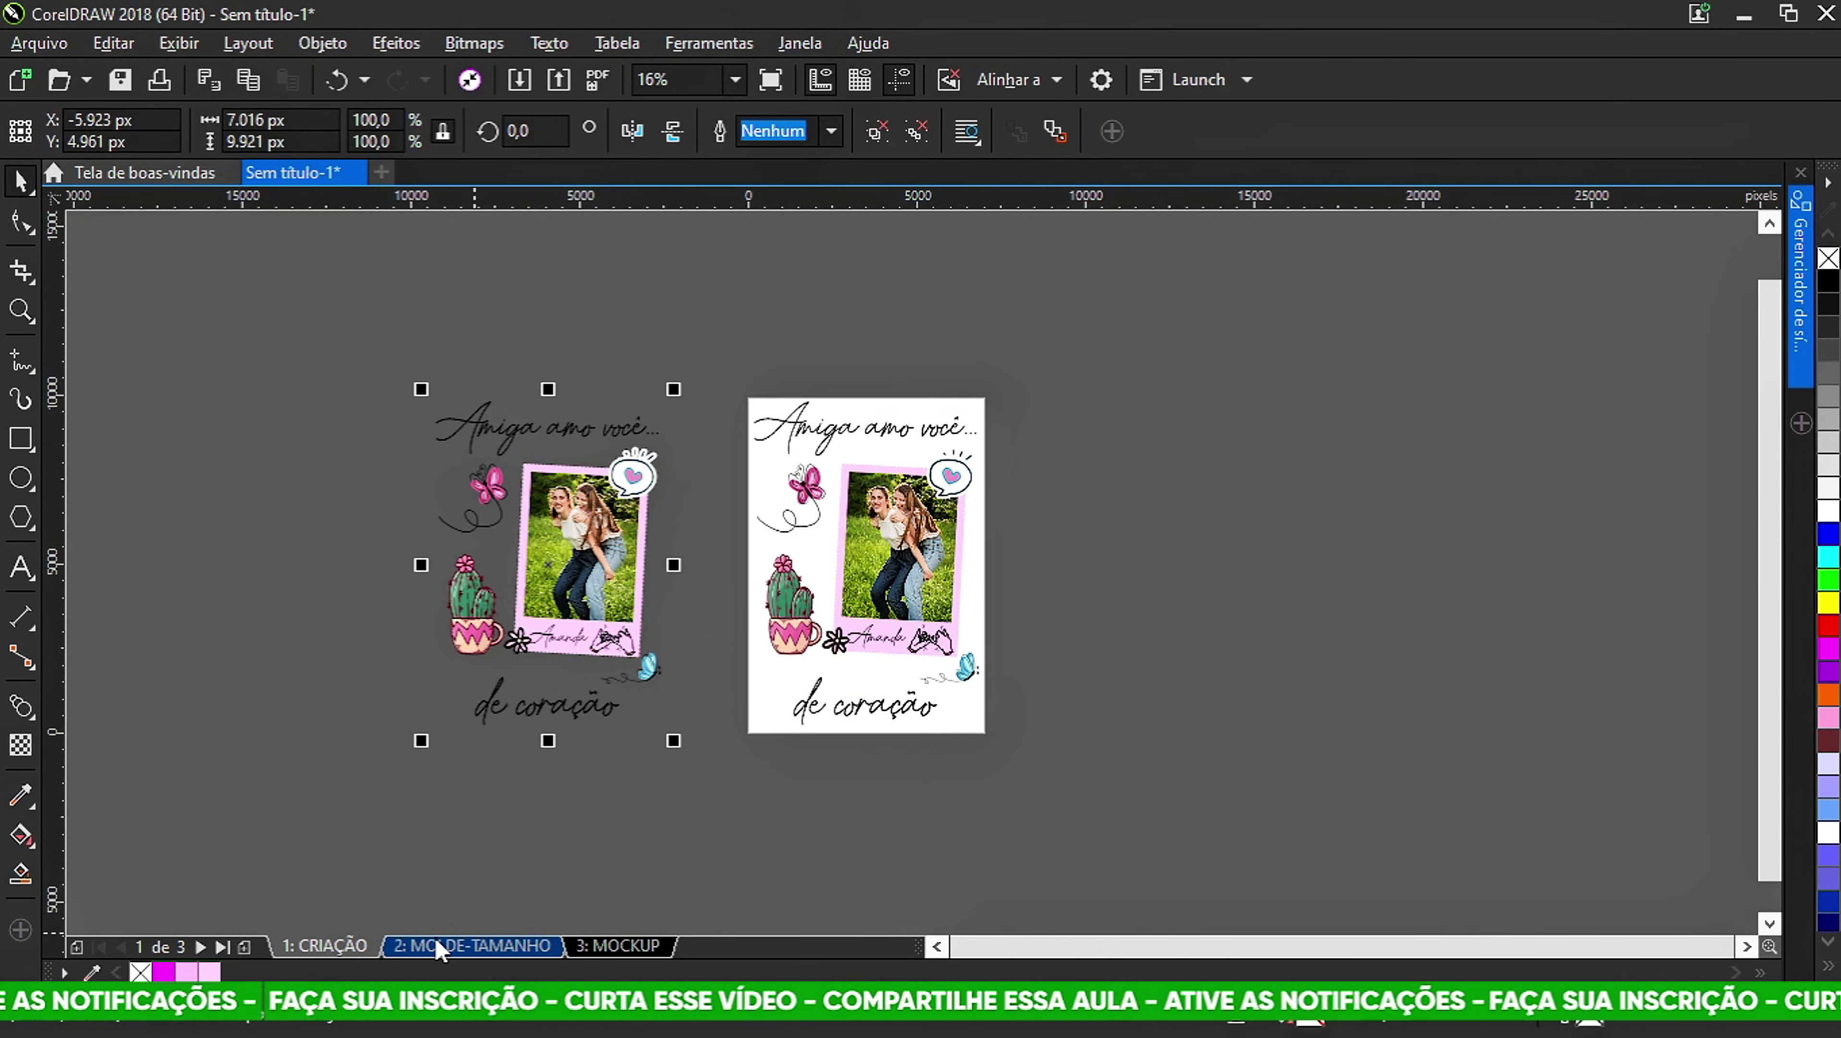
On the MOLDE-TAMANHO page, move the grouped print onto the shirt's front piece, centred horizontally below the neckline.
left_click(458, 946)
scroll(821, 686, "down", 3)
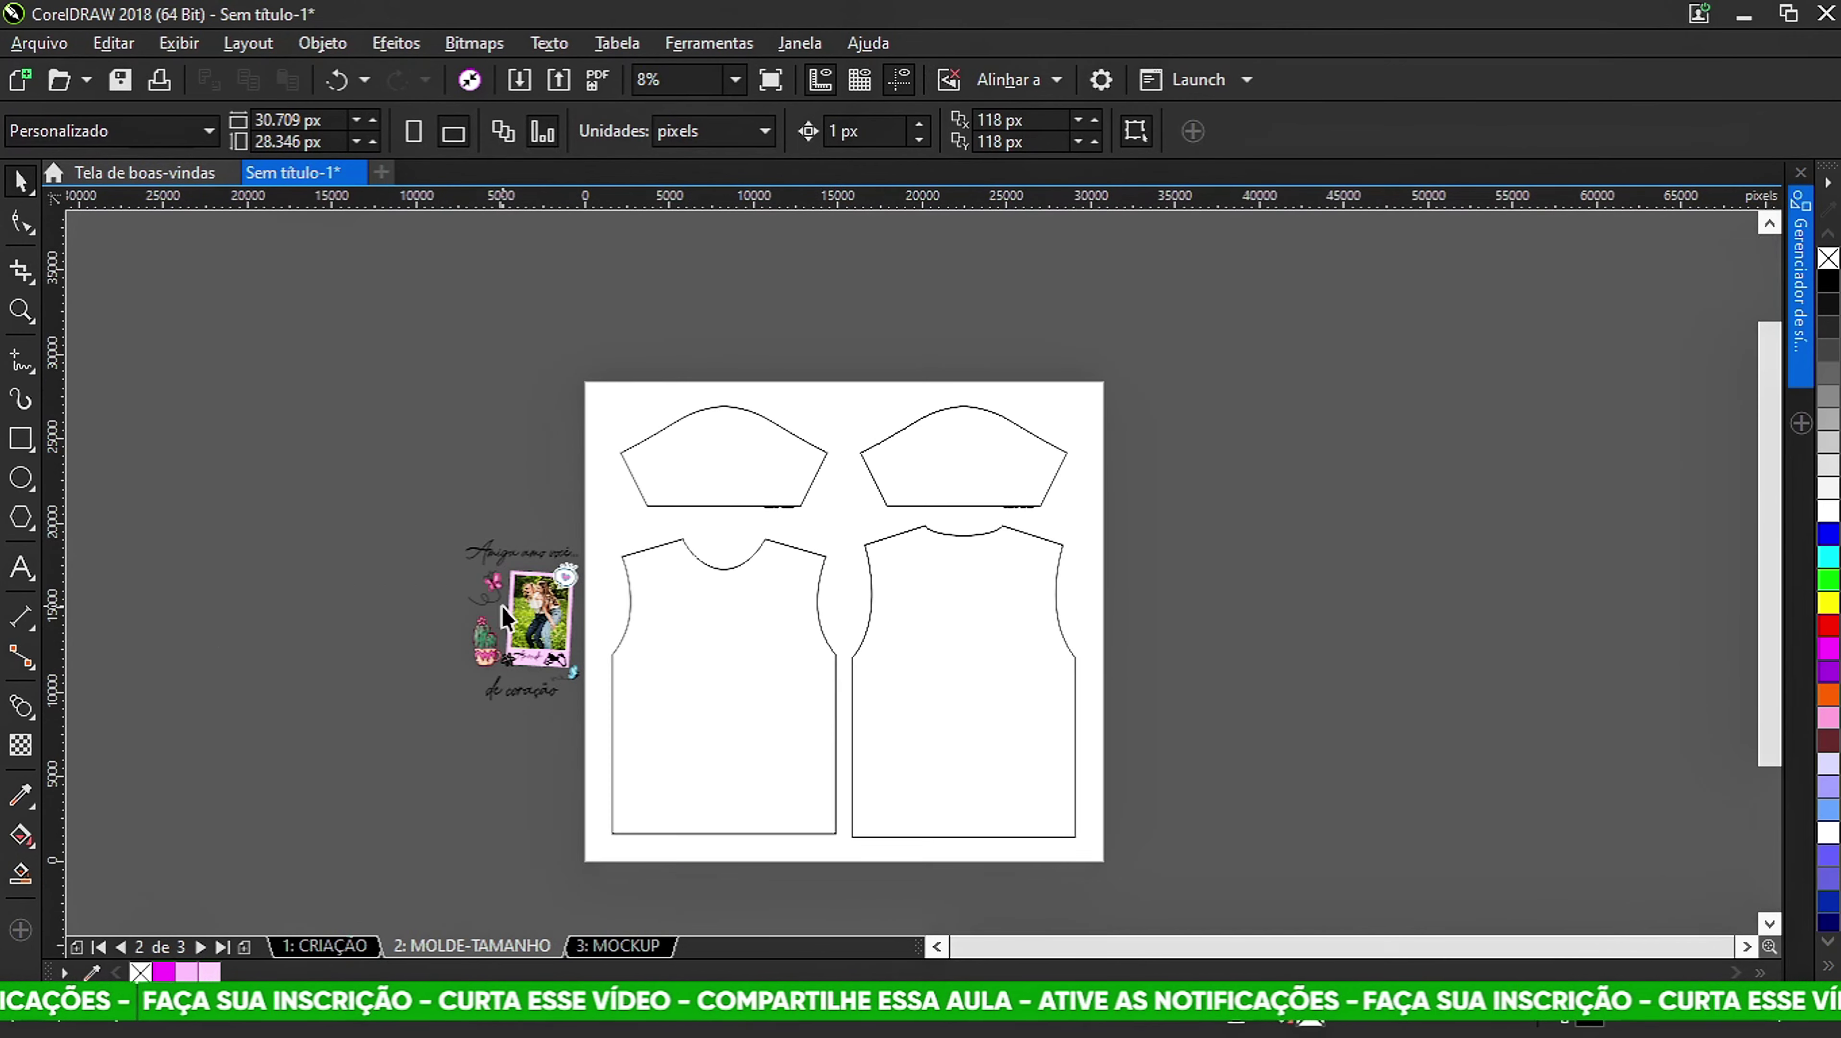
left_click_drag(686, 864, 687, 864)
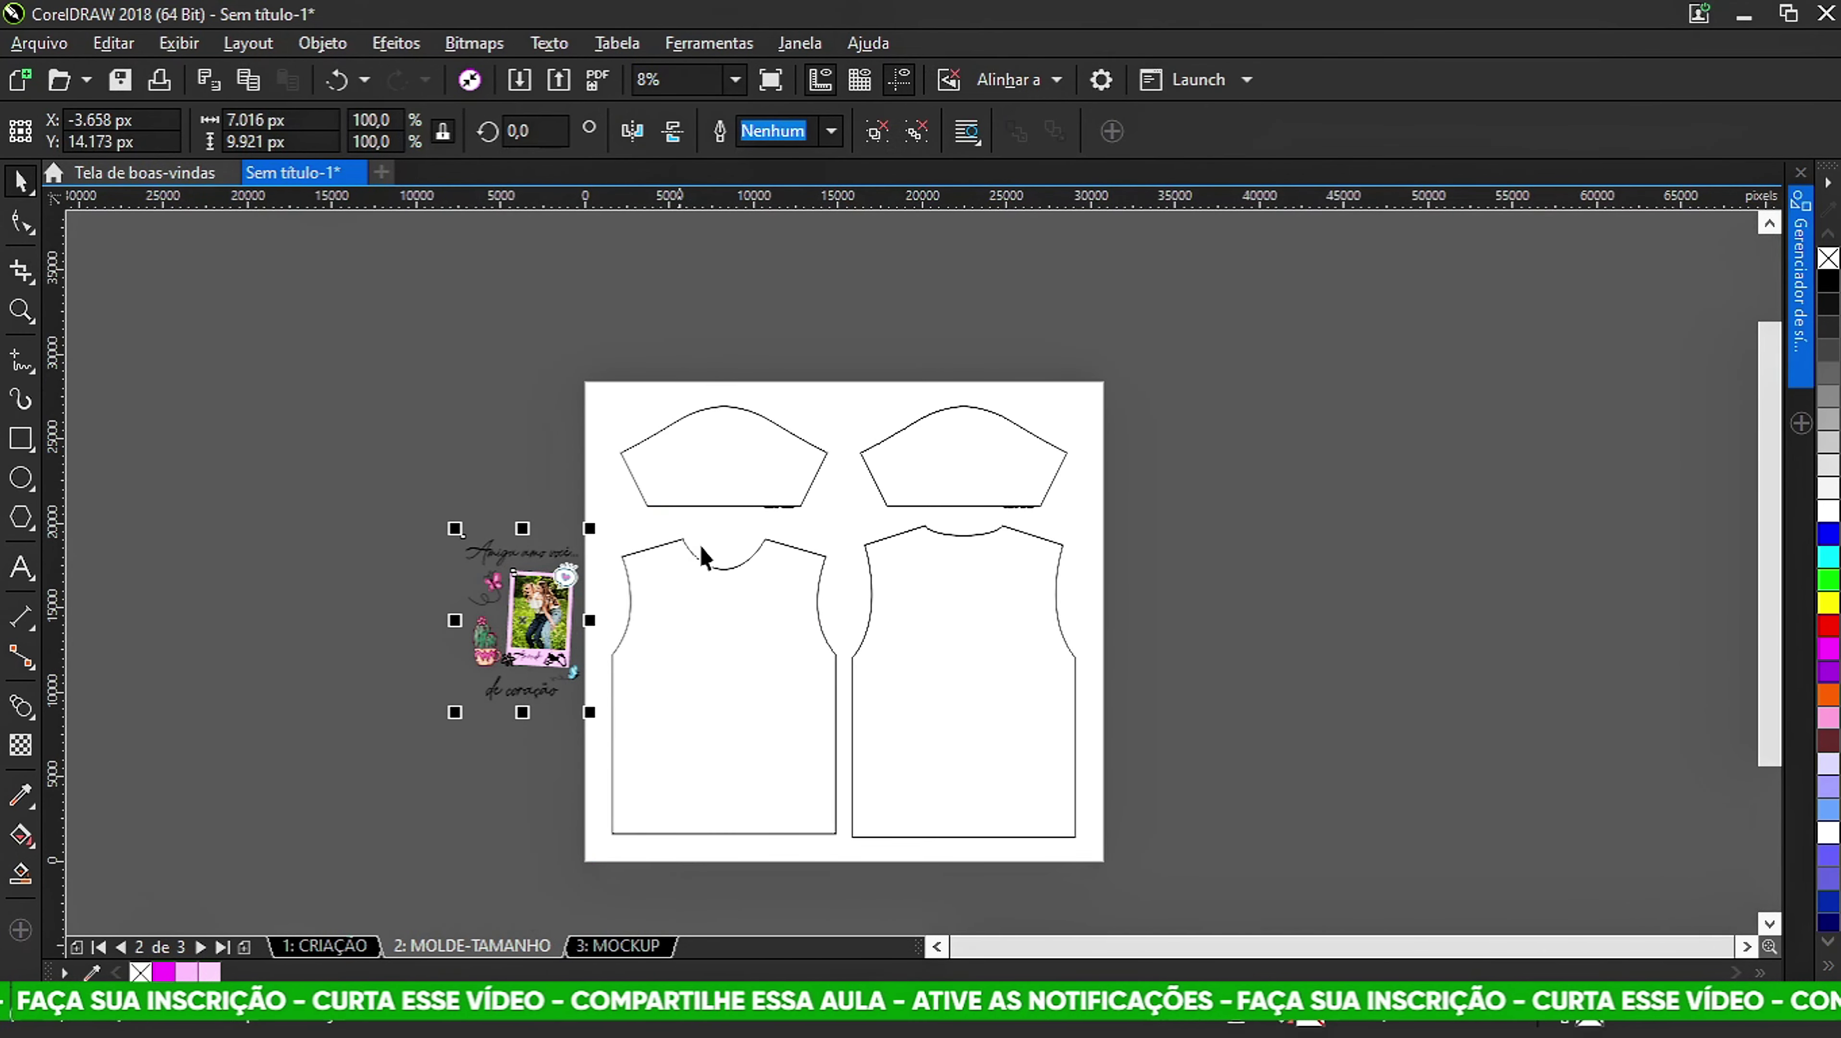
scroll(772, 500, "up", 10)
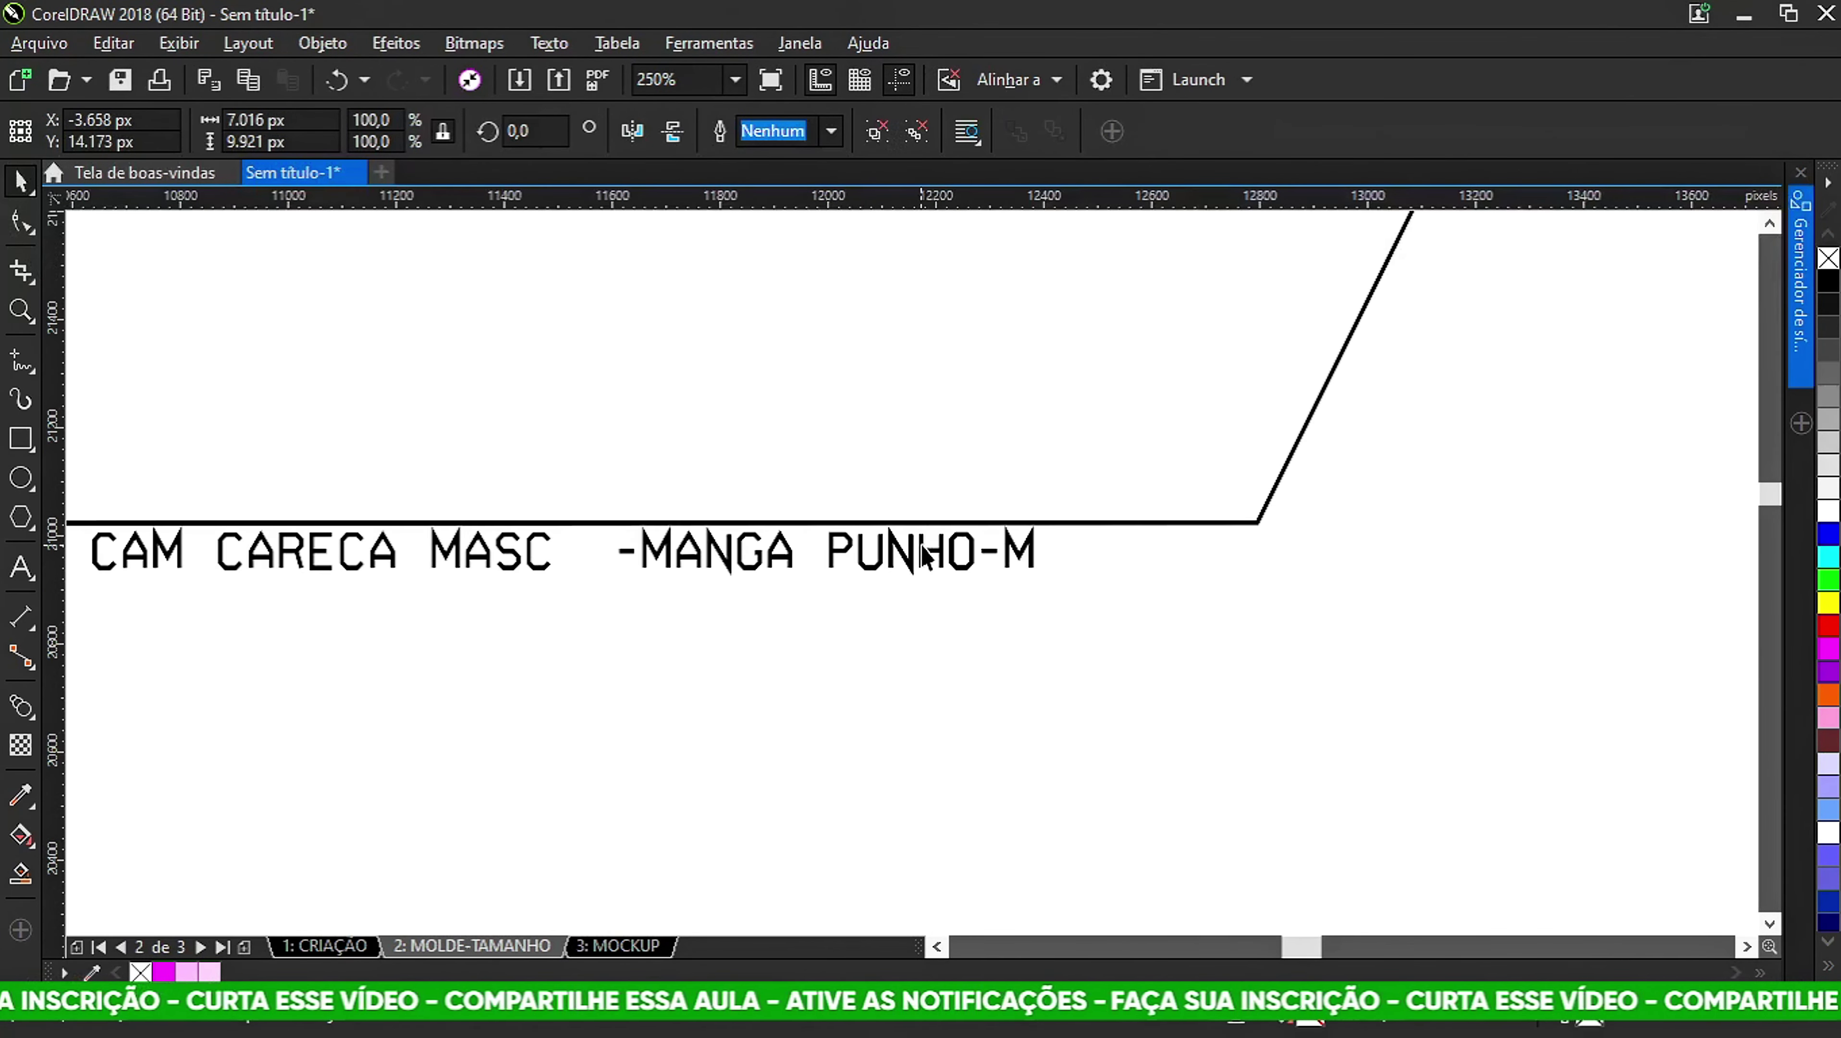
scroll(989, 530, "down", 10)
scroll(925, 592, "up", 3)
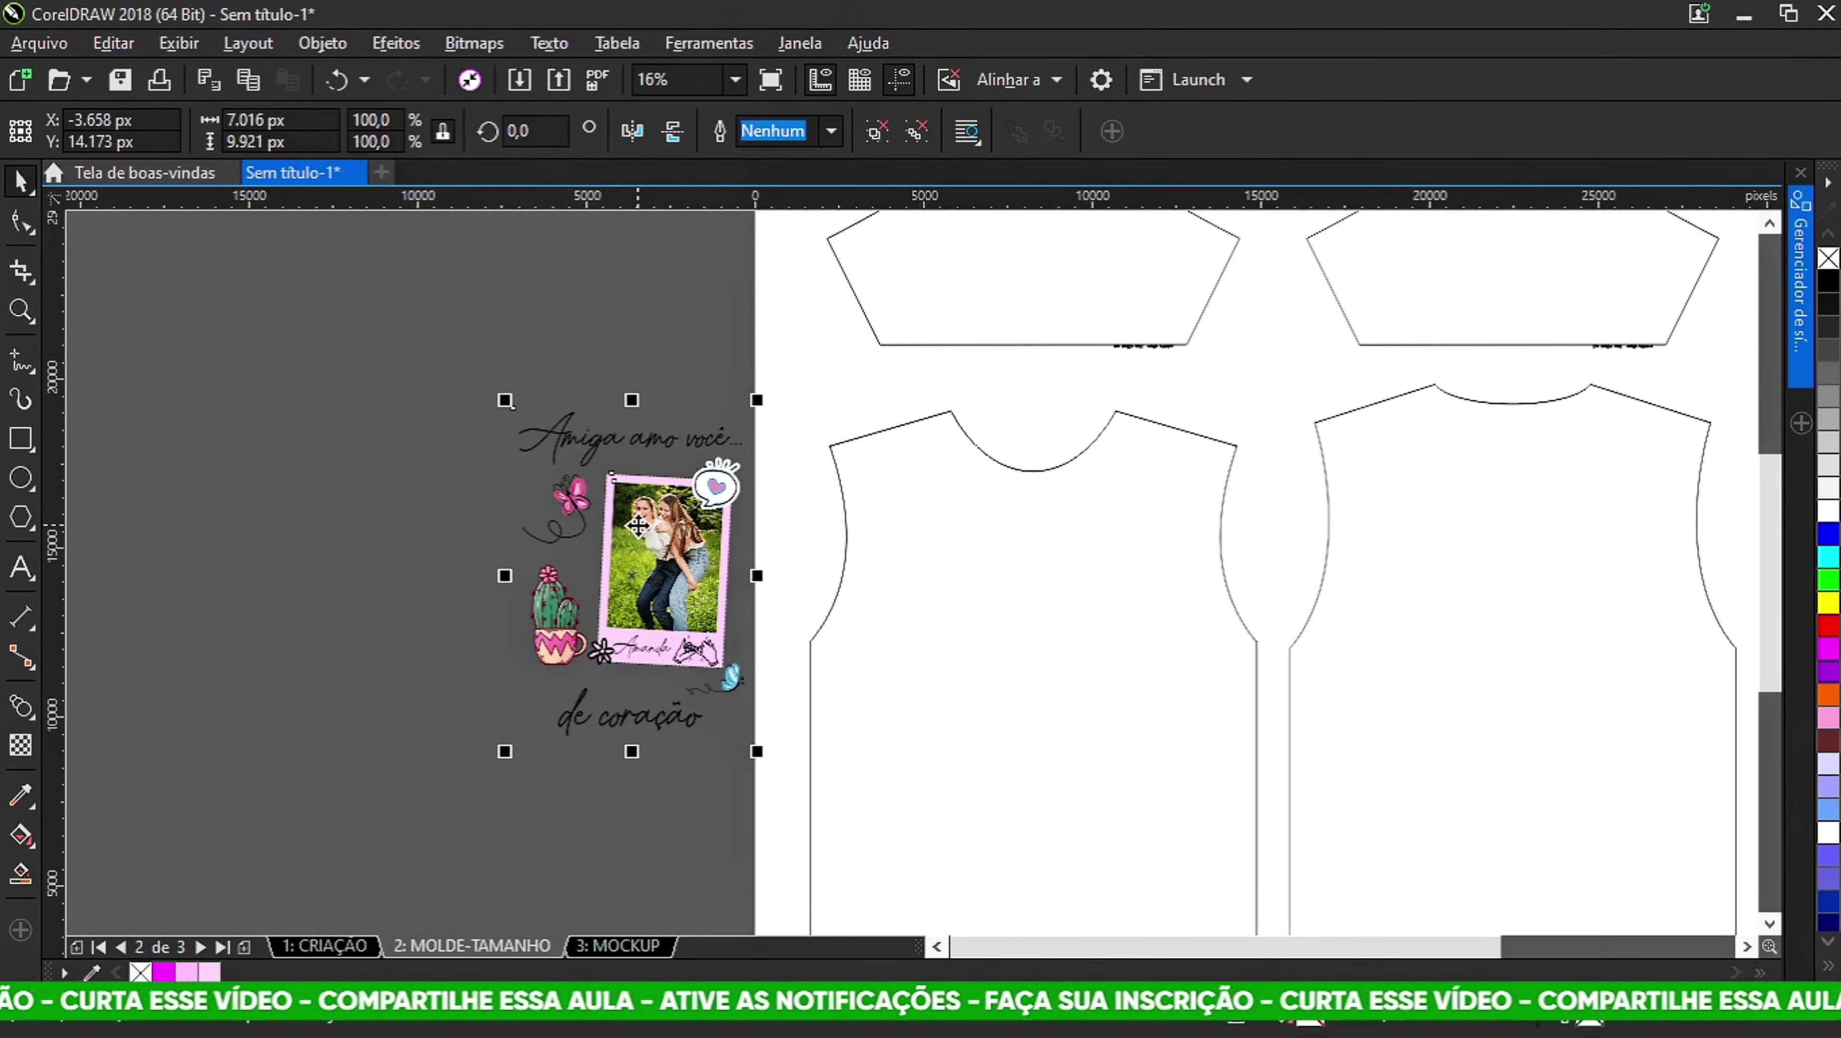
scroll(665, 575, "down", 2)
left_click_drag(665, 574, 832, 623)
scroll(836, 615, "up", 2)
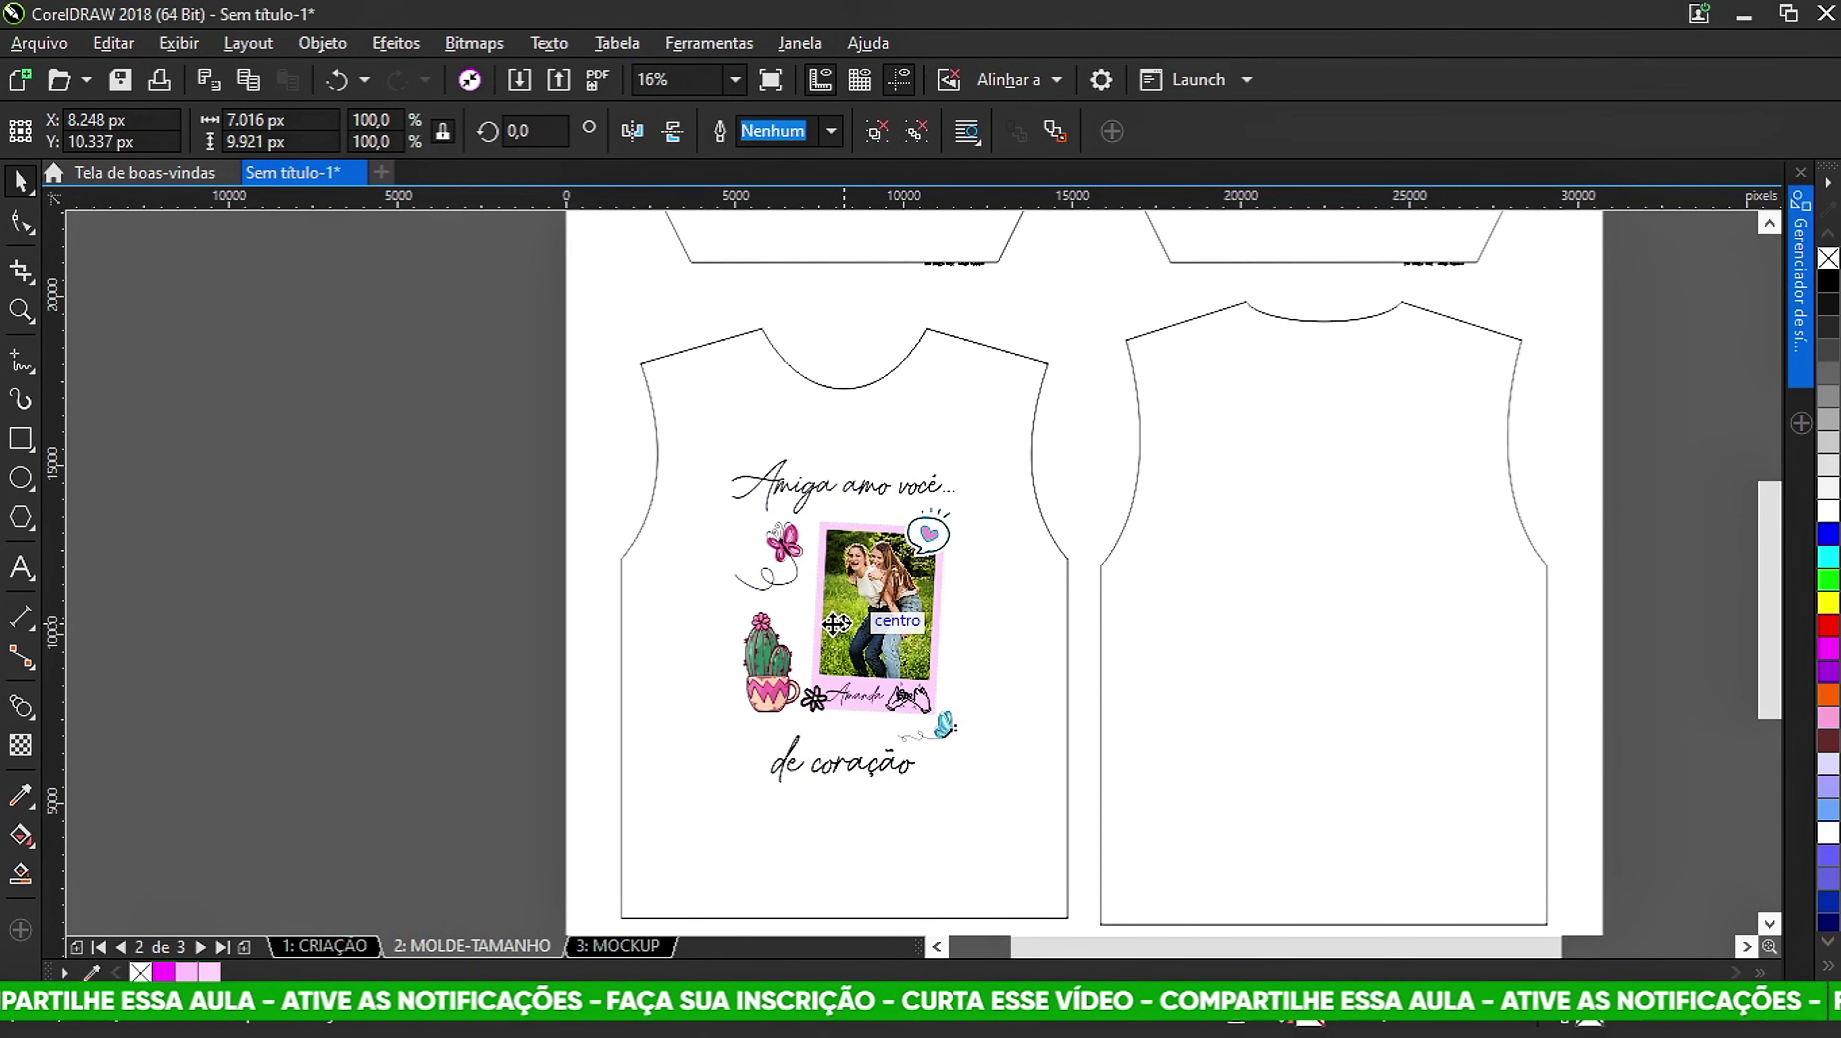
scroll(832, 624, "up", 2)
scroll(833, 624, "down", 2)
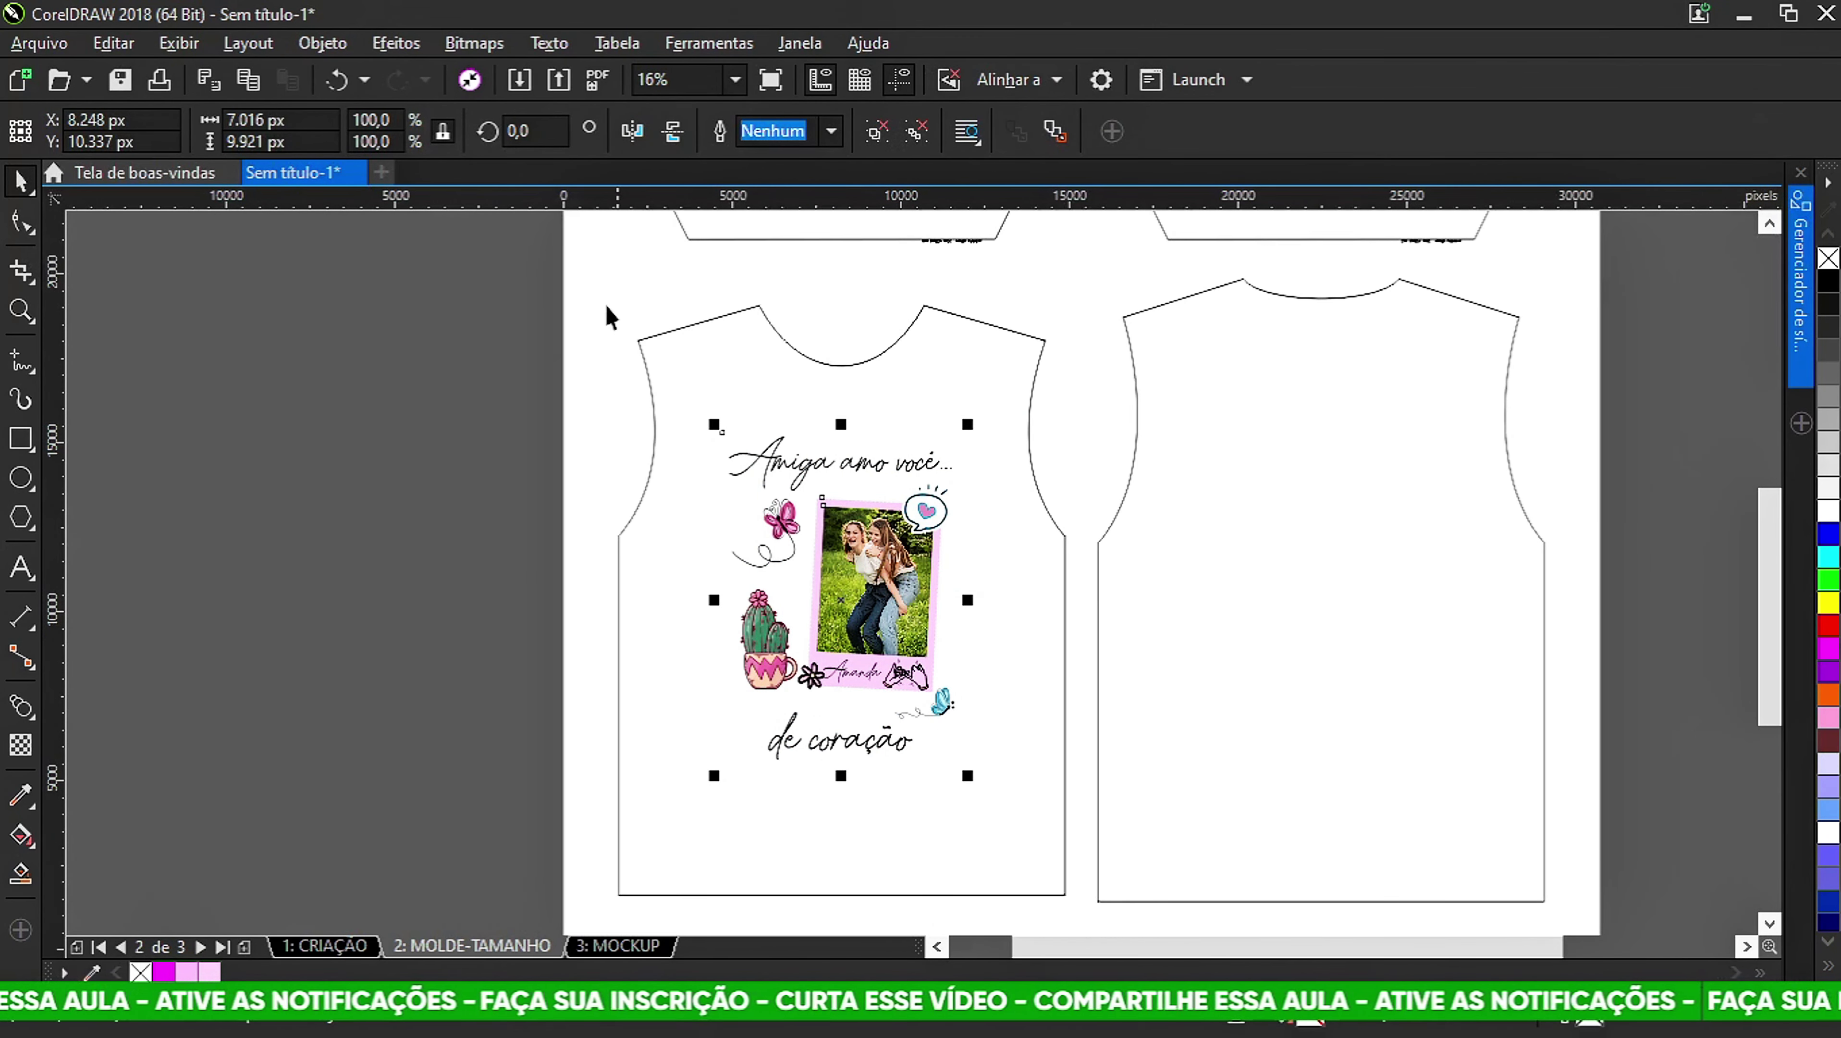
left_click(466, 280)
left_click_drag(585, 274, 1083, 640)
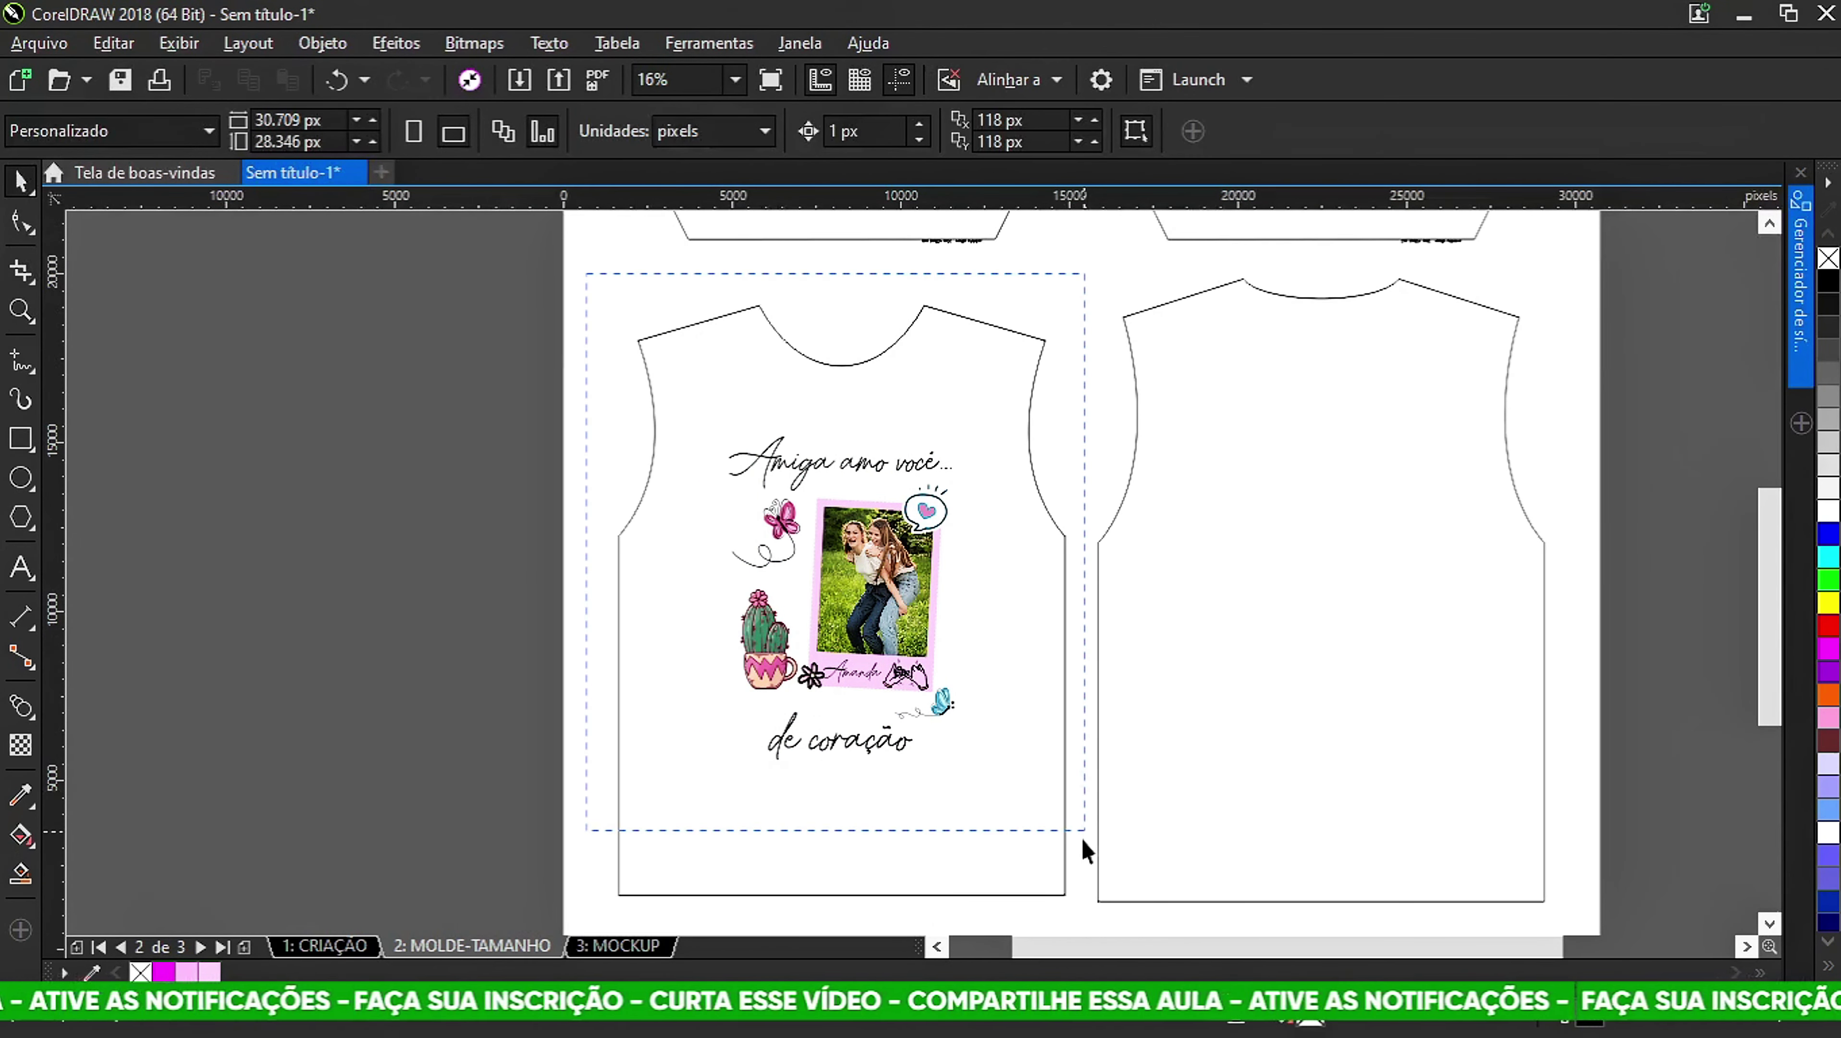
left_click_drag(1080, 889, 1077, 901)
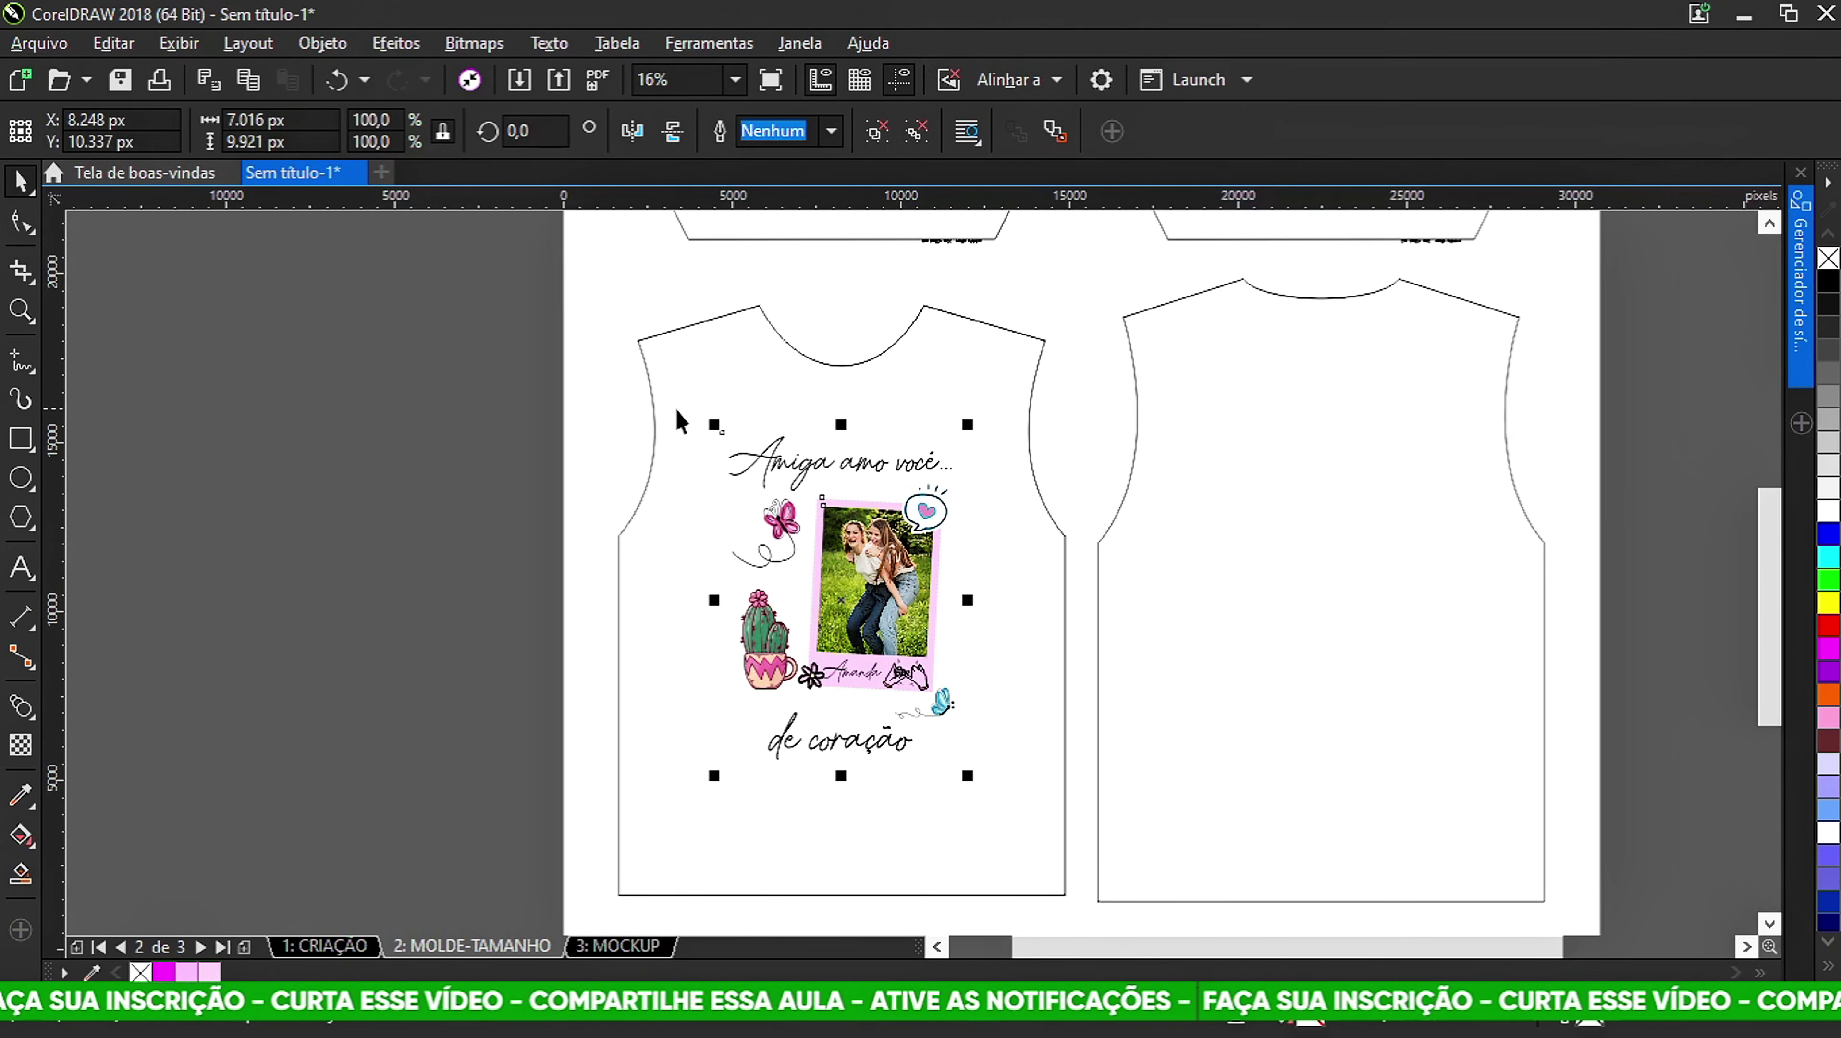
left_click_drag(403, 337, 1007, 811)
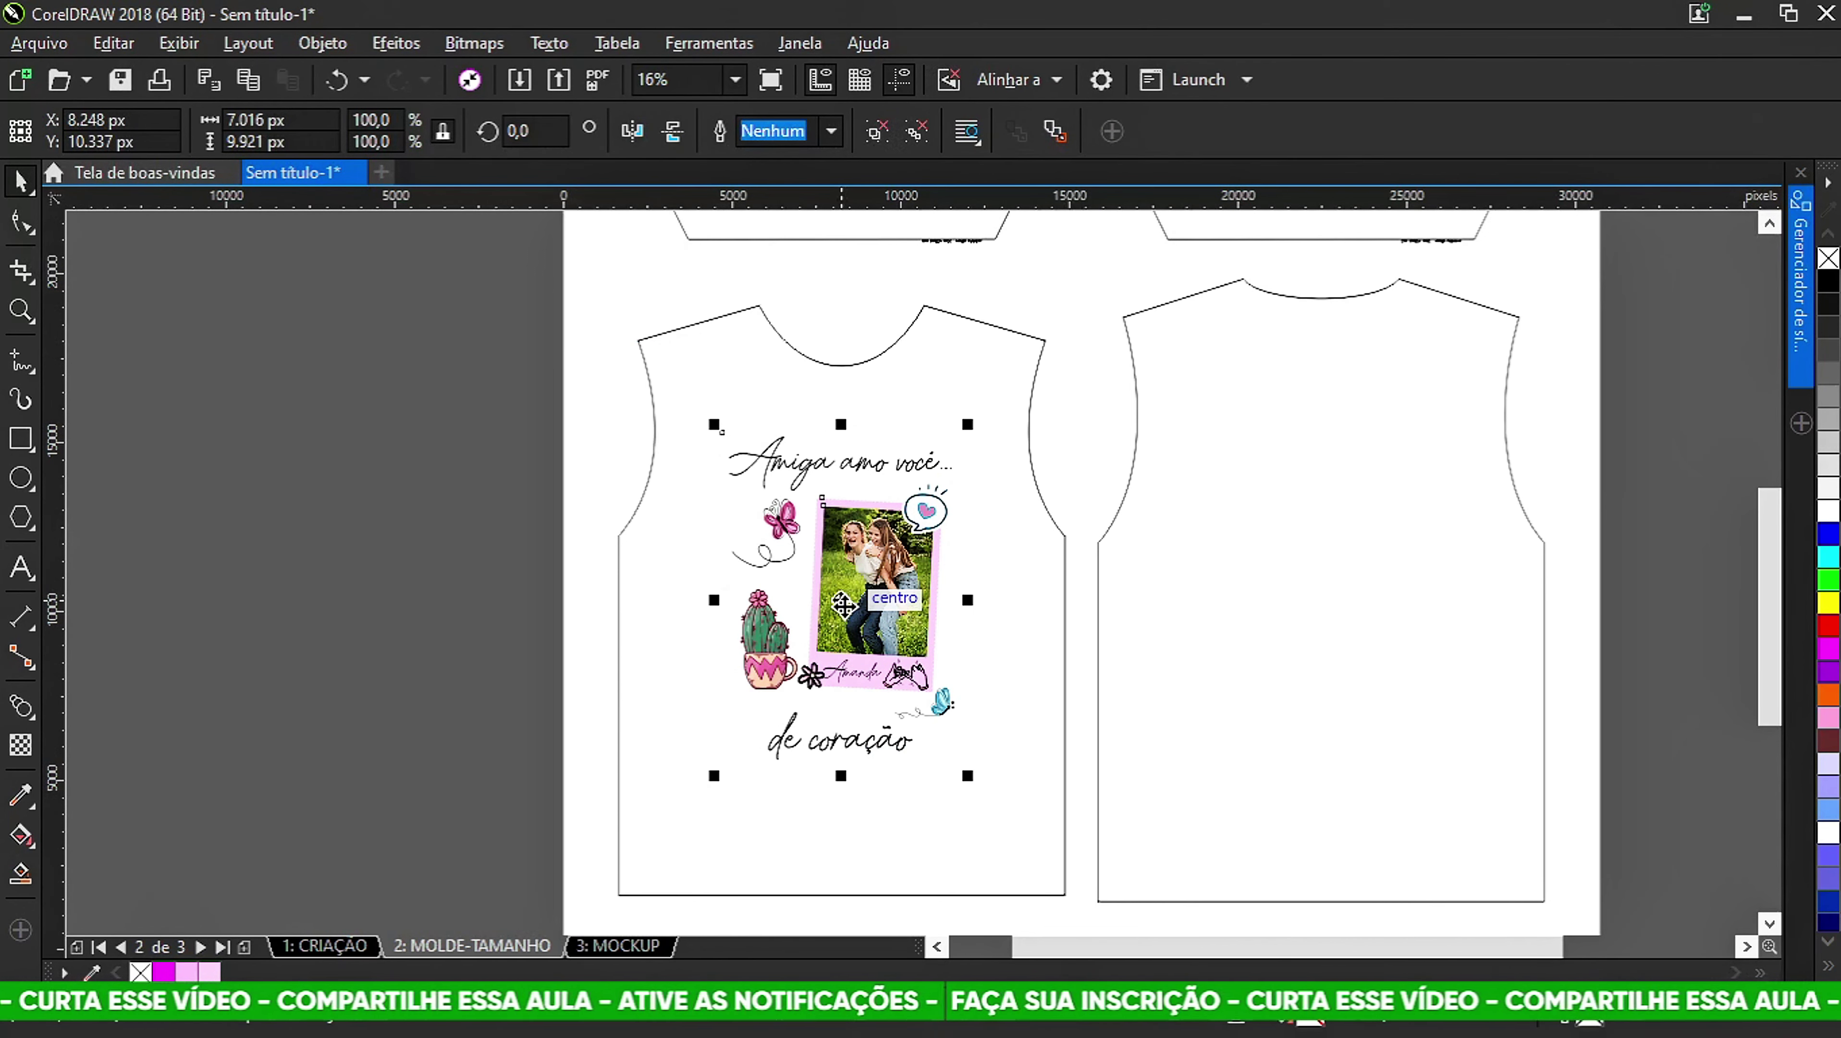
Adjust the print's horizontal position by hand on the front piece to about X 8.096 px.
left_click_drag(843, 603, 821, 603)
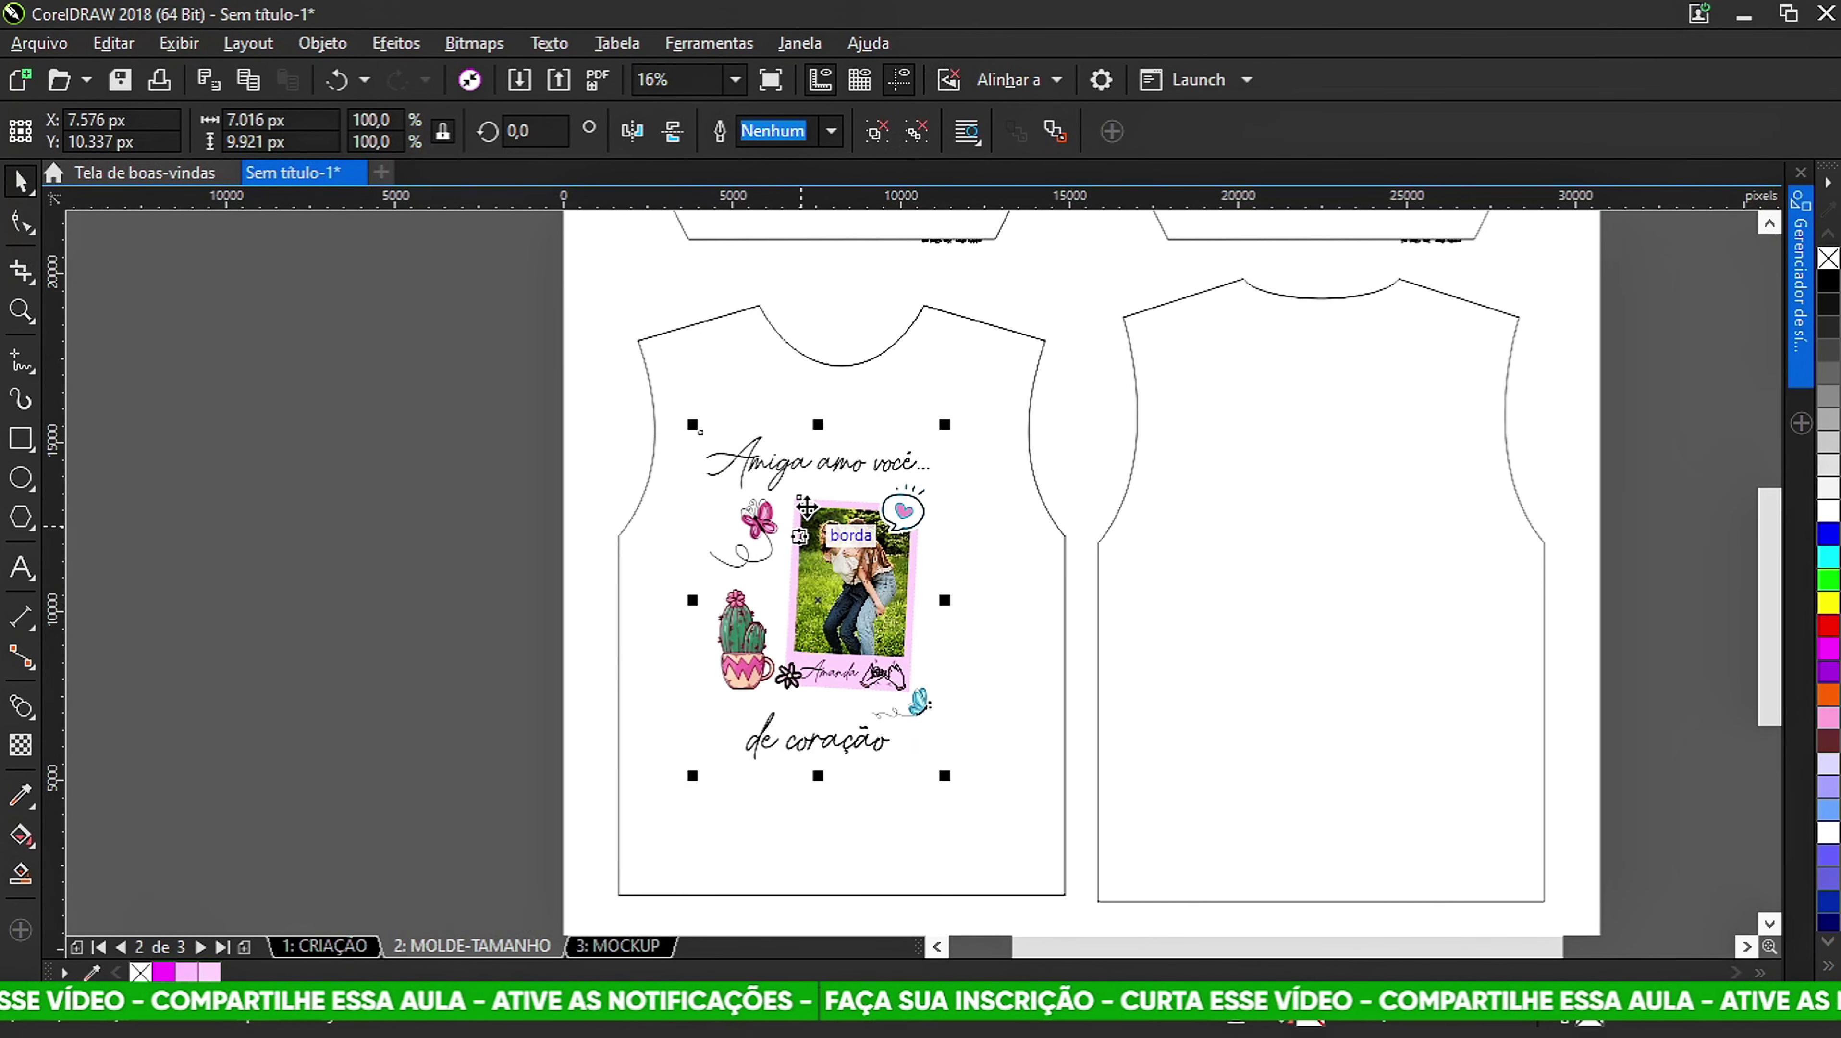
scroll(805, 506, "up", 3)
left_click_drag(844, 451, 879, 451)
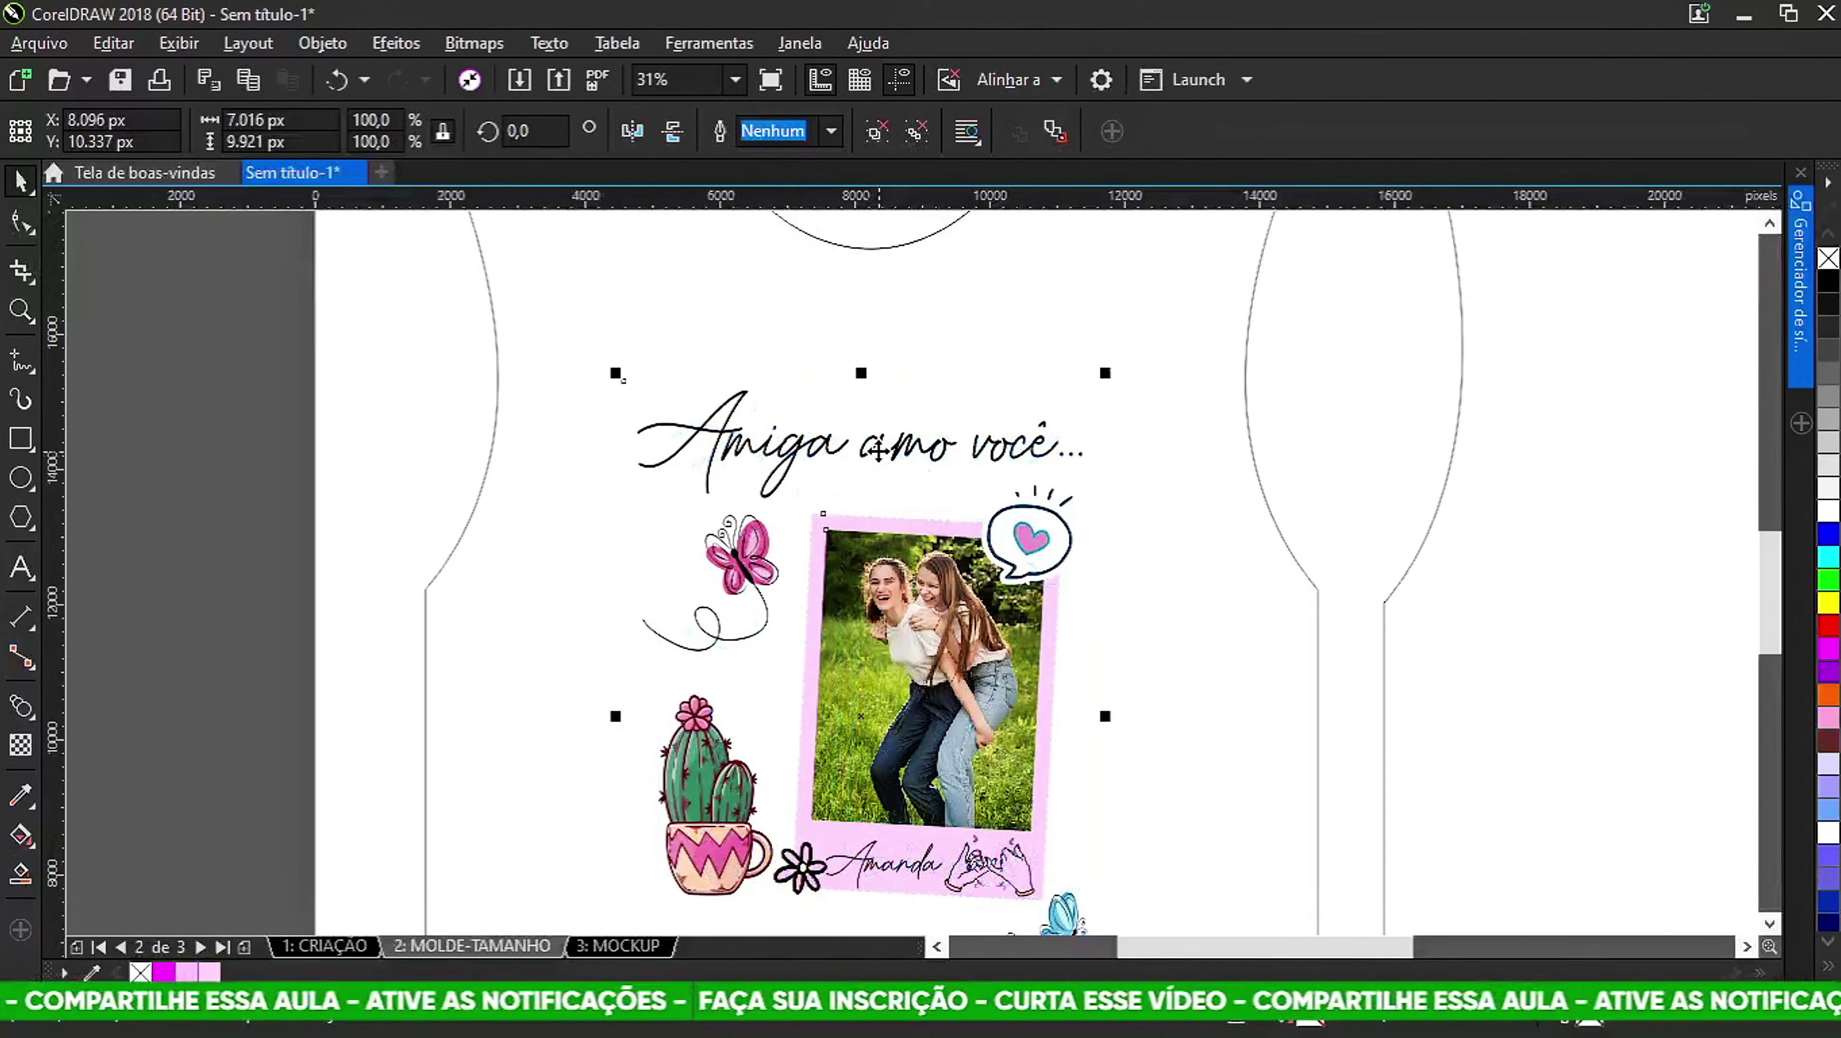
scroll(880, 450, "down", 2)
scroll(922, 562, "up", 2)
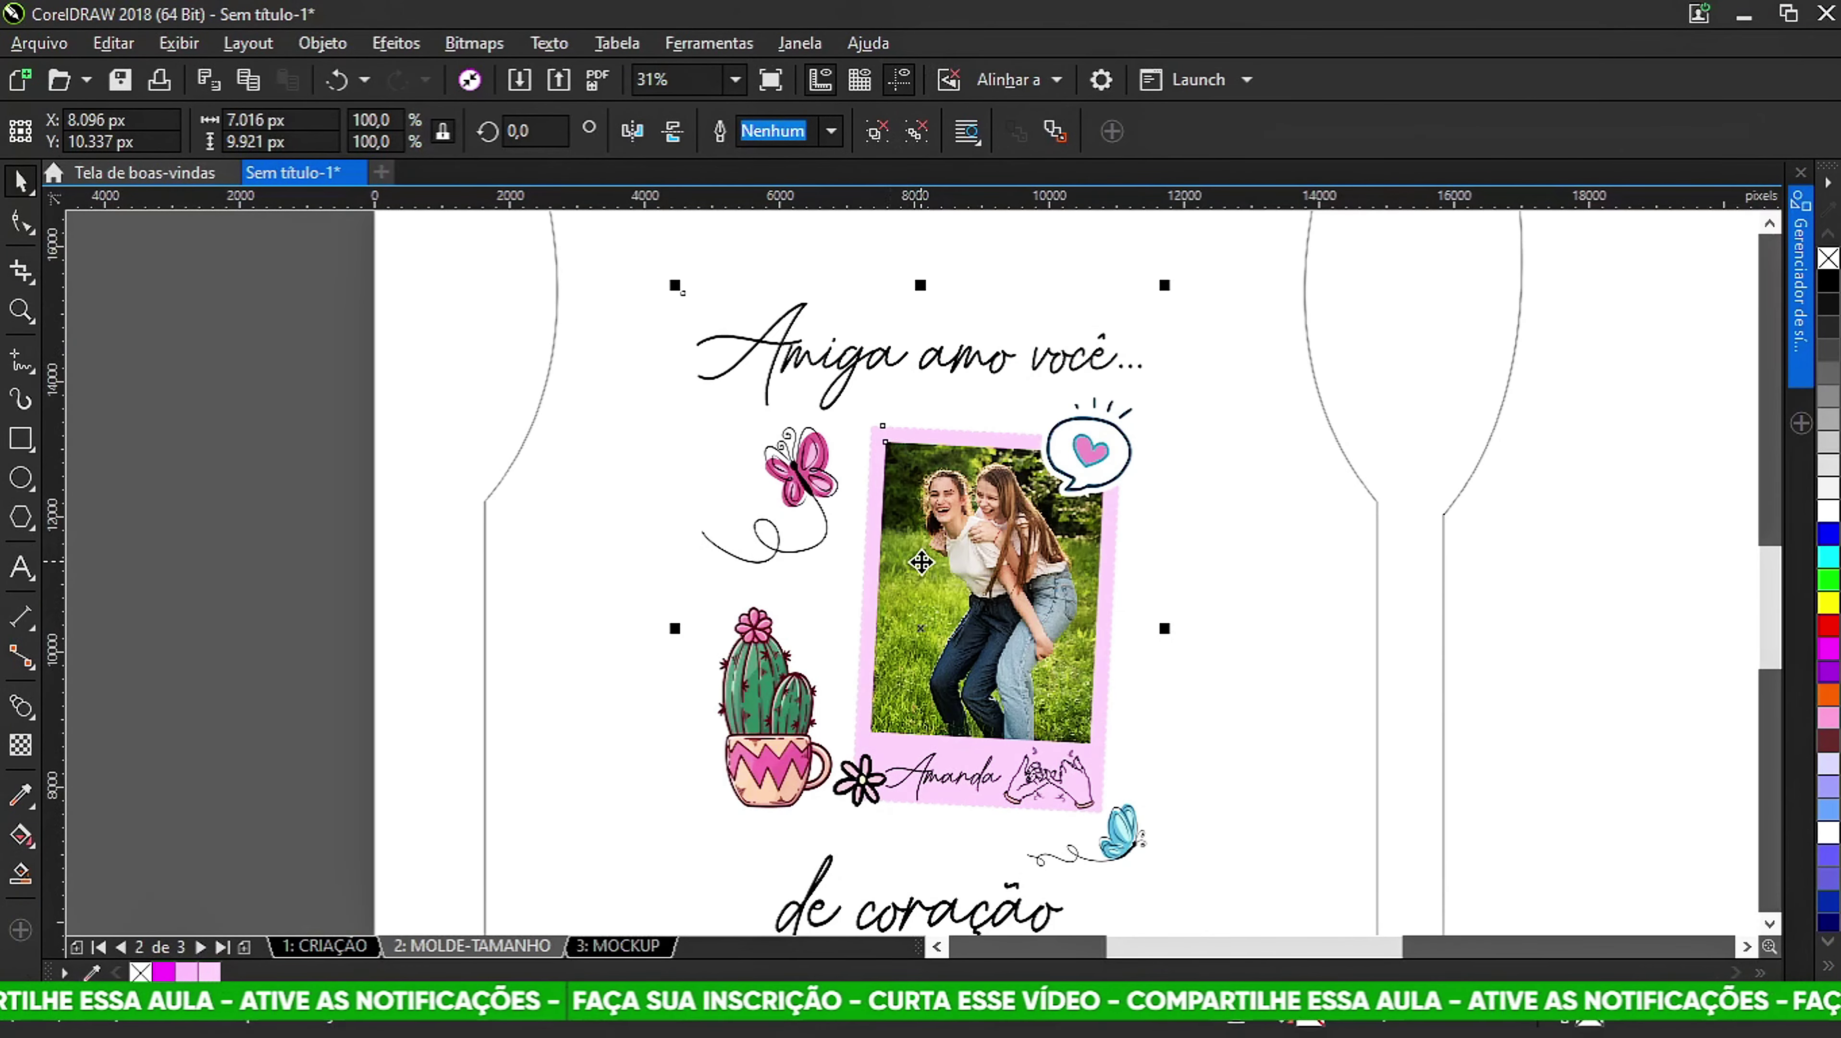
Fine-tune the print's horizontal position on the shirt's front piece to about X 7.976 px.
left_click_drag(921, 562, 918, 563)
scroll(917, 563, "down", 2)
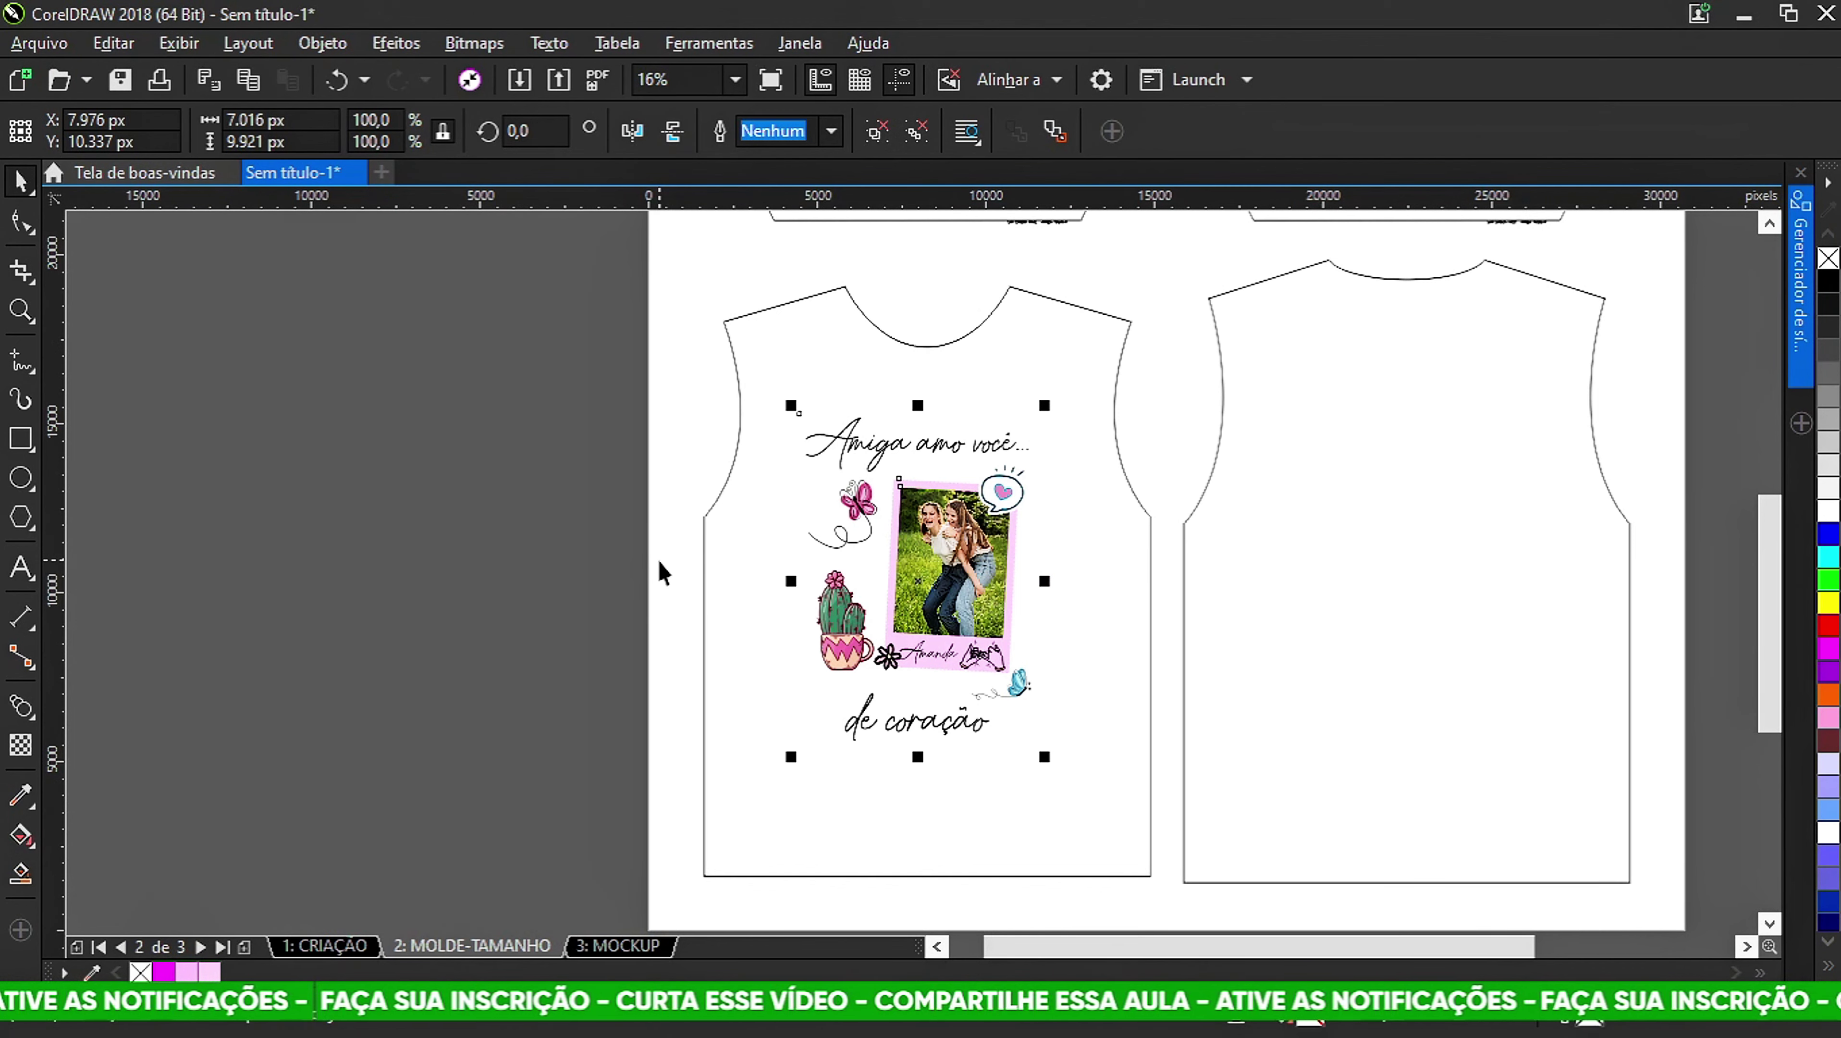
left_click_drag(381, 356, 1053, 770)
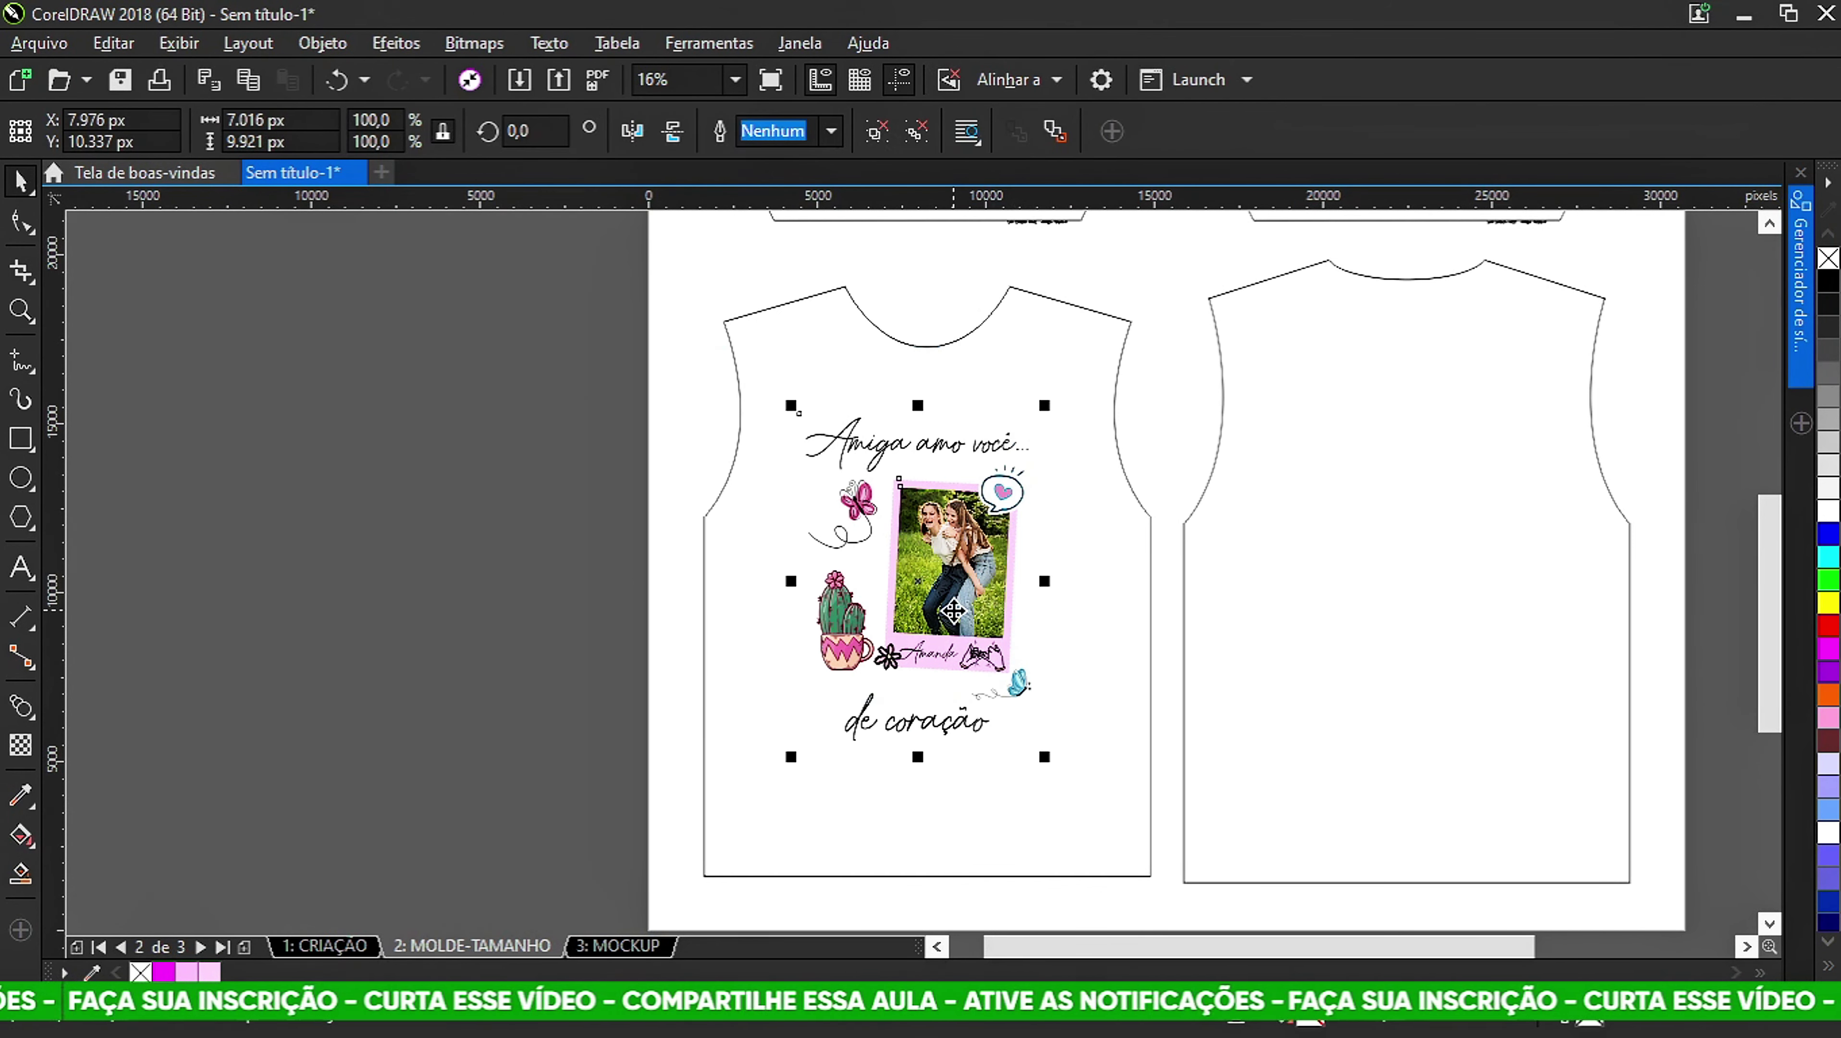
Review the CRIAÇÃO, MOLDE-TAMANHO and MOCKUP pages, comparing the original artwork, the print on the pattern and the empty mockup page.
left_click(335, 944)
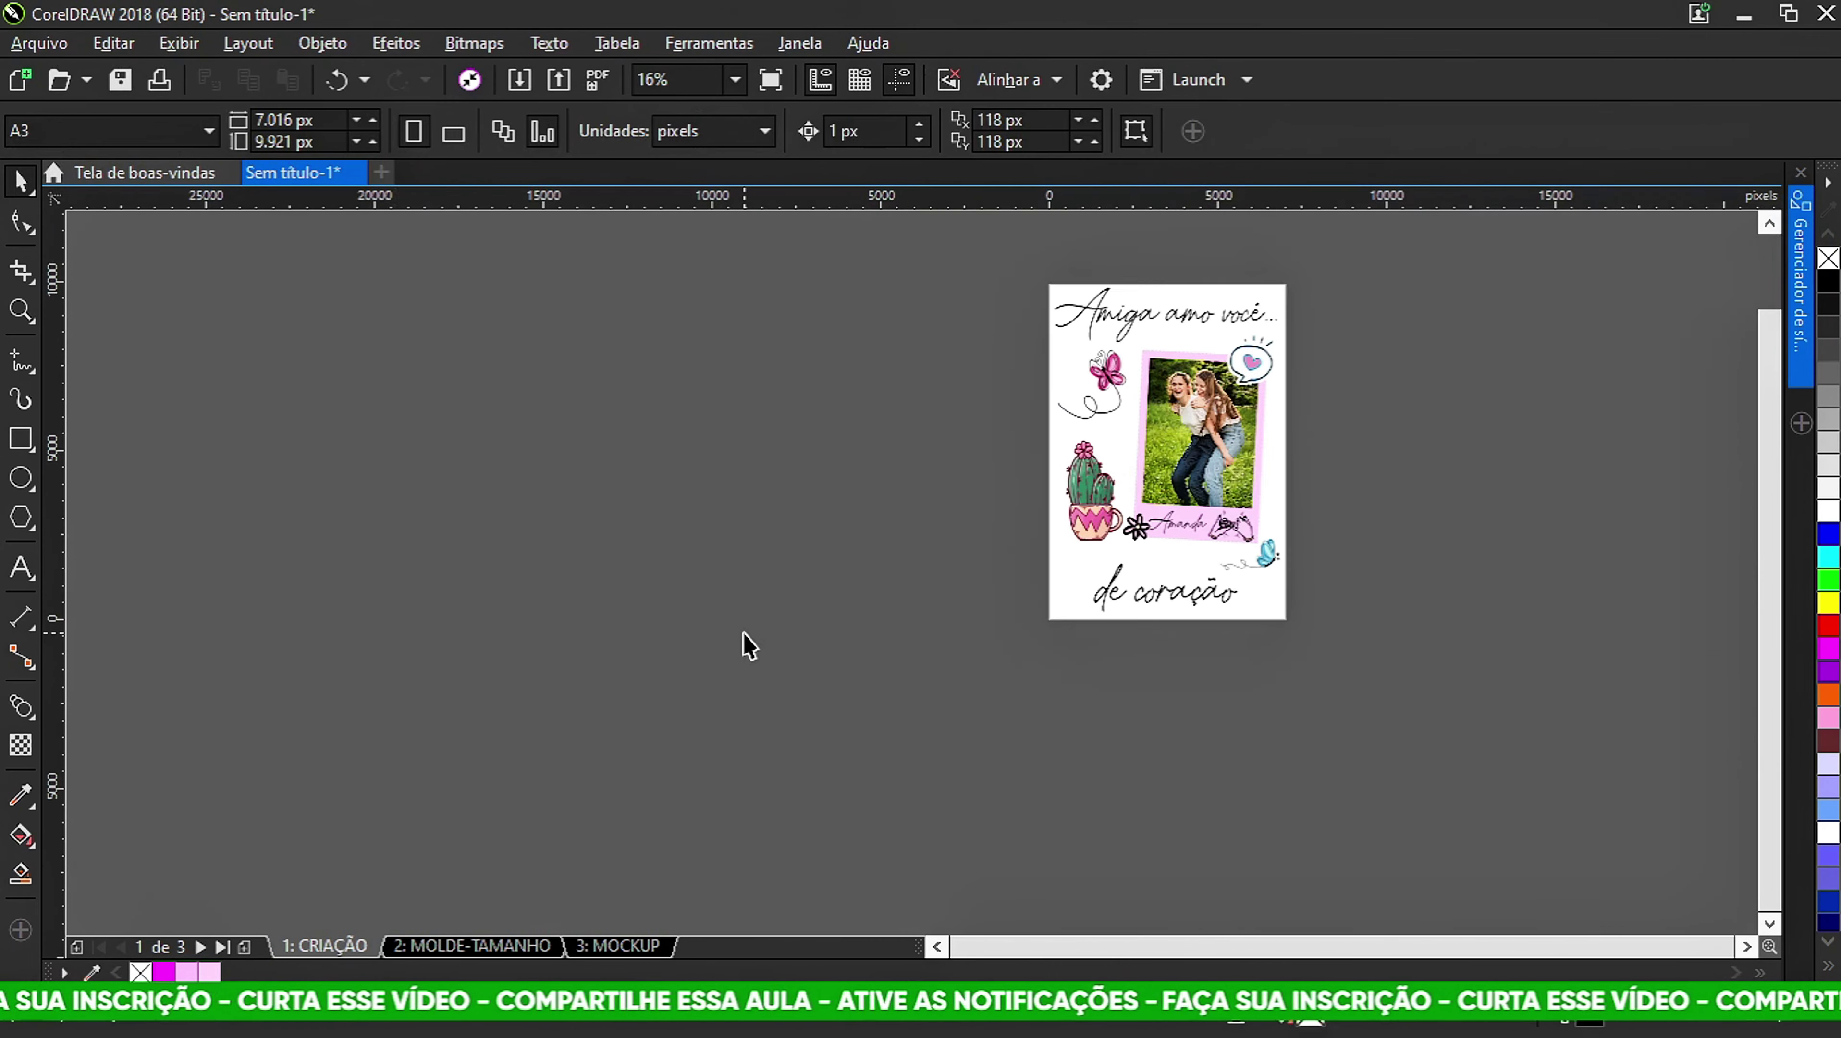
left_click_drag(719, 322, 1047, 788)
left_click(698, 679)
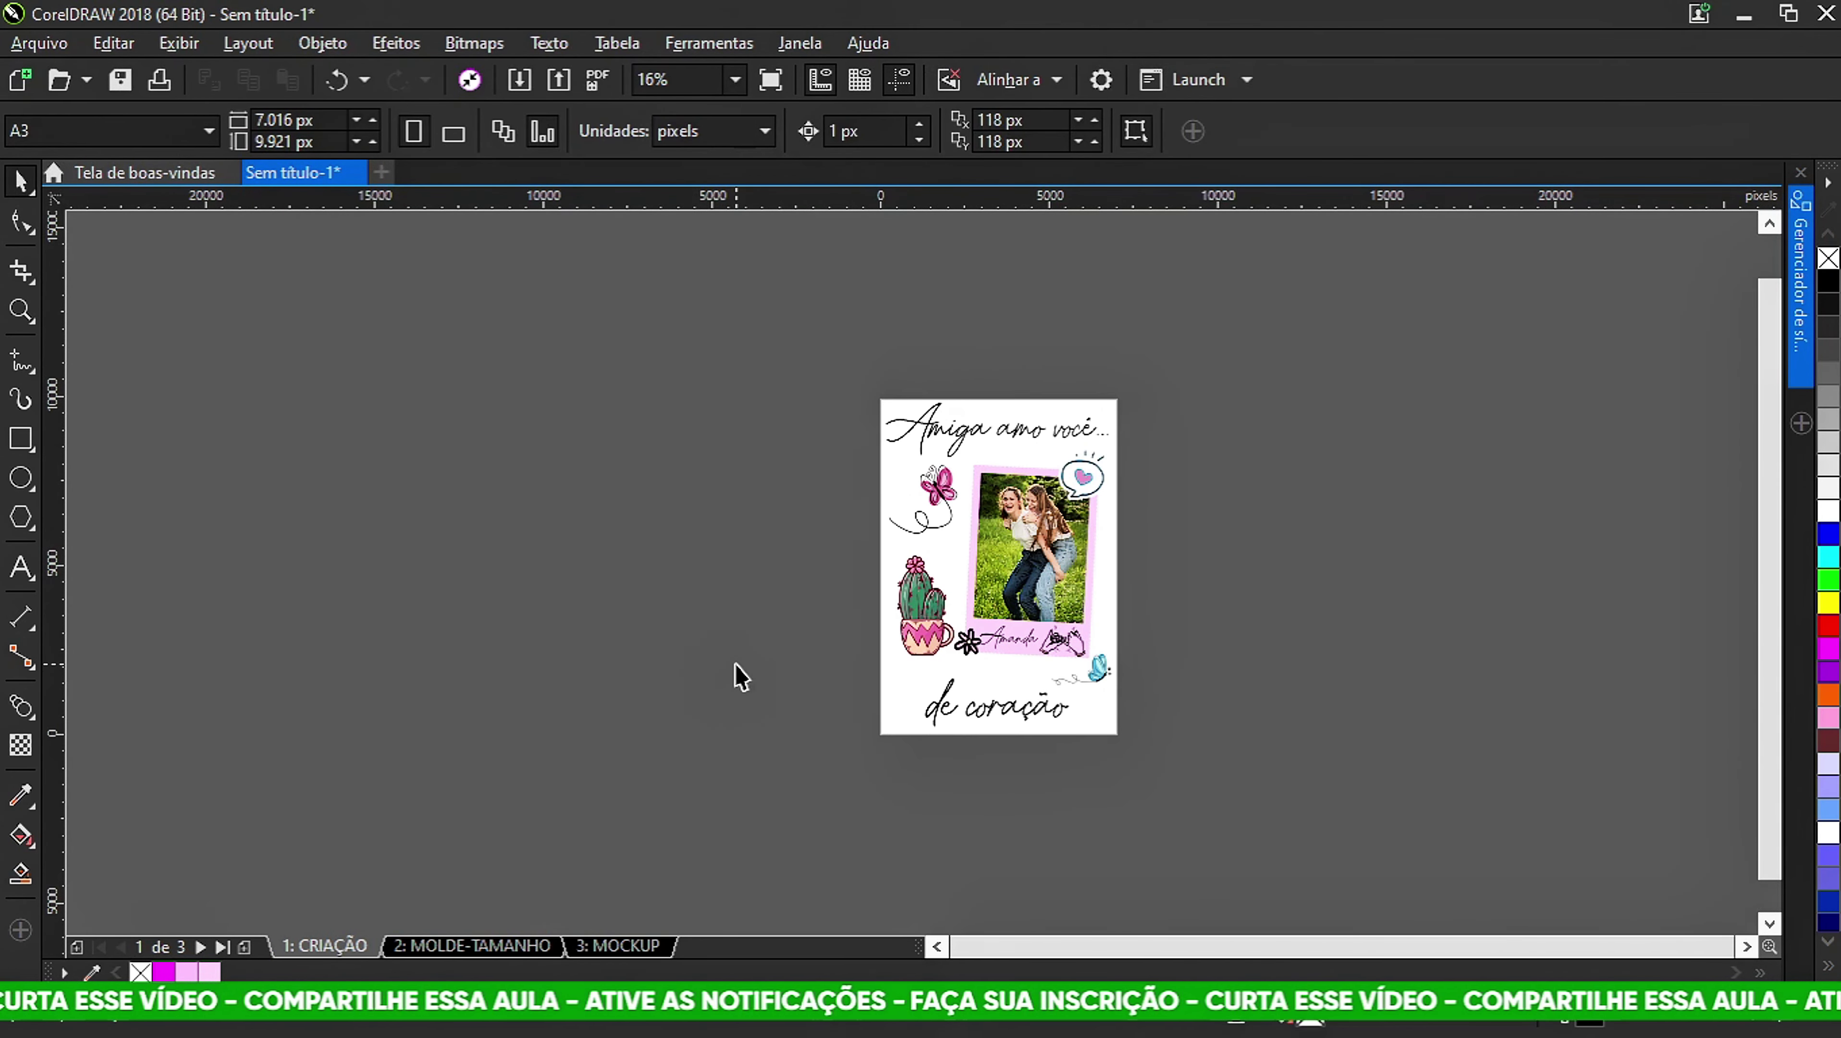
left_click(524, 945)
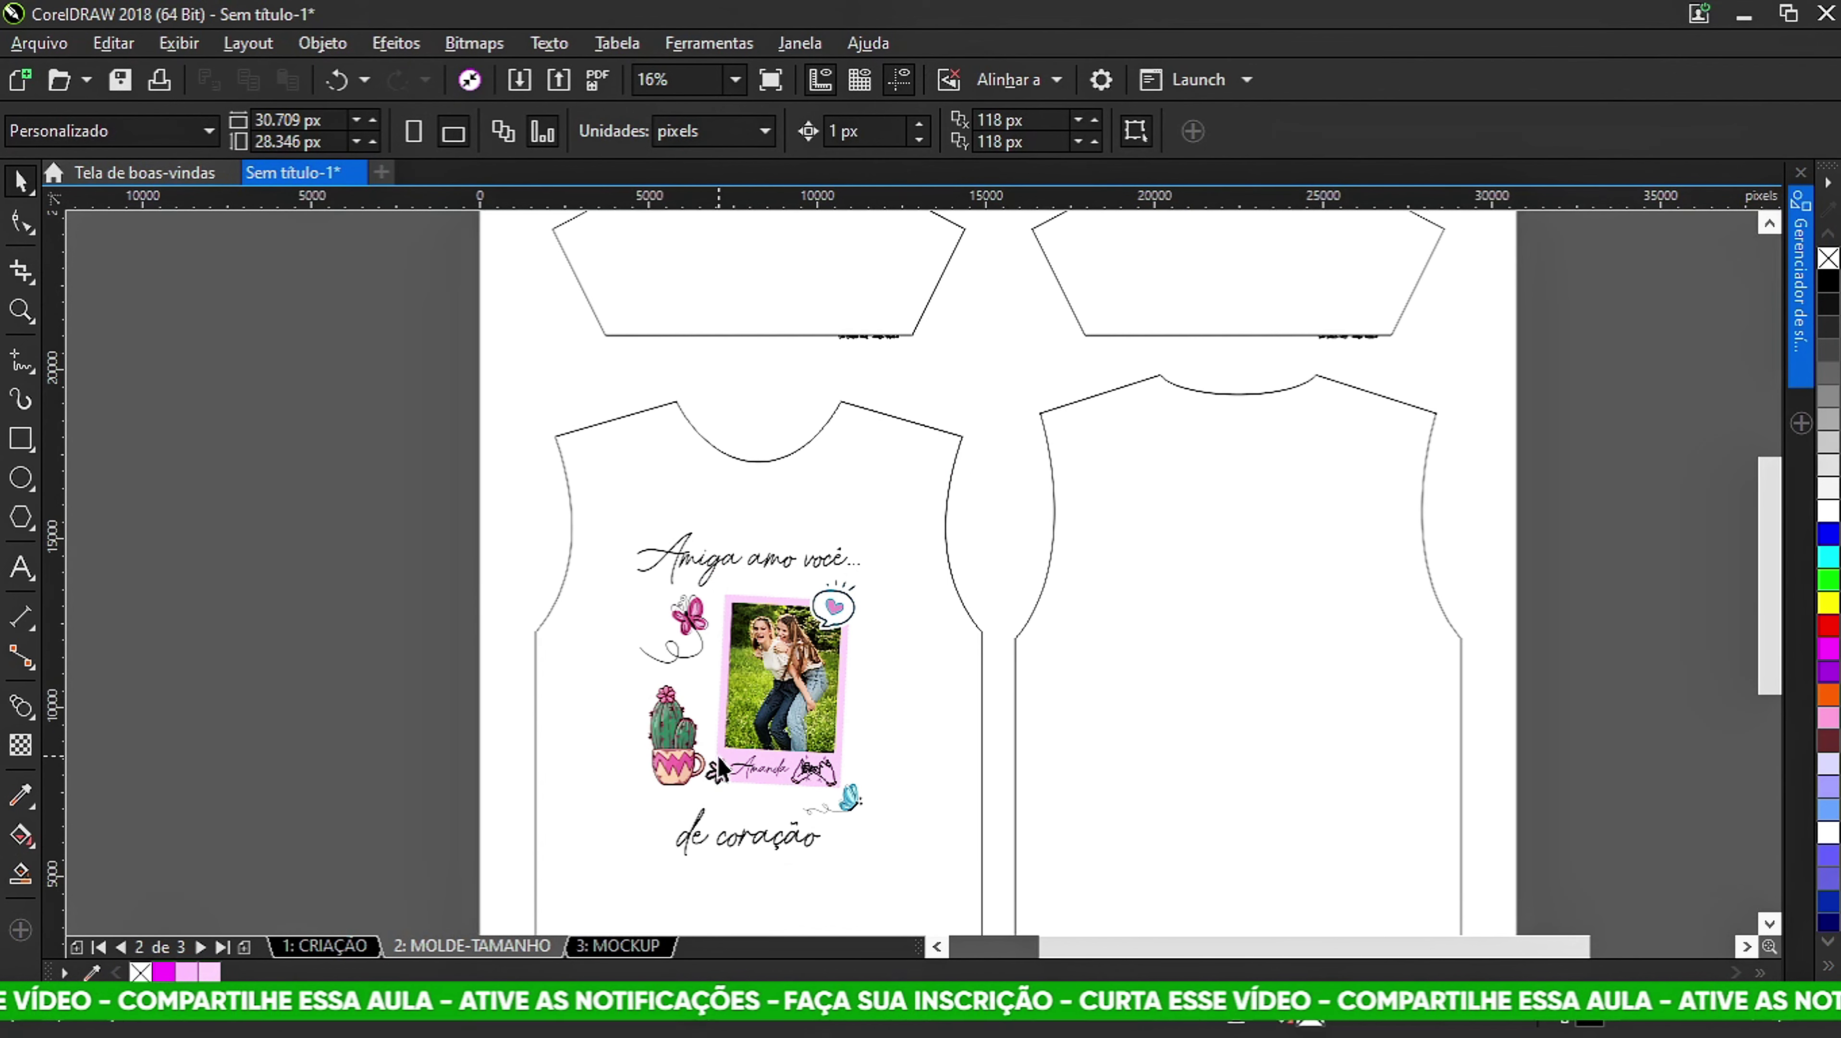
scroll(719, 756, "down", 1)
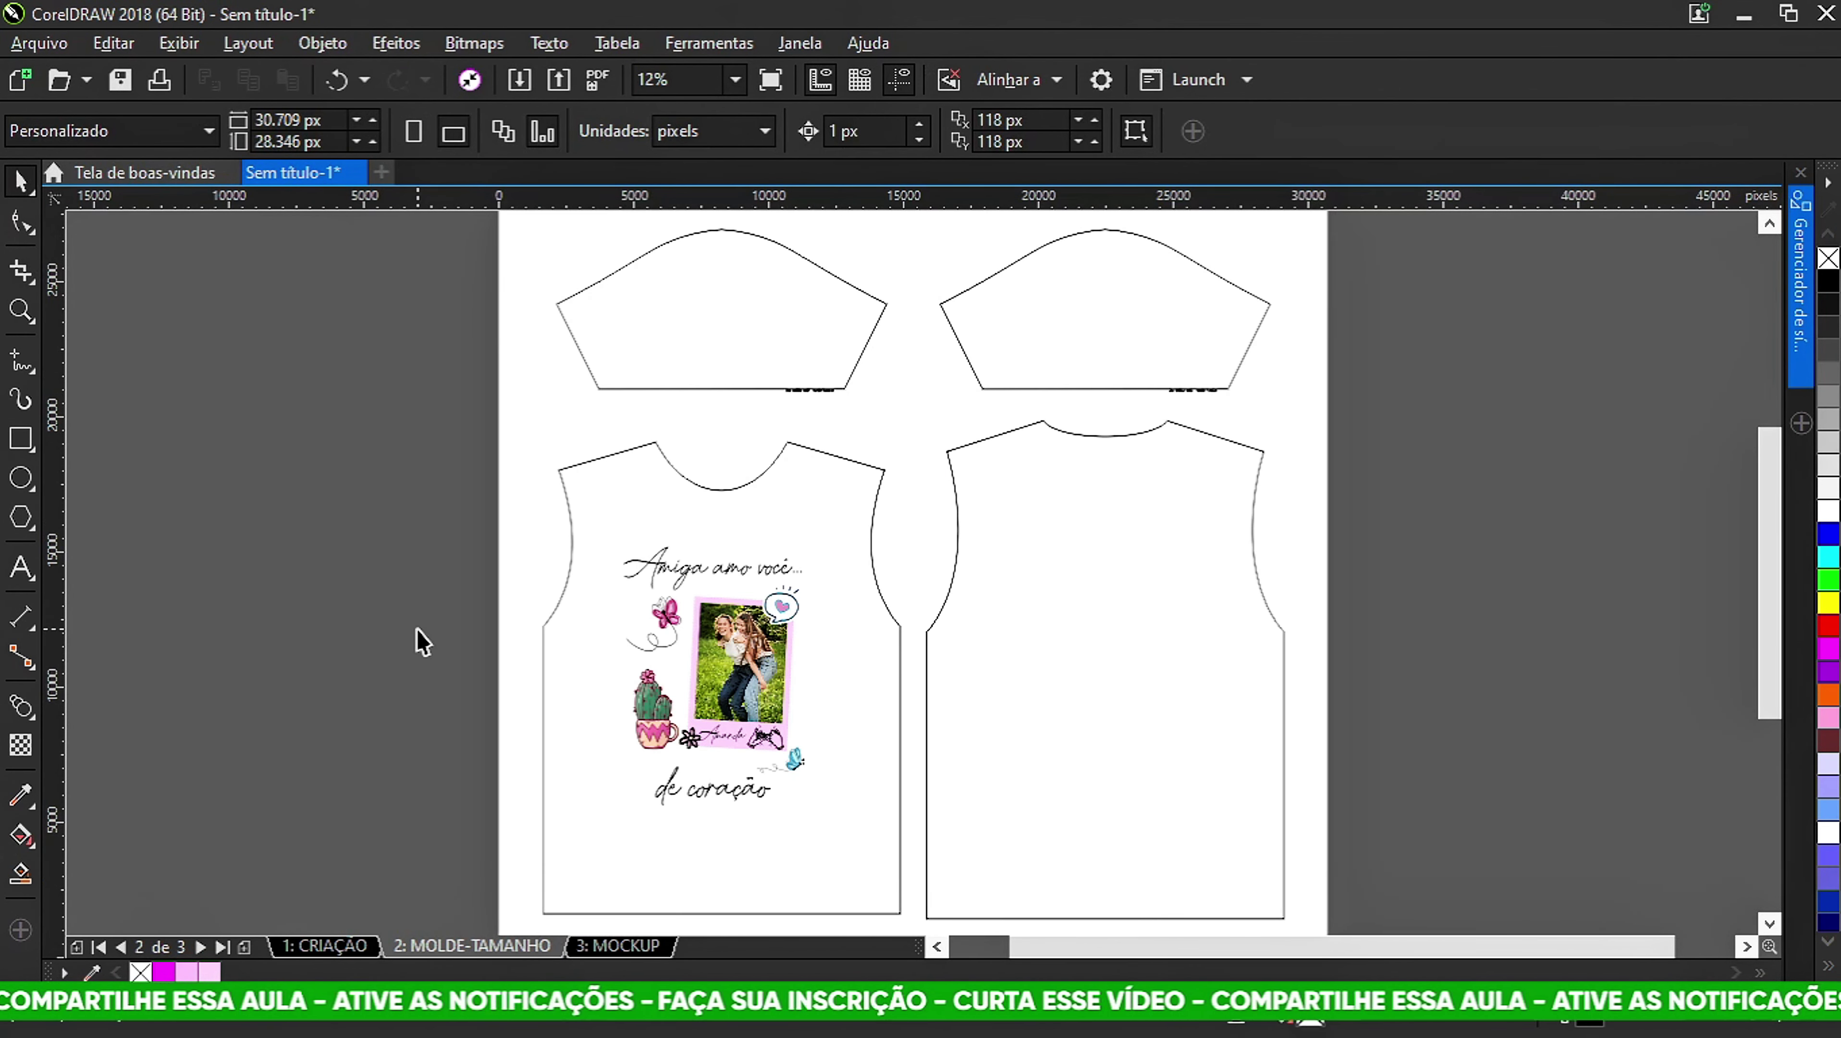
left_click(617, 944)
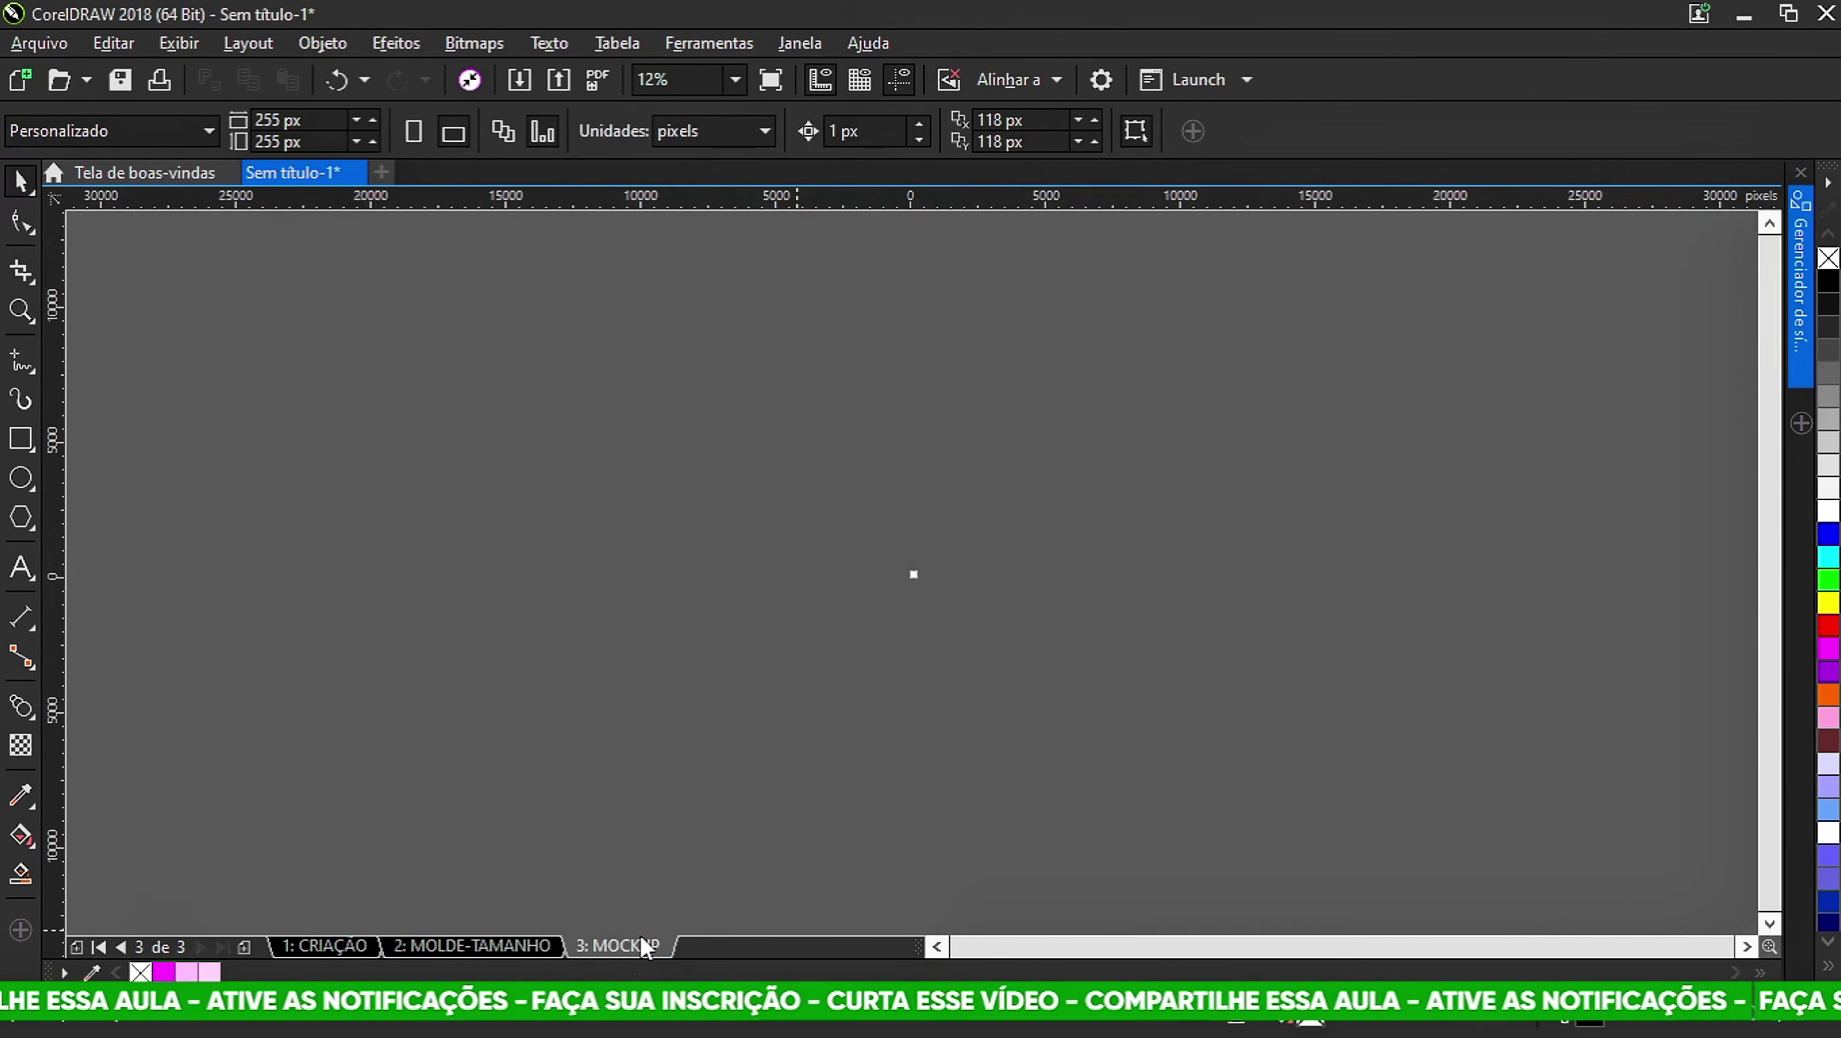
scroll(799, 683, "up", 3)
scroll(654, 621, "up", 5)
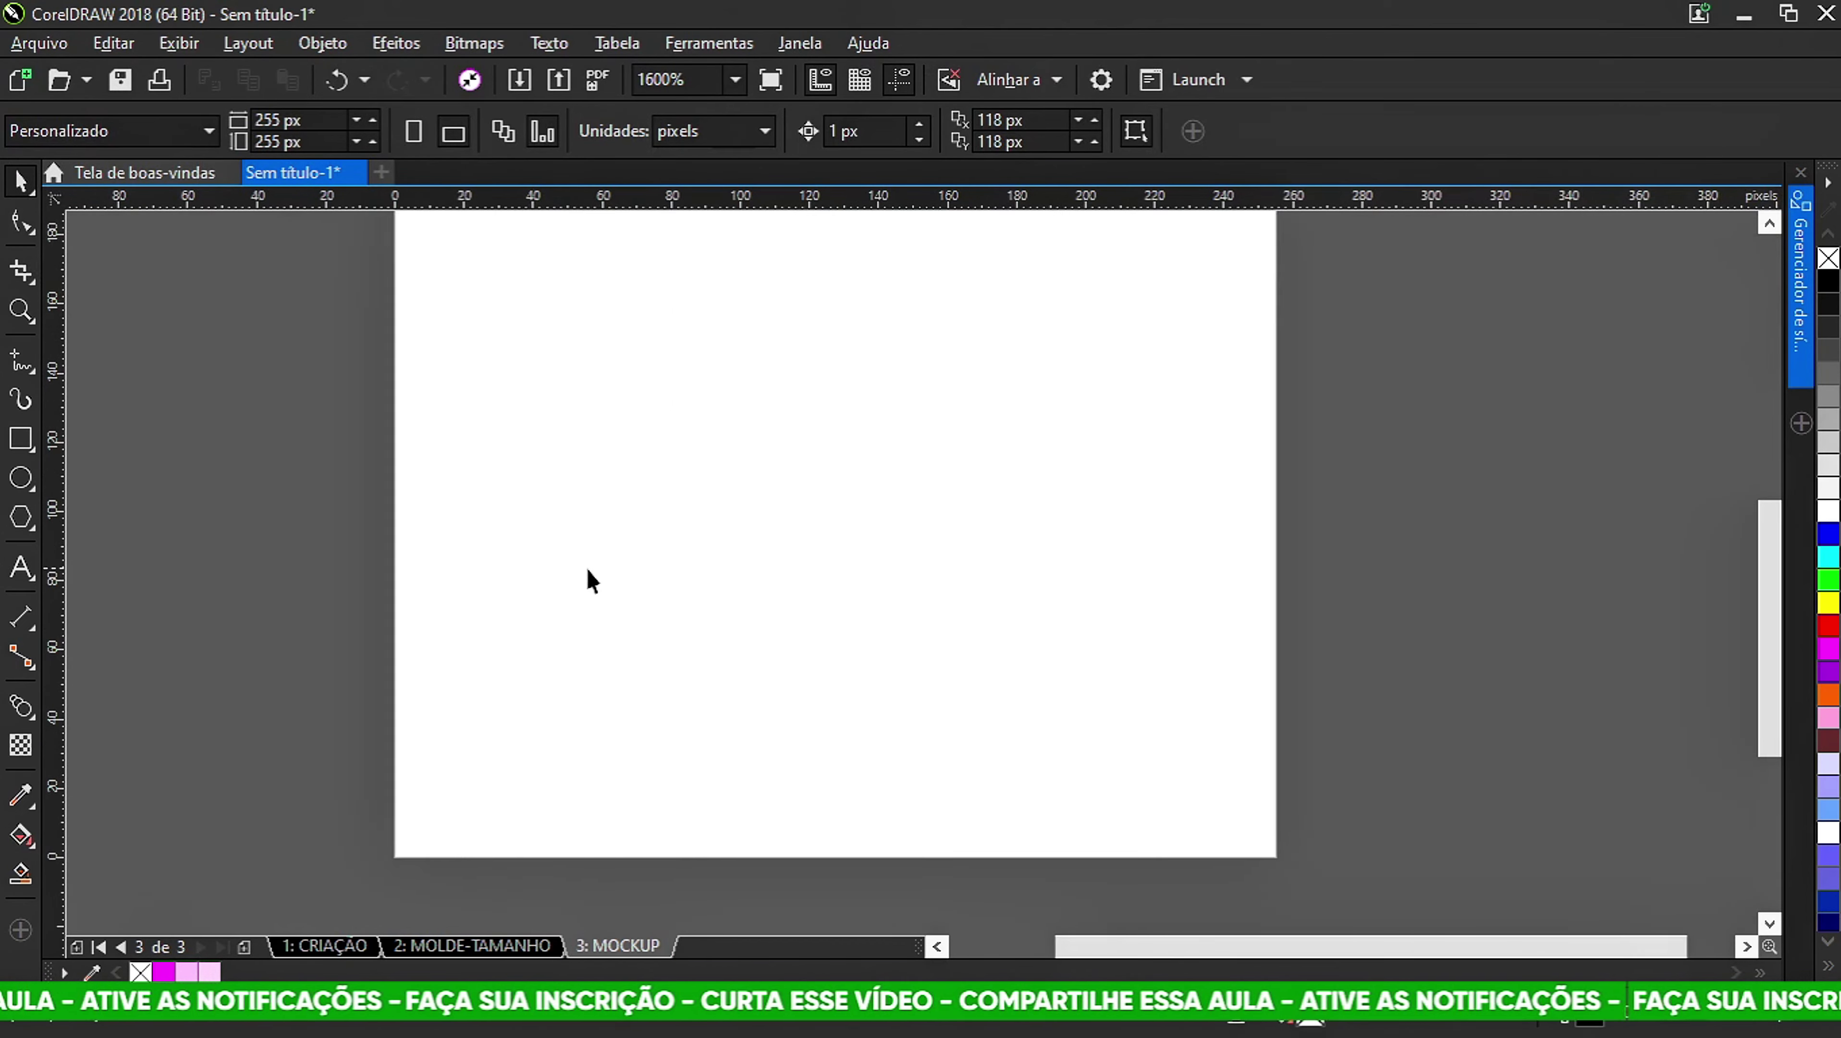
left_click(485, 944)
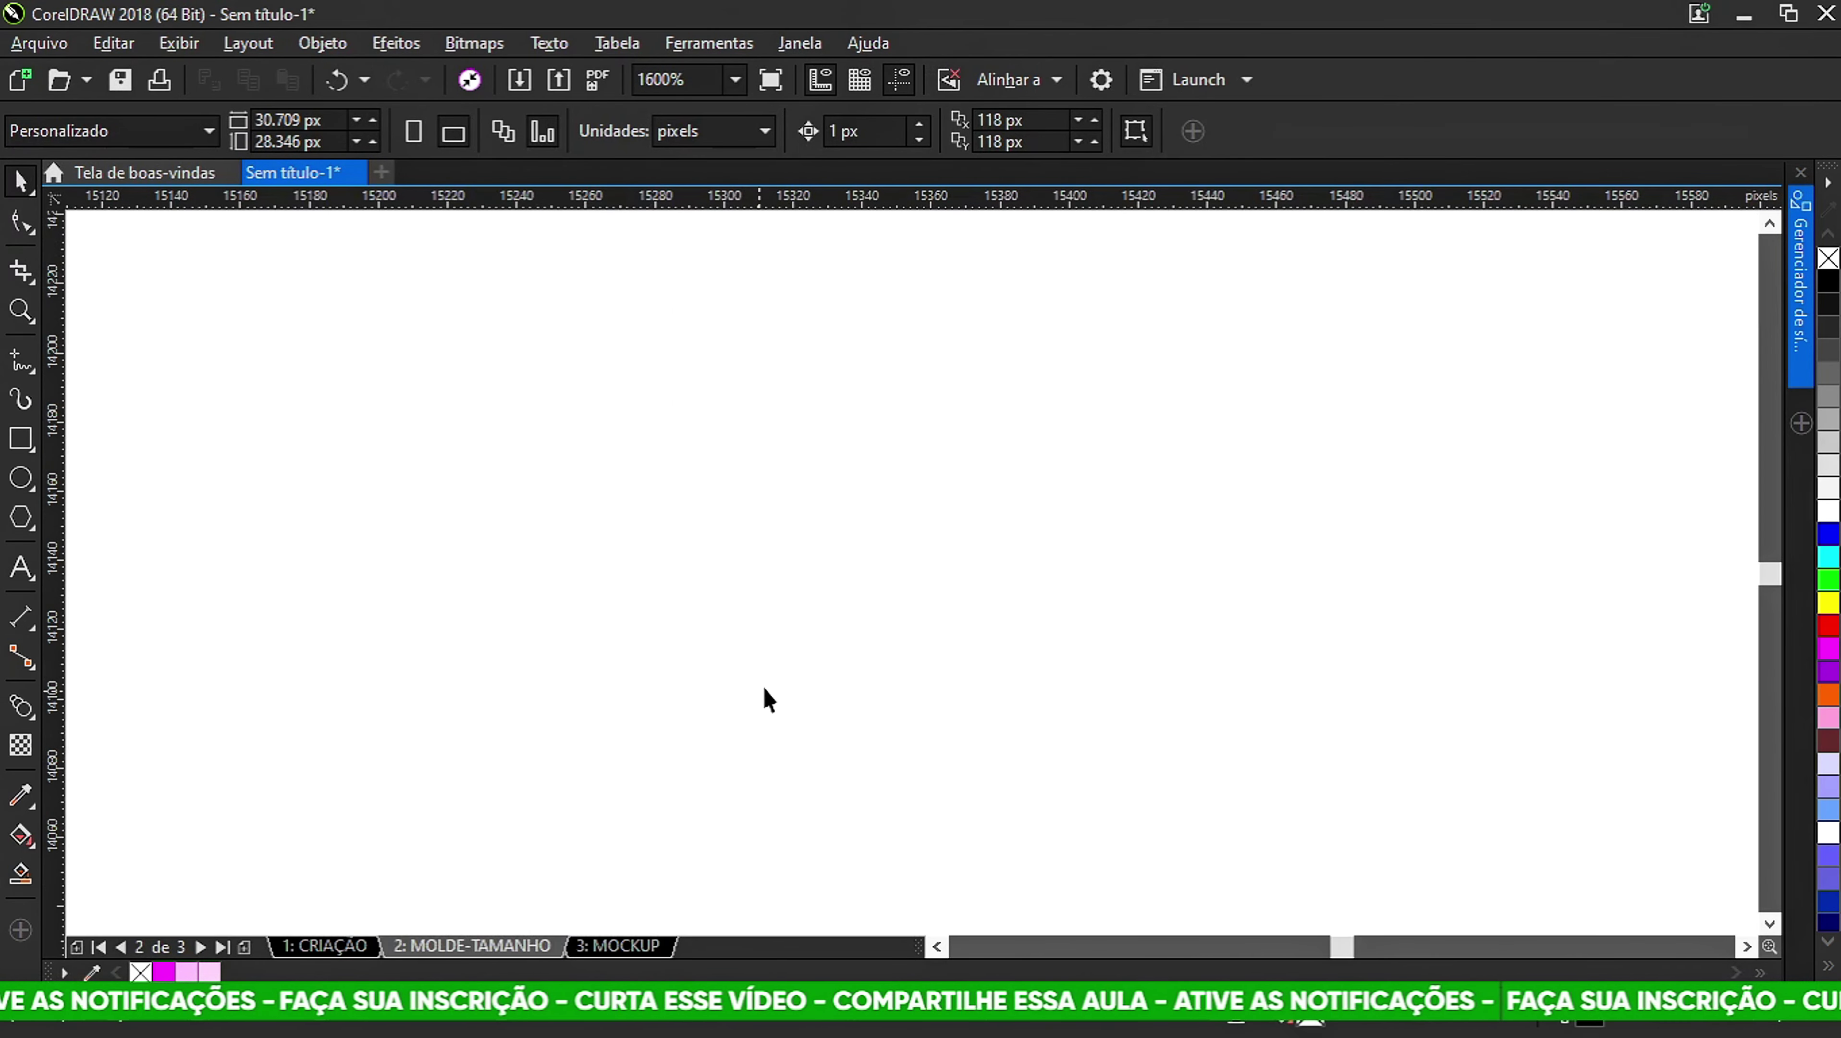
scroll(803, 683, "down", 6)
scroll(779, 686, "down", 3)
scroll(658, 699, "up", 3)
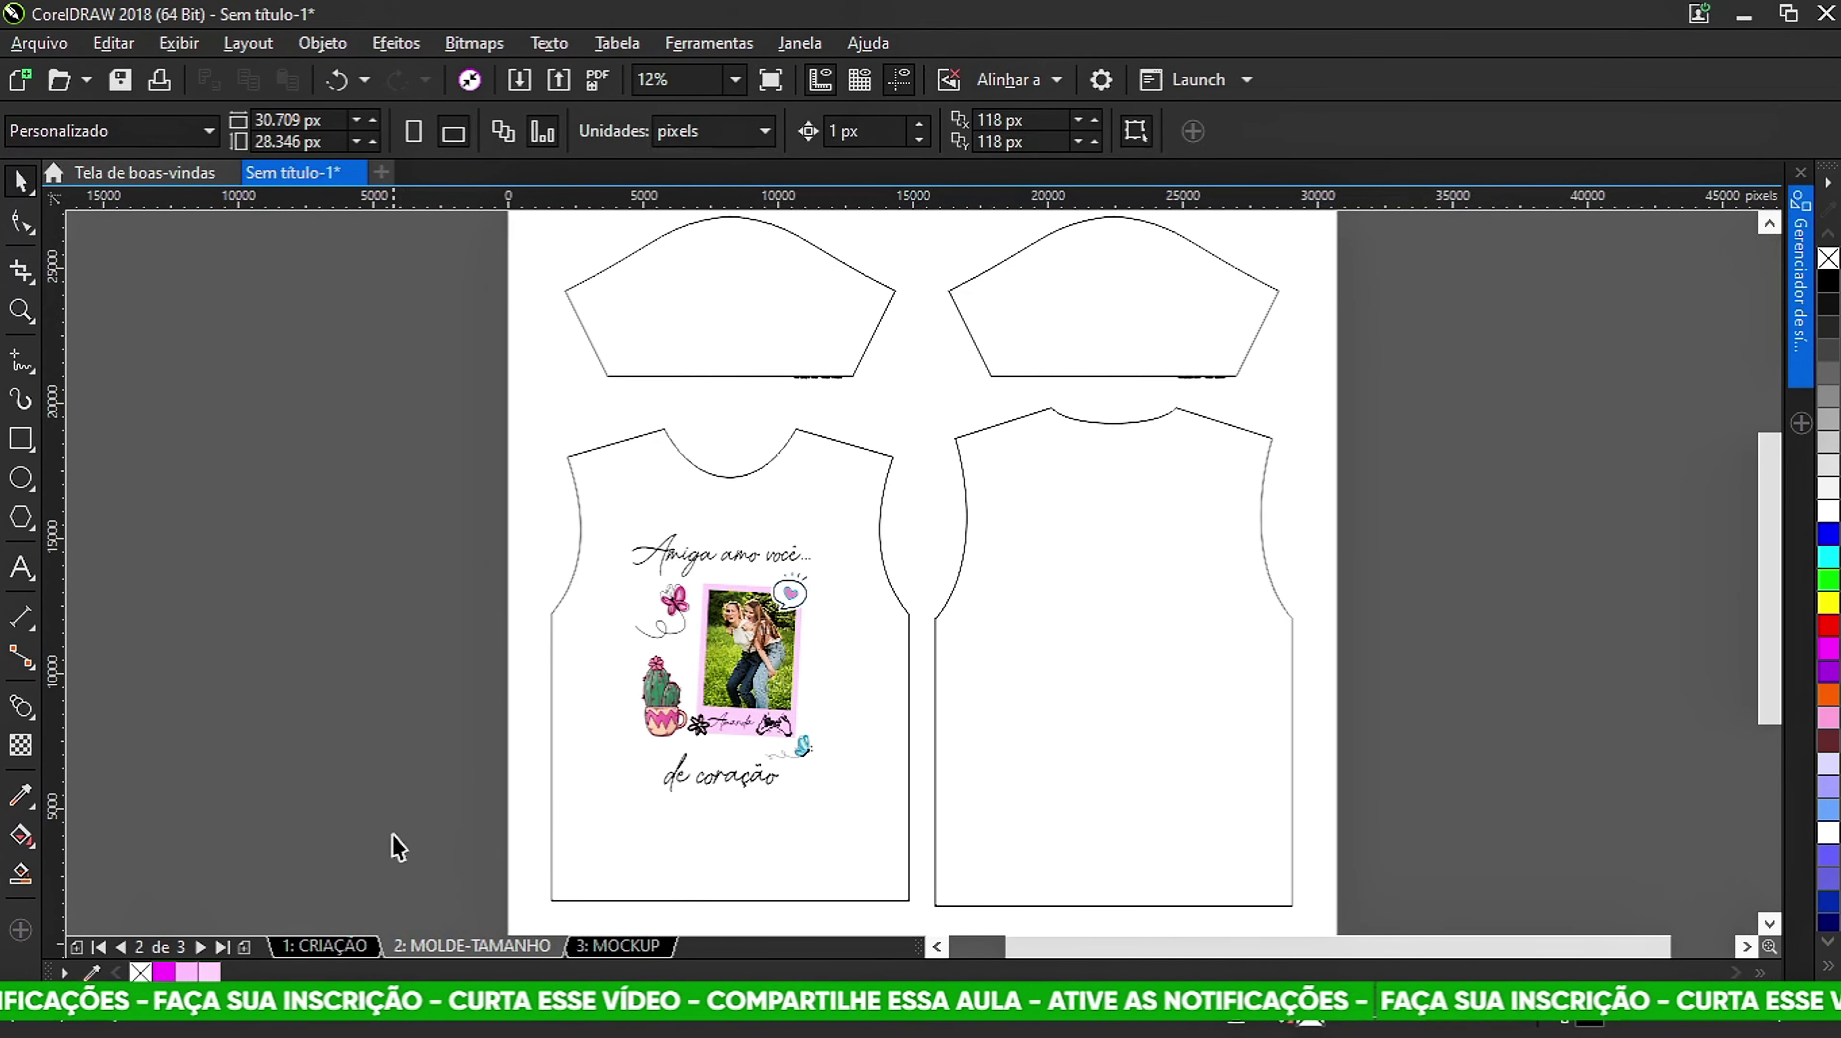
left_click(340, 944)
scroll(868, 570, "up", 2)
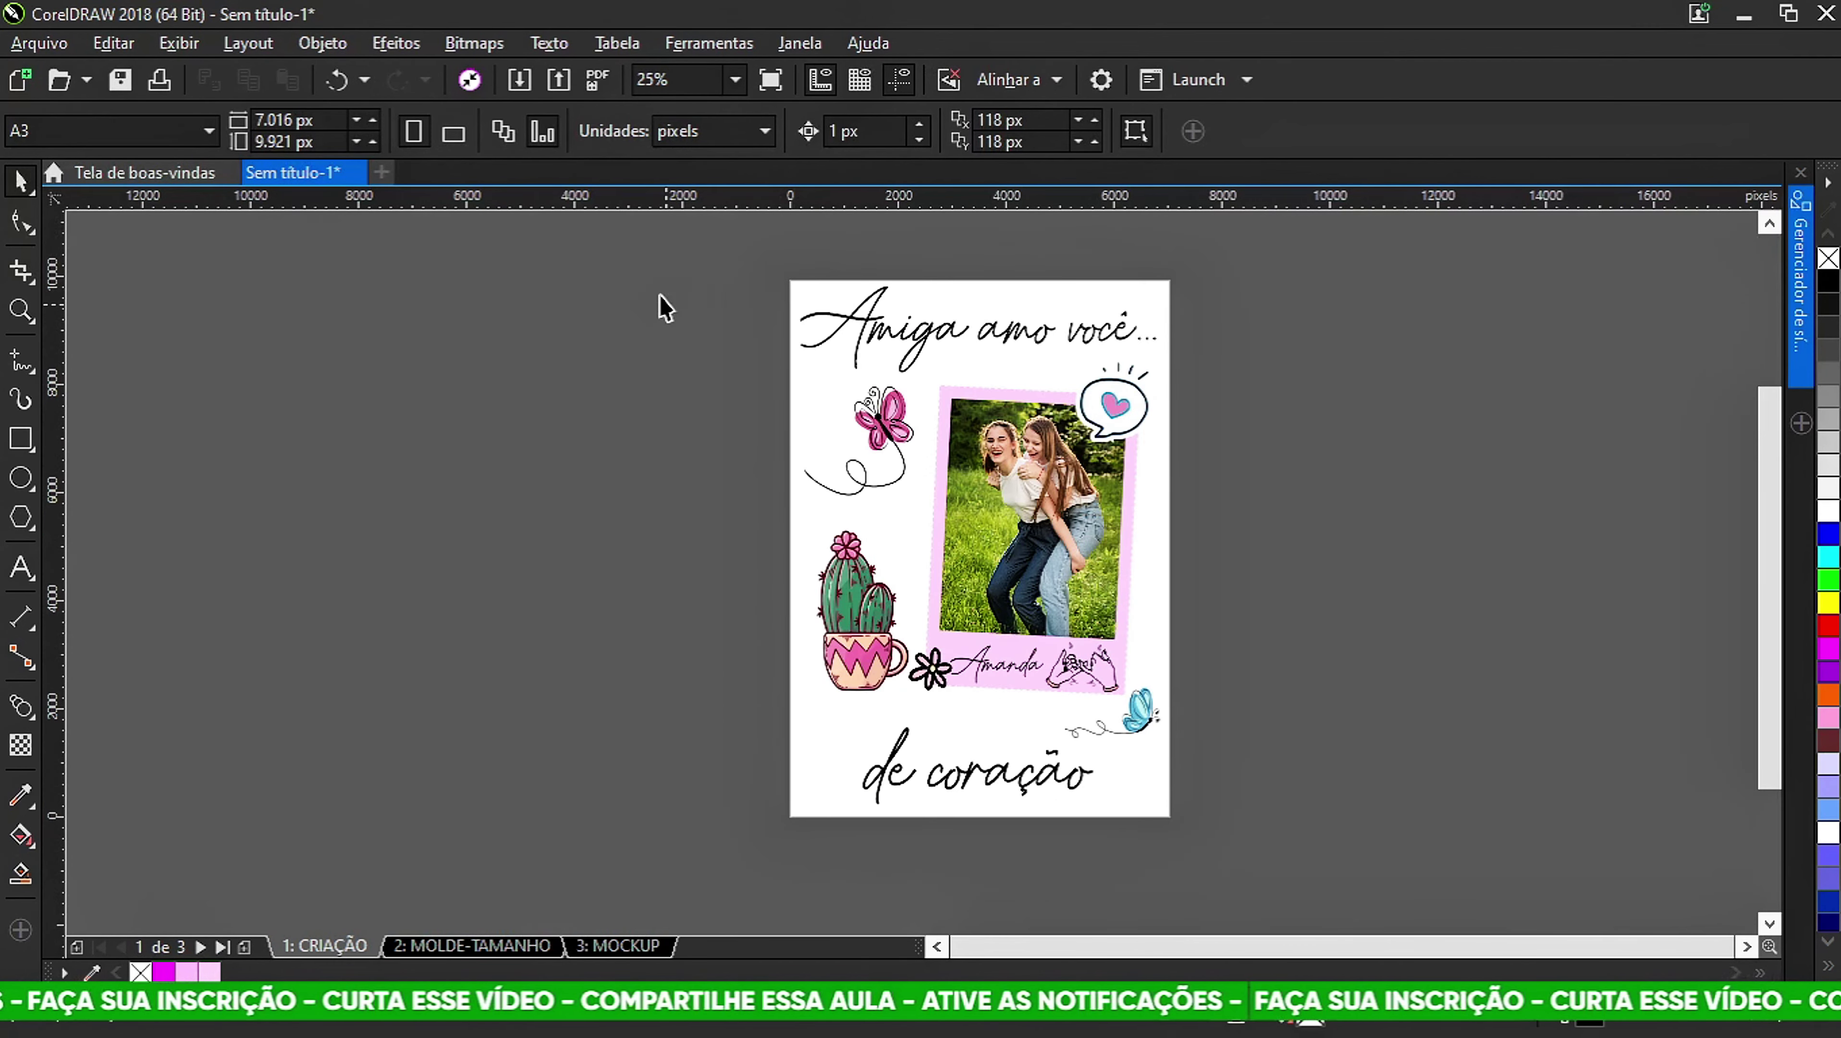
left_click_drag(641, 238, 1341, 867)
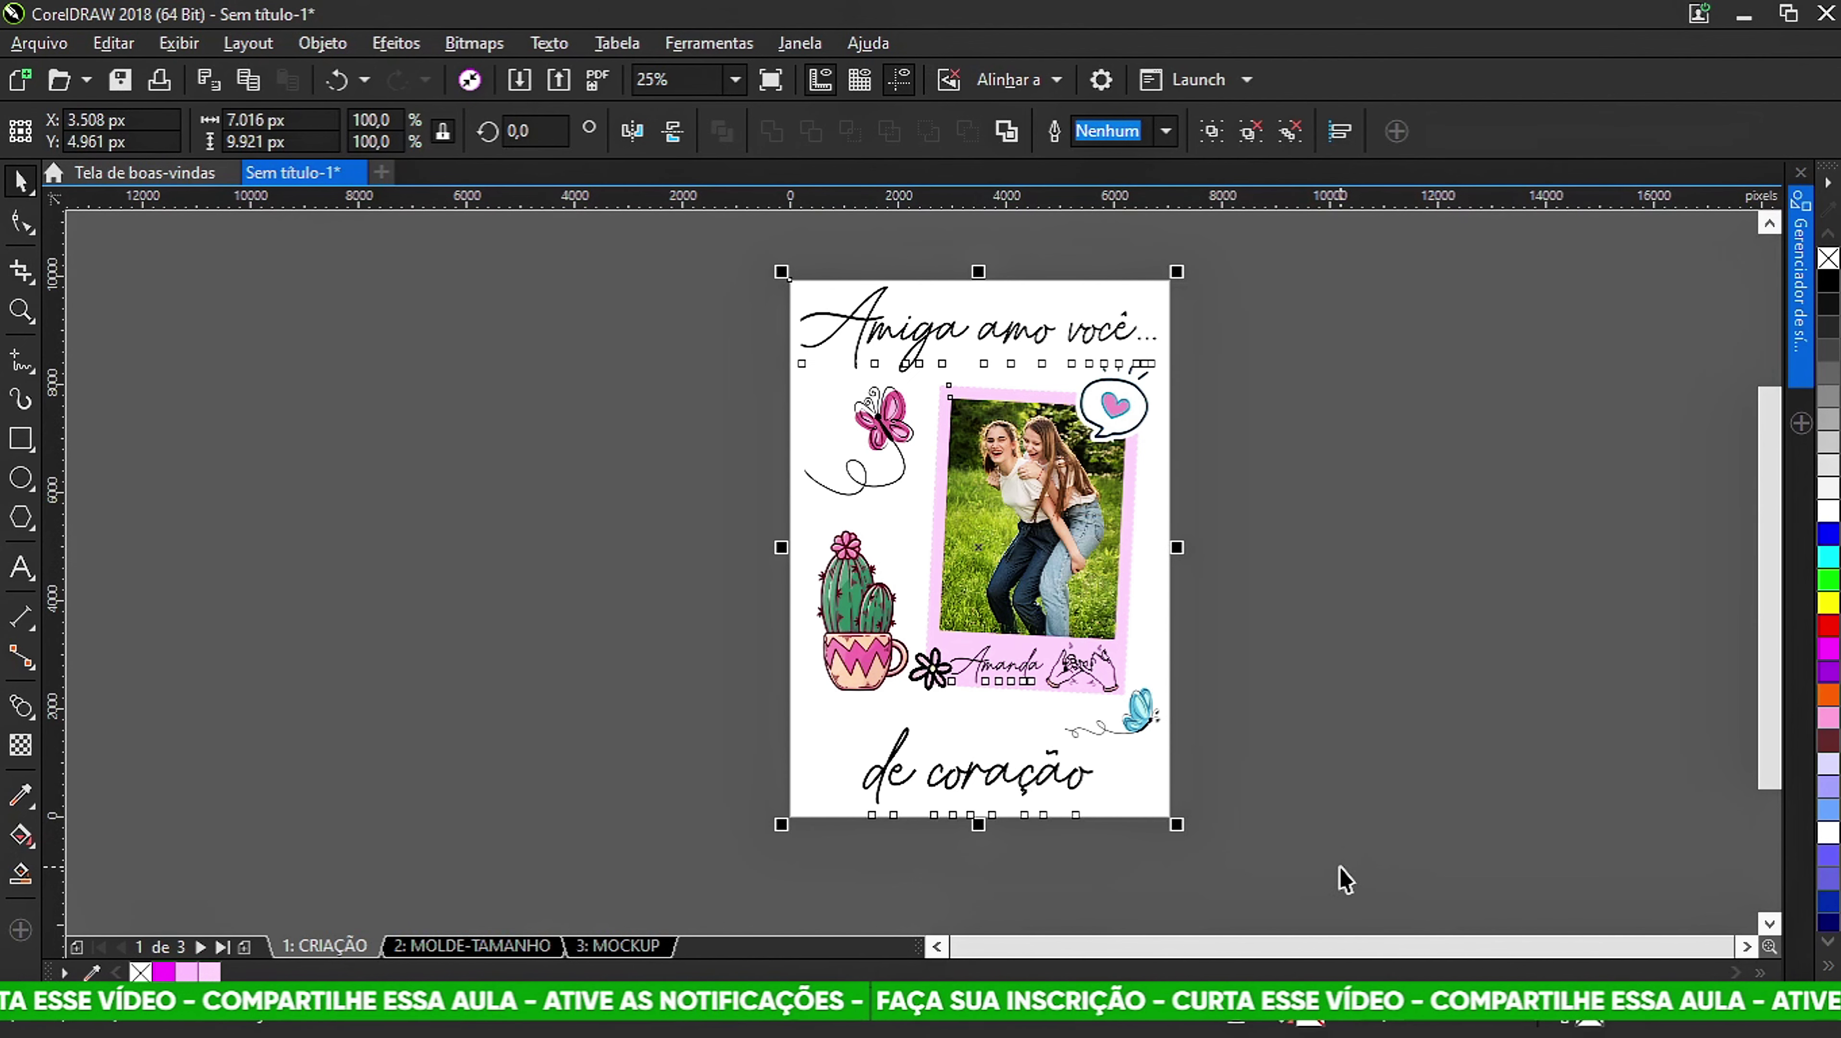
Insert a new Adobe Photoshop Image object on the MOCKUP page.
left_click(623, 945)
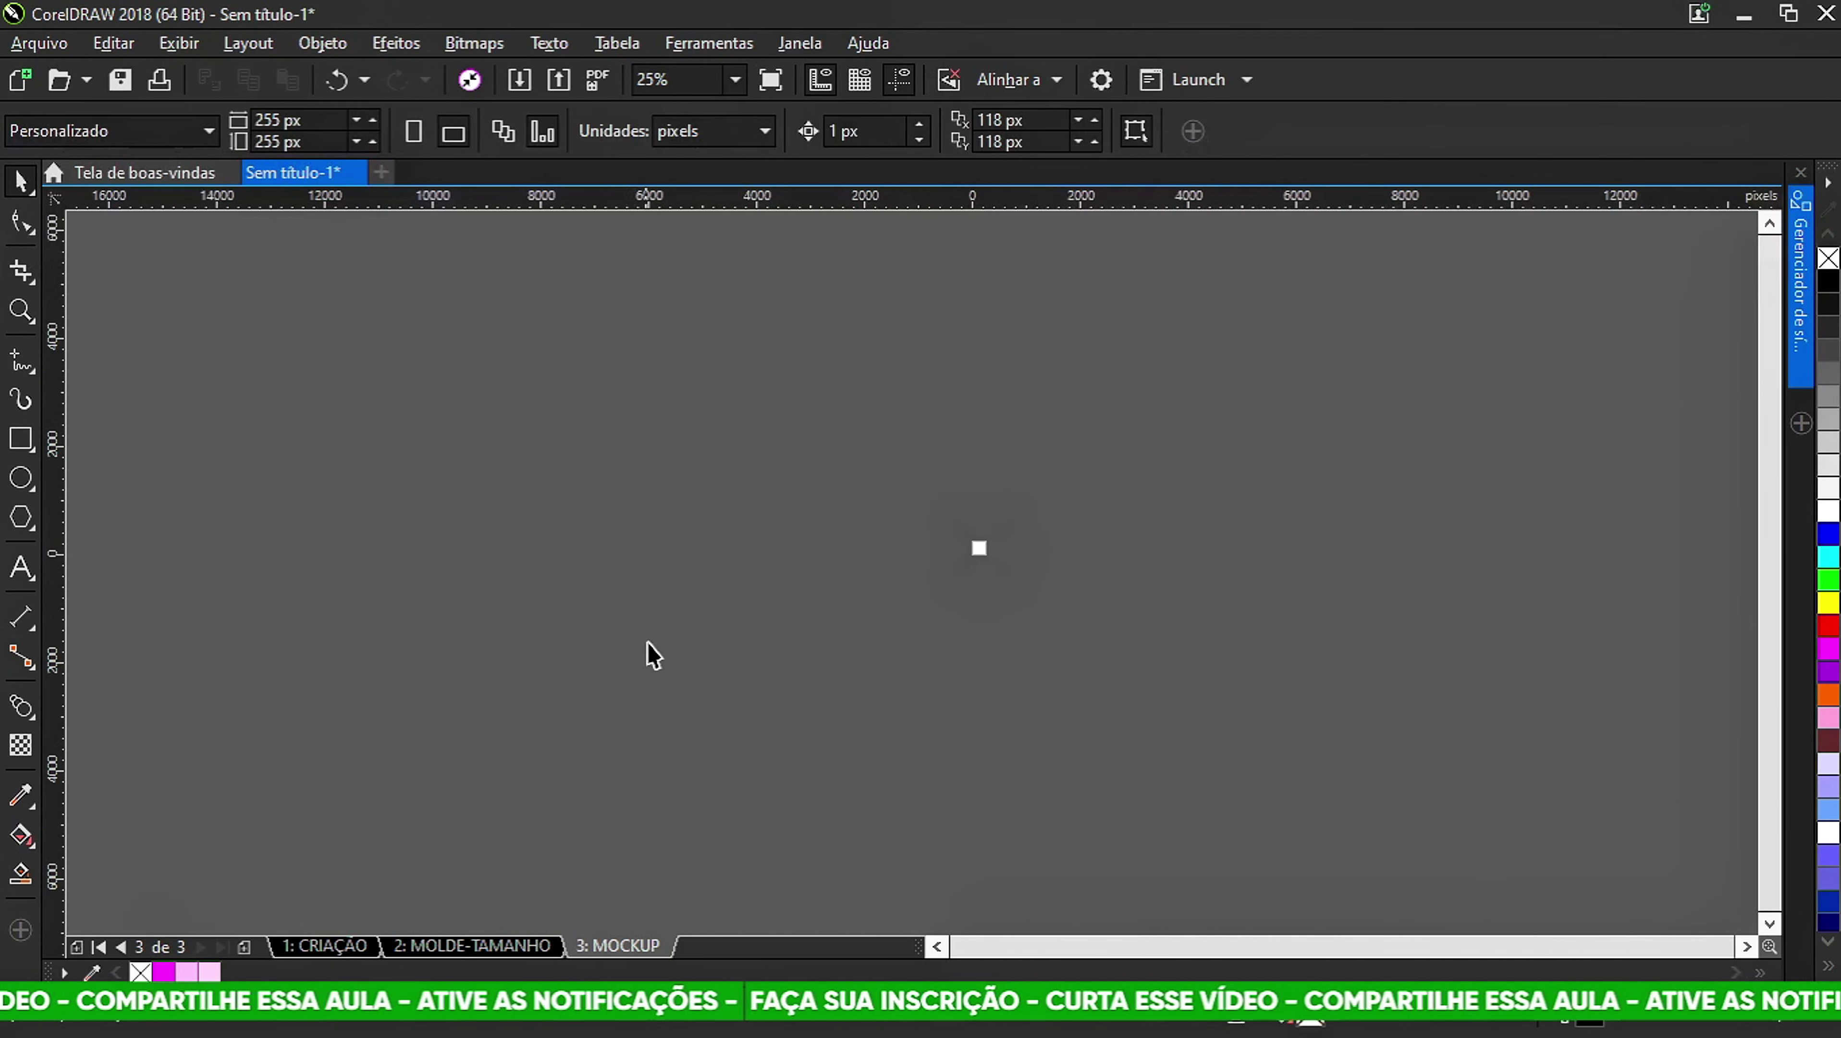
scroll(1023, 576, "up", 5)
left_click_drag(885, 439, 819, 613)
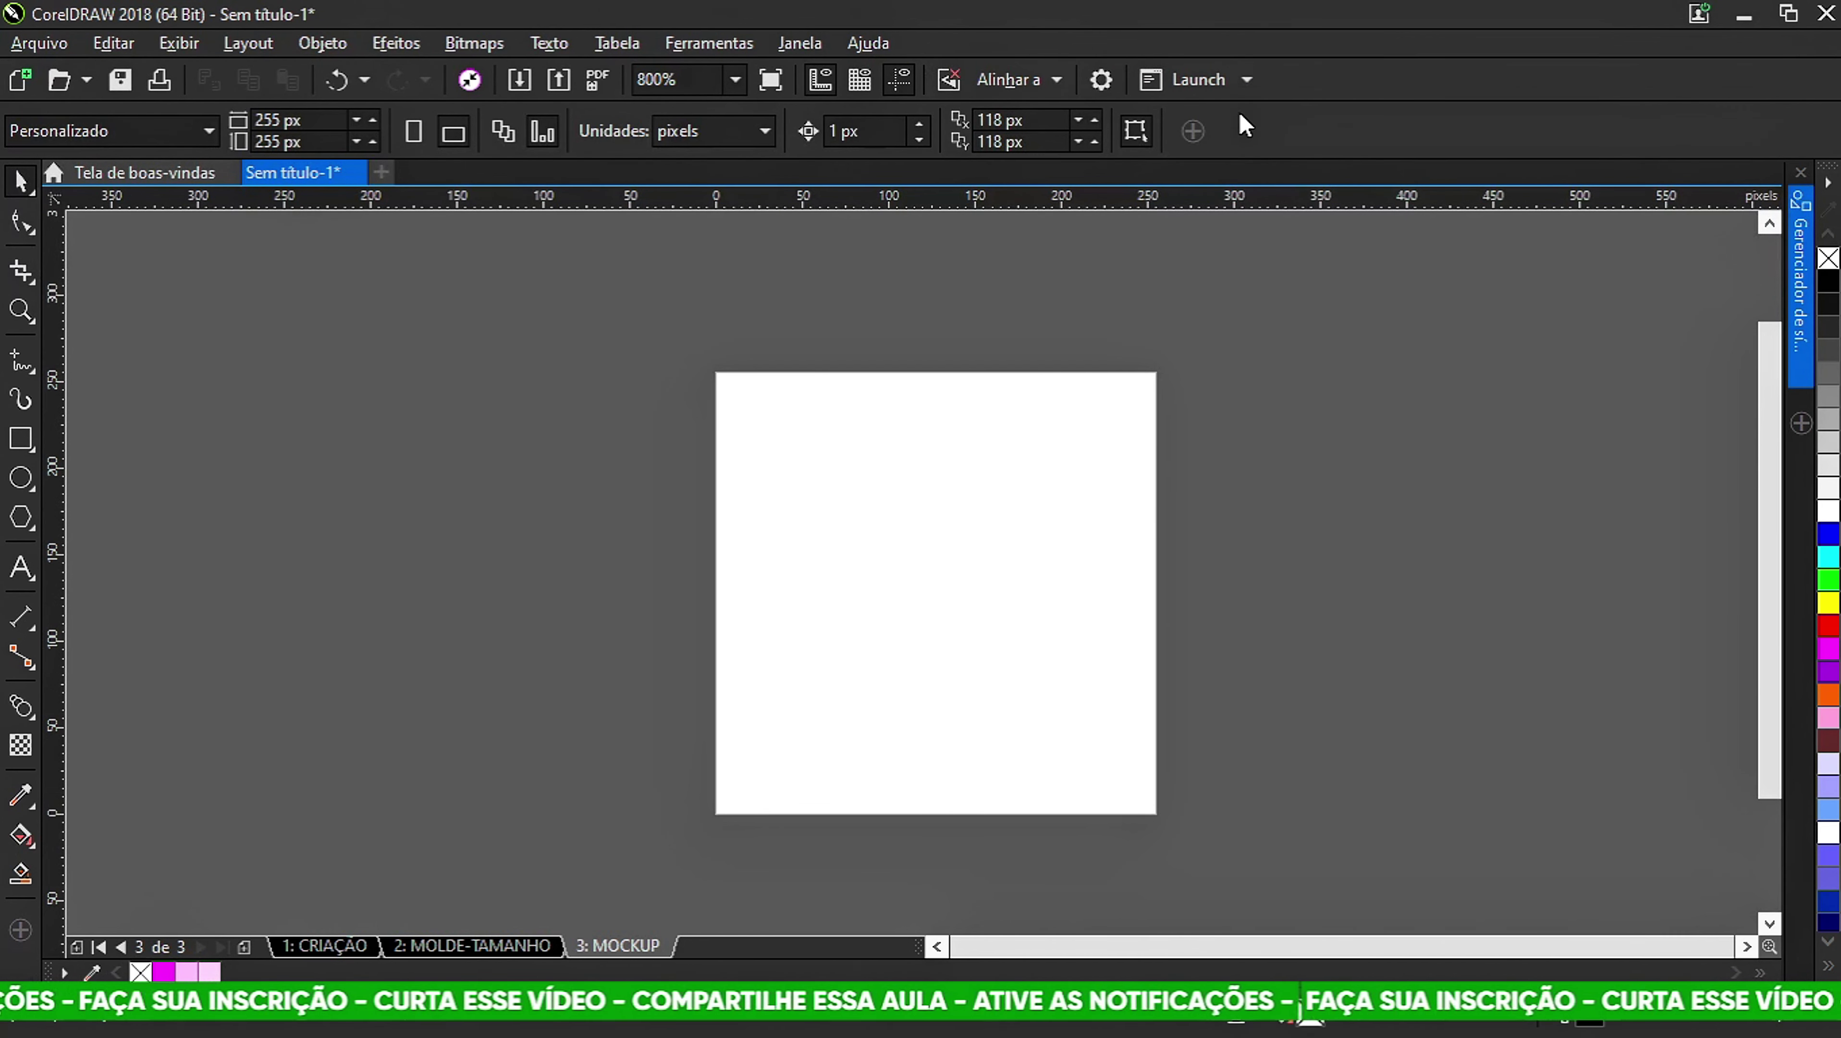
left_click(324, 45)
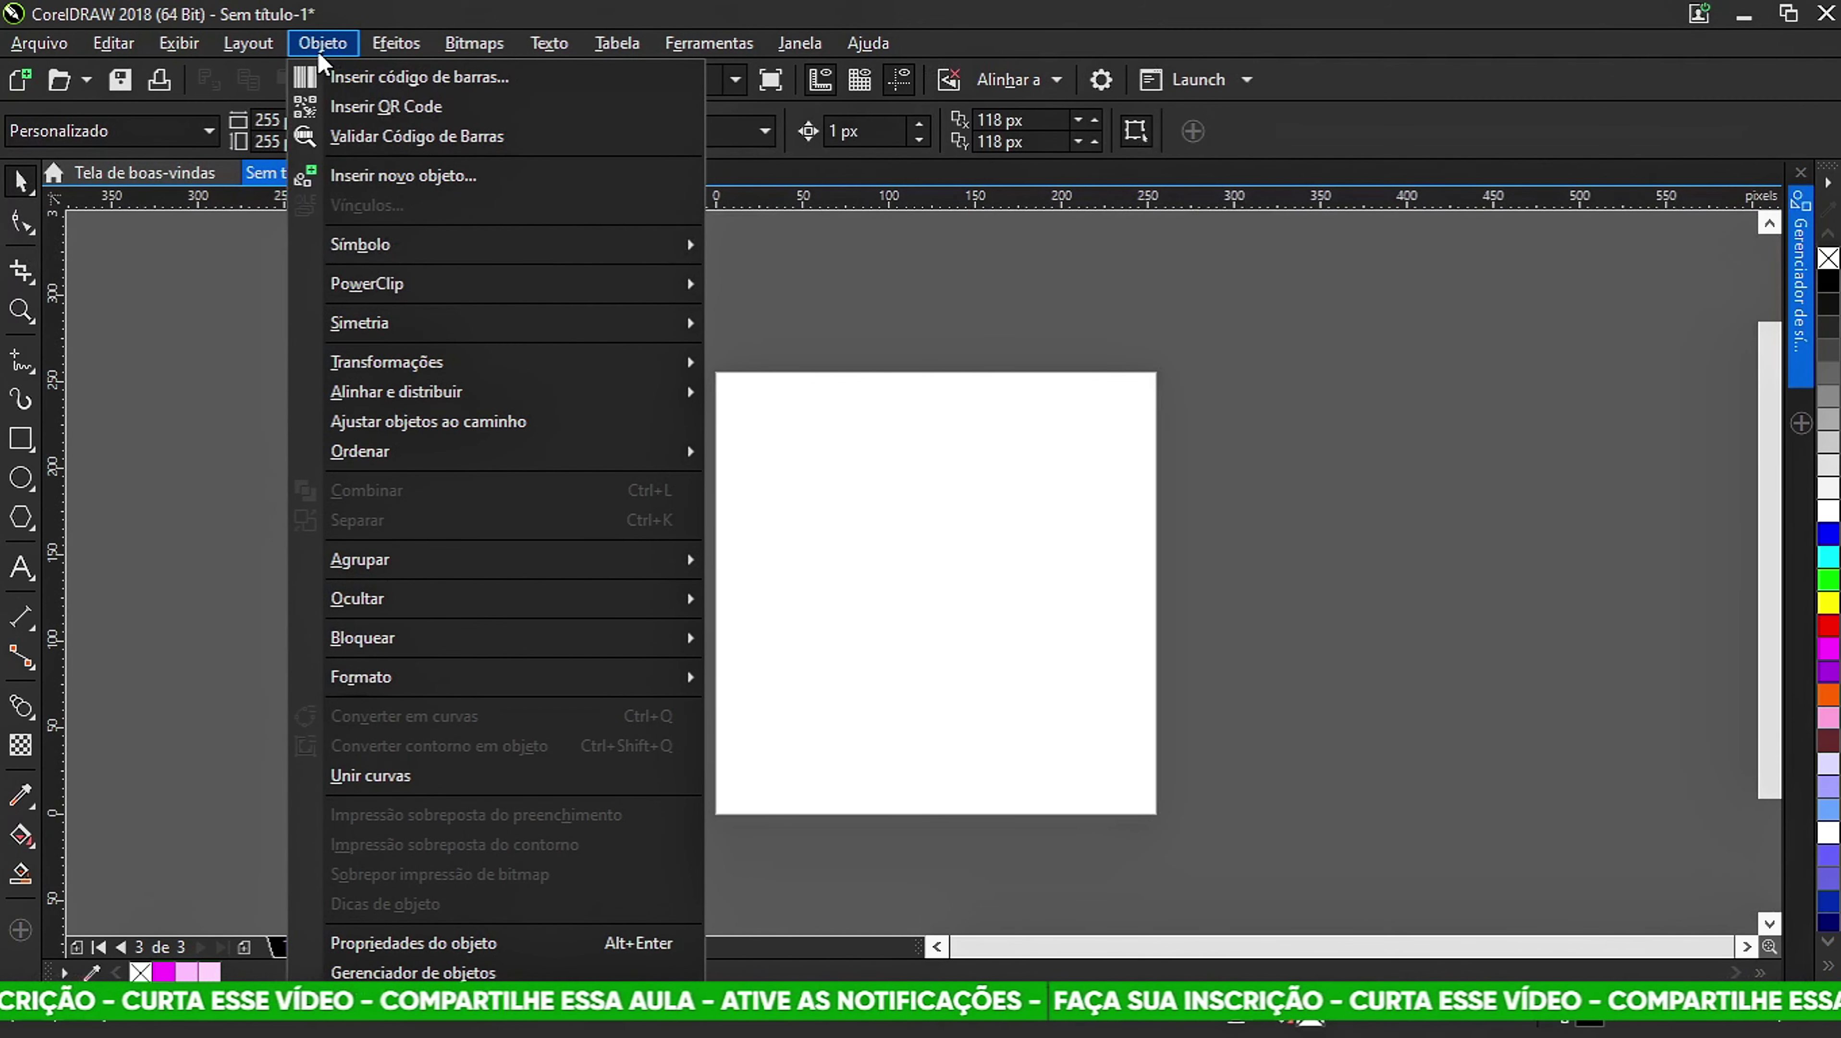
left_click(397, 189)
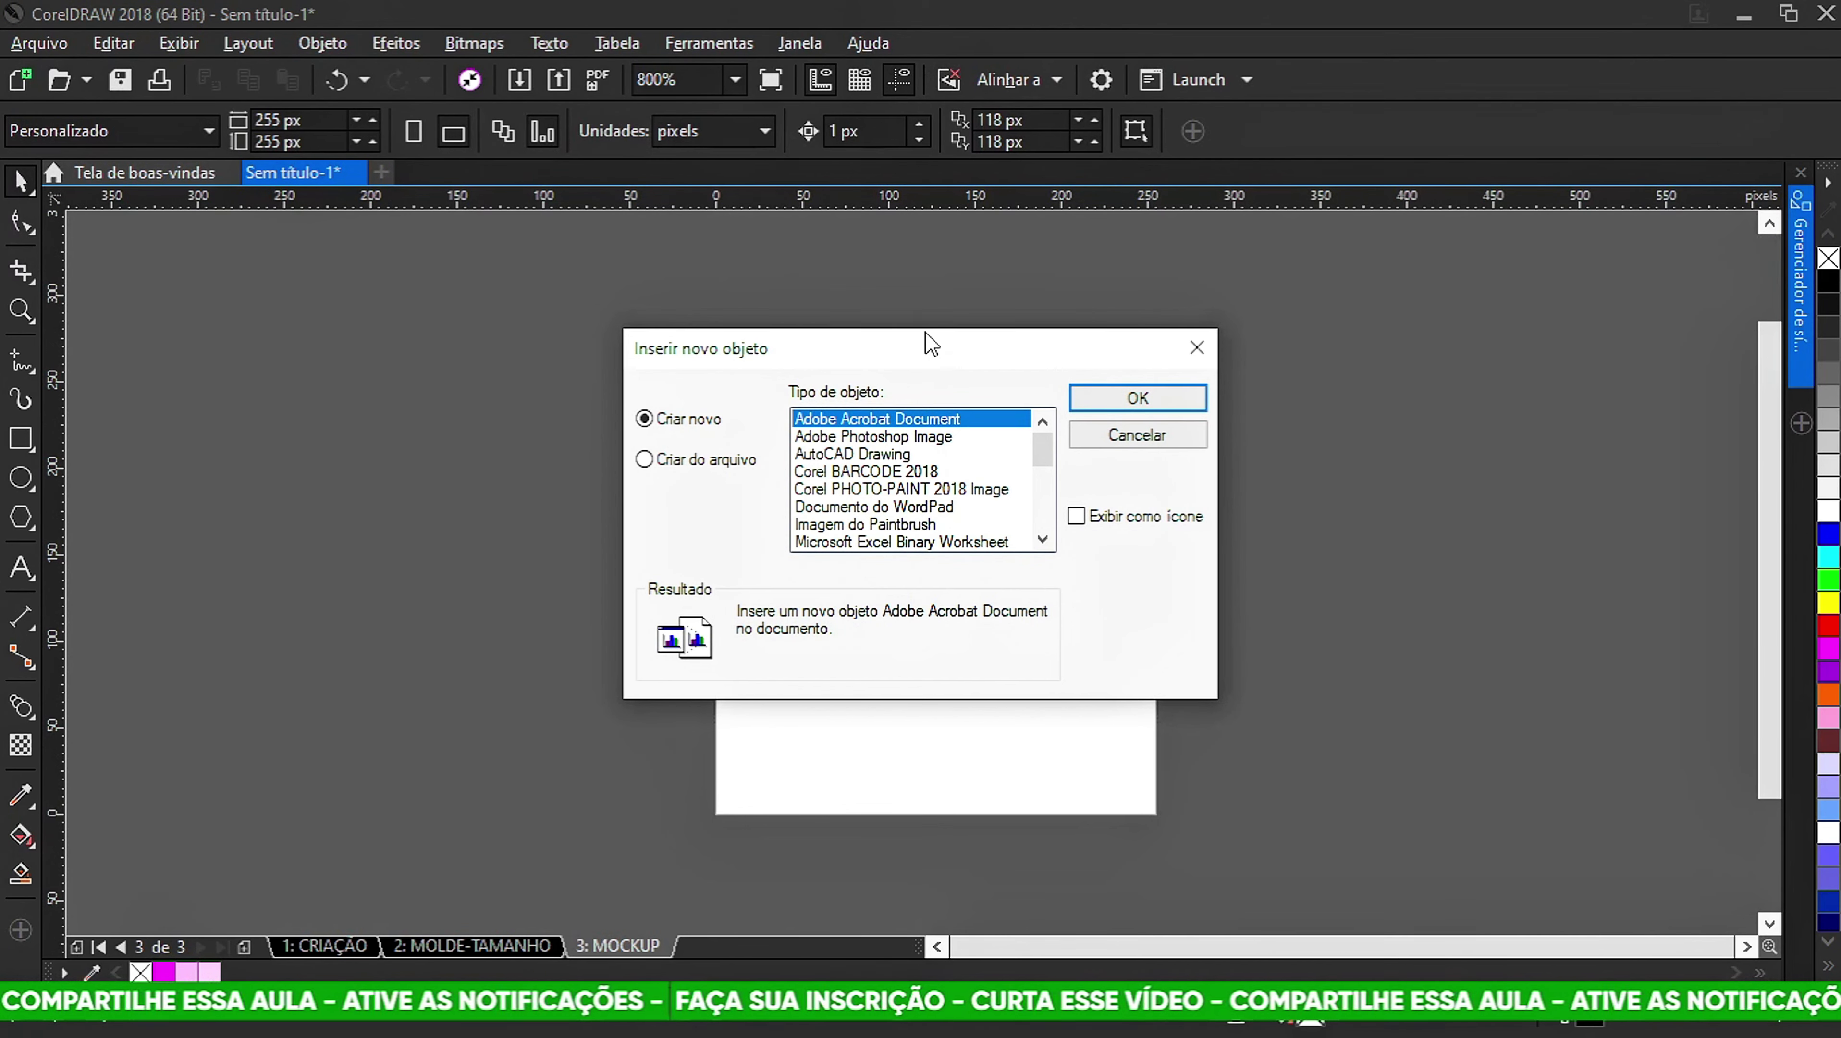
left_click_drag(929, 341, 984, 341)
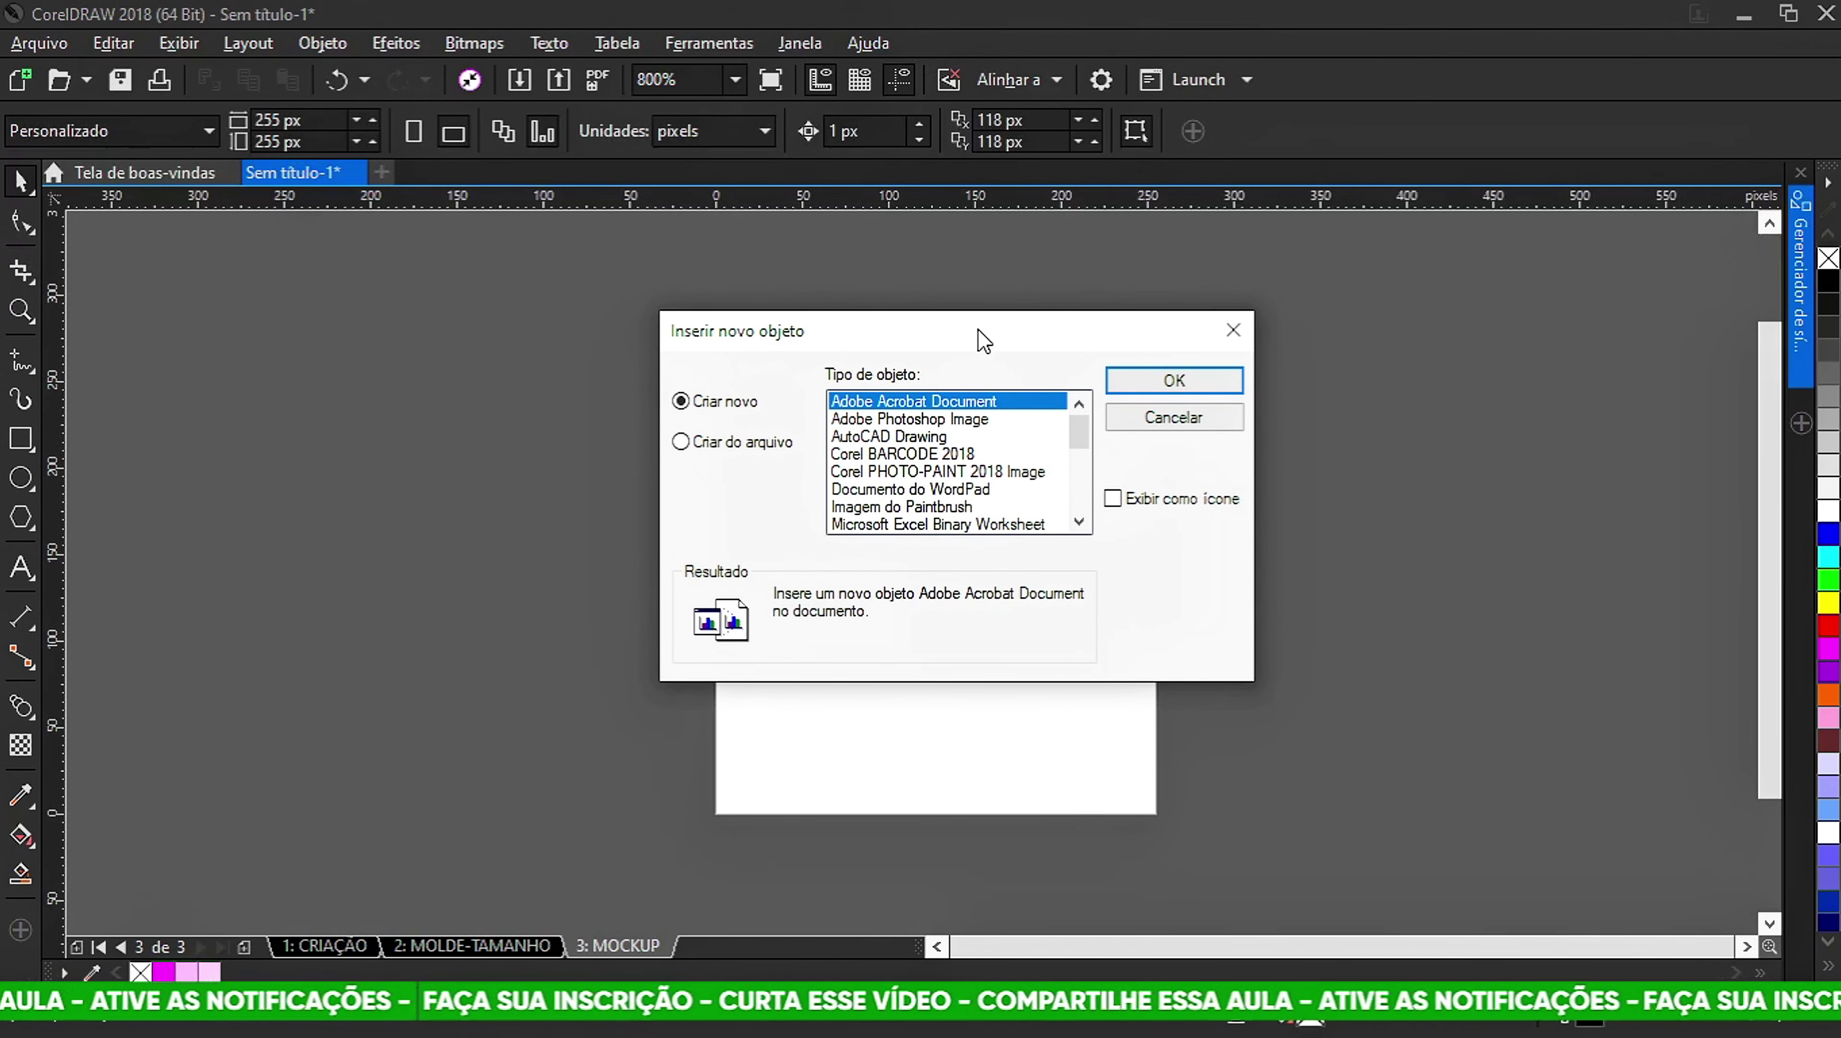
mouse_move(1080, 432)
left_mouse_down()
mouse_move(1078, 501)
mouse_move(1078, 404)
mouse_move(1077, 508)
mouse_move(1078, 429)
left_mouse_up()
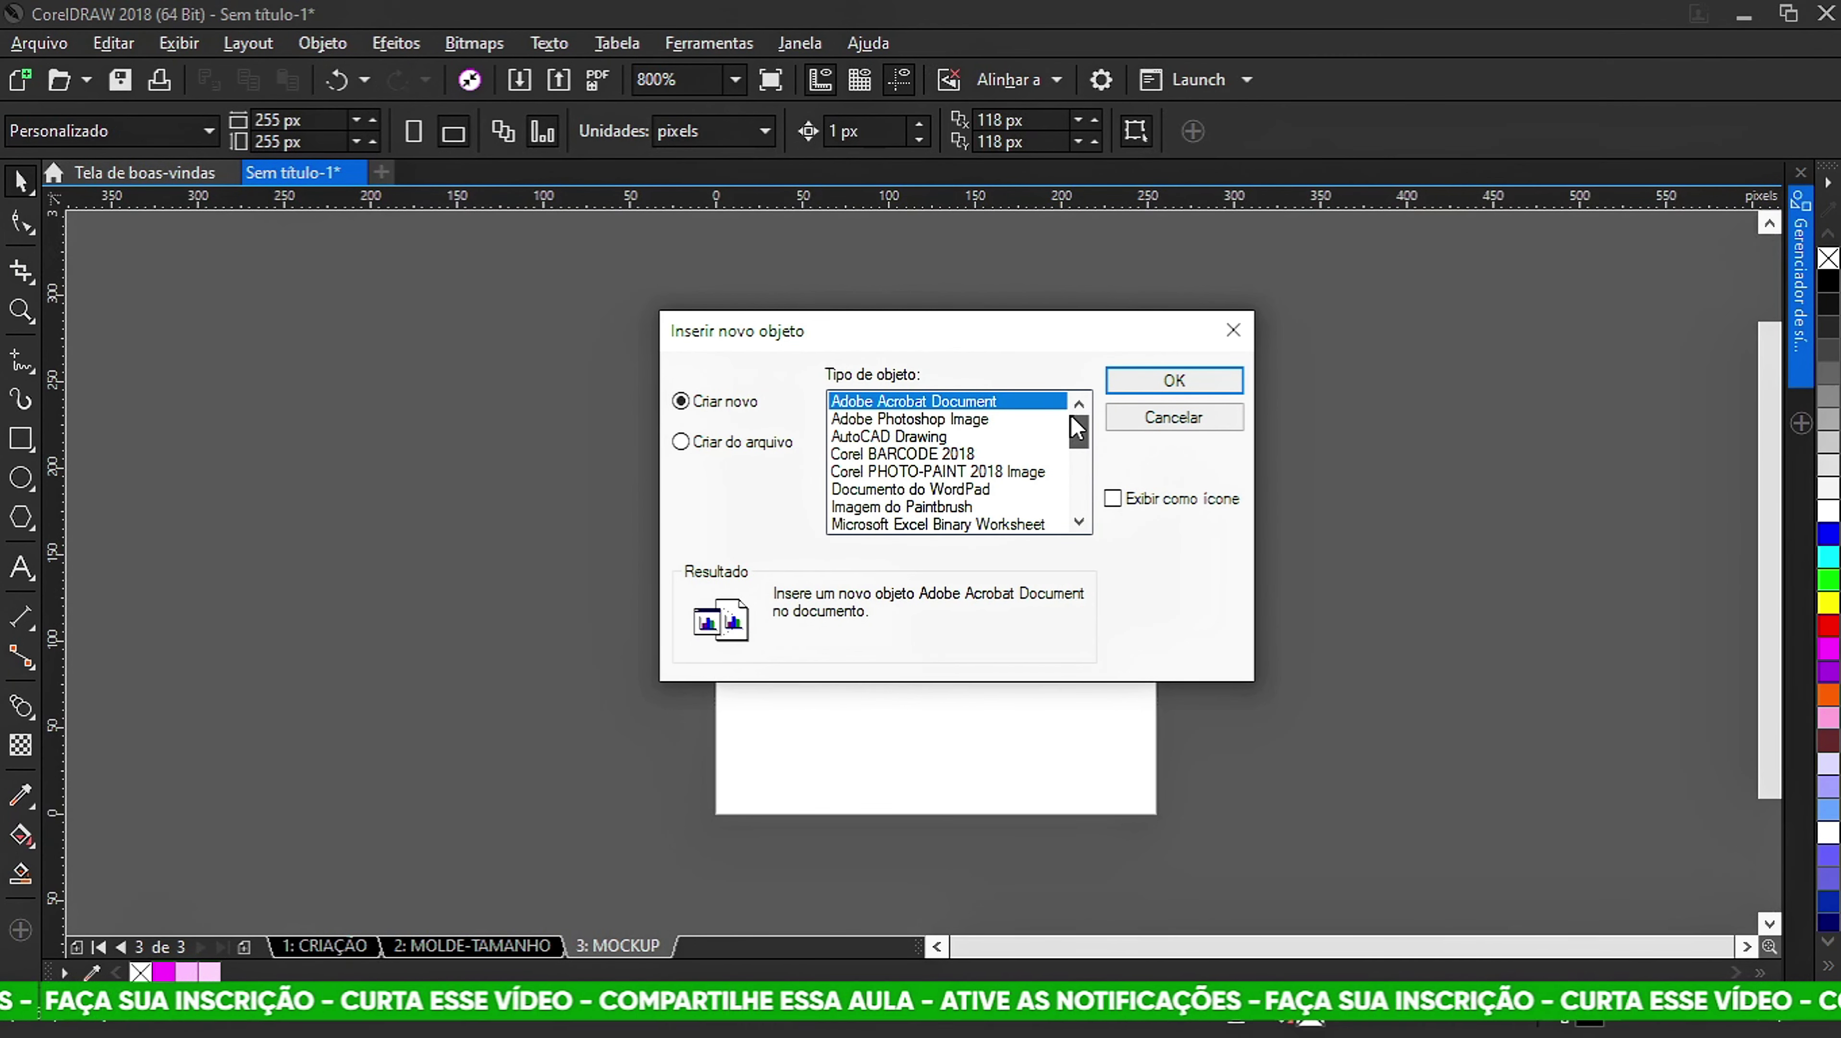
left_click(994, 420)
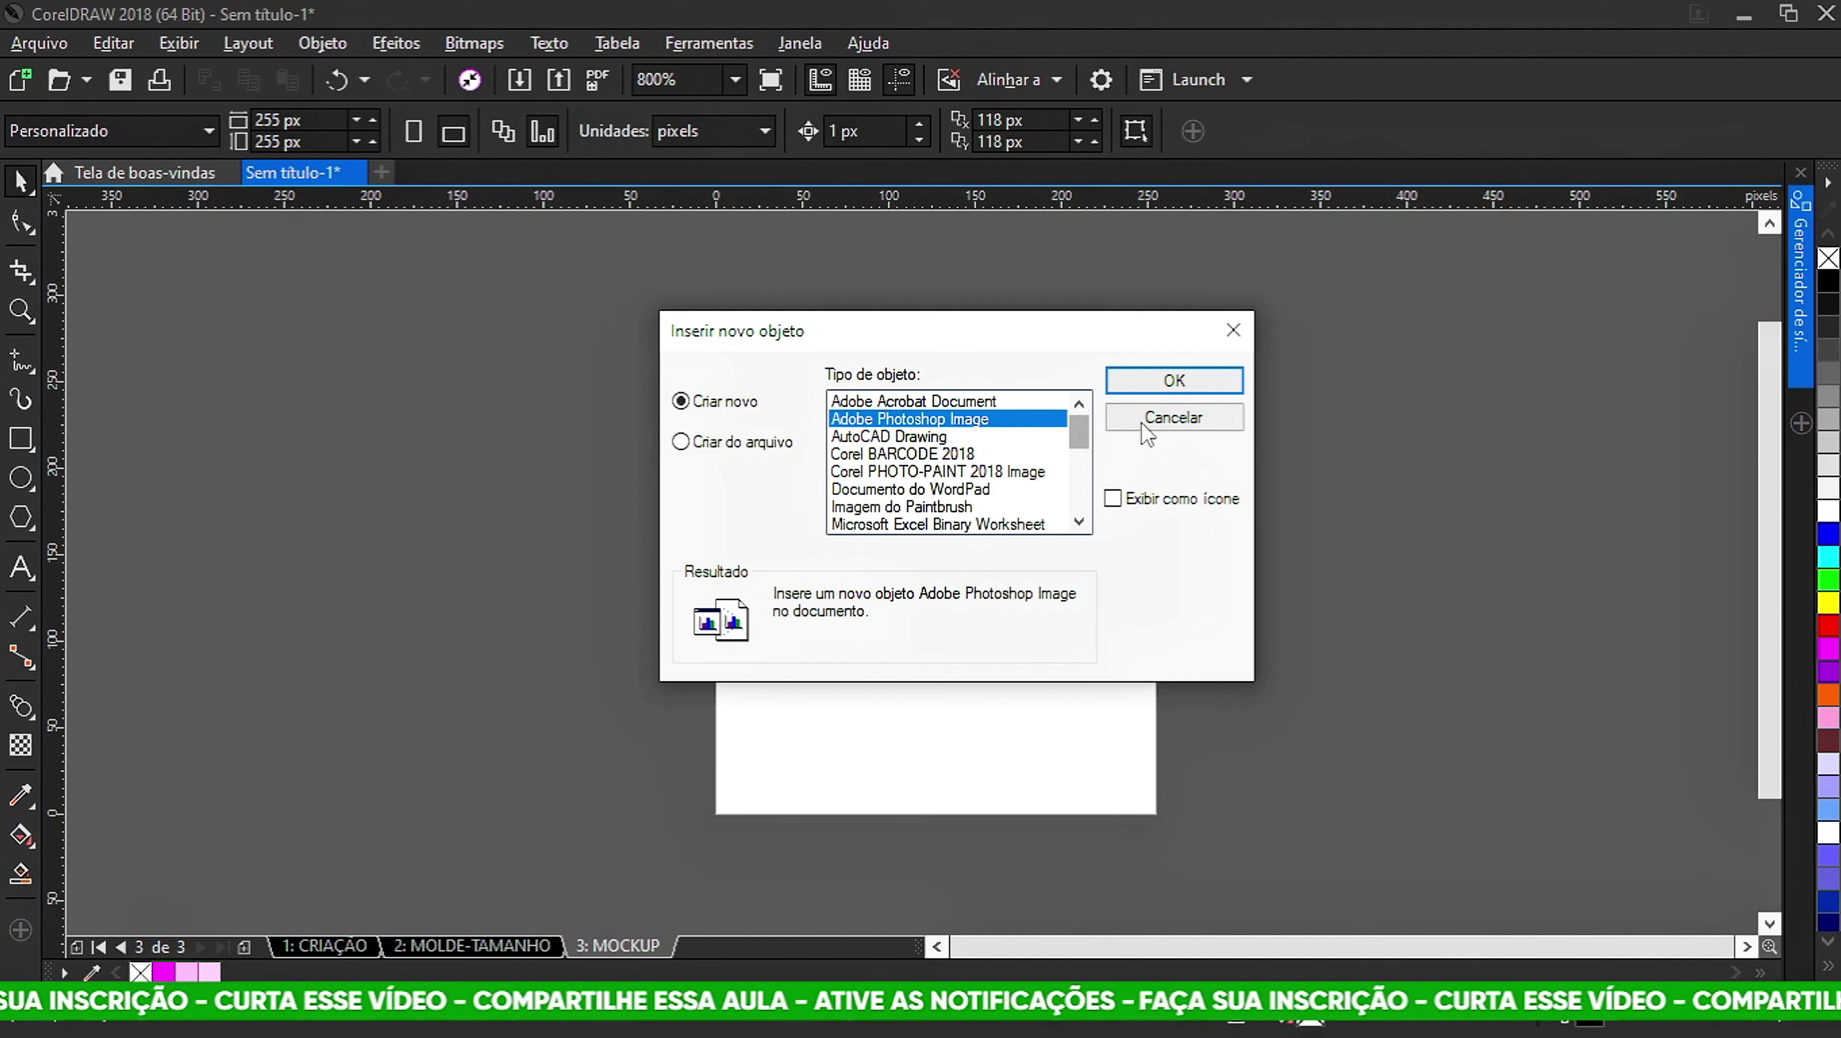
left_click(1167, 379)
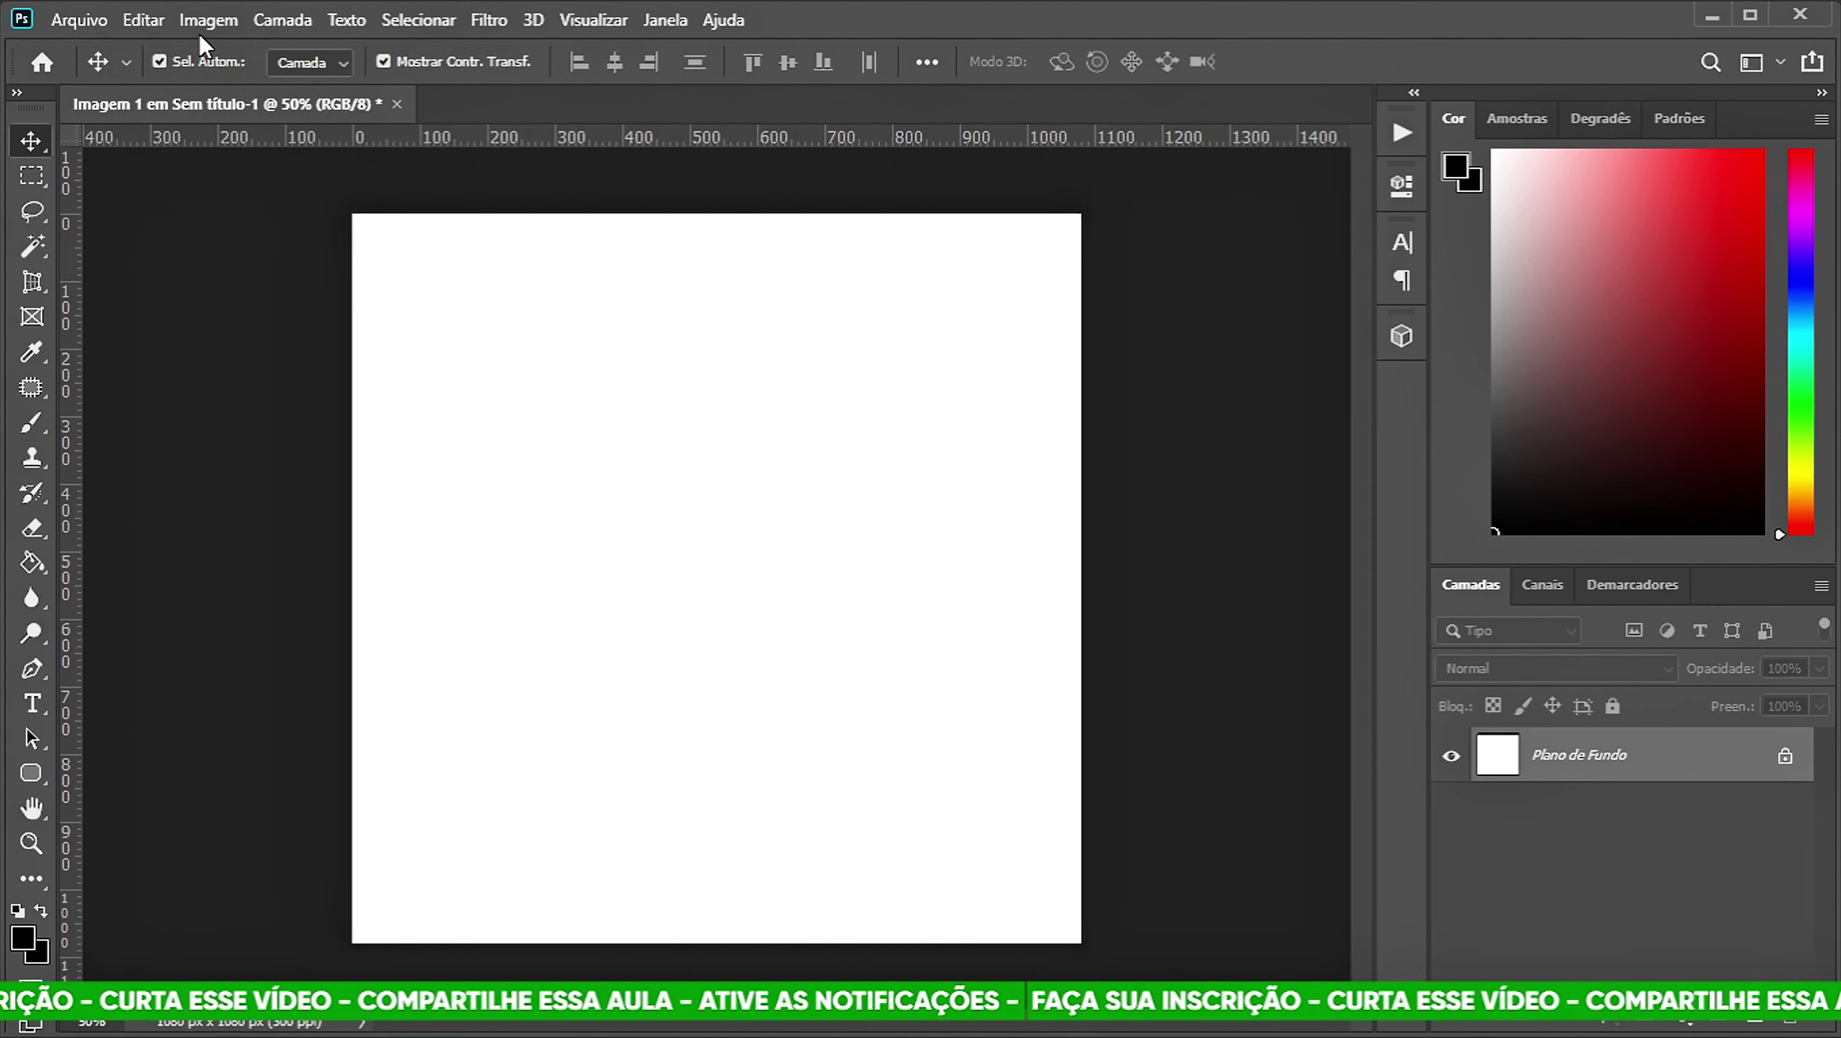
Unlock the Plano de Fundo layer in the Photoshop image and deselect it.
left_click(207, 20)
key("Escape")
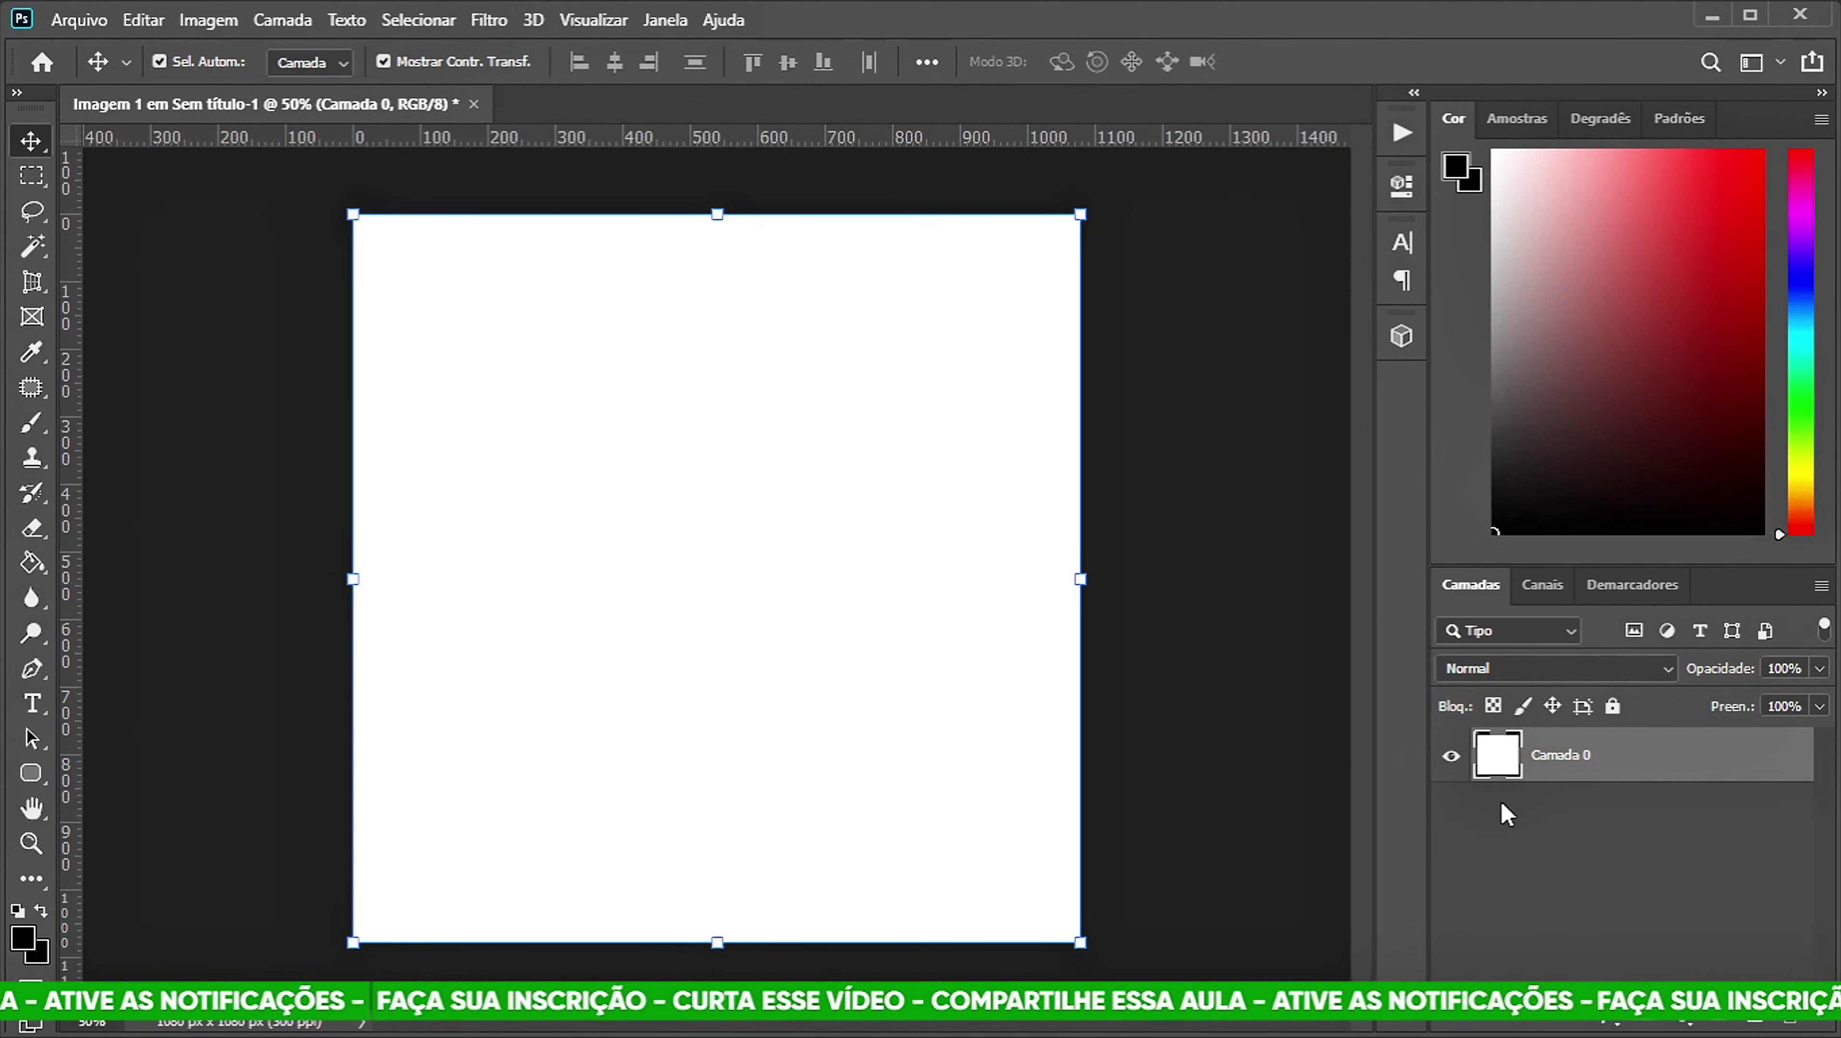
left_click(1581, 868)
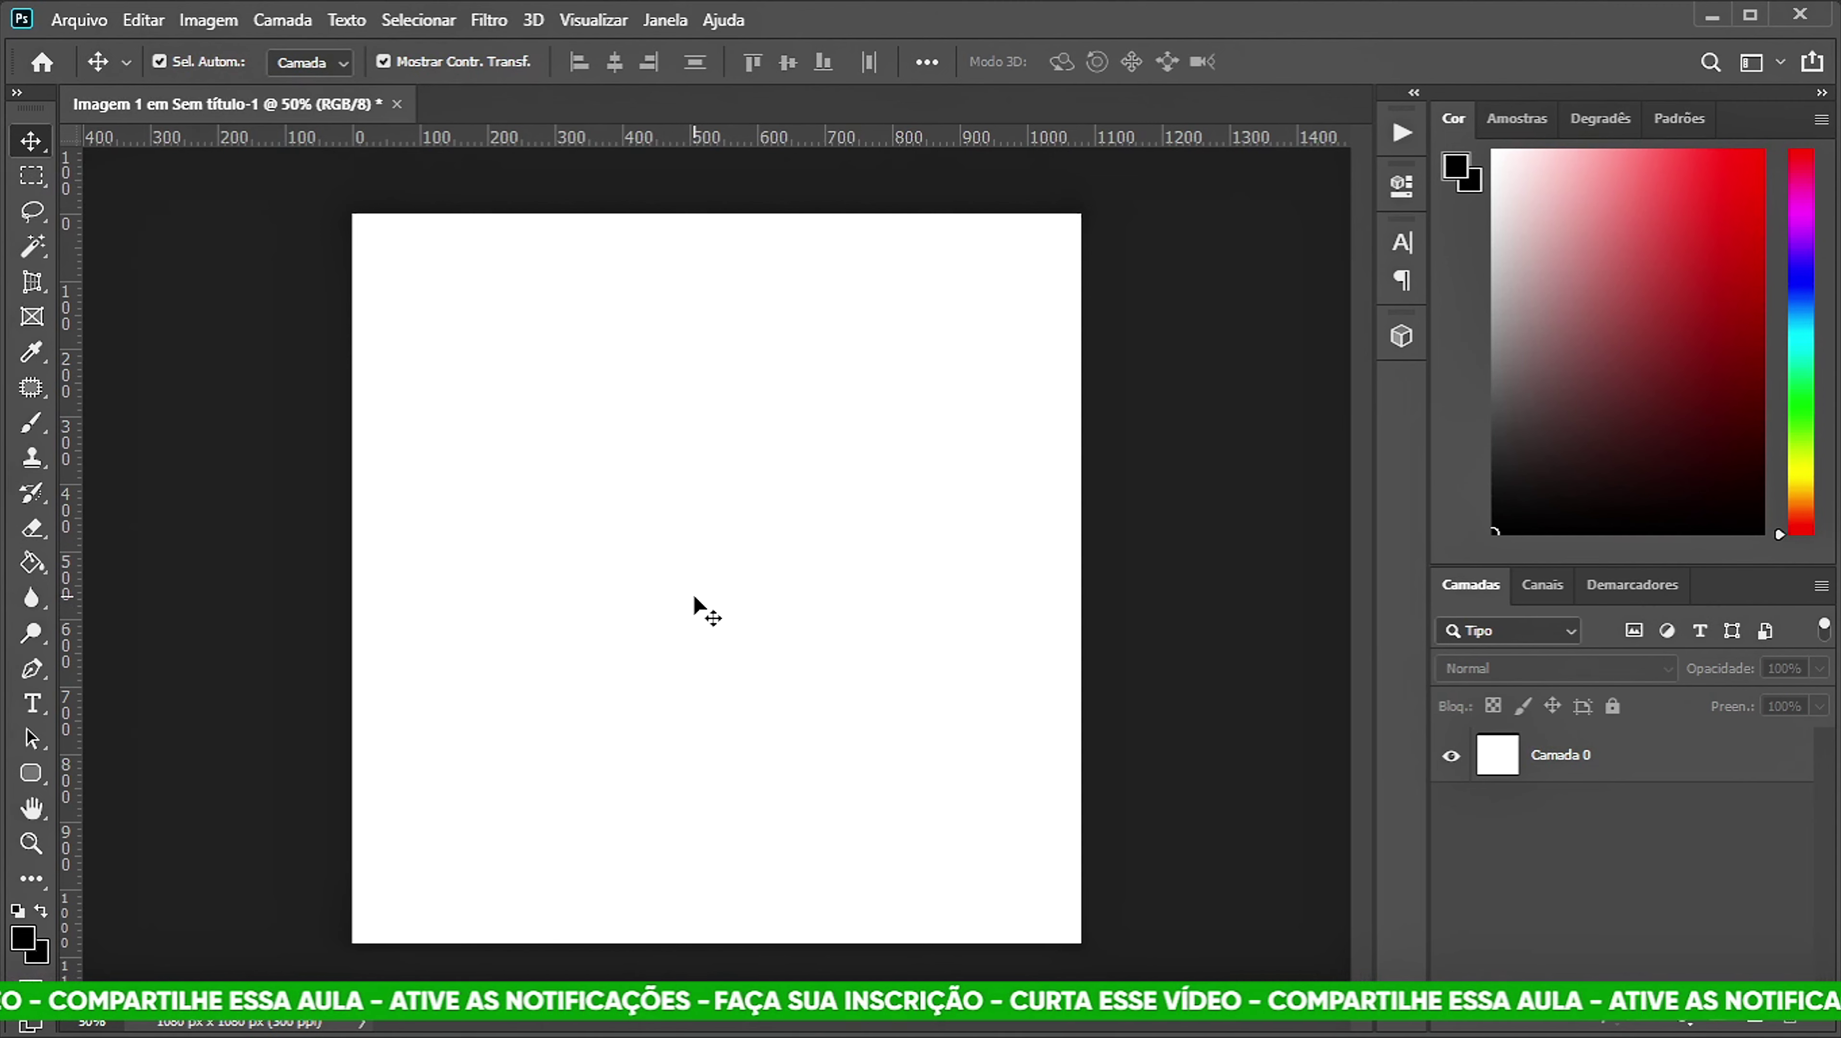
Place the PSD mockup 5923765 from the camiseta branca02 folder as an embedded object filling the canvas.
left_click(81, 21)
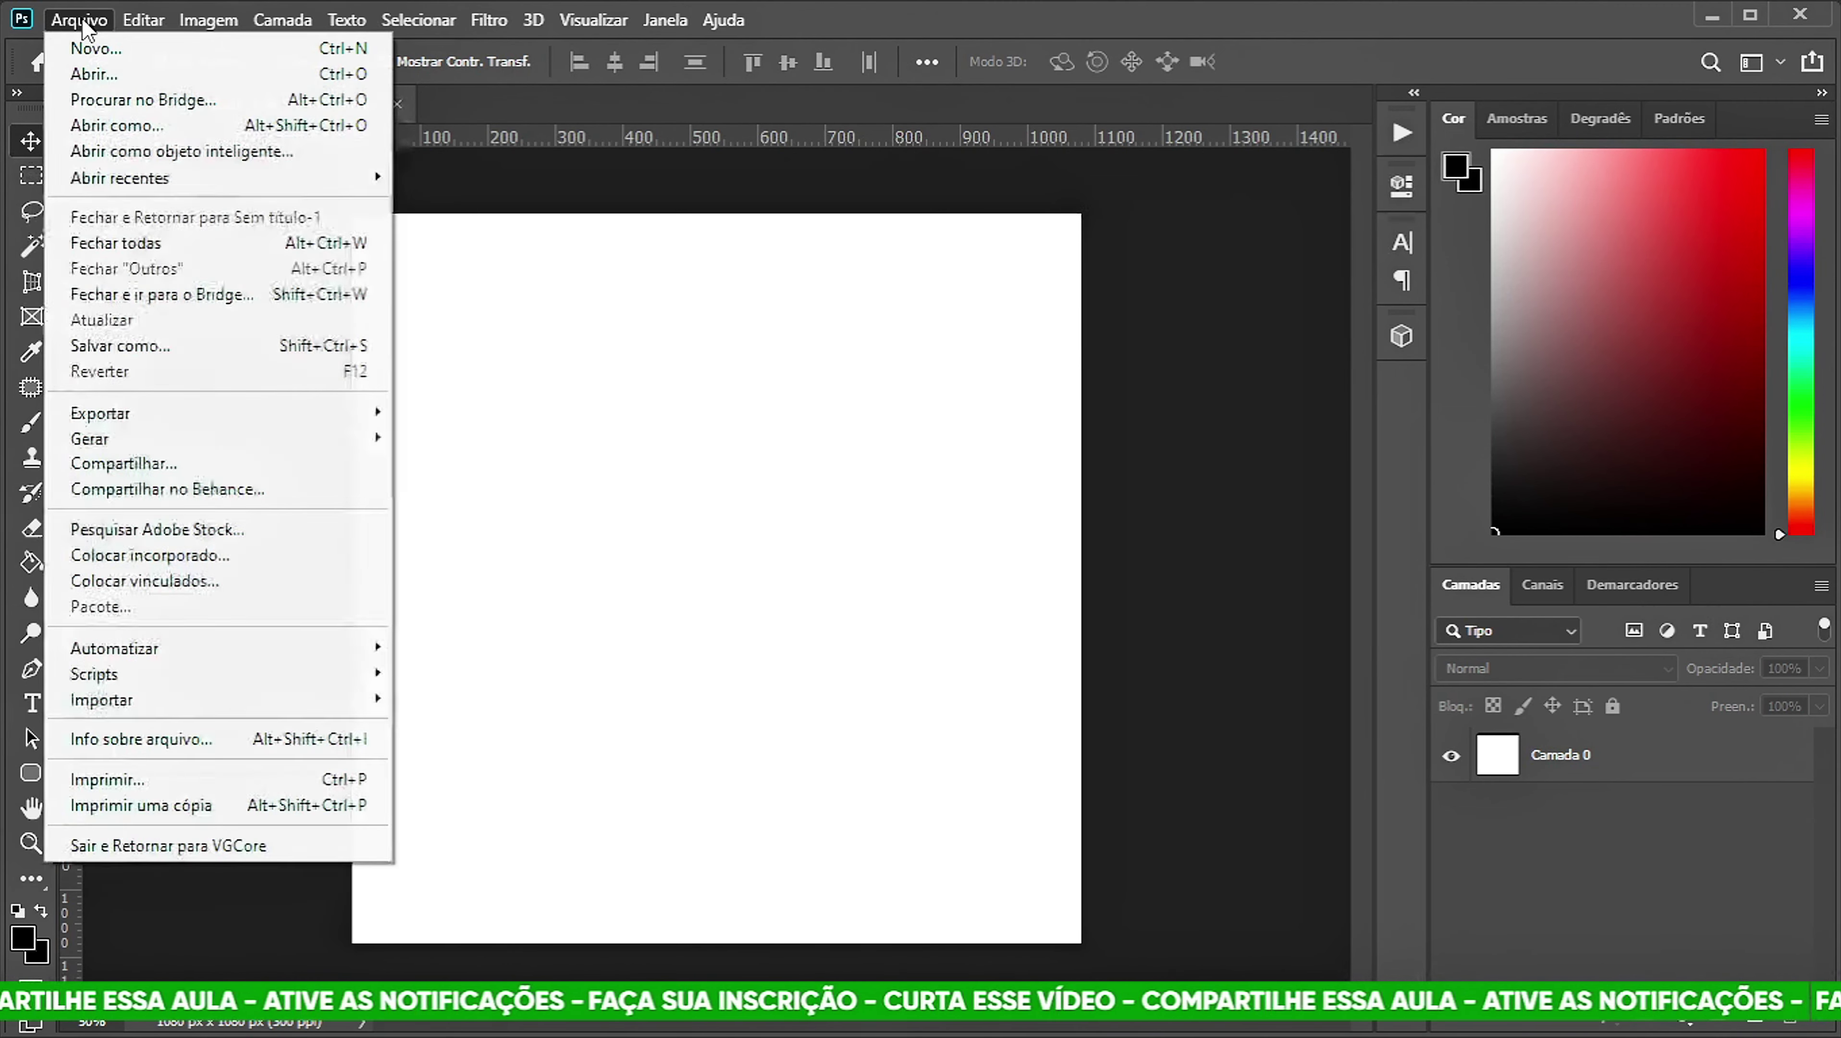
left_click(234, 555)
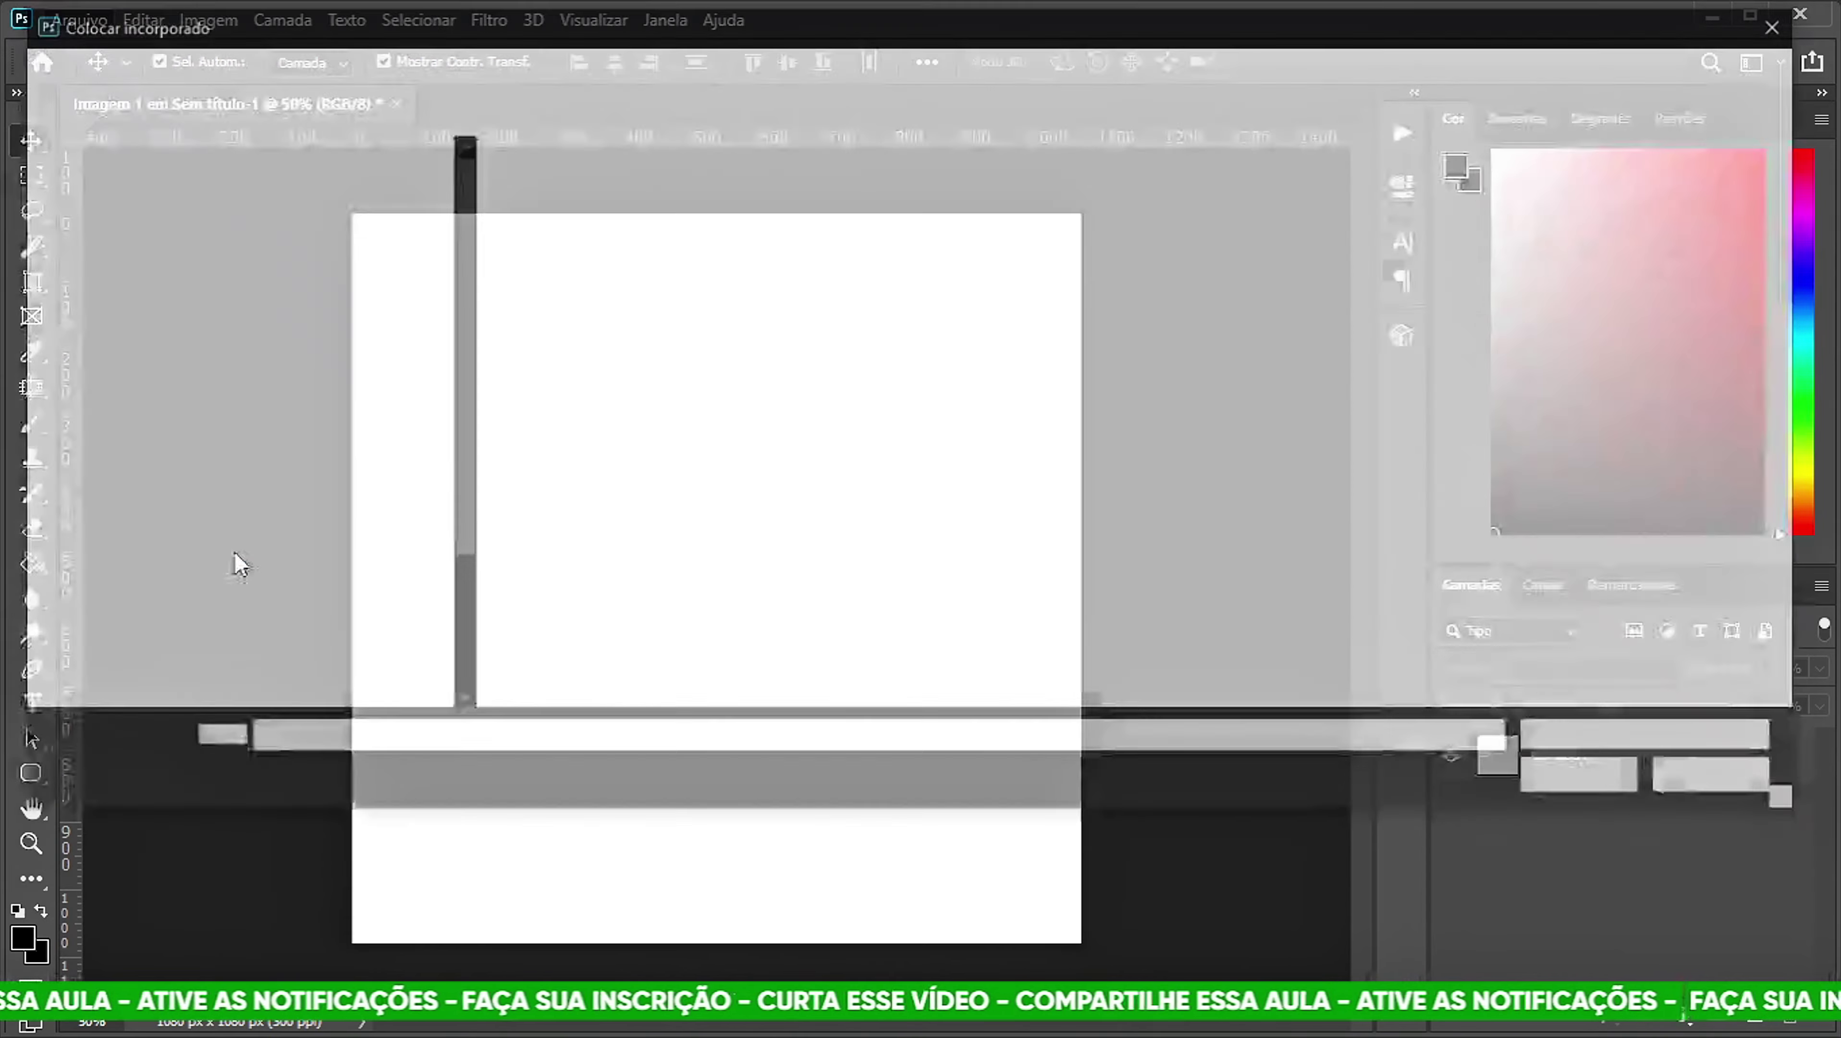
left_click(880, 214)
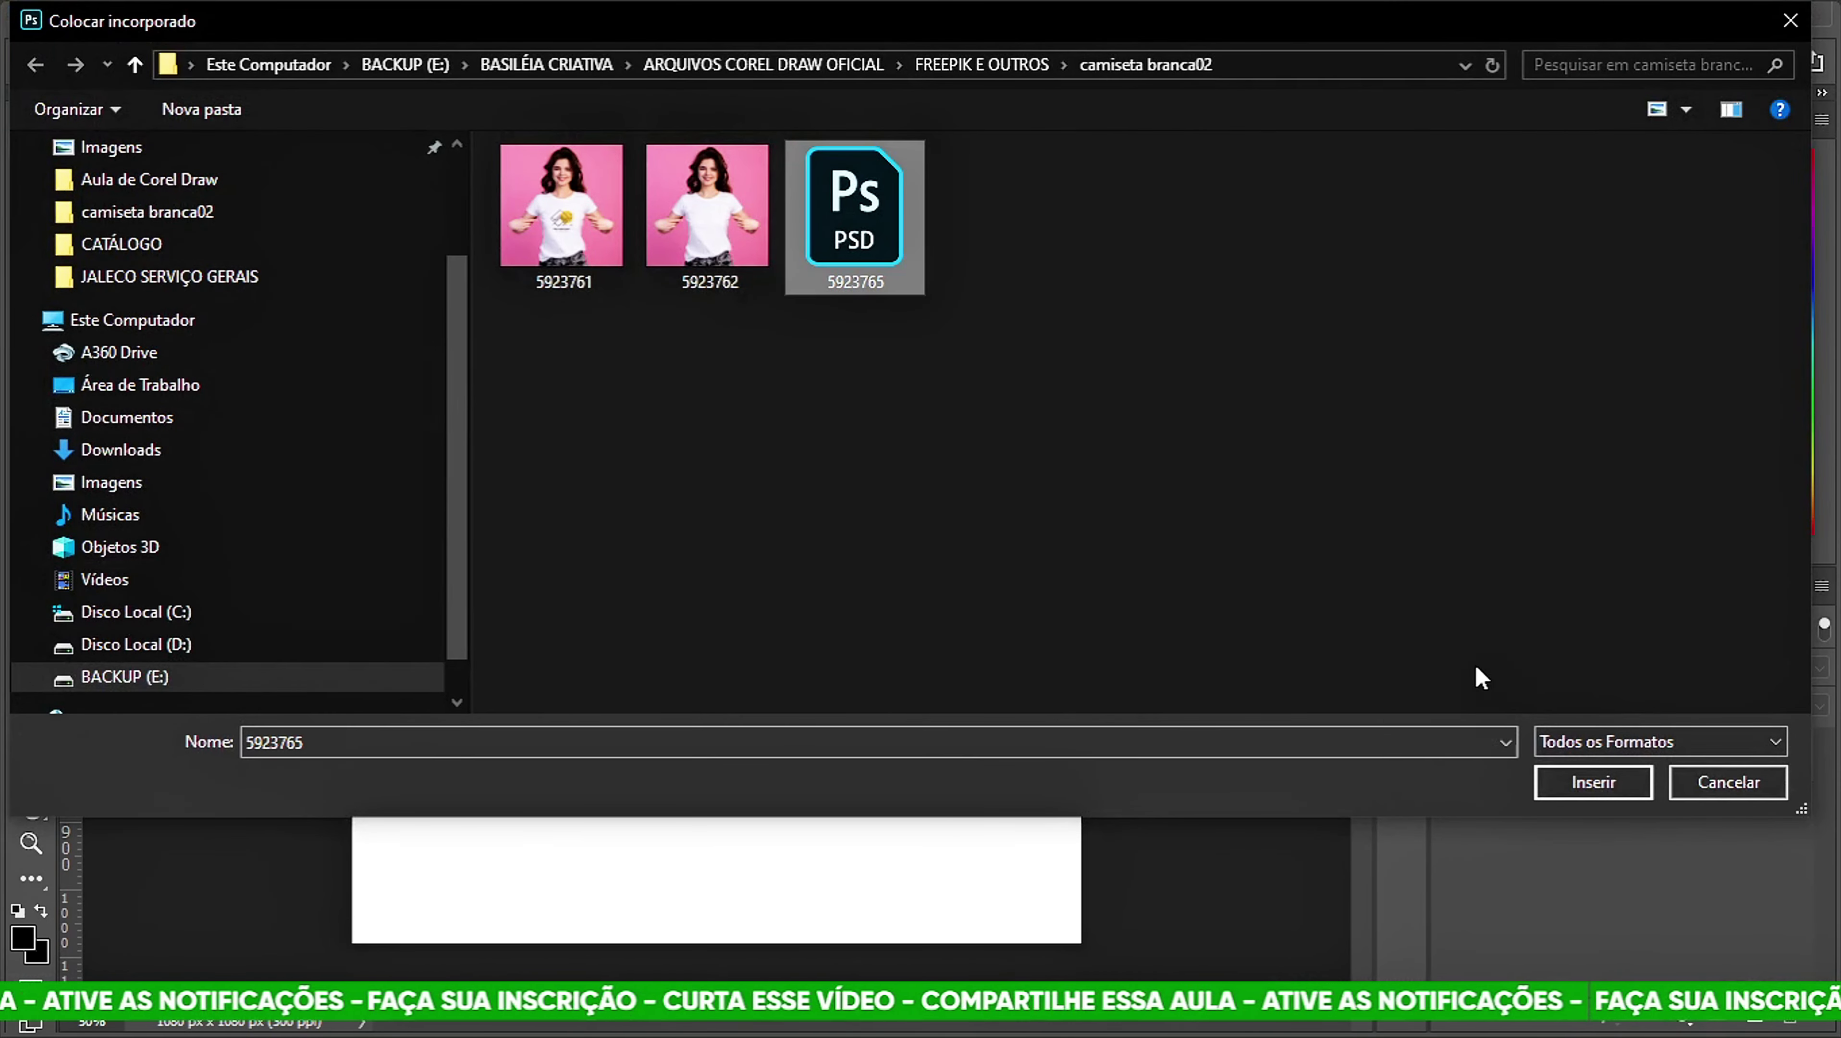
left_click(1578, 793)
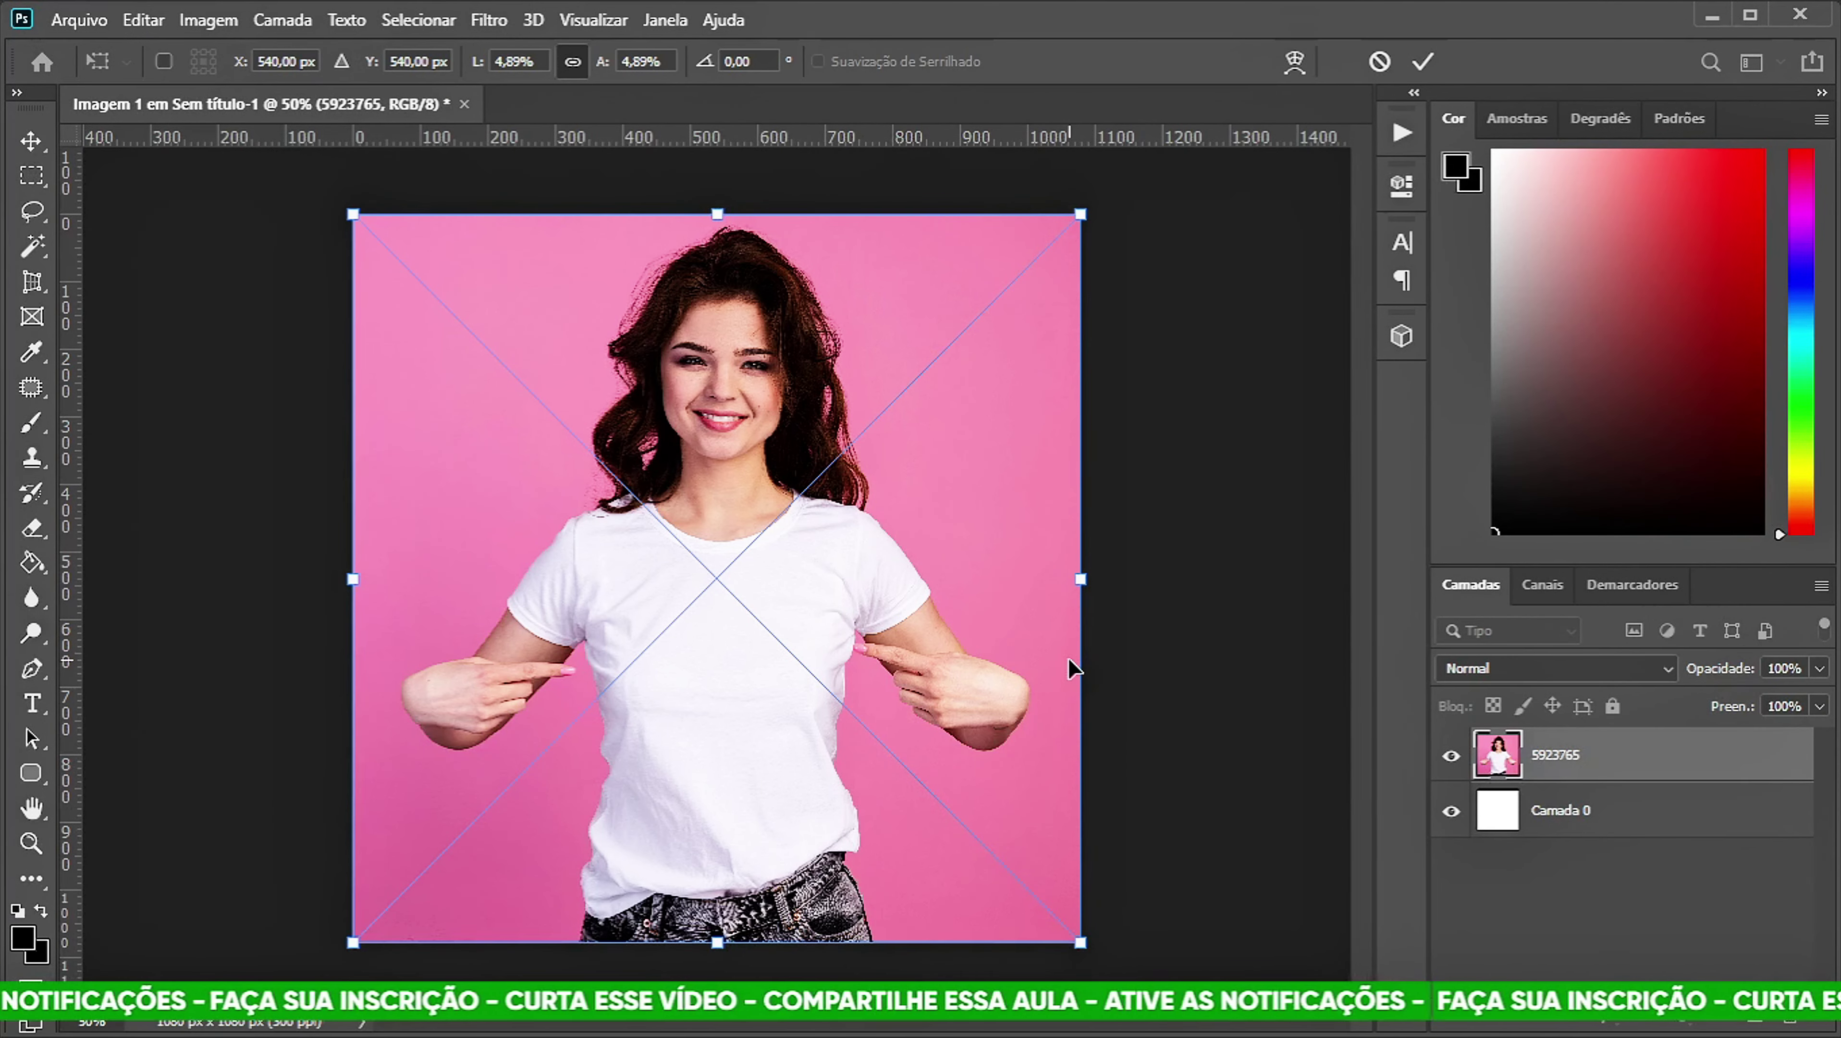
key("Return")
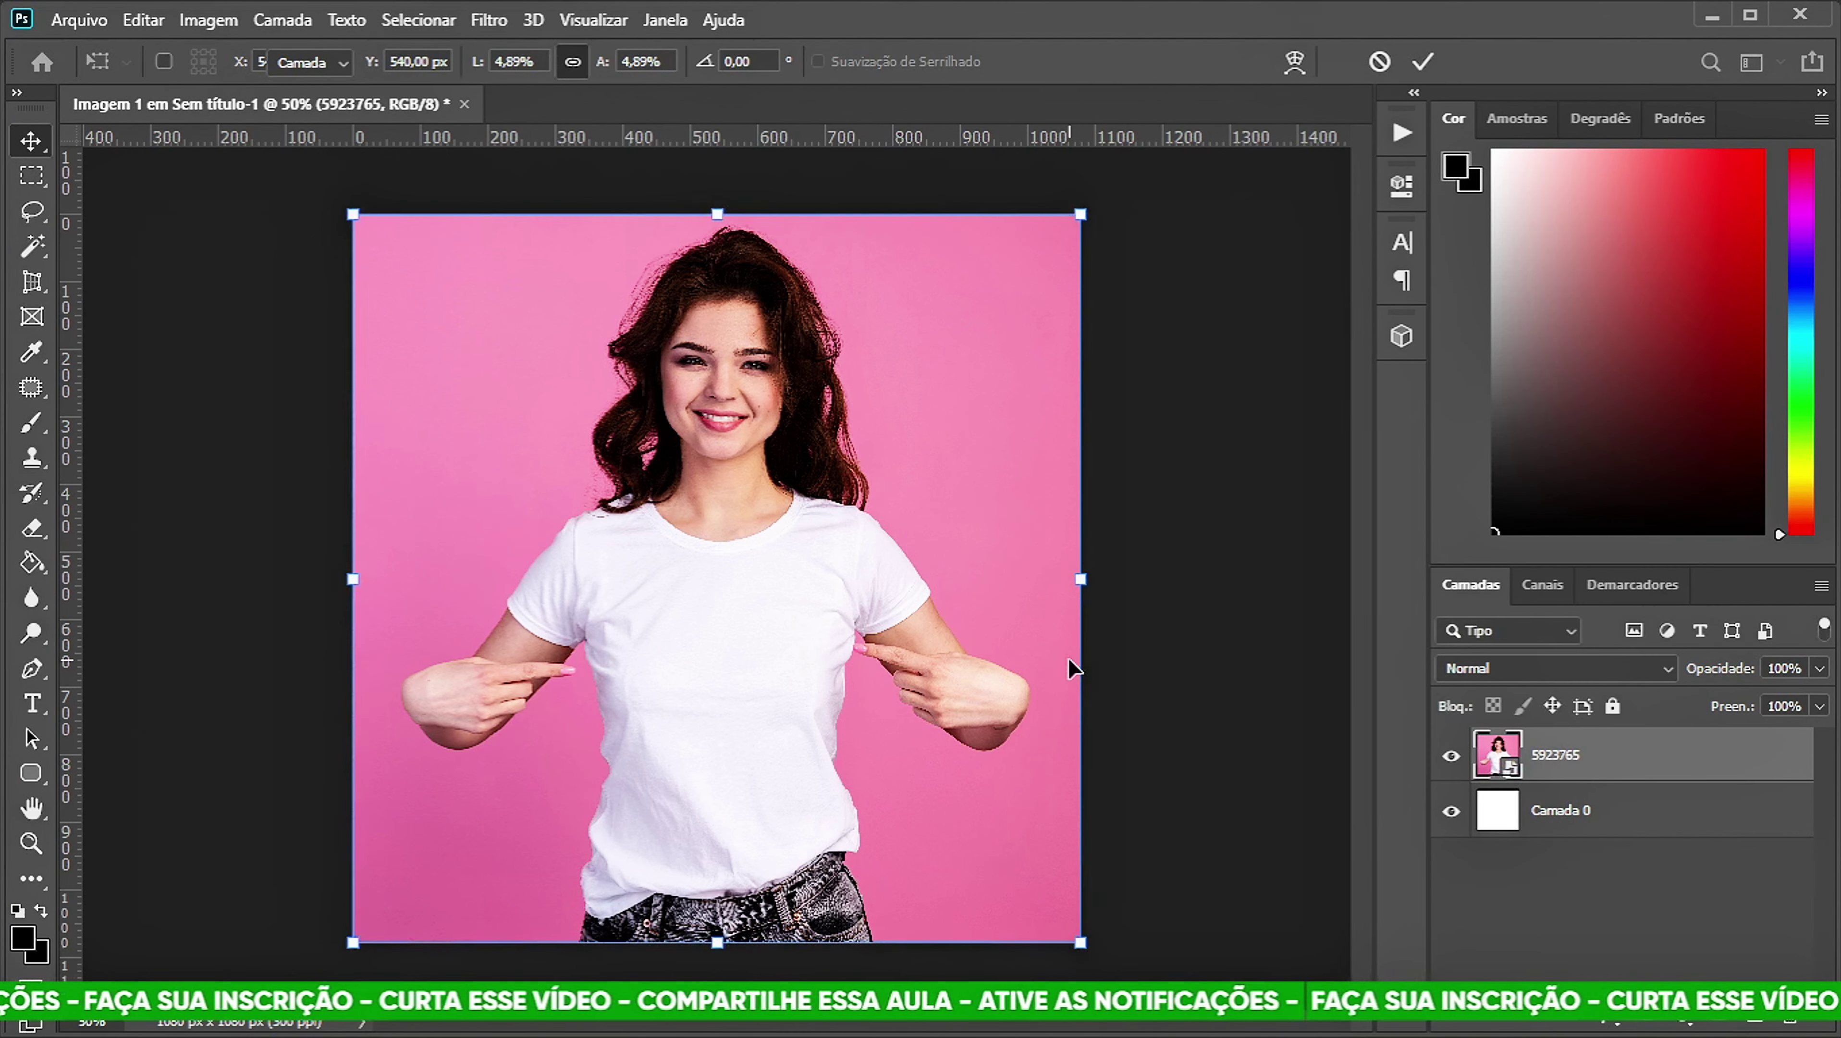
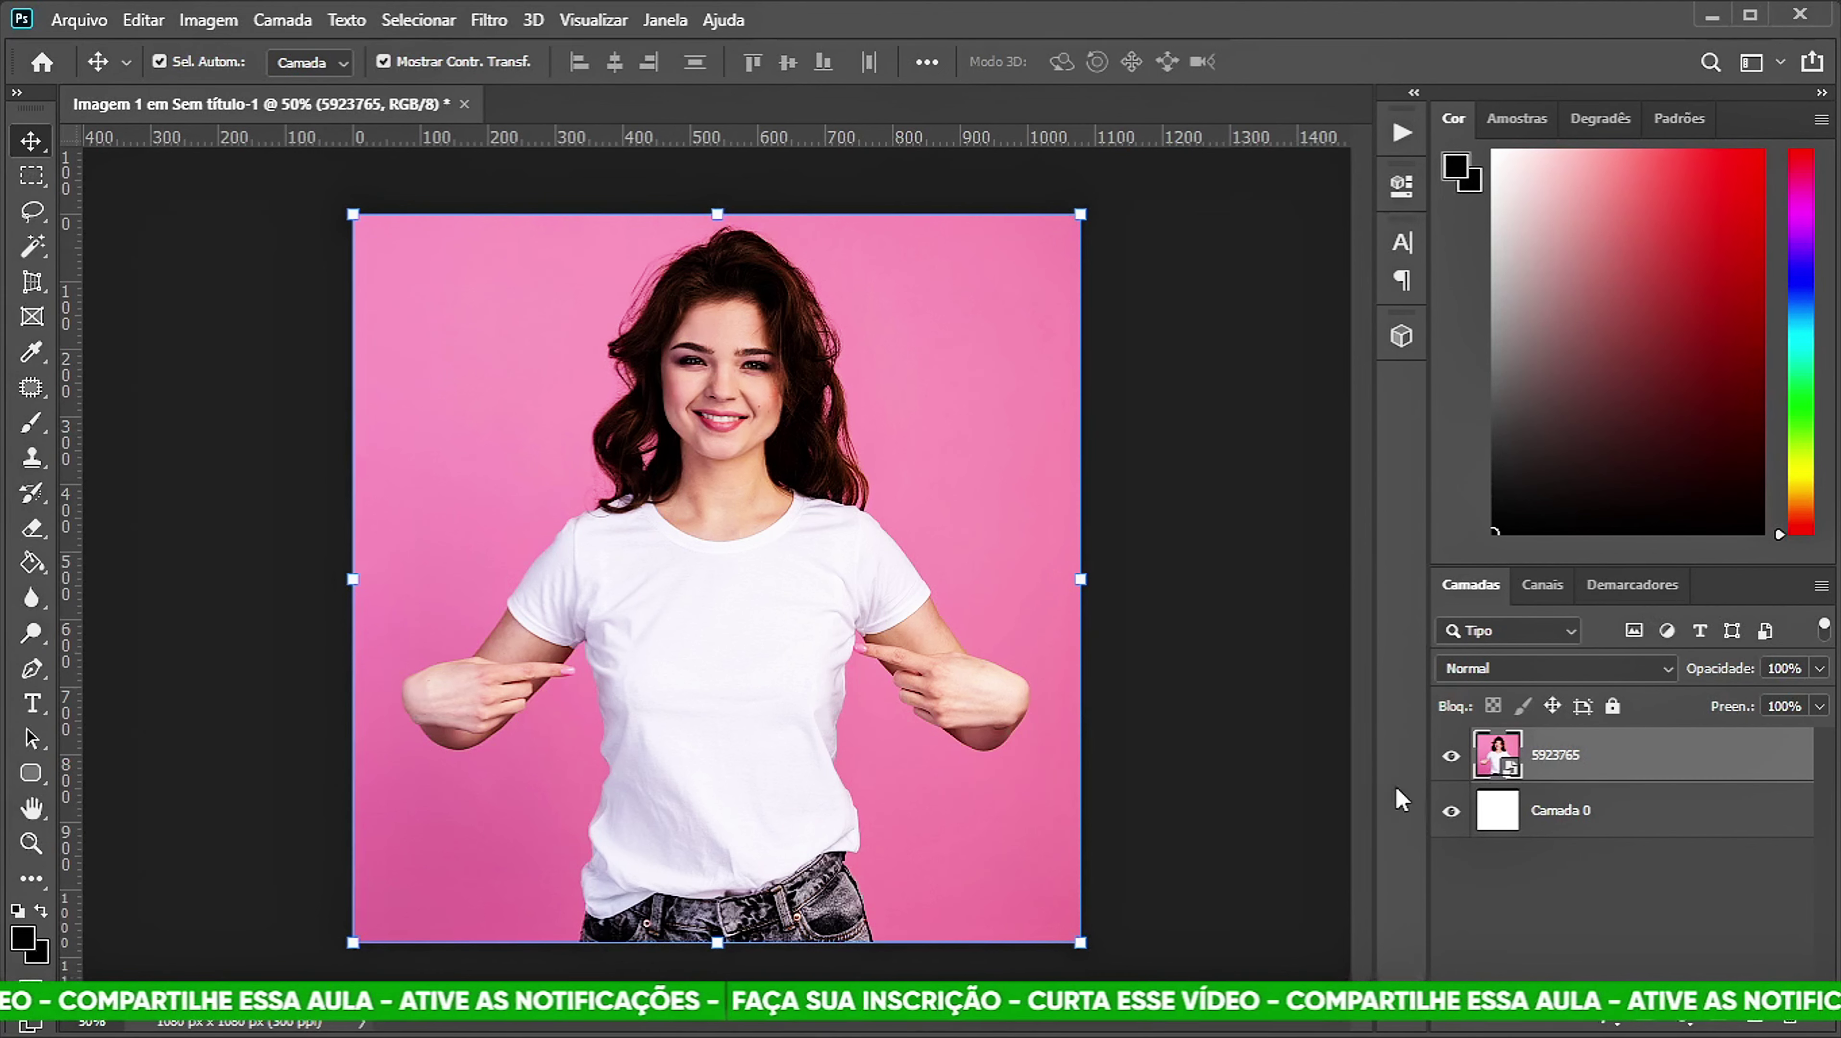
Open the contents of the 5923765 smart object and preview its placeholder design layer, leaving that layer hidden.
double_click(1510, 772)
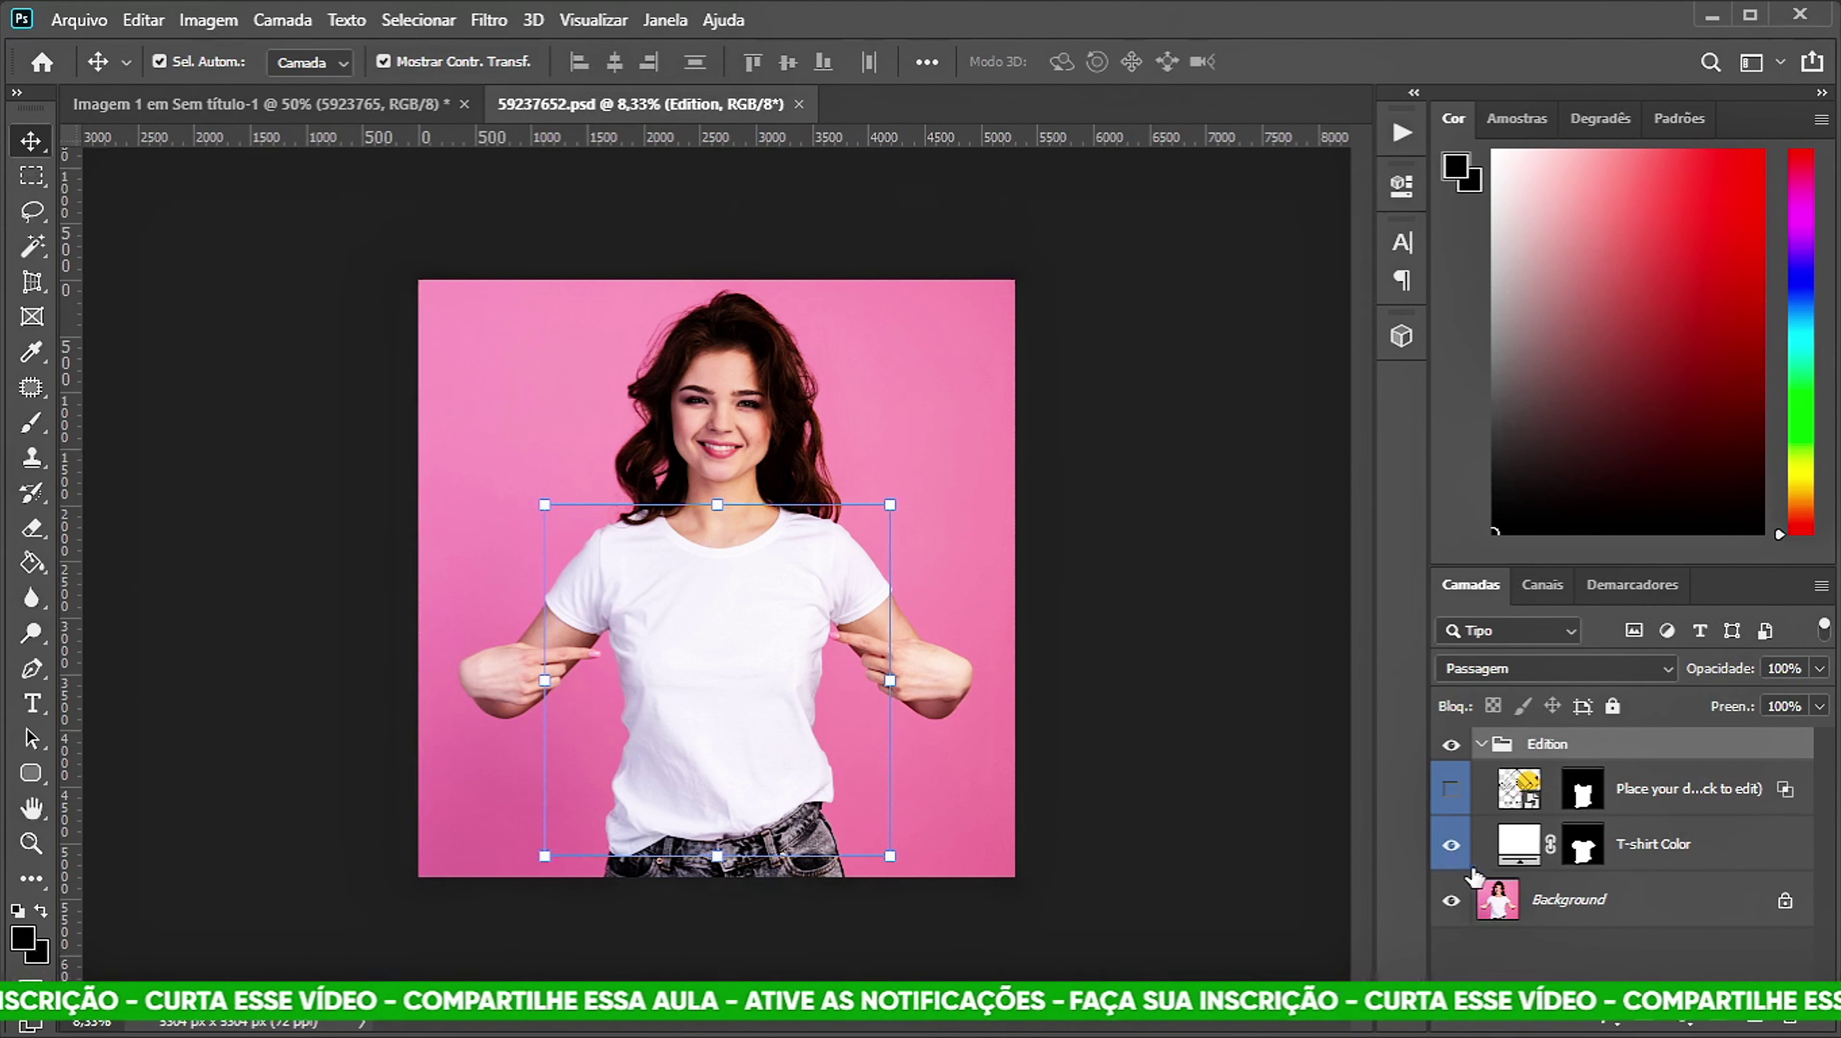
left_click(1451, 790)
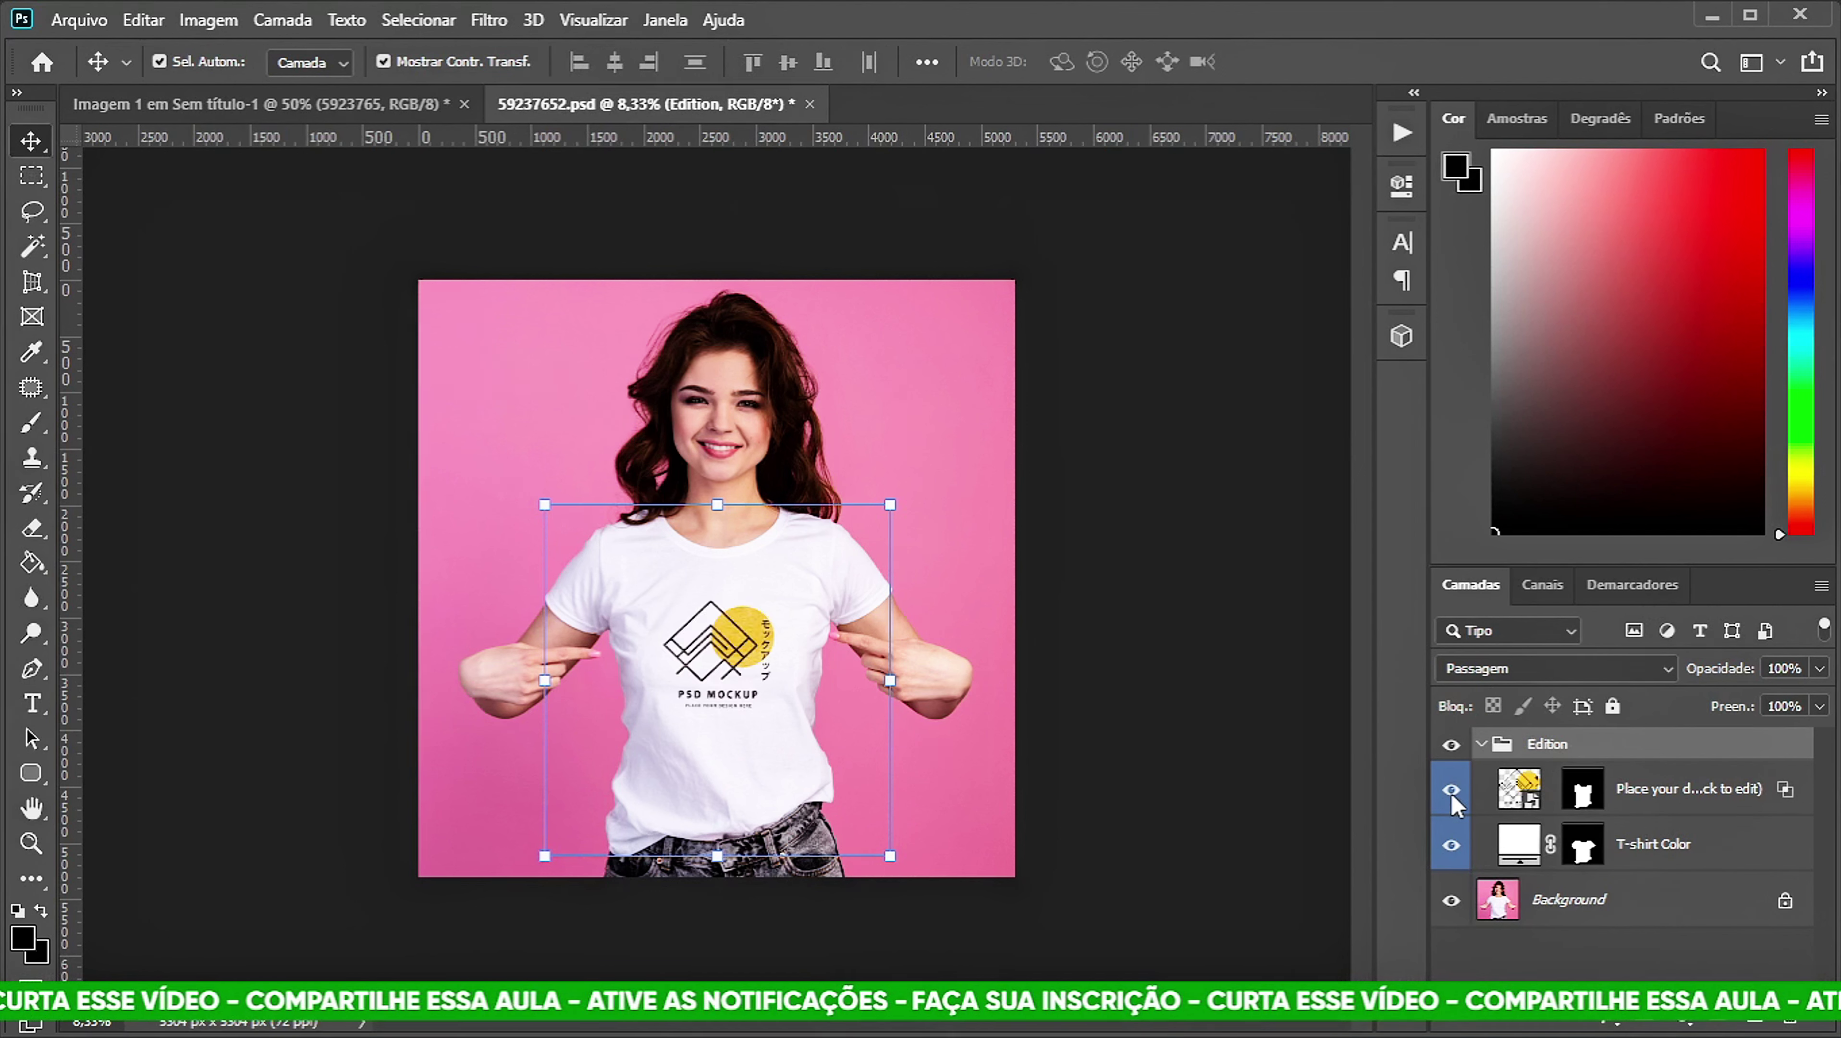
left_click(1280, 801)
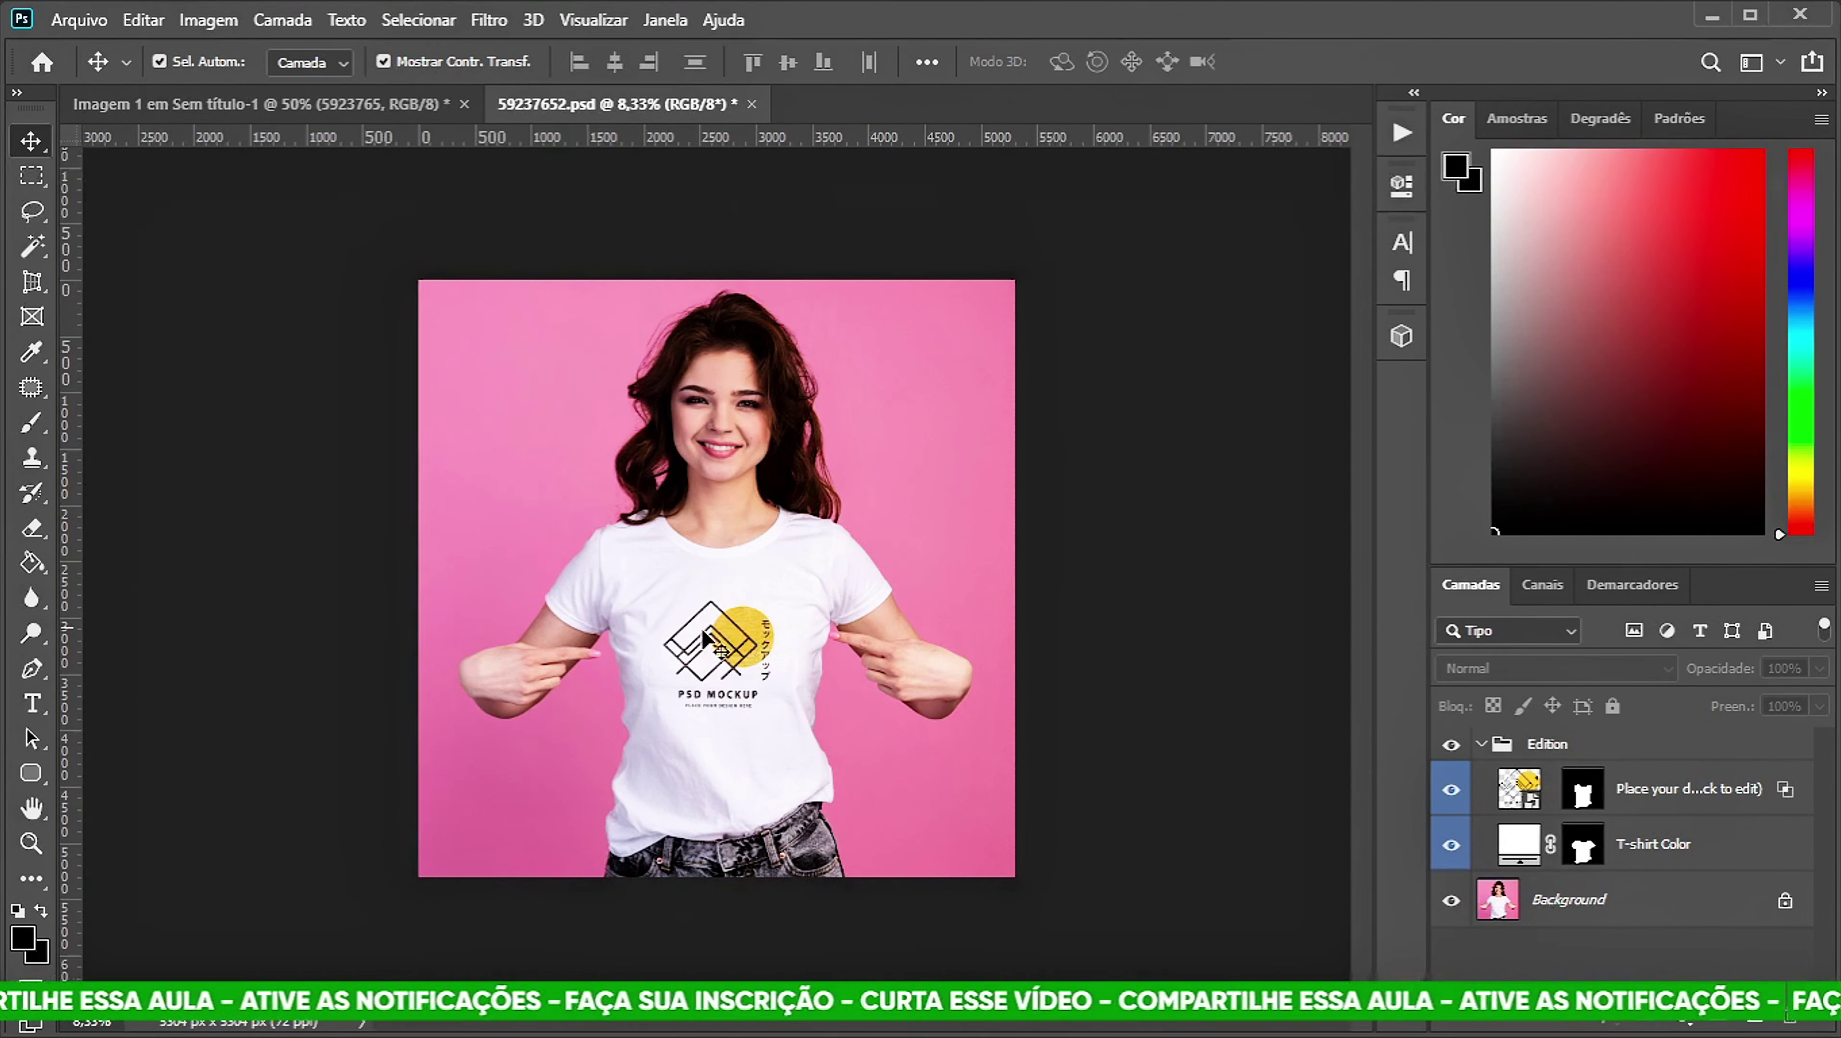
left_click(1452, 790)
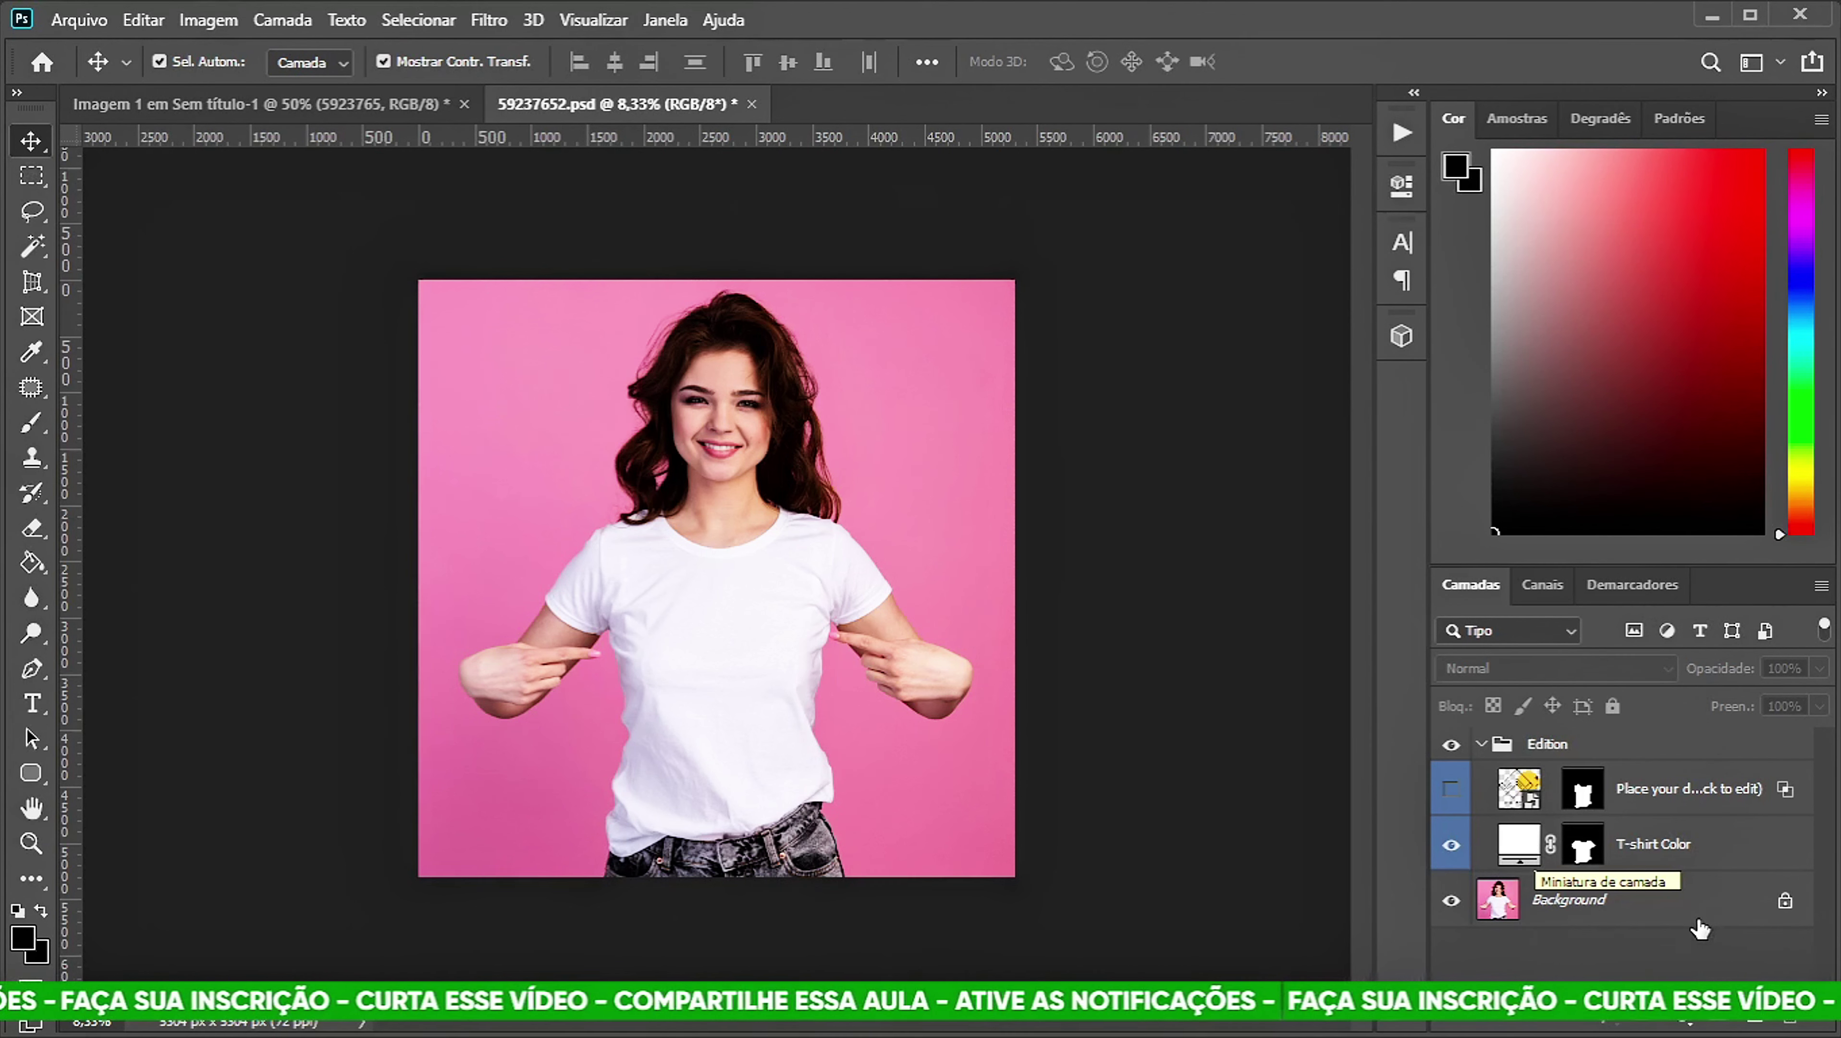
Preview green and magenta shades on the T-shirt Color fill layer and return the colour to white ffffff.
double_click(1519, 847)
mouse_move(1366, 551)
left_mouse_down()
mouse_move(1385, 509)
mouse_move(1380, 617)
mouse_move(1377, 428)
mouse_move(1340, 650)
mouse_move(1265, 616)
mouse_move(1343, 431)
mouse_move(1406, 465)
left_mouse_up()
mouse_move(1444, 538)
left_mouse_down()
mouse_move(1410, 363)
mouse_move(1415, 271)
left_mouse_up()
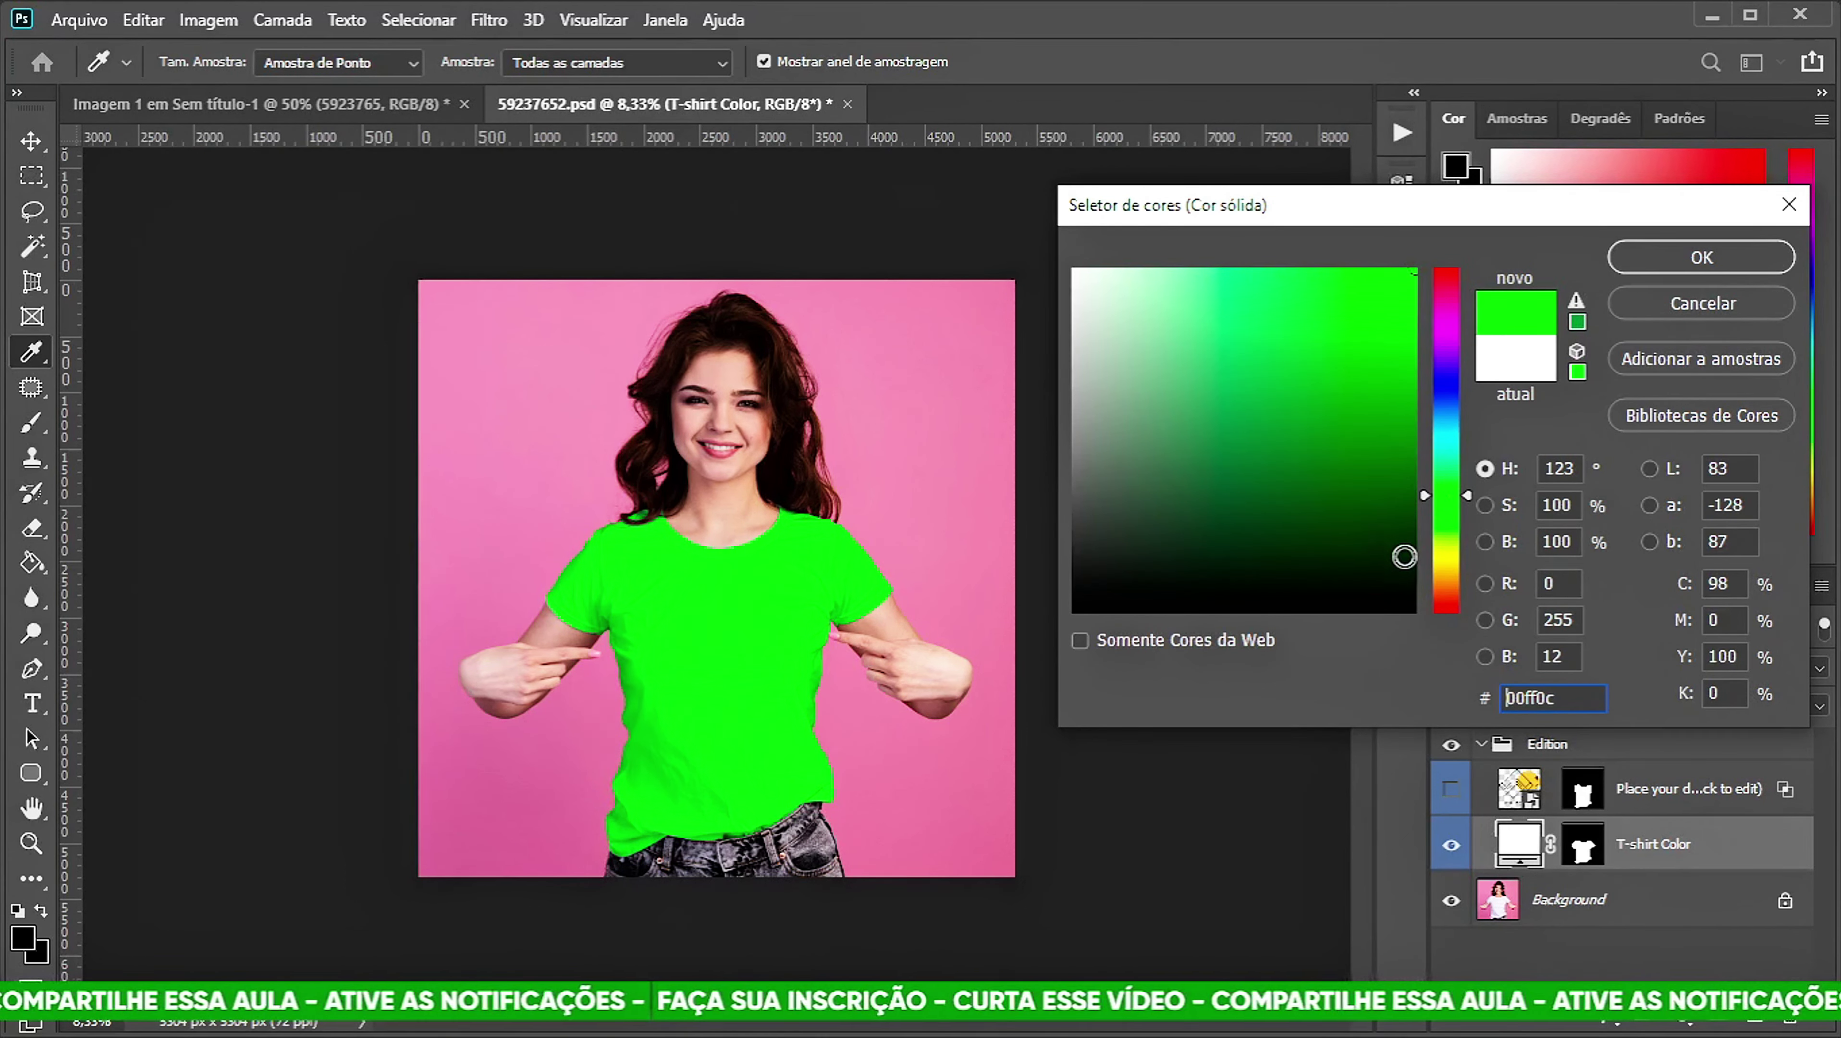
mouse_move(1452, 512)
left_mouse_down()
mouse_move(1453, 468)
mouse_move(1455, 502)
left_mouse_up()
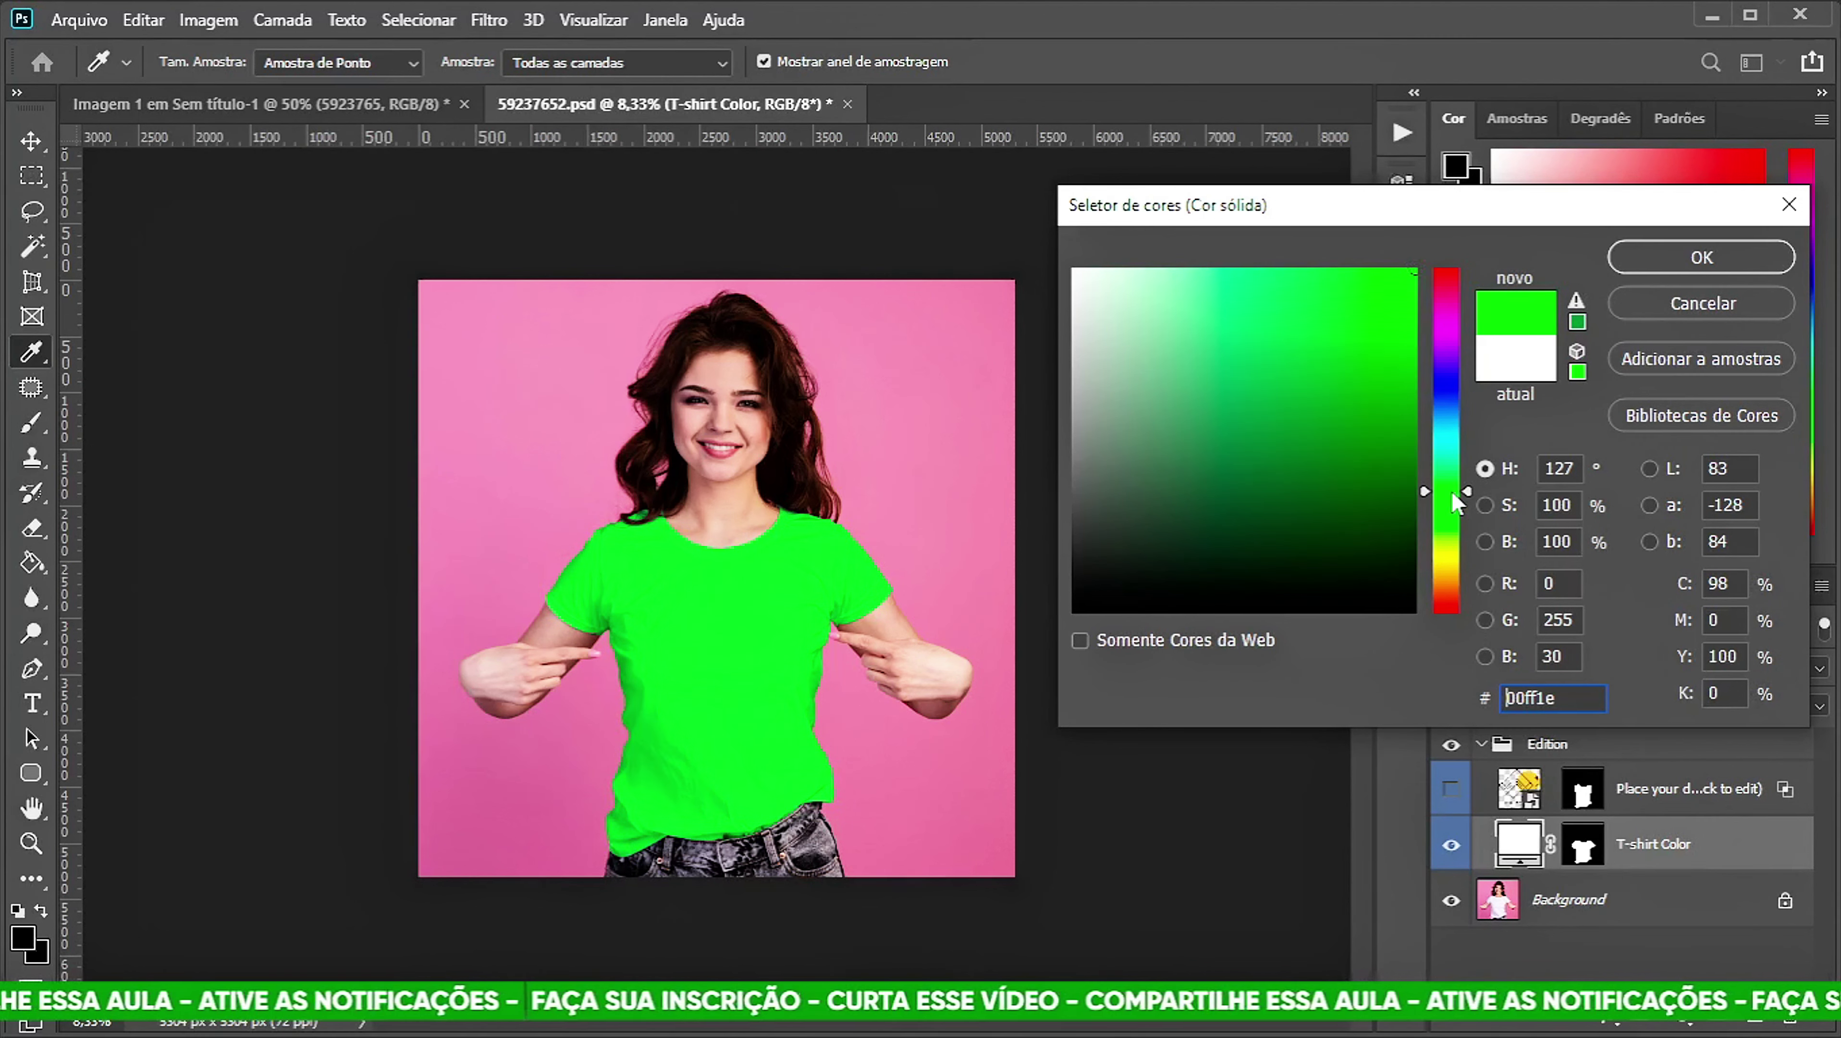
left_click_drag(1375, 363, 1413, 386)
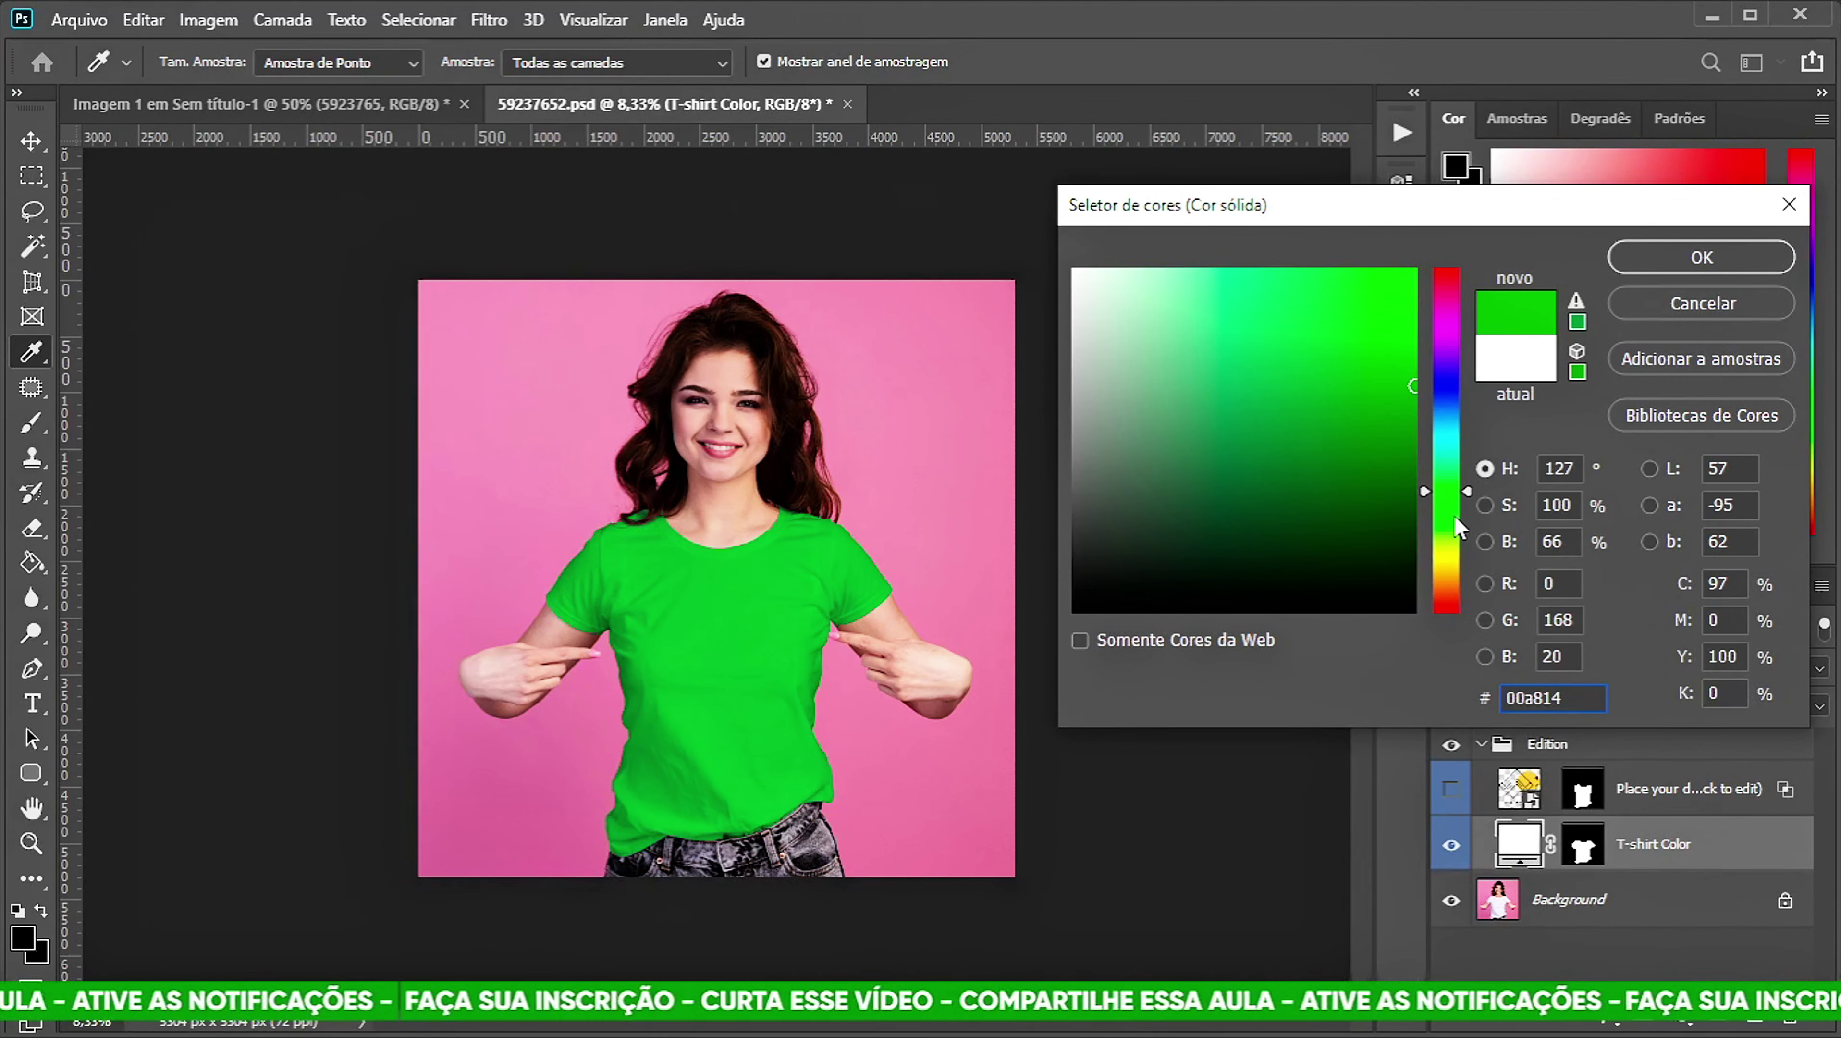
left_click_drag(1457, 523, 1453, 327)
mouse_move(1366, 437)
left_mouse_down()
mouse_move(1379, 318)
mouse_move(1394, 358)
left_mouse_up()
left_click_drag(1039, 270, 1037, 243)
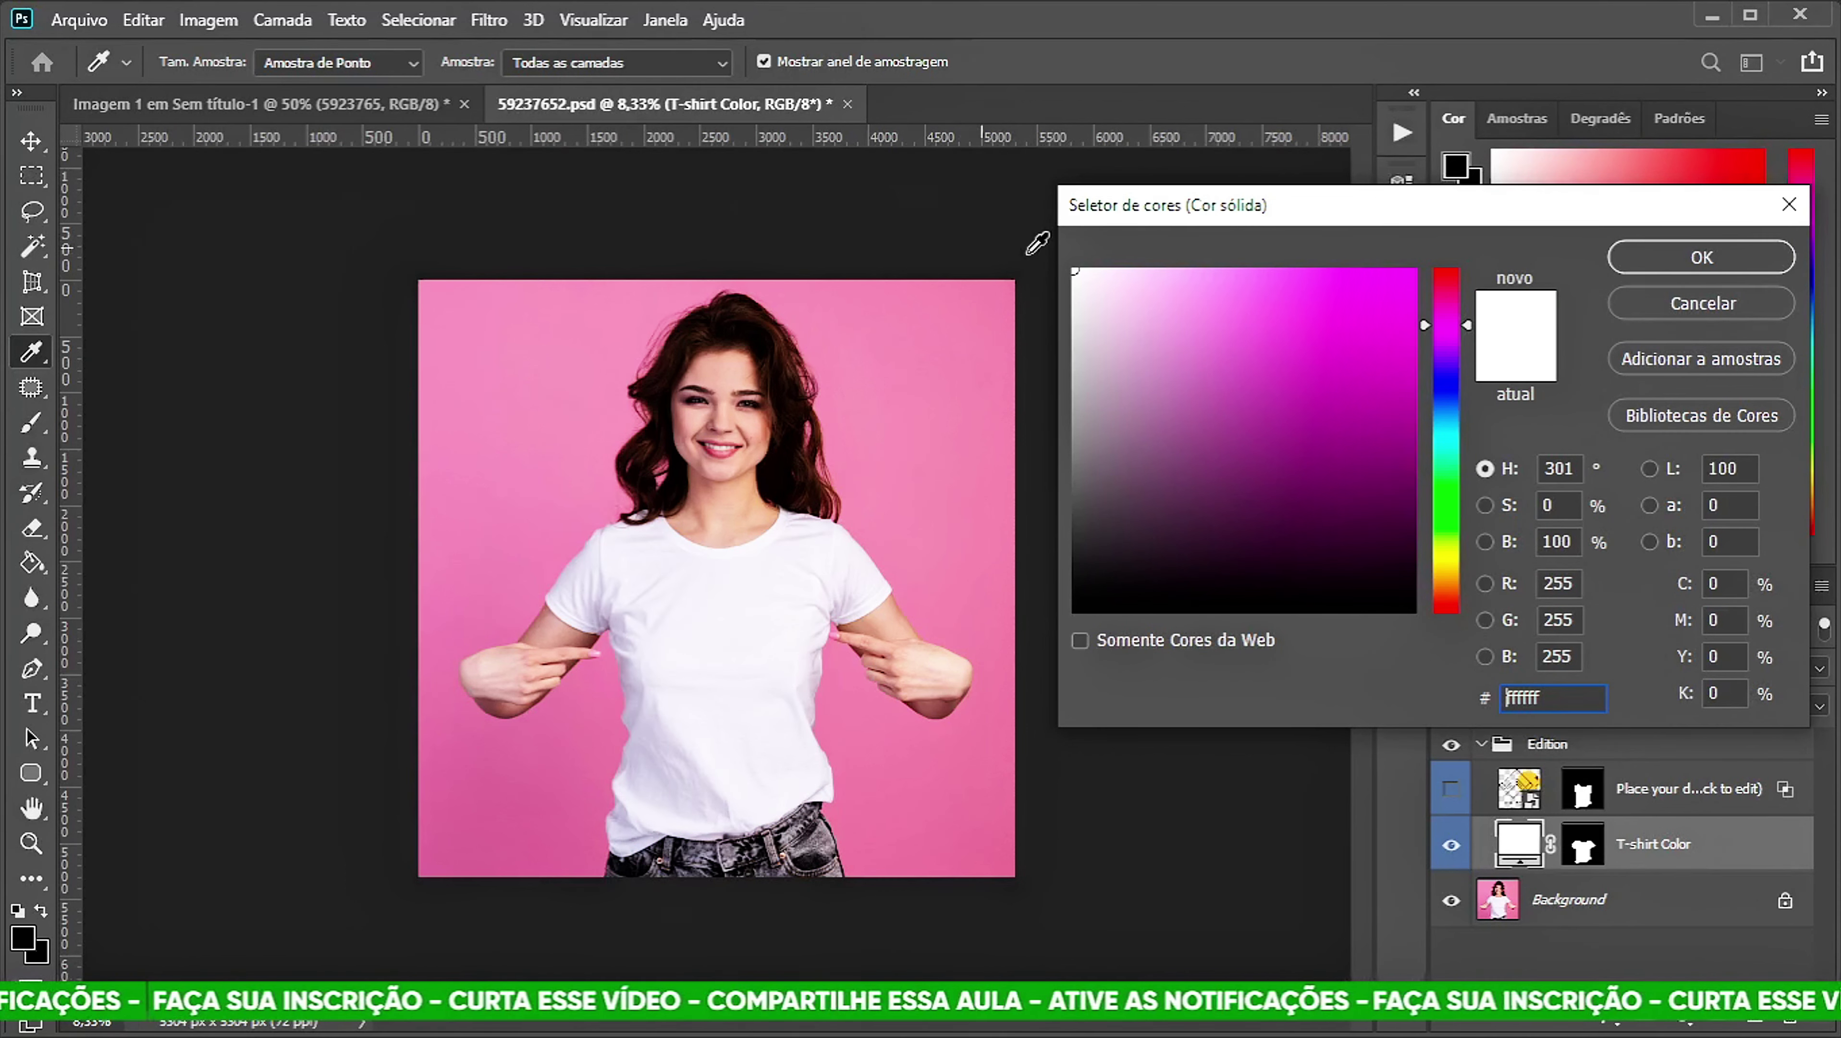
left_click(1674, 258)
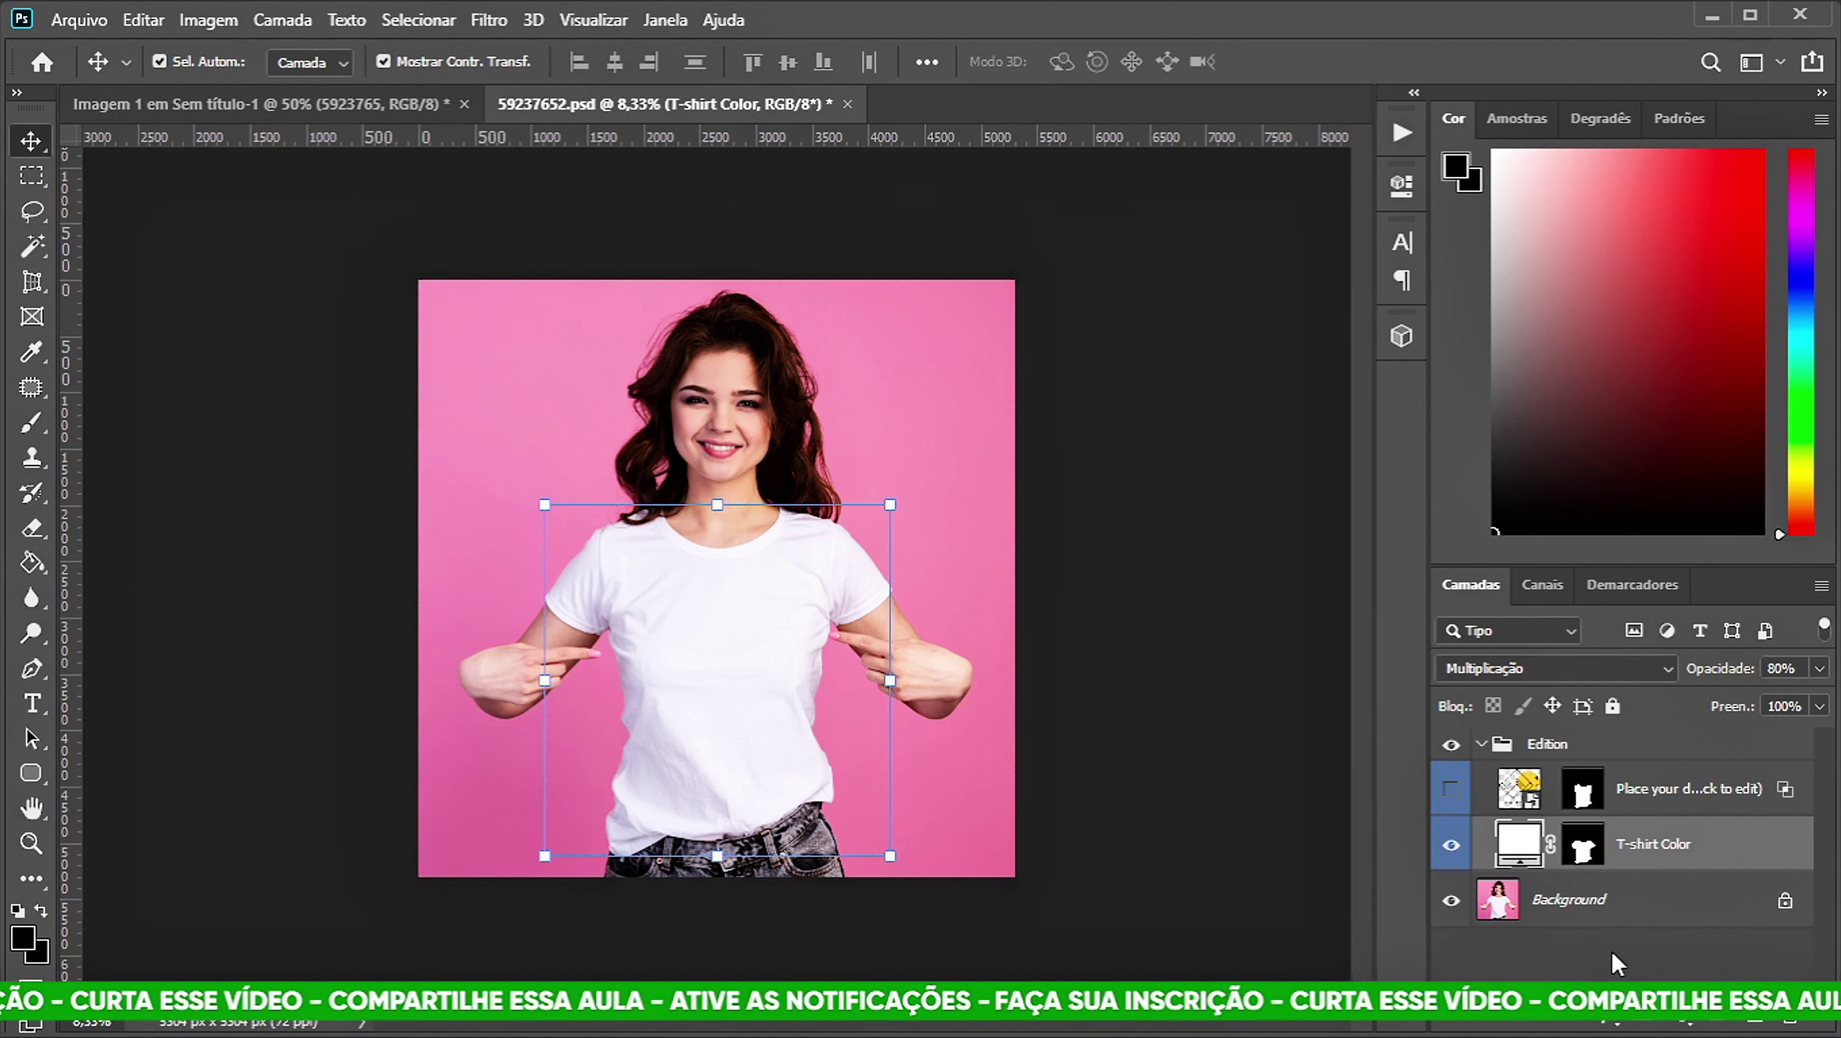
left_click(1612, 963)
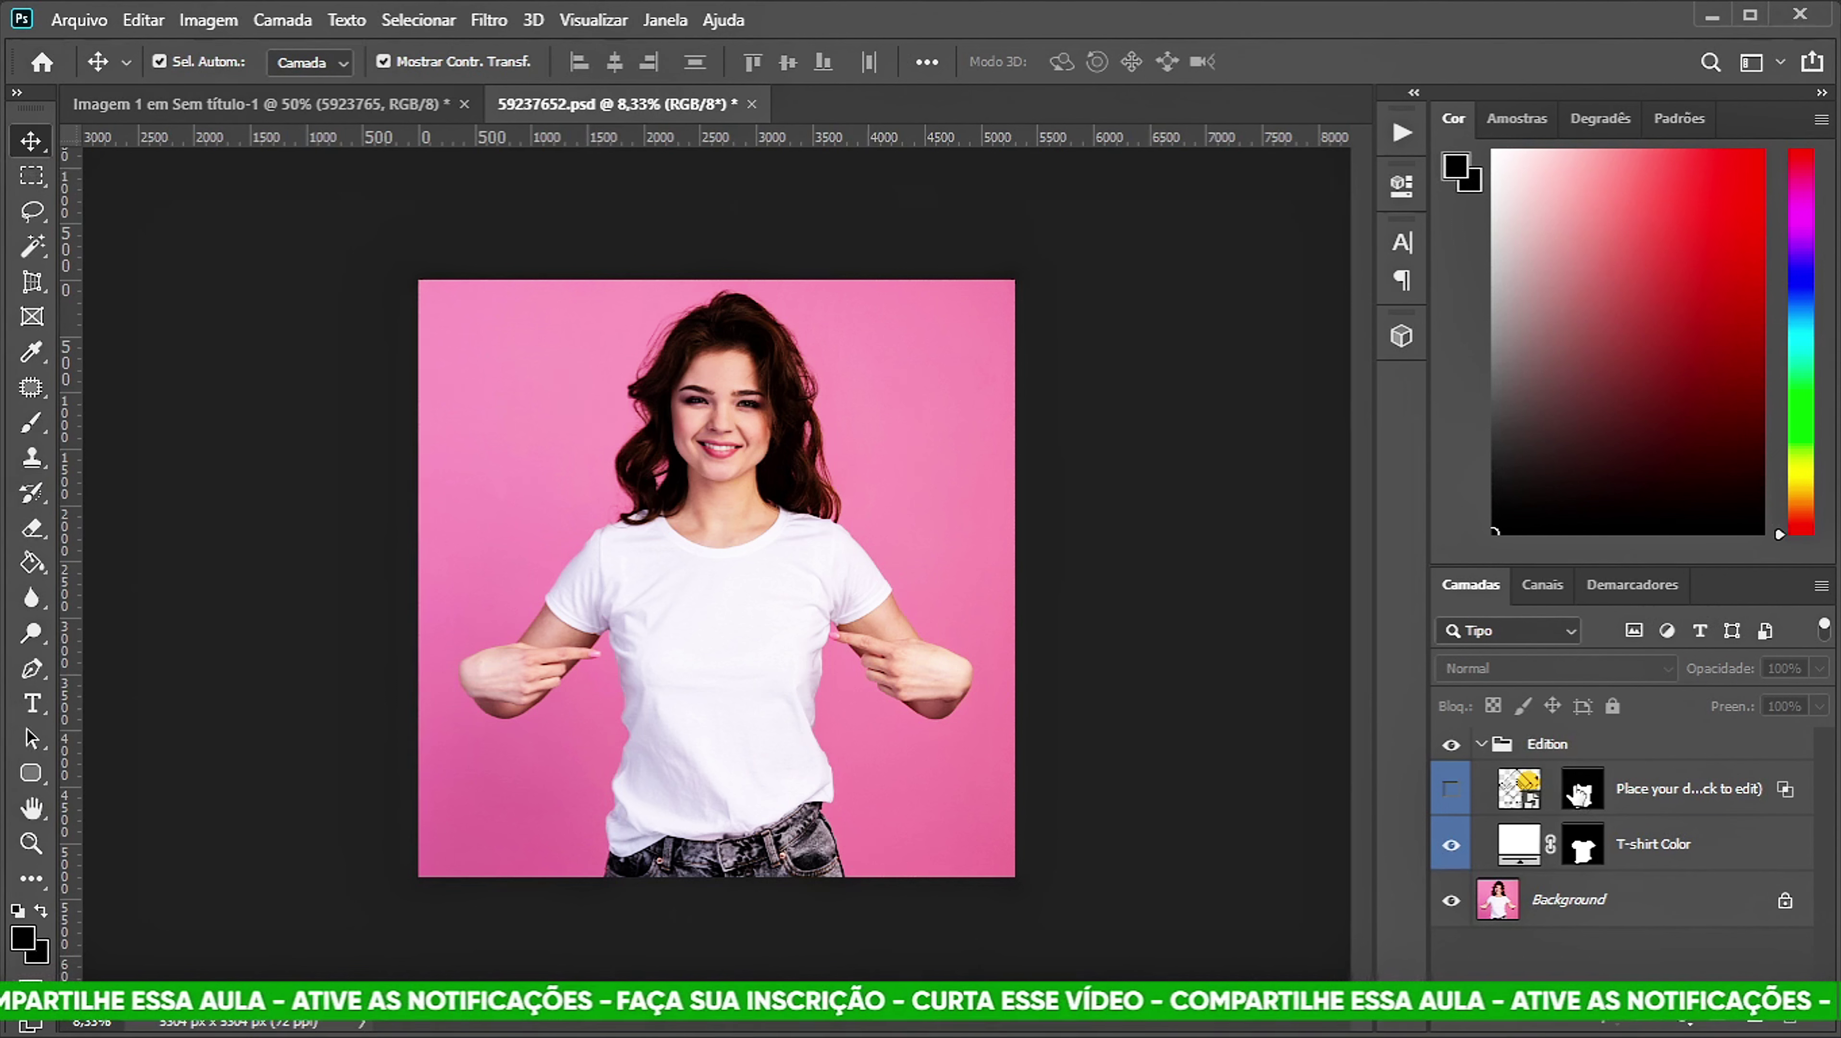
Compare the shirt with and without the placeholder design layer, leaving that layer hidden.
left_click(1451, 790)
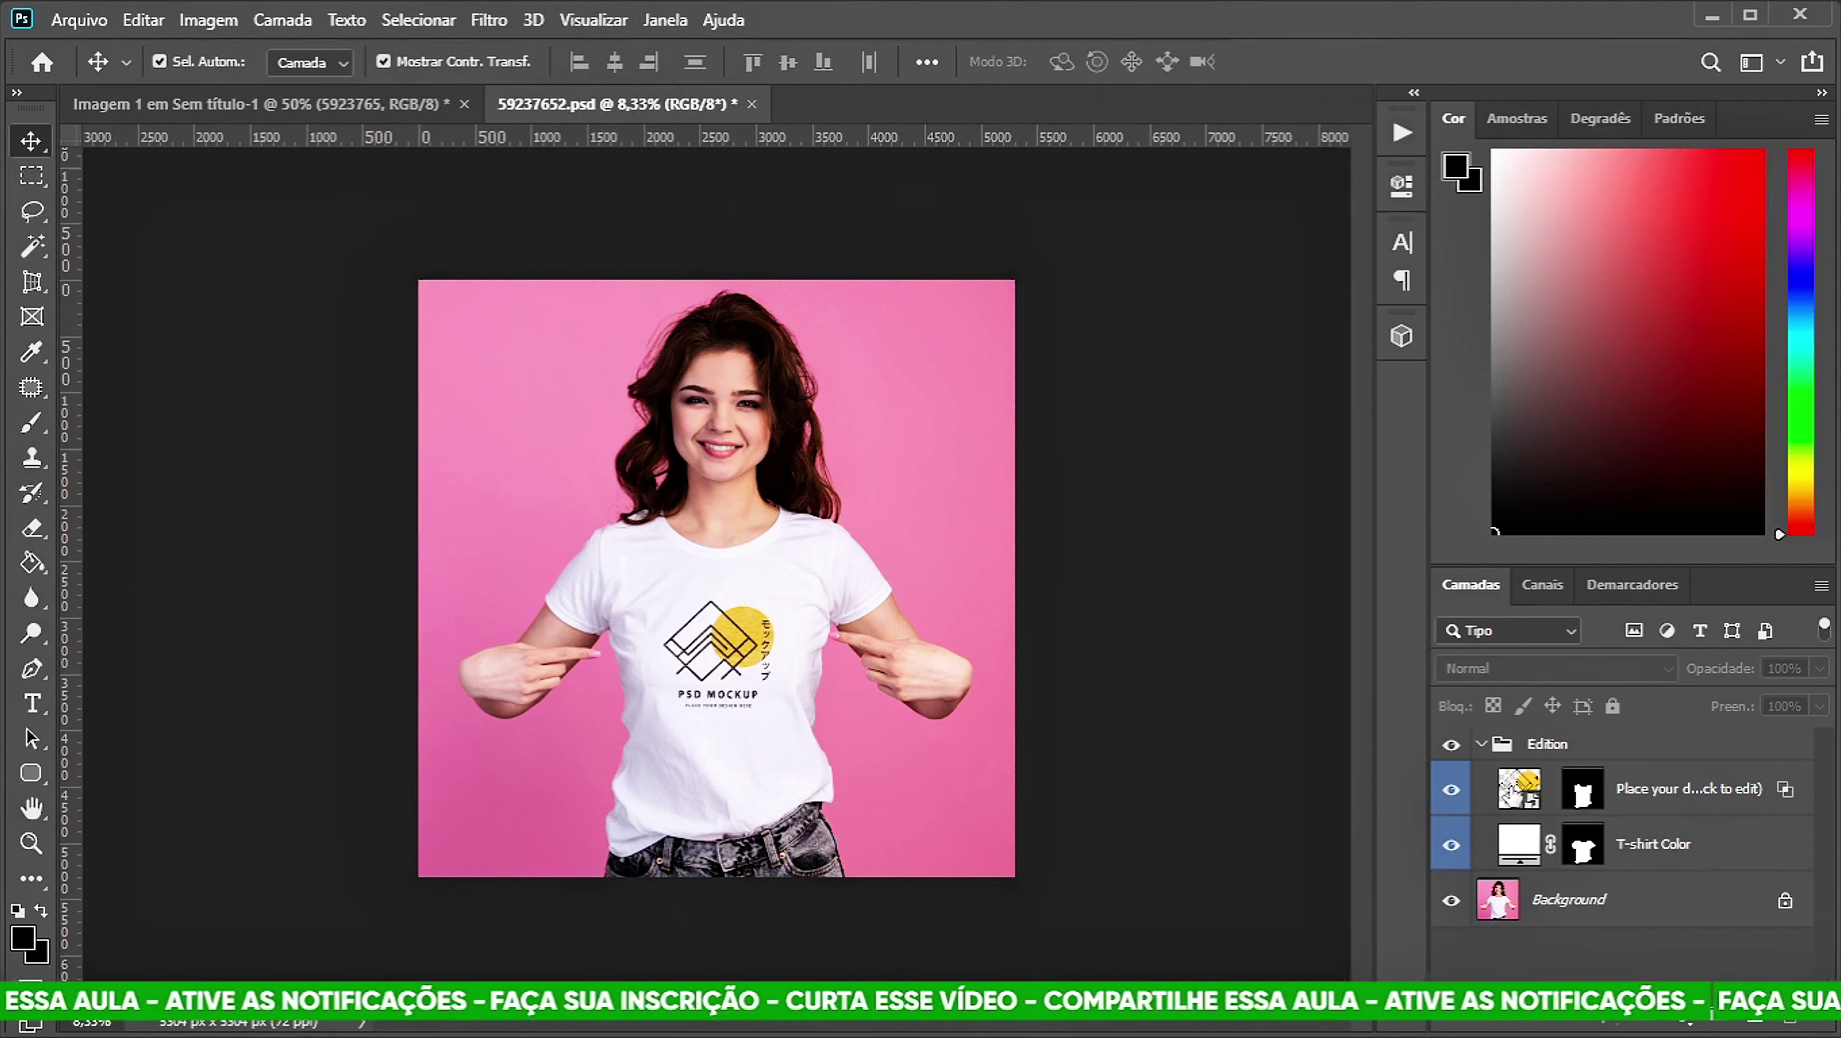
left_click(1451, 790)
left_click(1451, 790)
left_click(1451, 790)
left_click(1451, 790)
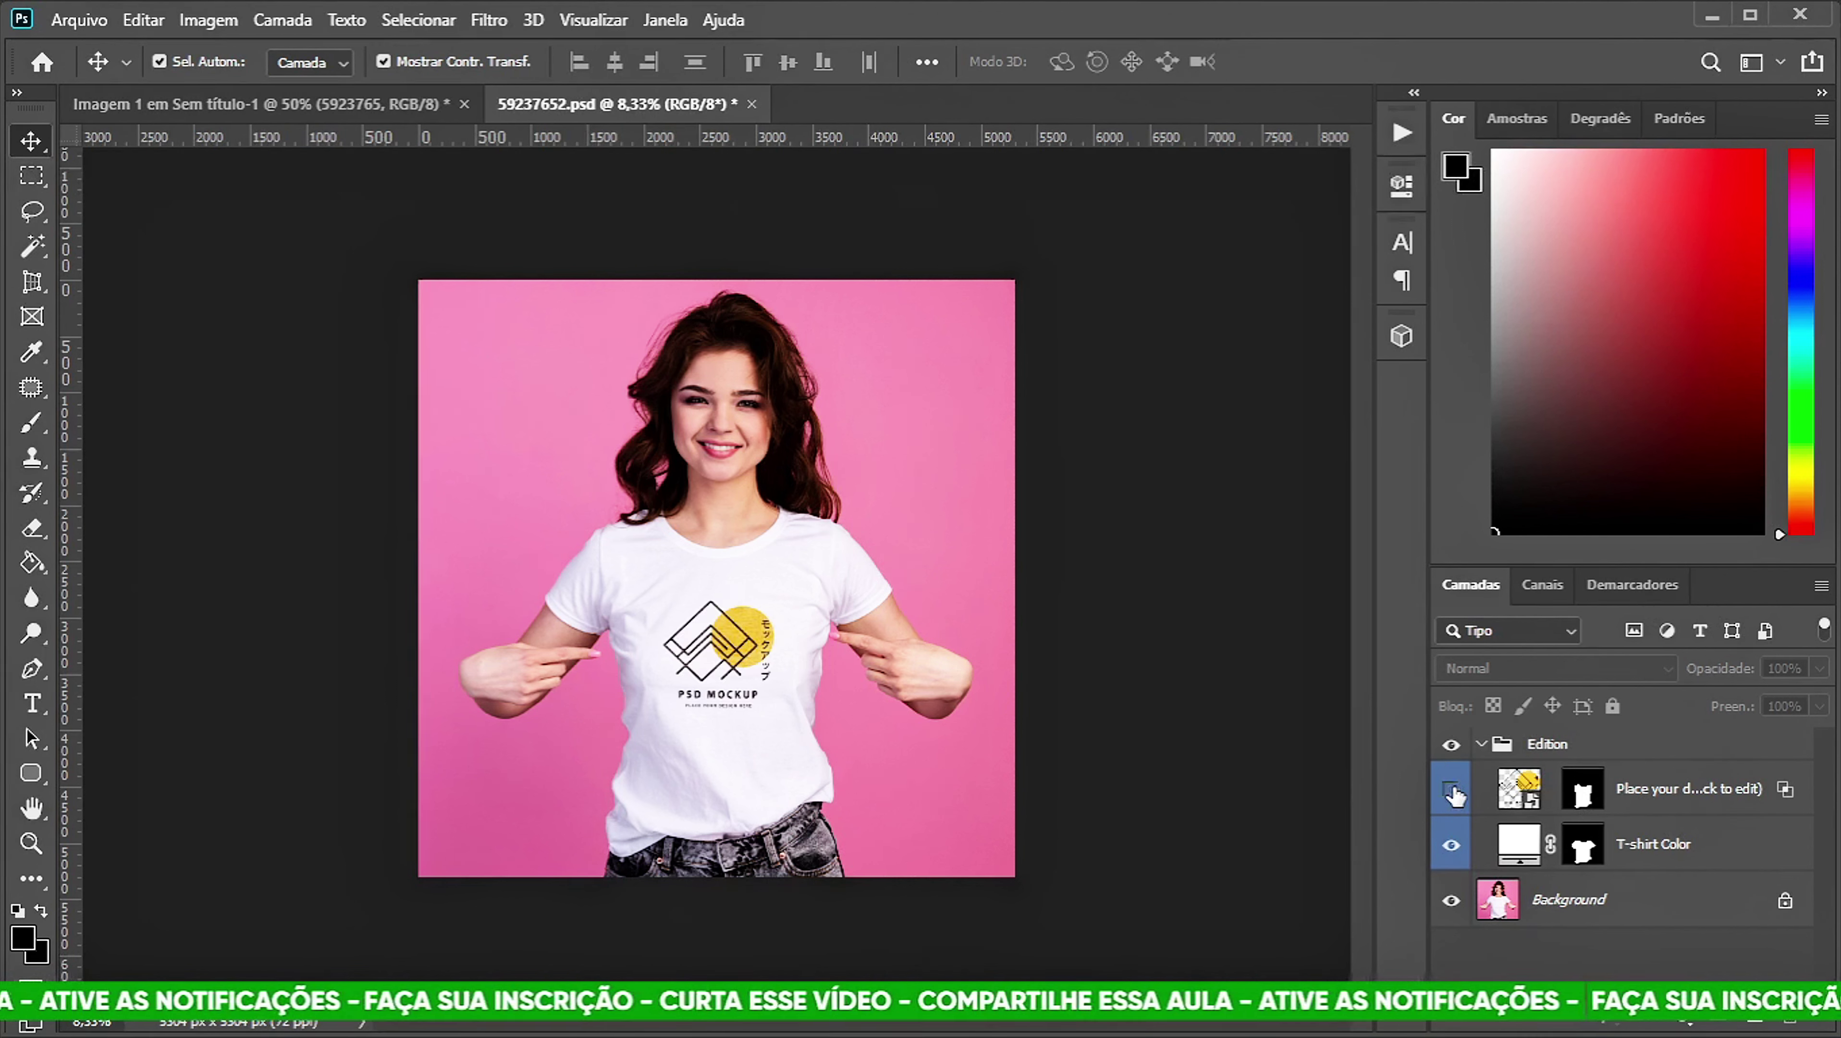
left_click(1451, 790)
left_click(1452, 792)
left_click(1451, 792)
left_click(1450, 793)
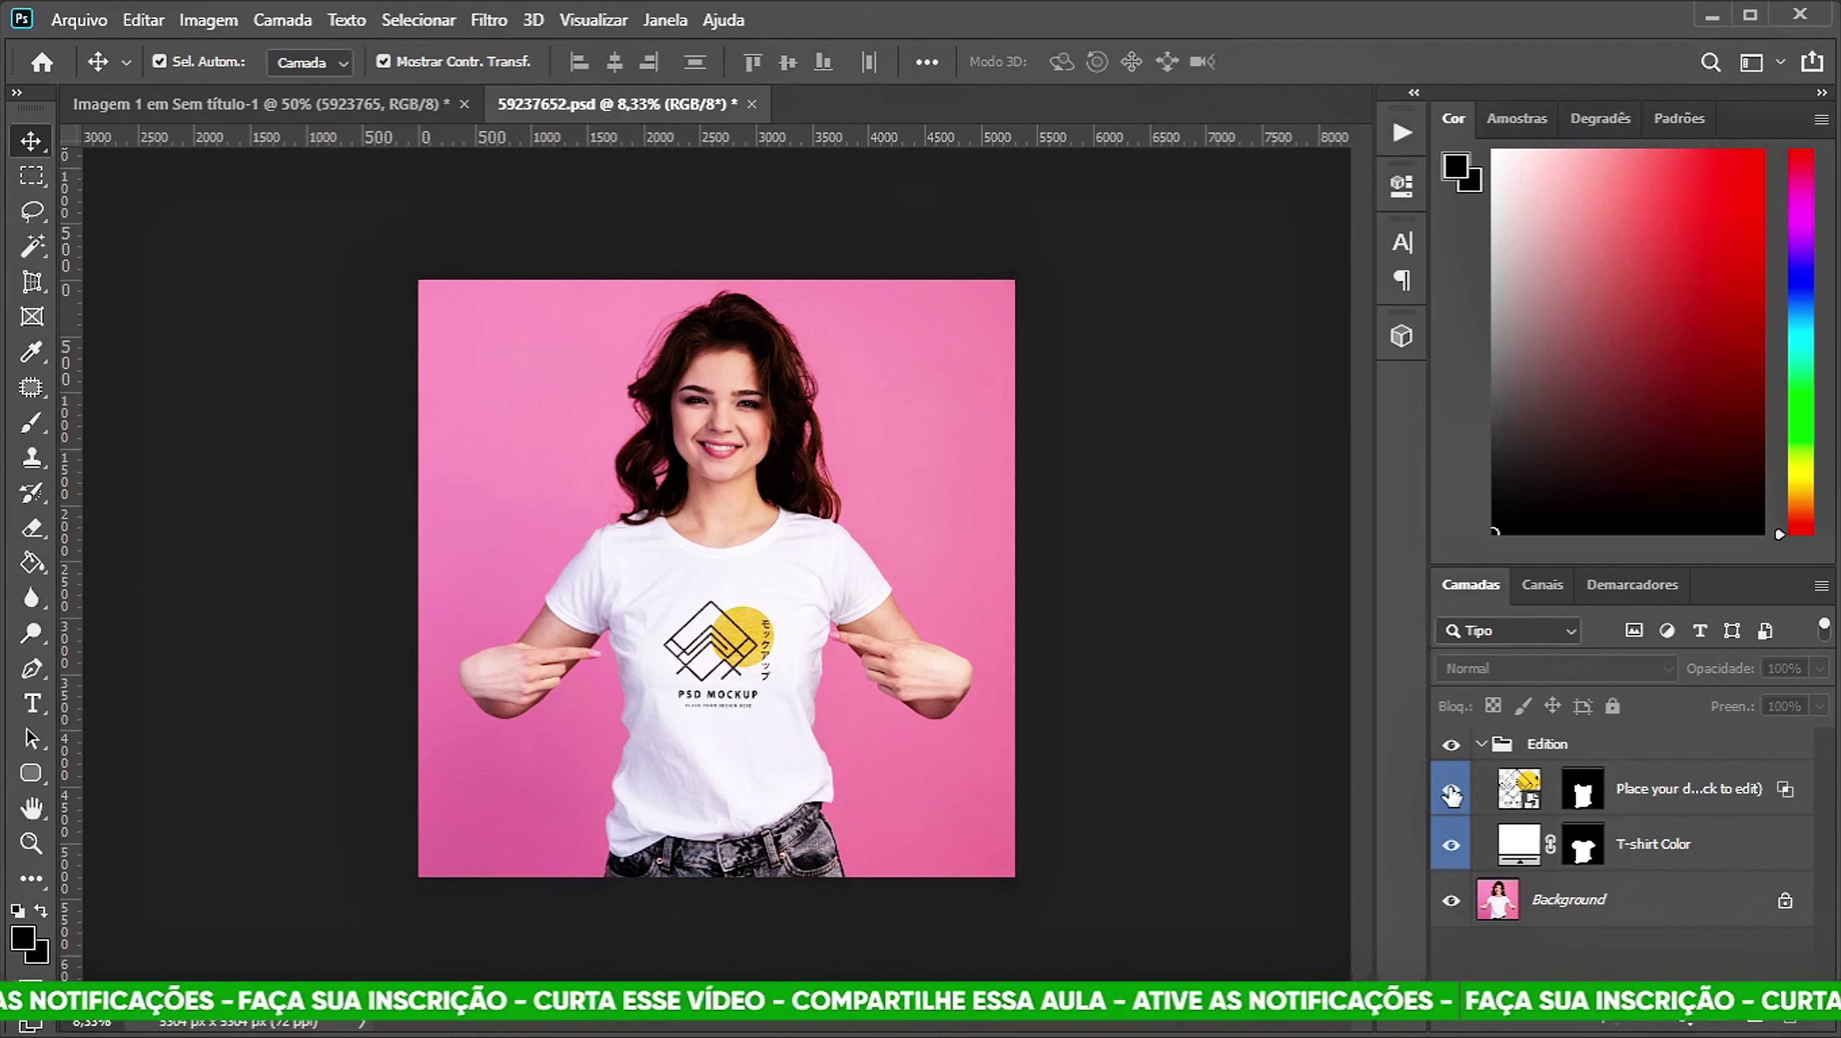
left_click(1450, 795)
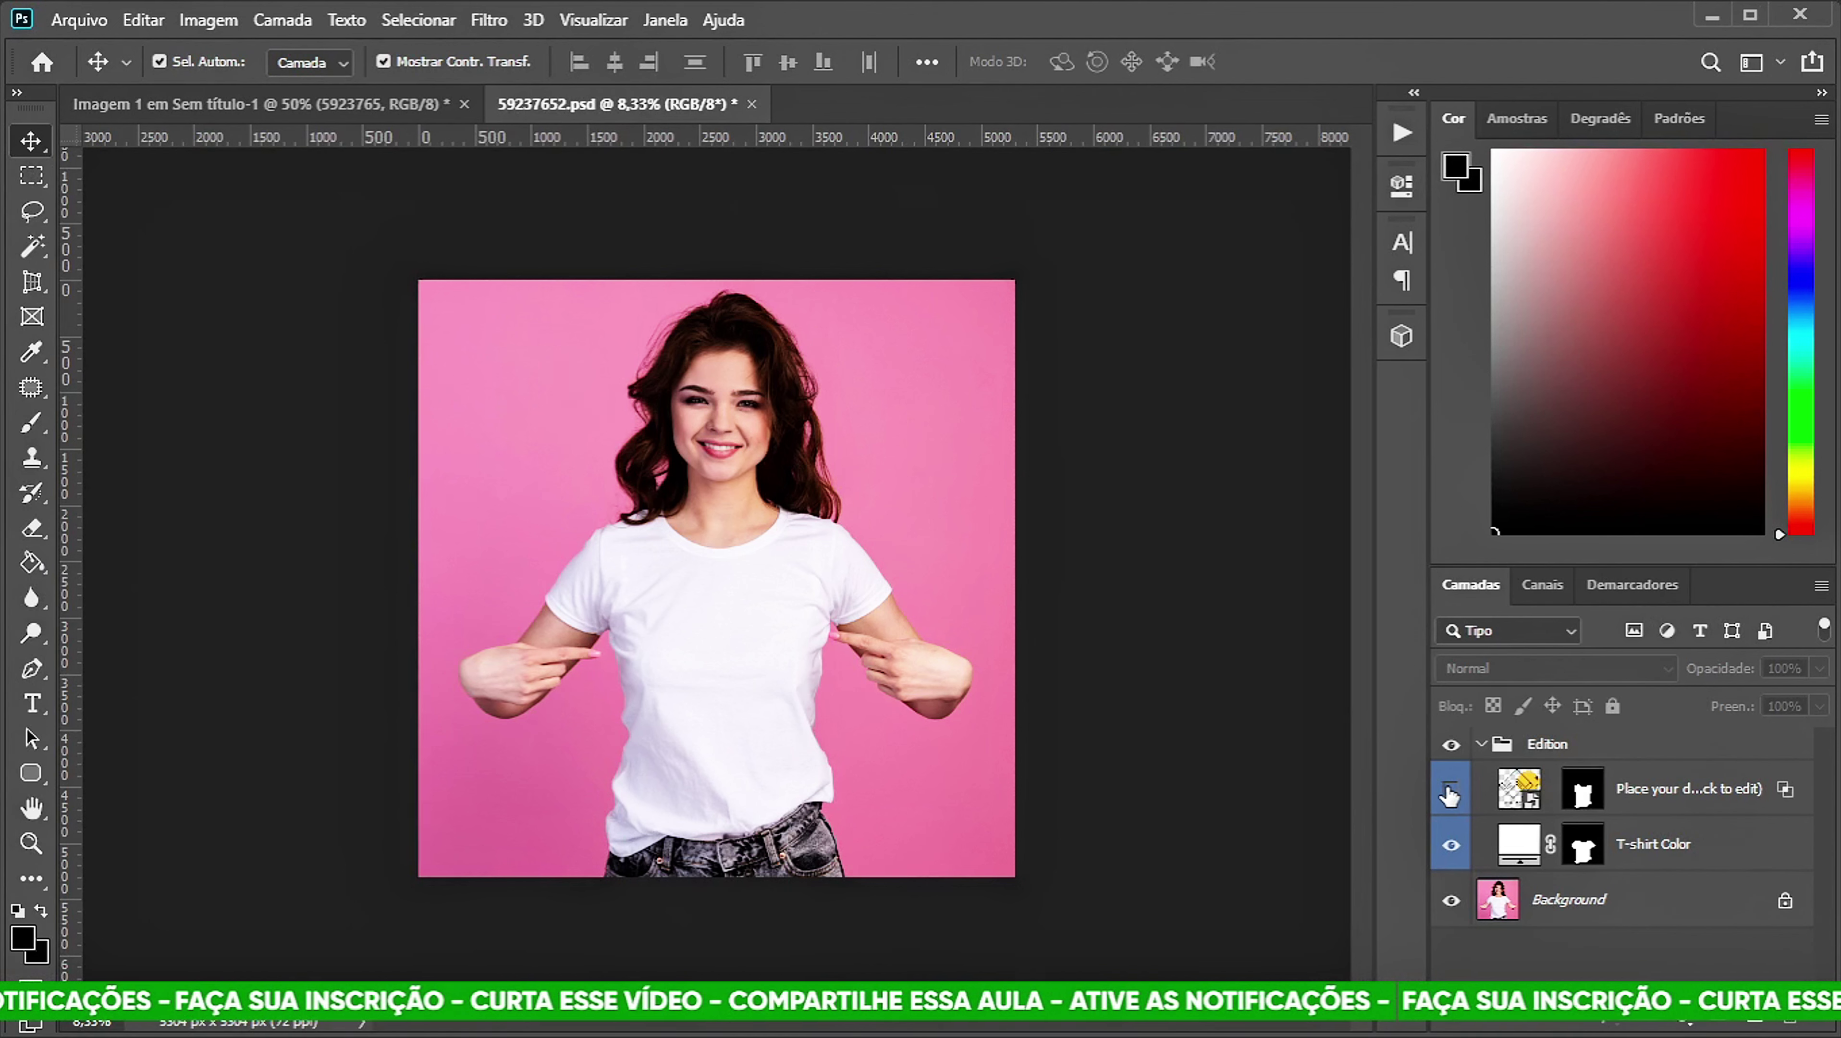
In the Place your design here smart object, hide the placeholder artwork and place CAMISETA-DIA DO AMIGO from Área de Trabalho as an embedded object.
double_click(1533, 807)
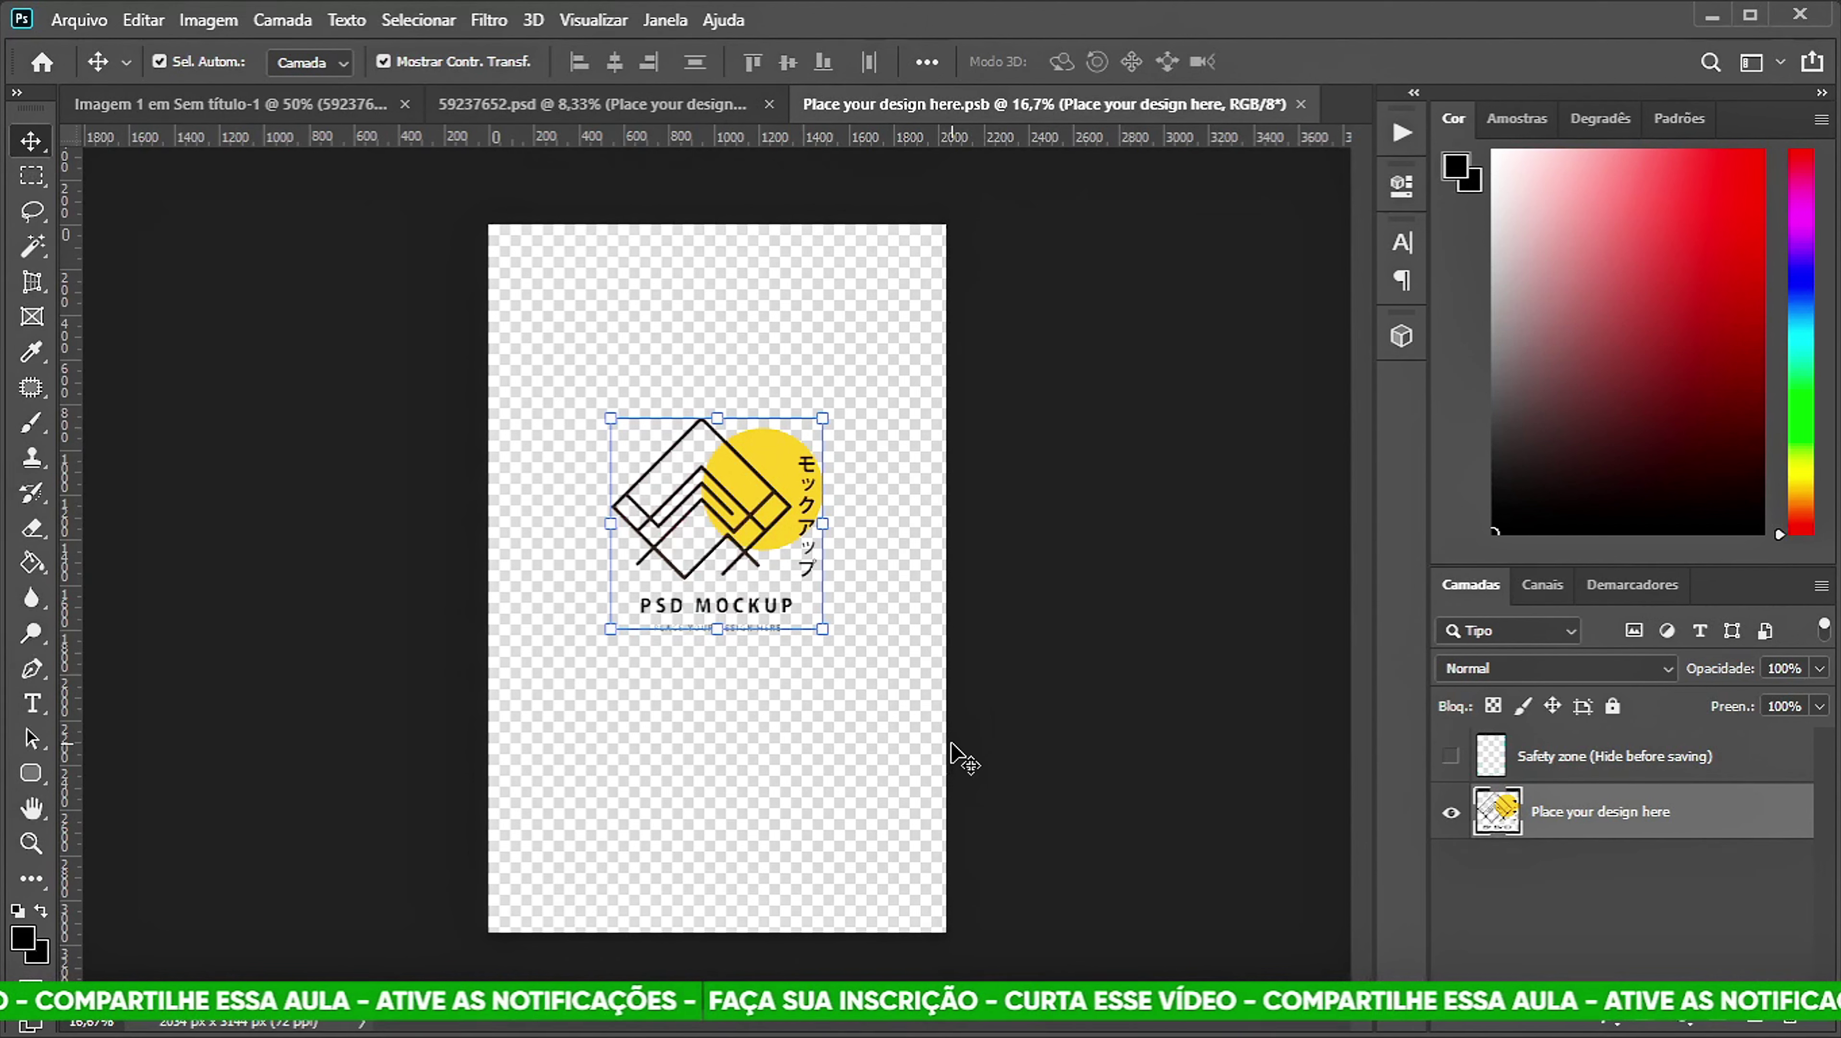
left_click(1452, 813)
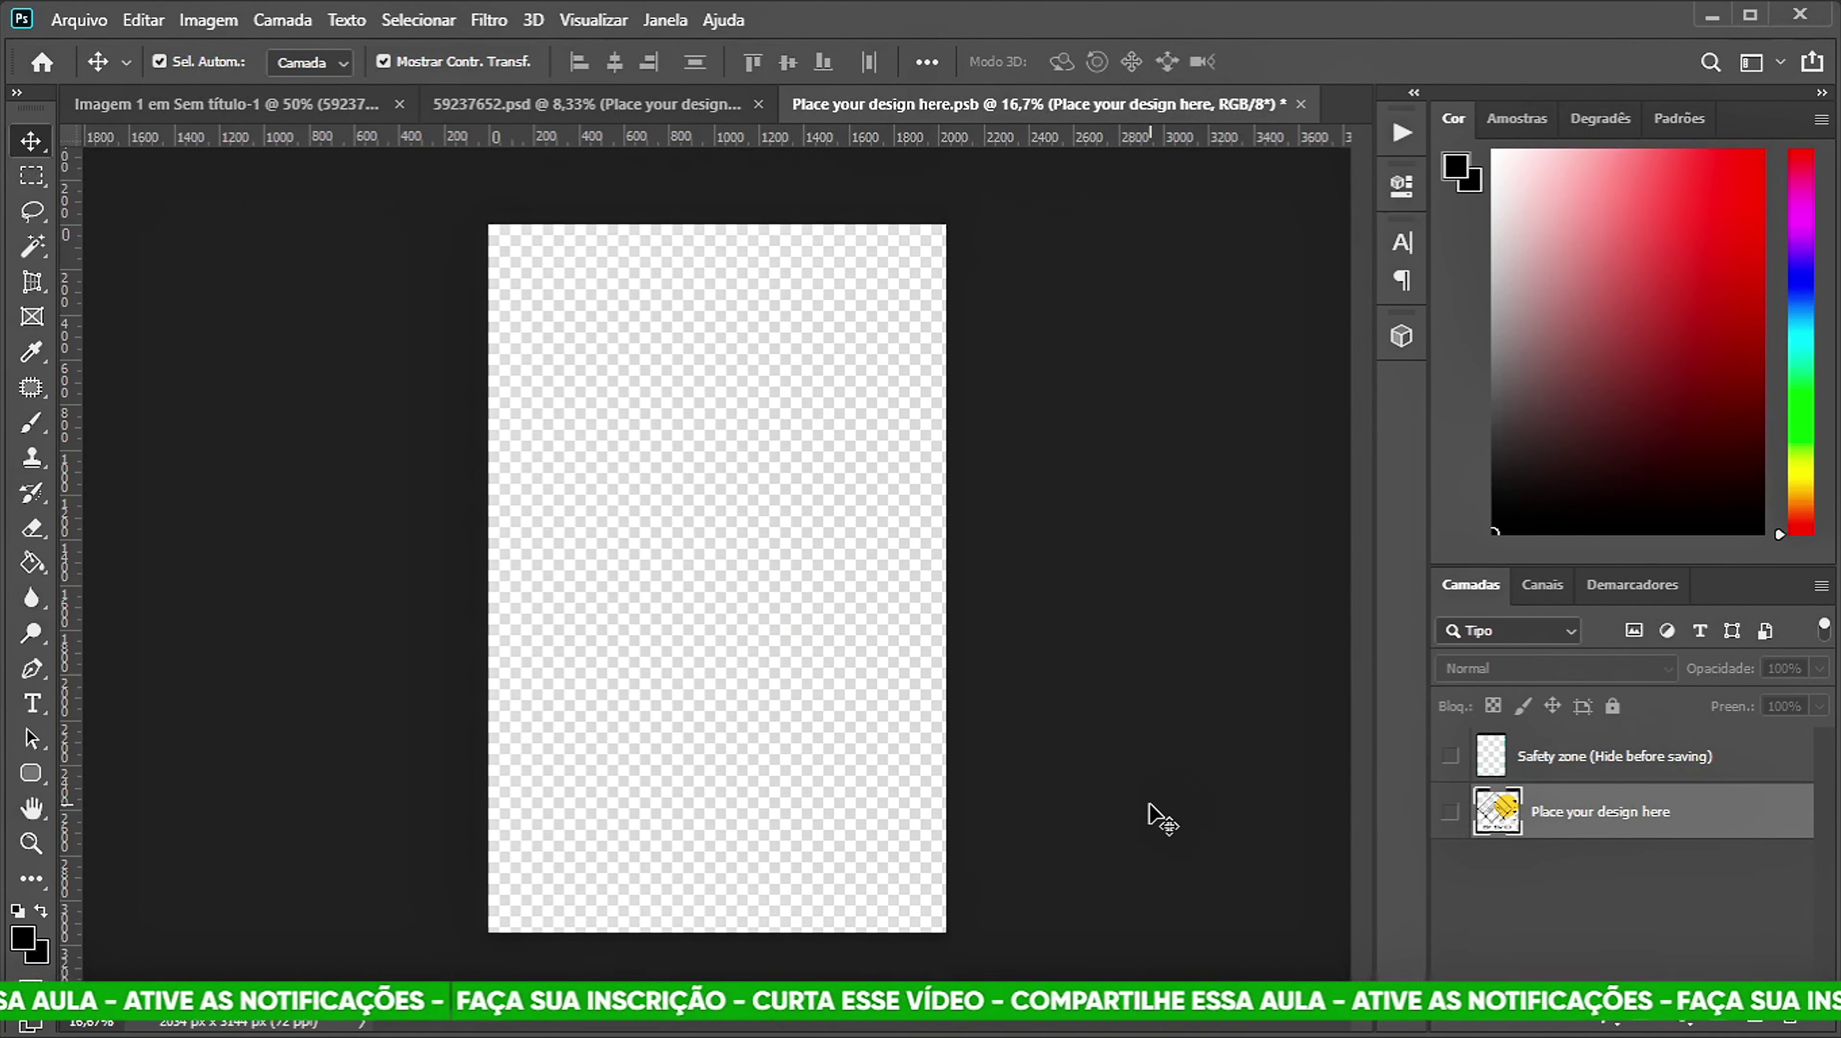
left_click(80, 20)
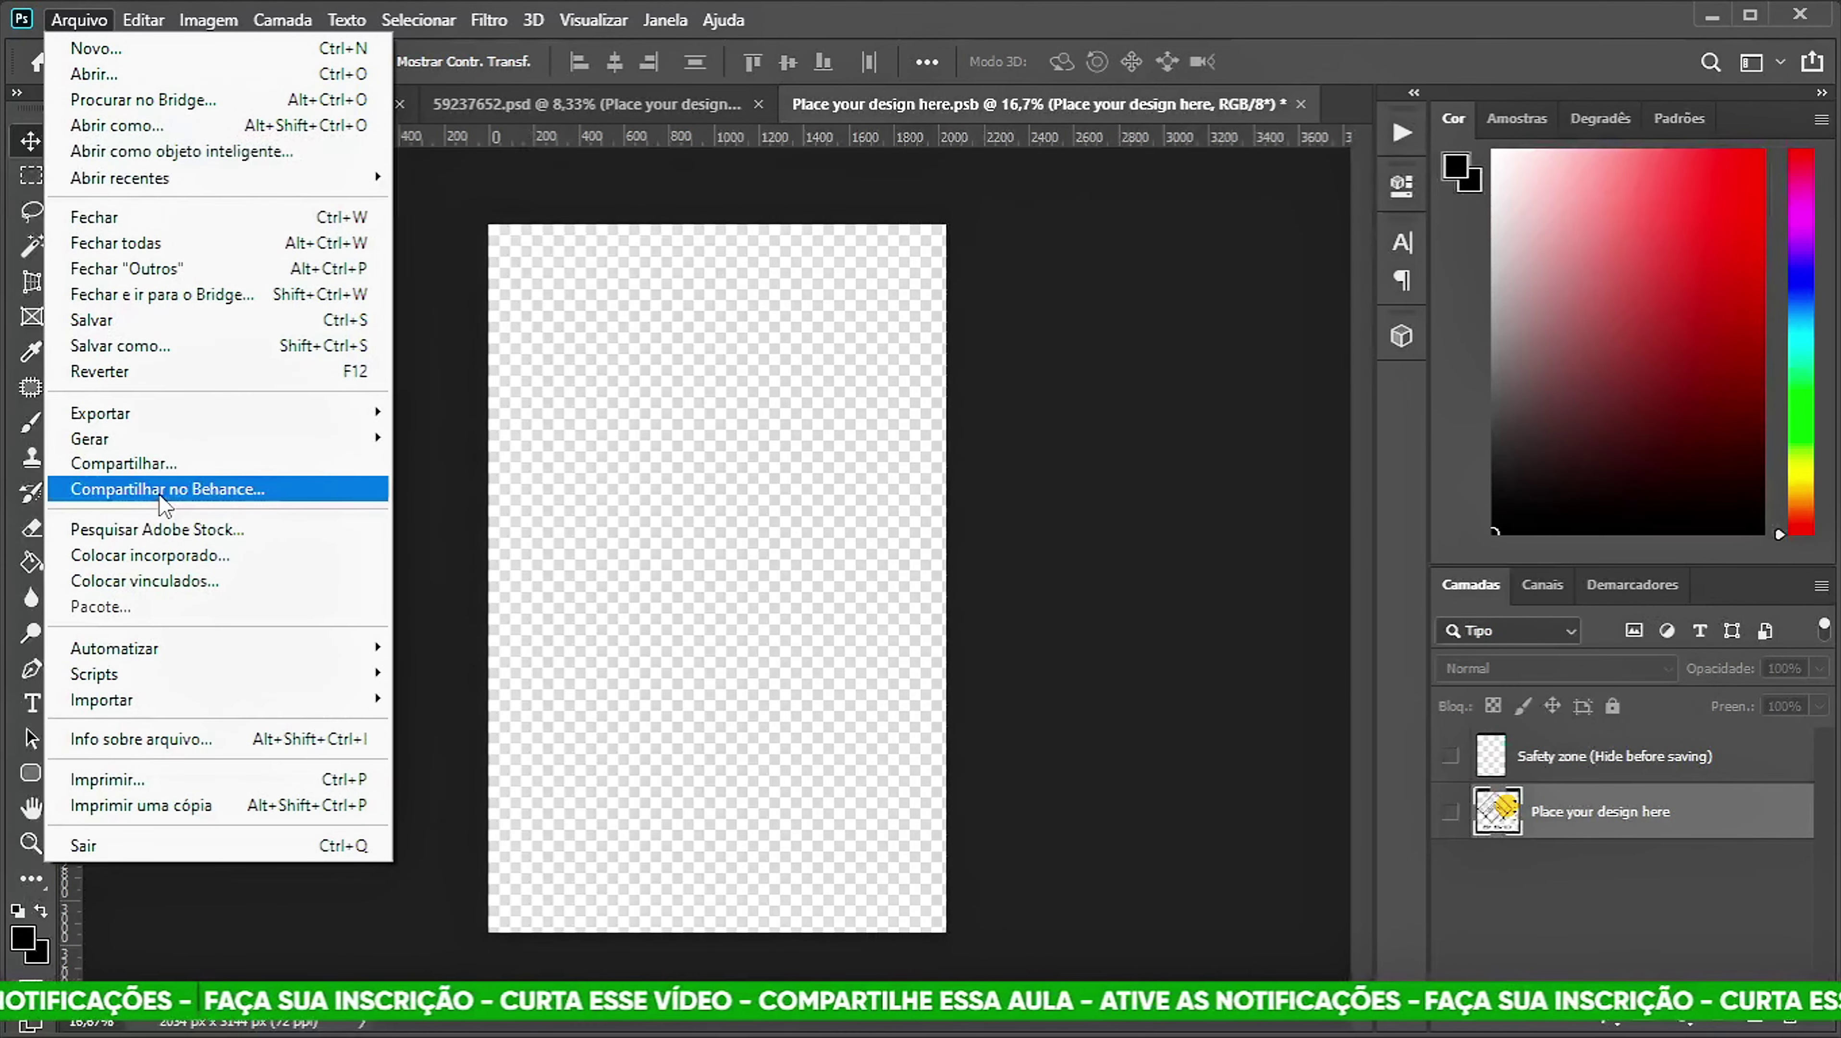
left_click(183, 554)
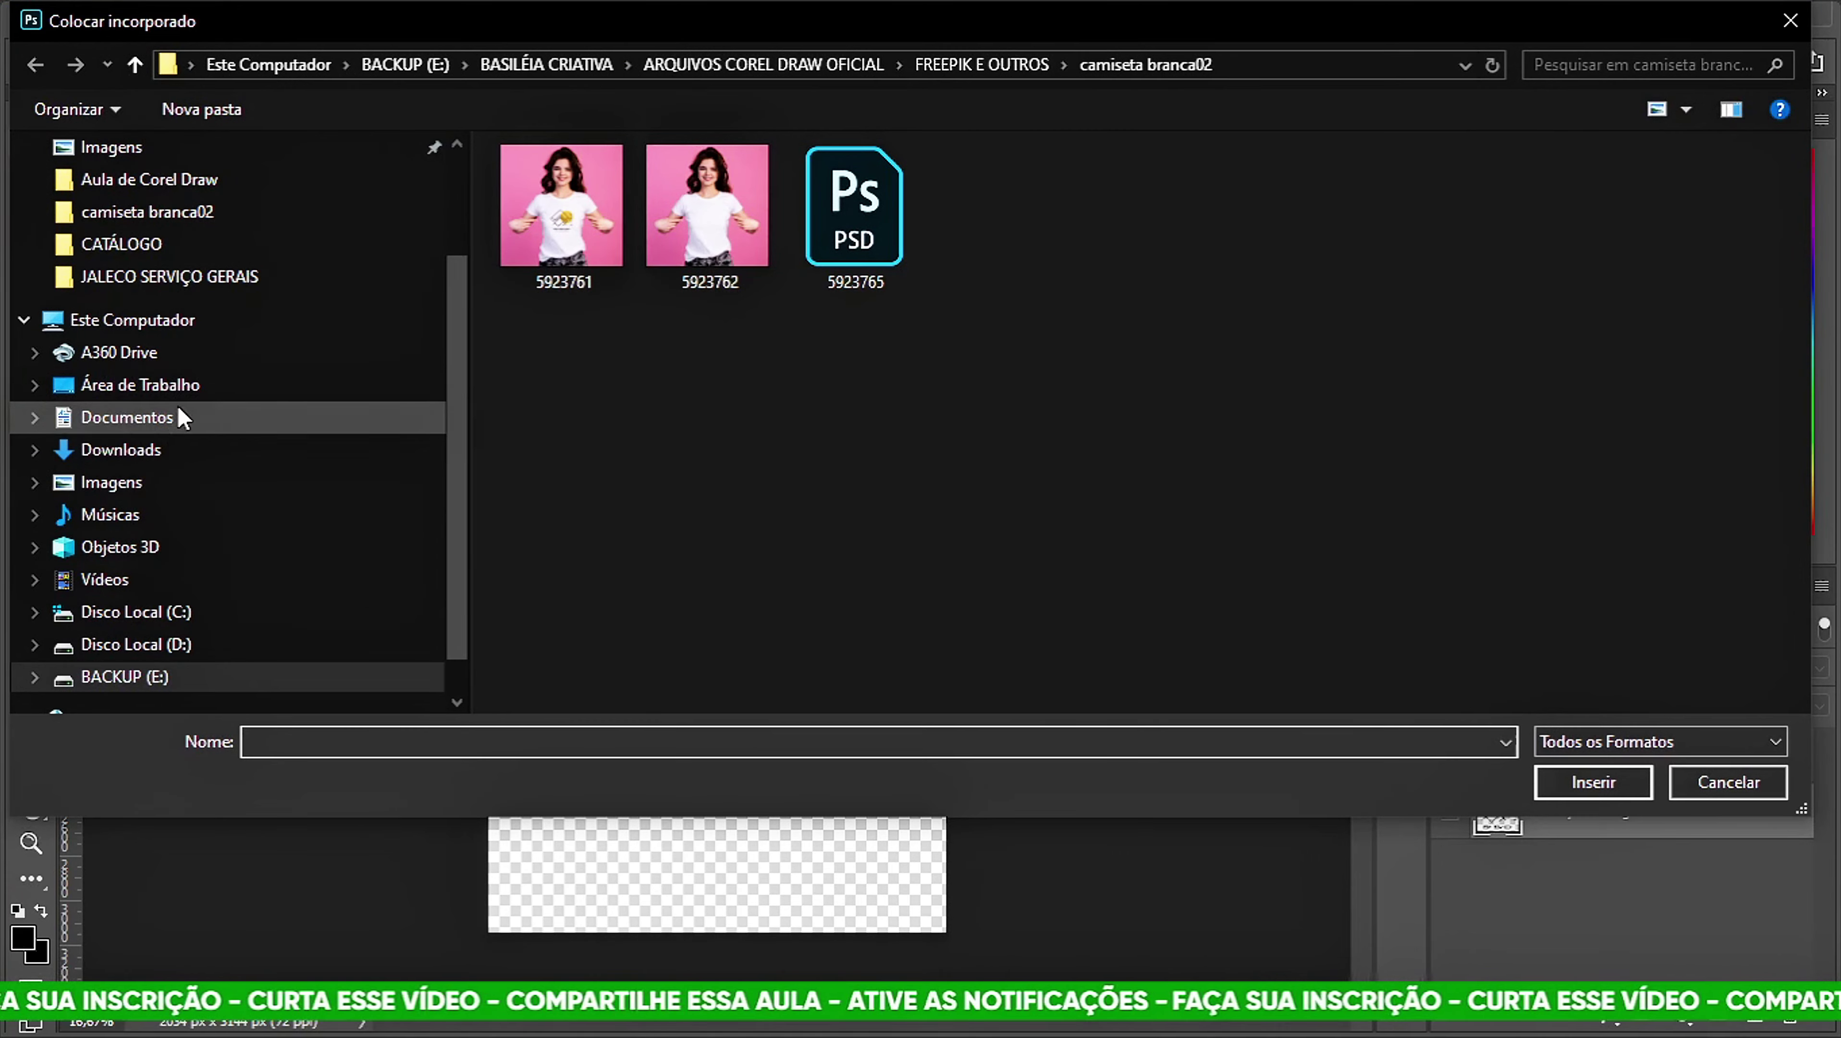
left_click(181, 391)
left_click(1155, 211)
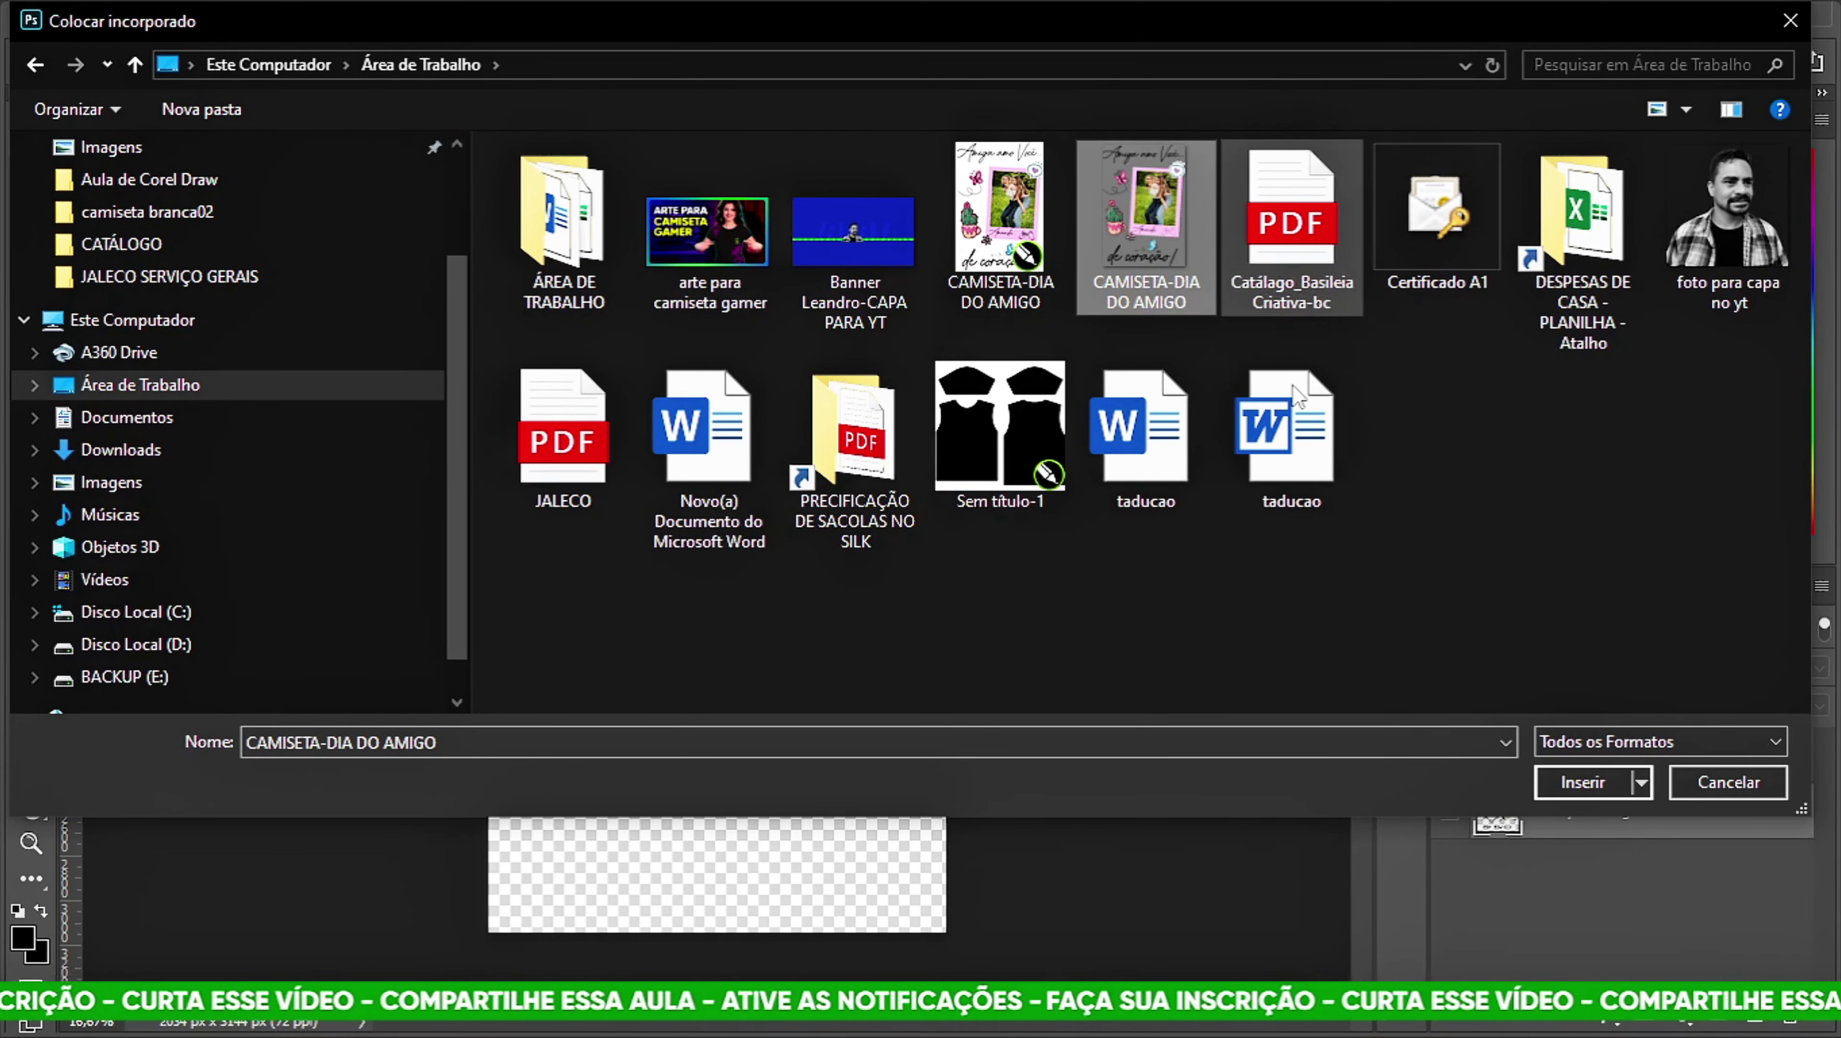
left_click(1584, 783)
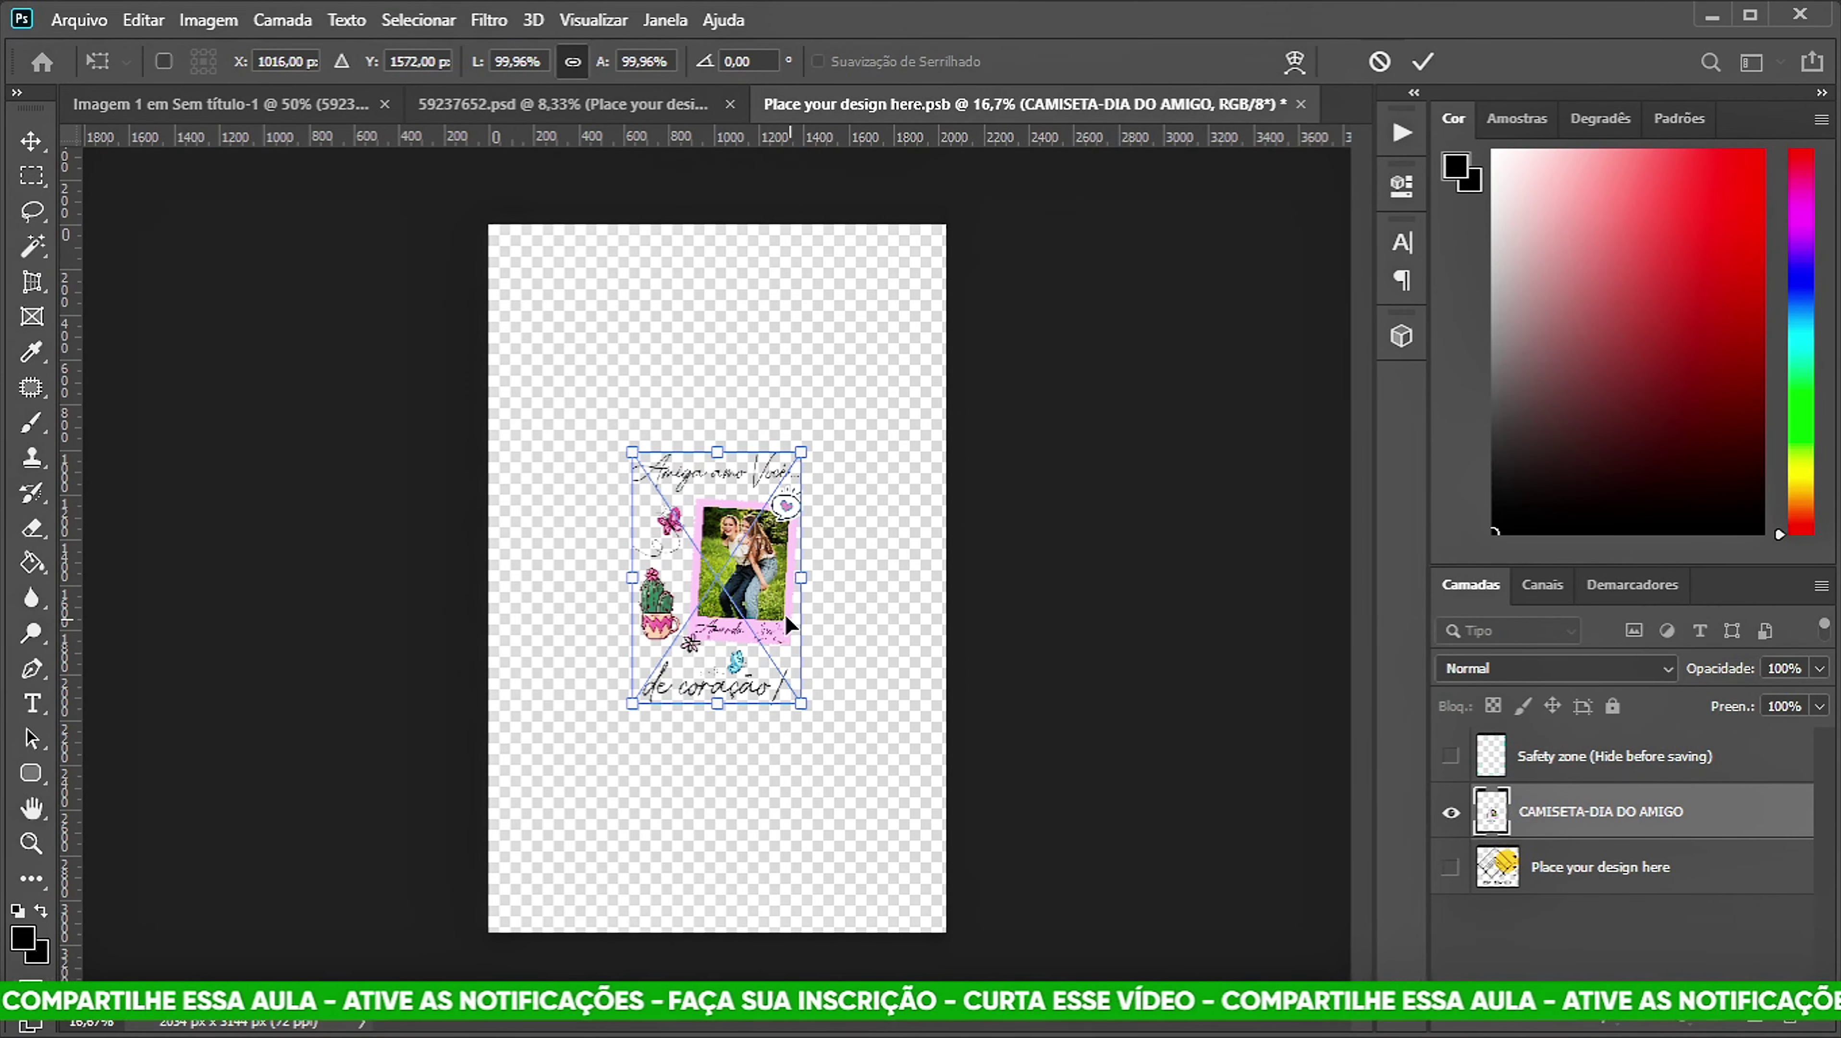
Enlarge the placed CAMISETA-DIA DO AMIGO artwork proportionally from its centre to about 182%.
scroll(756, 551, "up", 5)
scroll(756, 551, "down", 3)
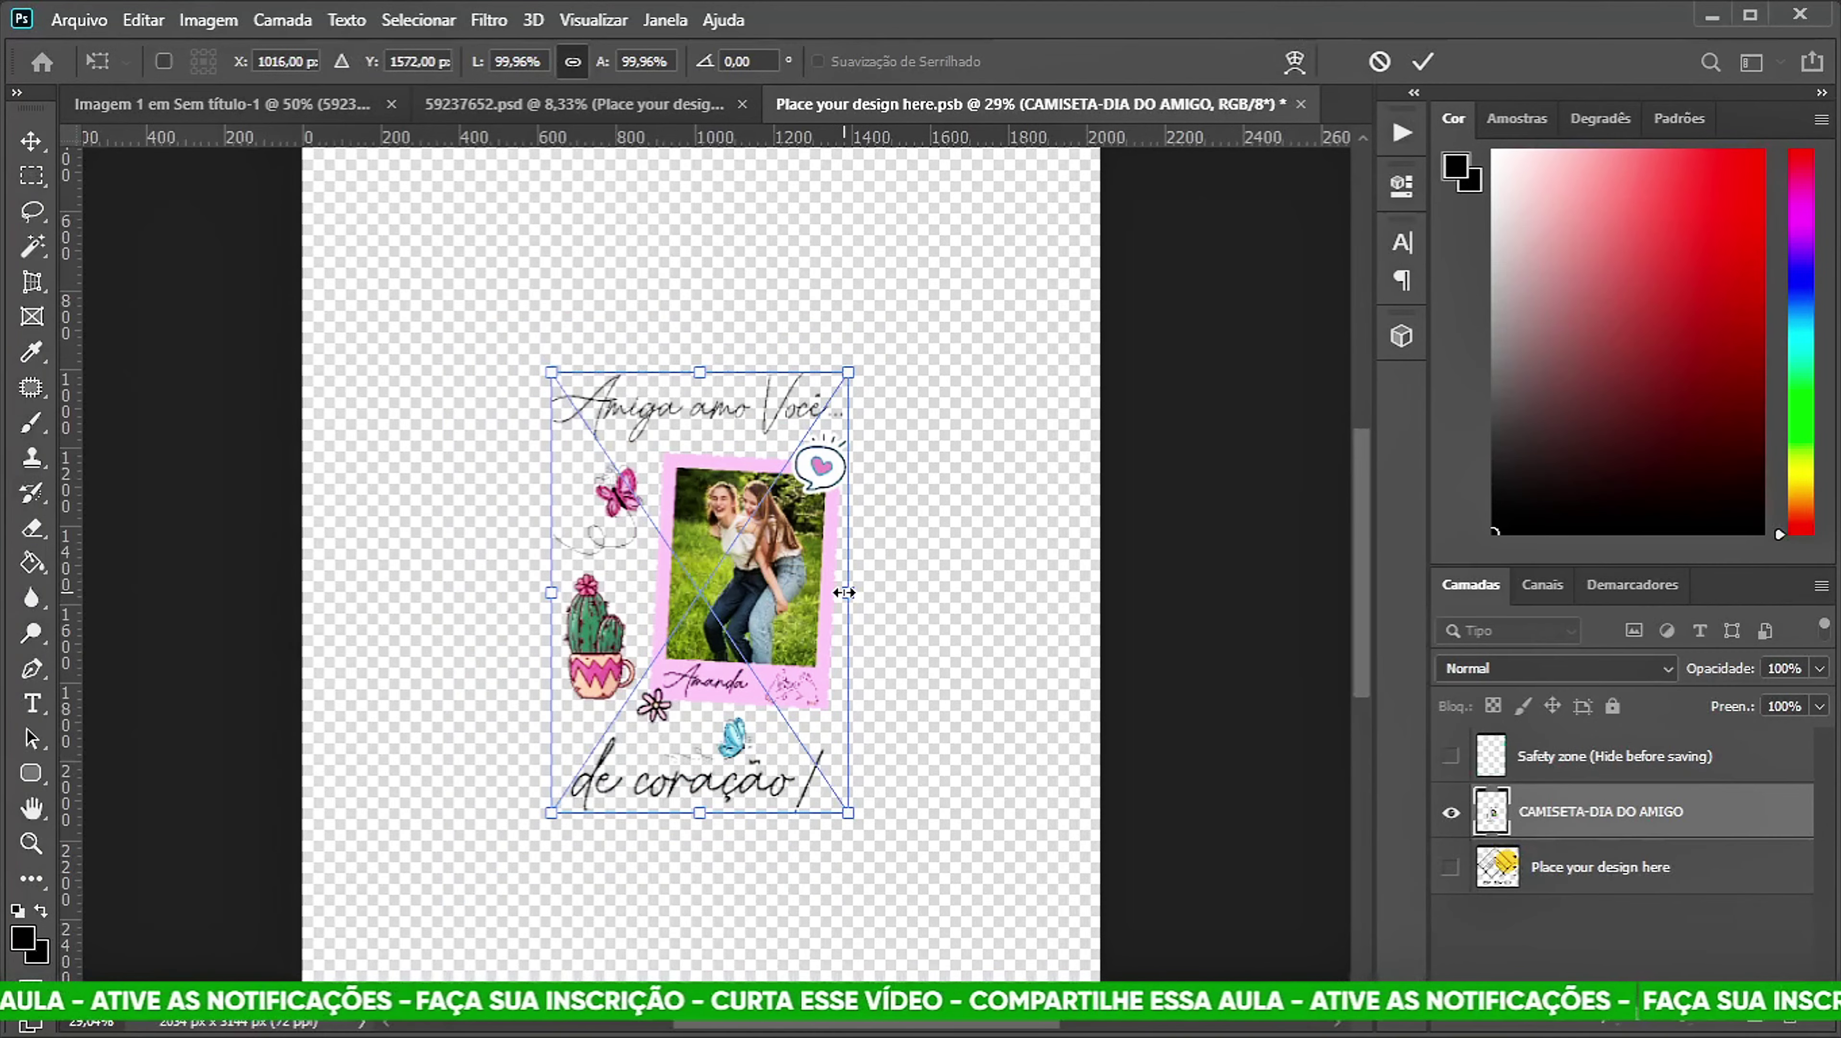
left_click_drag(844, 592, 970, 600)
scroll(834, 610, "down", 2)
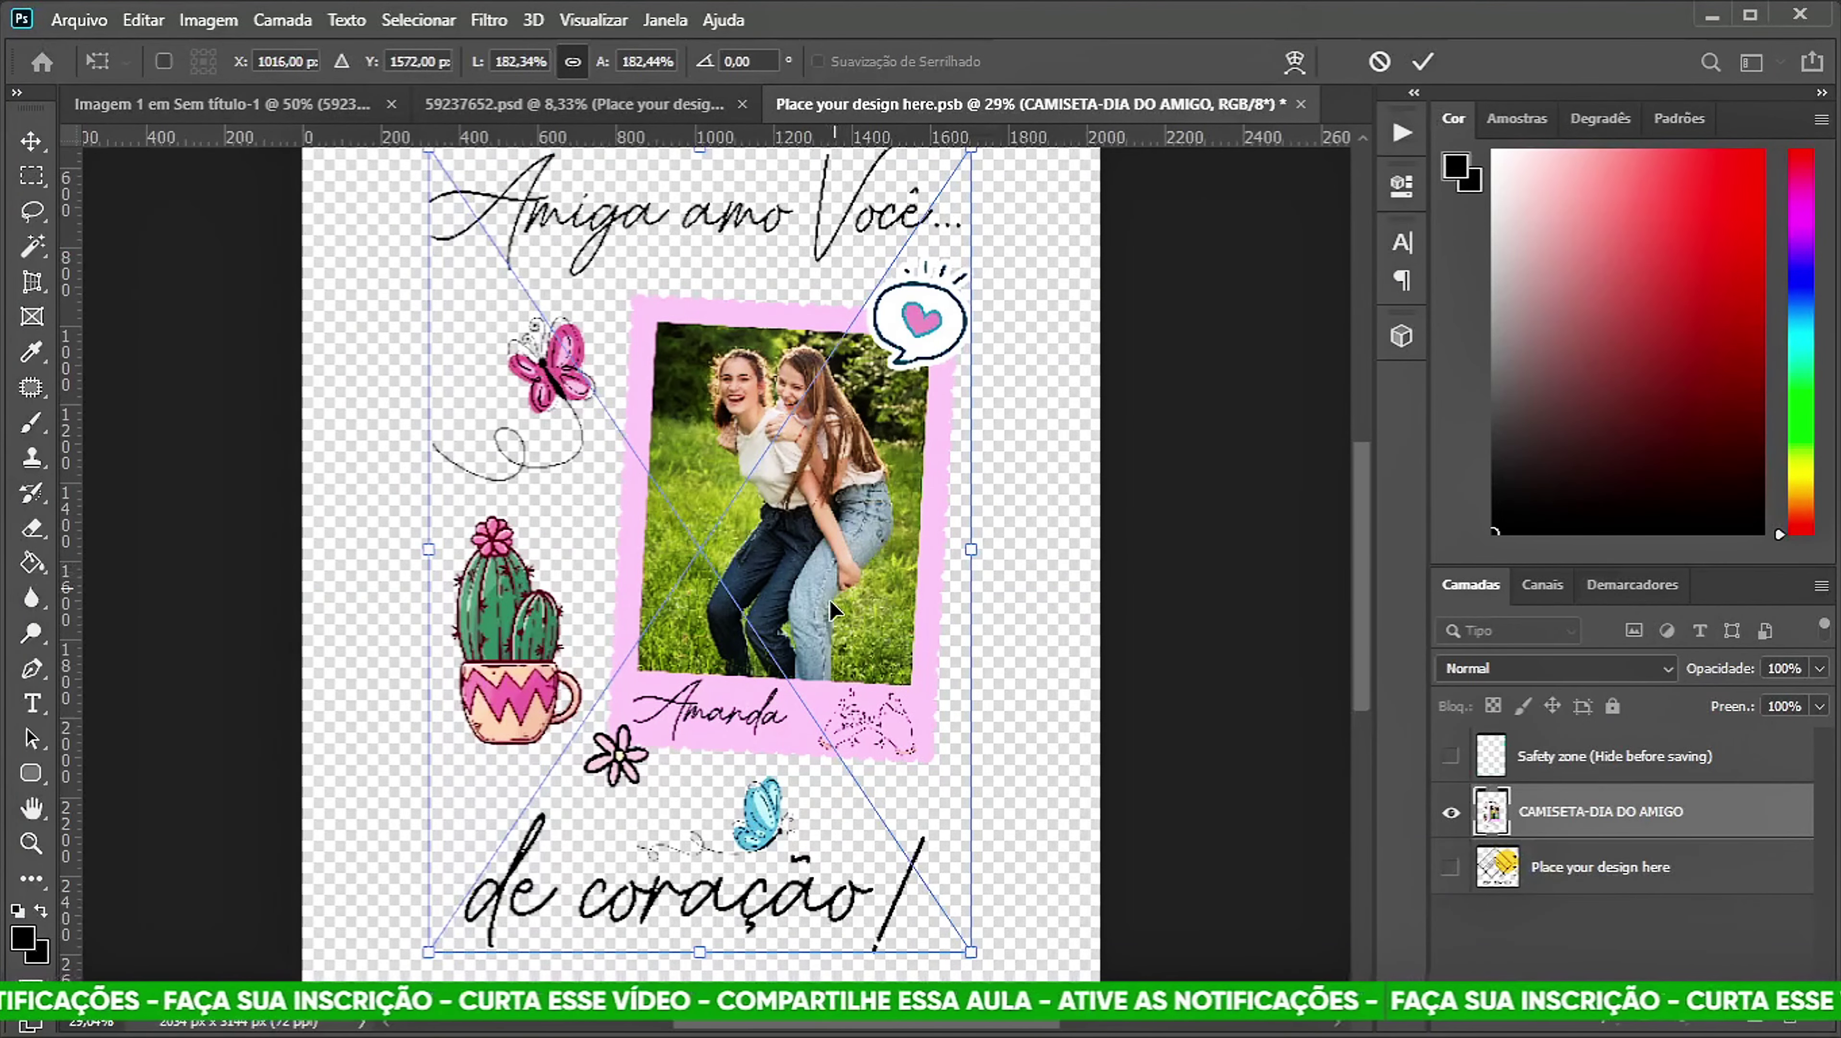
scroll(834, 610, "down", 3)
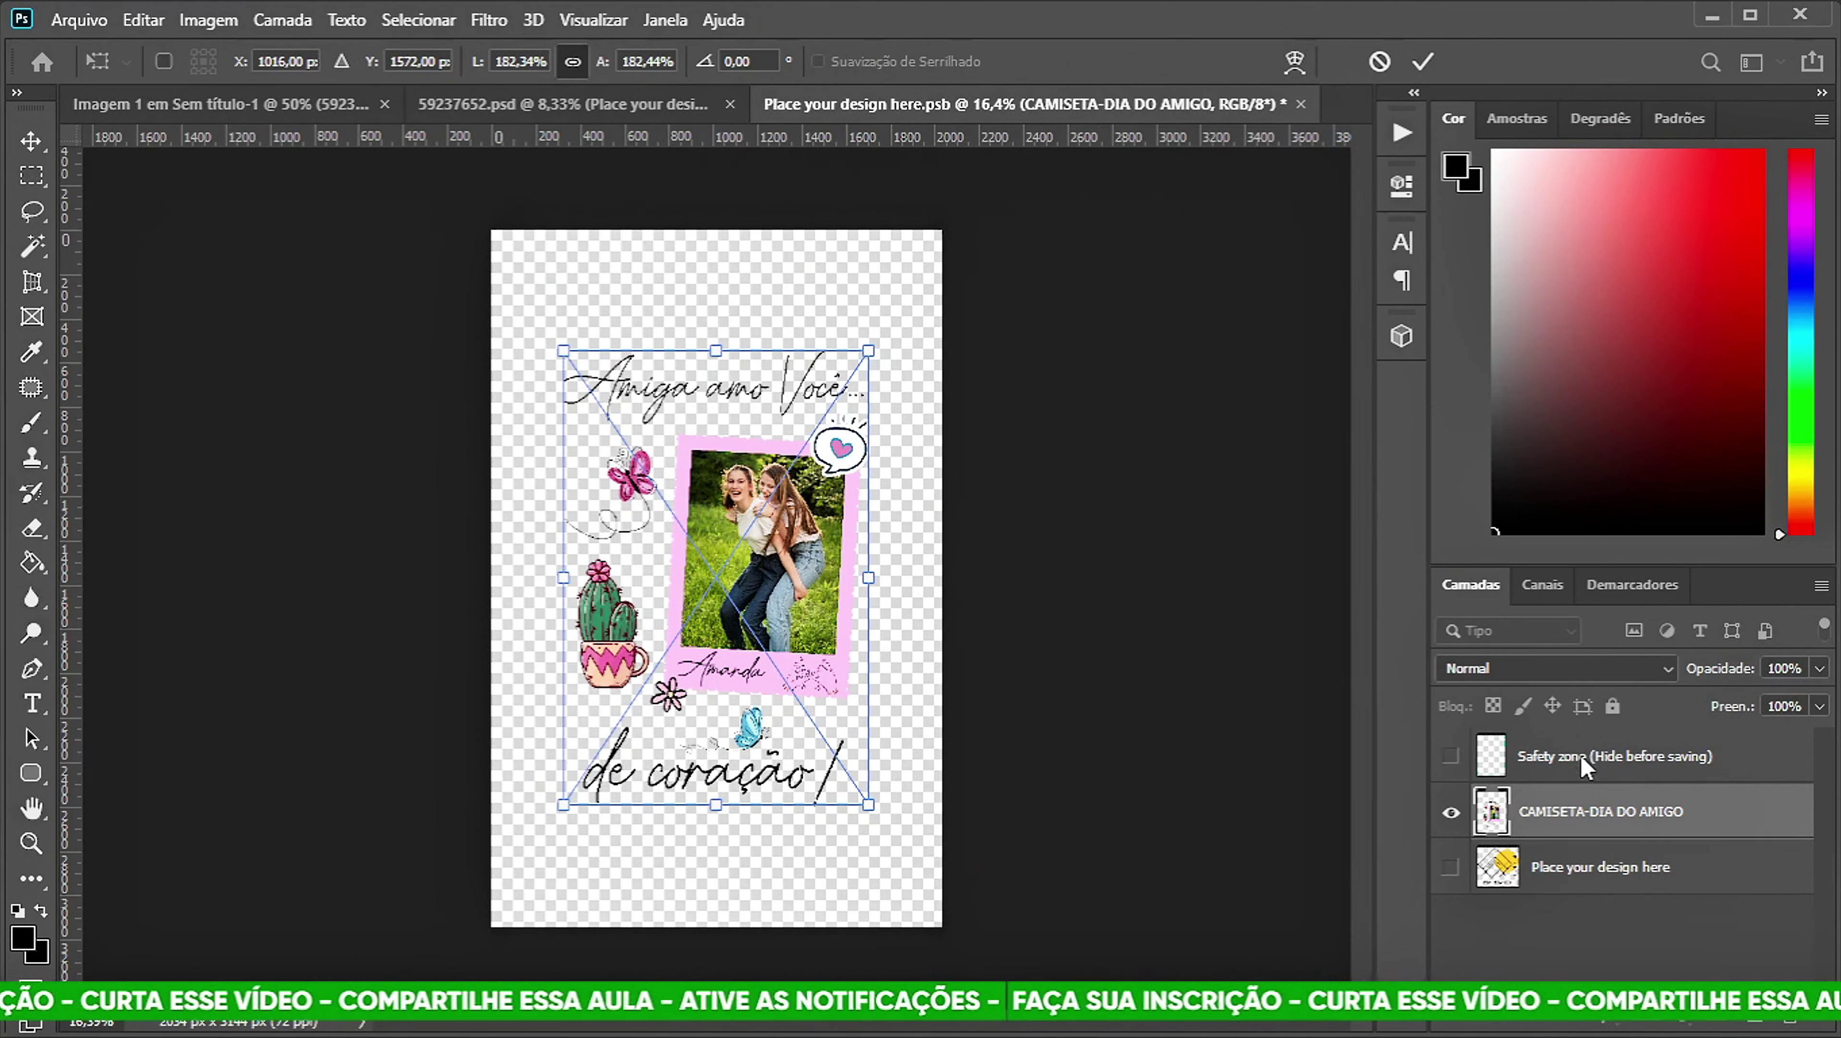
Show the Safety zone guide layer, and scale the artwork to about 142% and place it slightly higher inside the shirt outline.
left_click(1450, 756)
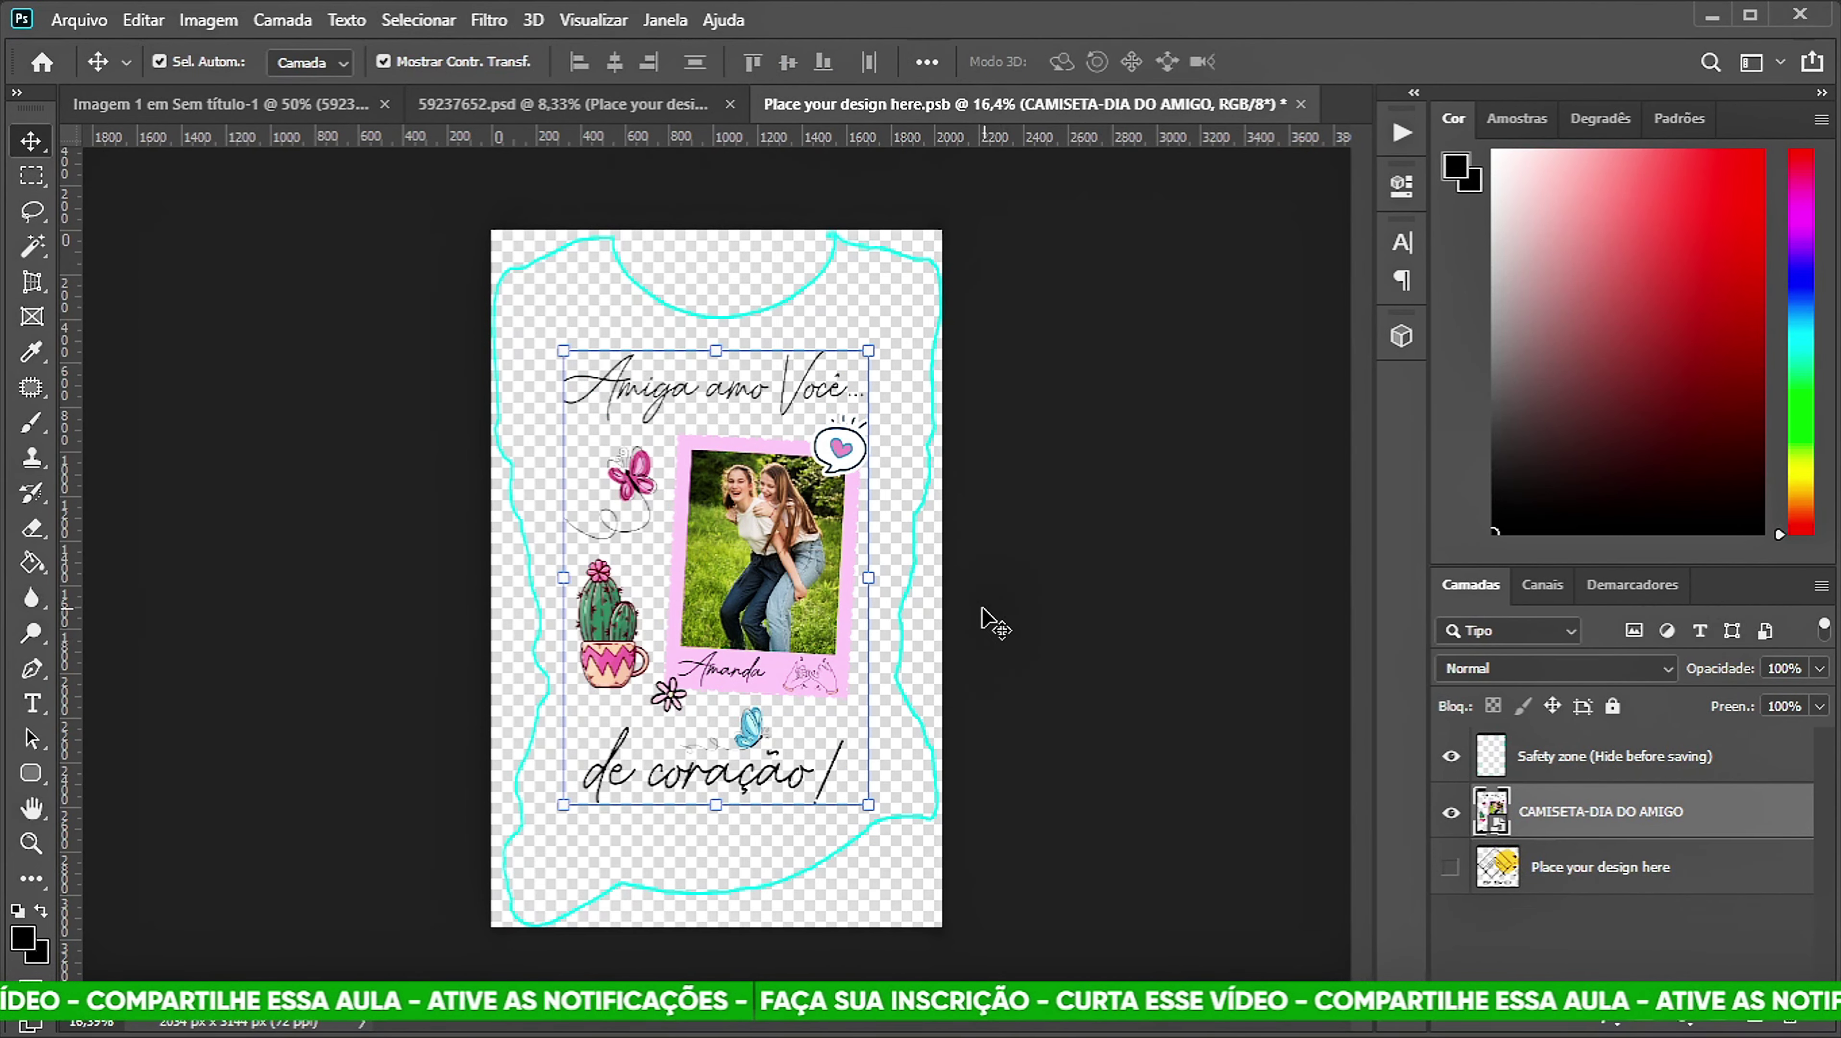
scroll(853, 223, "up", 5)
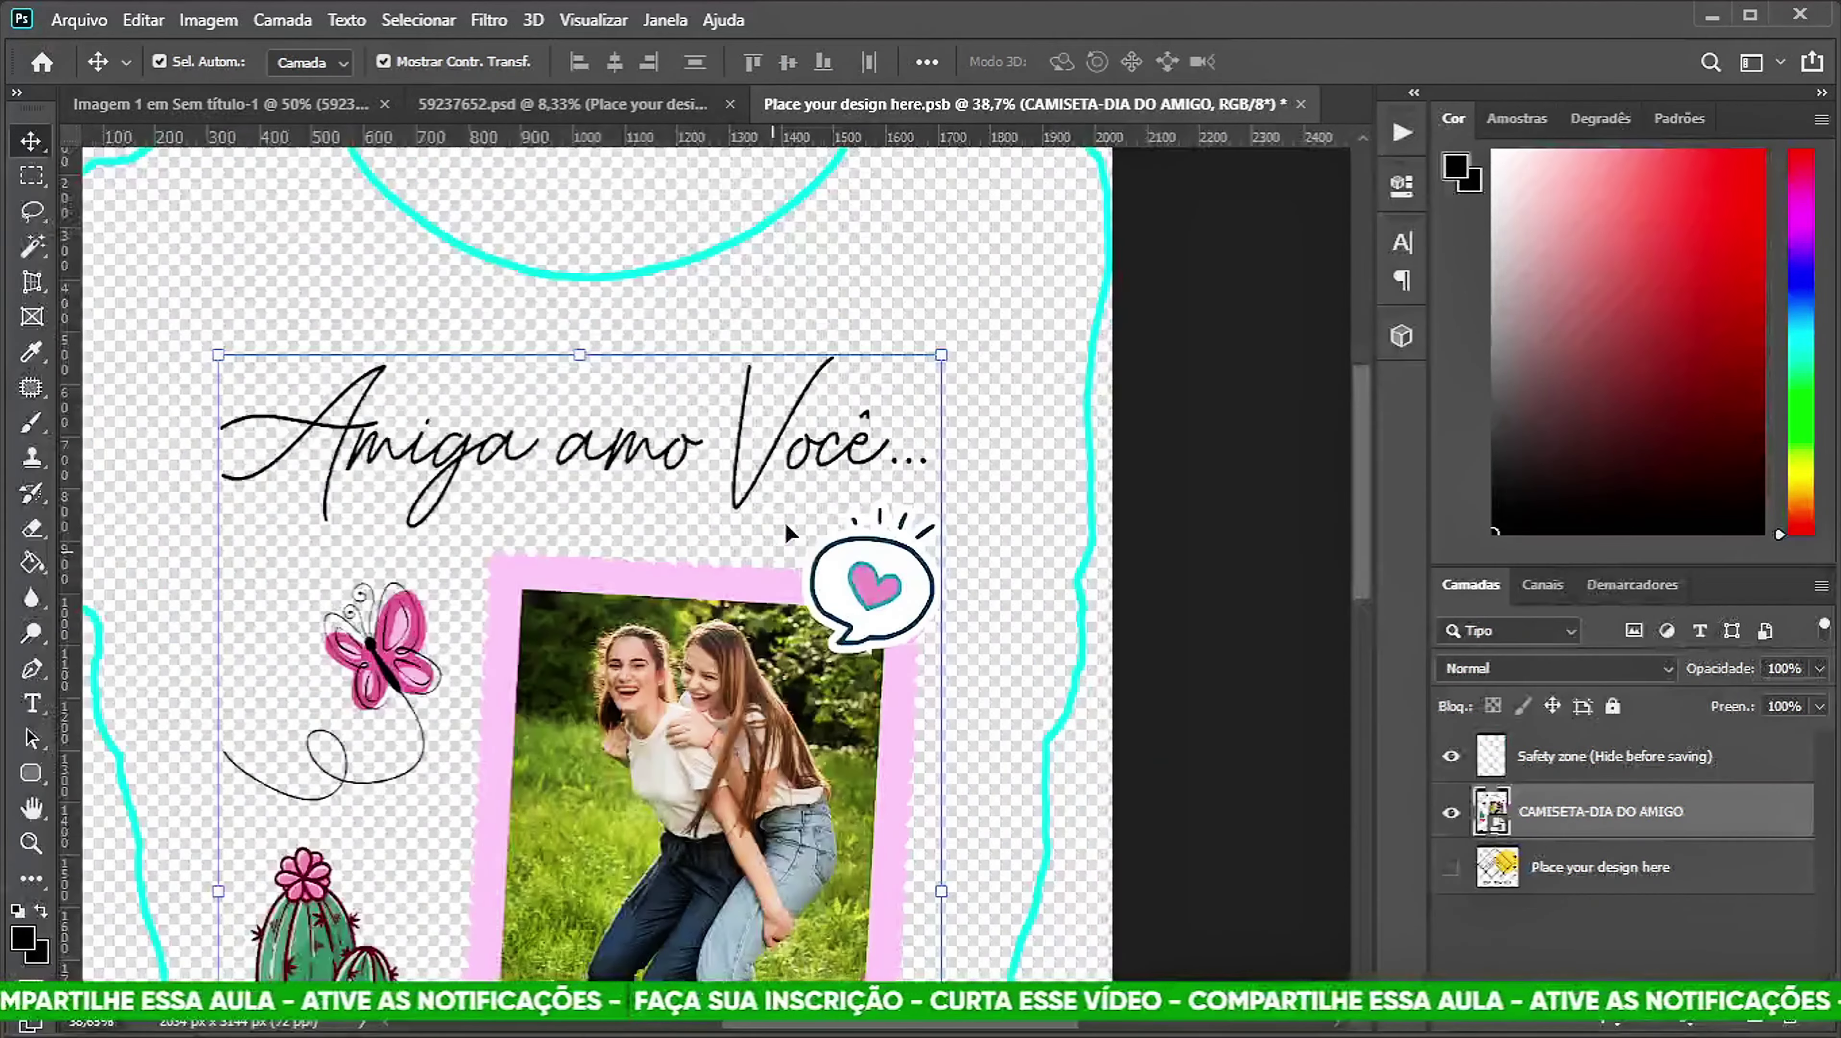
scroll(785, 523, "up", 4)
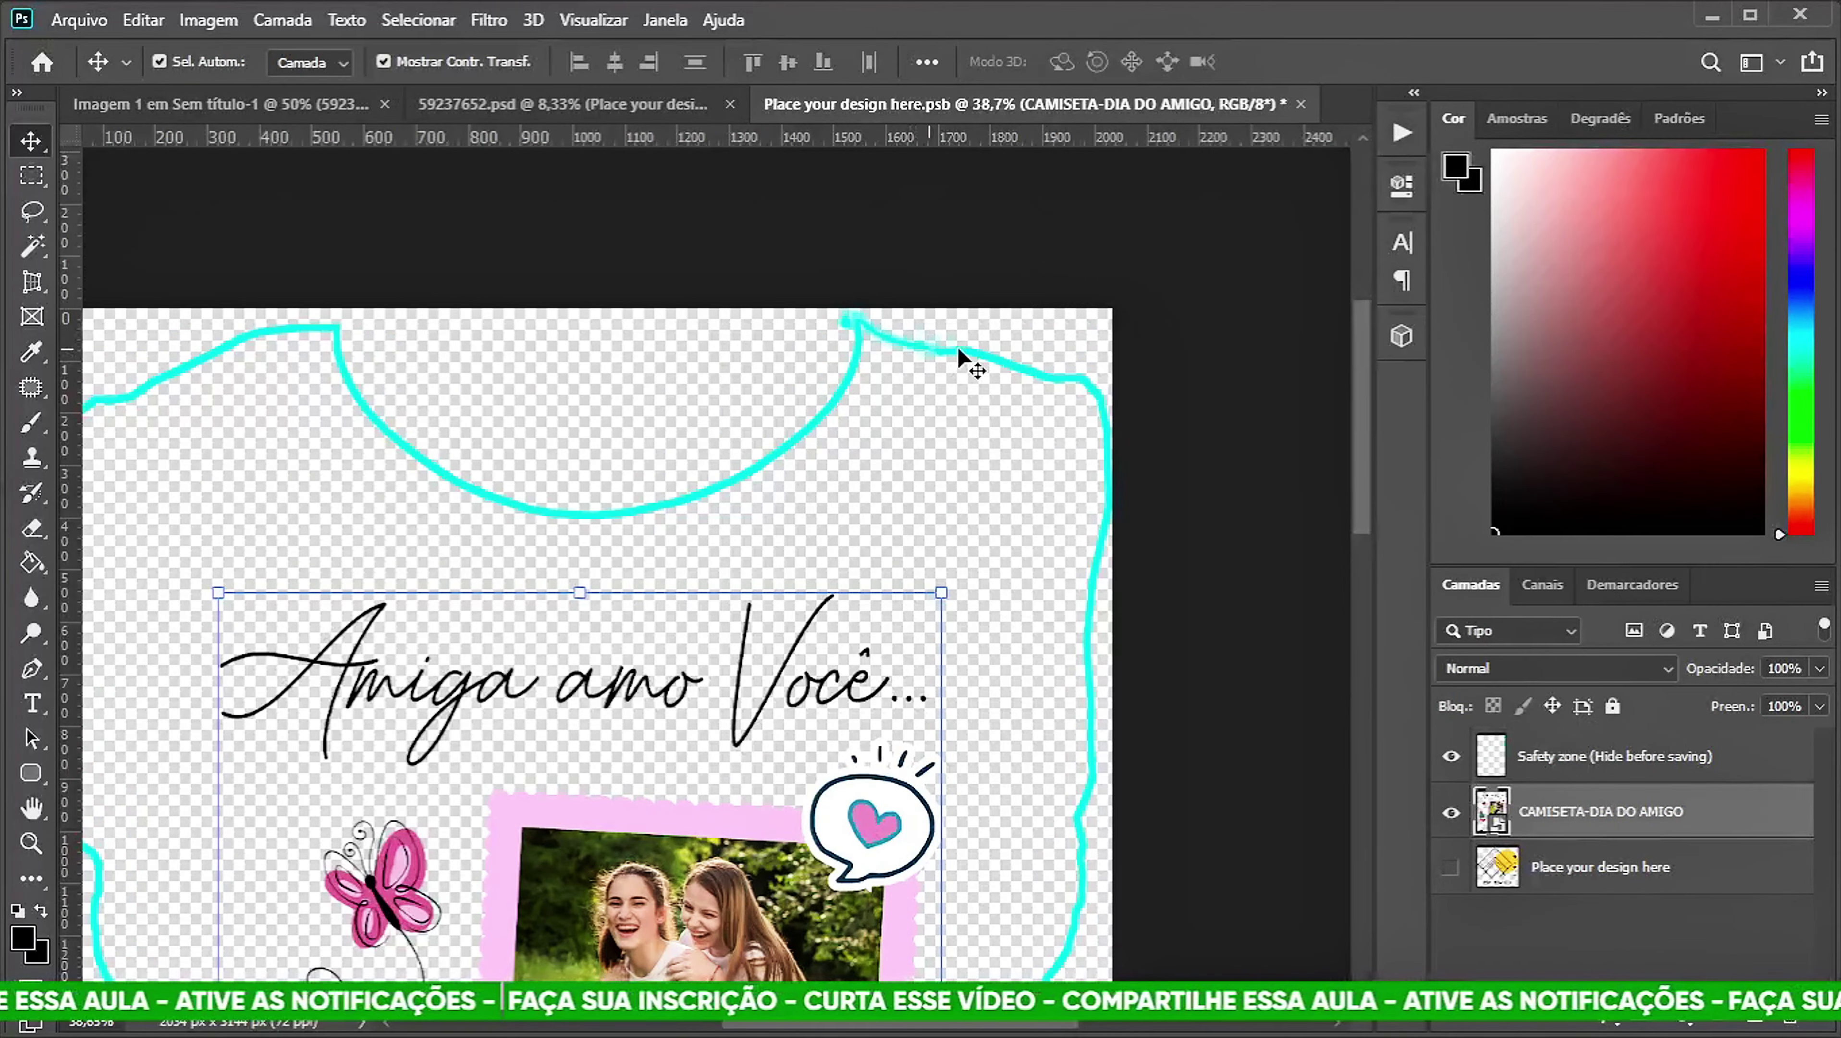
scroll(1020, 526, "down", 6)
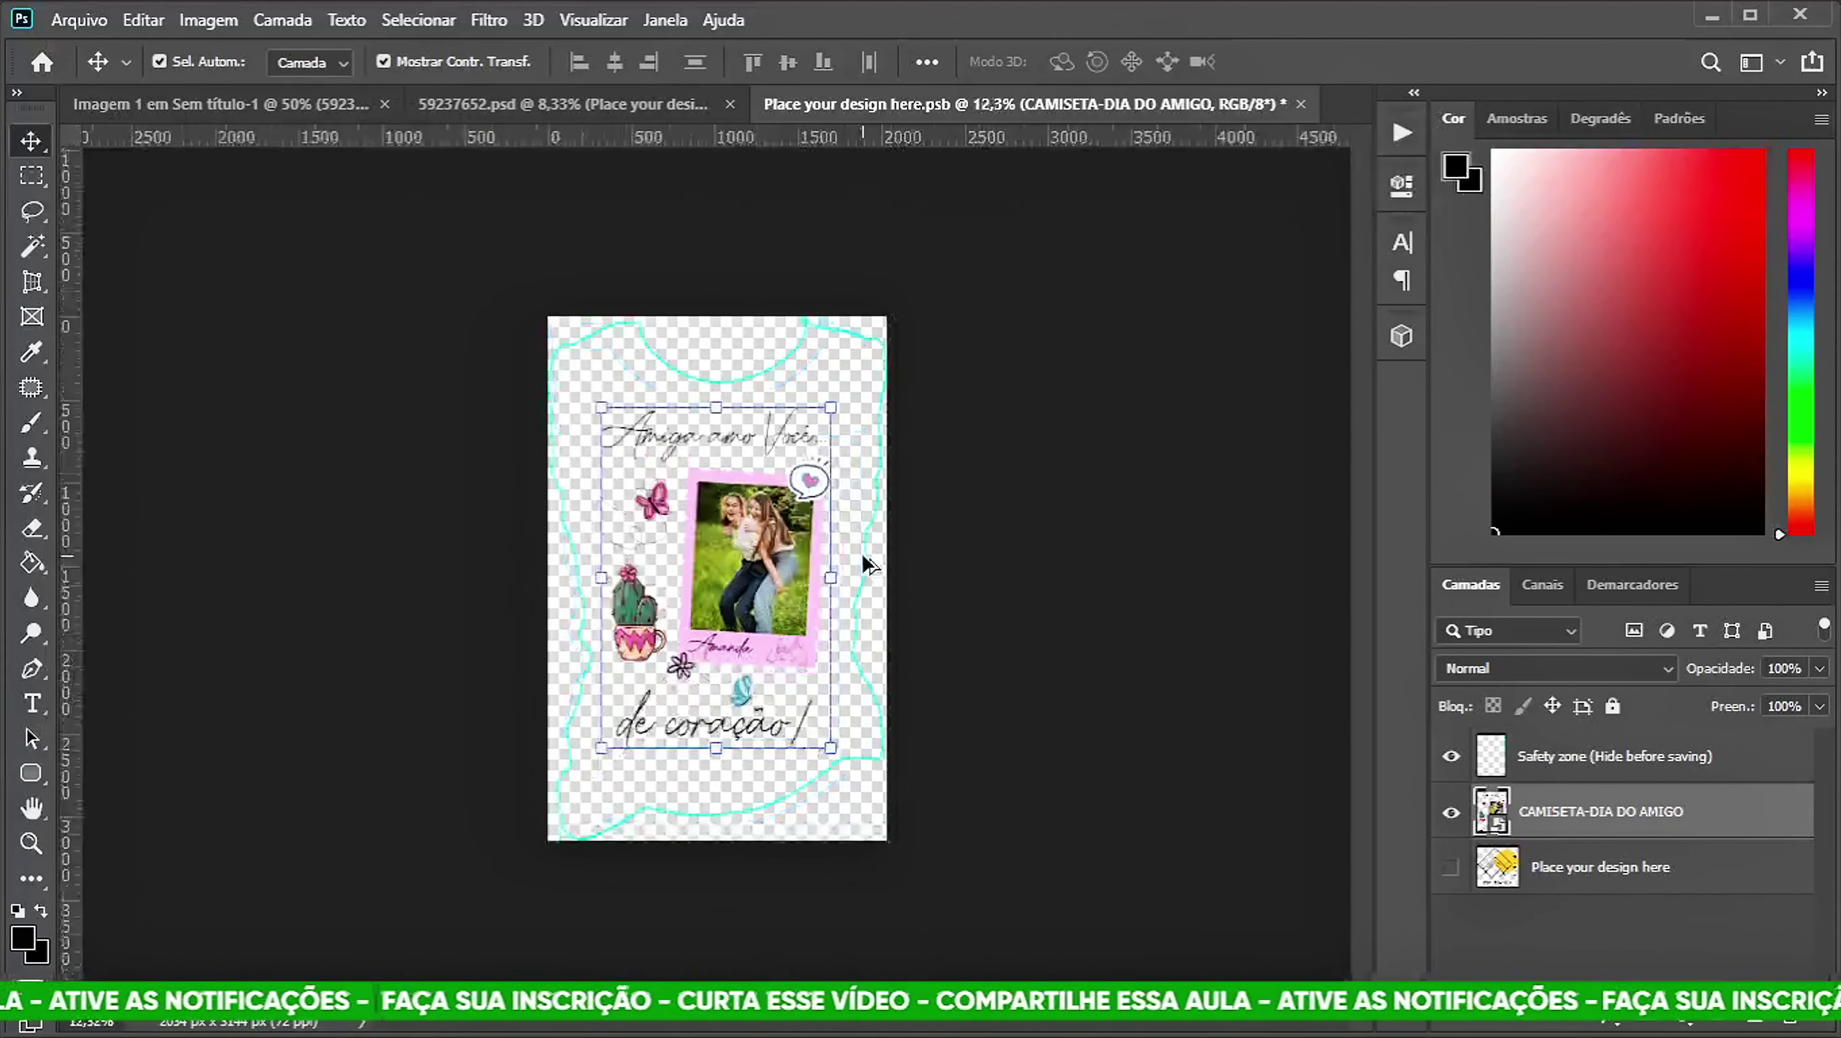
scroll(822, 480, "up", 2)
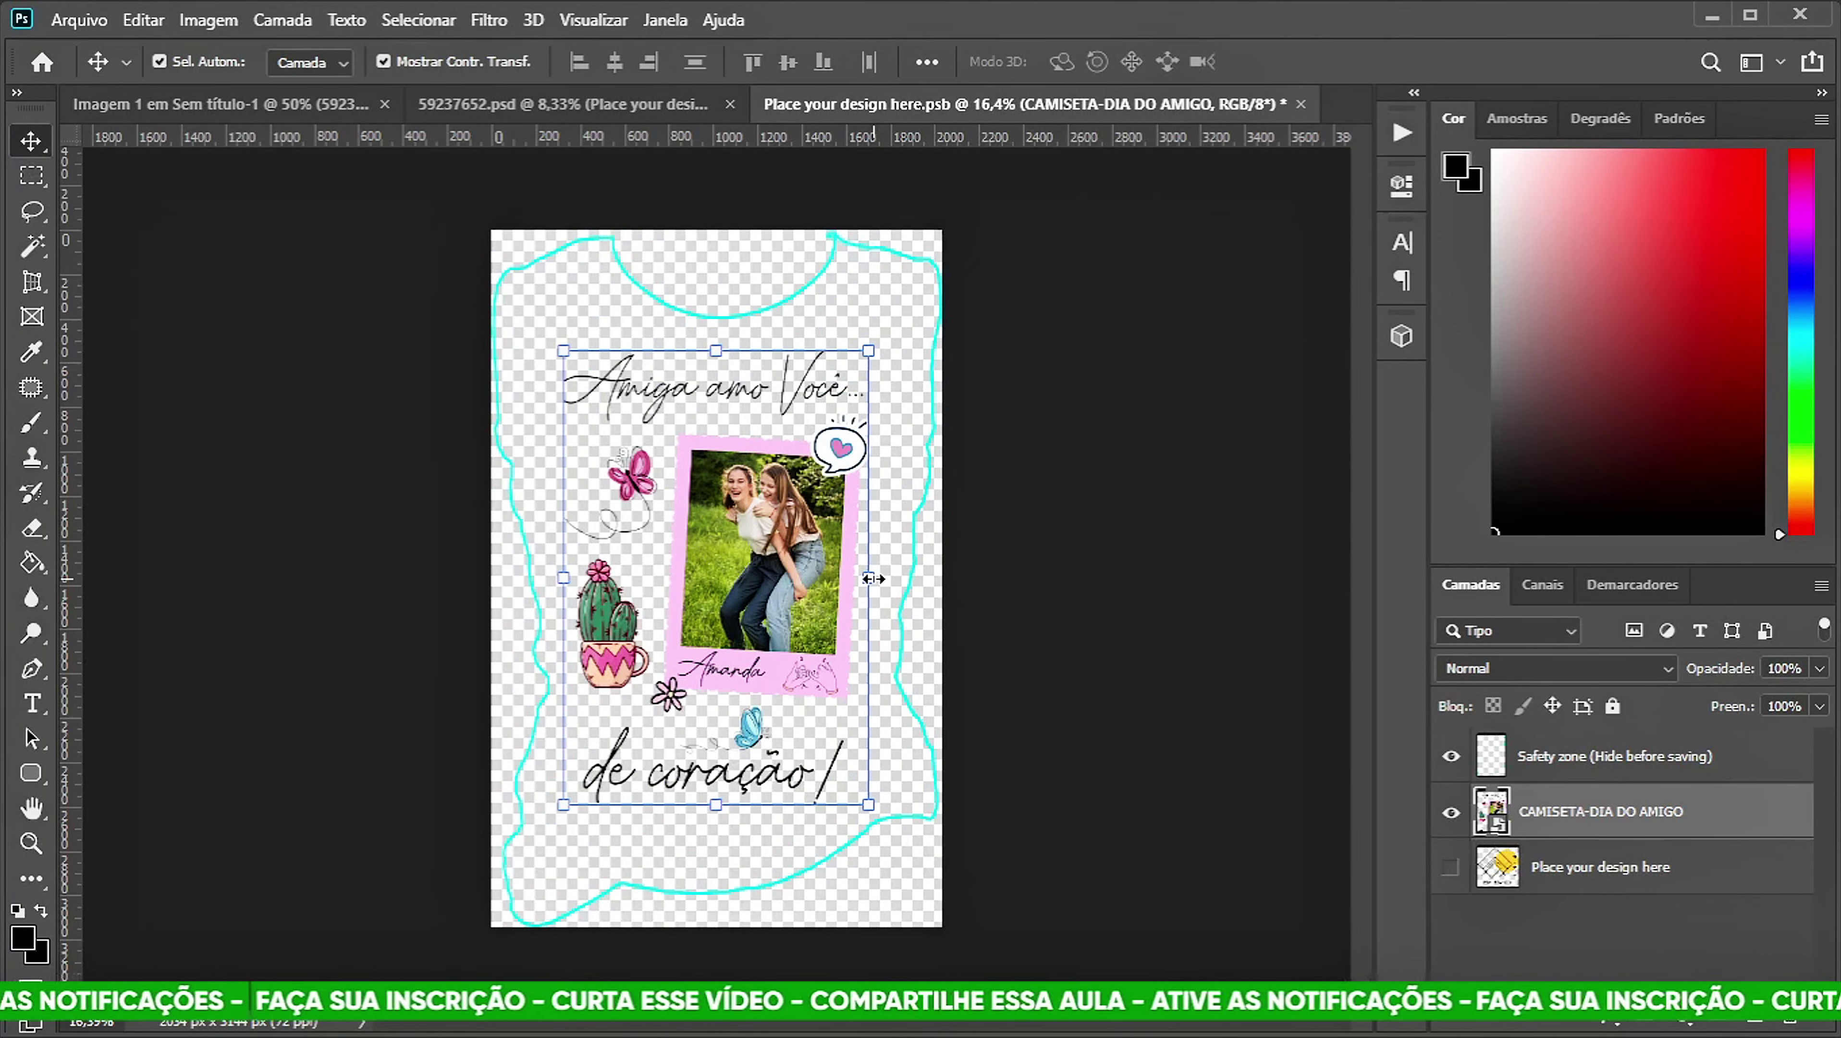
left_click_drag(869, 579, 740, 545)
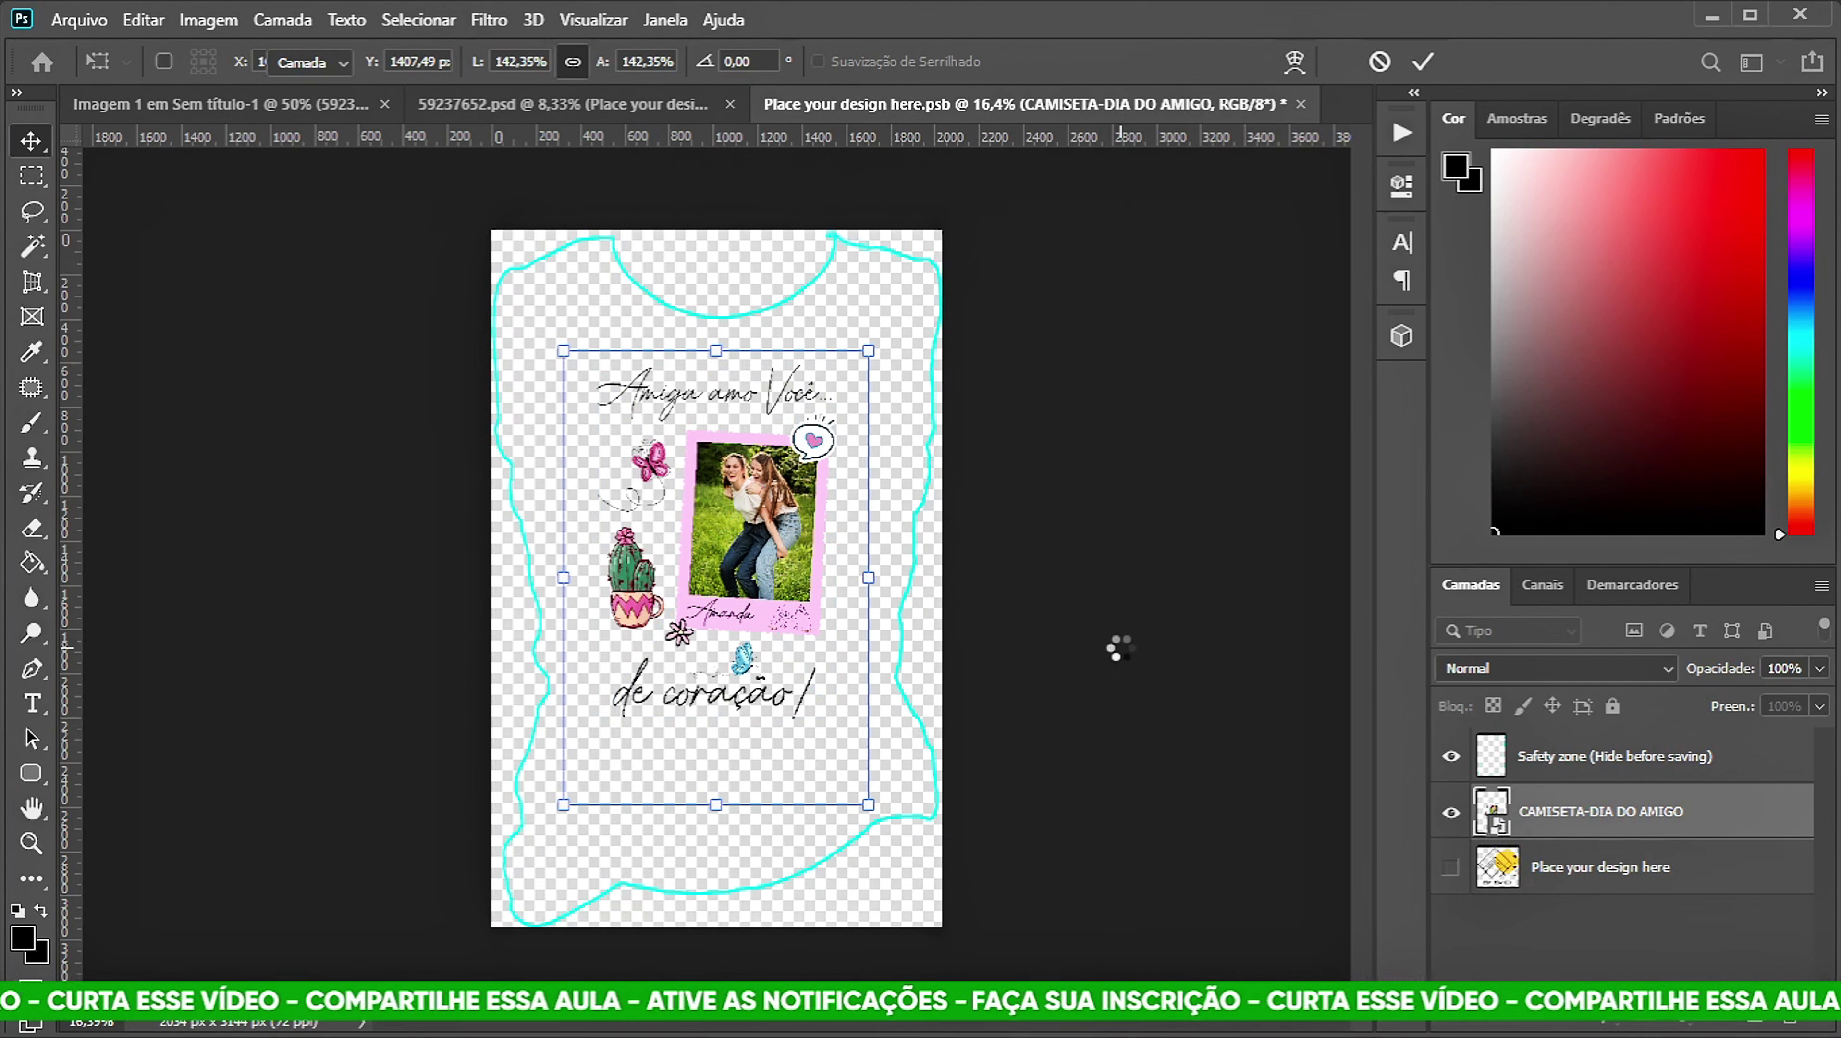
key("Return")
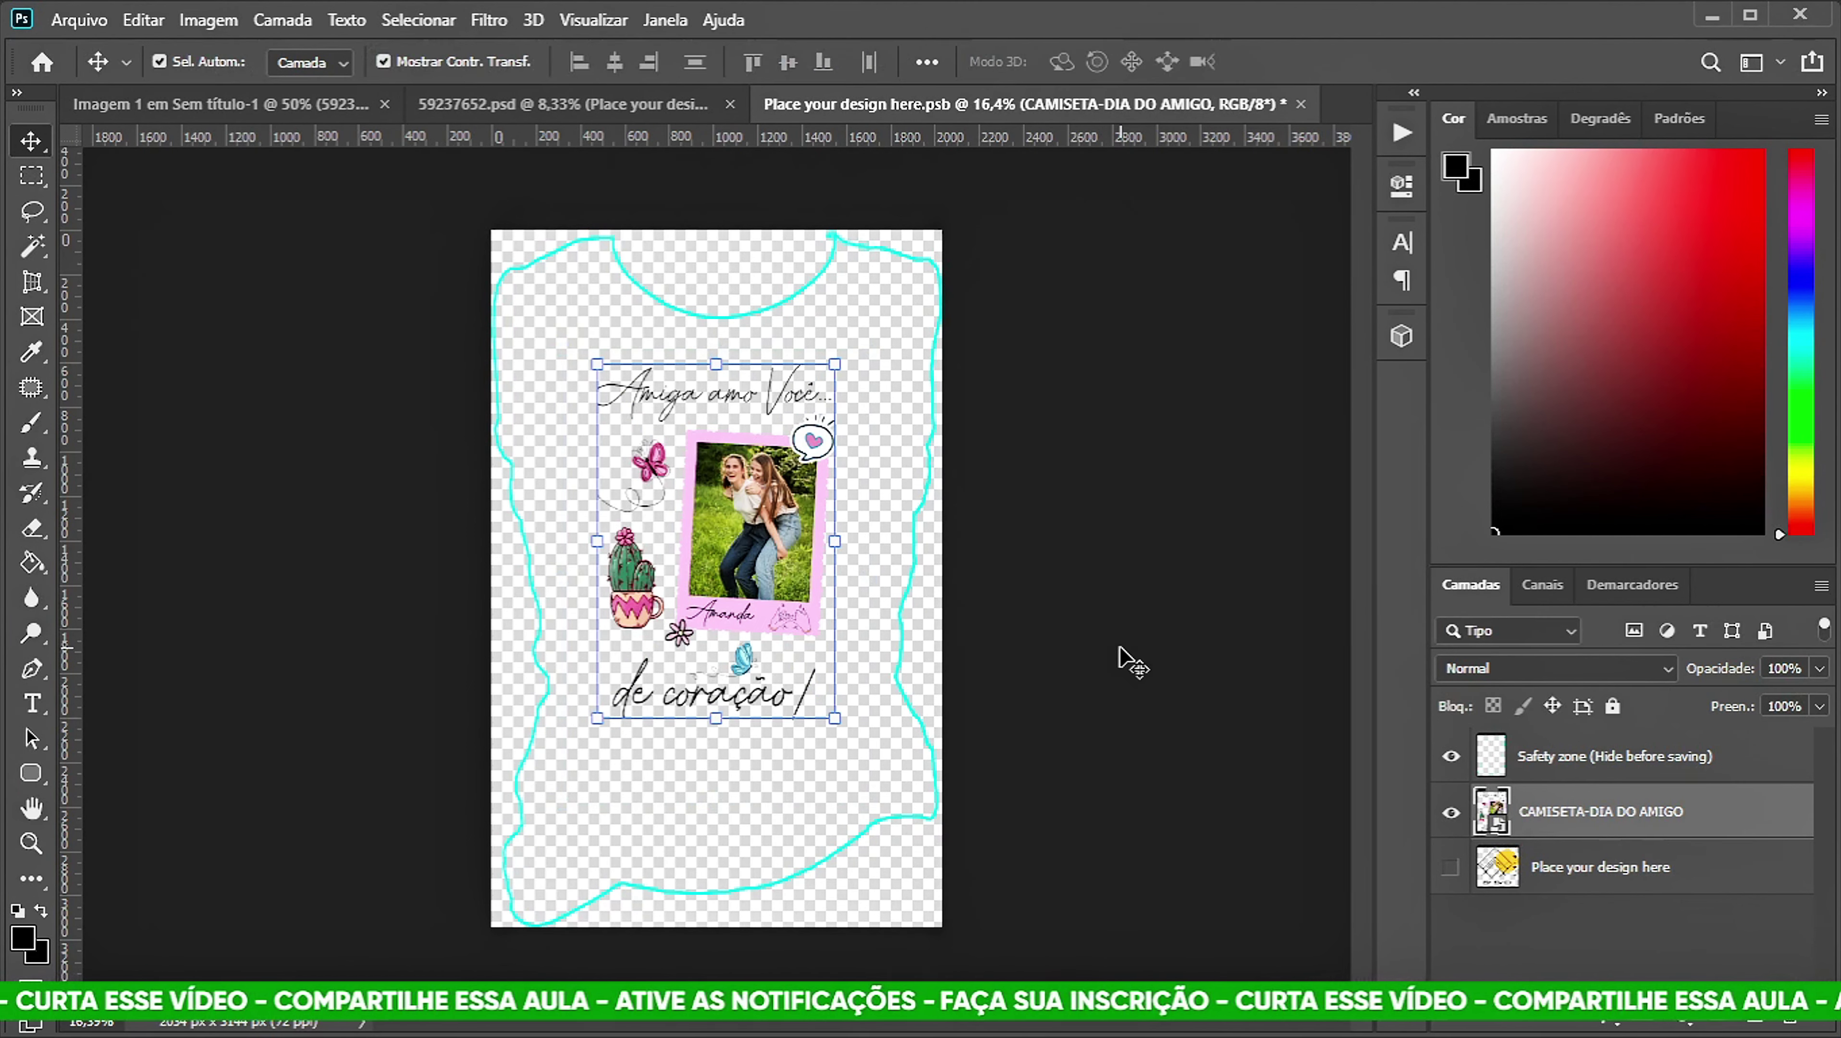
Hide the Safety zone layer, deselect all layers and save the smart object document.
left_click(1451, 756)
left_click(1510, 943)
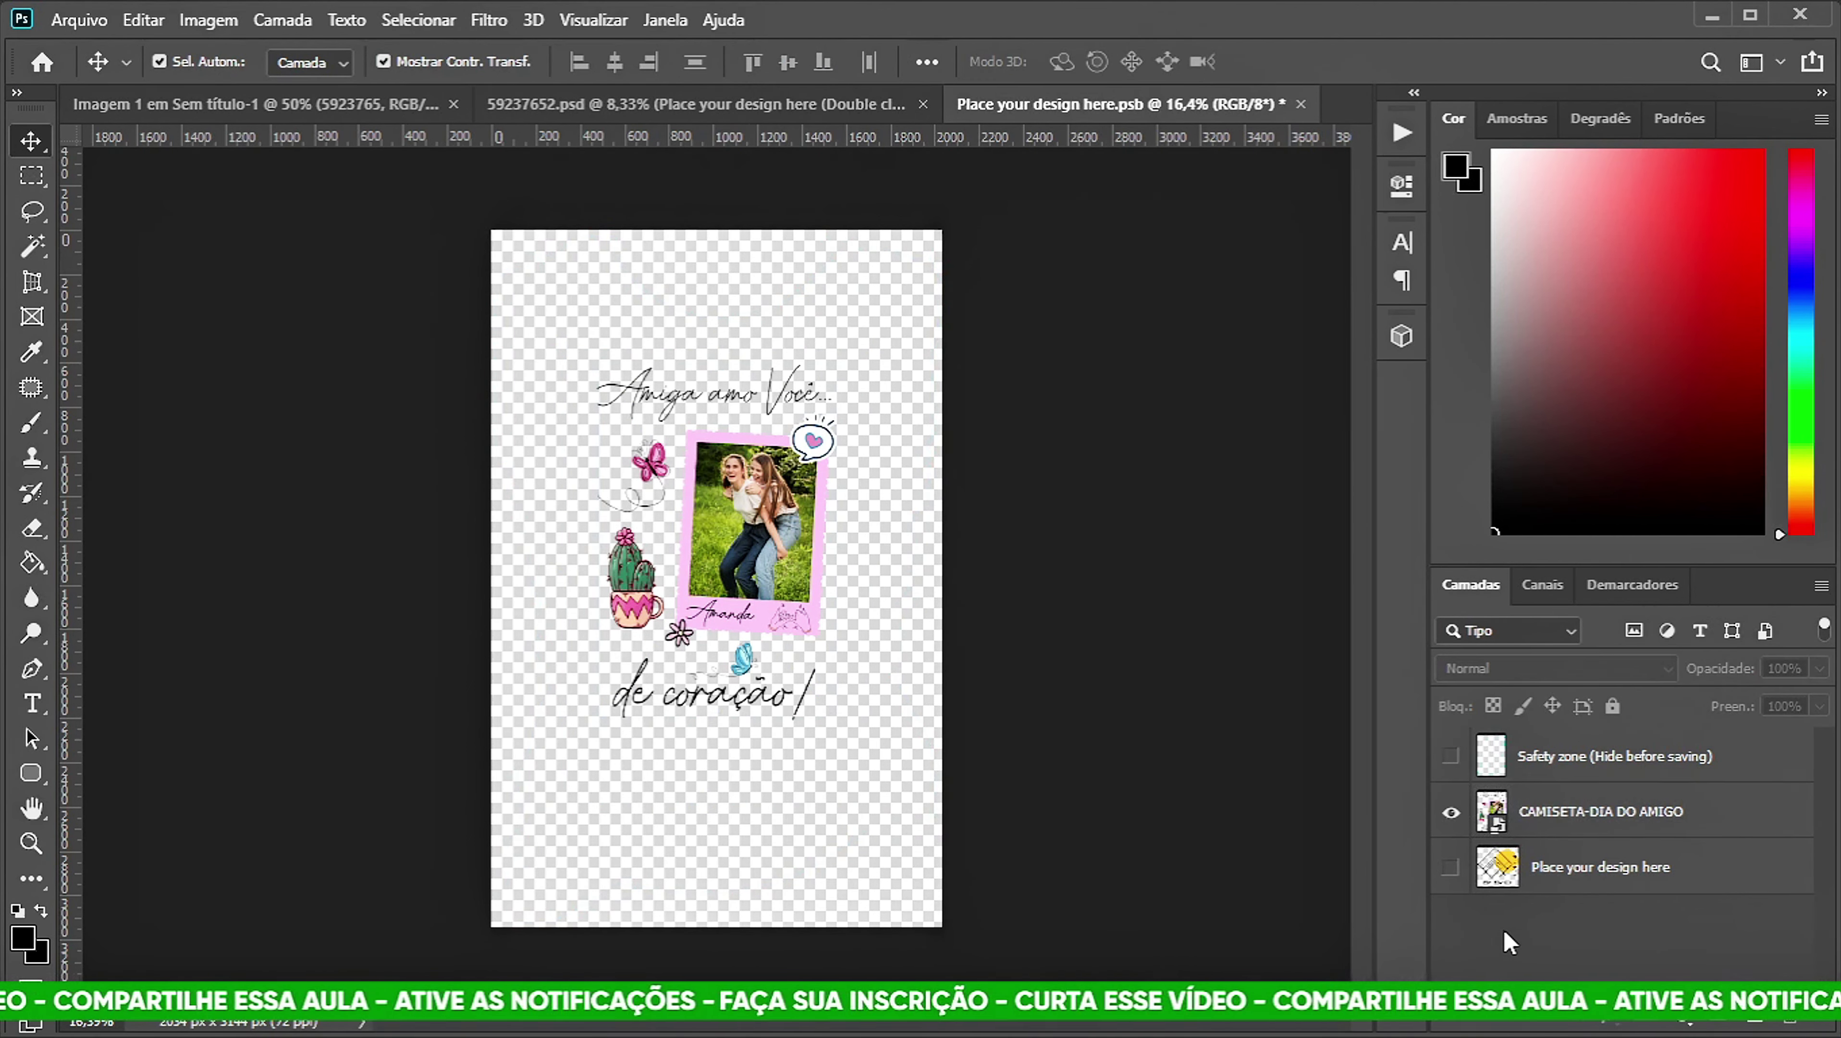
key("ctrl+s")
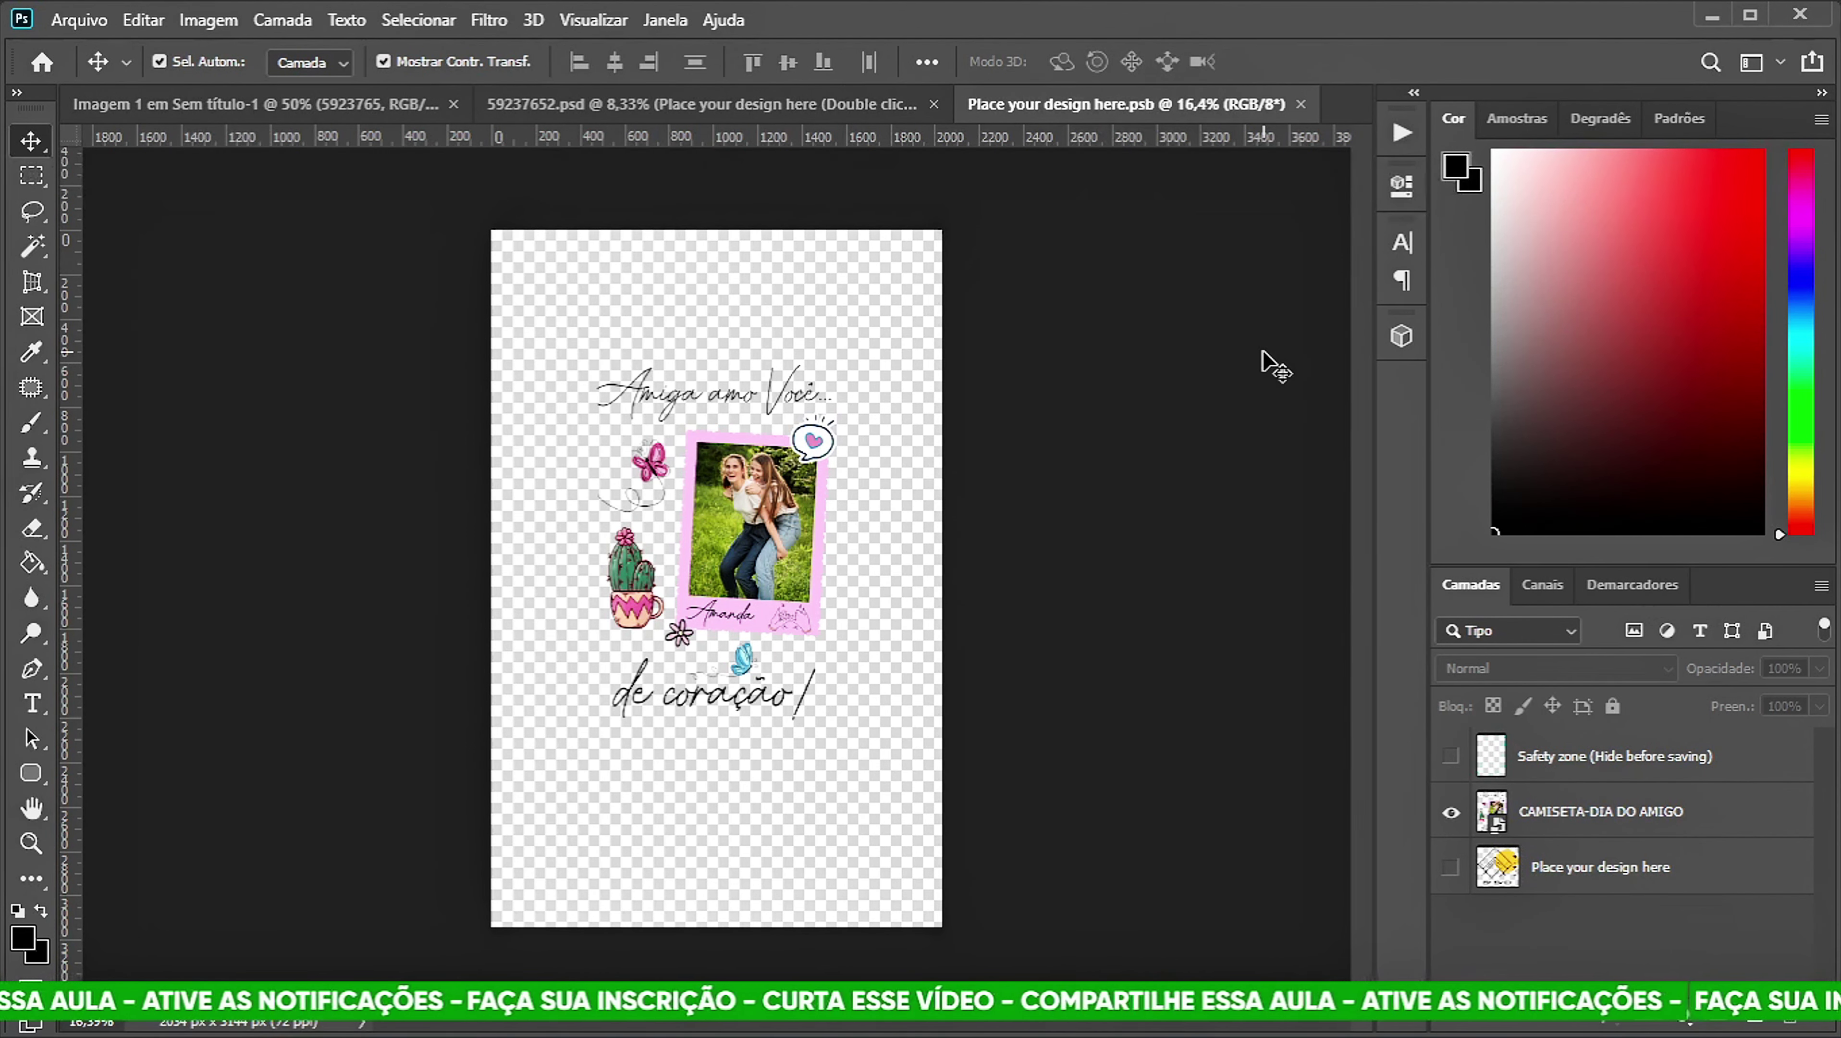
Close the Place your design here document and show the updated design layer in the 59237652 mockup.
left_click(843, 105)
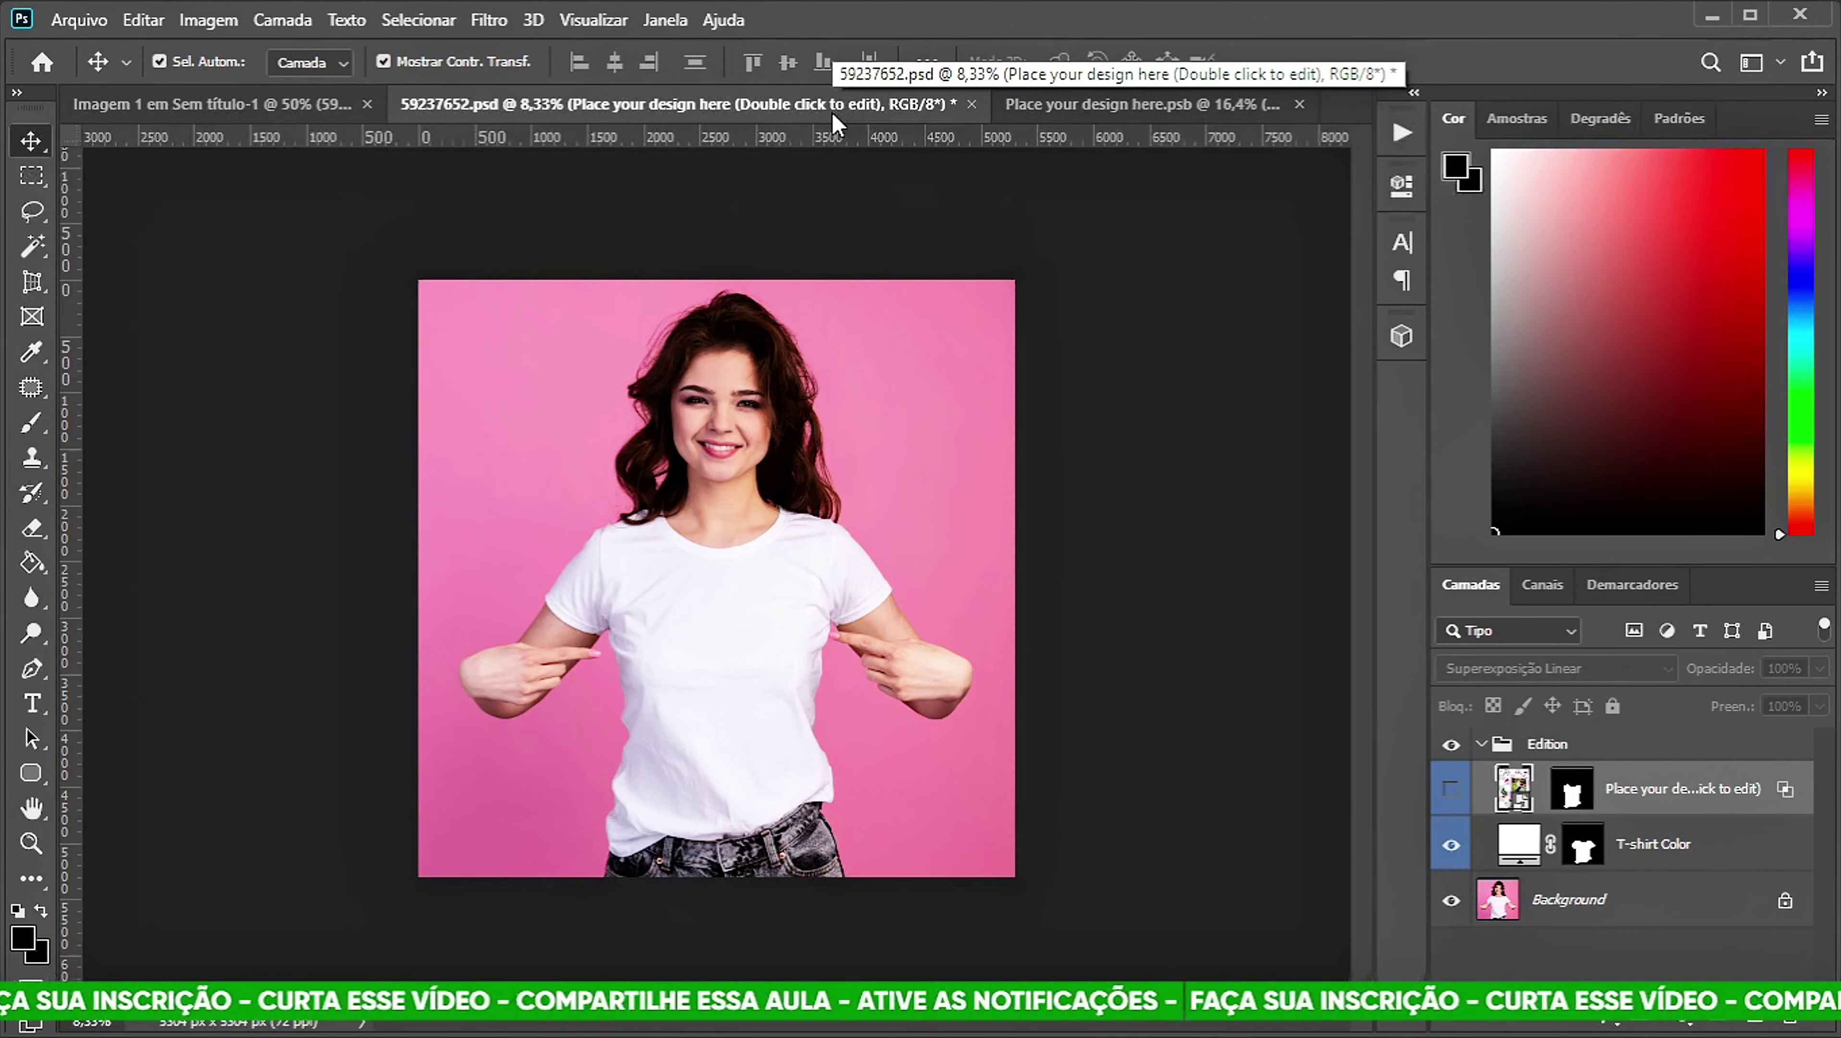
left_click(1126, 103)
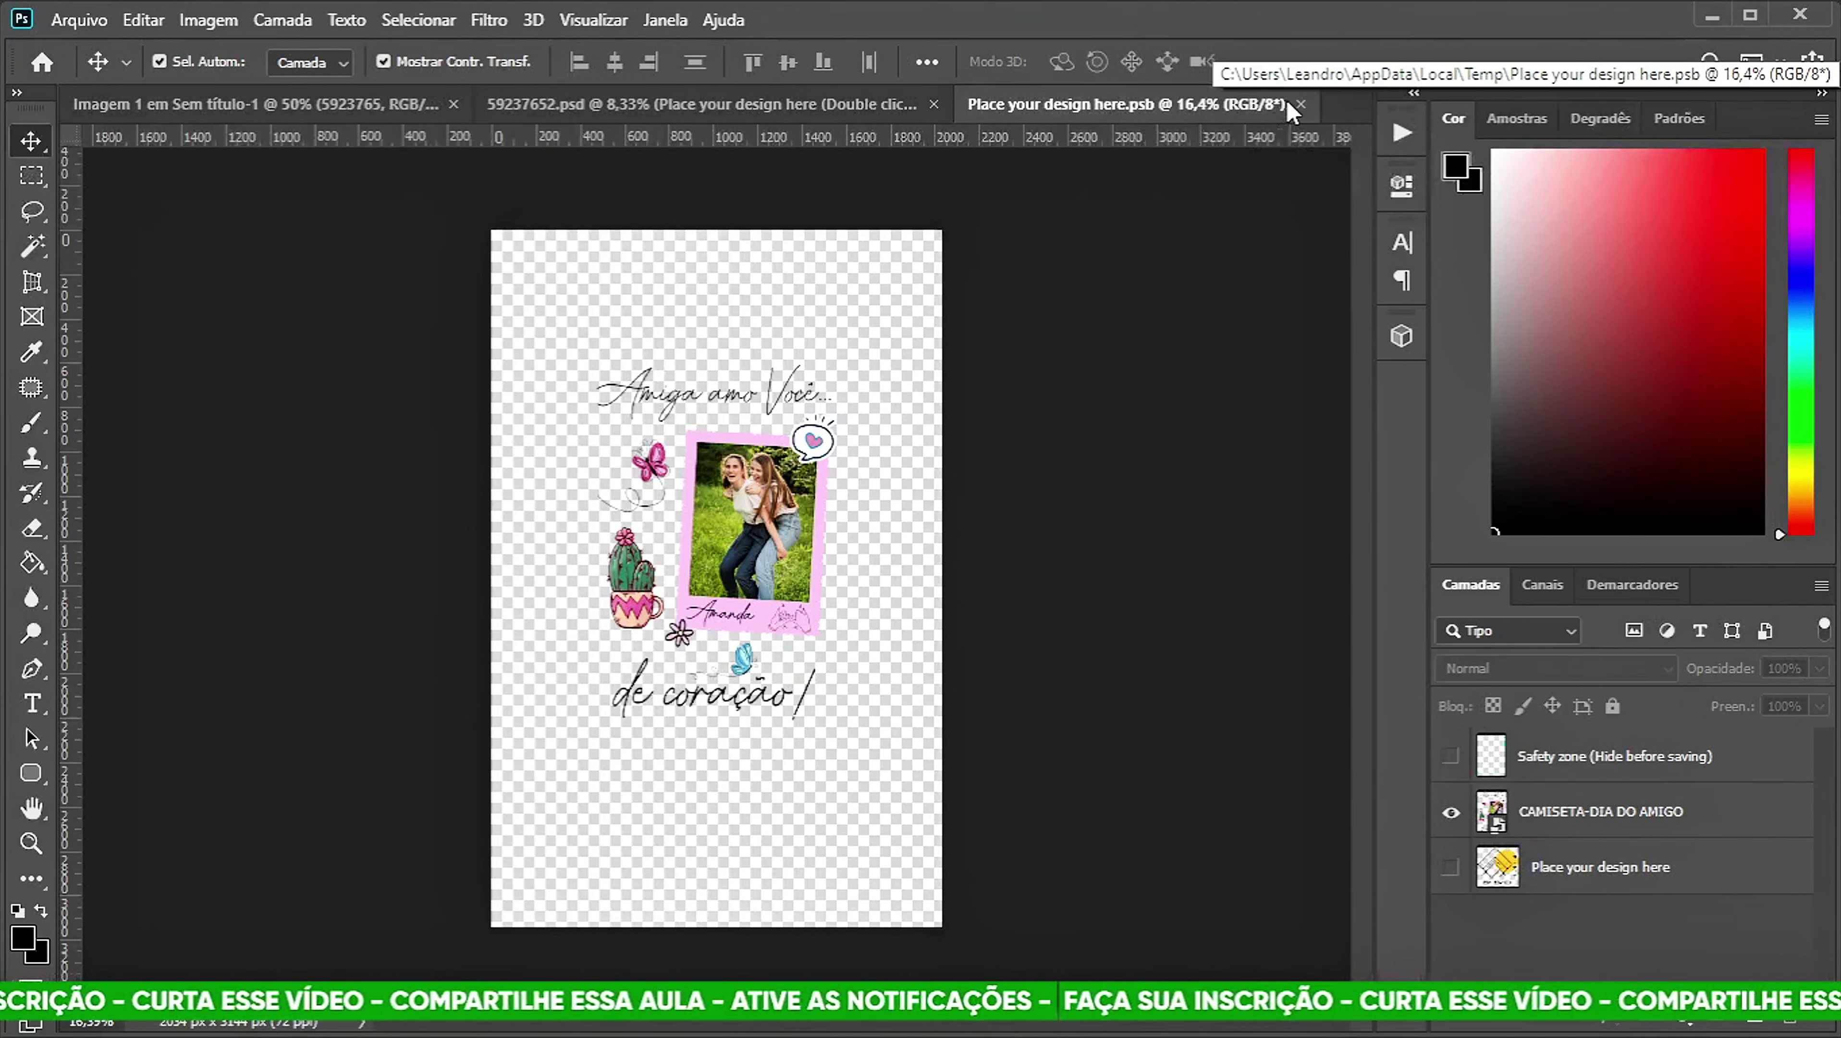
left_click(1300, 104)
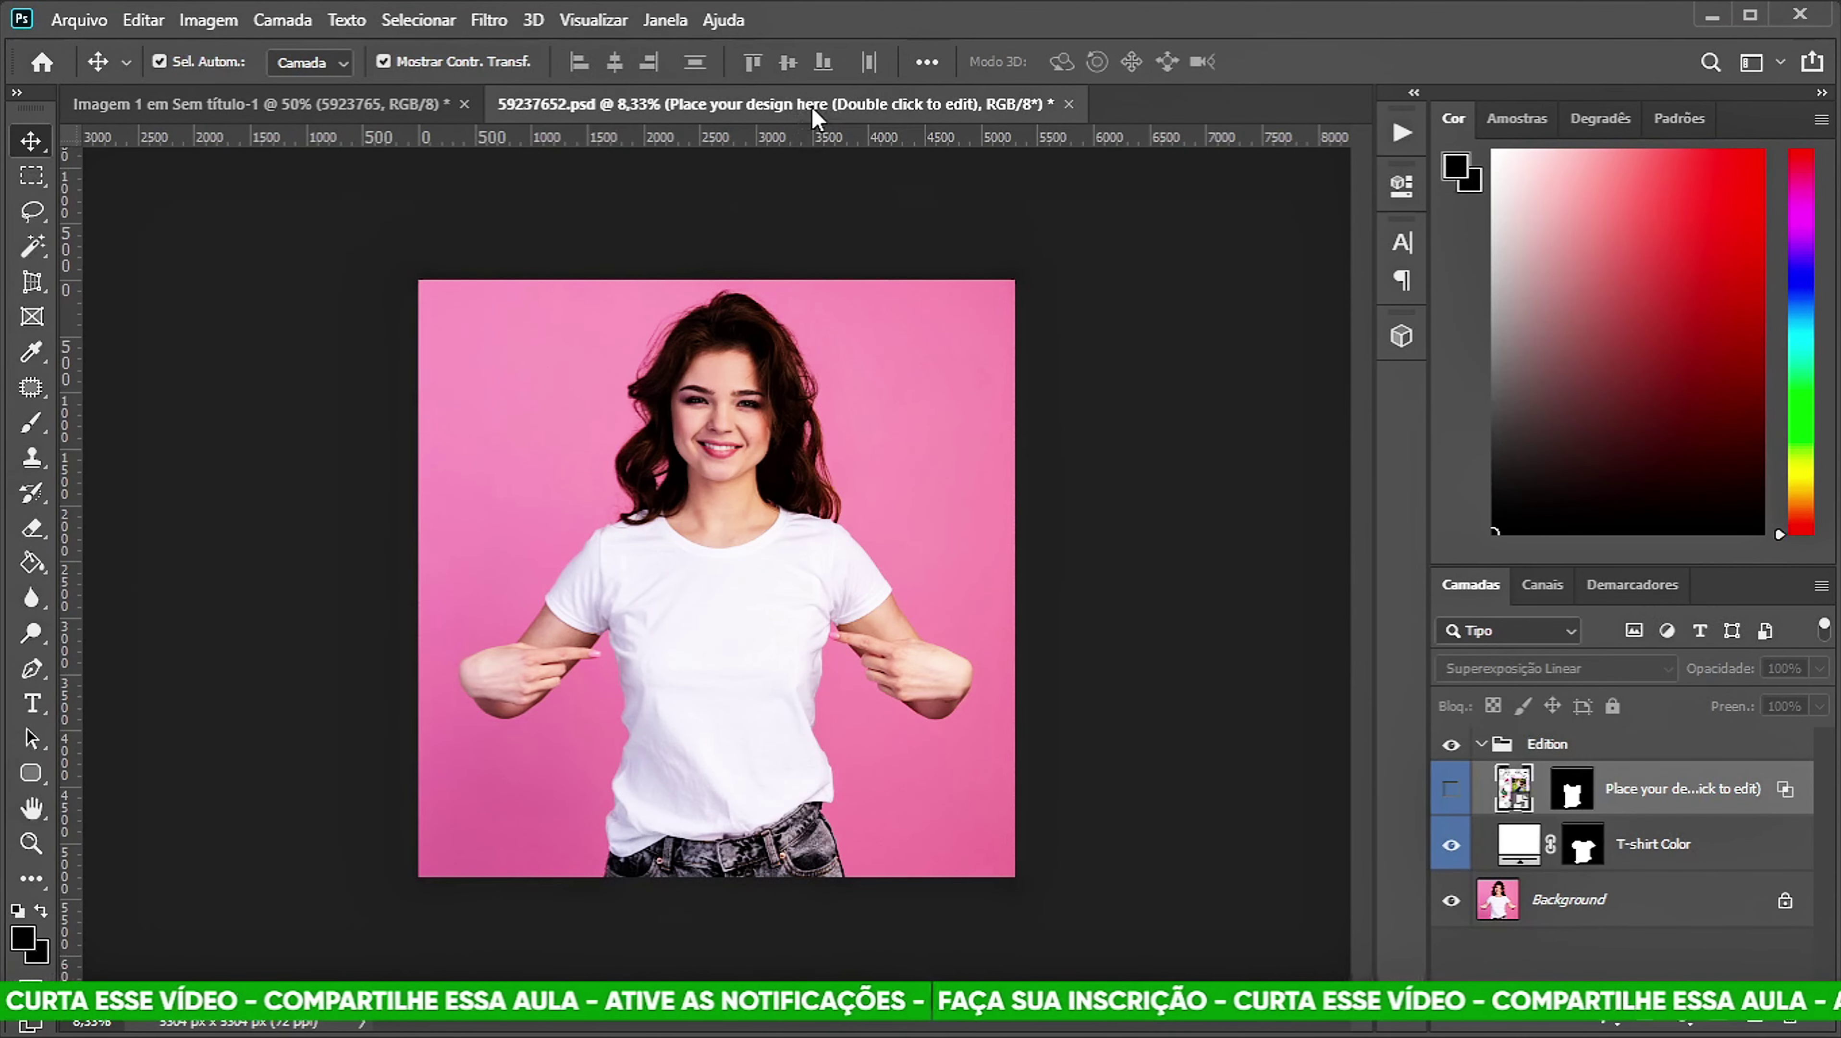
left_click(1448, 792)
left_click(1136, 749)
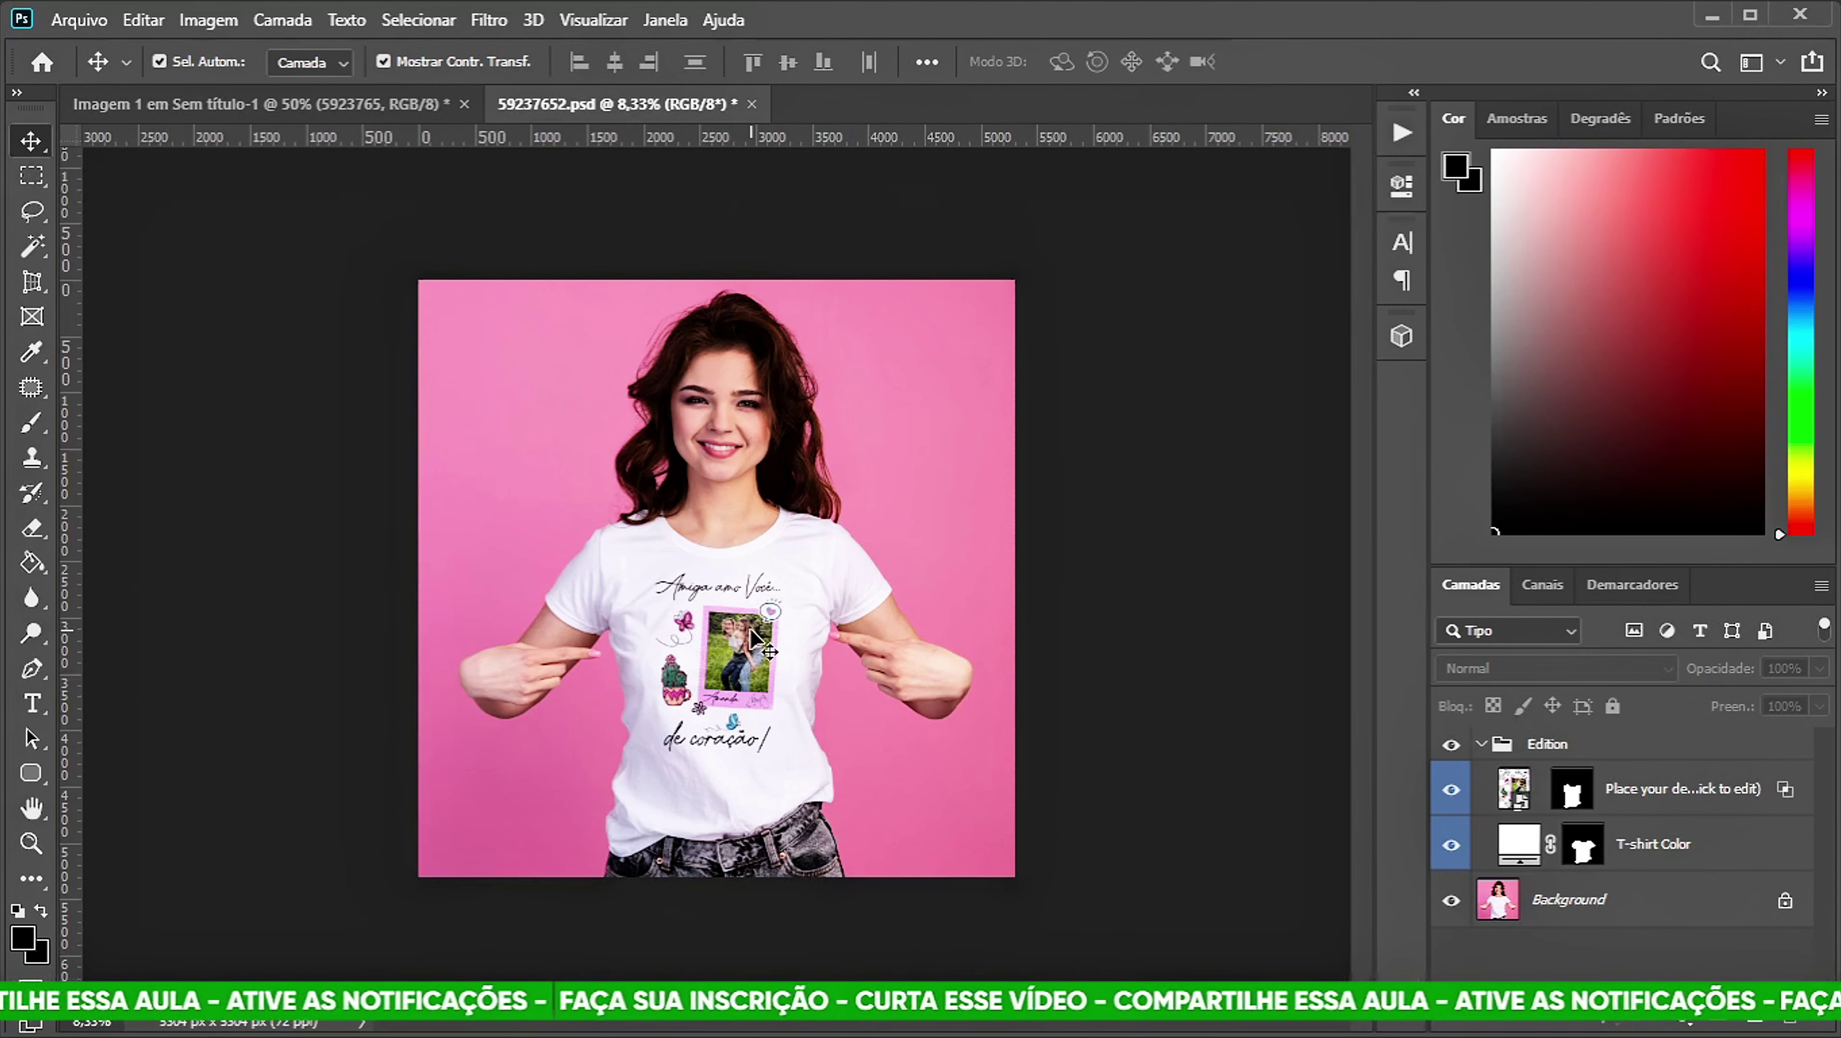
Inspect the shirt design on the 59237652.psd mockup, and save and close that document.
scroll(751, 635, "up", 2)
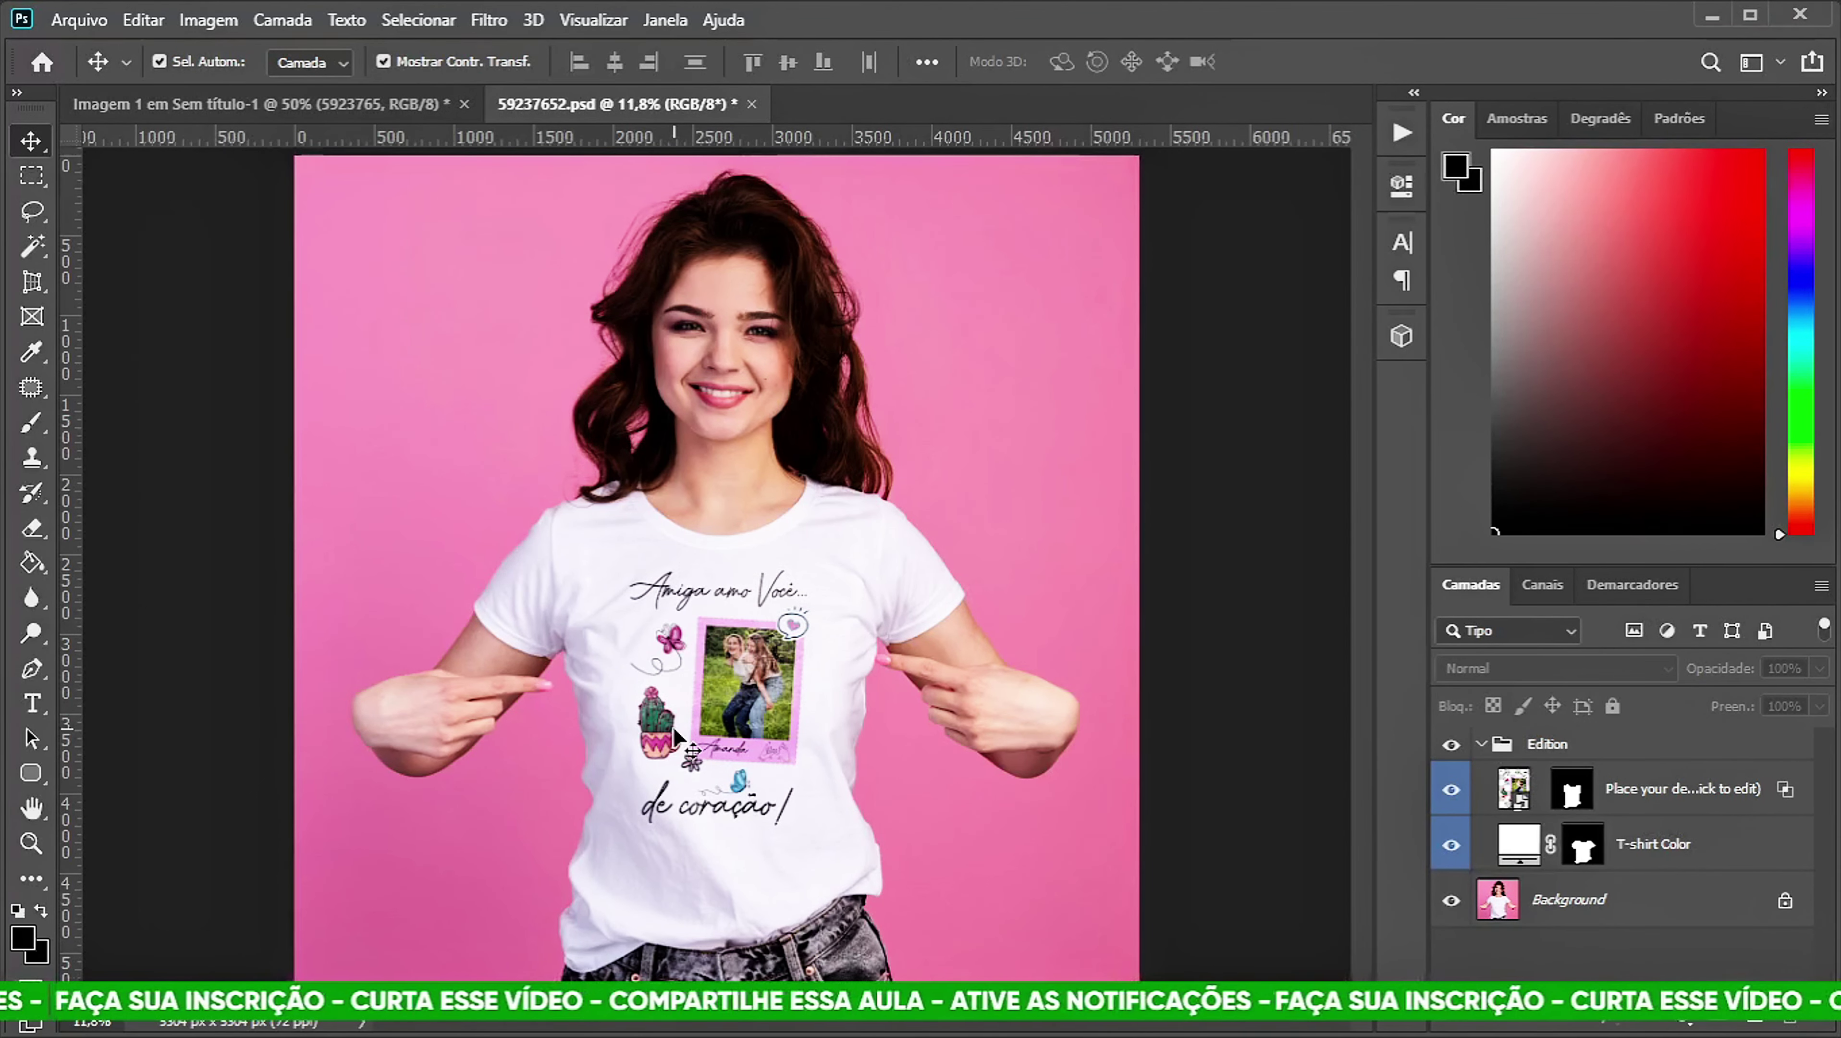
scroll(571, 691, "up", 3)
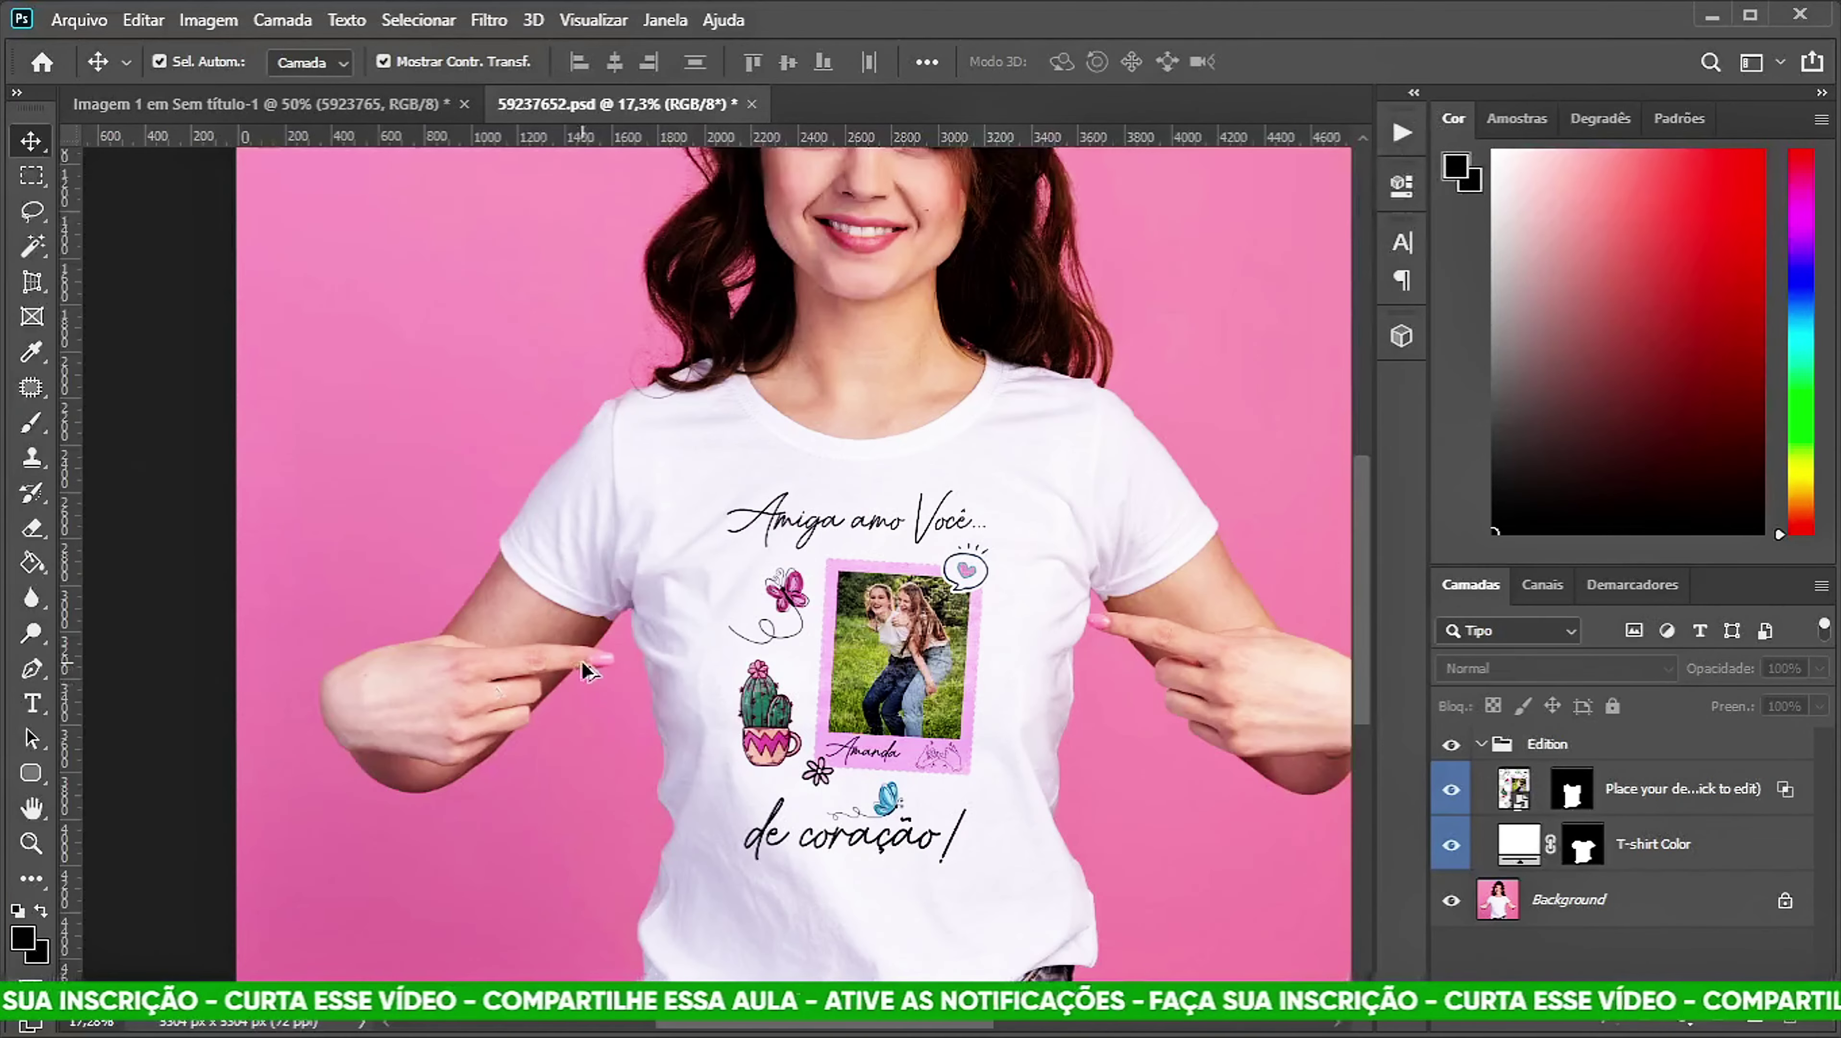
scroll(991, 564, "down", 2)
scroll(821, 579, "up", 4)
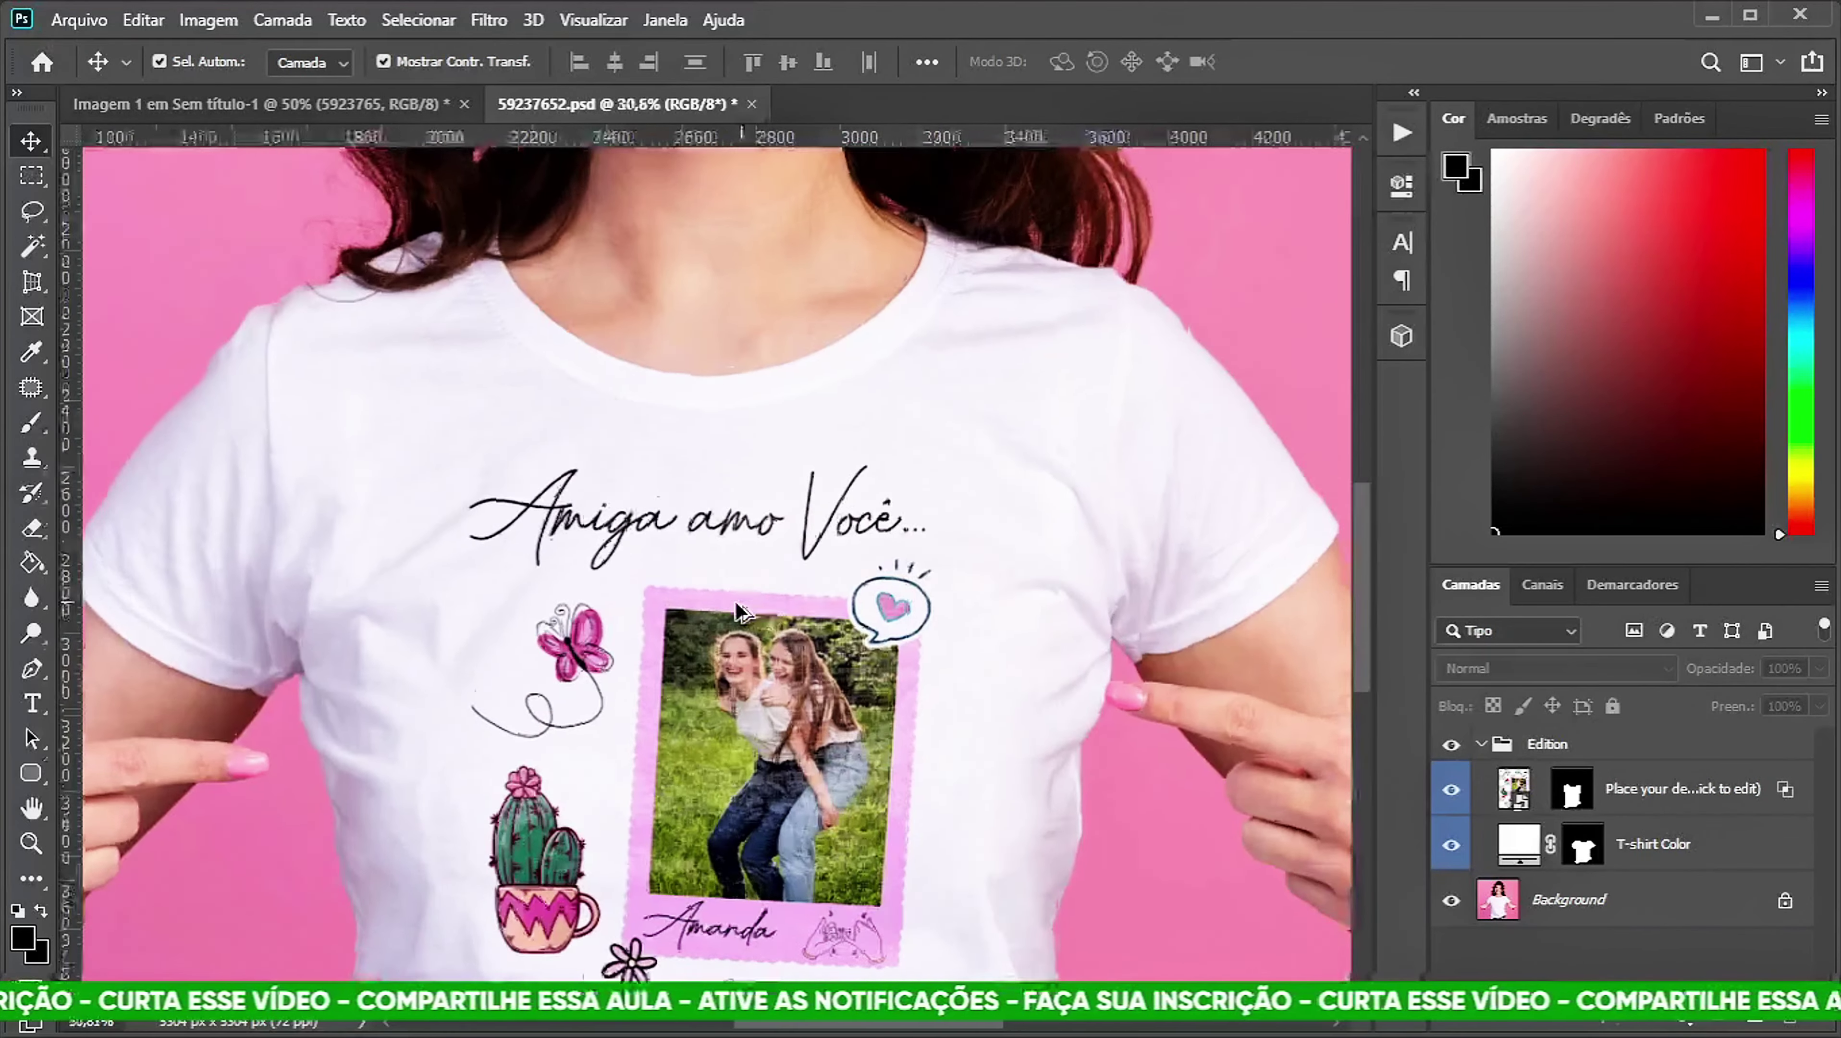
scroll(646, 636, "down", 4)
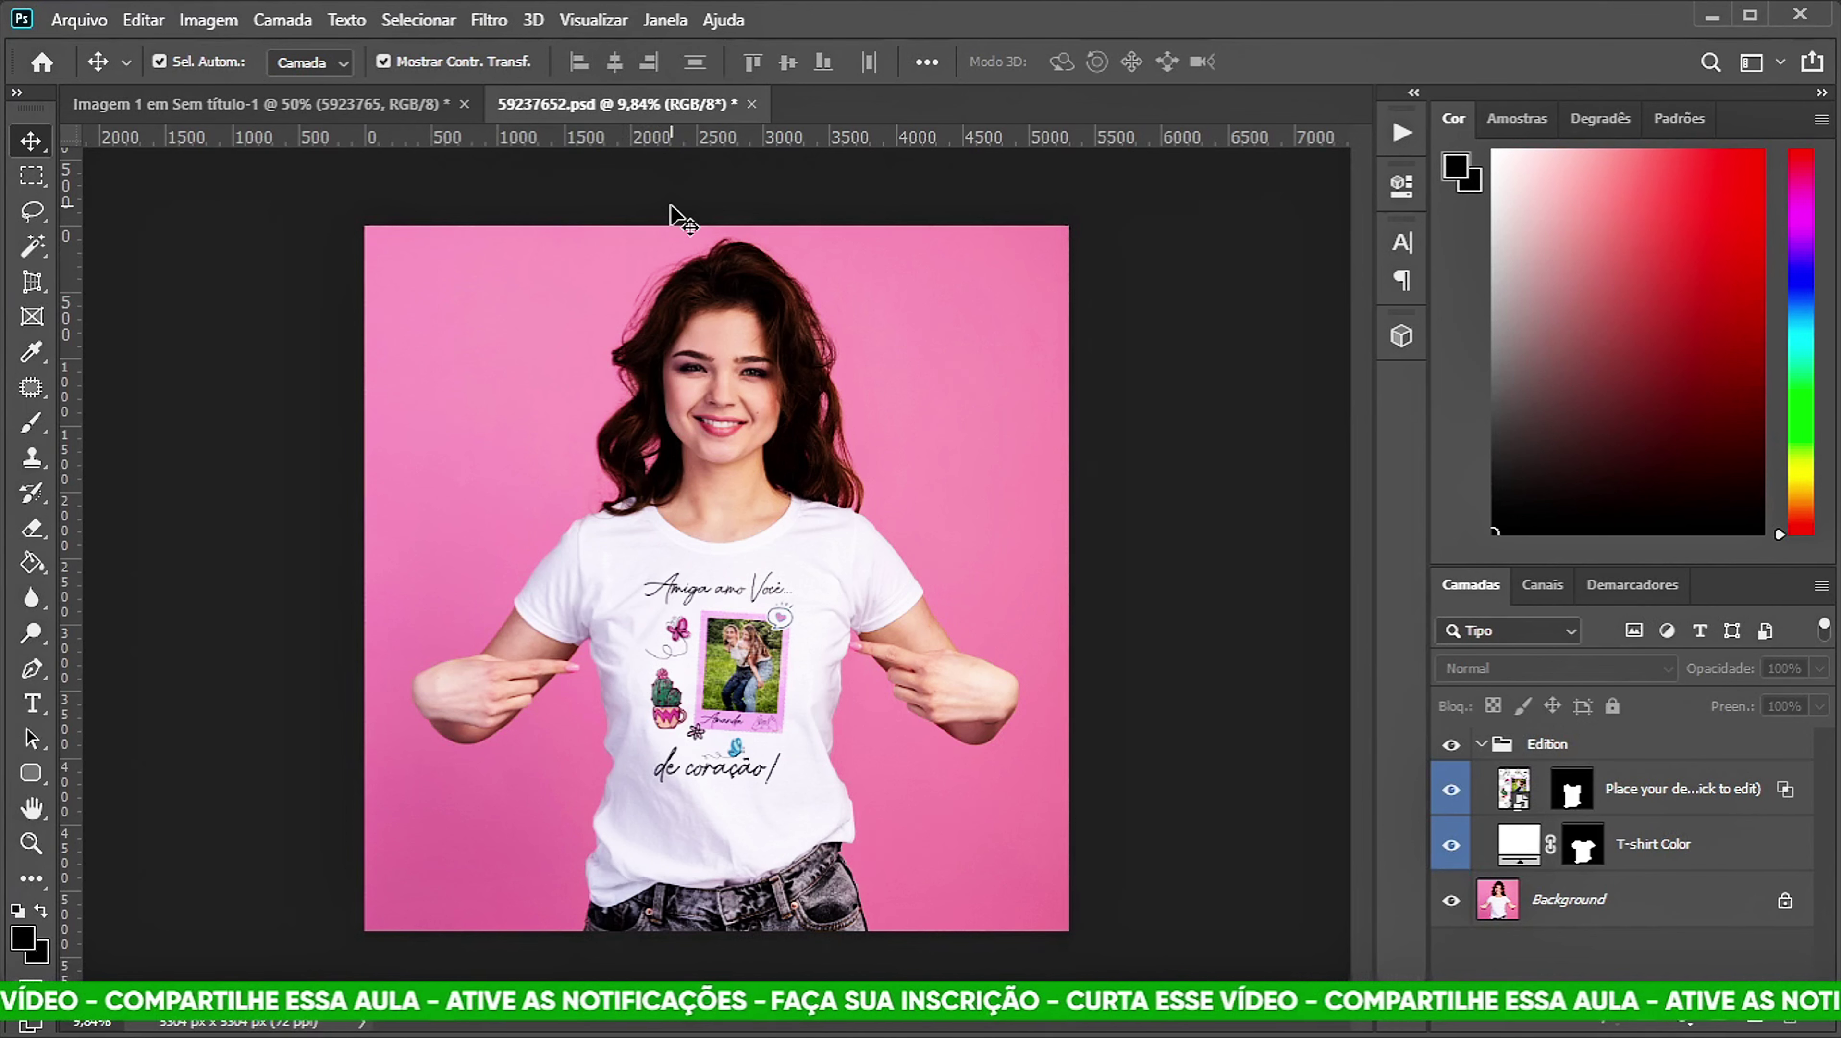
key("ctrl+s")
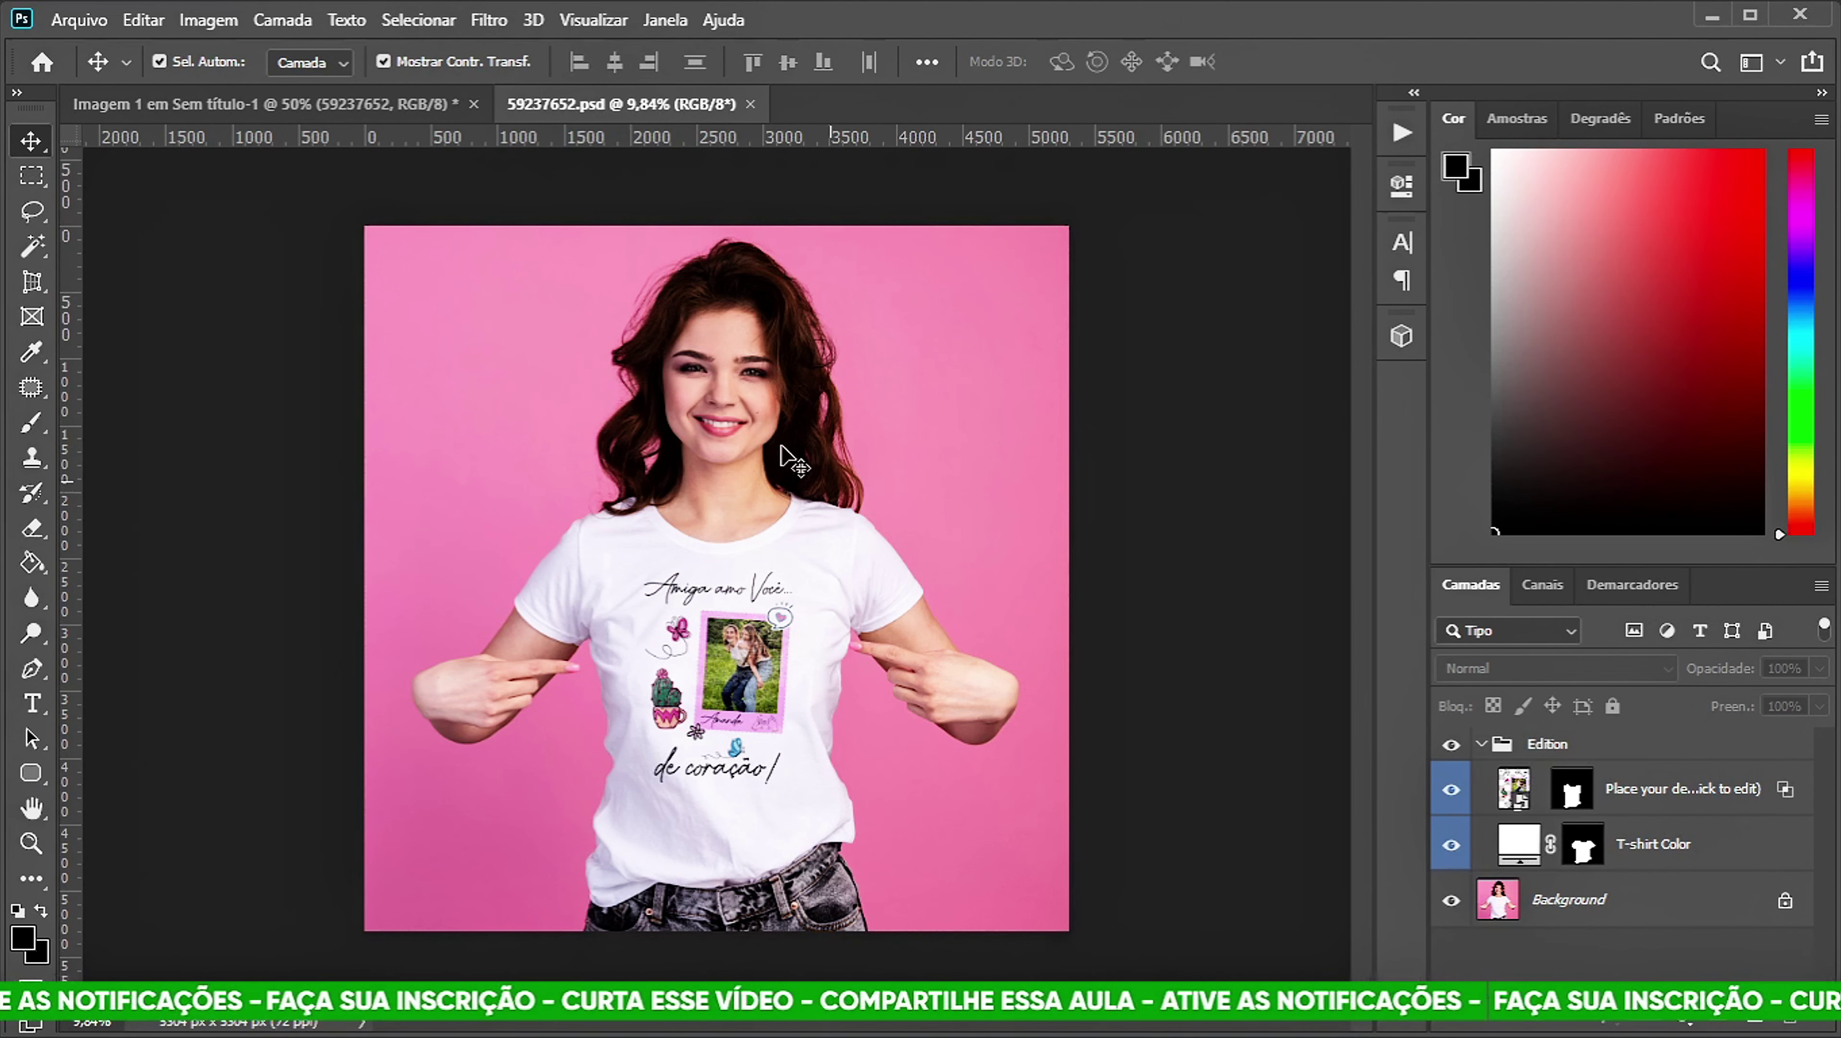
left_click(750, 104)
left_click(1302, 654)
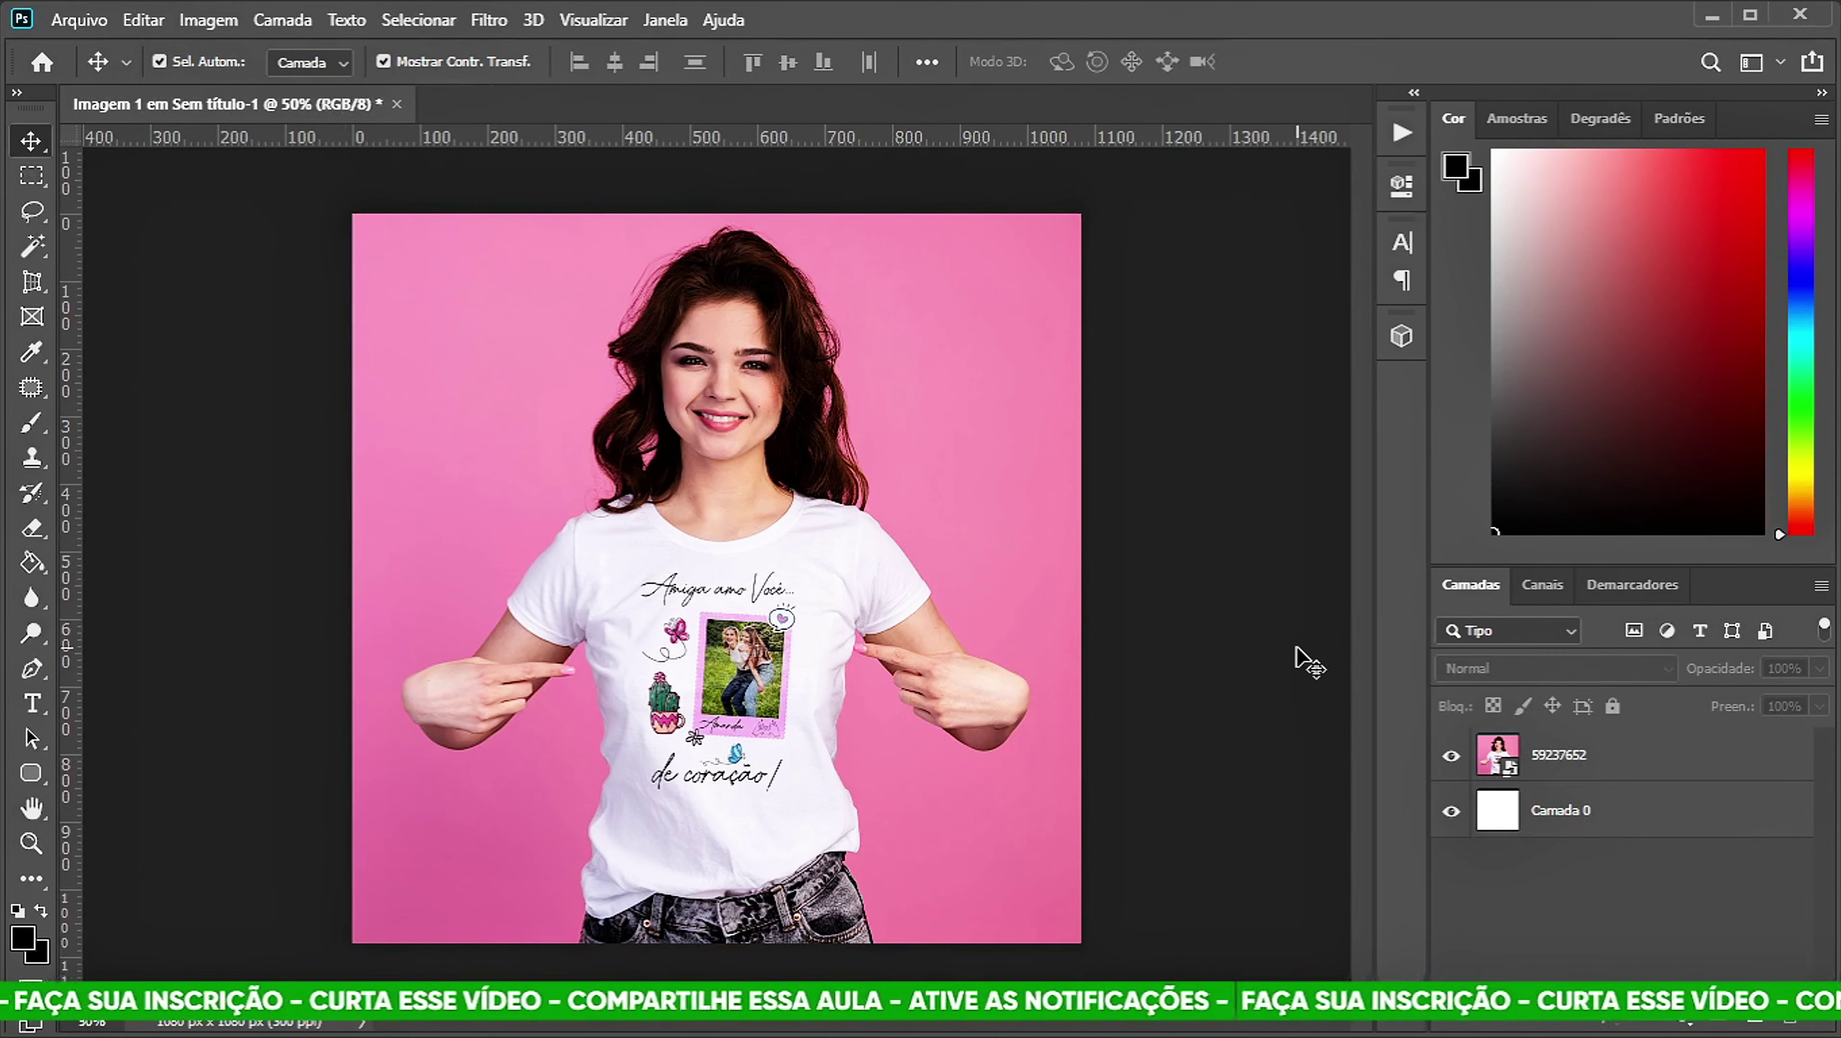
double_click(1509, 769)
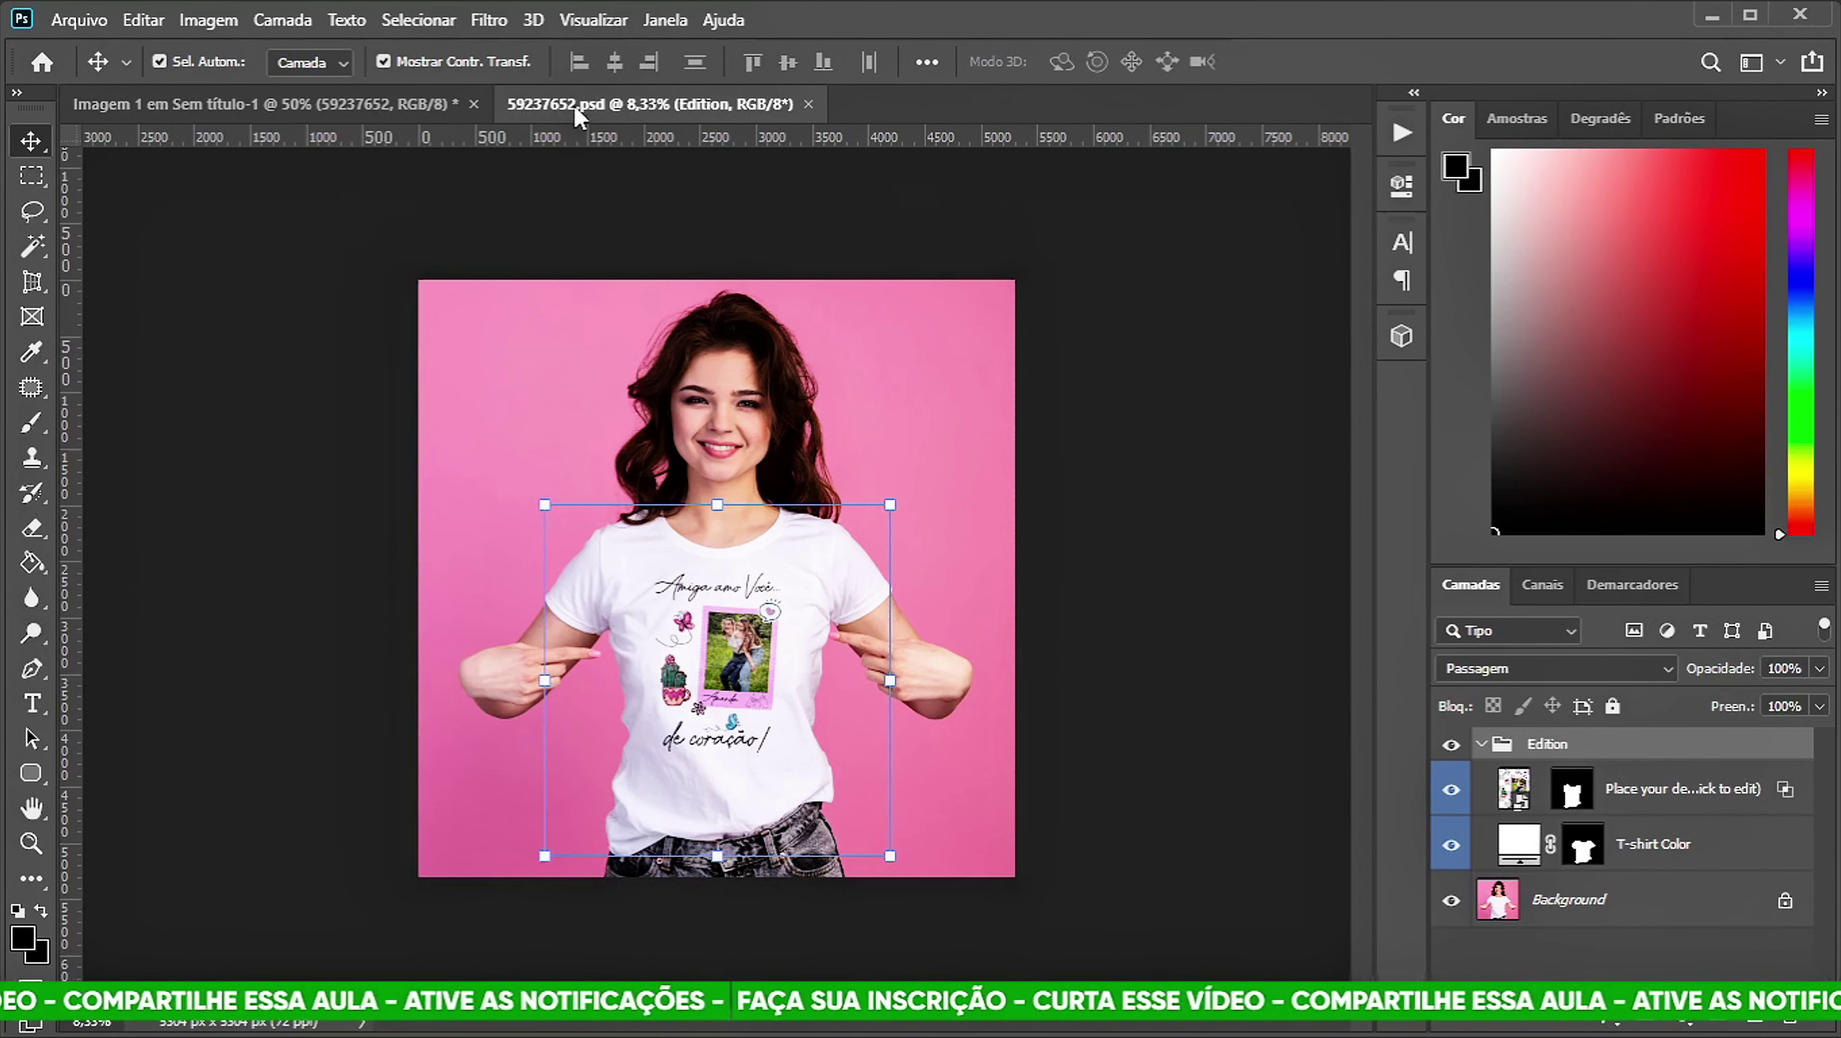
left_click(808, 104)
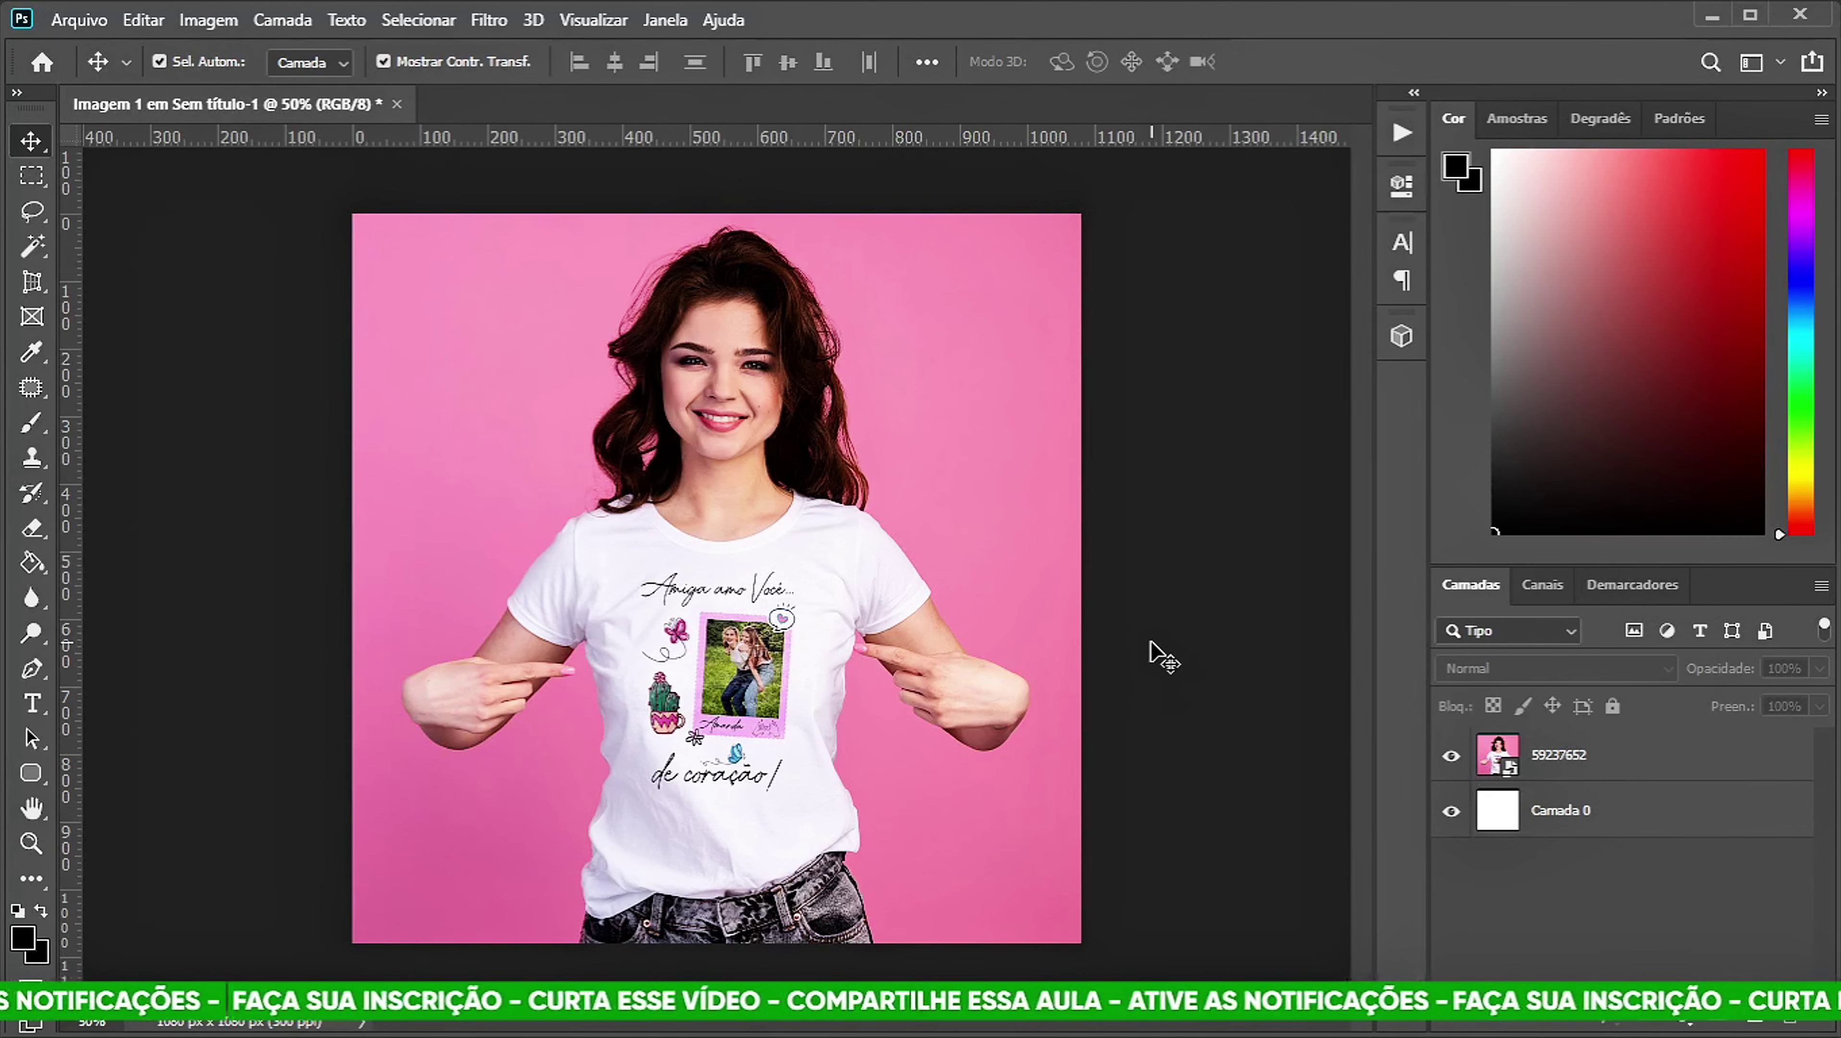
key("ctrl+s")
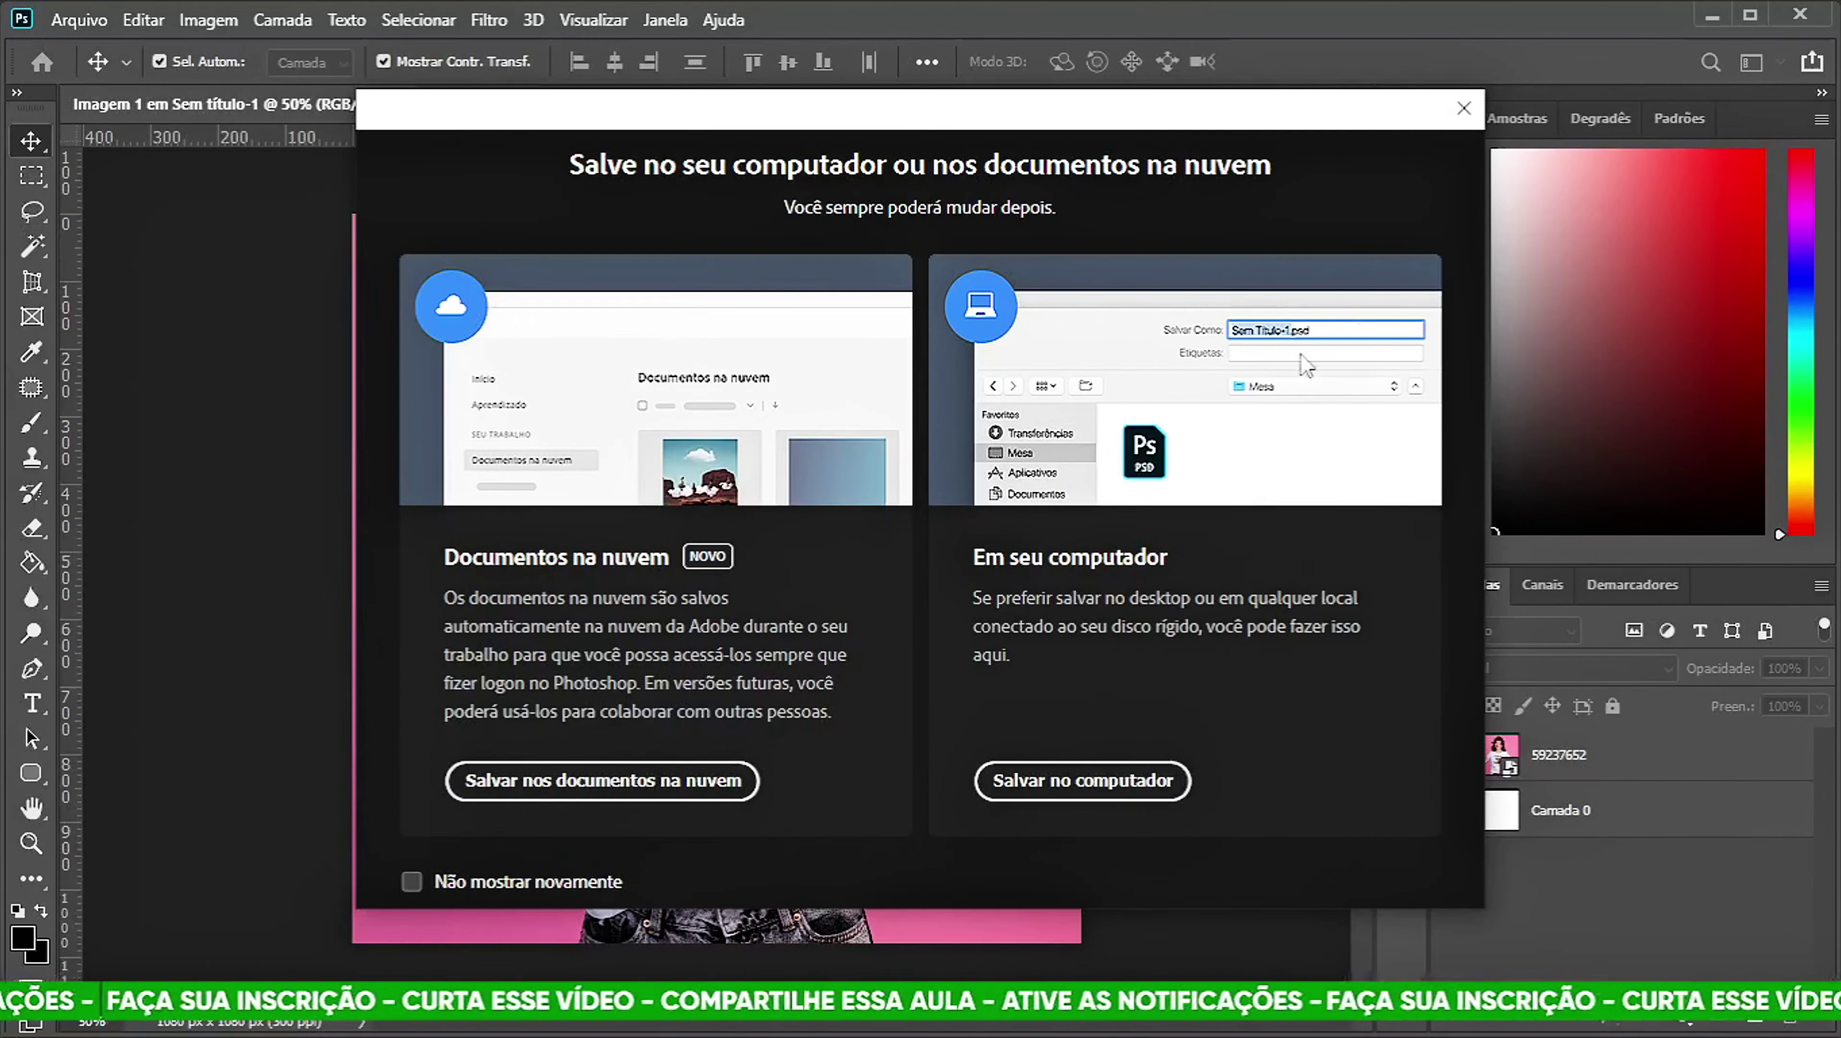
key("Escape")
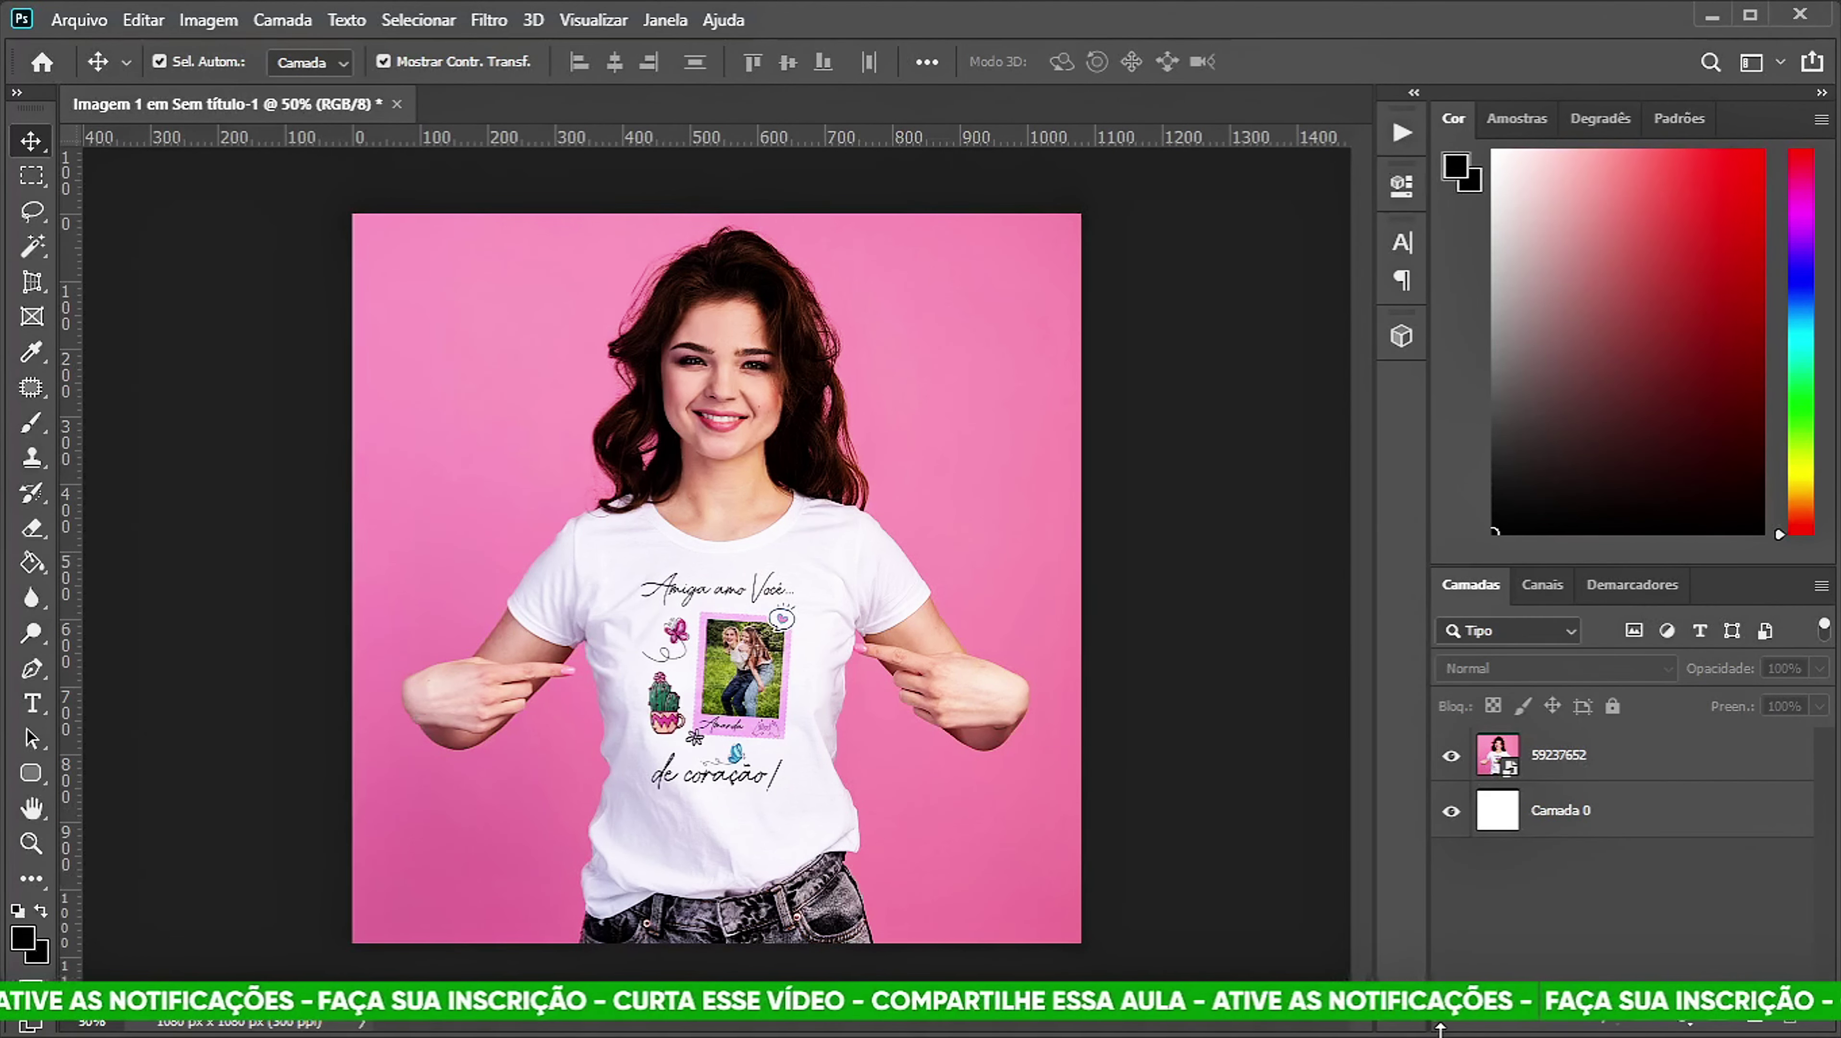
Switch to CorelDRAW and examine the updated shirt mockup on the MOCKUP page.
left_click(1712, 18)
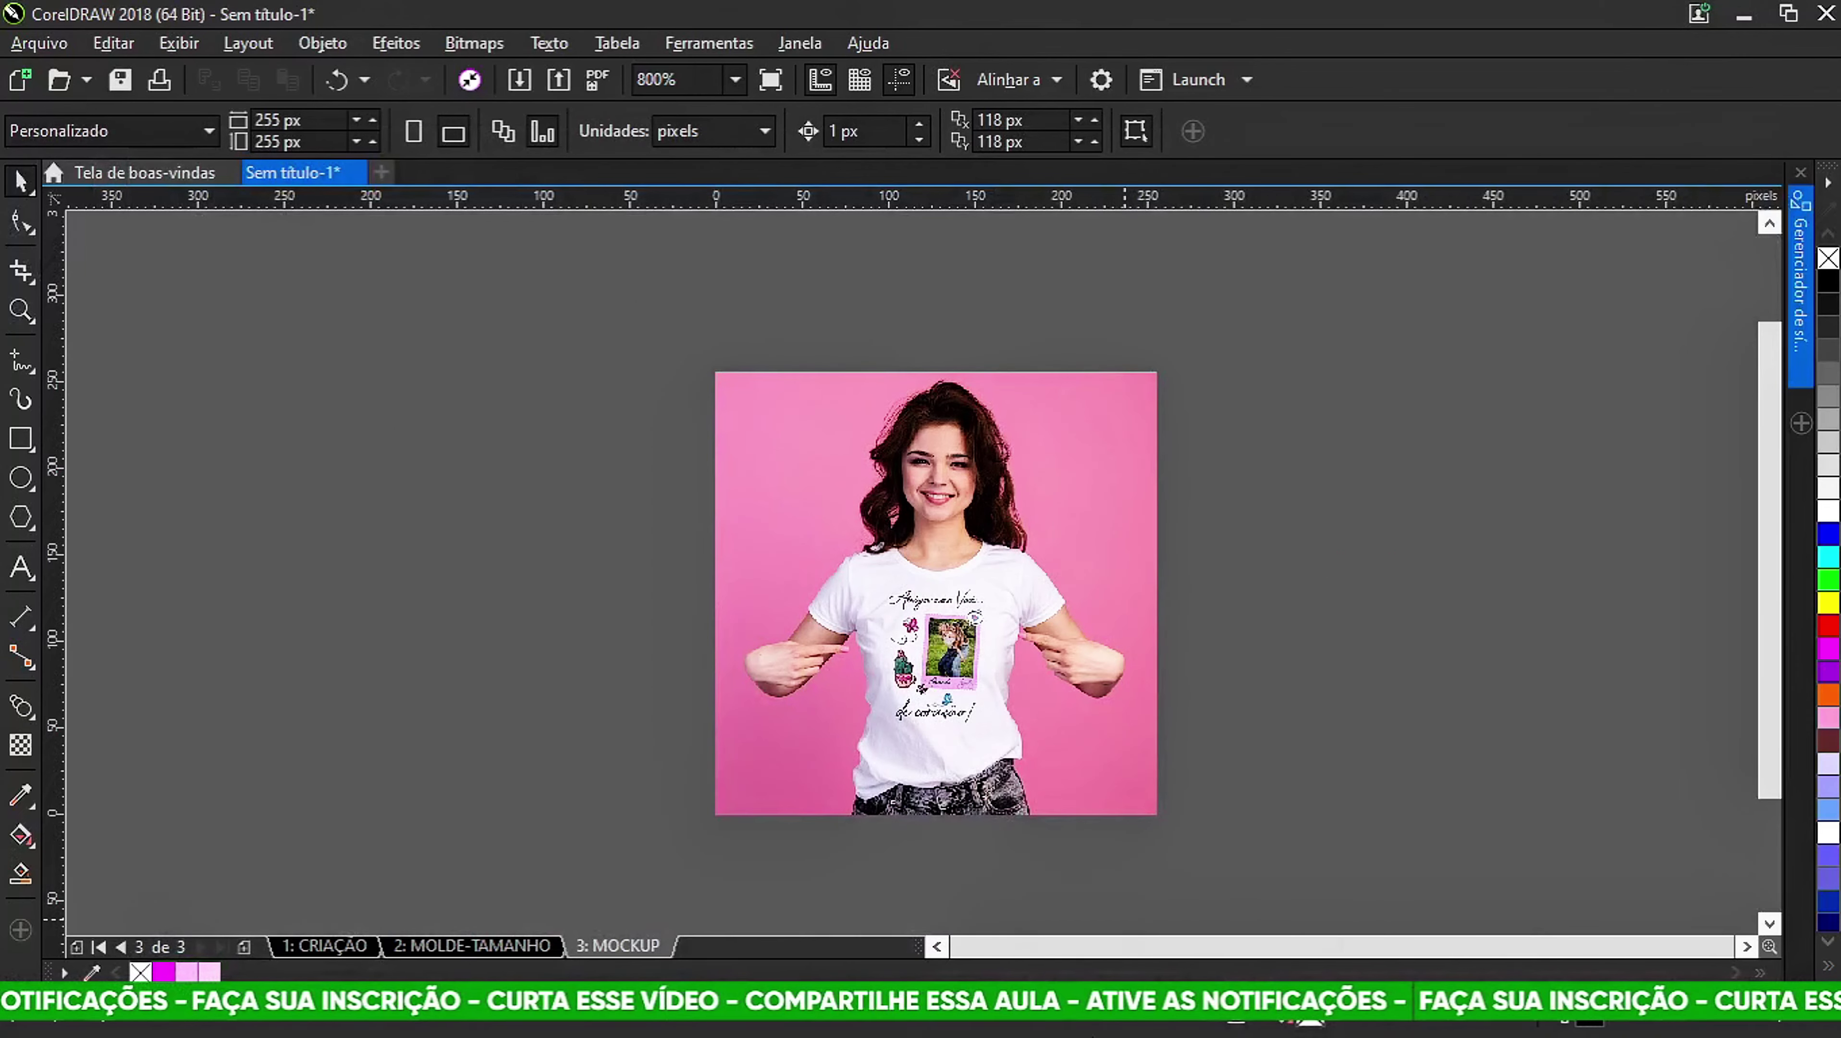
scroll(1021, 581, "up", 2)
scroll(966, 624, "down", 2)
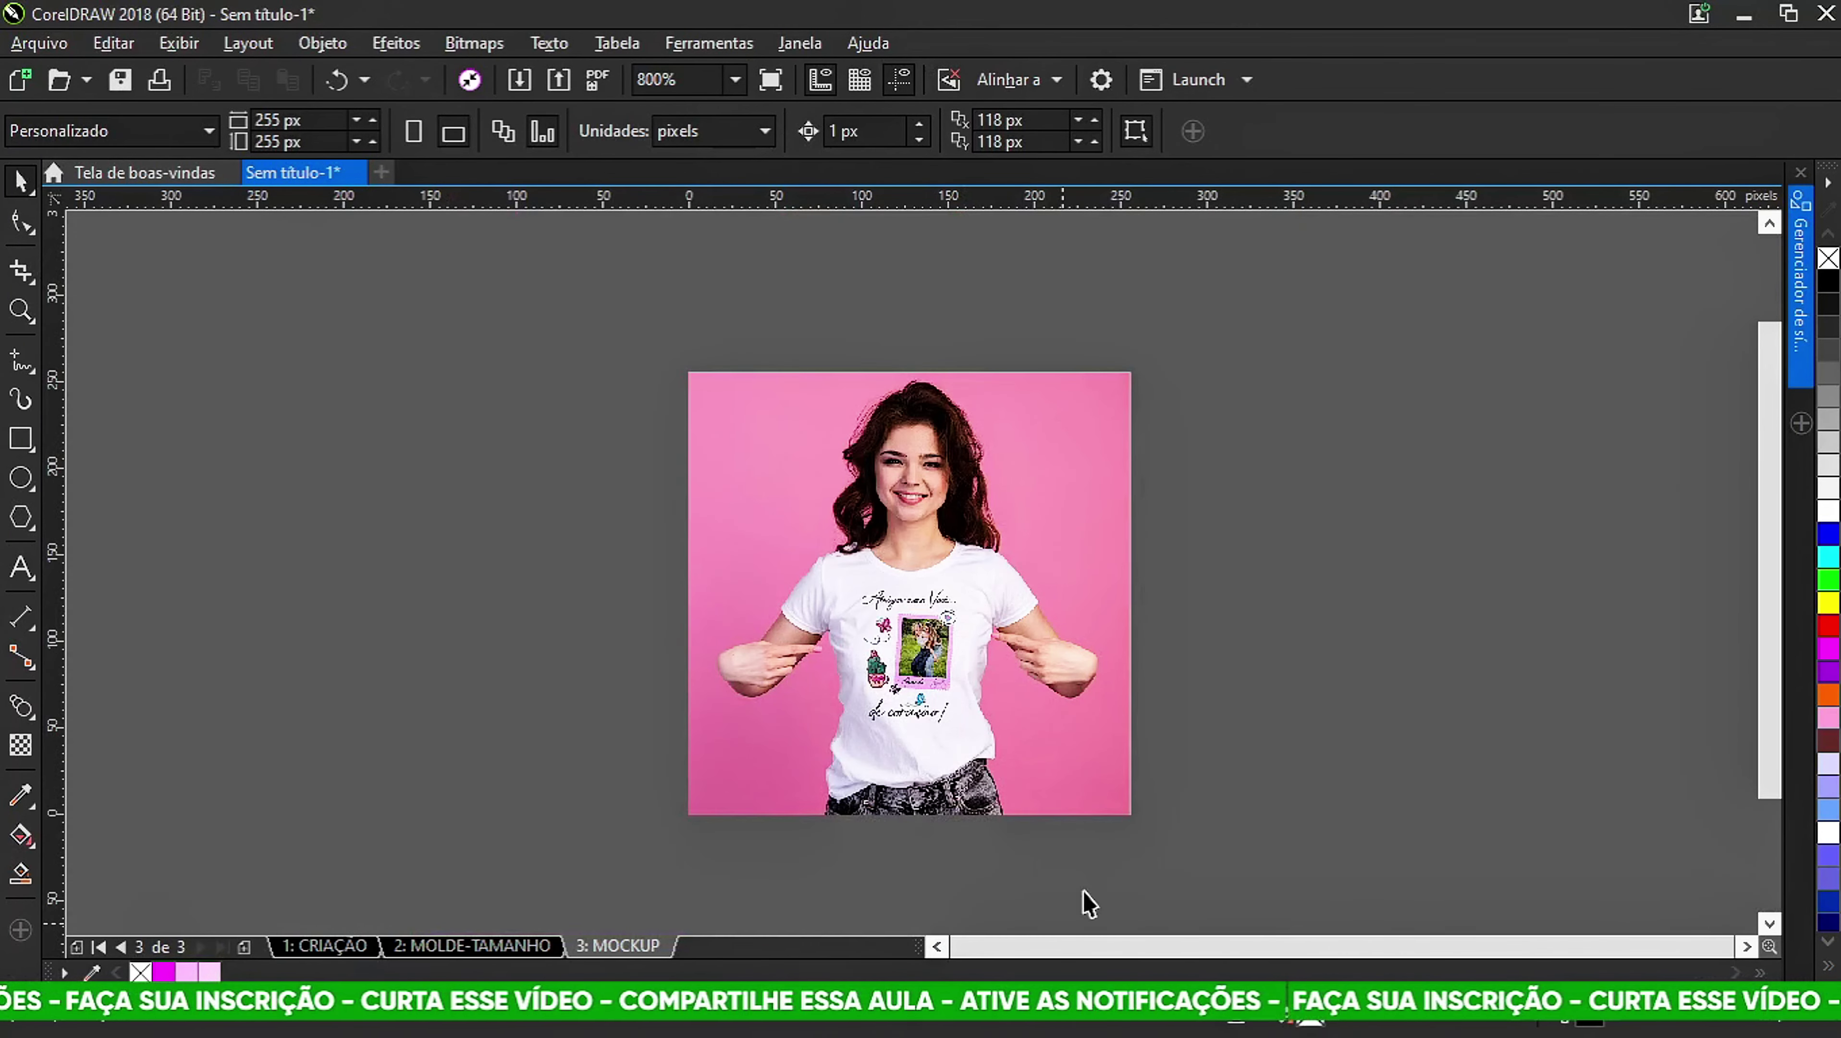
scroll(998, 555, "up", 2)
scroll(933, 581, "down", 2)
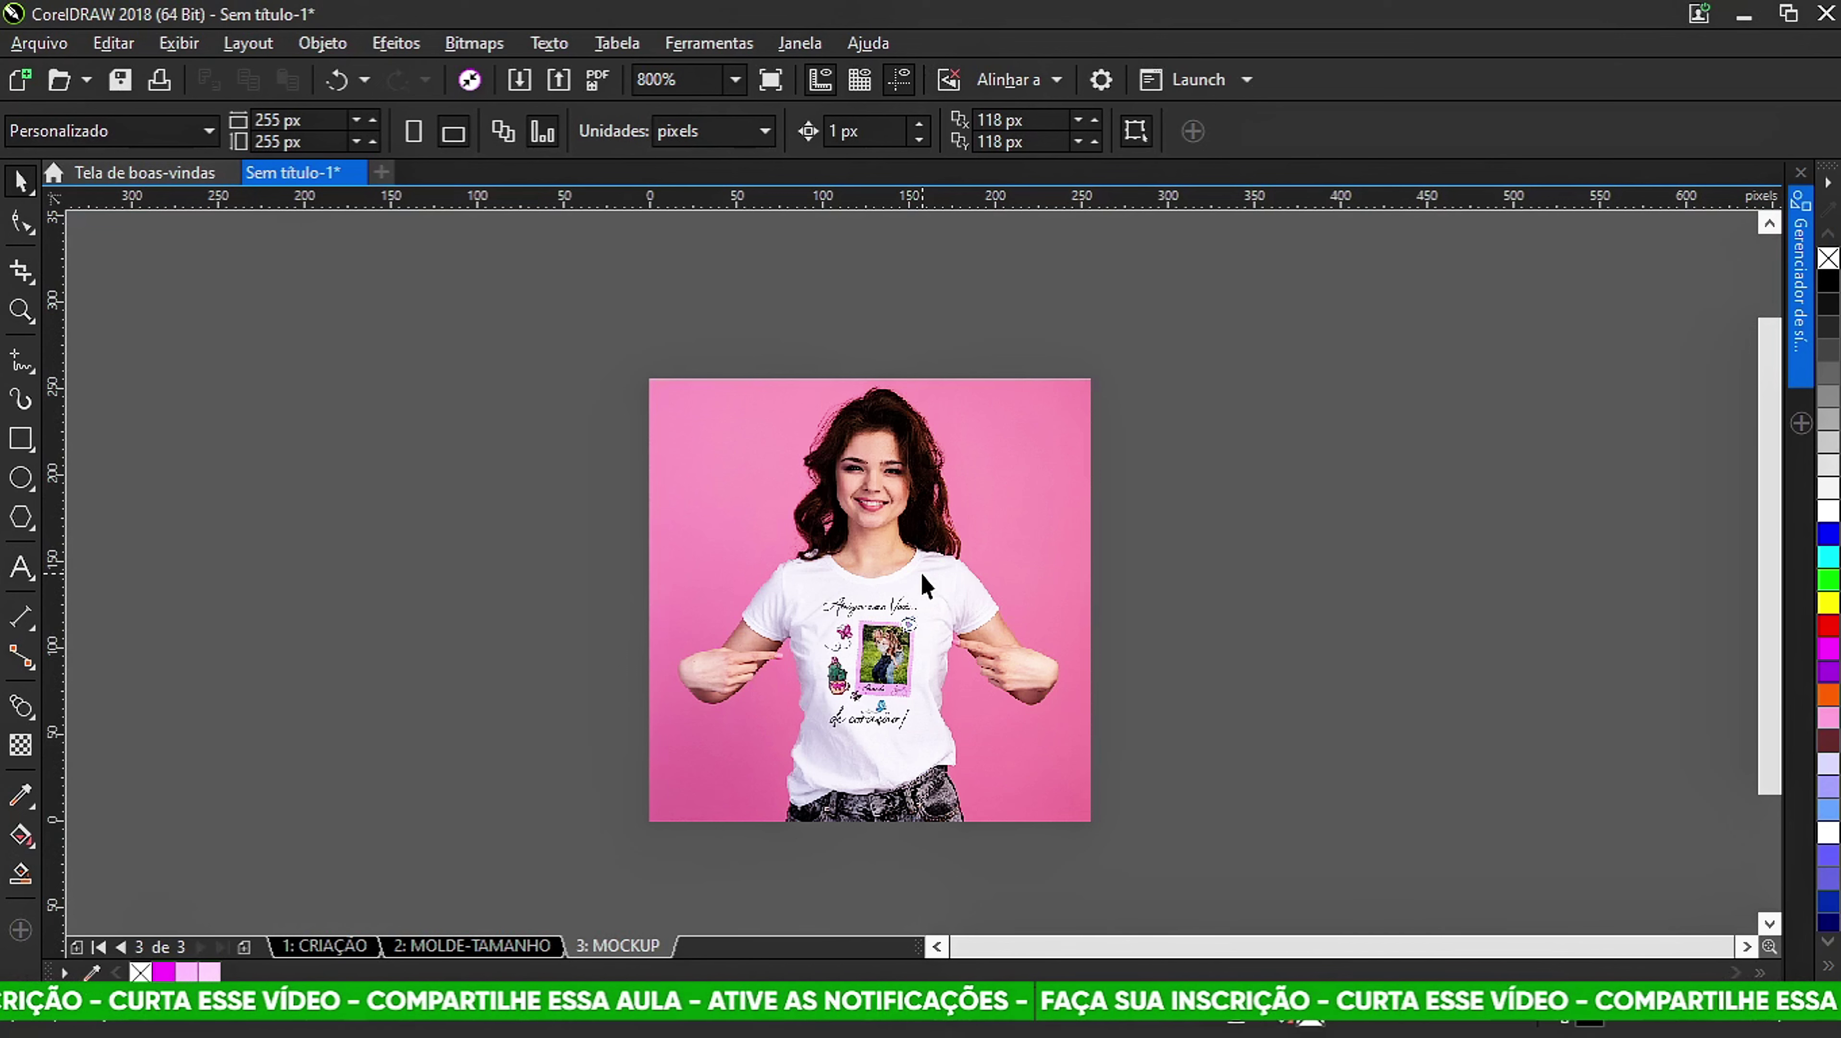
scroll(794, 640, "up", 2)
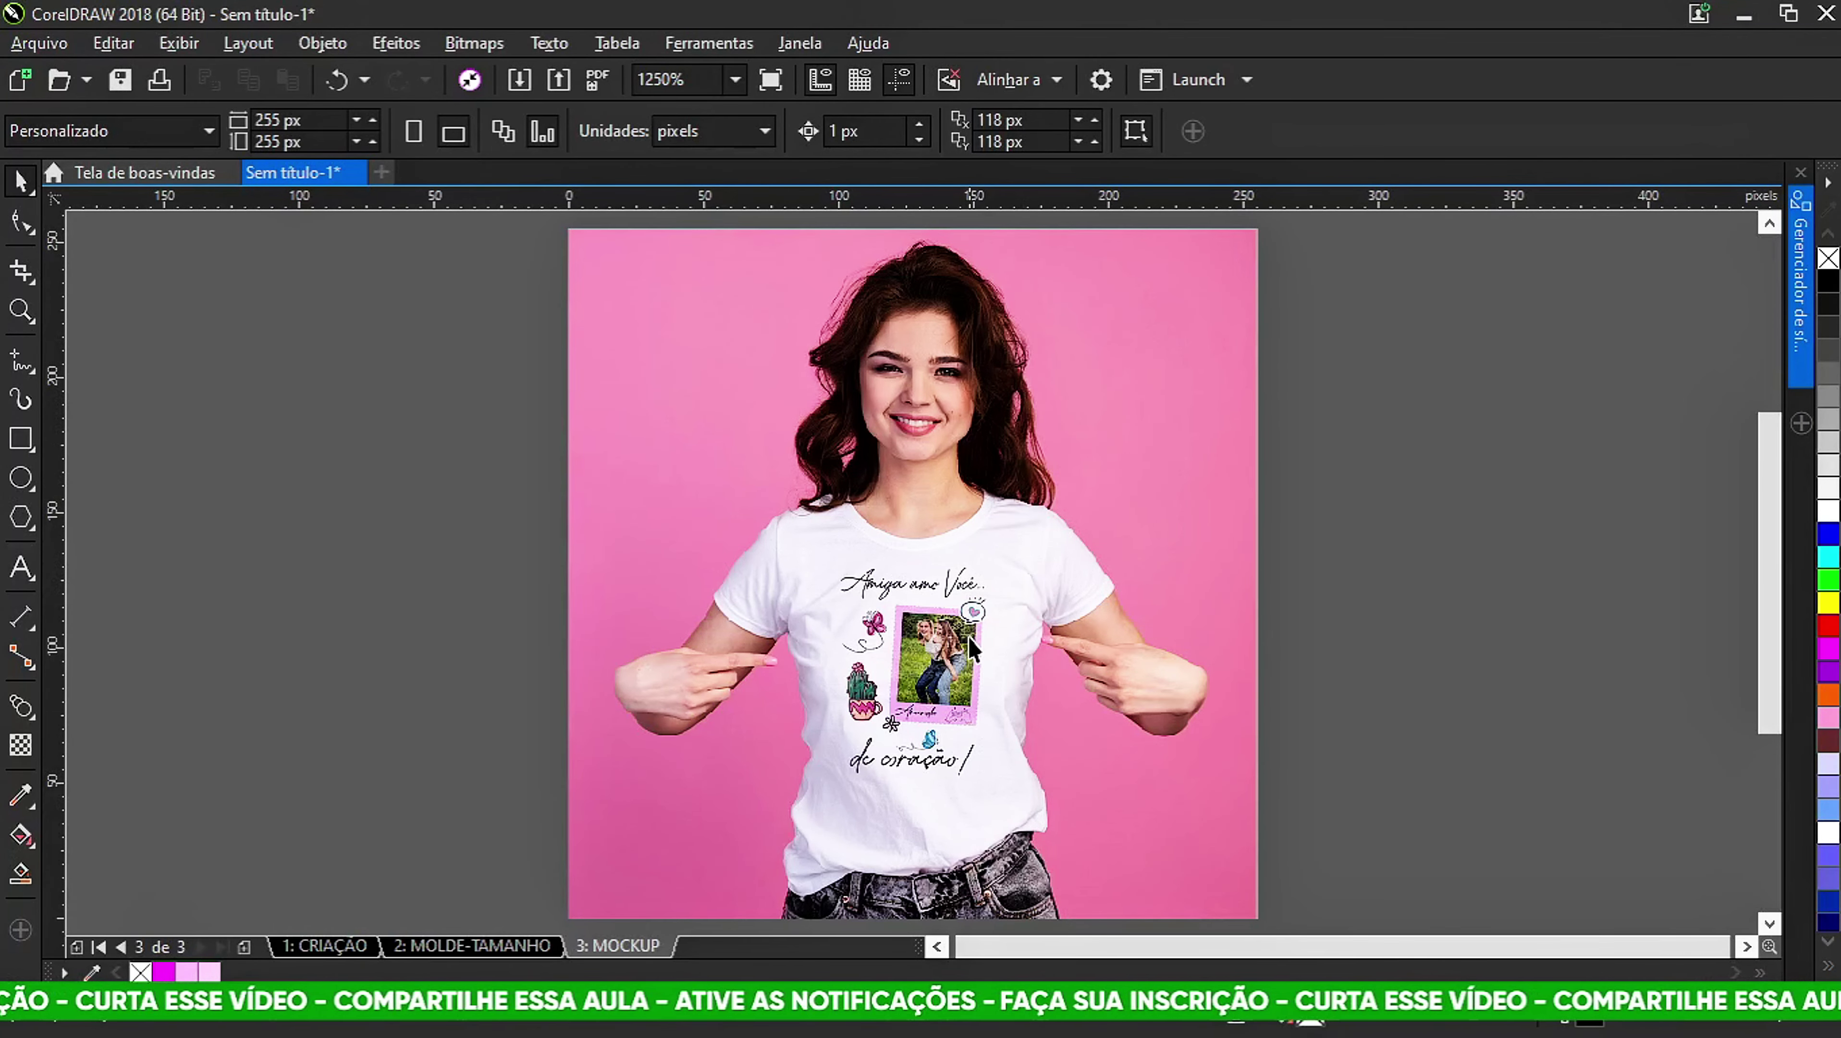
Reopen the embedded mockup's 59237652 smart object in Photoshop and set its T-shirt Color fill to light green d1ef9d.
left_click(920, 593)
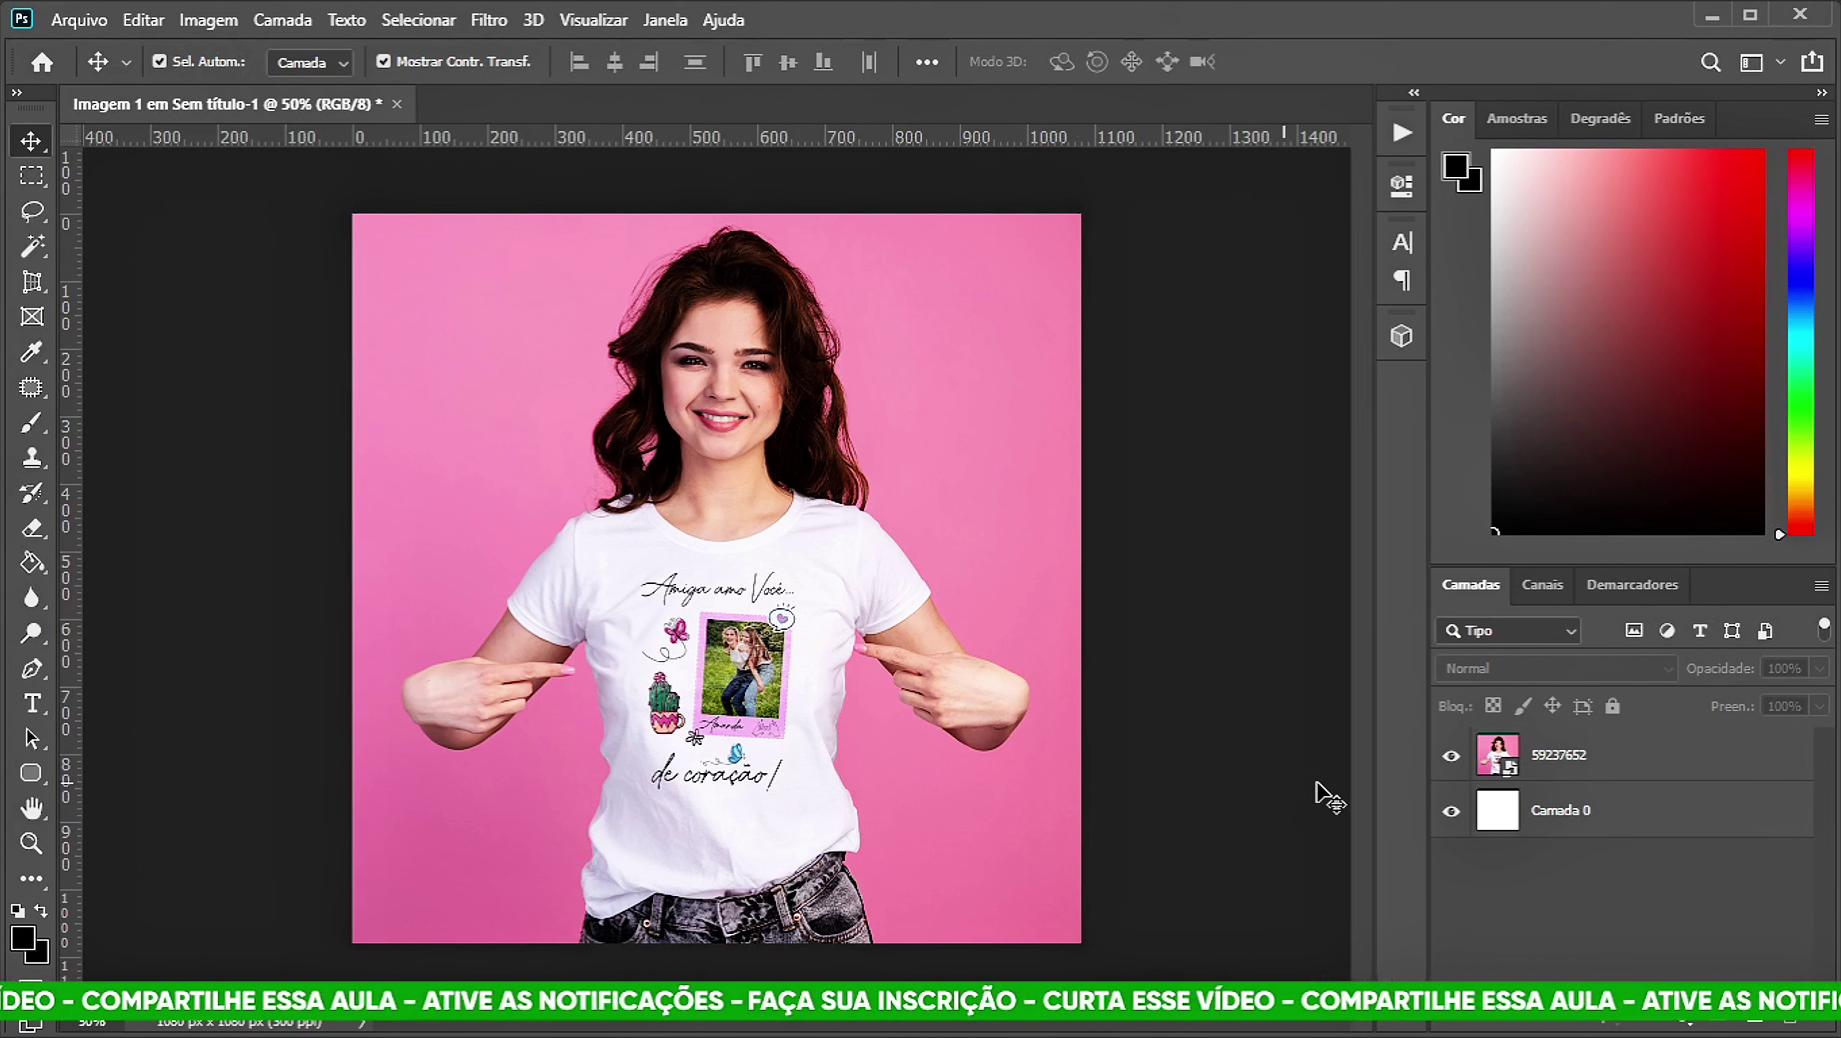
double_click(1510, 771)
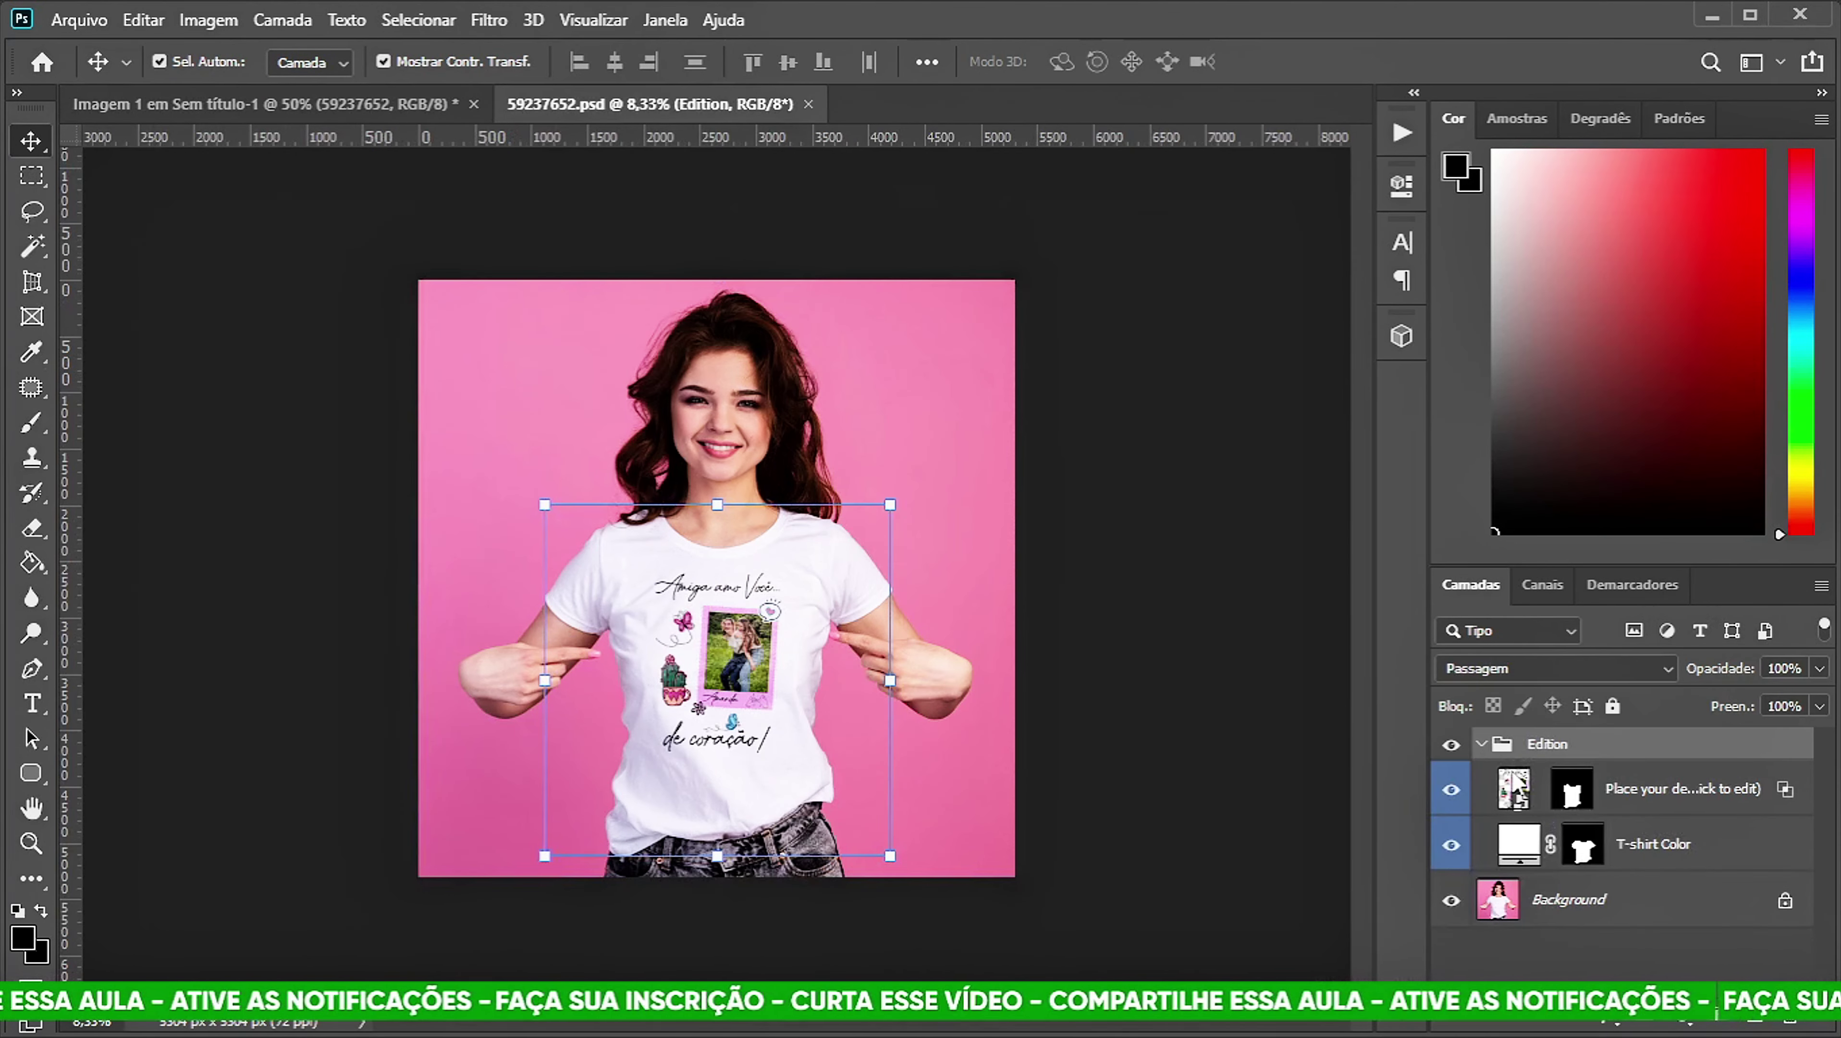
double_click(1519, 843)
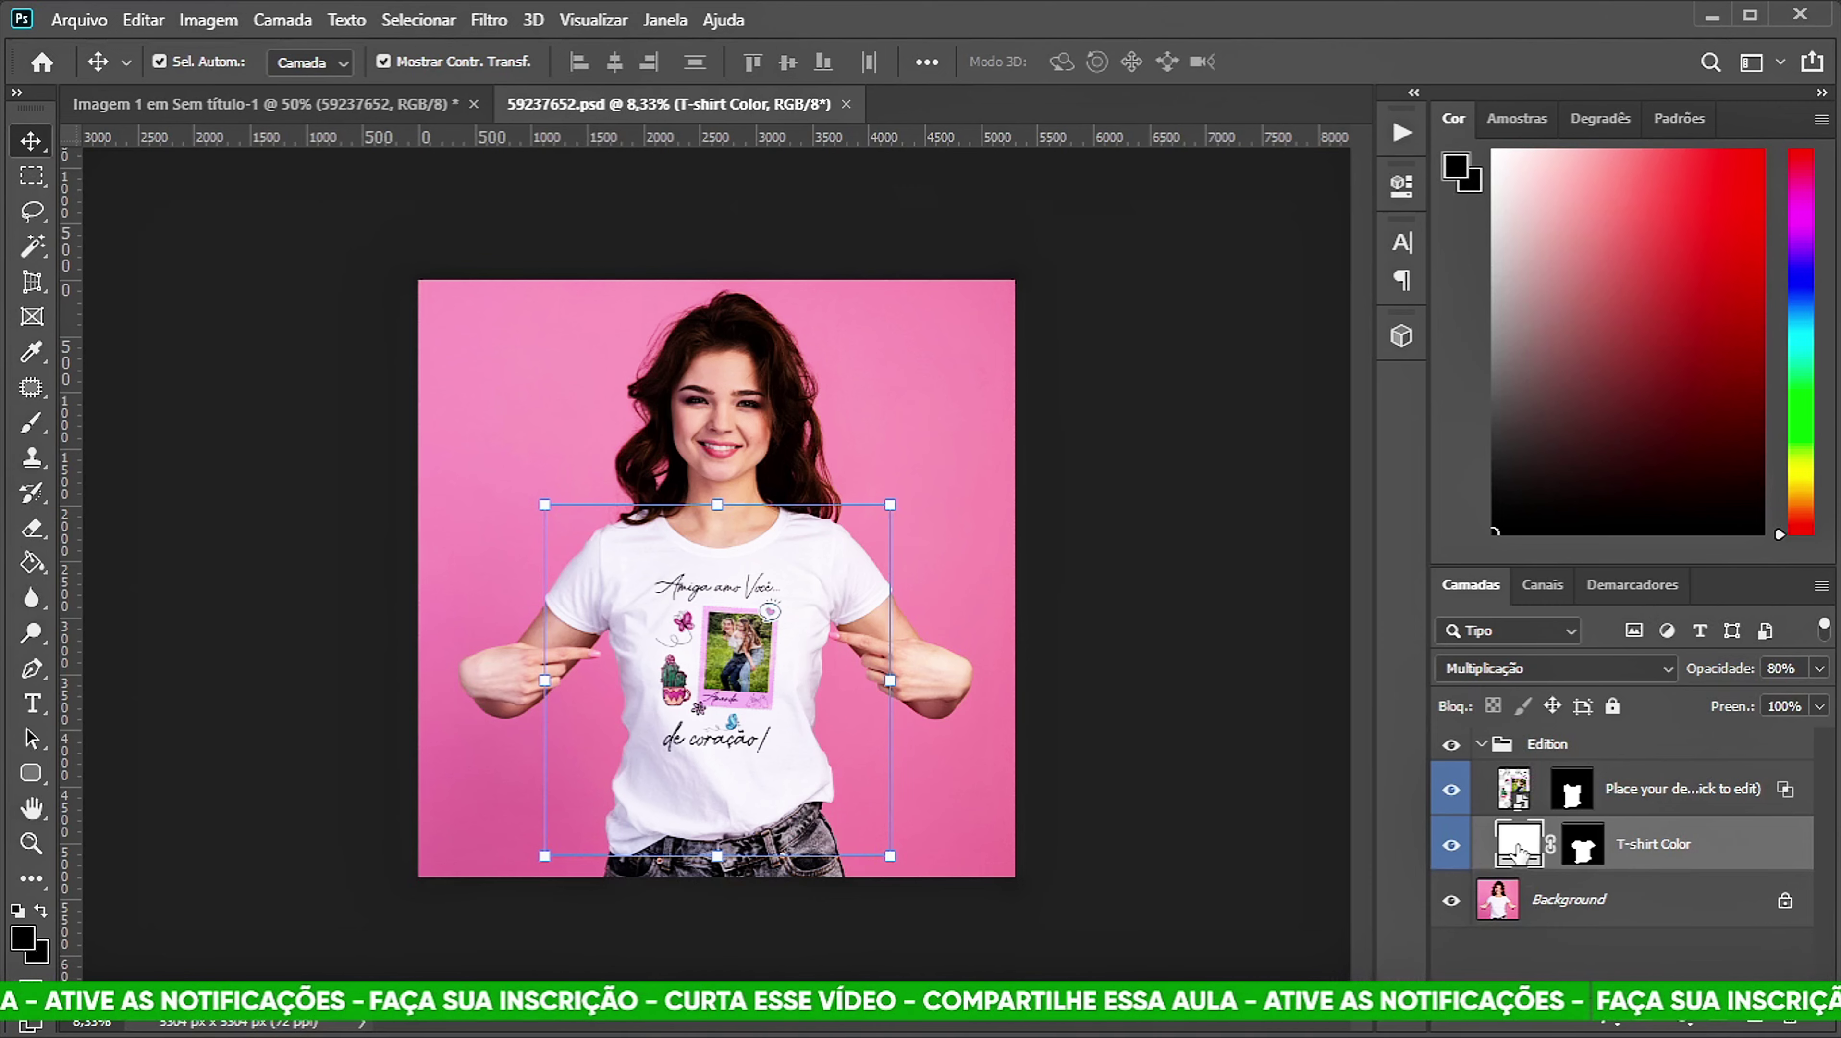
mouse_move(1356, 536)
left_mouse_down()
mouse_move(1302, 341)
mouse_move(1192, 290)
left_mouse_up()
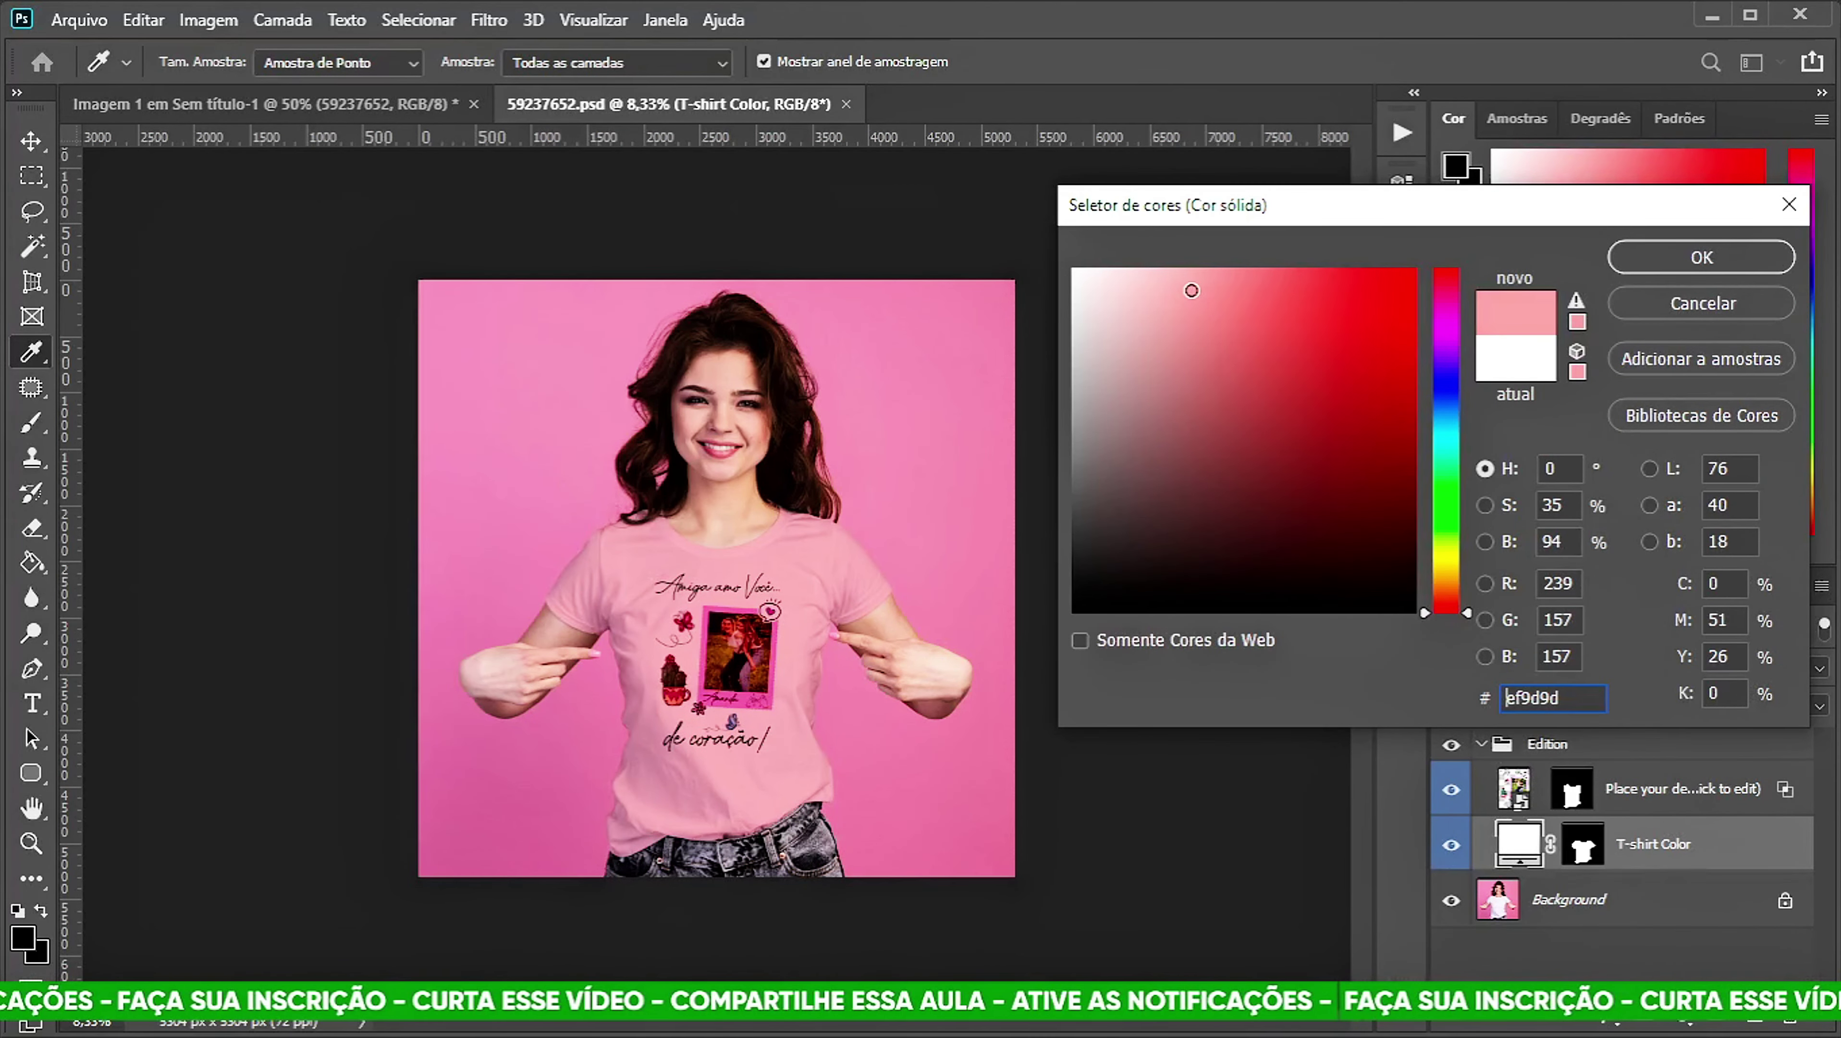
left_click(1444, 503)
left_click_drag(1442, 502, 1433, 536)
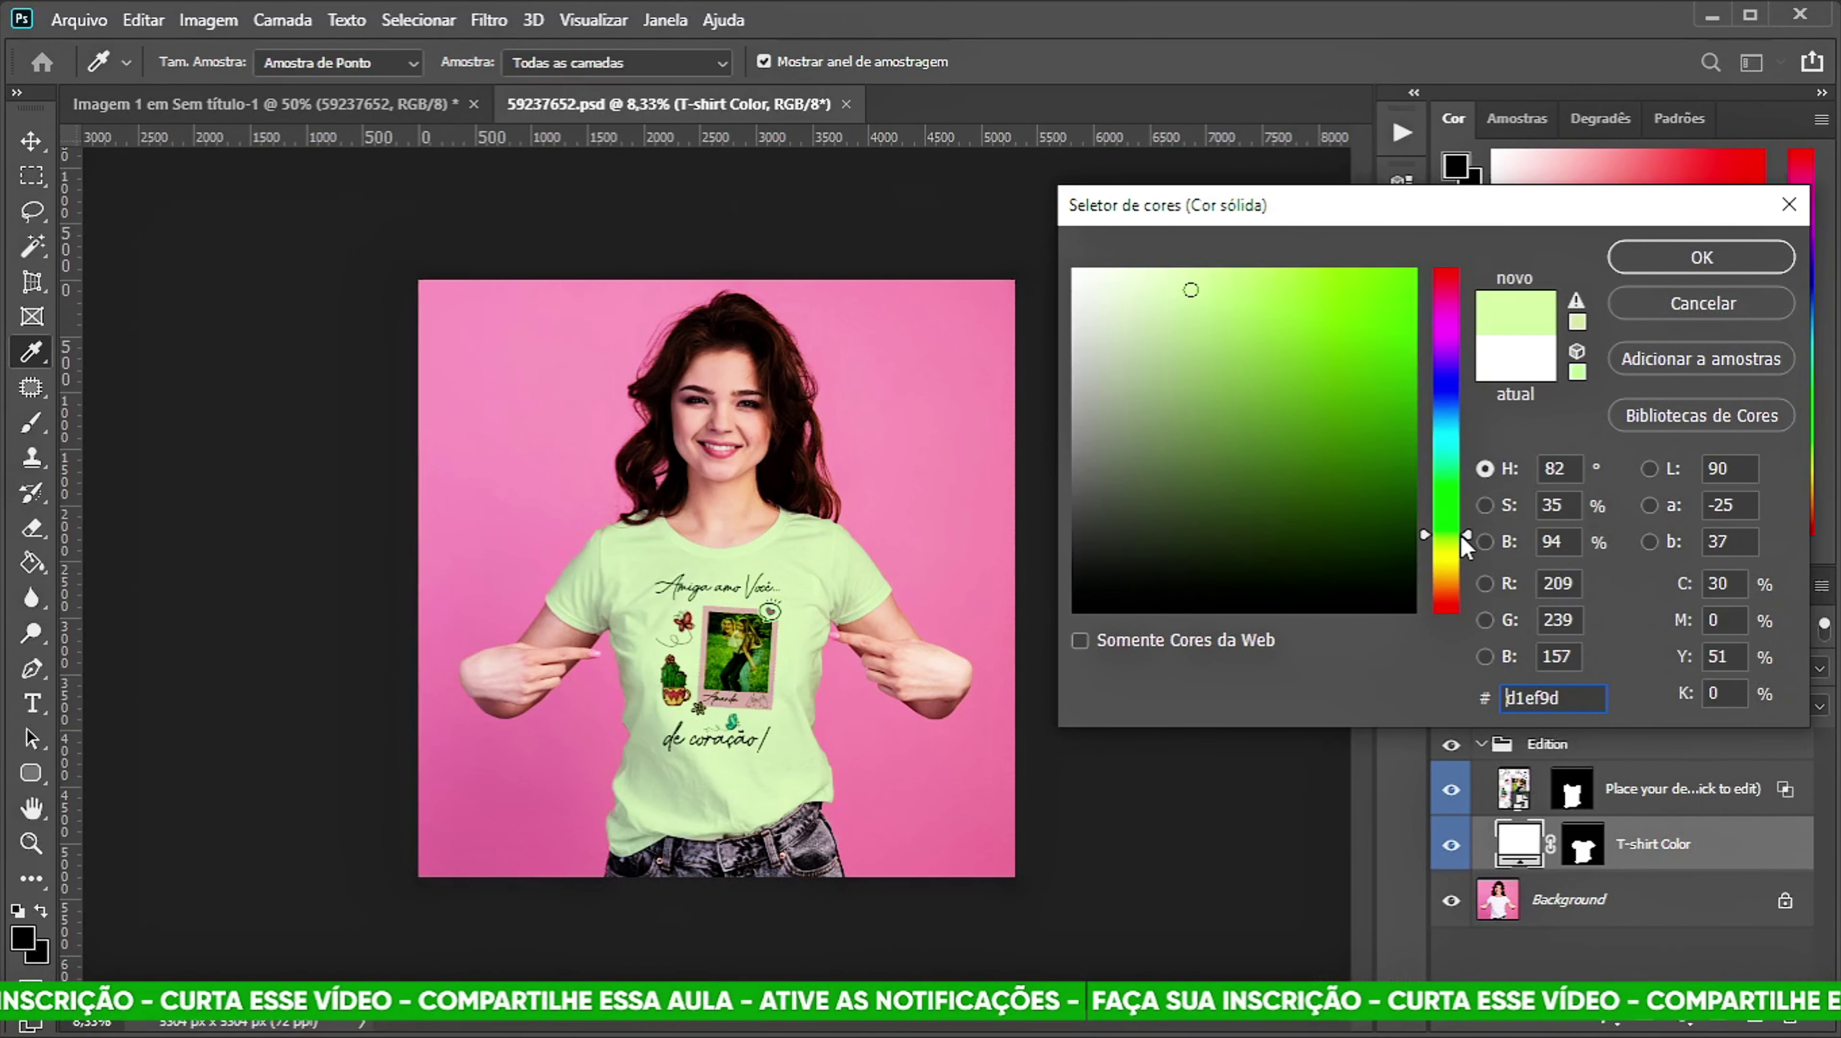
left_click(1691, 270)
key("v")
left_click(1206, 531)
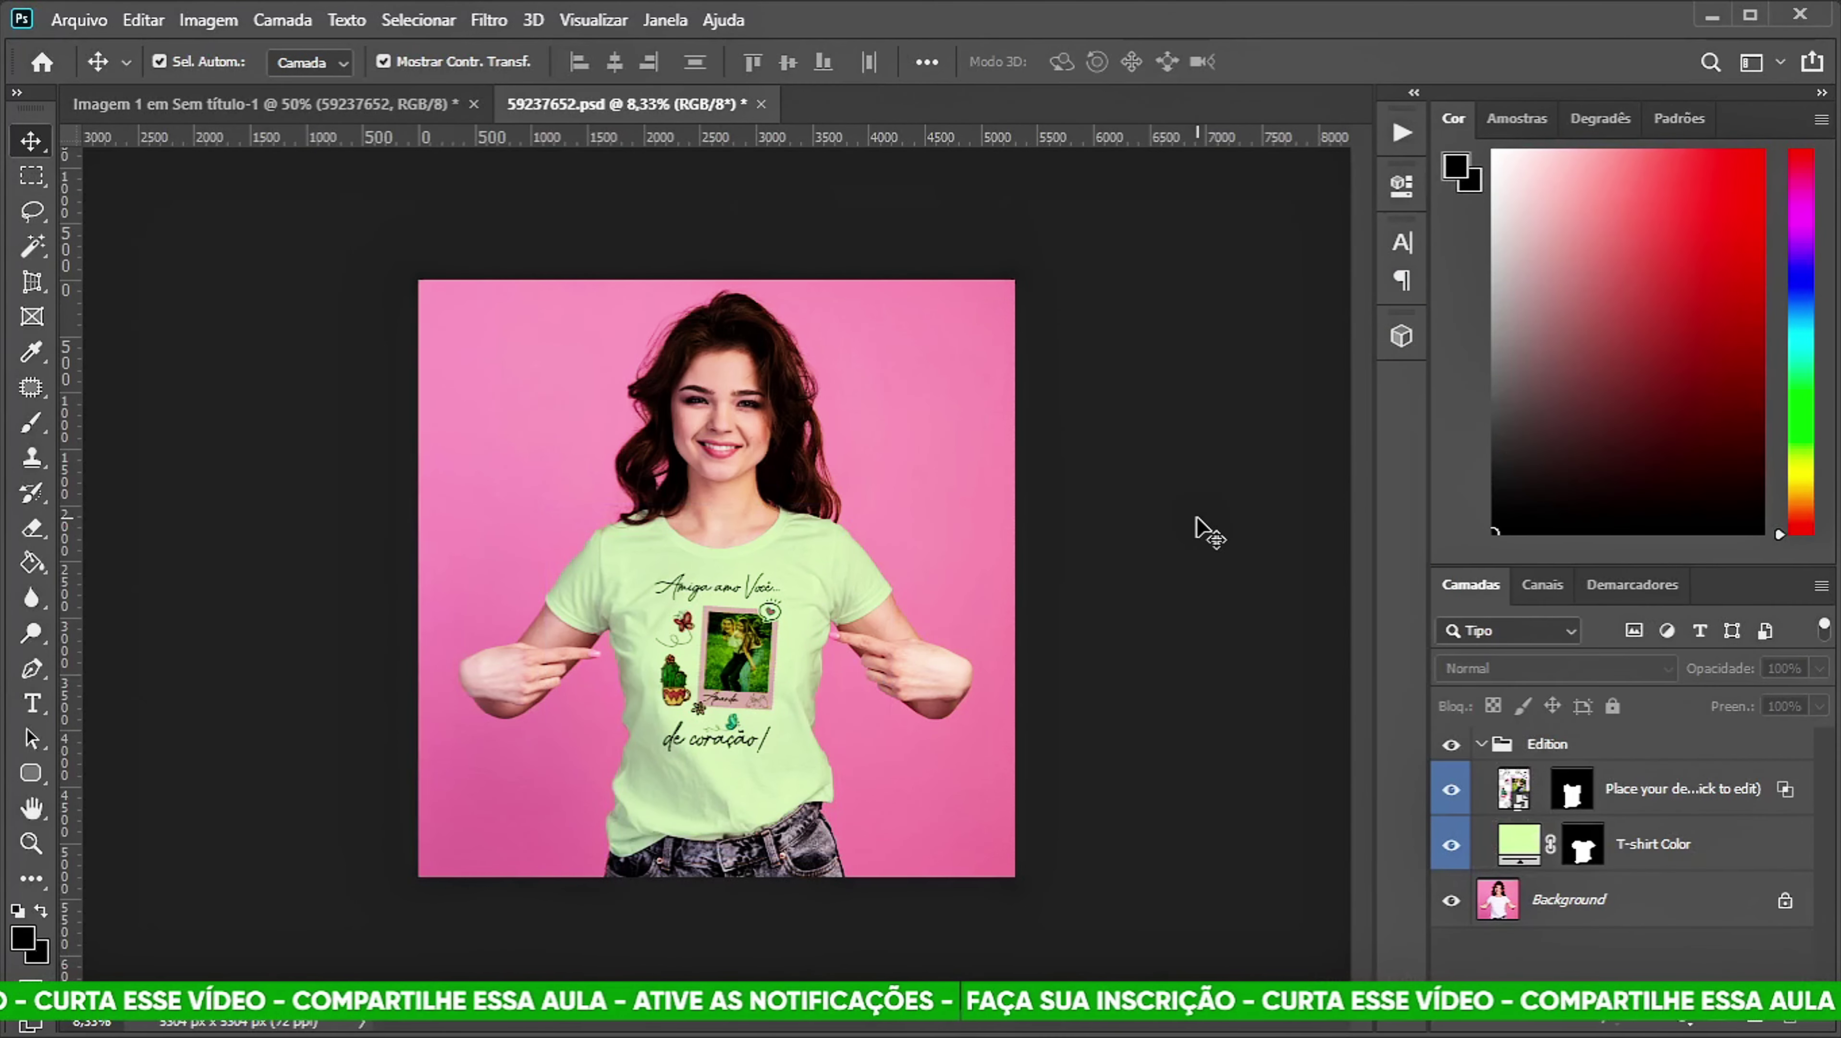
Save and close the recoloured 59237652 mockup, switch back to CorelDRAW and deselect the mockup image.
key("ctrl")
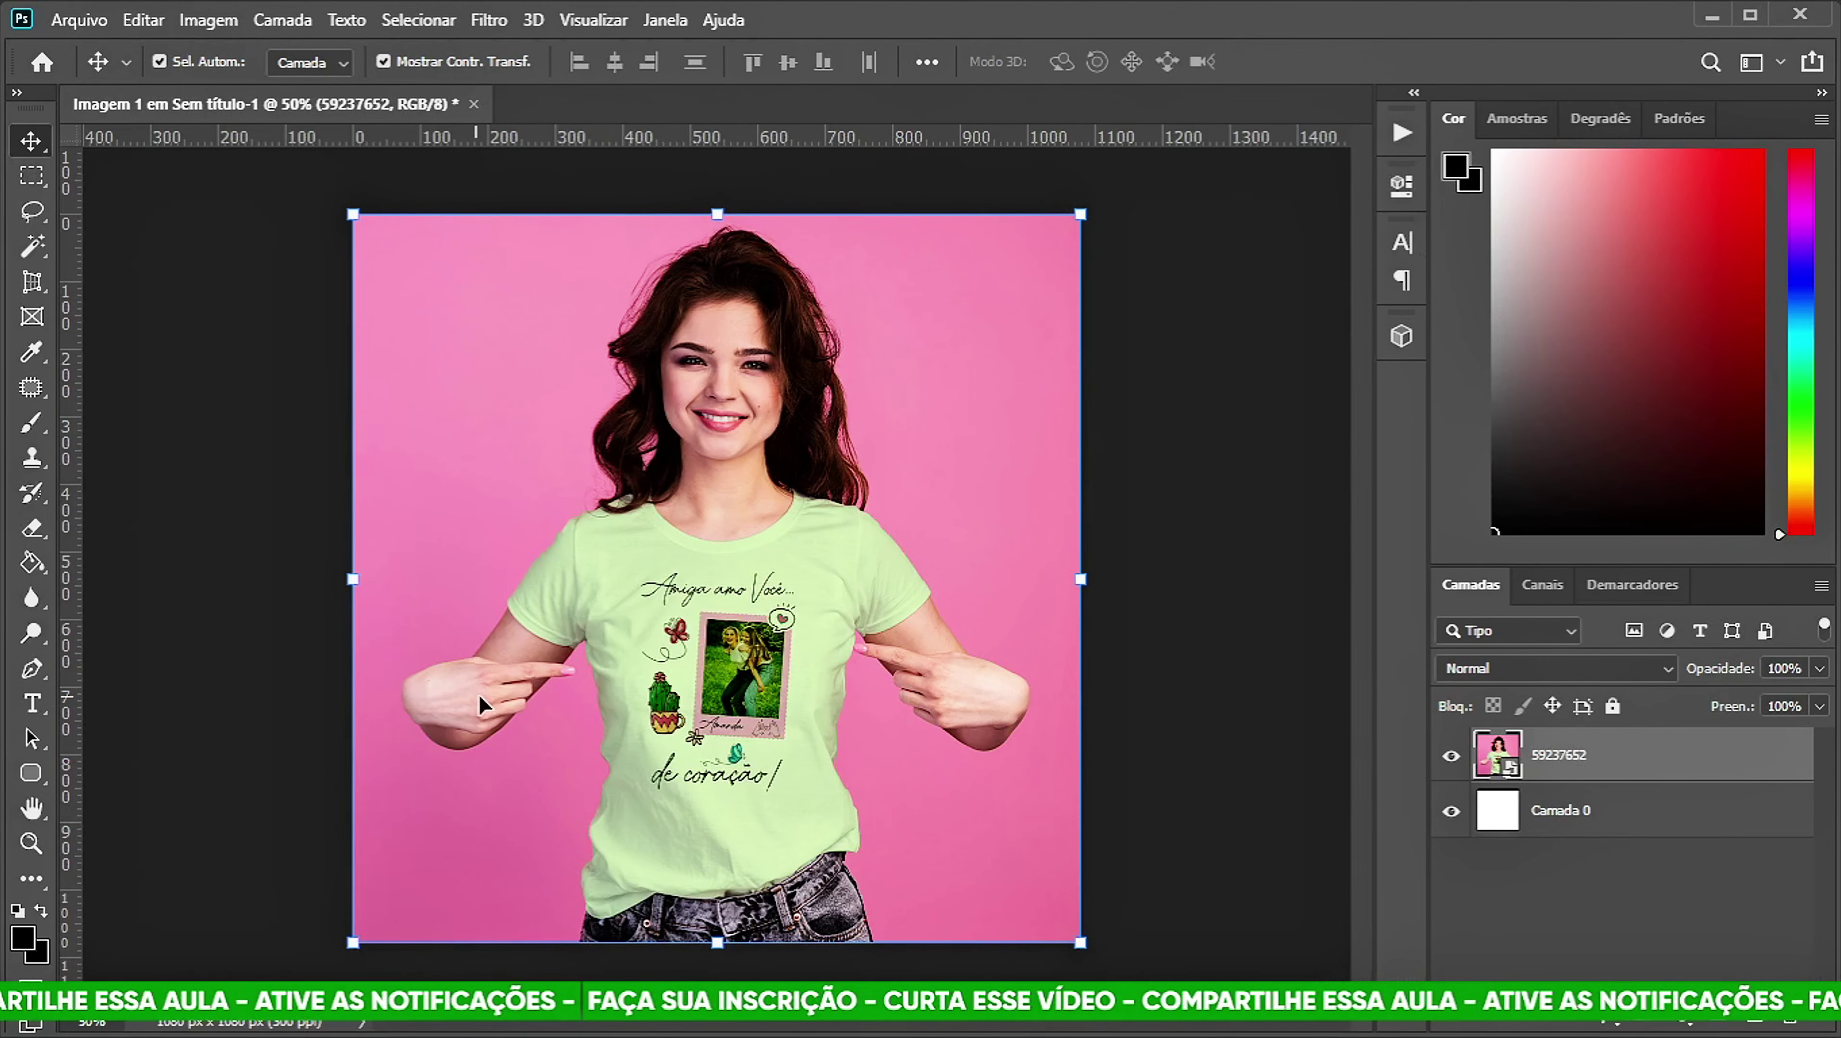
left_click(1709, 22)
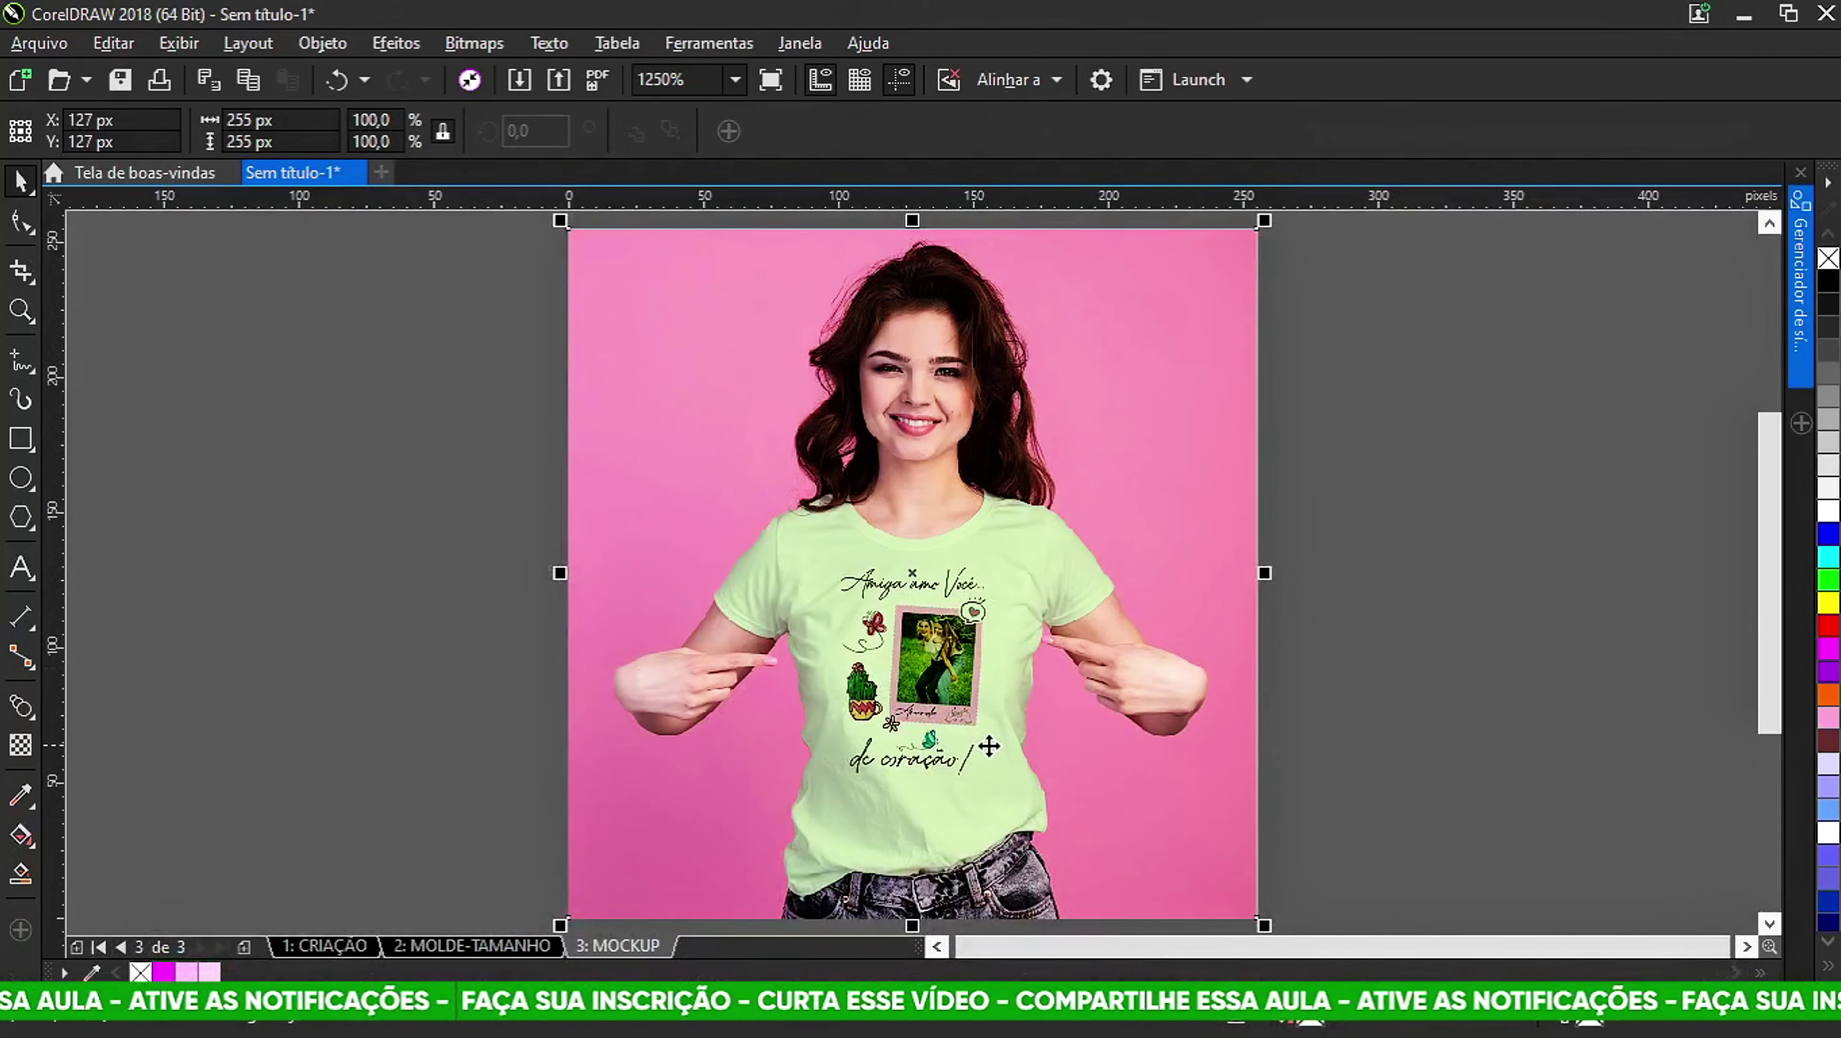
left_click(333, 645)
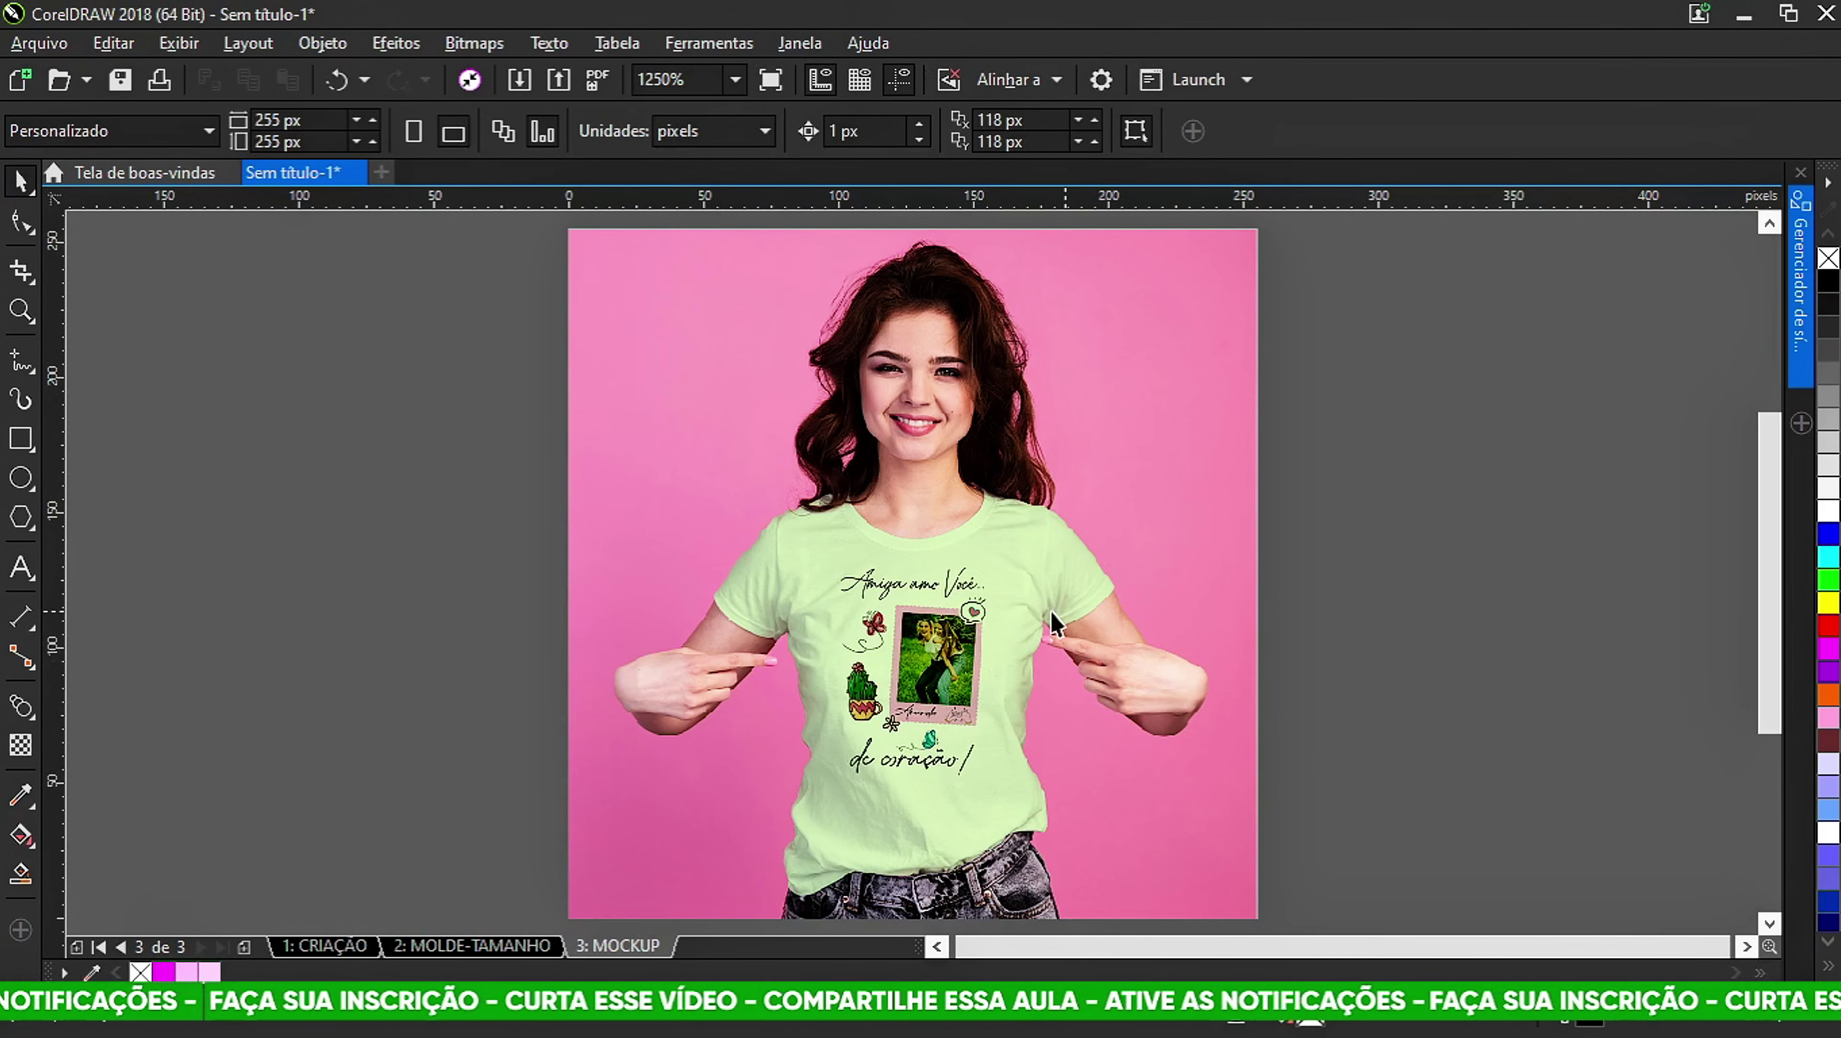
Examine the light green shirt mockup on the MOCKUP page both up close and as a whole.
scroll(975, 636, "up", 2)
left_click(179, 43)
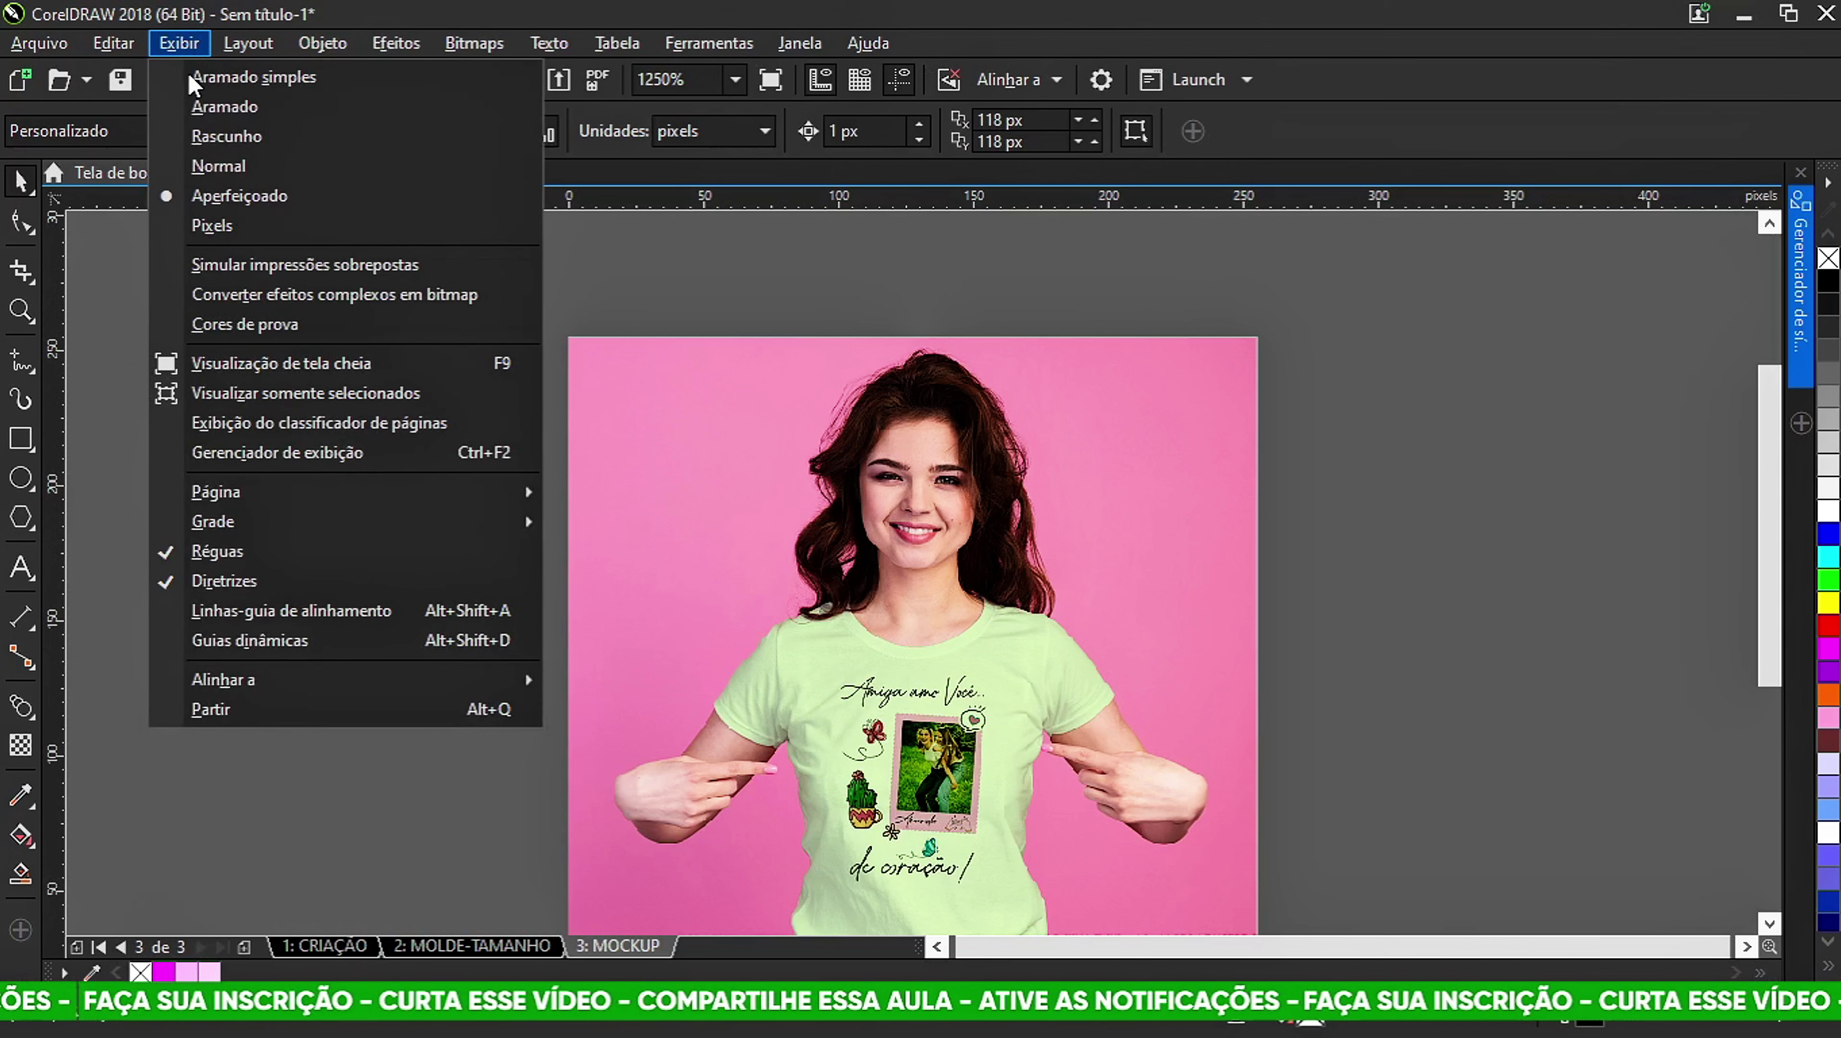
left_click(770, 290)
scroll(772, 407, "down", 2)
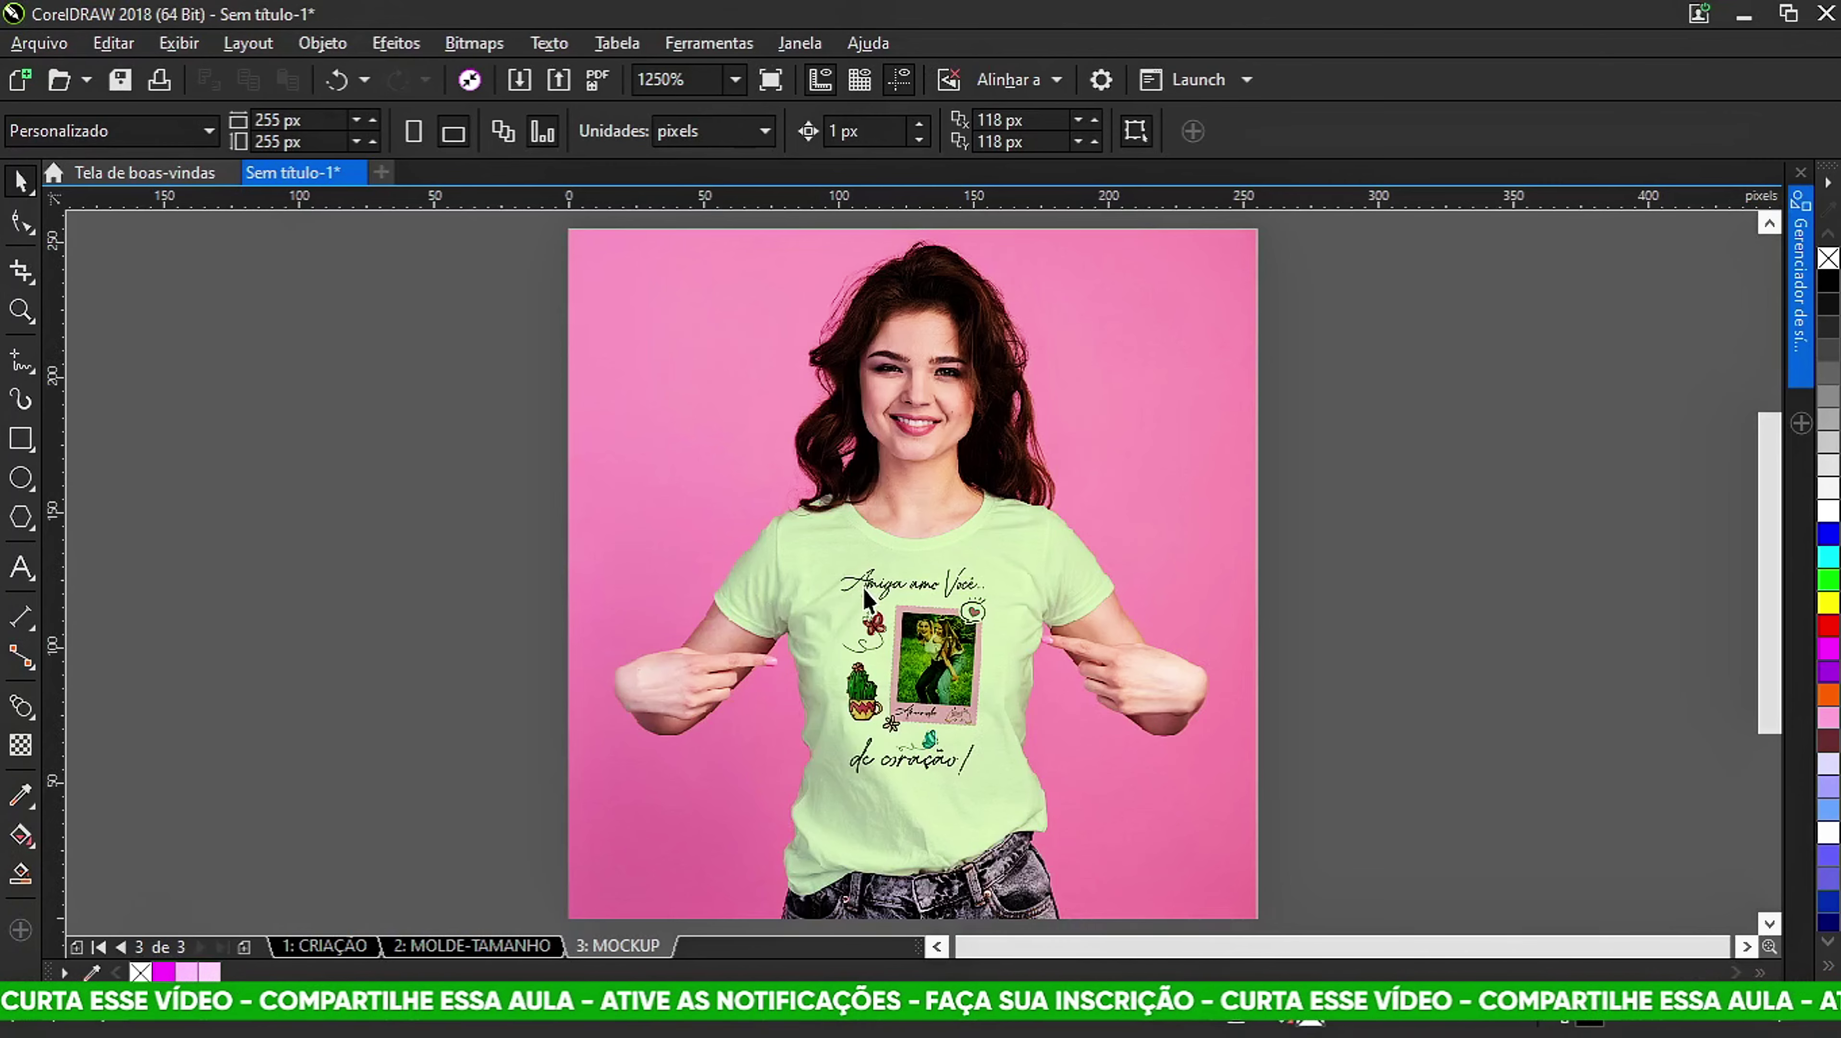
scroll(869, 603, "down", 4)
scroll(869, 604, "up", 4)
scroll(869, 603, "up", 2)
scroll(869, 605, "down", 4)
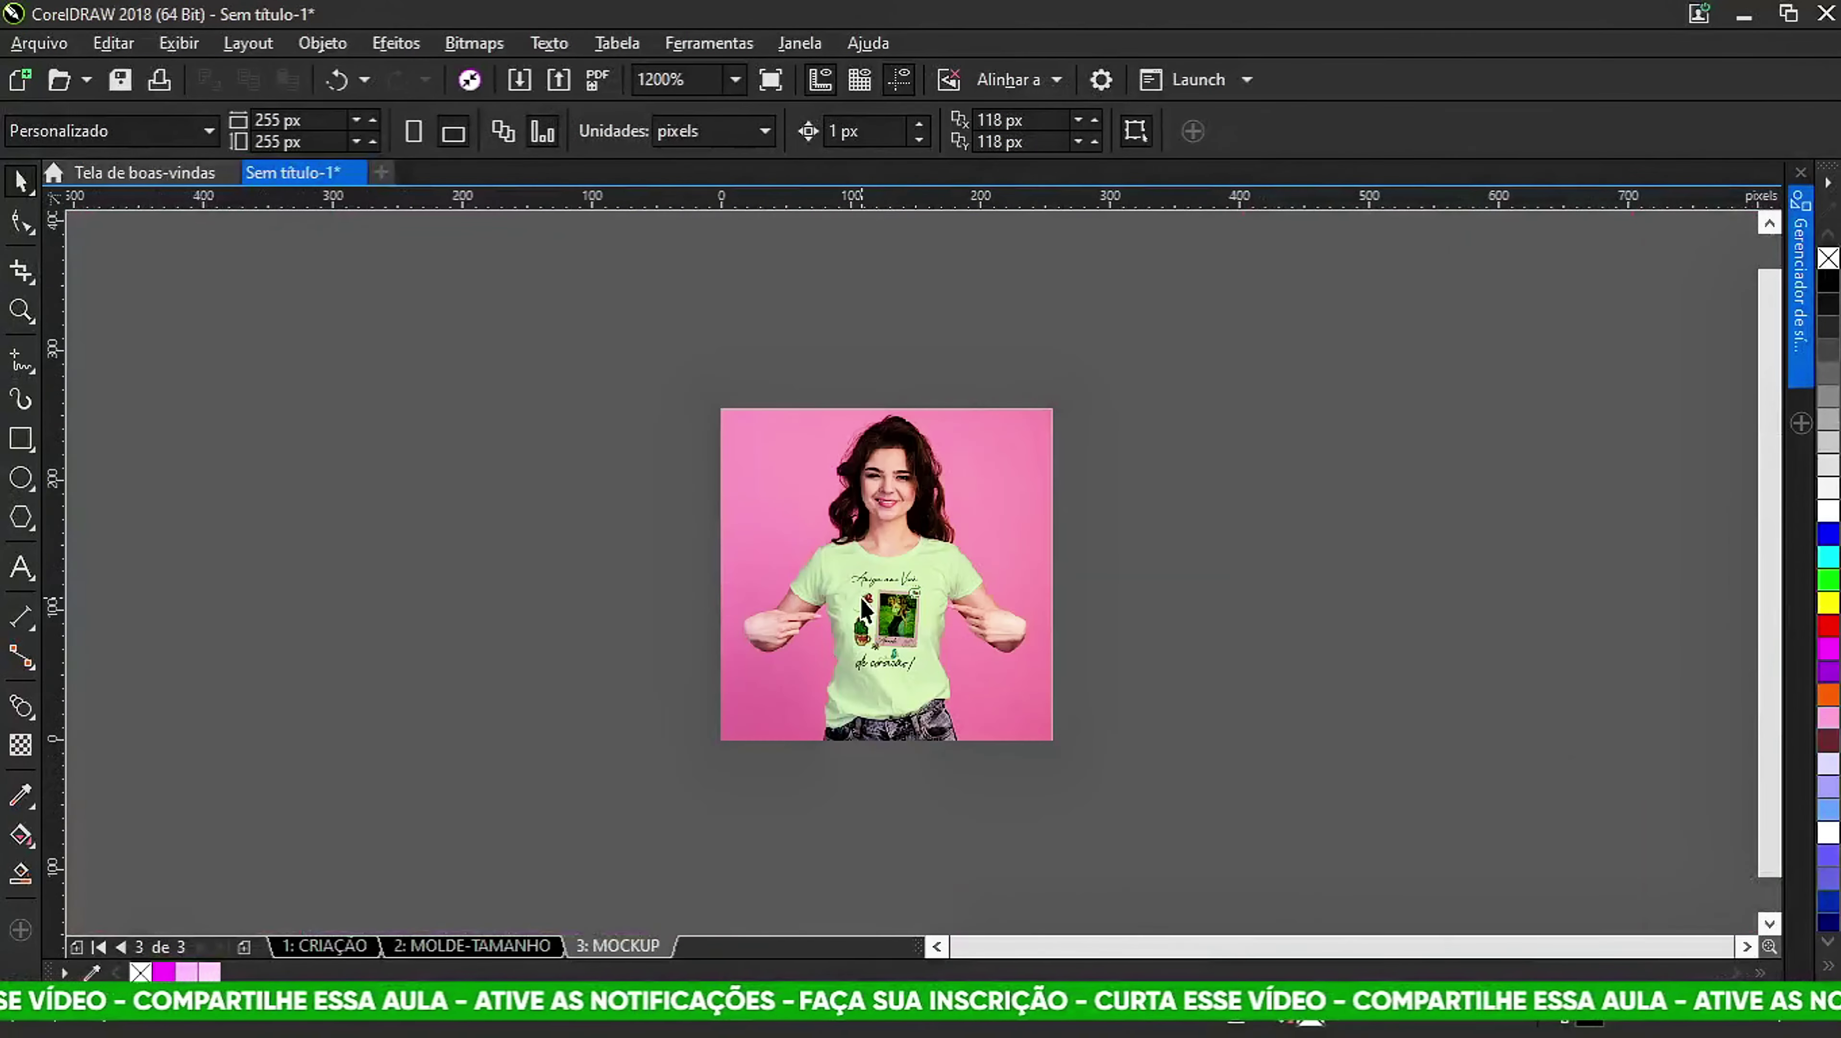
scroll(866, 606, "up", 2)
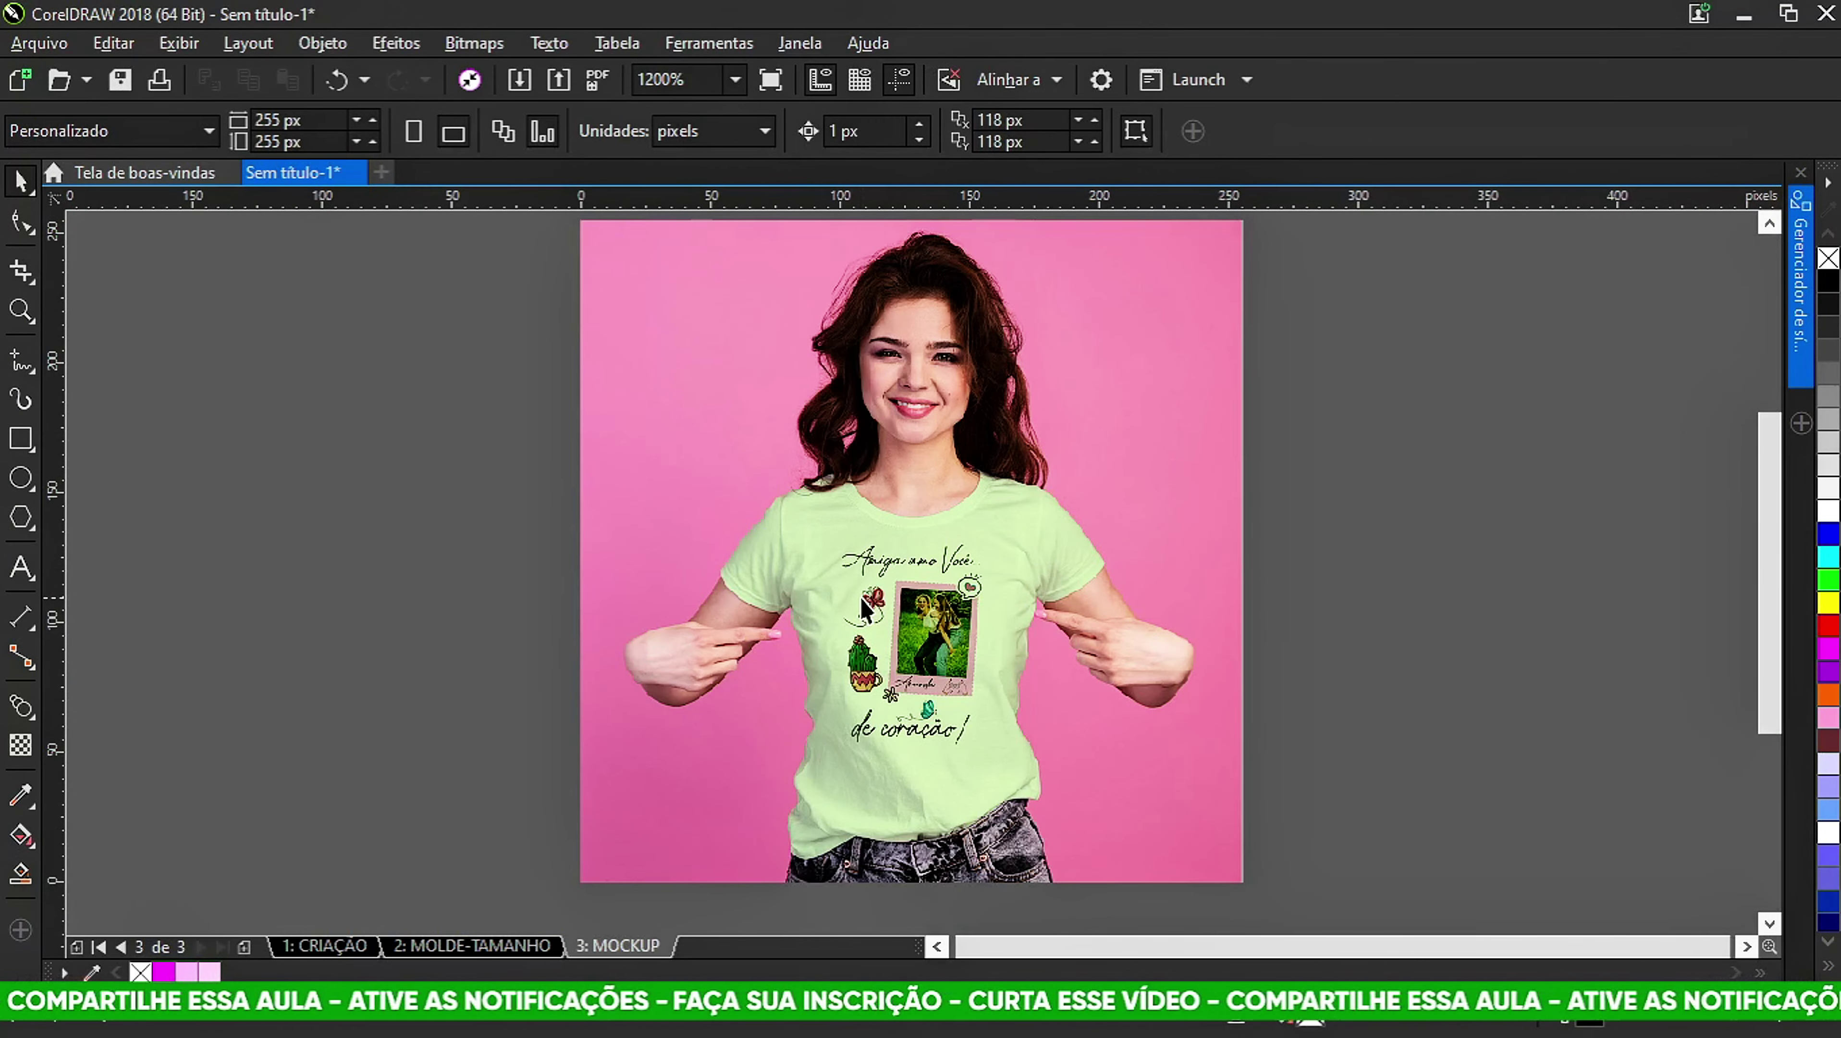
scroll(862, 598, "up", 1)
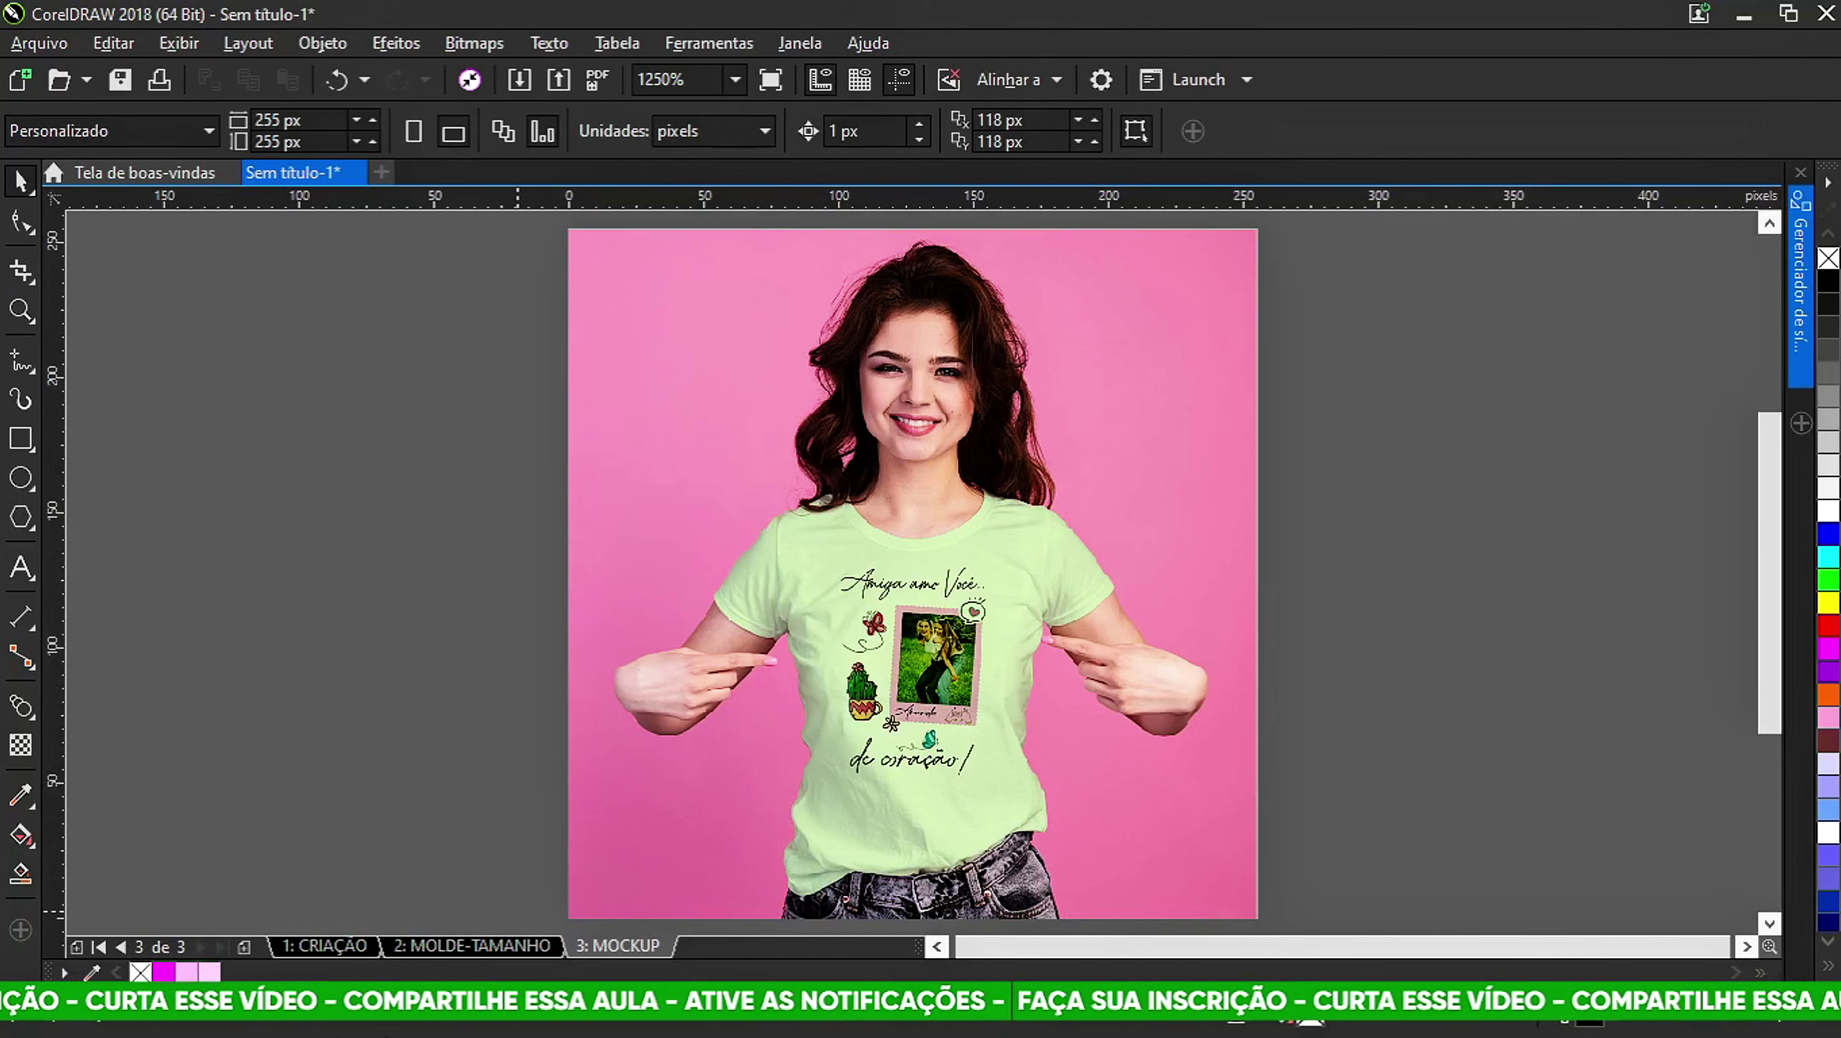
Review the CRIAÇÃO, MOLDE-TAMANHO and MOCKUP pages in turn, each fitted to the window.
left_click(329, 950)
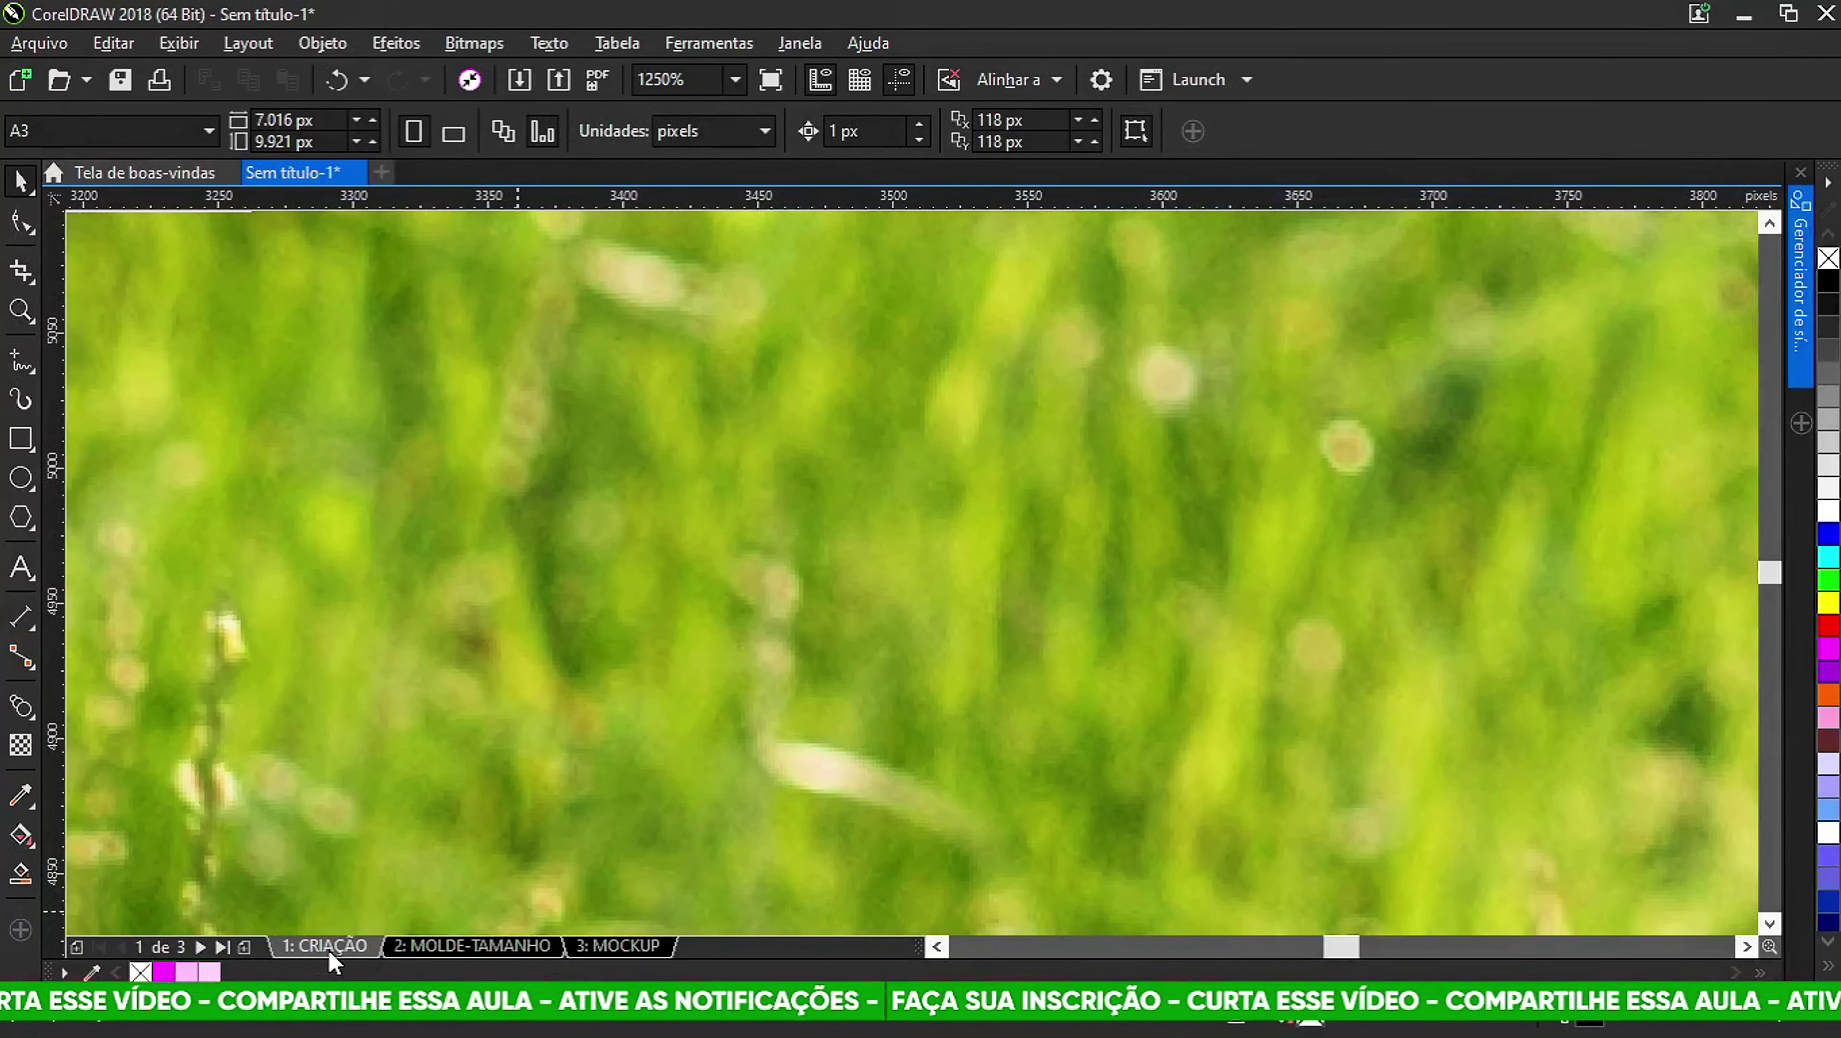
key("shift+F4")
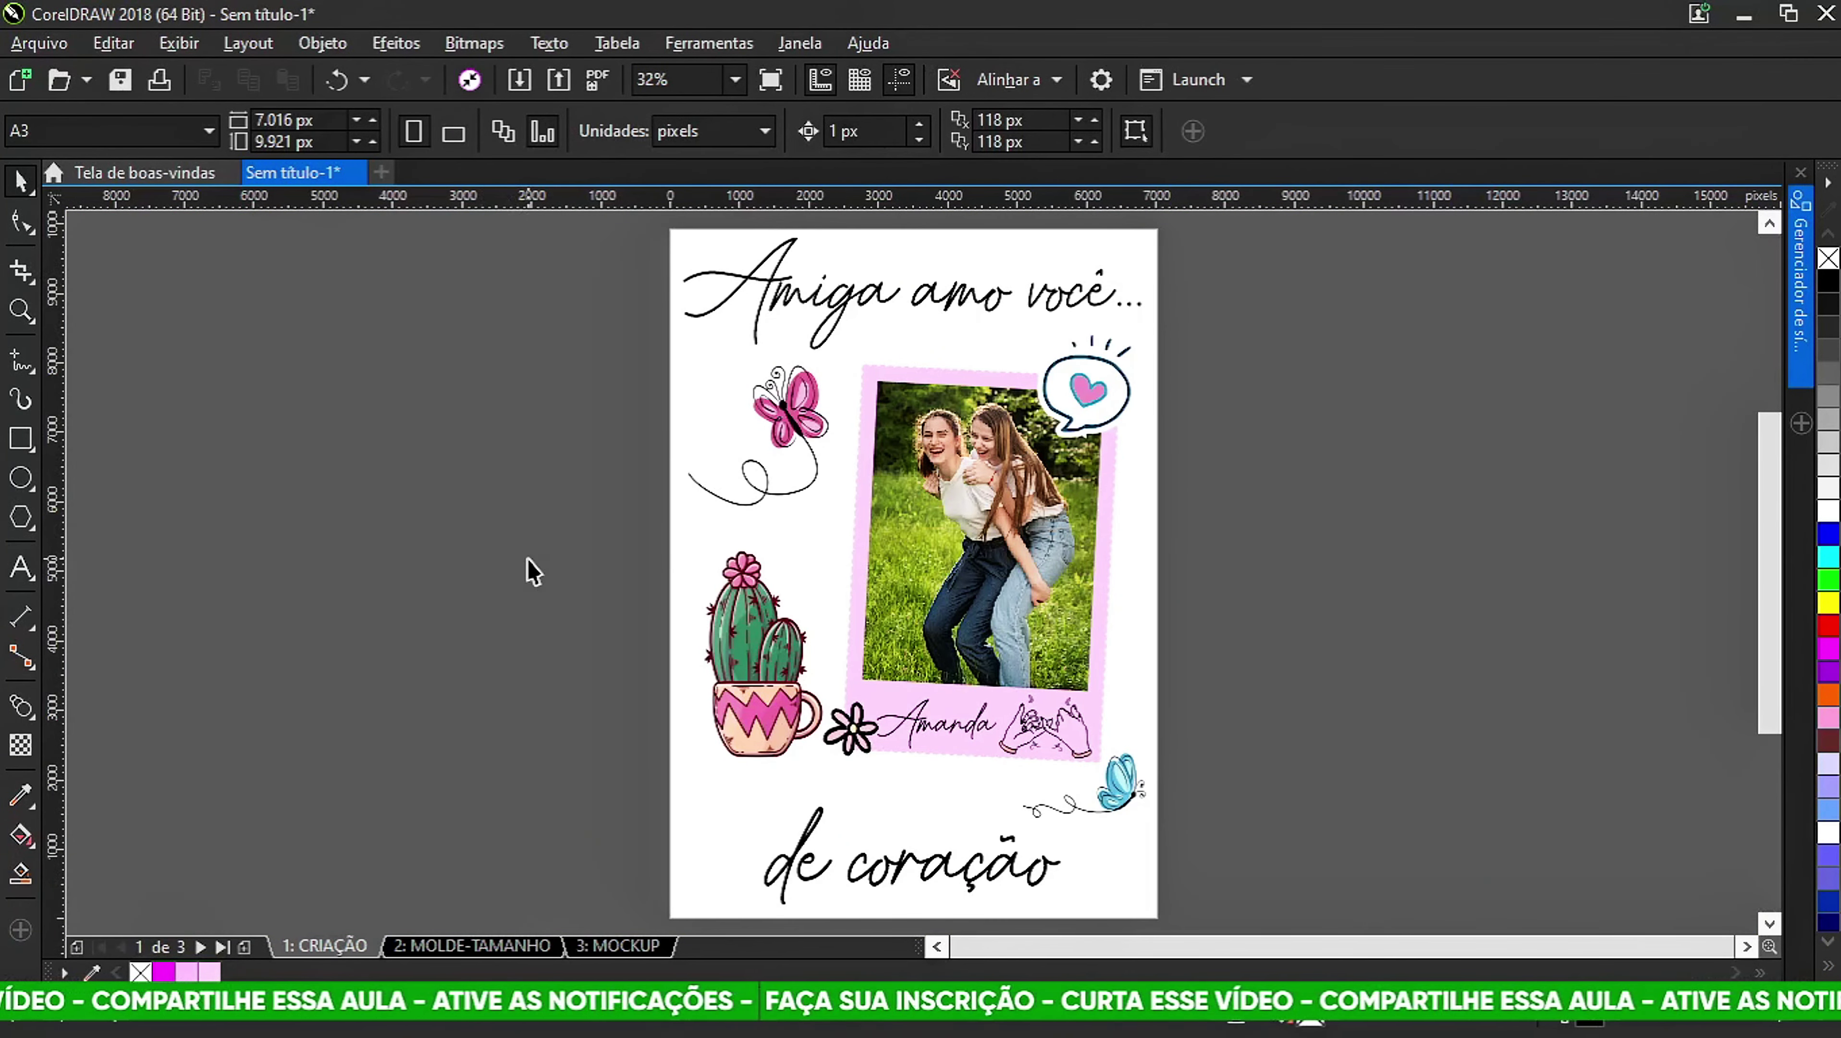
left_click(457, 947)
key("shift+F4")
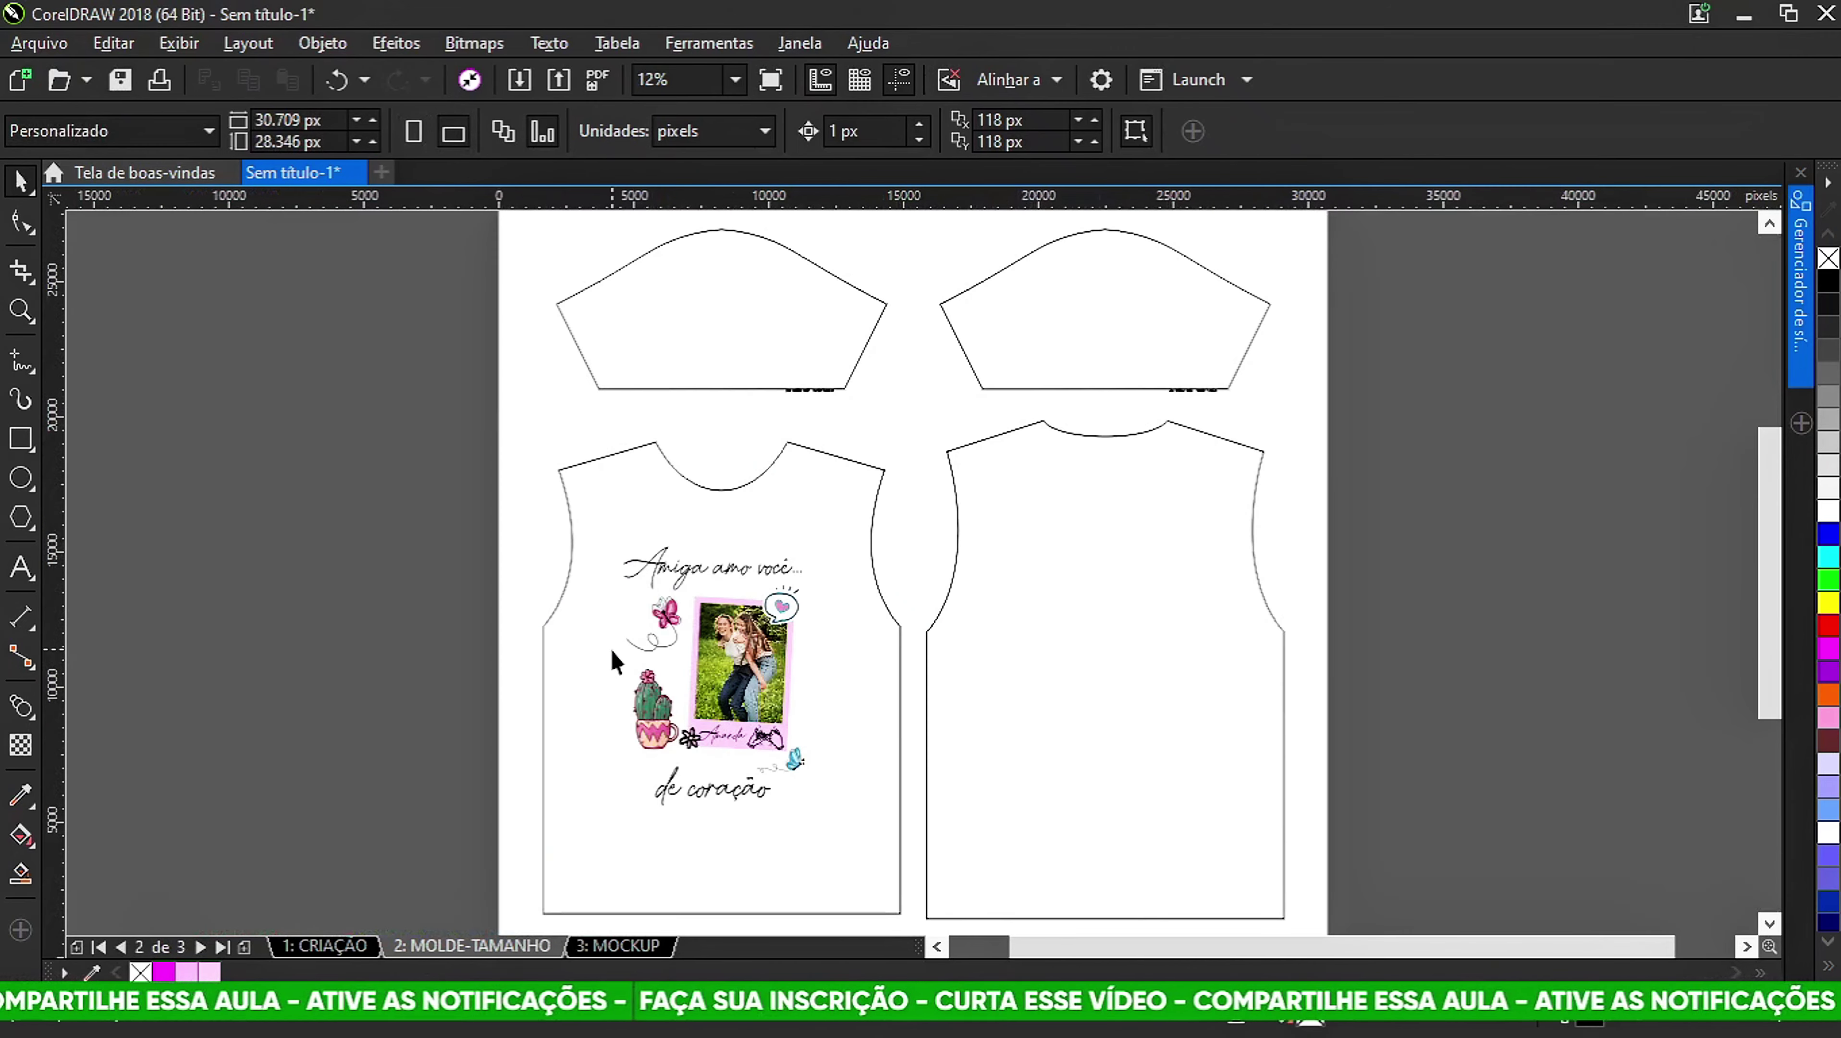
left_click(605, 946)
key("shift+F4")
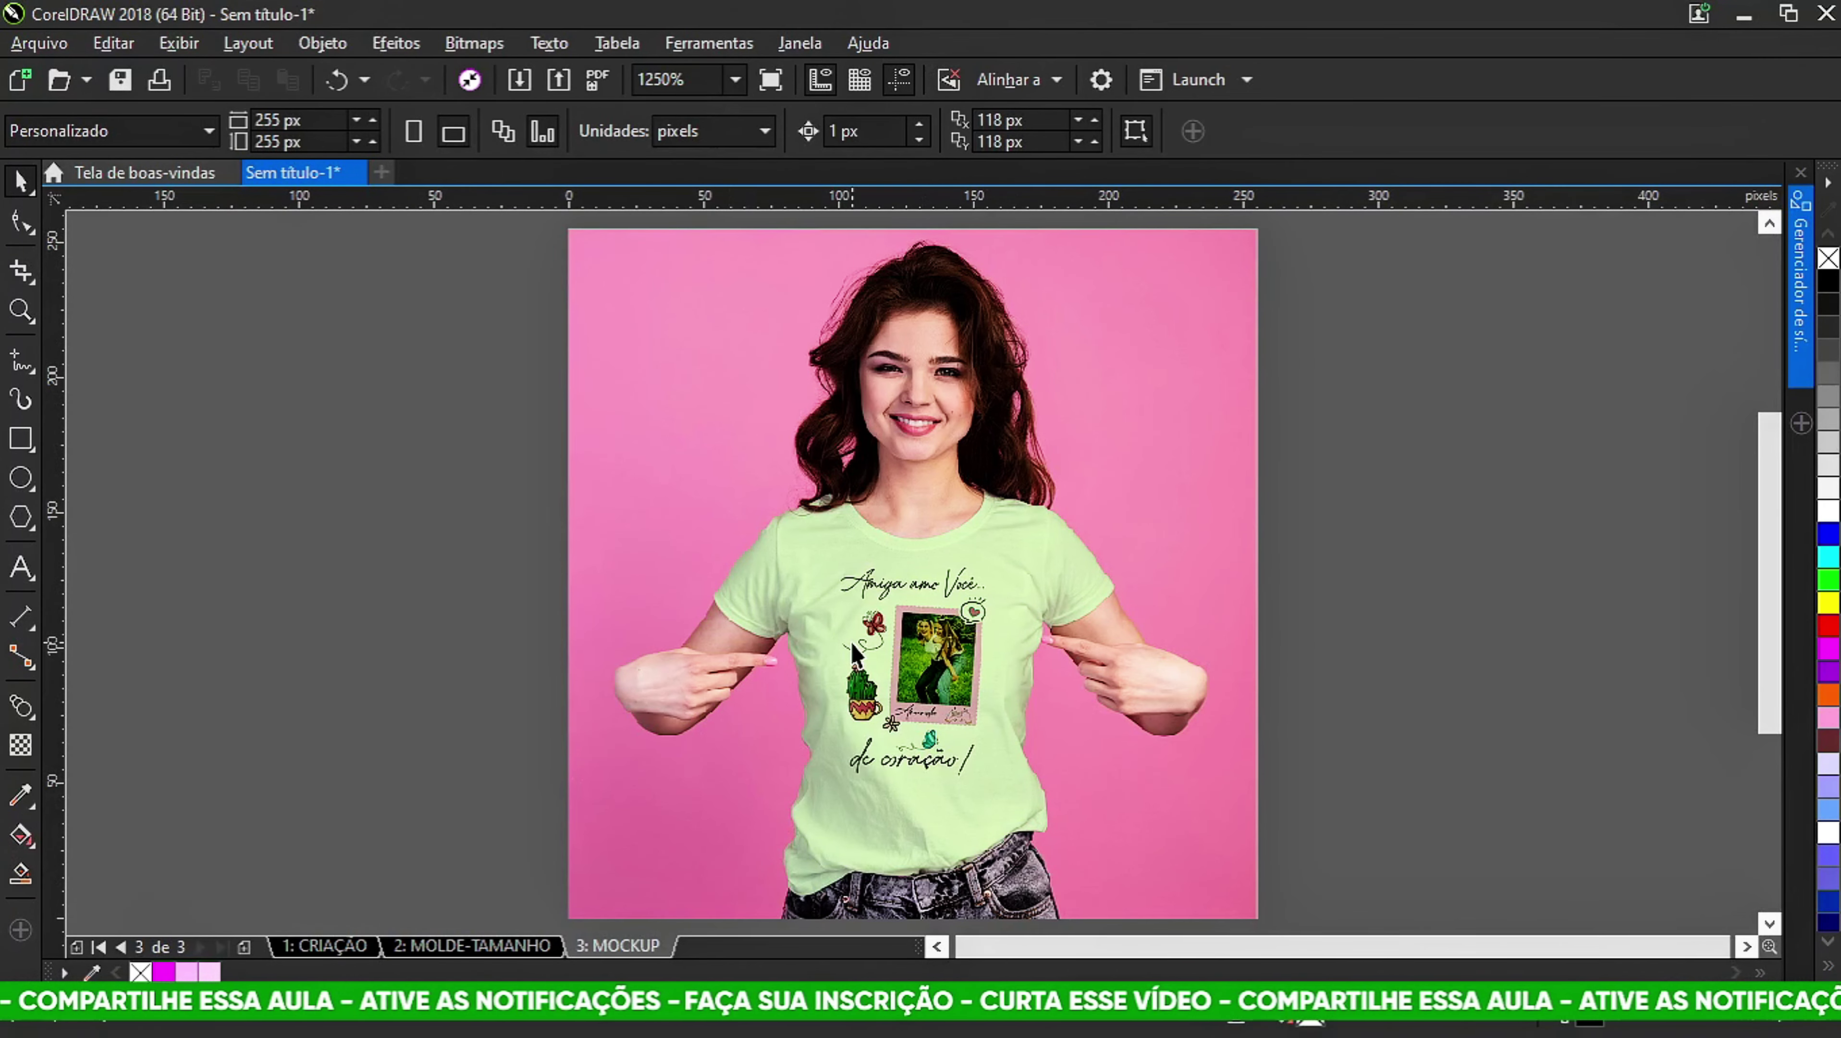
Reopen the embedded mockup's 59237652 smart object in Photoshop and set its T-shirt Color fill to white.
left_click(932, 662)
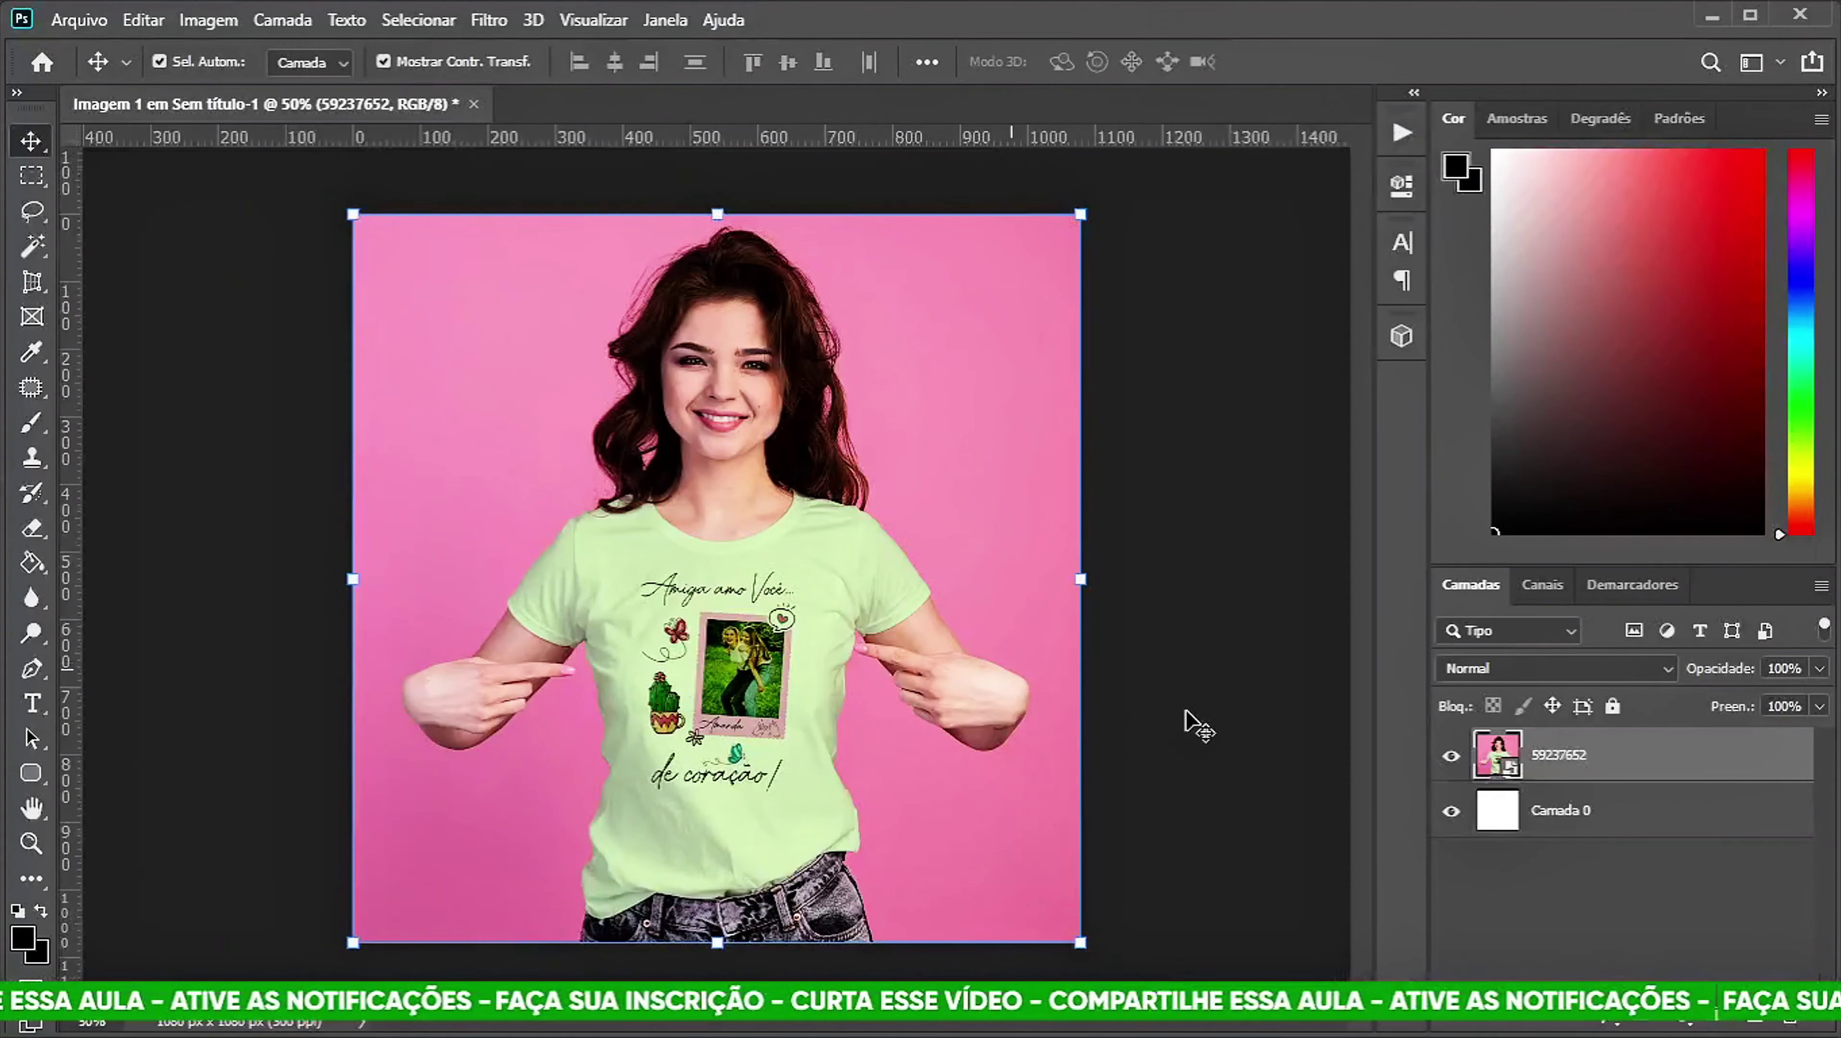
double_click(1503, 760)
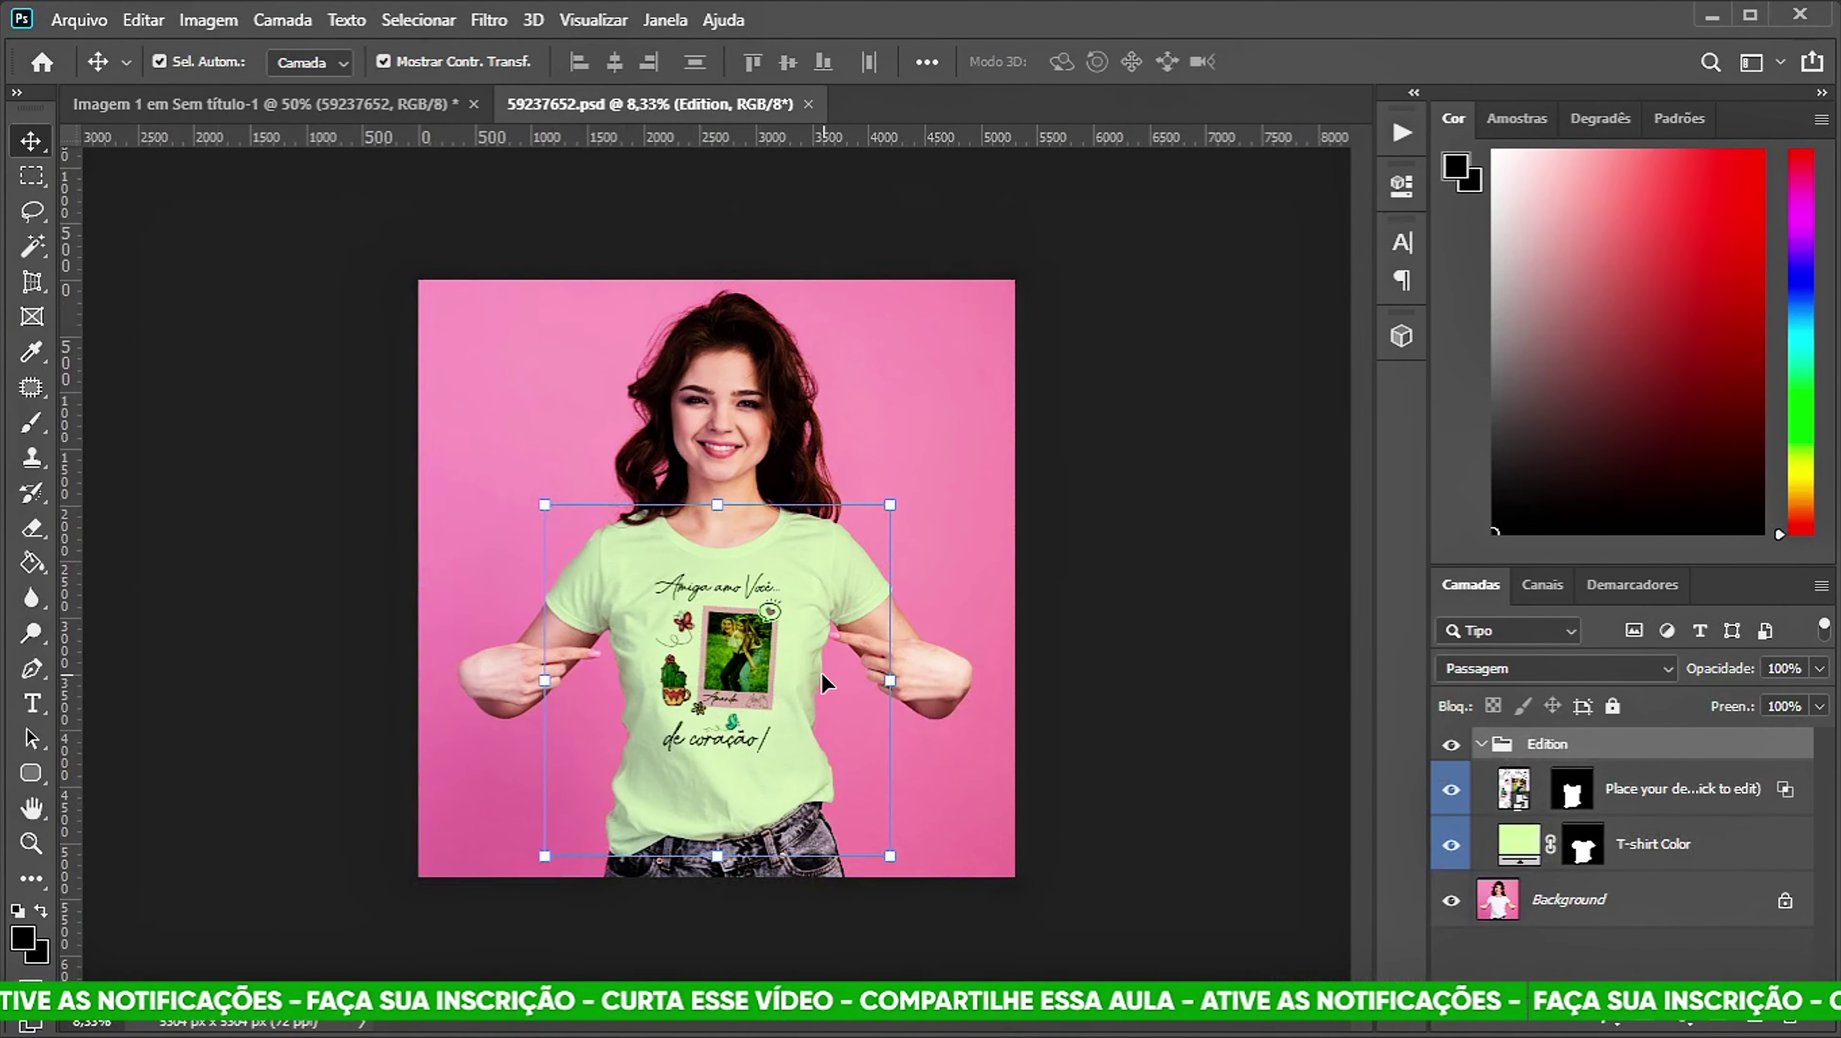
double_click(1513, 845)
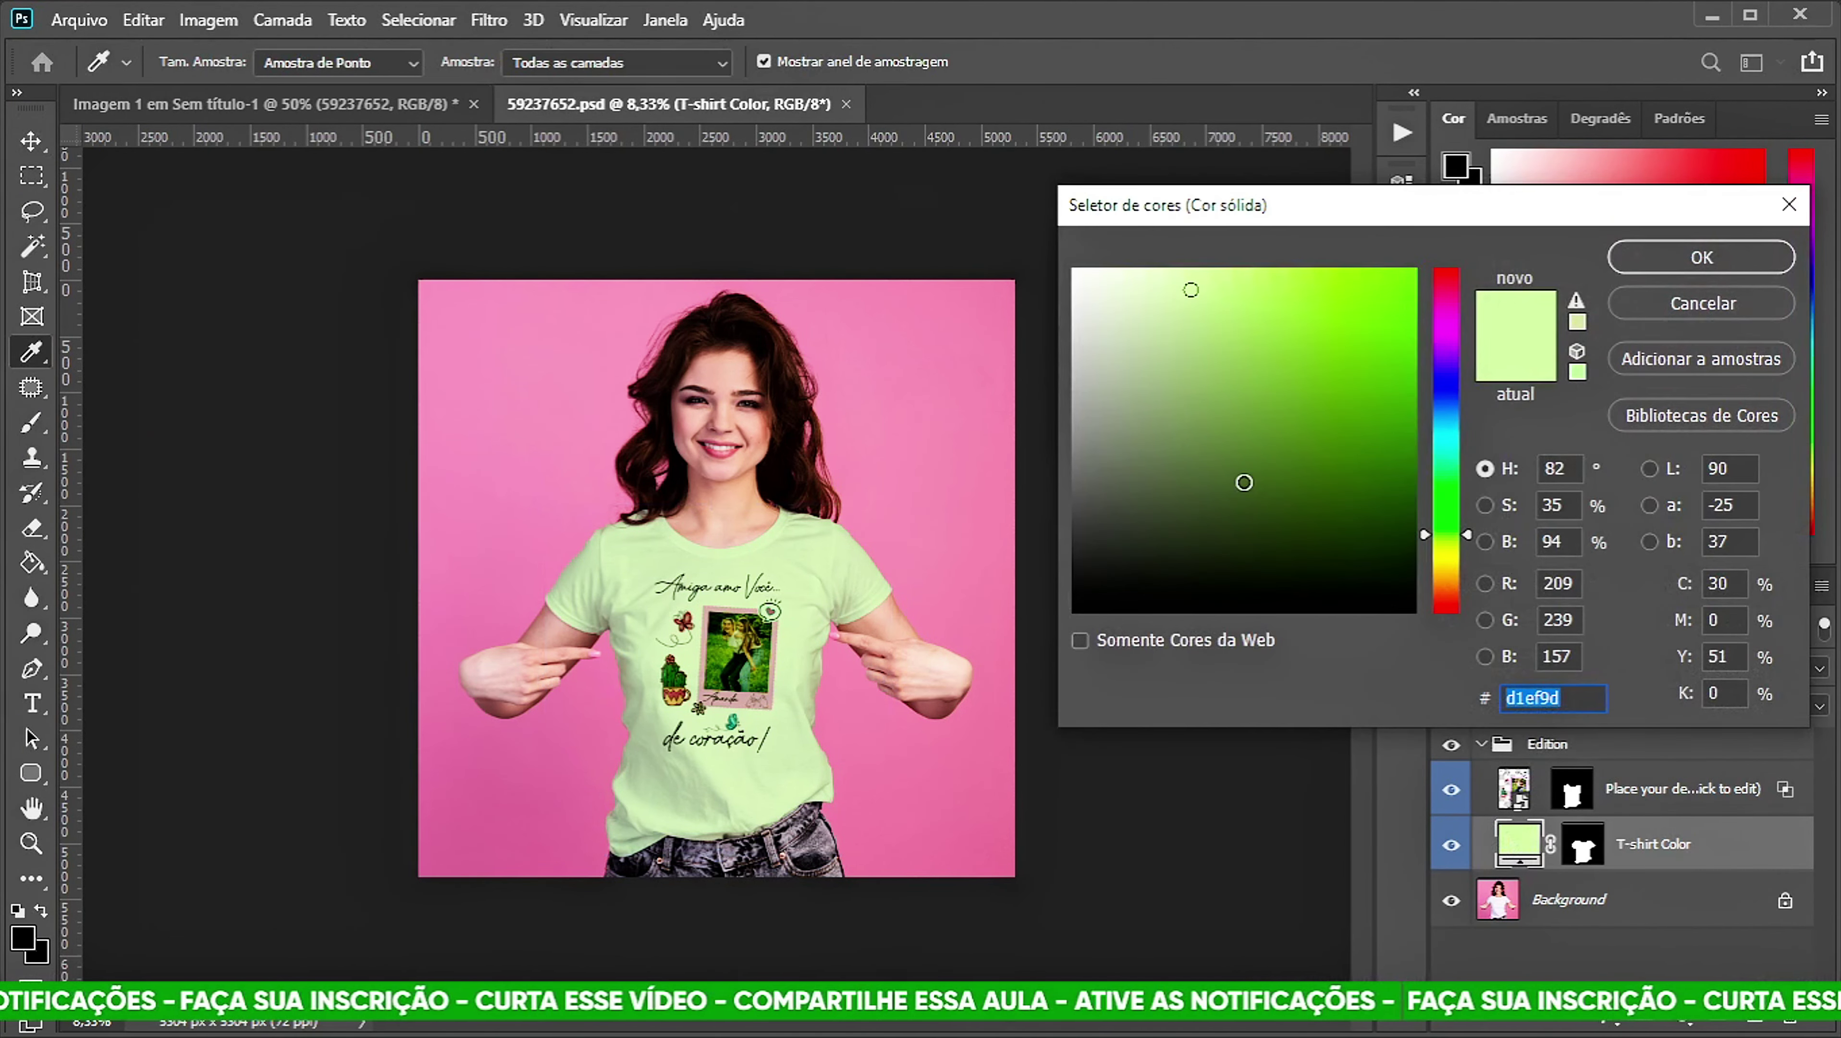
left_click_drag(1244, 483, 995, 173)
left_click(1718, 263)
key("v")
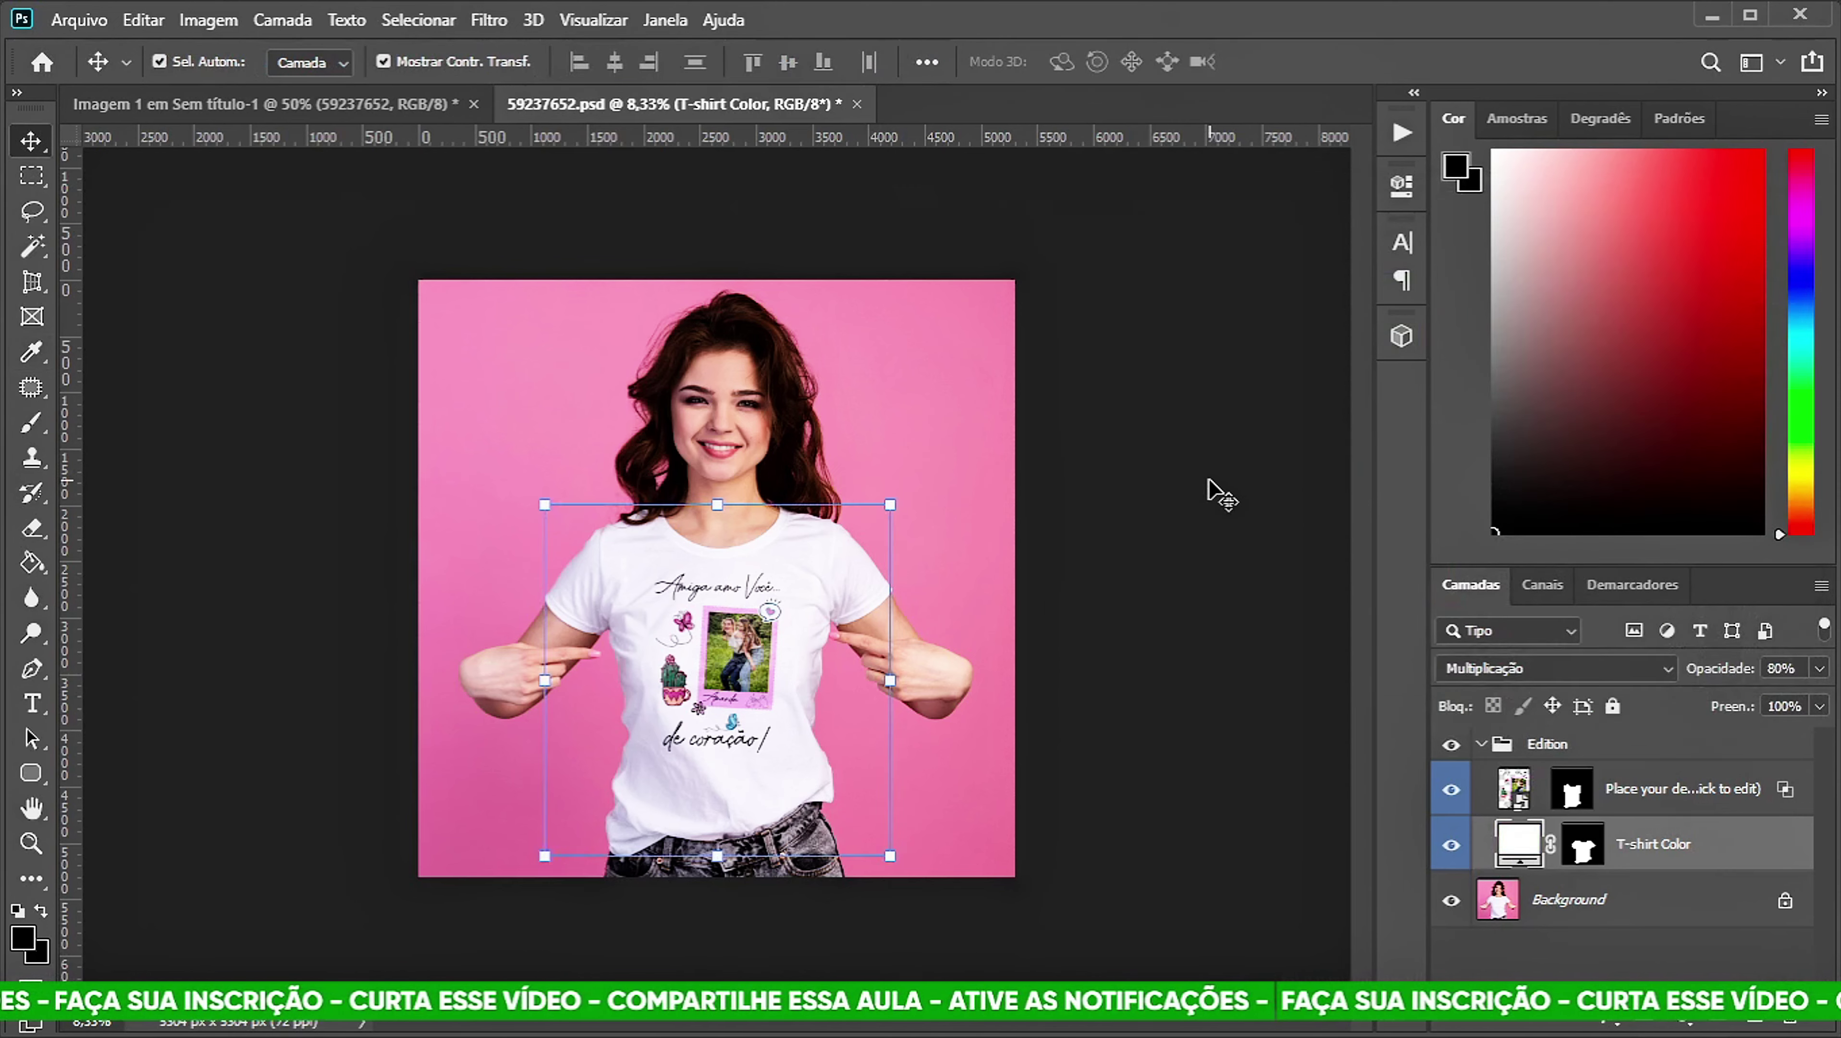
Save and close the white-shirt 59237652 mockup and switch back to CorelDRAW.
left_click(1210, 482)
key("ctrl+s")
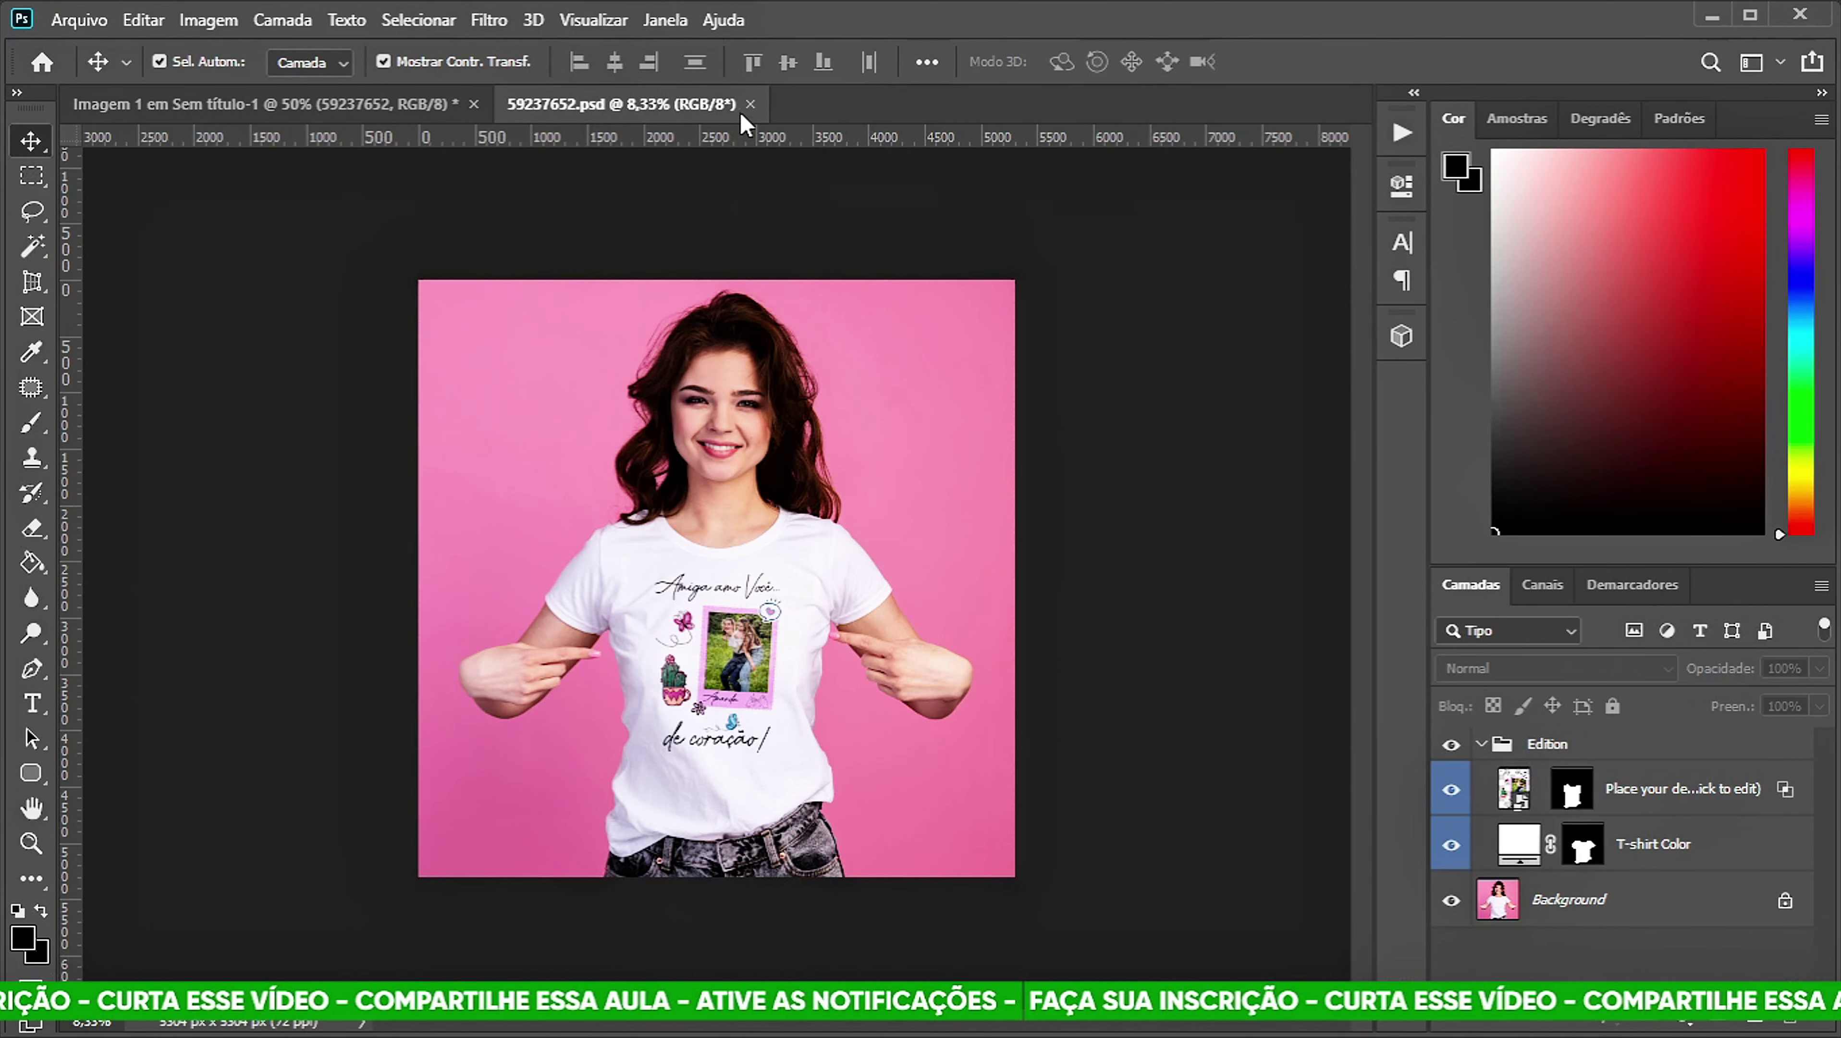
key("ctrl+w")
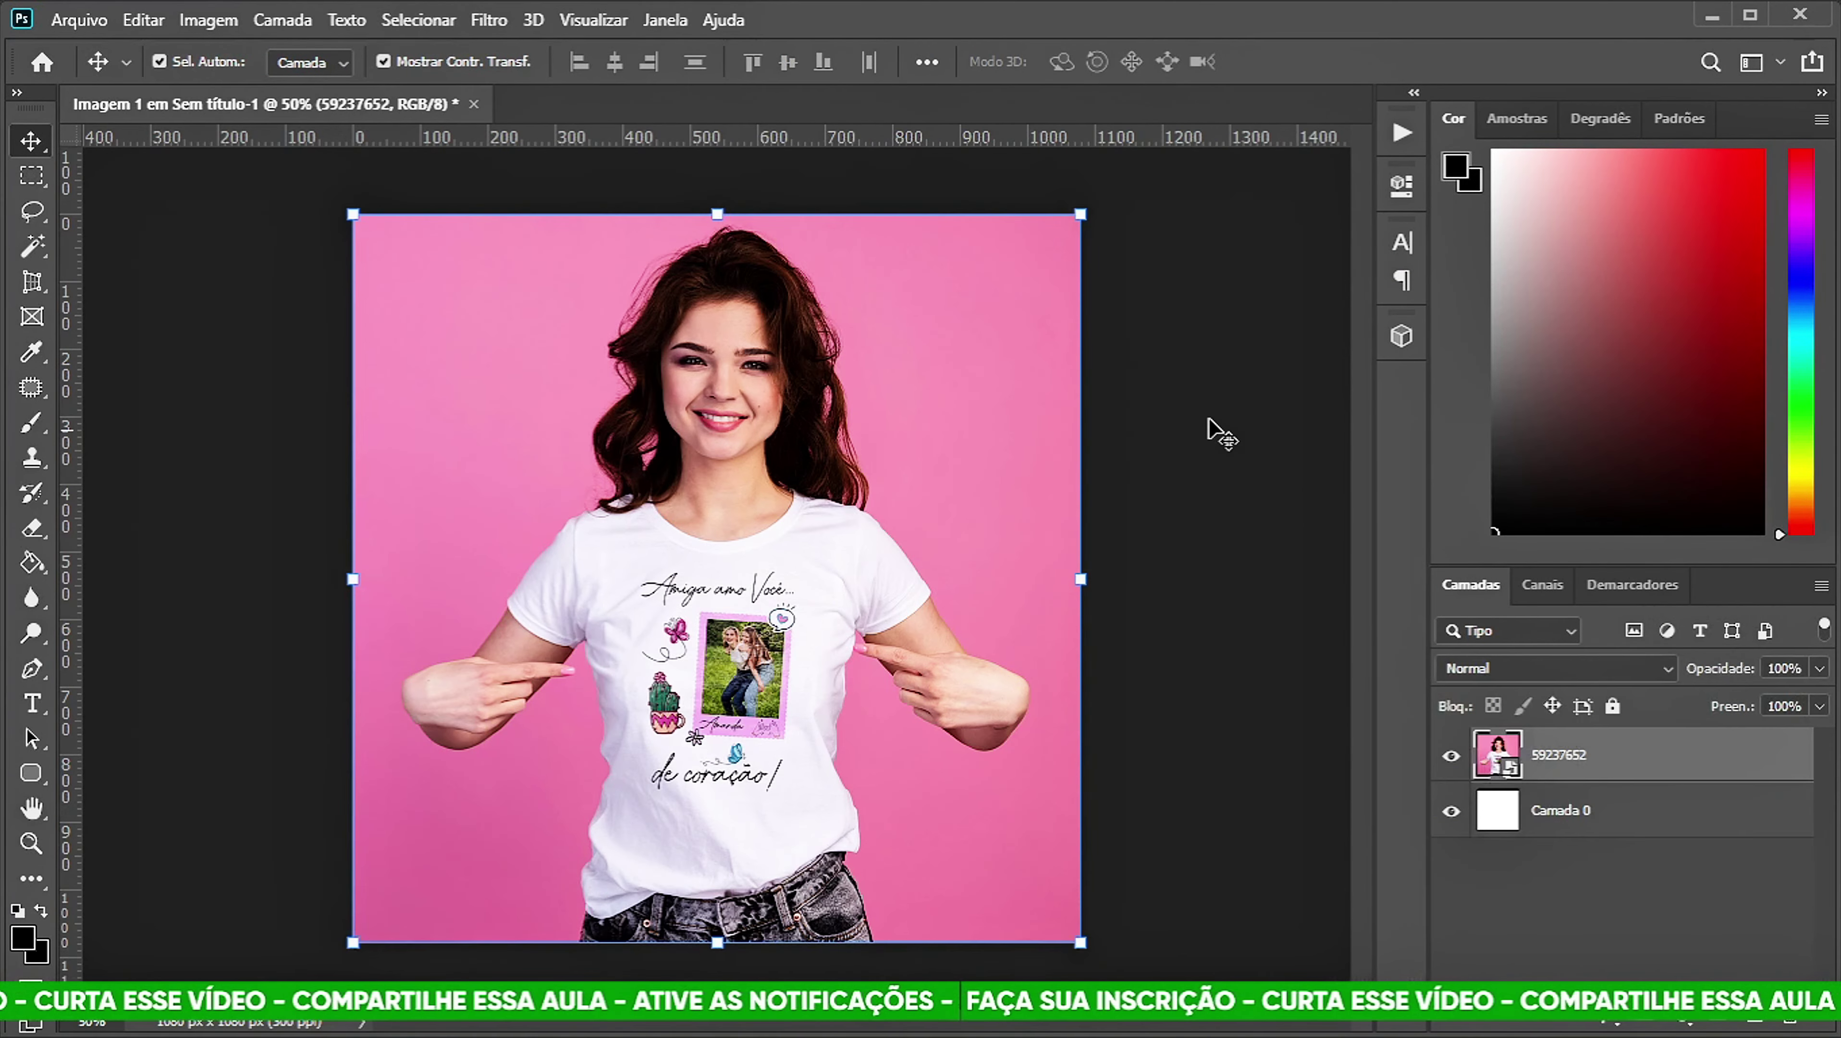
left_click(1709, 15)
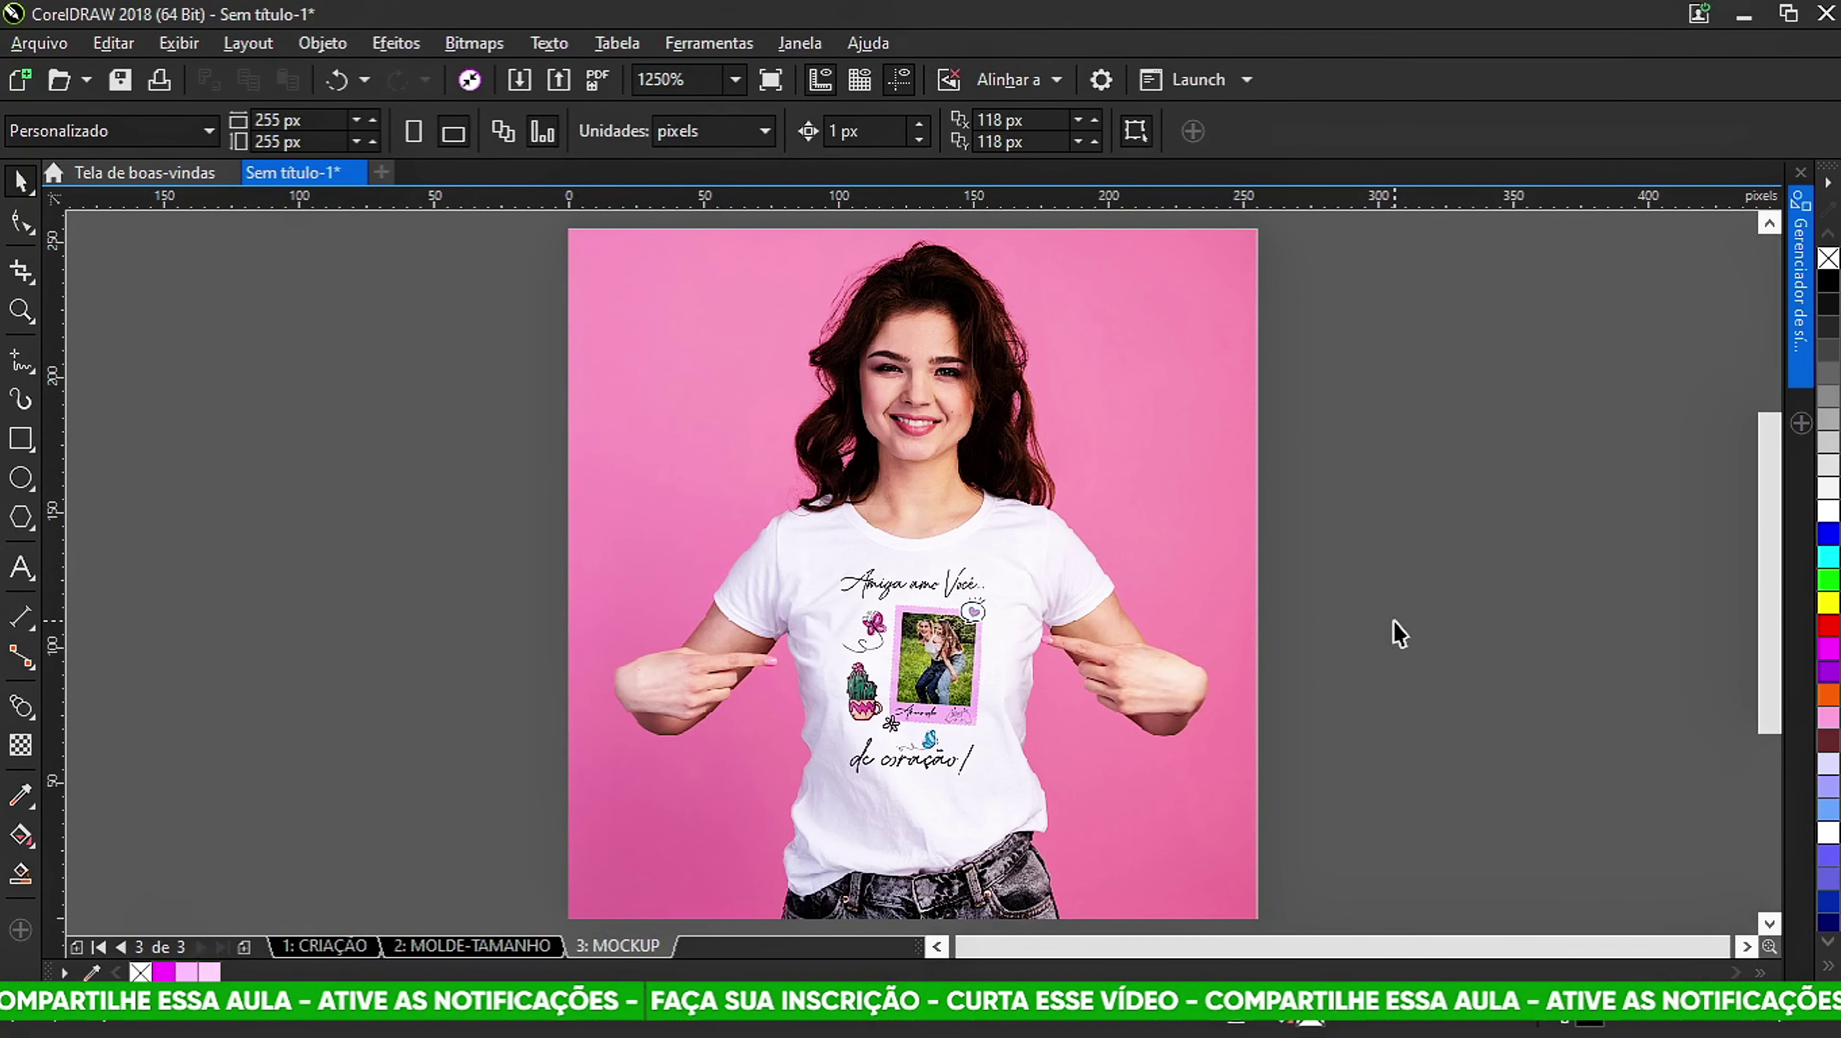
Check the object types offered for inserting a new object and dismiss the dialog without inserting anything.
left_click(324, 45)
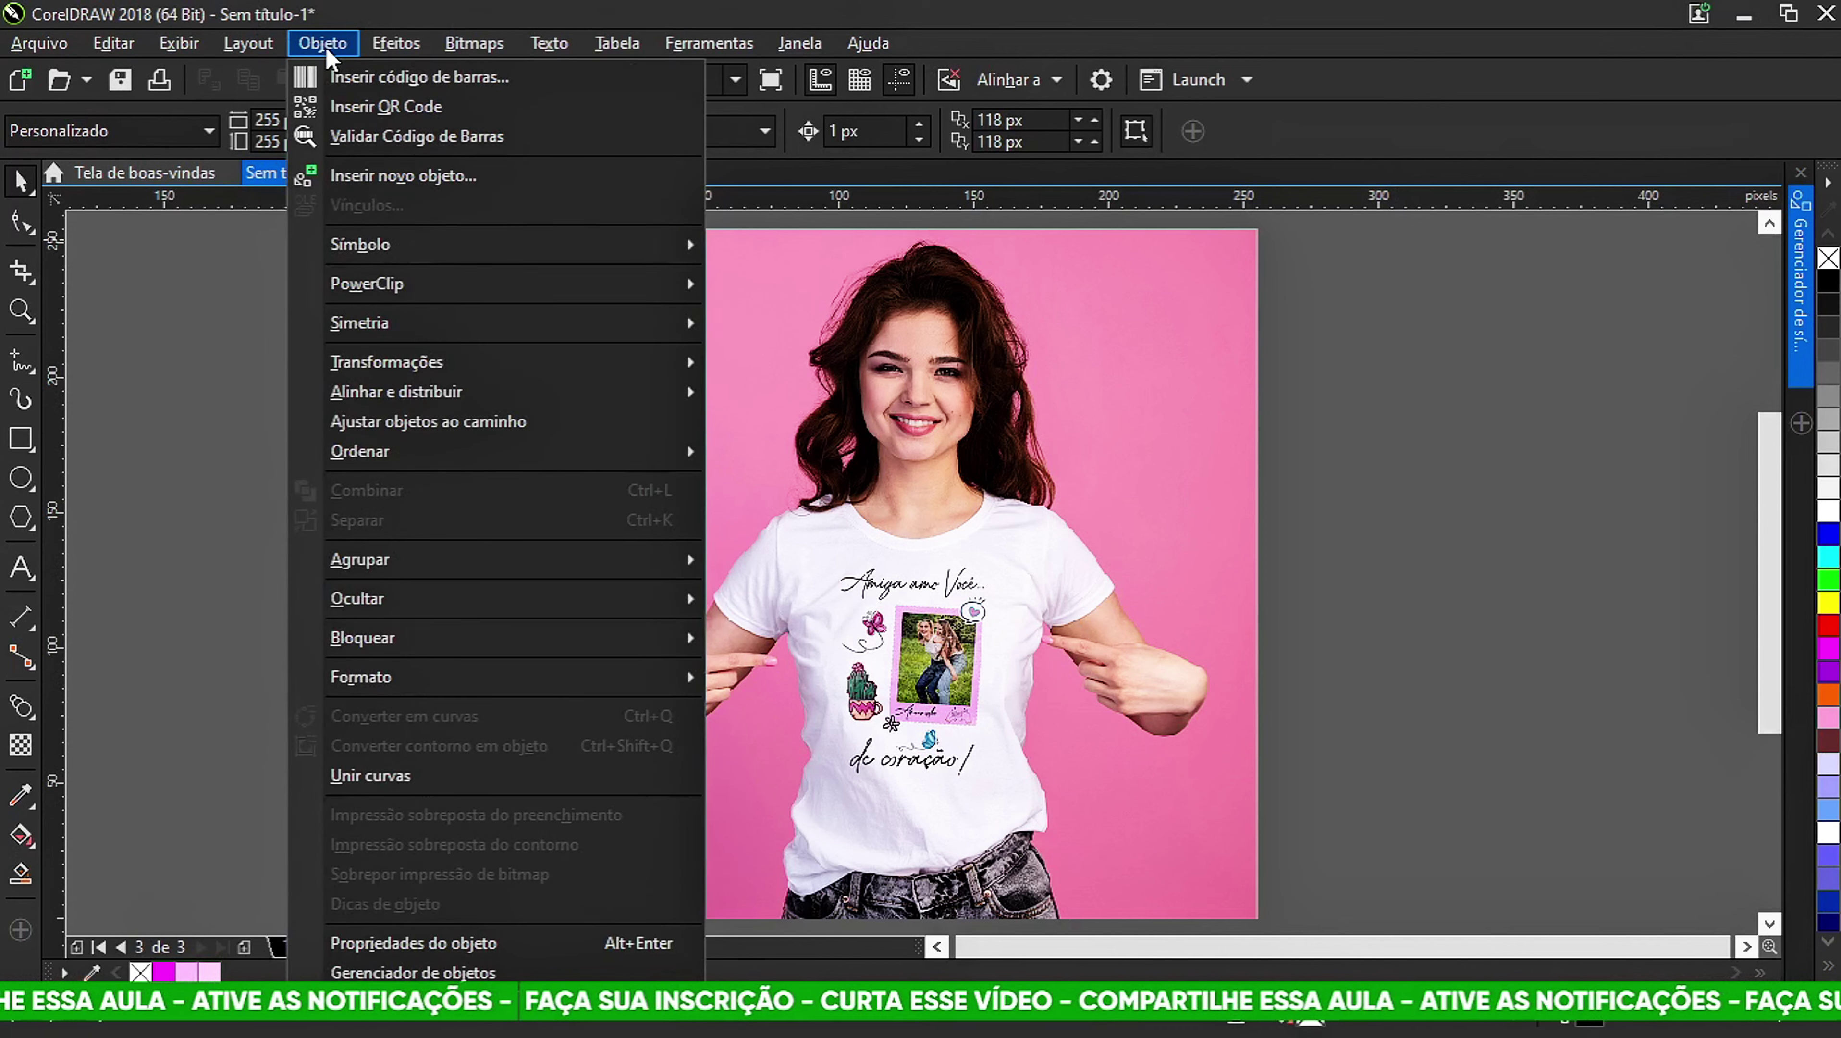
left_click(244, 313)
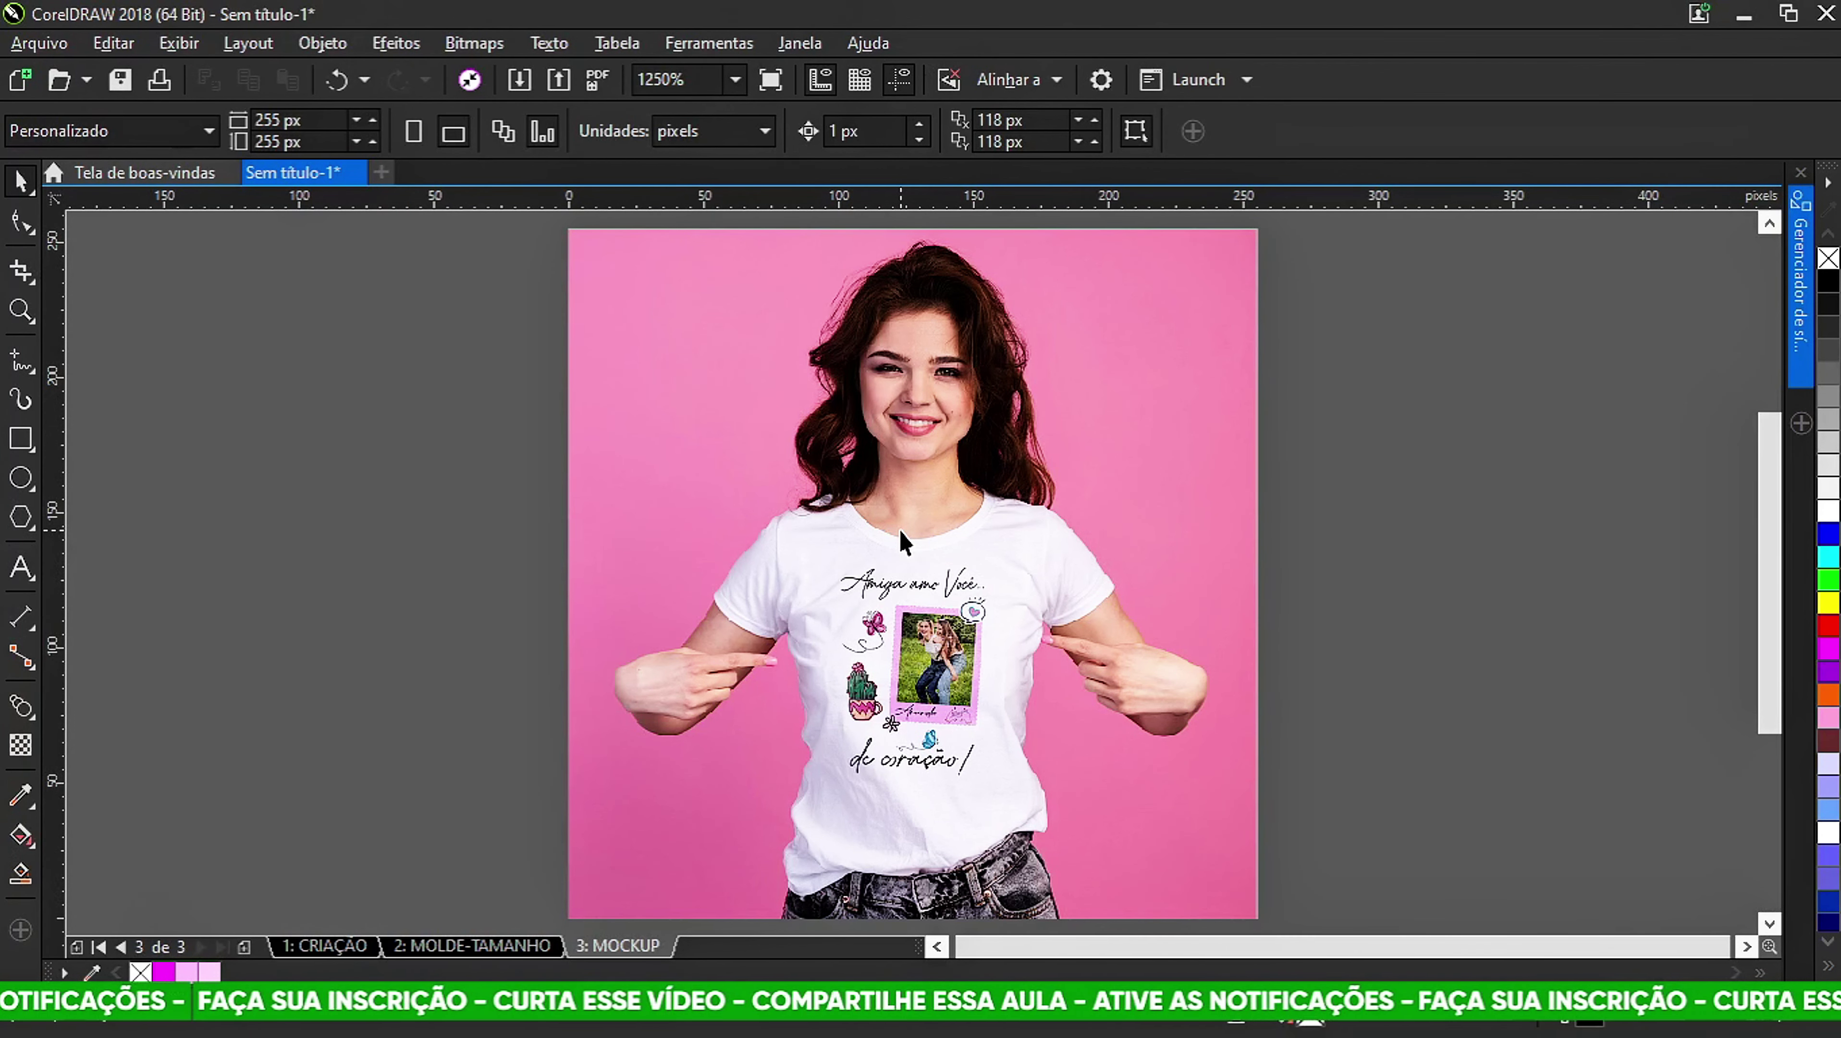
left_click(333, 45)
left_click(403, 176)
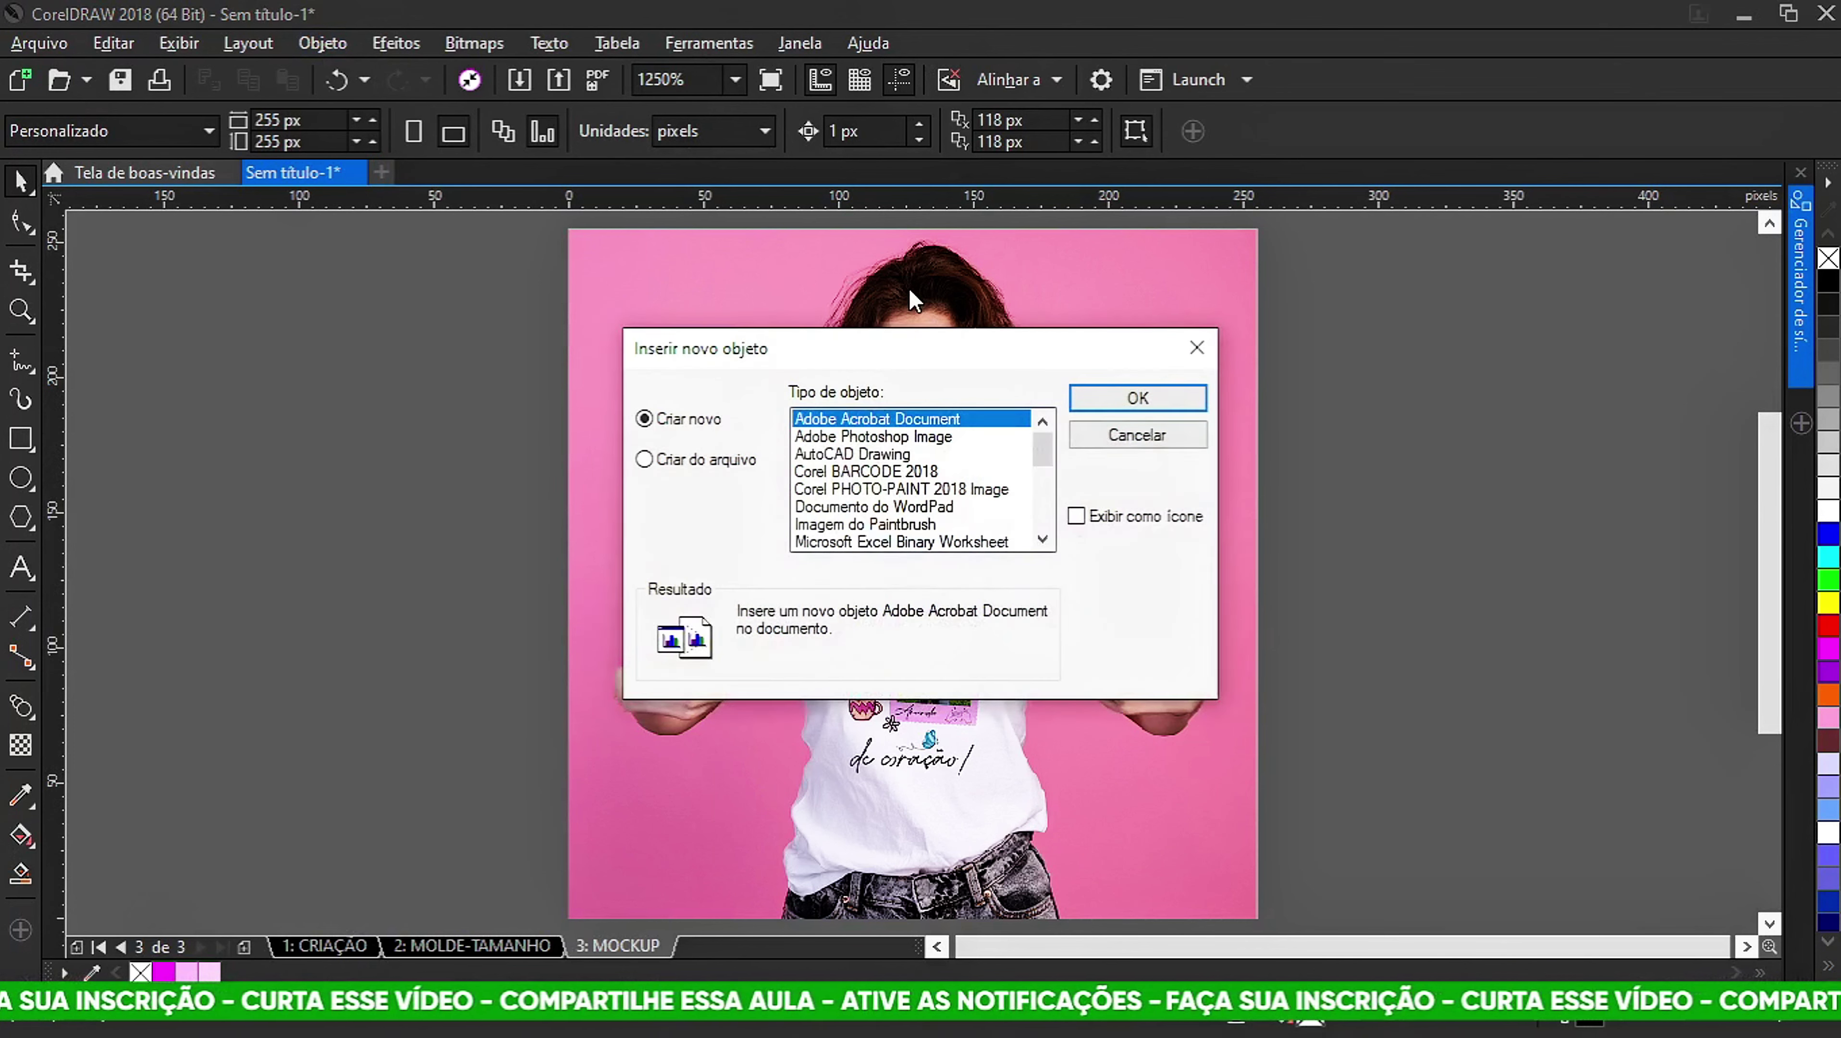
left_click(1197, 349)
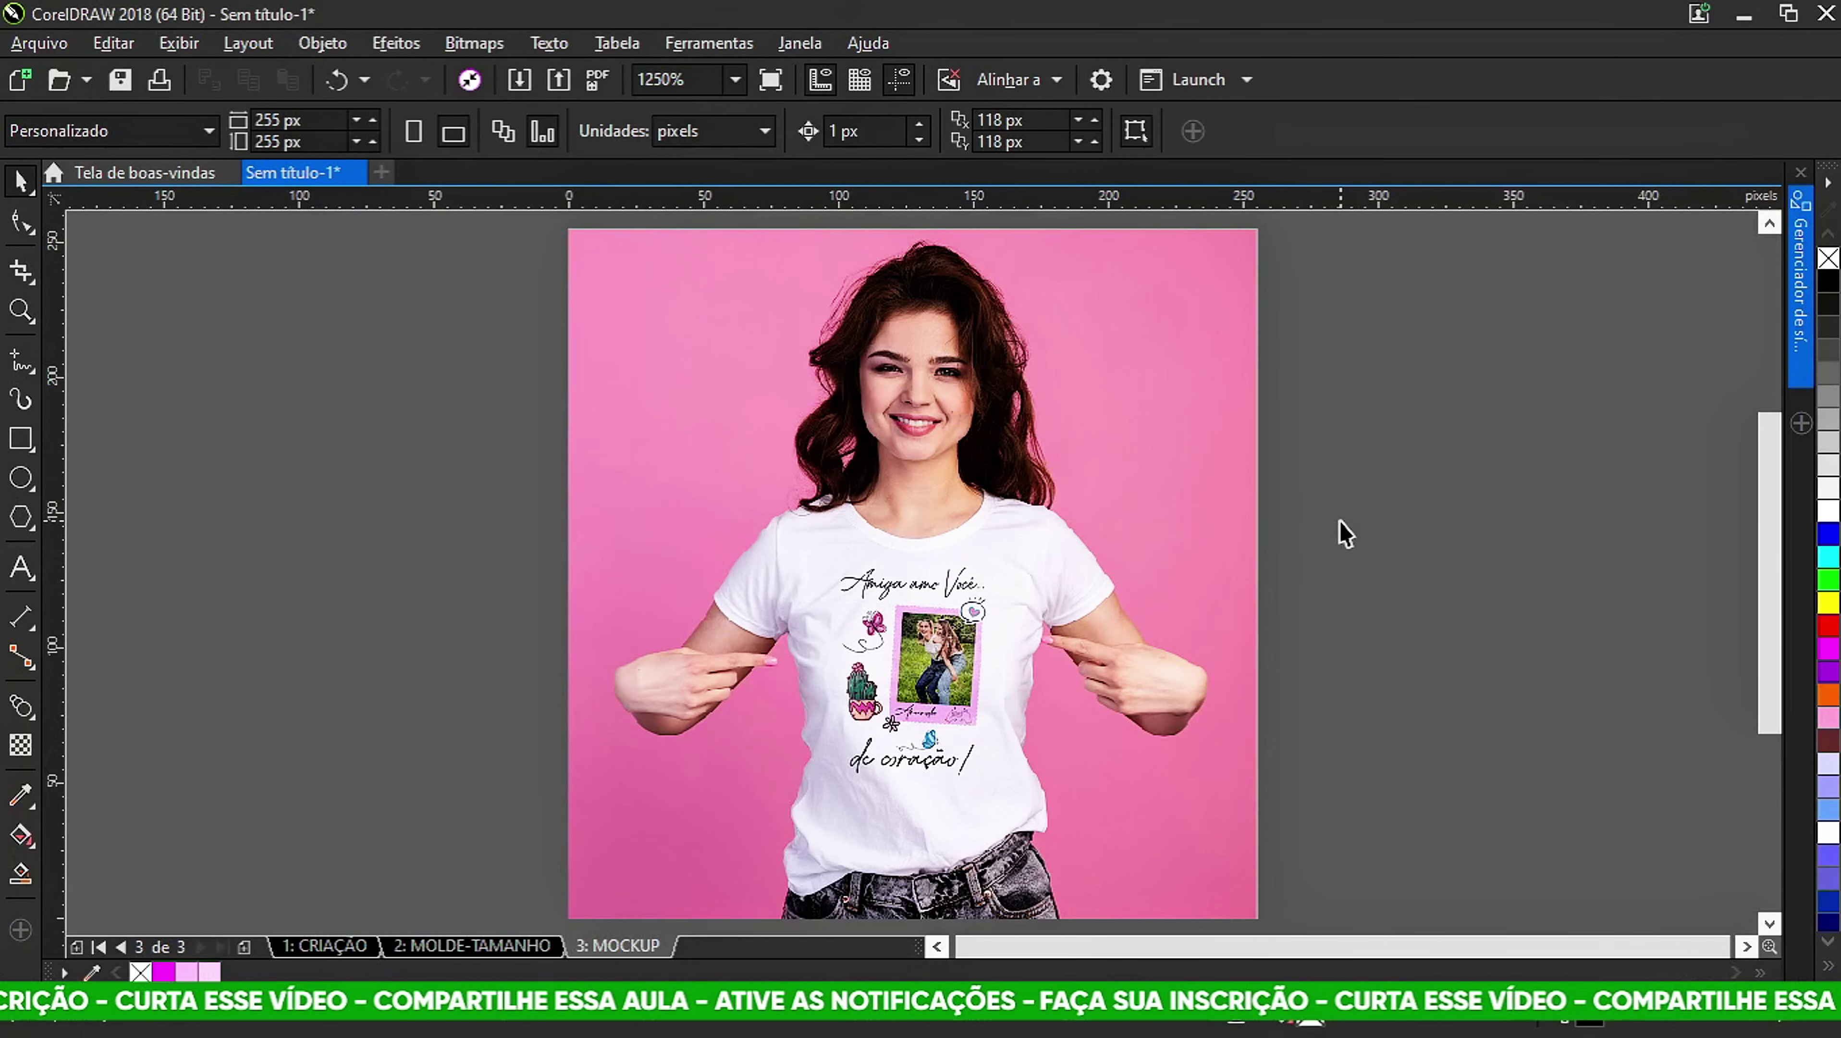